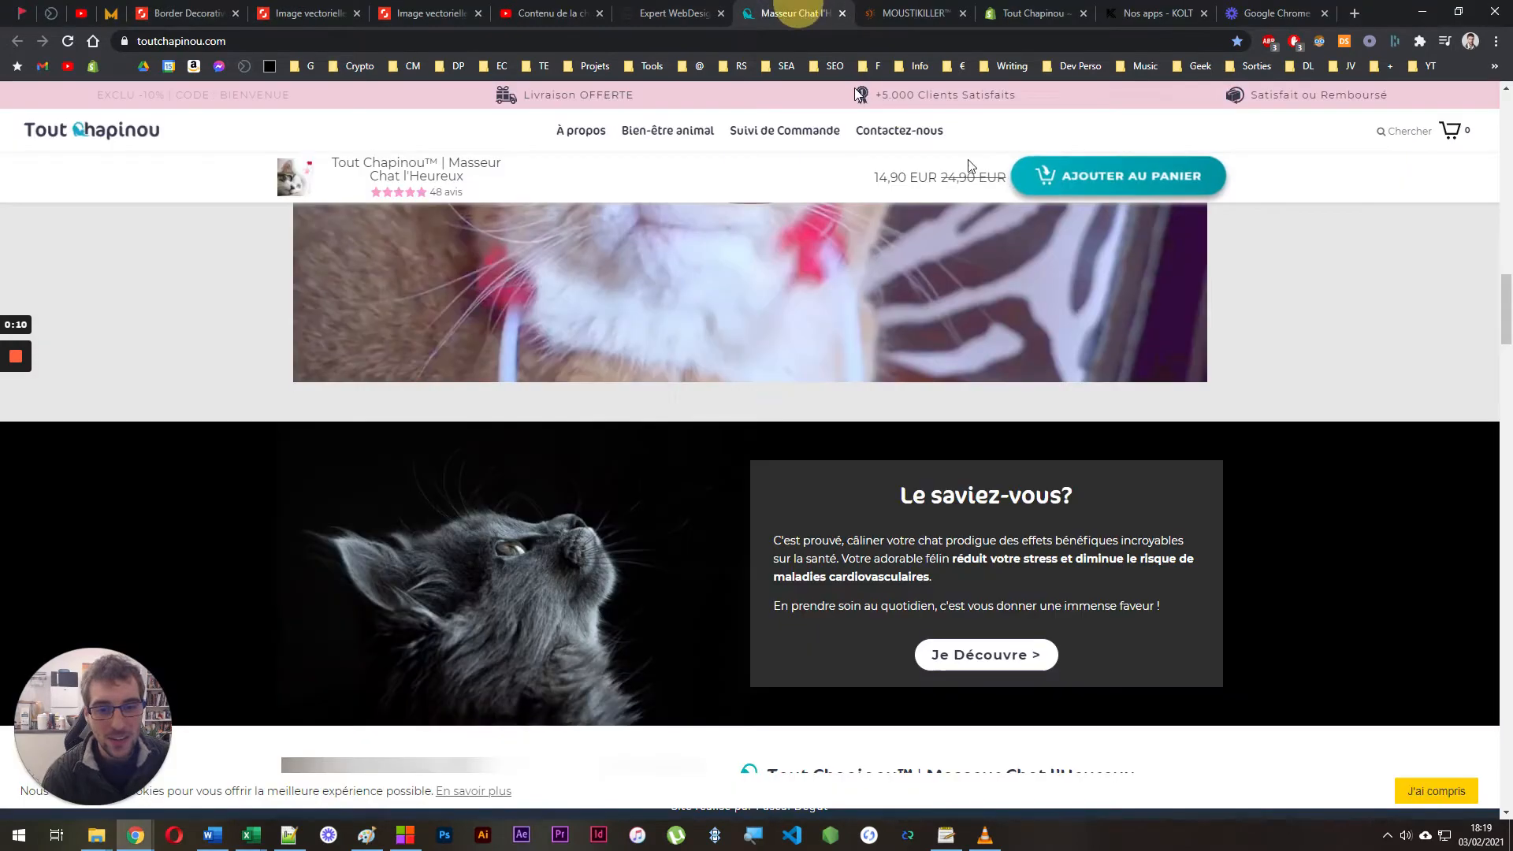
# Compare the single Masseur Chat l'Heureux offer with the Pack x2 offer by selecting each in turn, finishing on Pack x2
pyautogui.click(1505, 331)
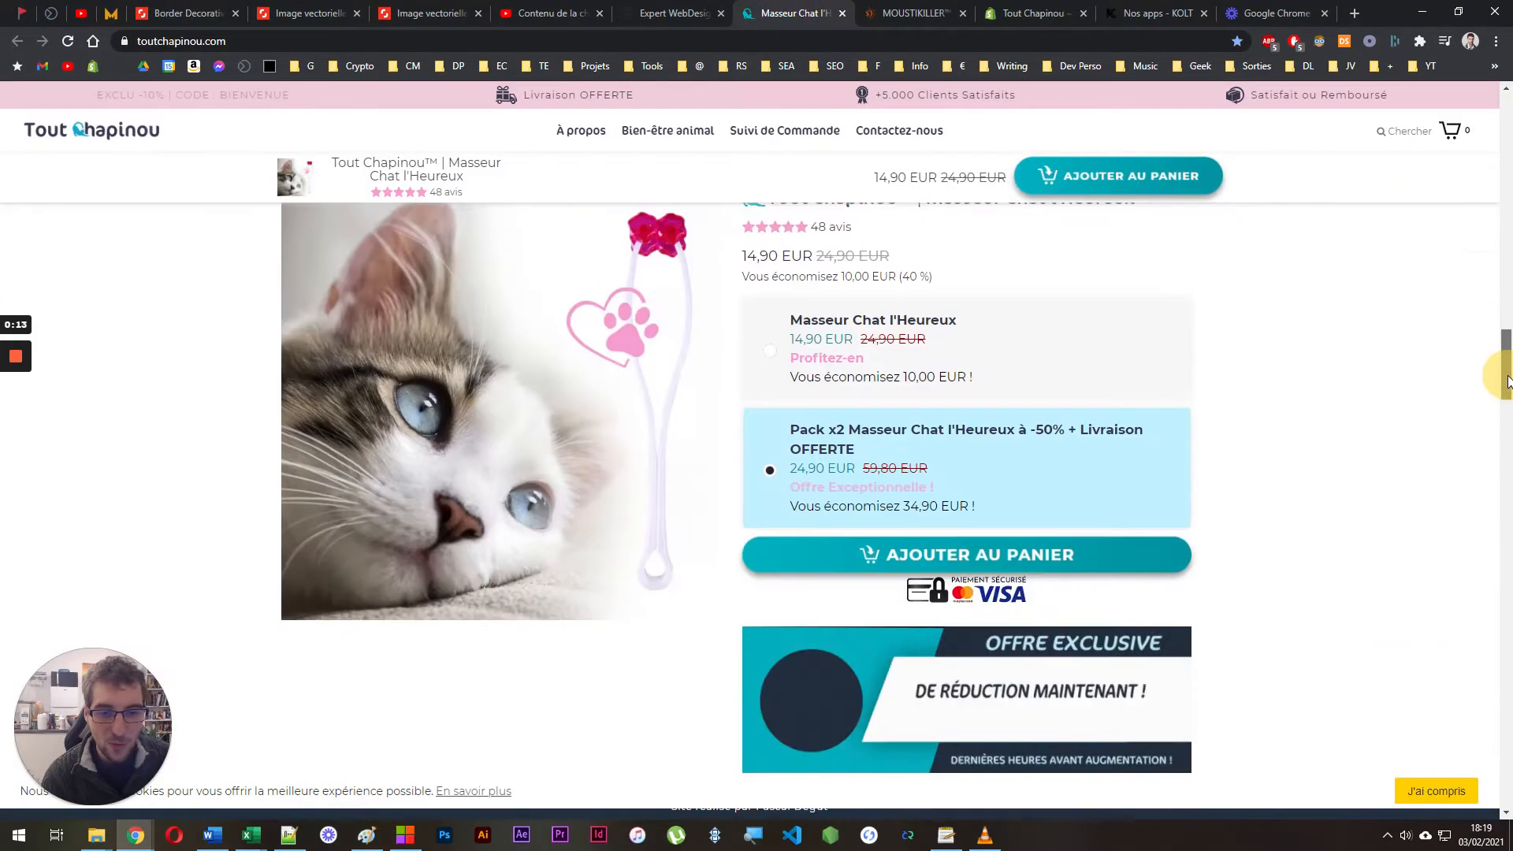
pyautogui.scroll(1, 16, 366)
pyautogui.click(895, 427)
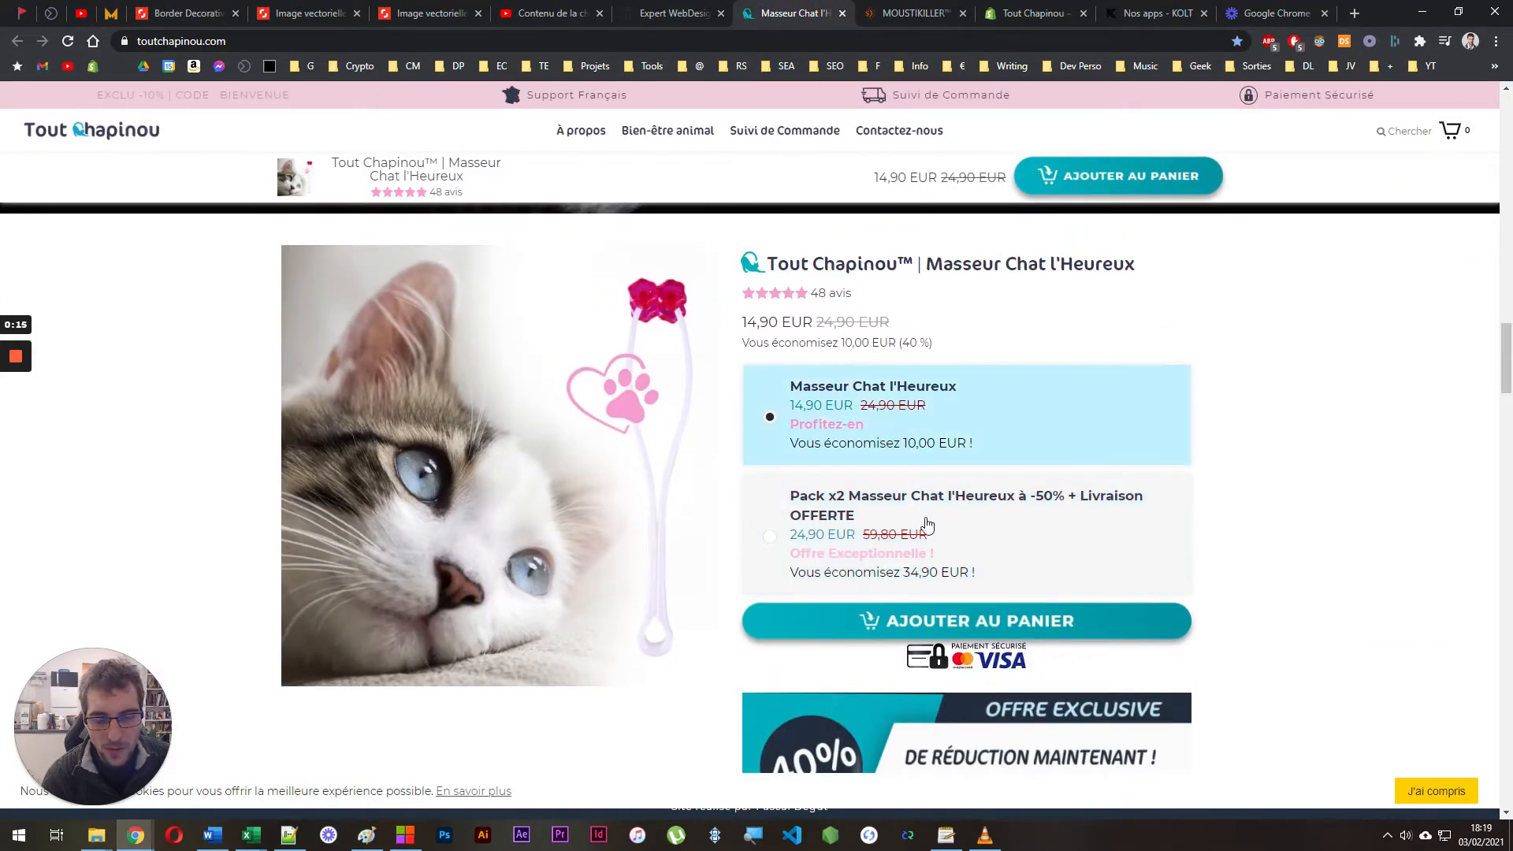
pyautogui.click(923, 520)
pyautogui.click(920, 377)
pyautogui.click(956, 511)
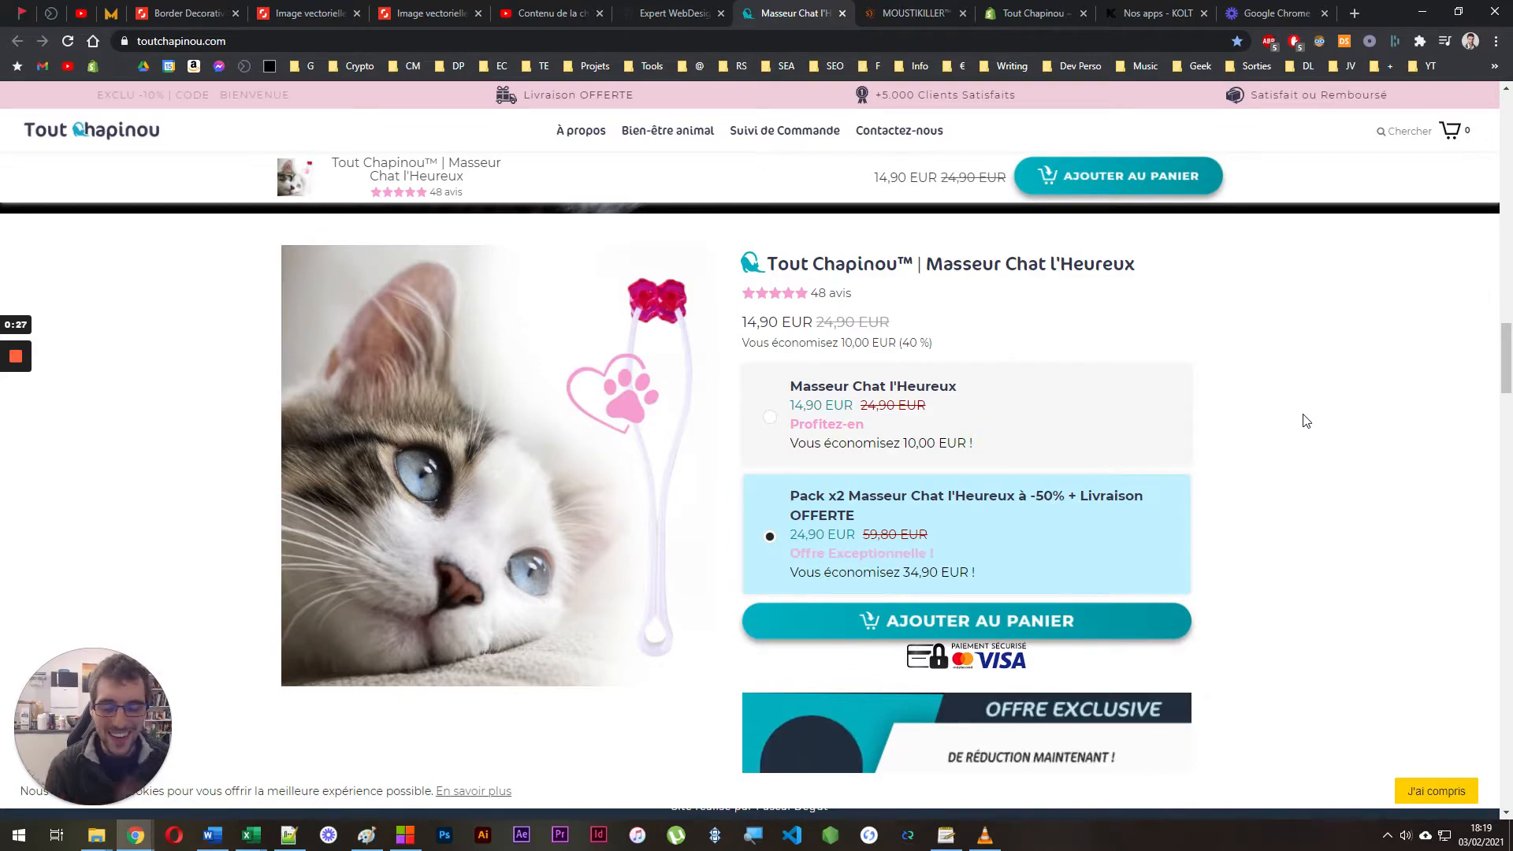
# Switch to the MOUSTIKILLER product page and review its table of purchased articles, free articles and discount codes
pyautogui.click(889, 12)
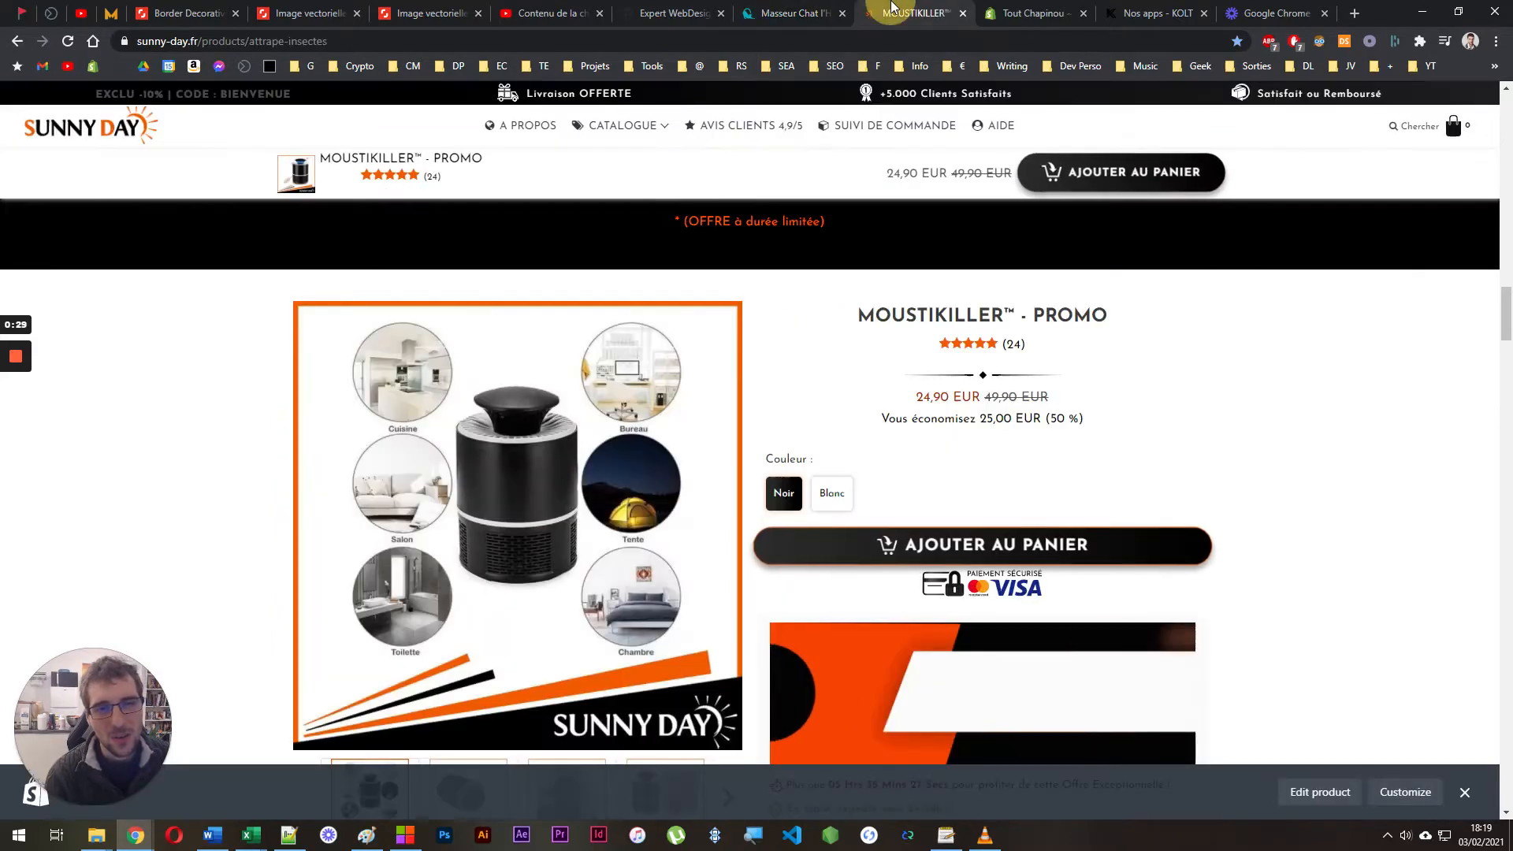
pyautogui.moveTo(1504, 319); pyautogui.dragTo(1469, 315)
pyautogui.scroll(-7, 1466, 315)
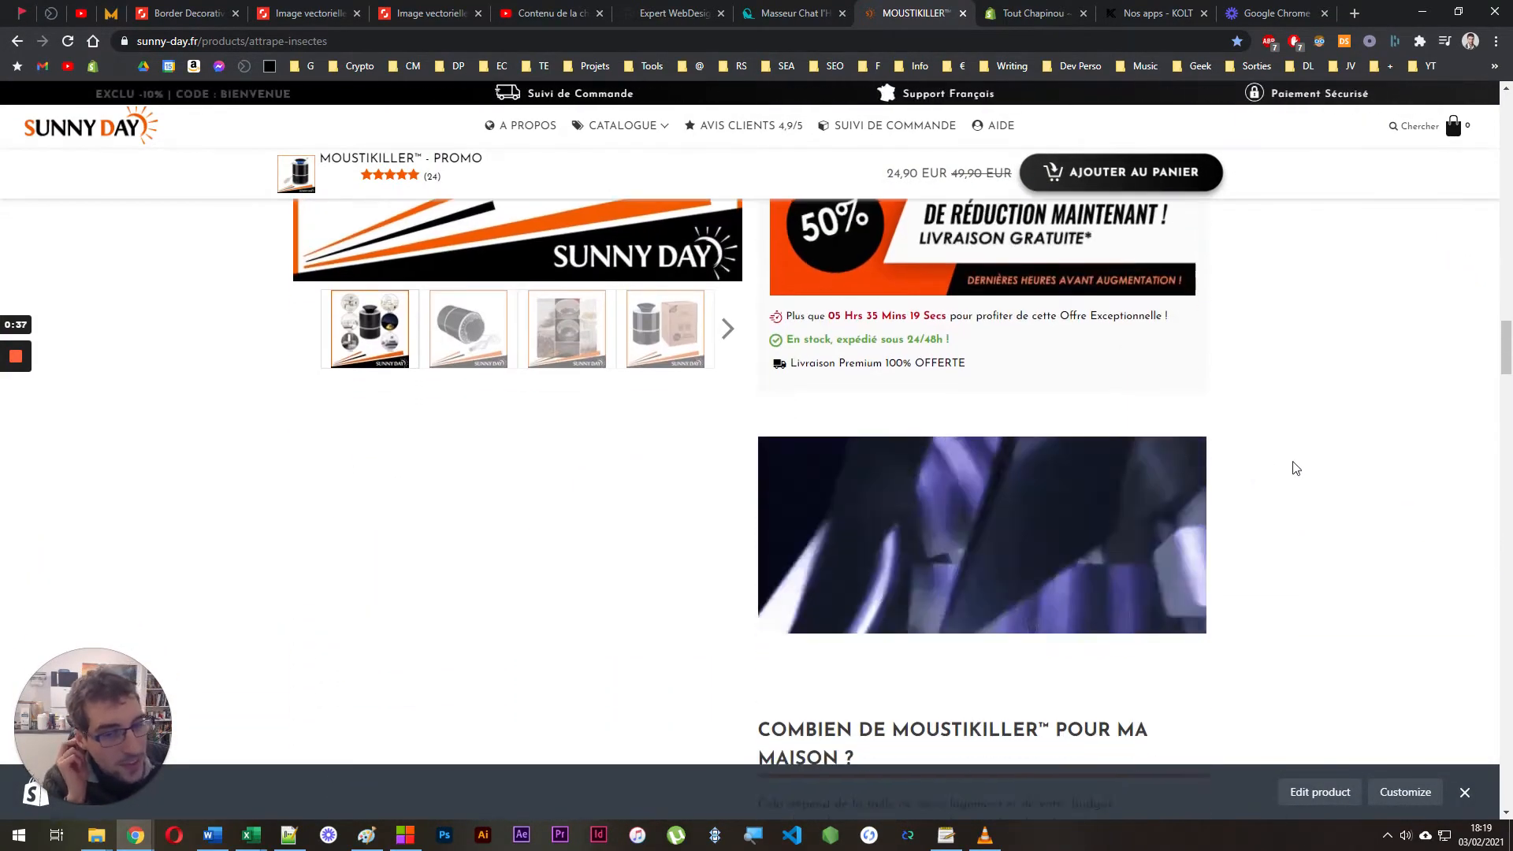
pyautogui.scroll(-10, 1292, 465)
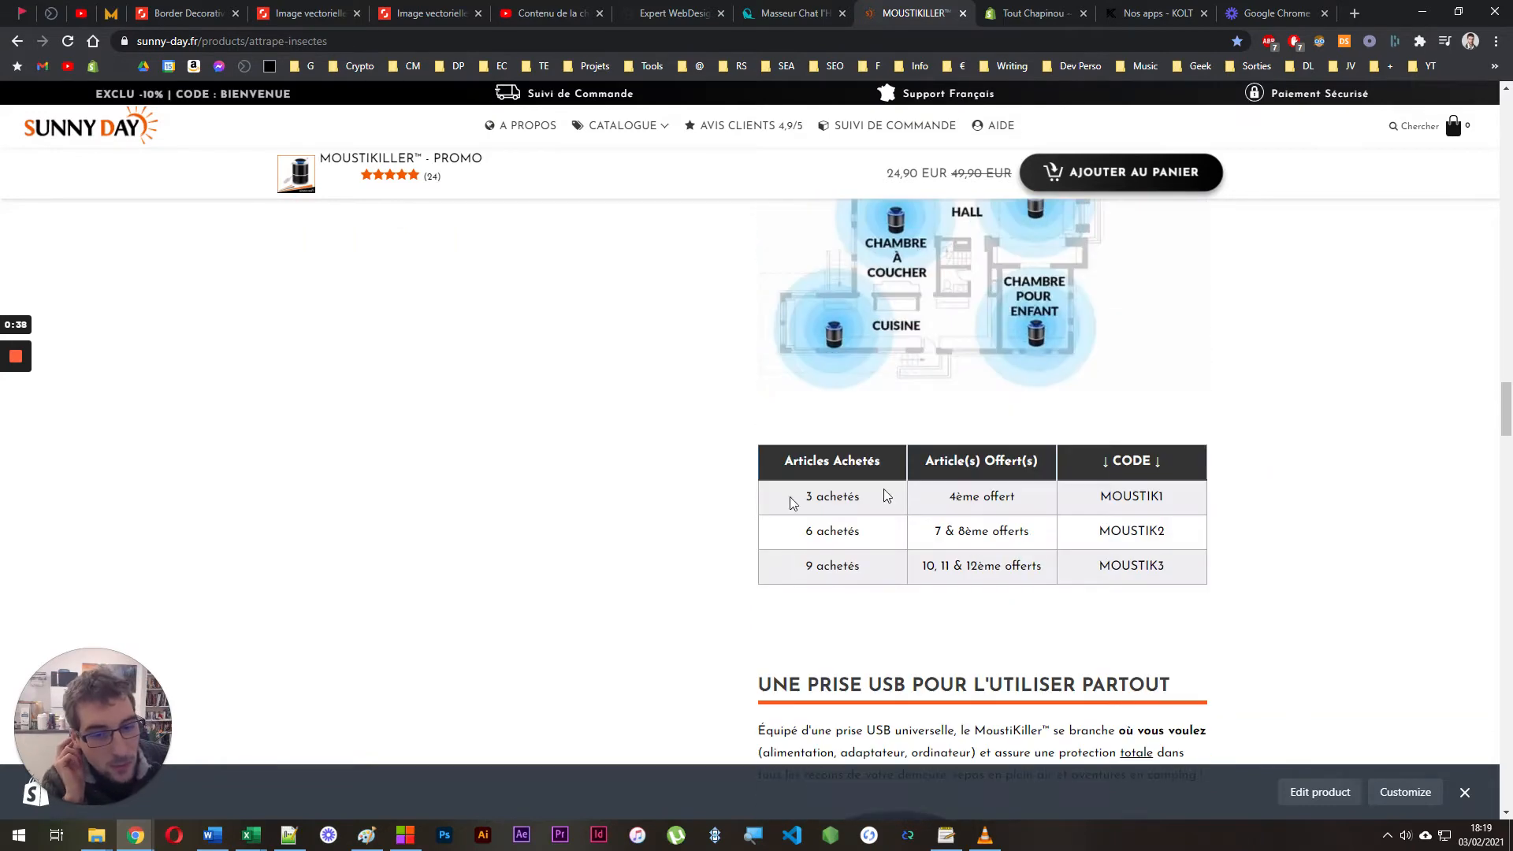
pyautogui.click(721, 437)
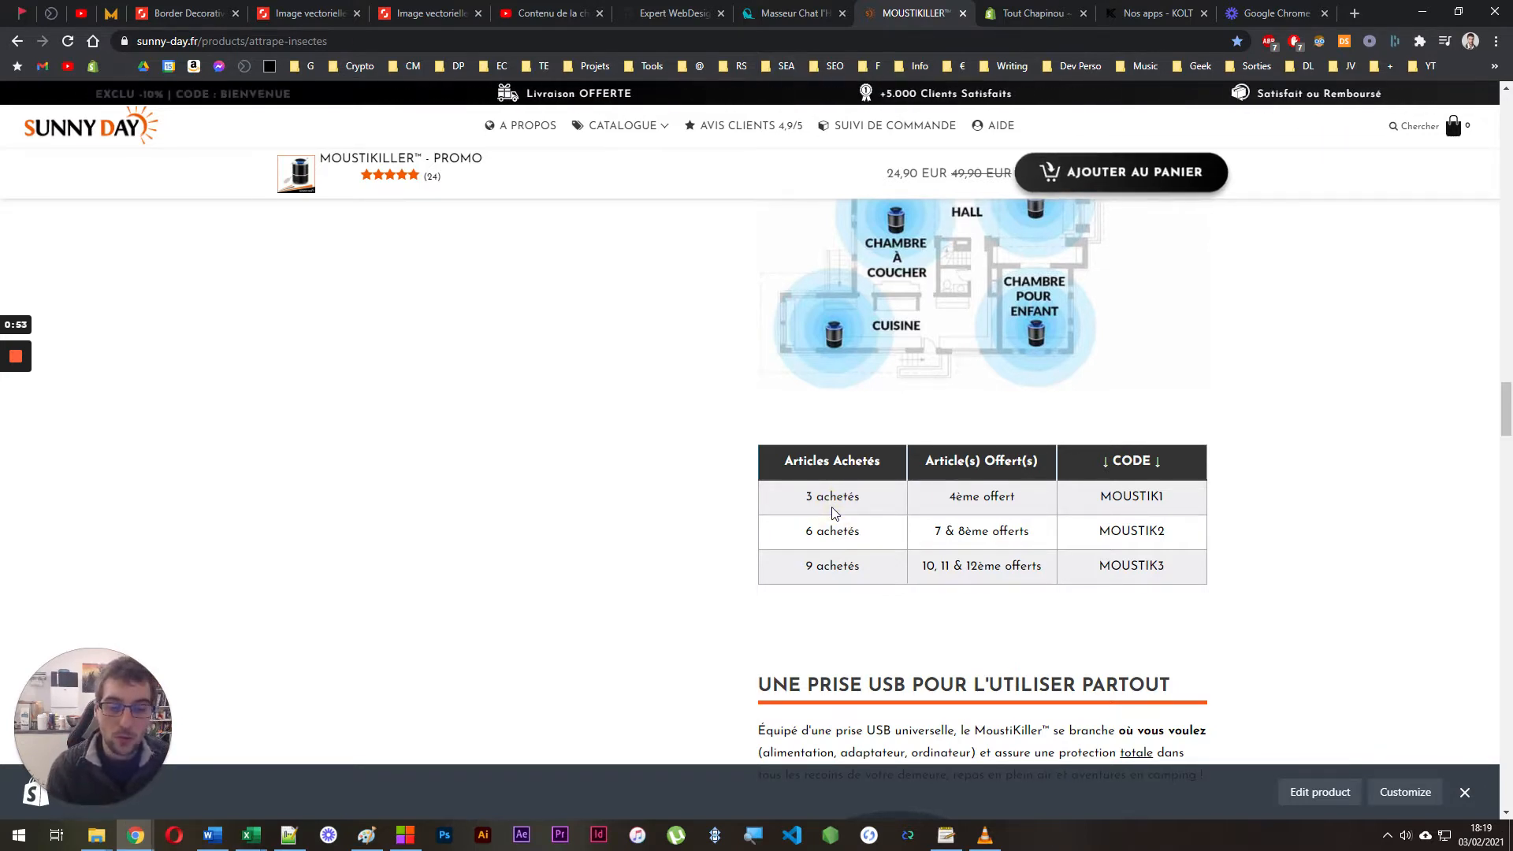
pyautogui.scroll(1, 993, 505)
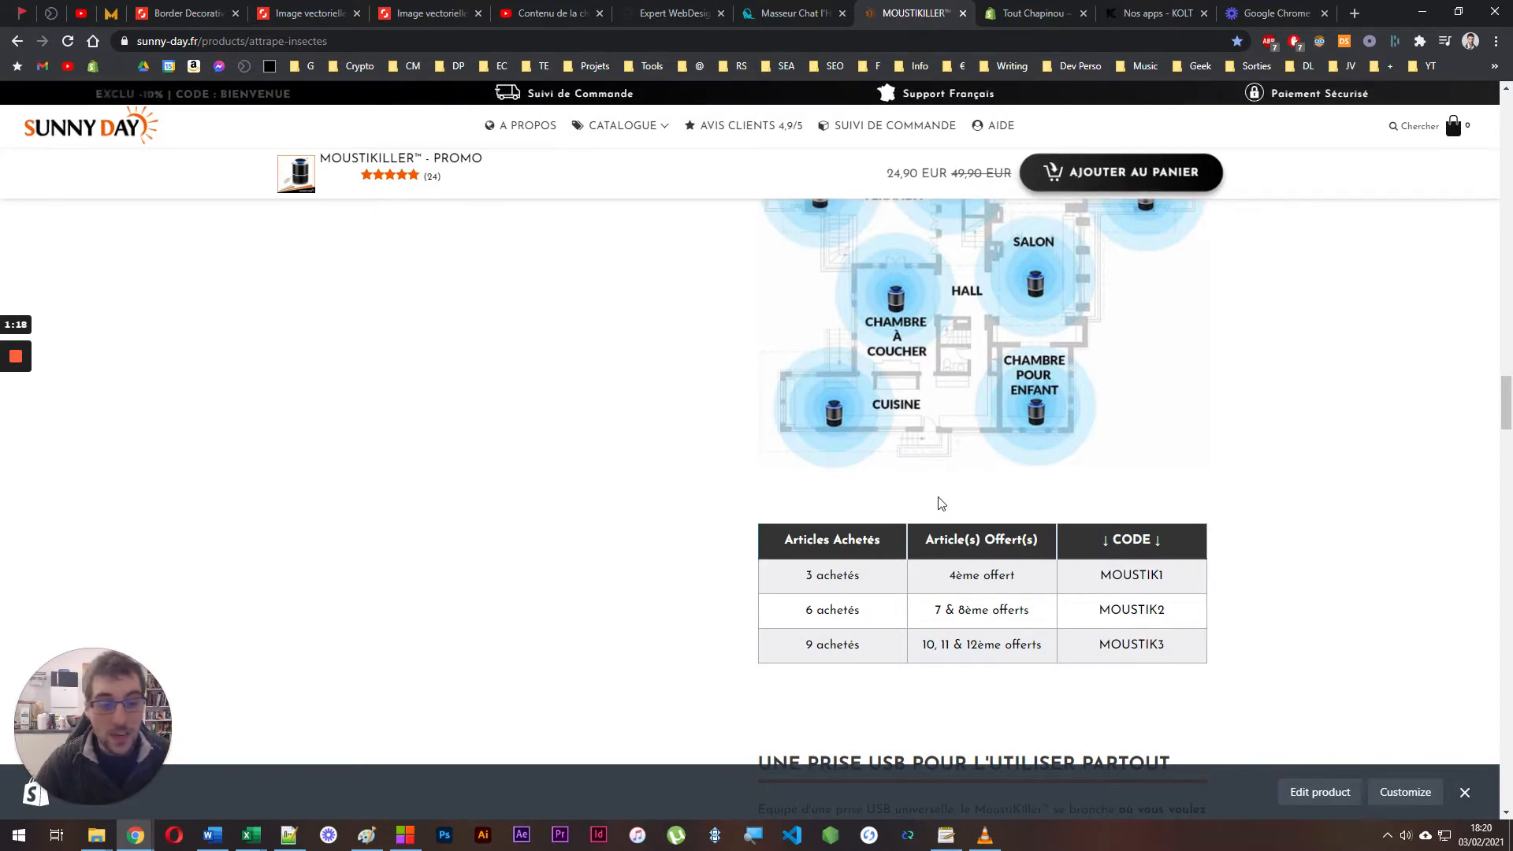
pyautogui.scroll(10, 939, 503)
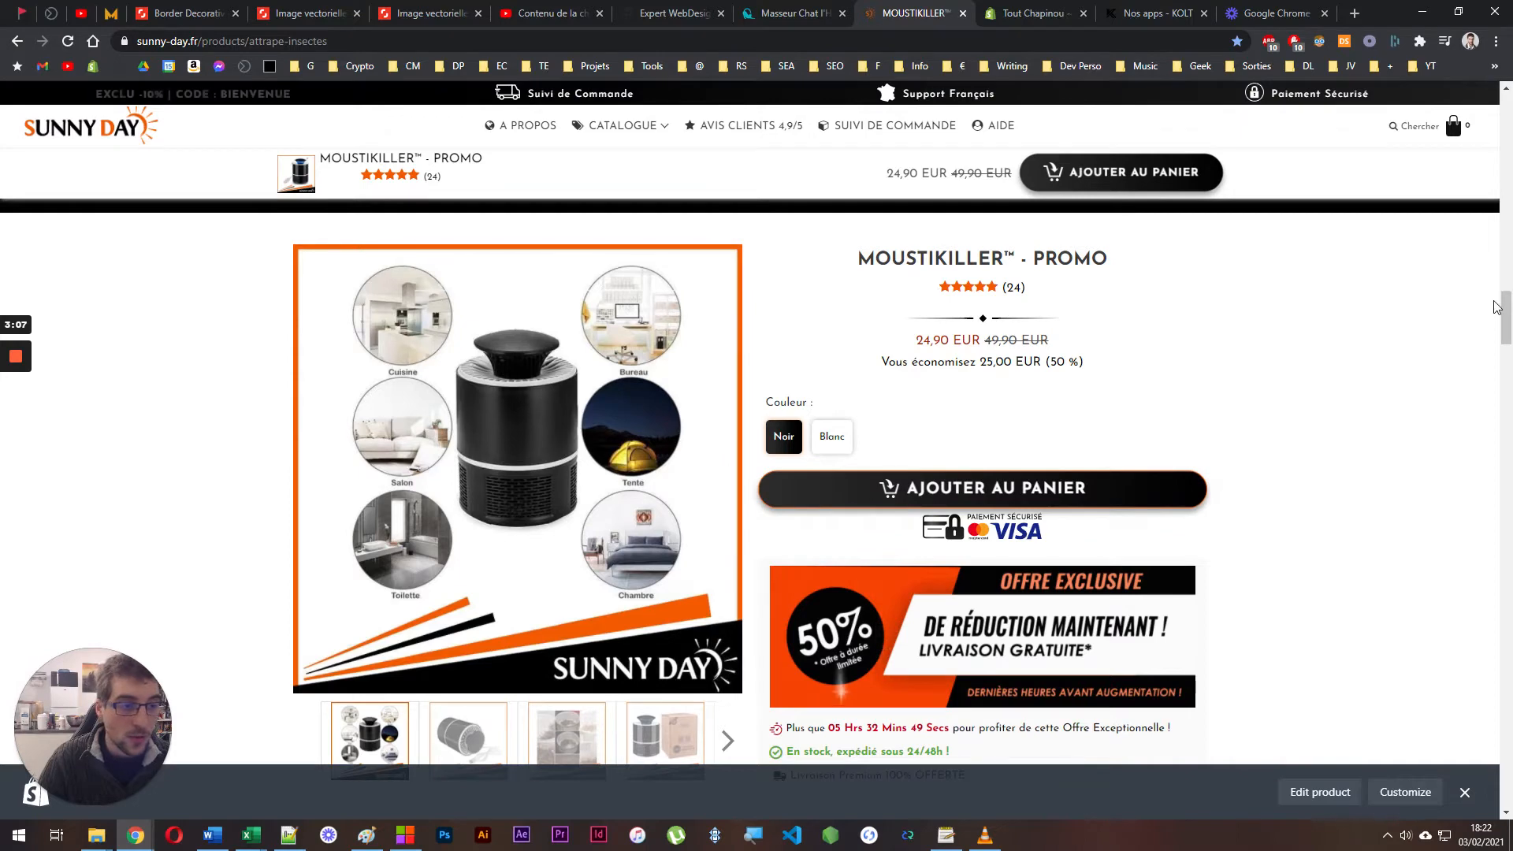
# Examine the MOUSTIKILLER house-plan illustration and how the quantity discount table relates to the product's purchase area
pyautogui.scroll(-10, 1493, 331)
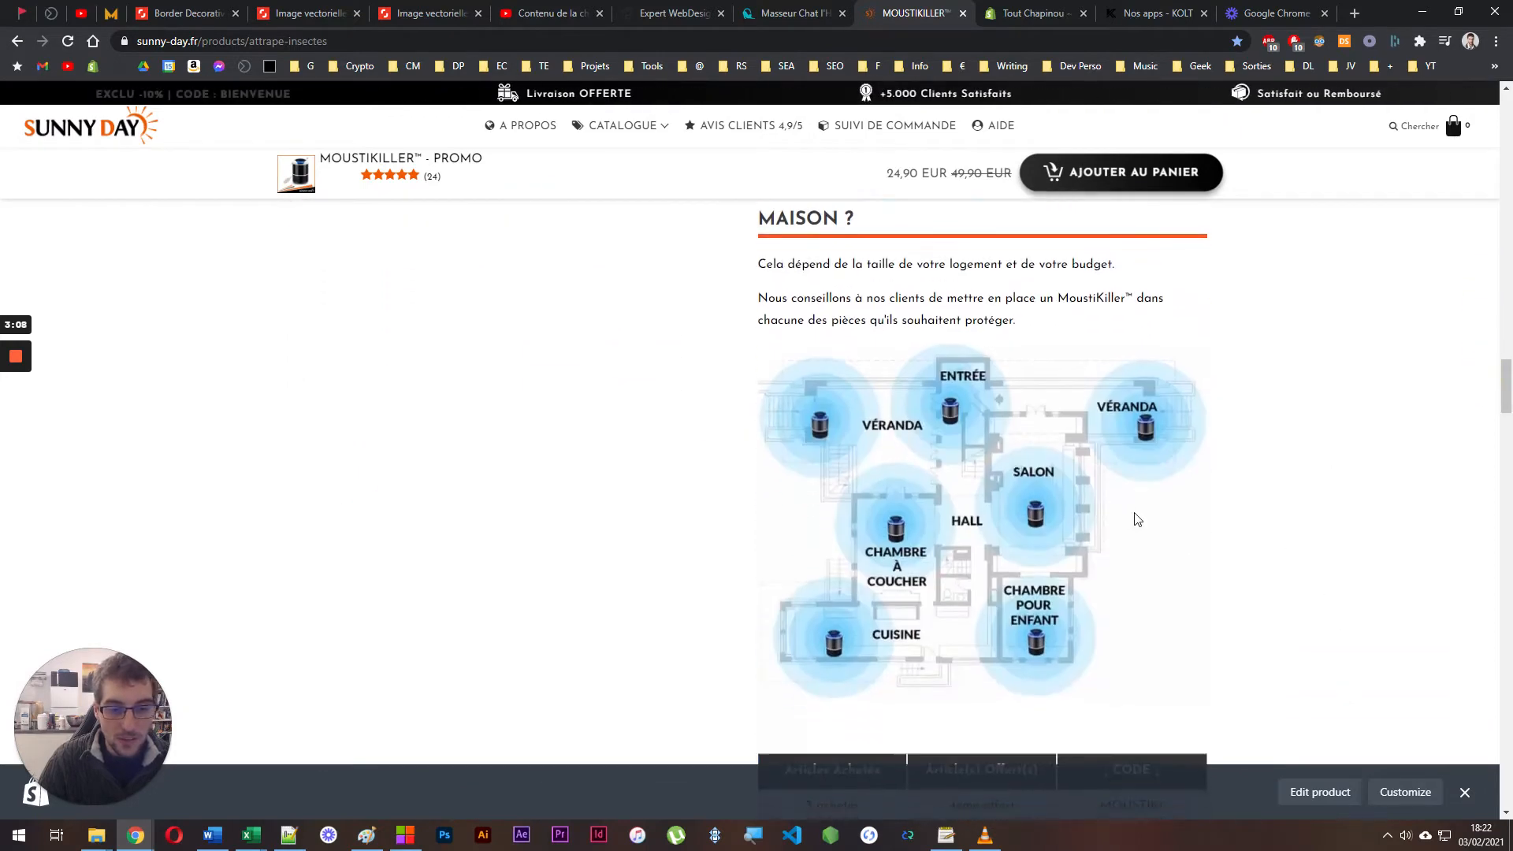
pyautogui.scroll(-6, 1134, 520)
pyautogui.scroll(5, 743, 472)
pyautogui.click(1200, 410)
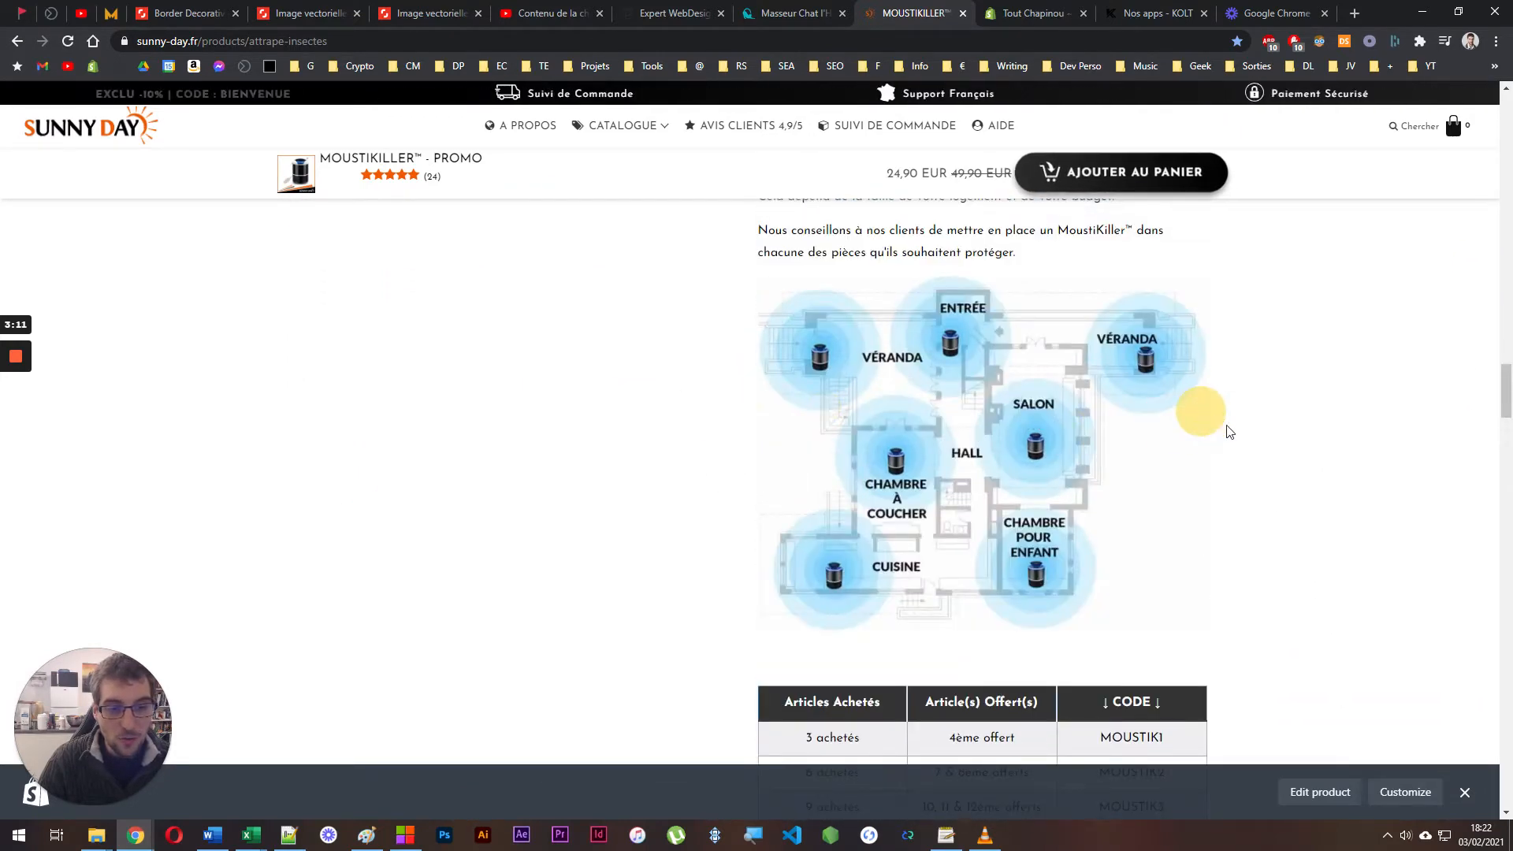
pyautogui.scroll(1, 812, 426)
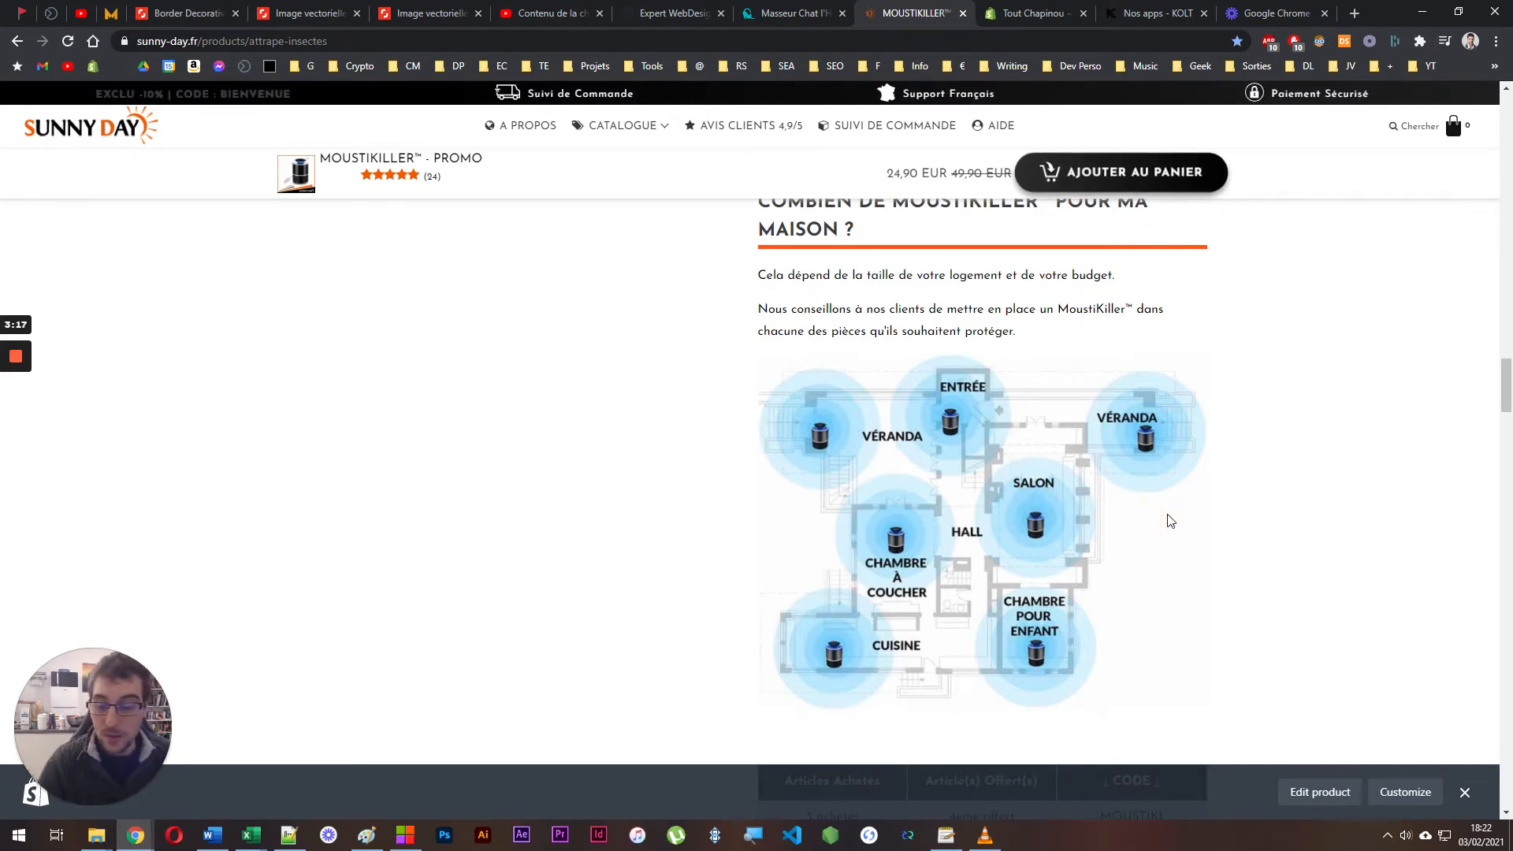
pyautogui.scroll(-5, 1170, 520)
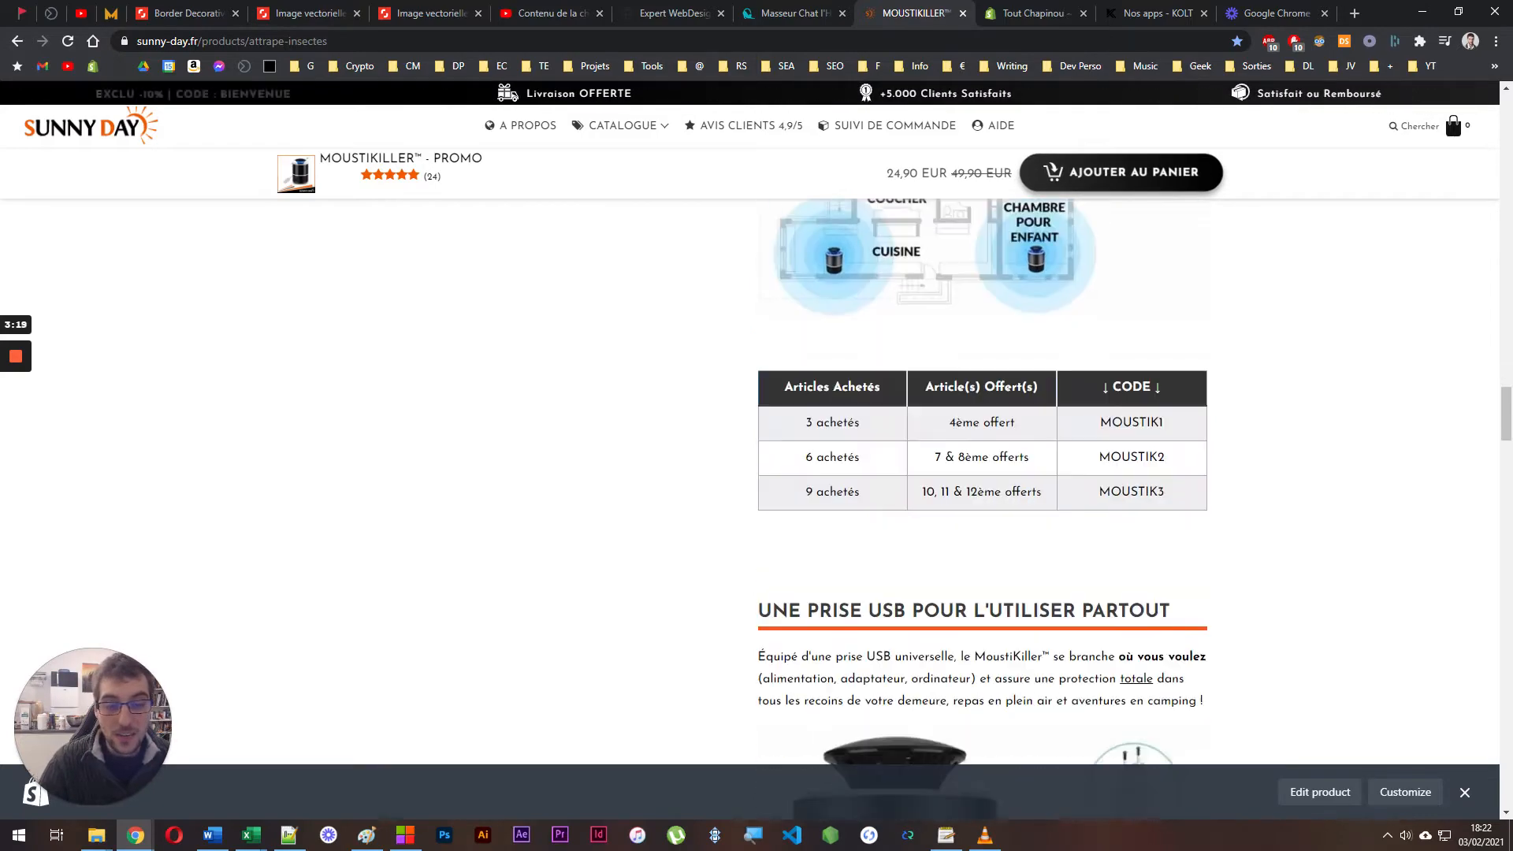
pyautogui.scroll(15, 1144, 485)
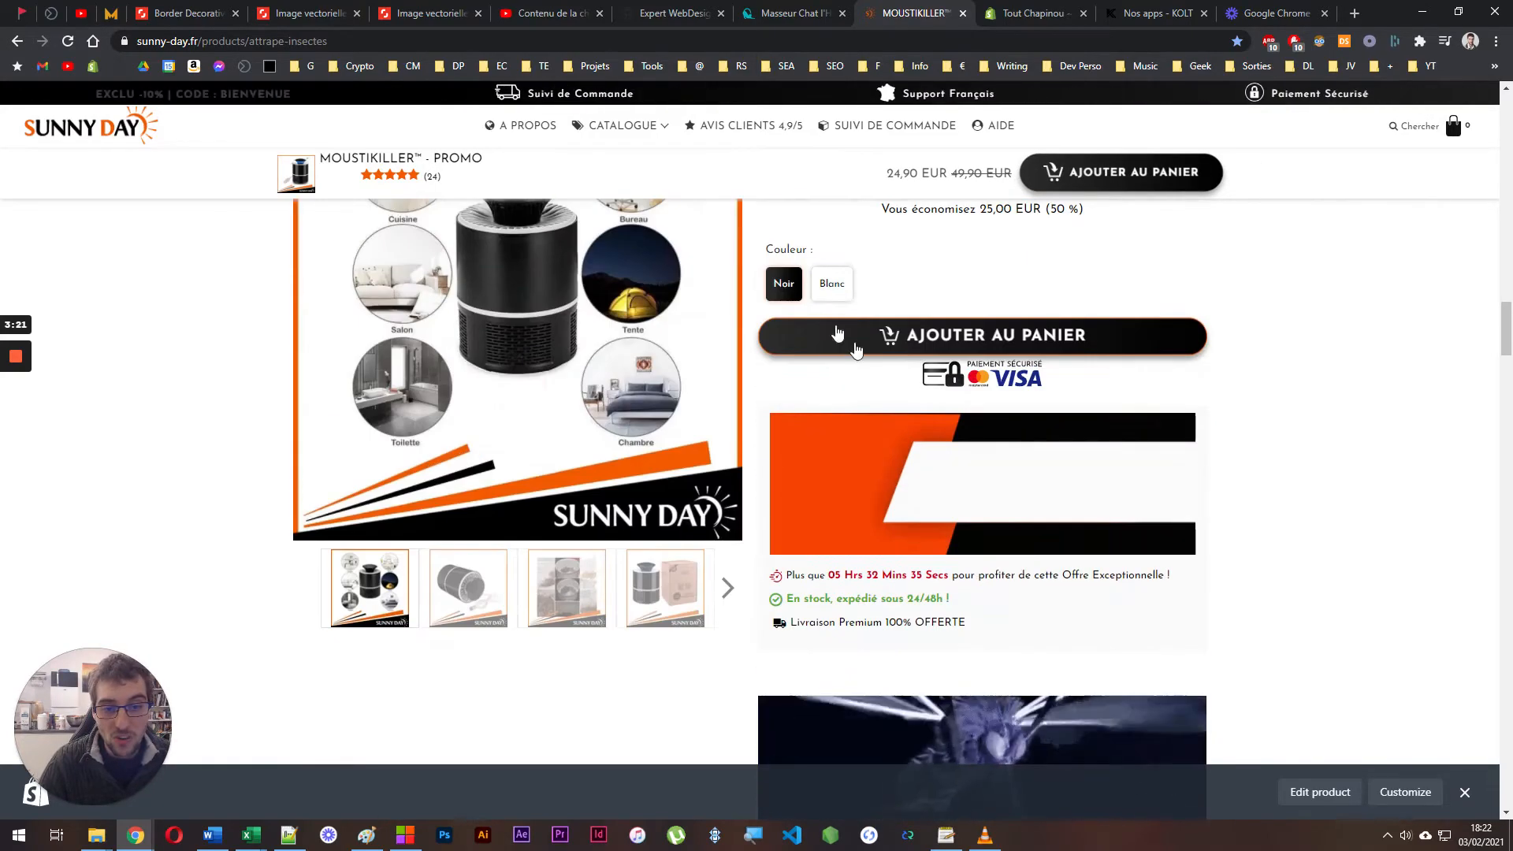
pyautogui.scroll(-15, 1174, 410)
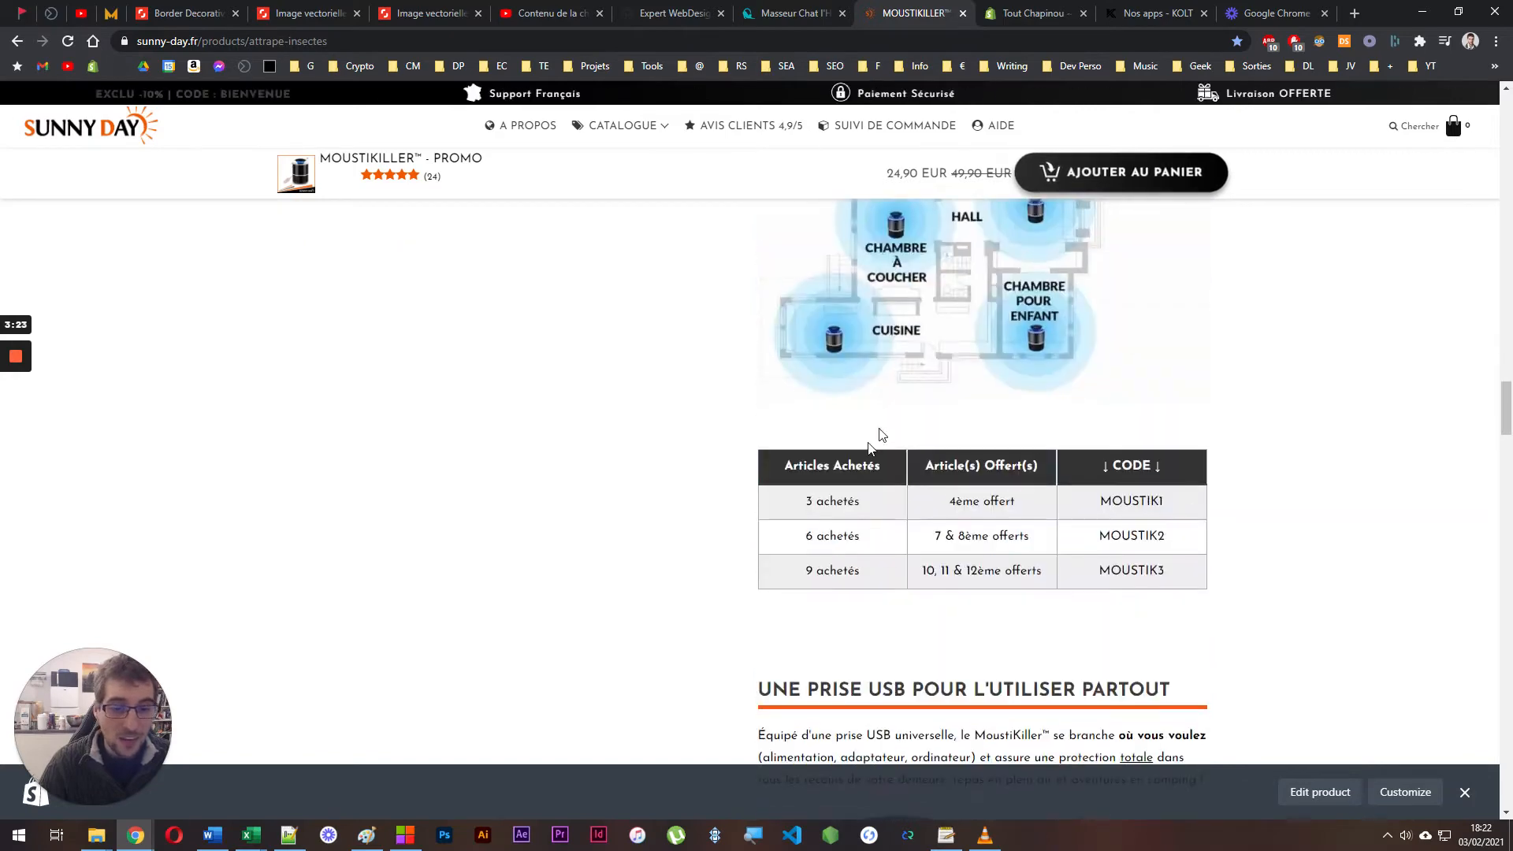
pyautogui.click(1091, 587)
# Compare the Tout Chapinou pack selector with the MOUSTIKILLER discount-code table, returning to the table's row for 3 purchased articles
pyautogui.click(758, 14)
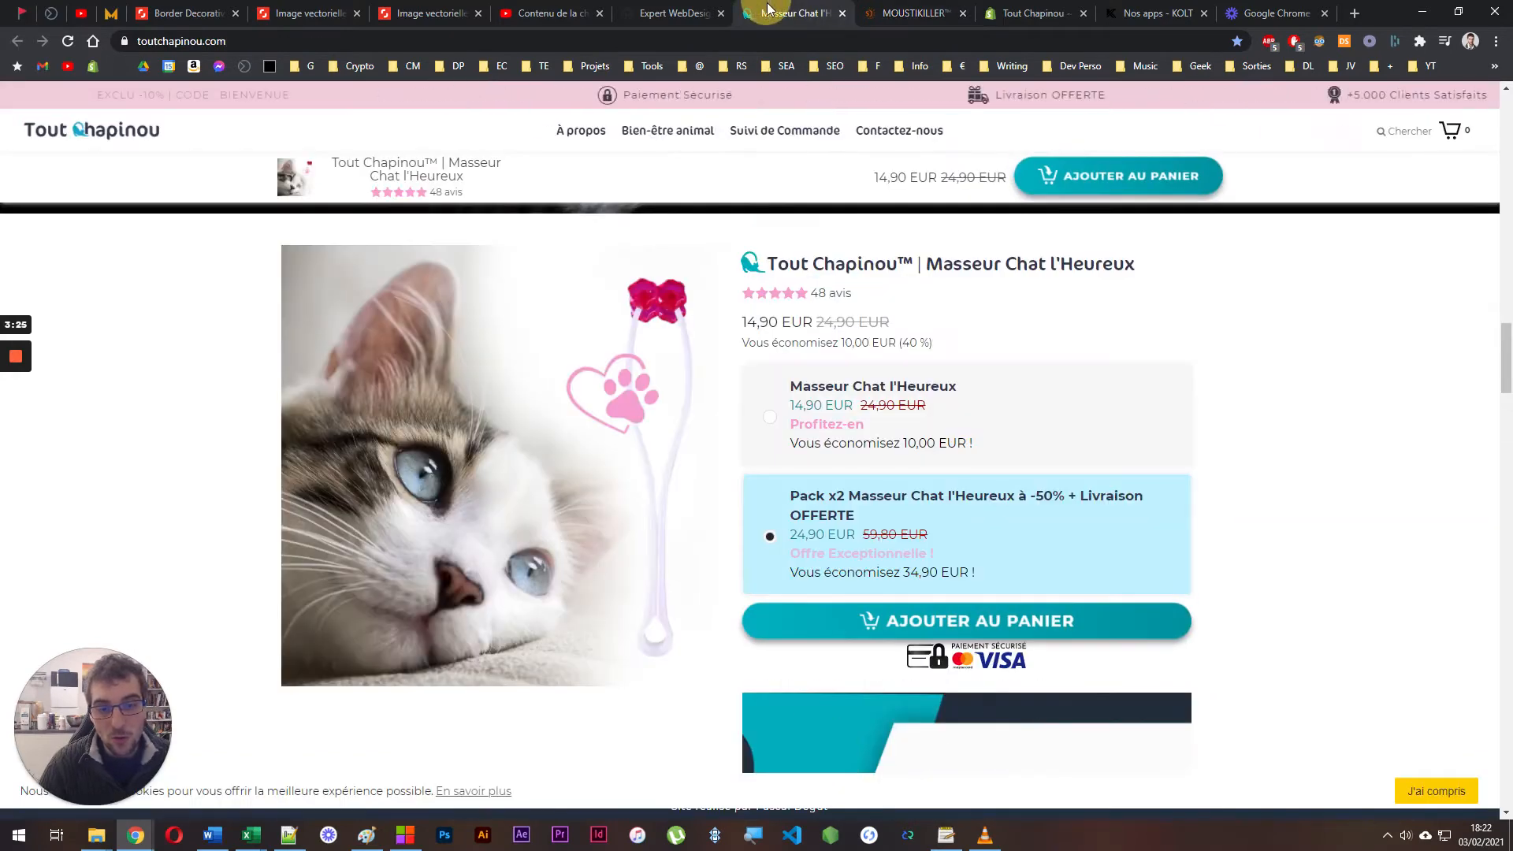
pyautogui.click(882, 8)
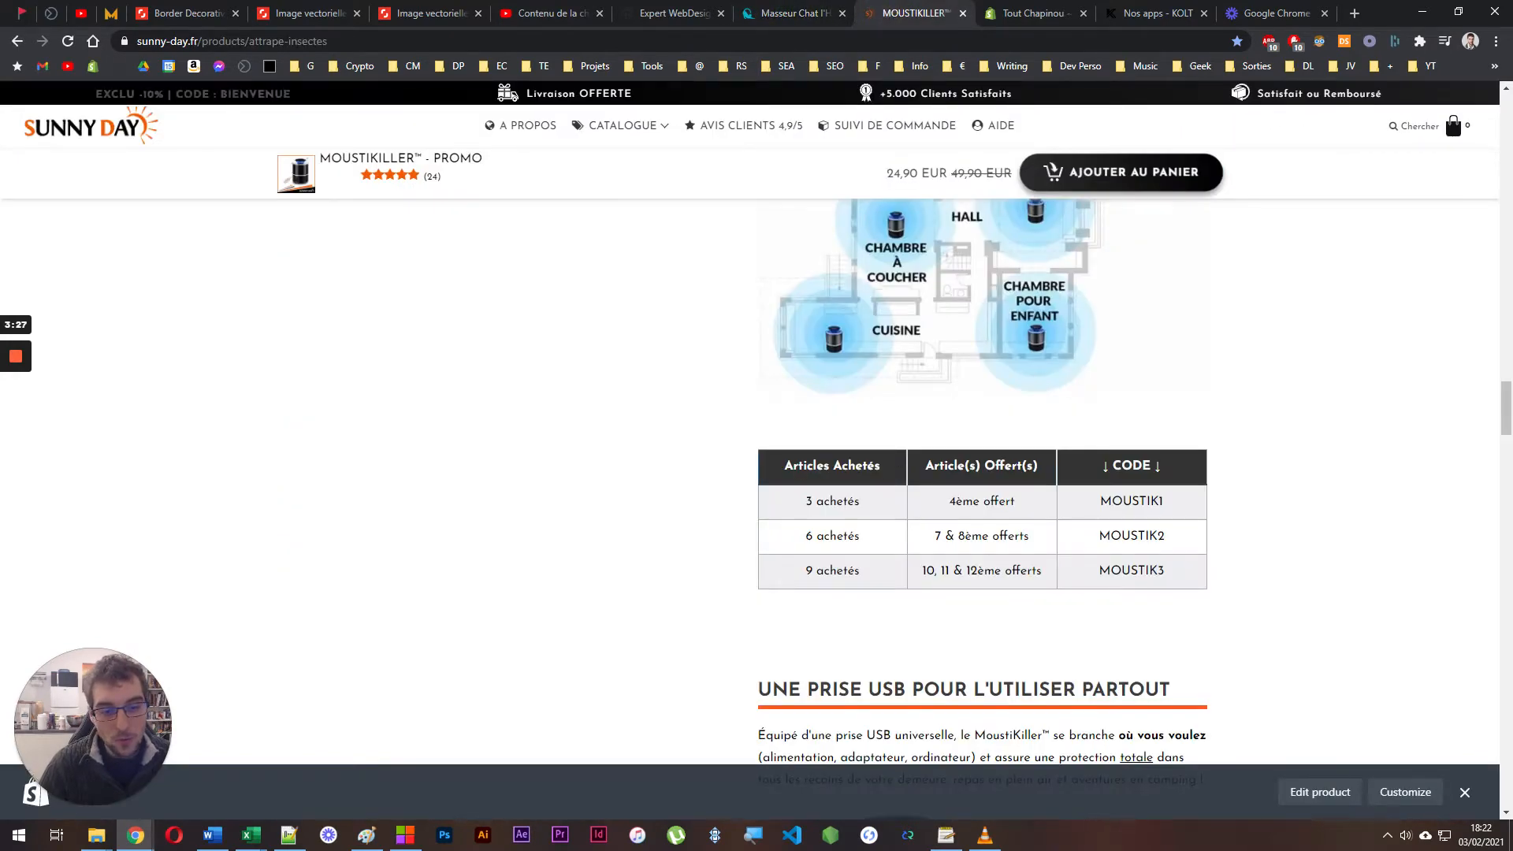
pyautogui.click(723, 547)
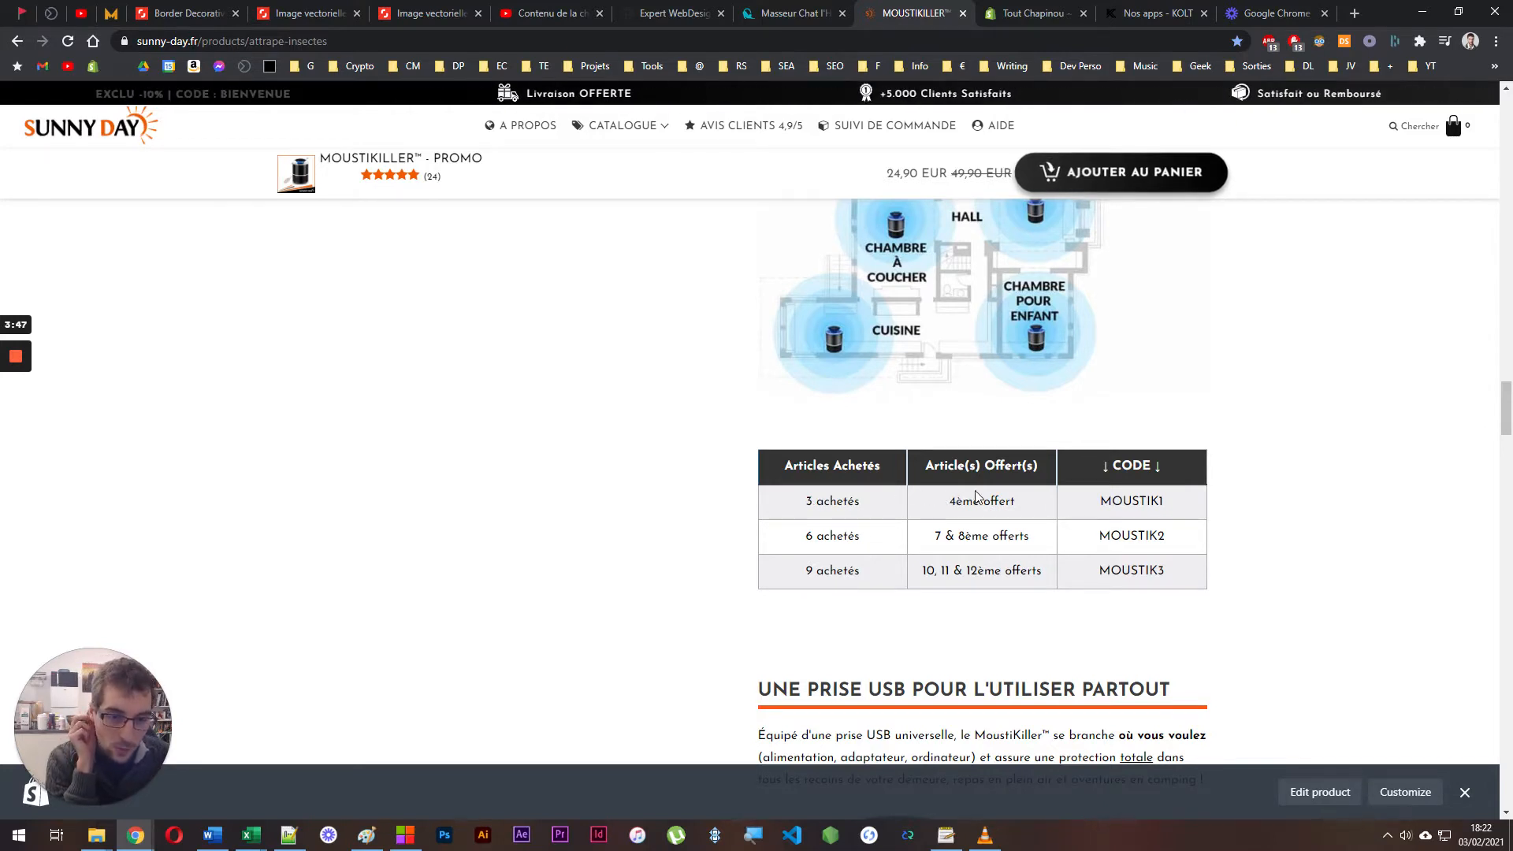
pyautogui.click(1015, 500)
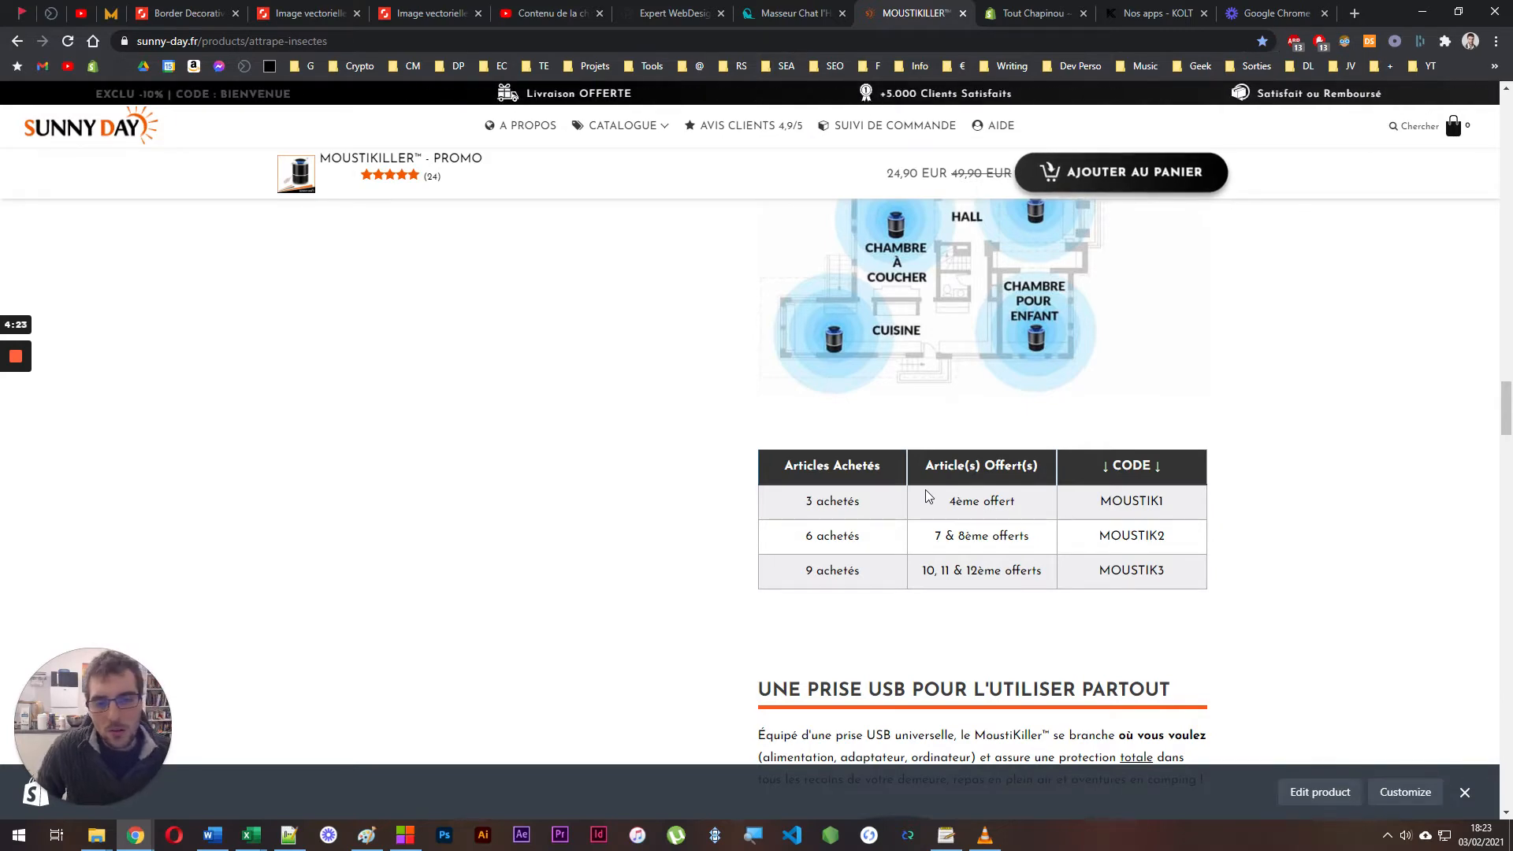
# Open epsilone.eu in a new tab and bring up the single and Pack x2 offers for the video projector
pyautogui.click(1356, 9)
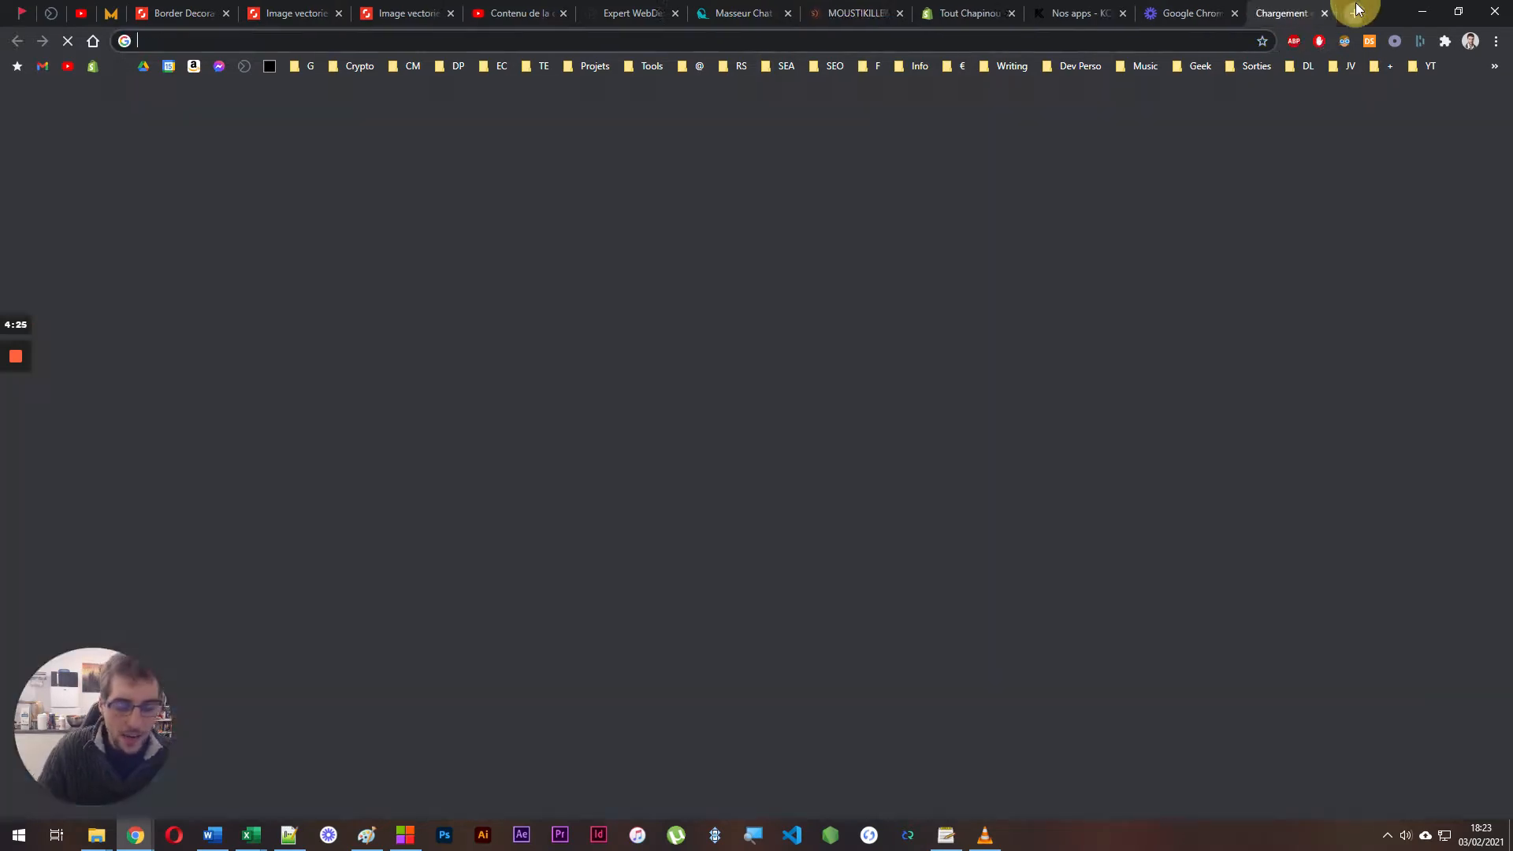
pyautogui.write('eps')
pyautogui.press('Return')
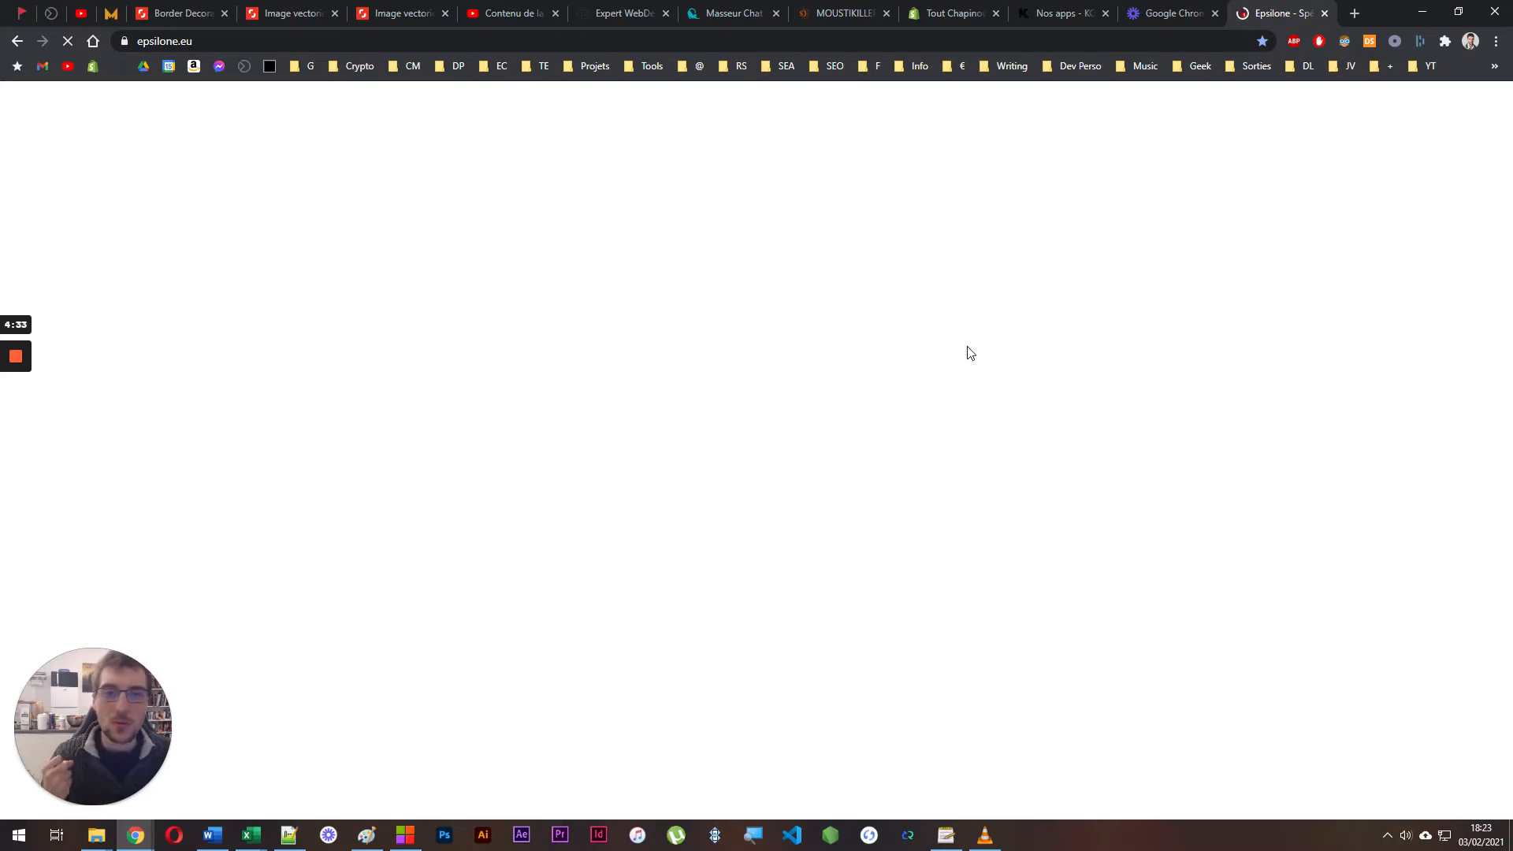
pyautogui.scroll(-10, 946, 307)
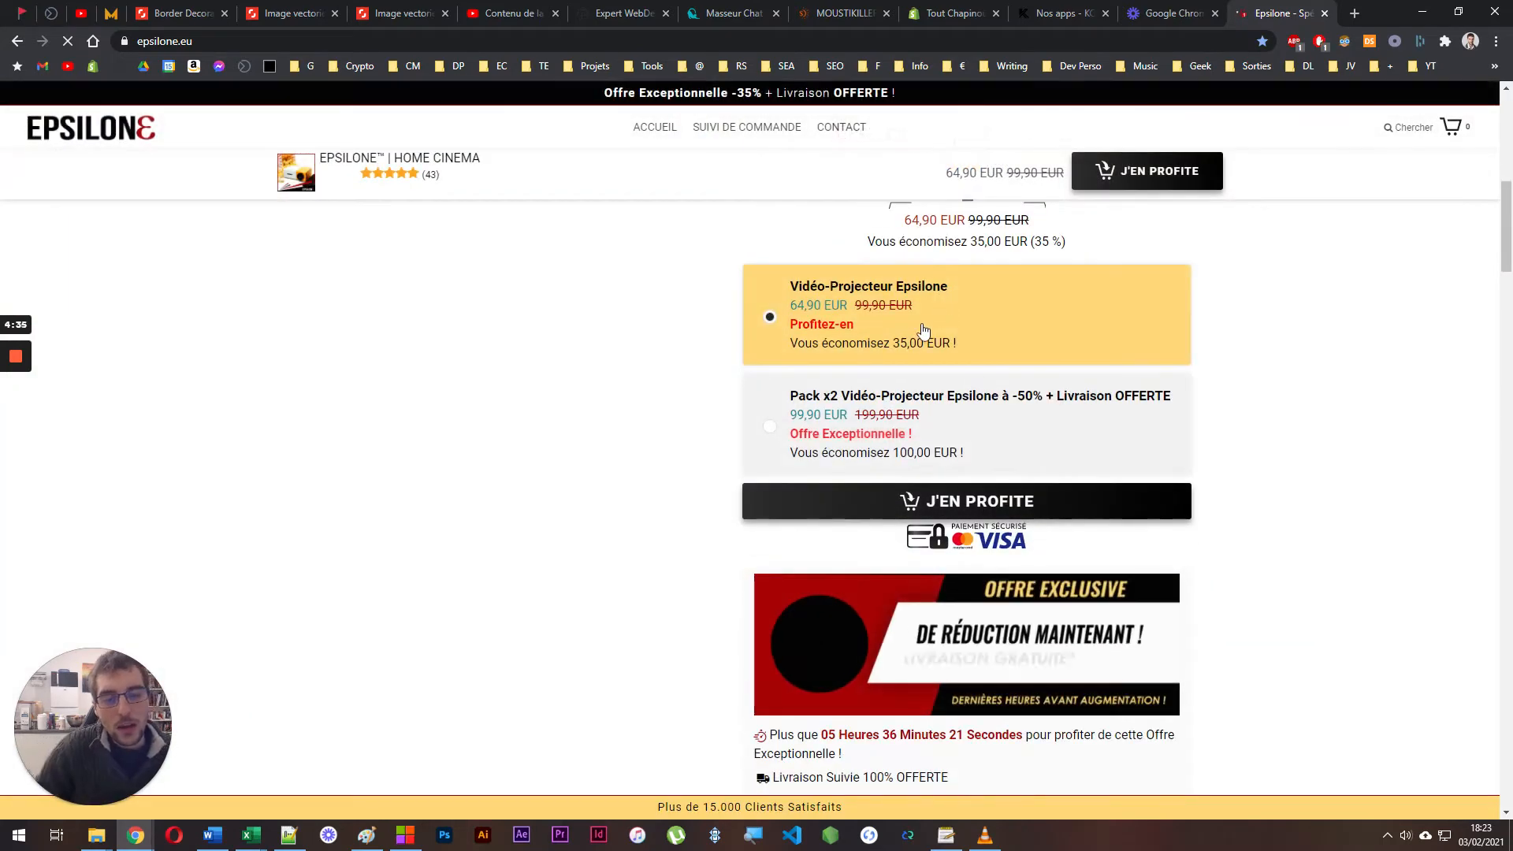
pyautogui.scroll(2, 925, 498)
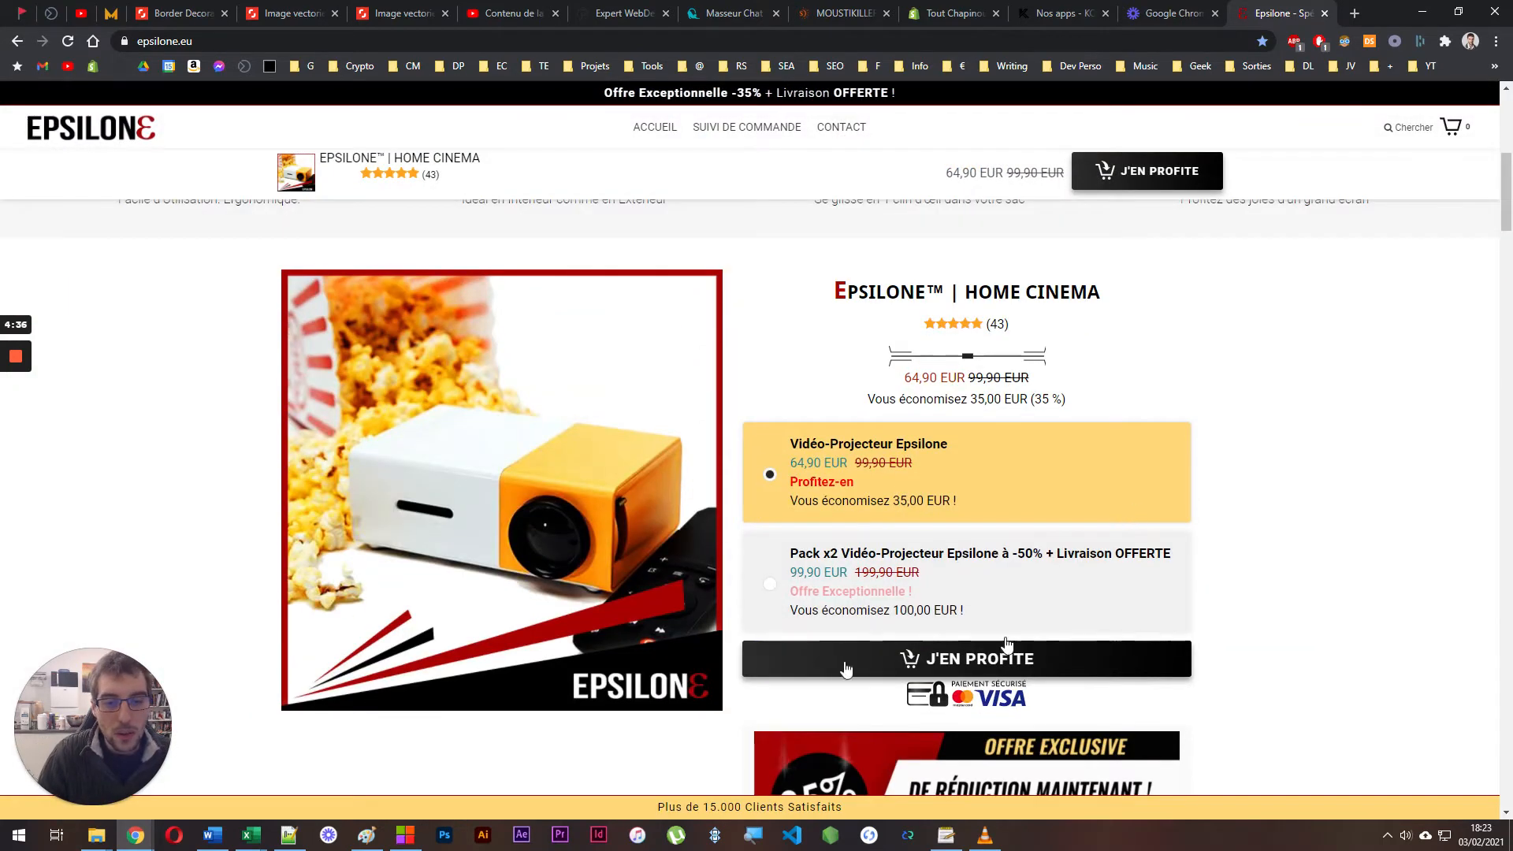
# Add the single Vidéo-Projecteur Epsilone to the cart, then reopen the cart to view the tripod upsell and close it
pyautogui.click(918, 664)
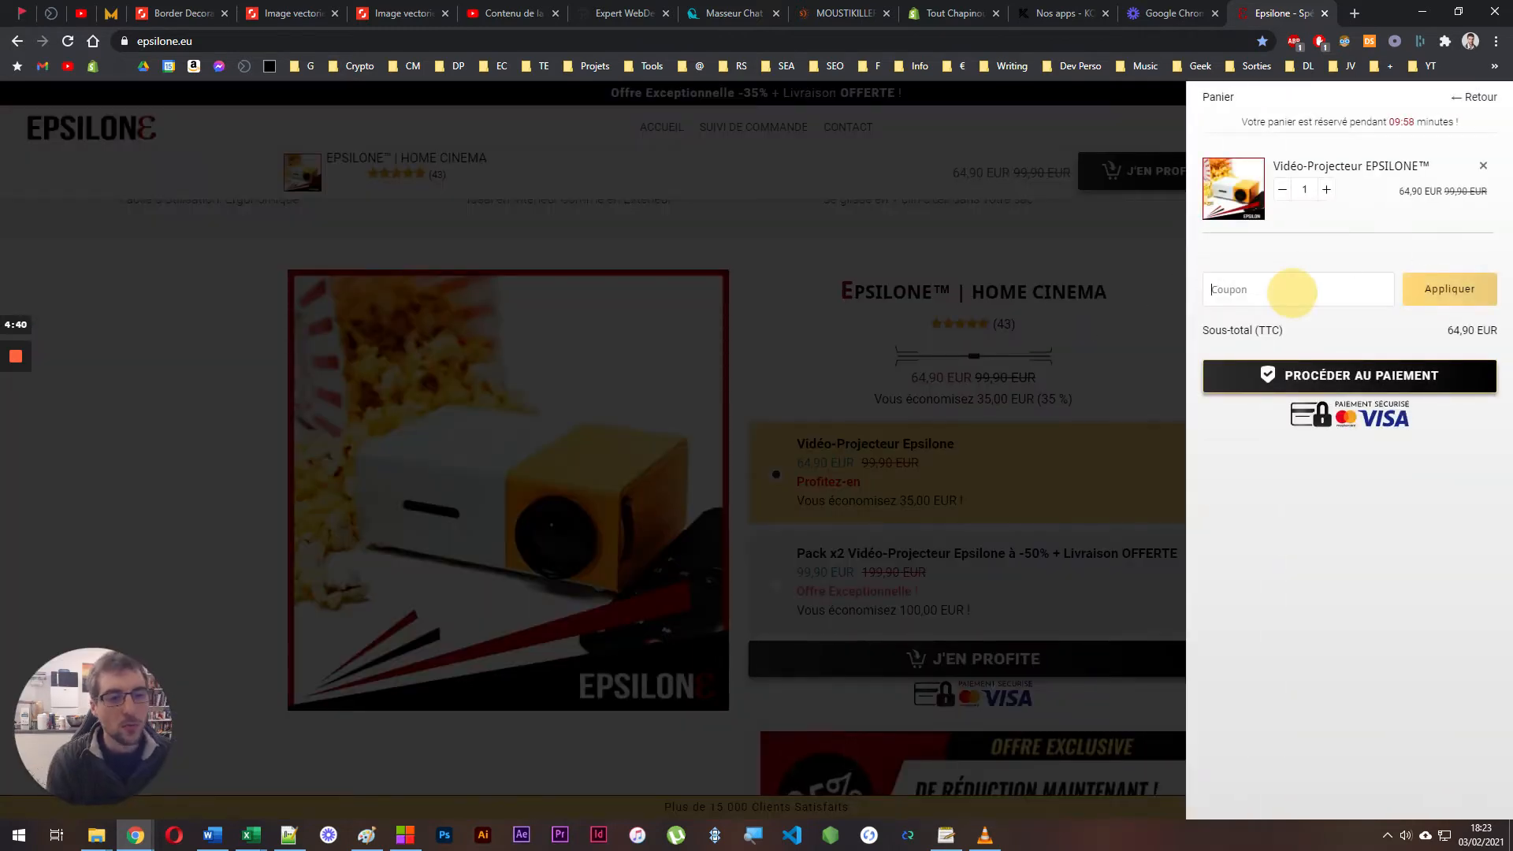
pyautogui.click(1319, 287)
pyautogui.press('Return')
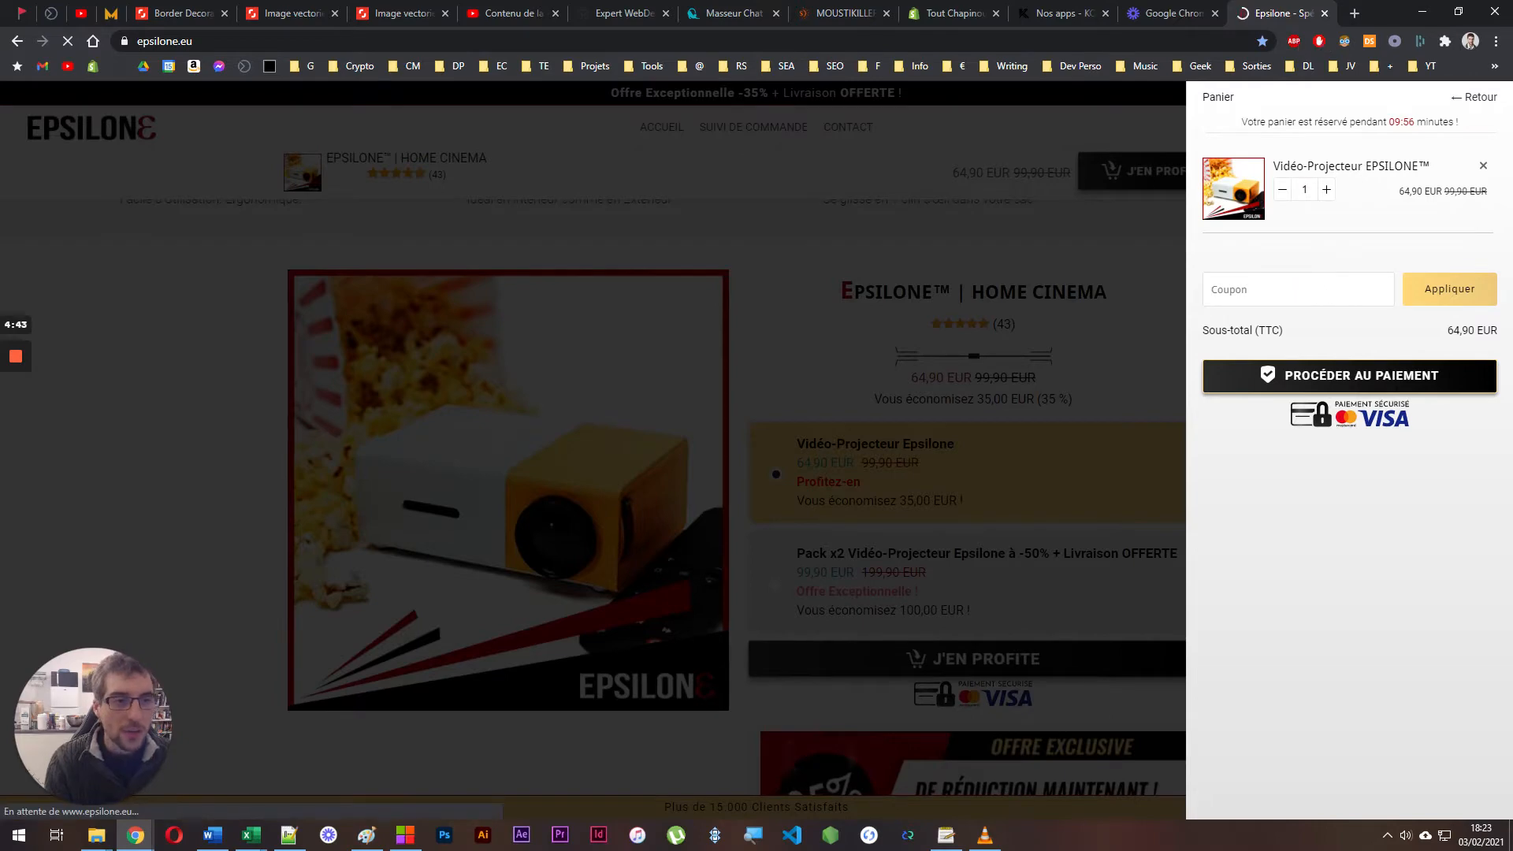
pyautogui.click(1452, 126)
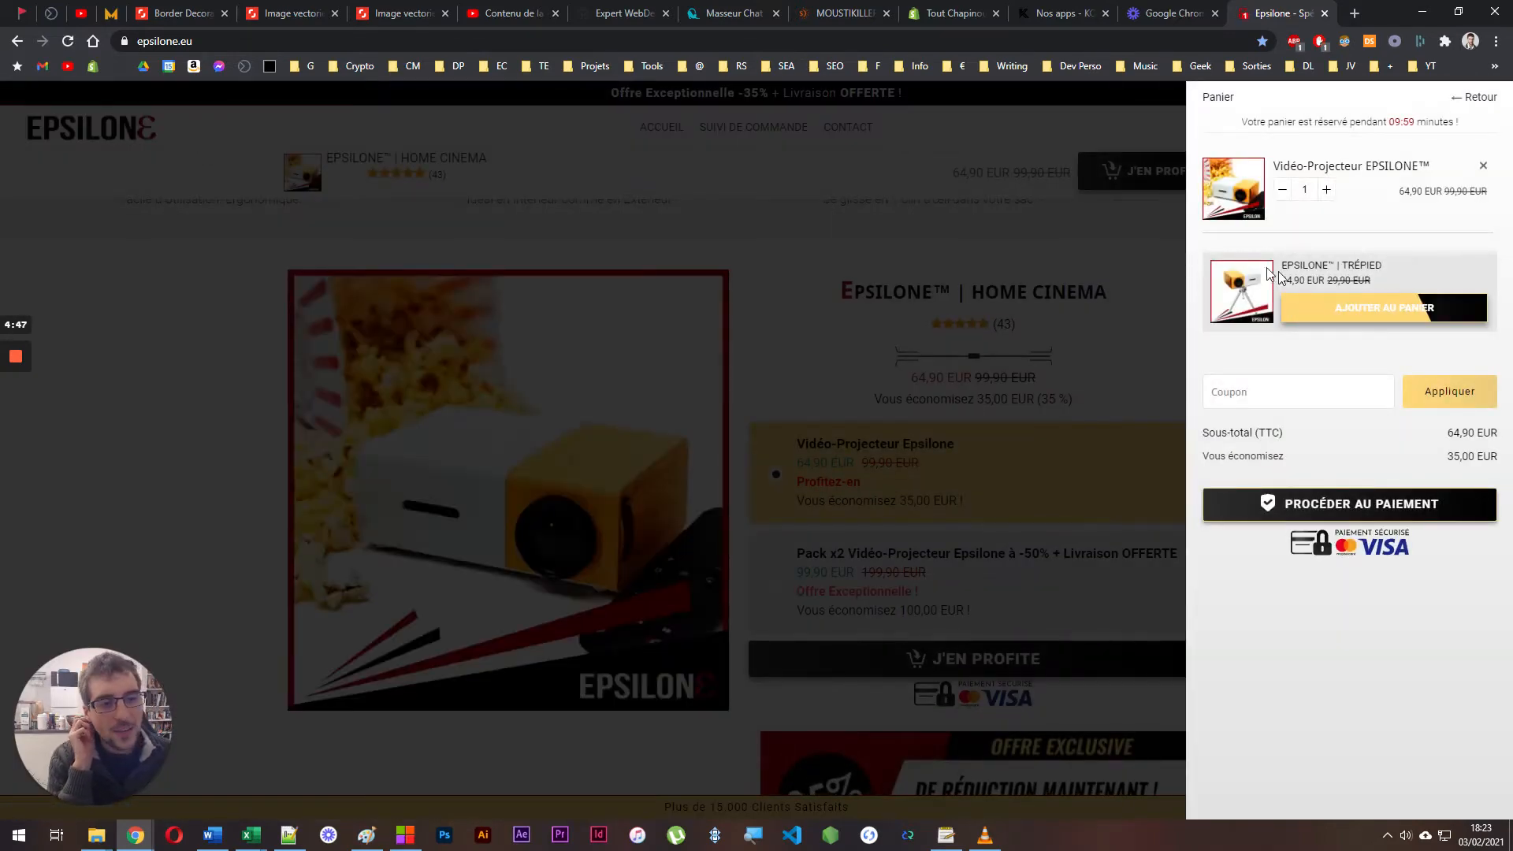
pyautogui.click(889, 244)
# Revisit the MOUSTIKILLER and Tout Chapinou pages, alternating between the single and Pack x2 cat massager offers and finishing on the single one
pyautogui.click(843, 13)
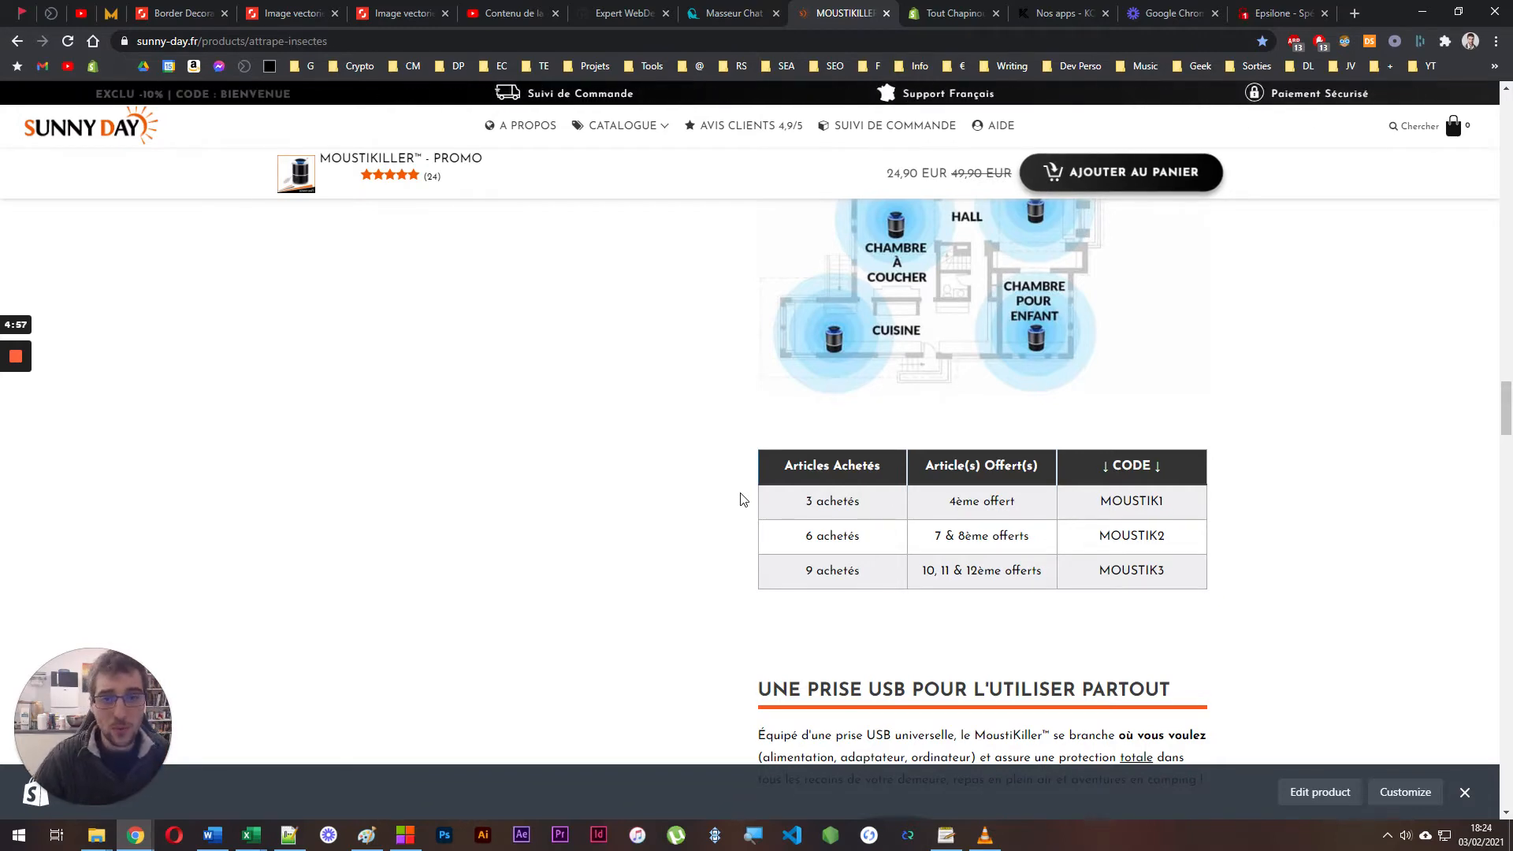
pyautogui.click(762, 16)
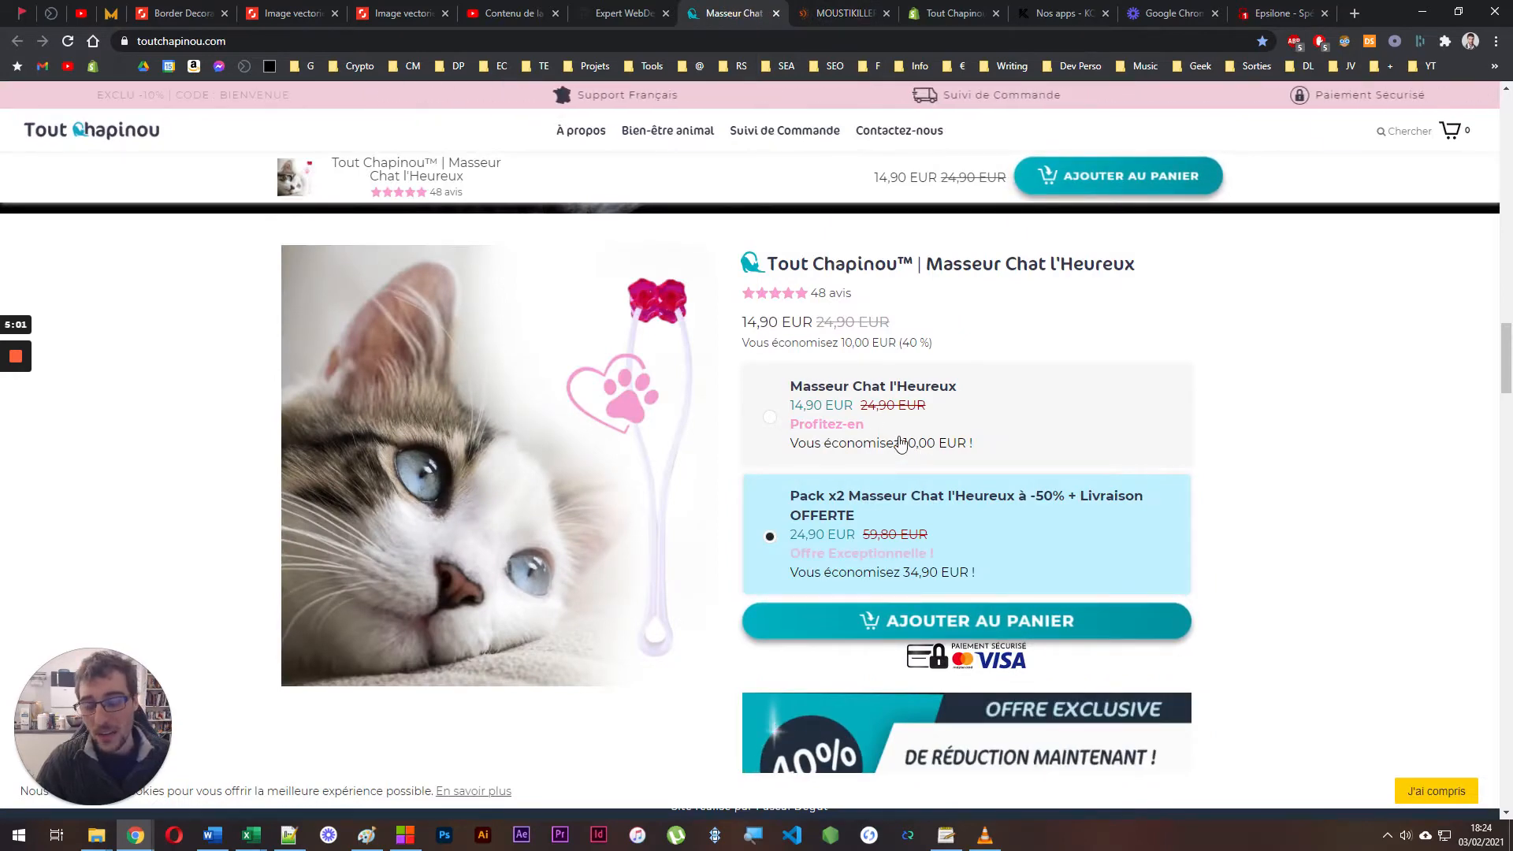
pyautogui.click(951, 406)
pyautogui.click(927, 535)
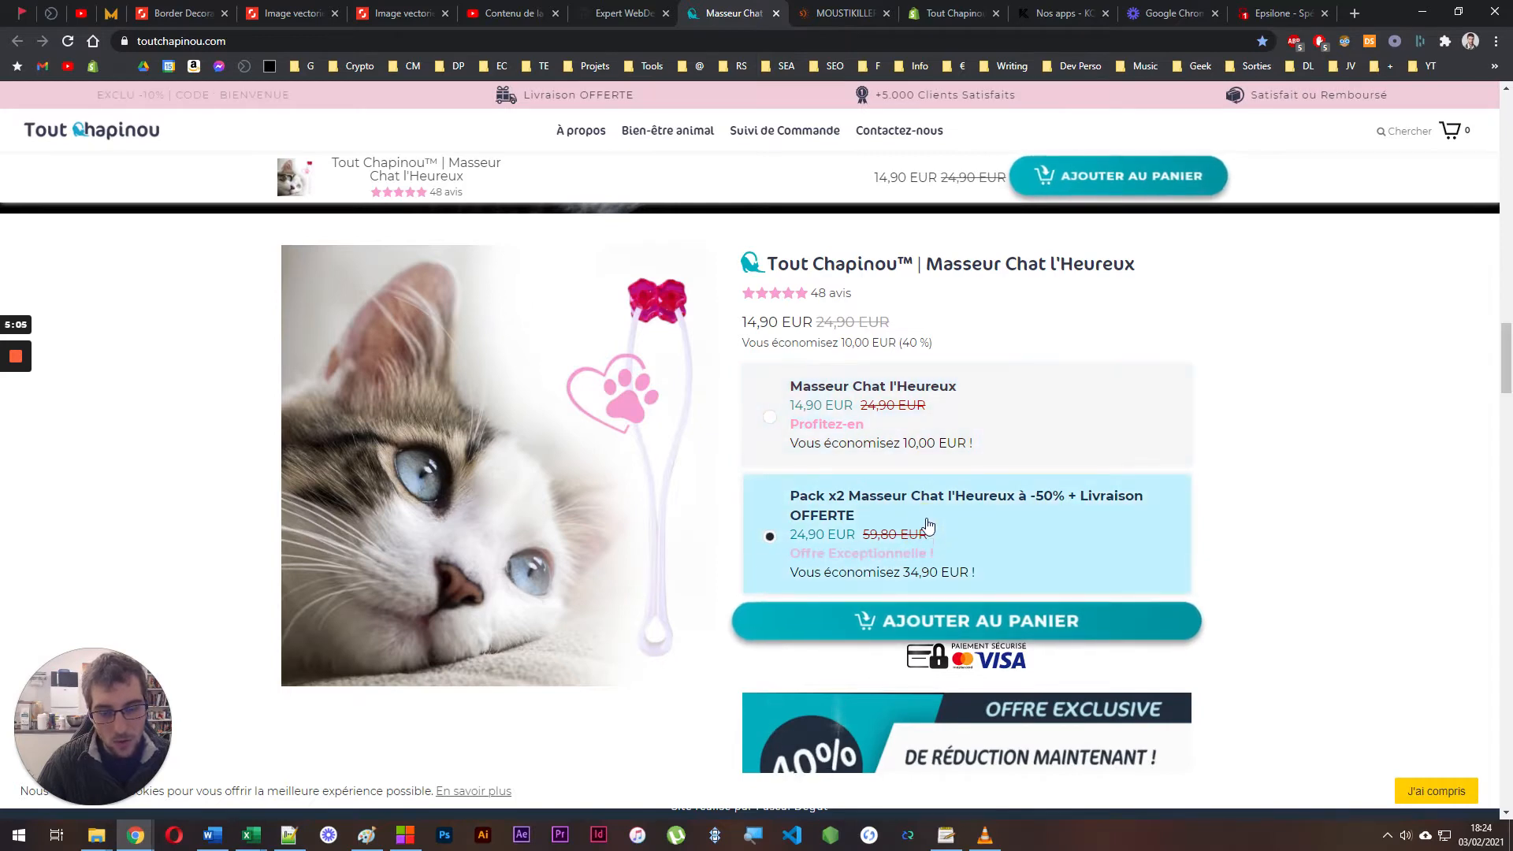
pyautogui.click(866, 408)
pyautogui.click(855, 564)
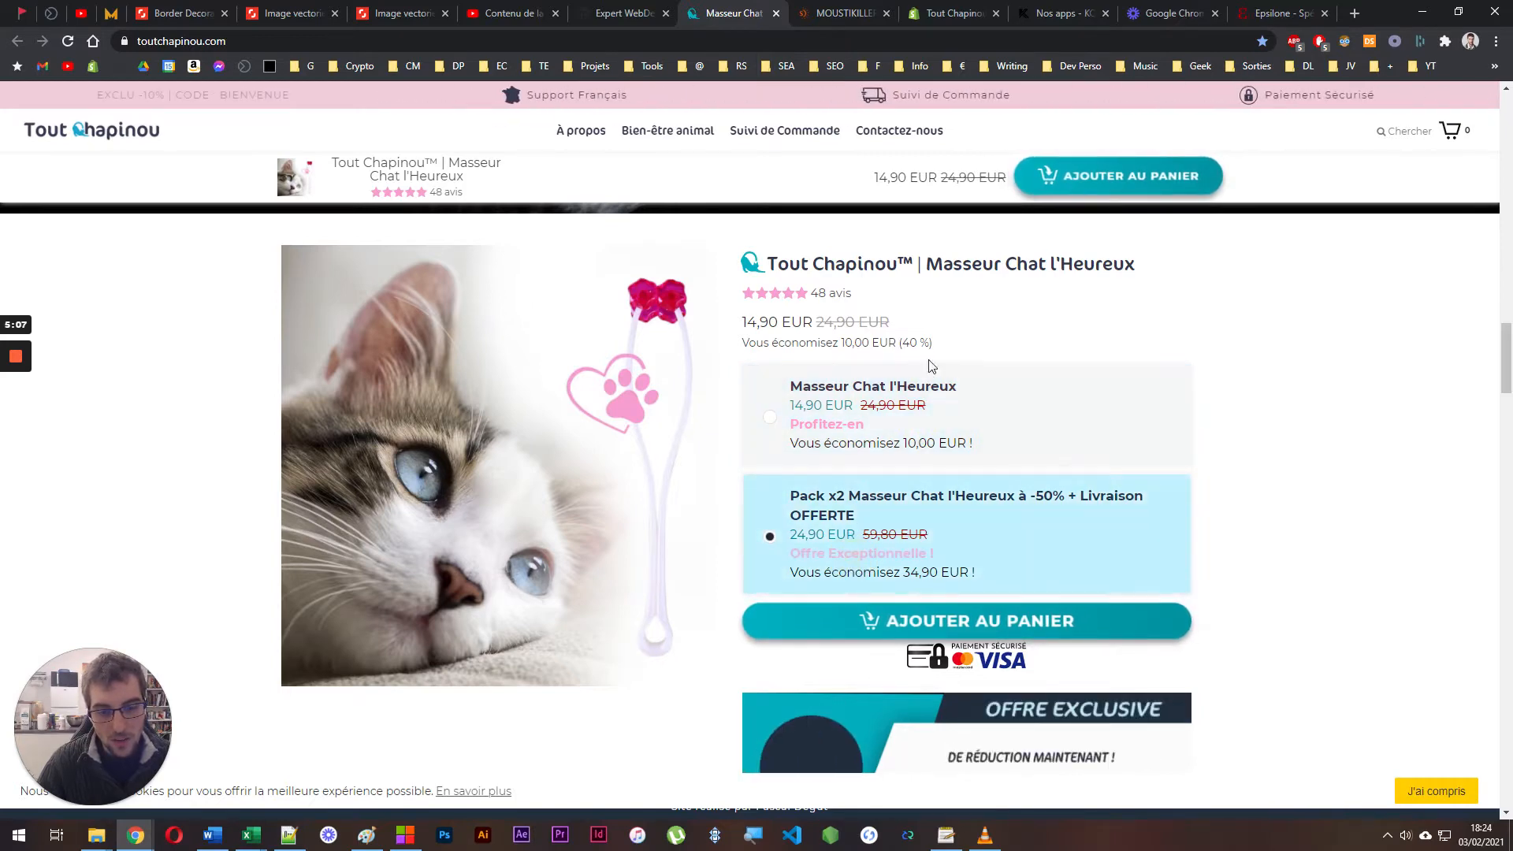
pyautogui.click(835, 404)
pyautogui.click(847, 513)
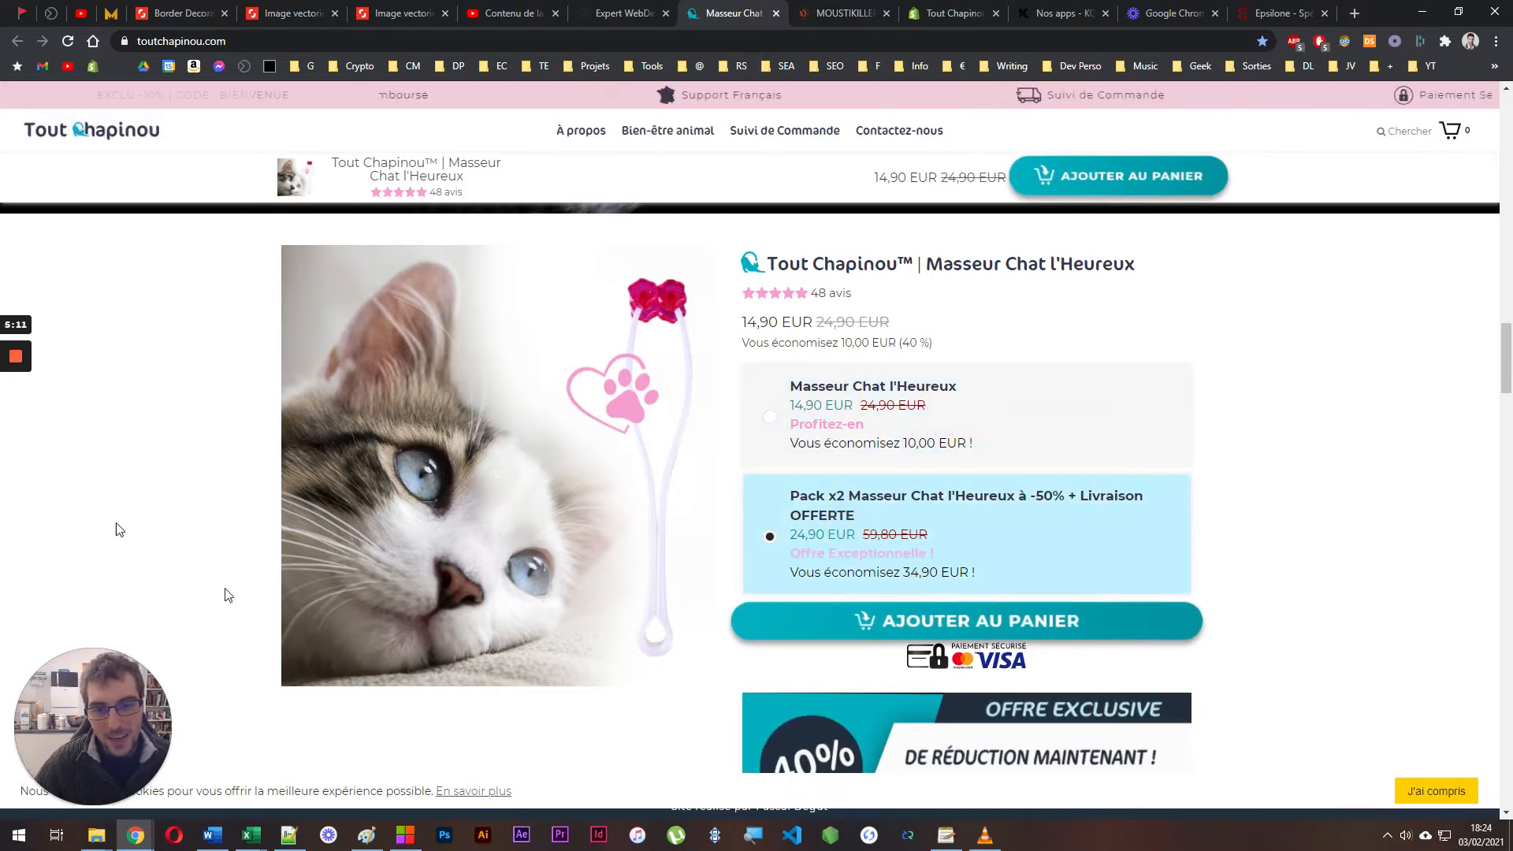
pyautogui.click(877, 422)
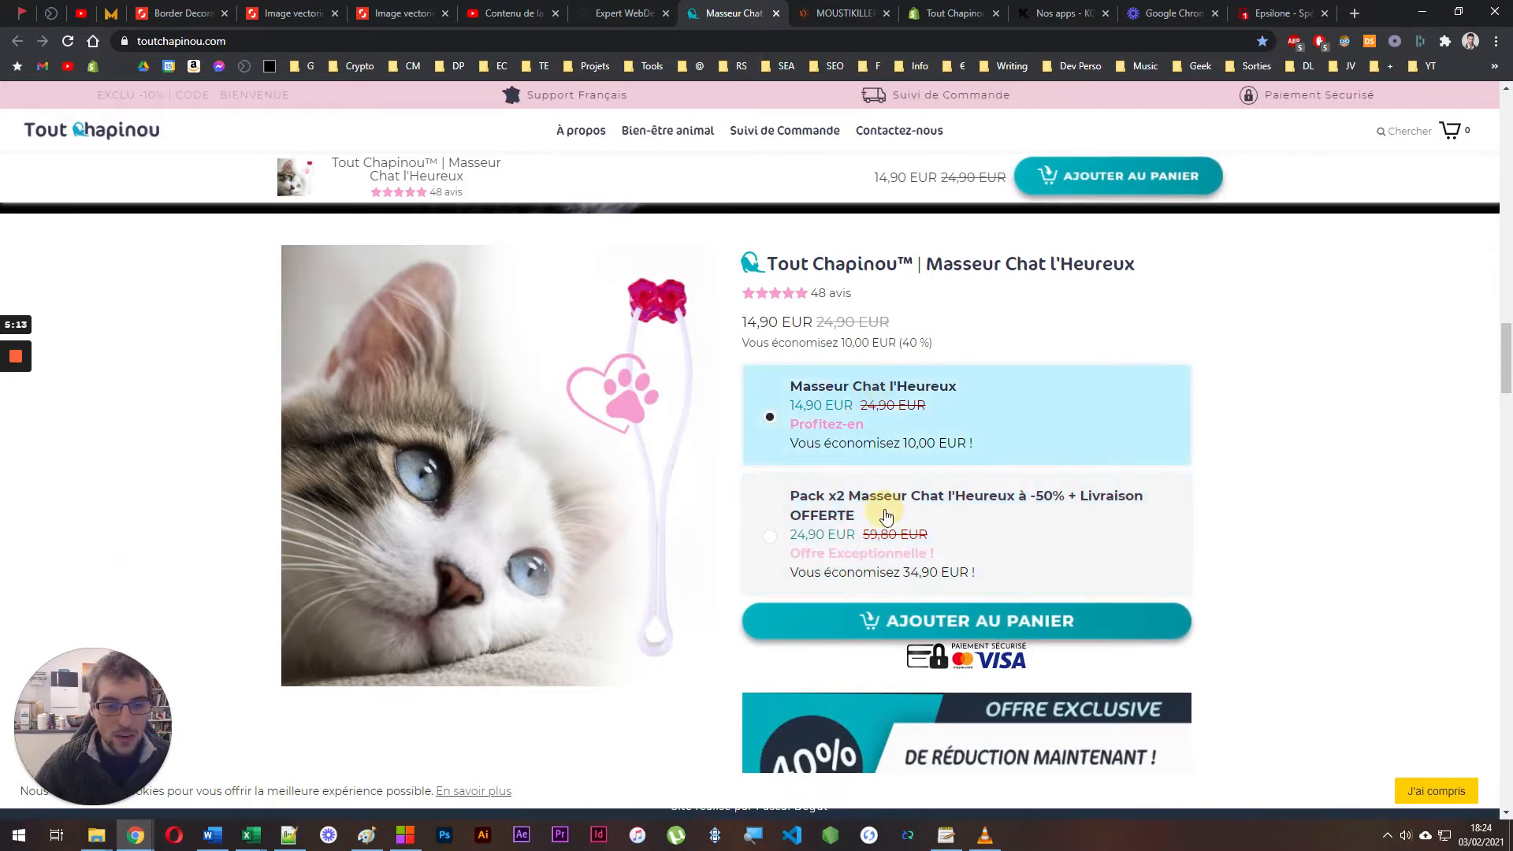
pyautogui.click(886, 516)
pyautogui.click(878, 423)
pyautogui.click(885, 512)
pyautogui.click(881, 424)
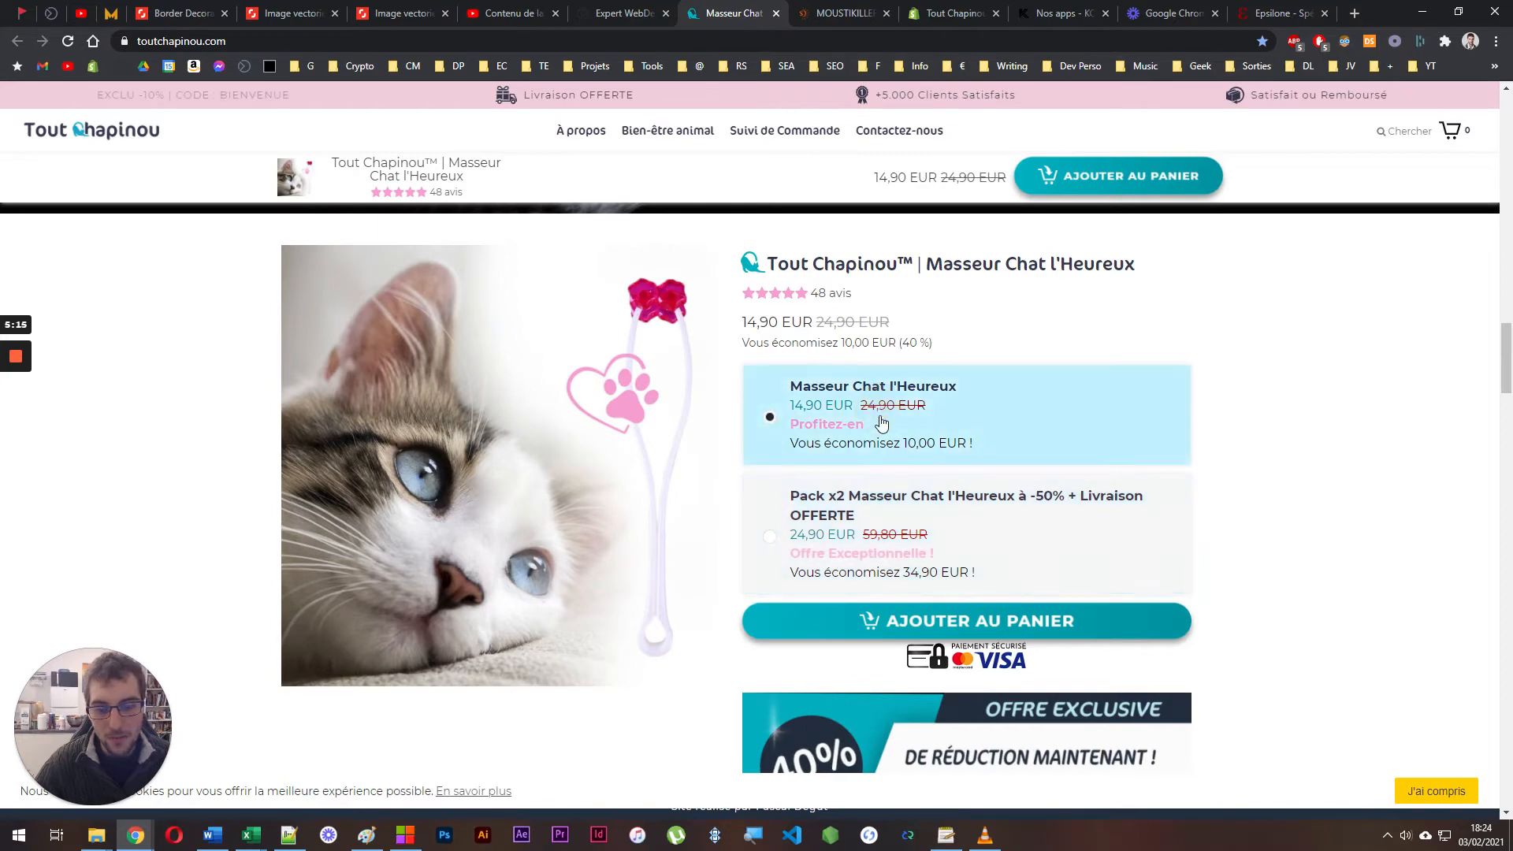
pyautogui.click(864, 514)
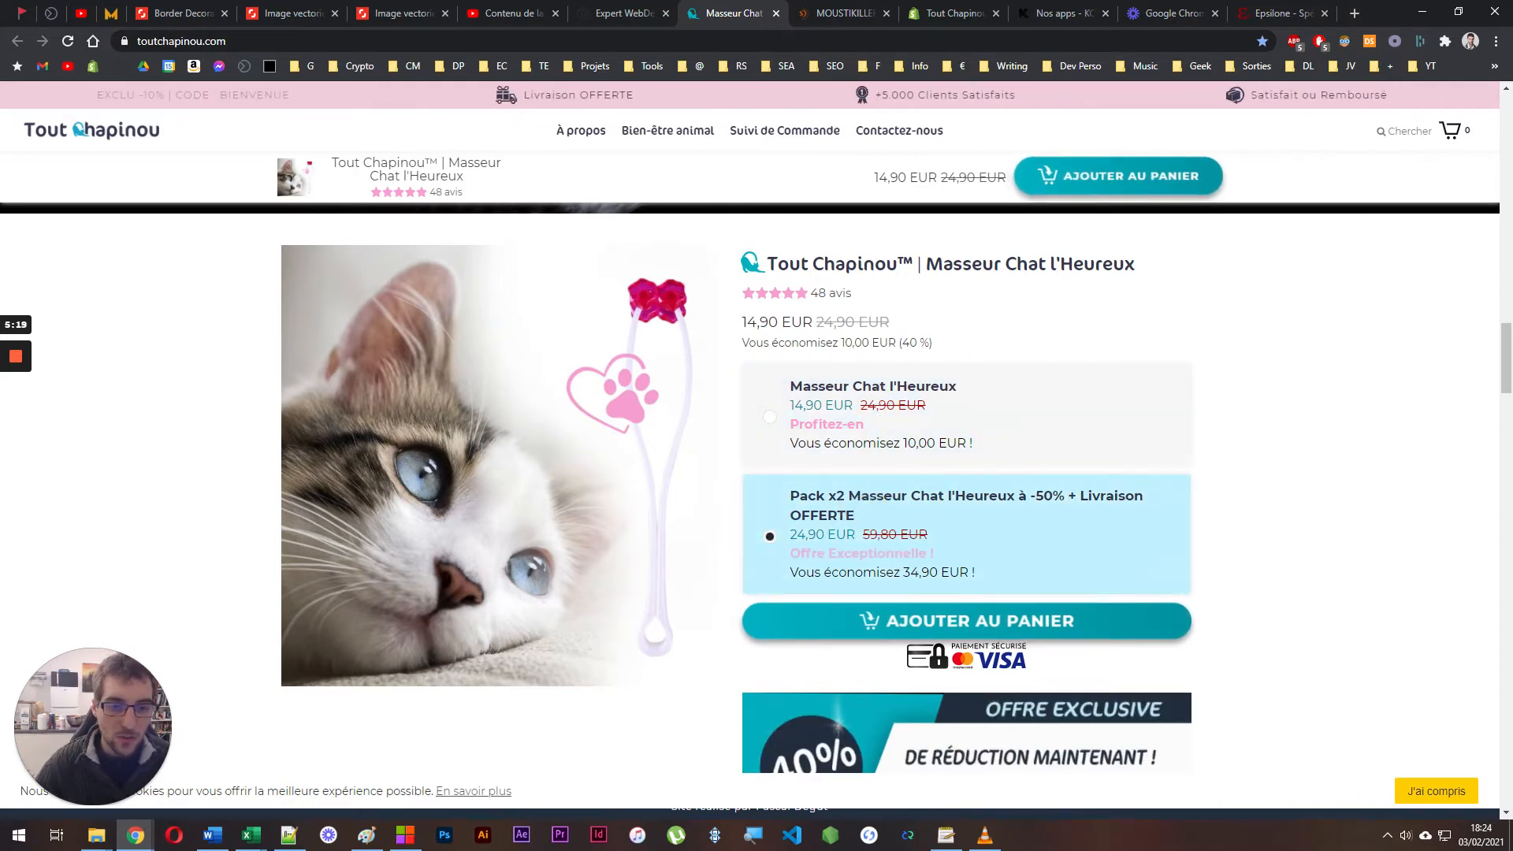
pyautogui.click(828, 372)
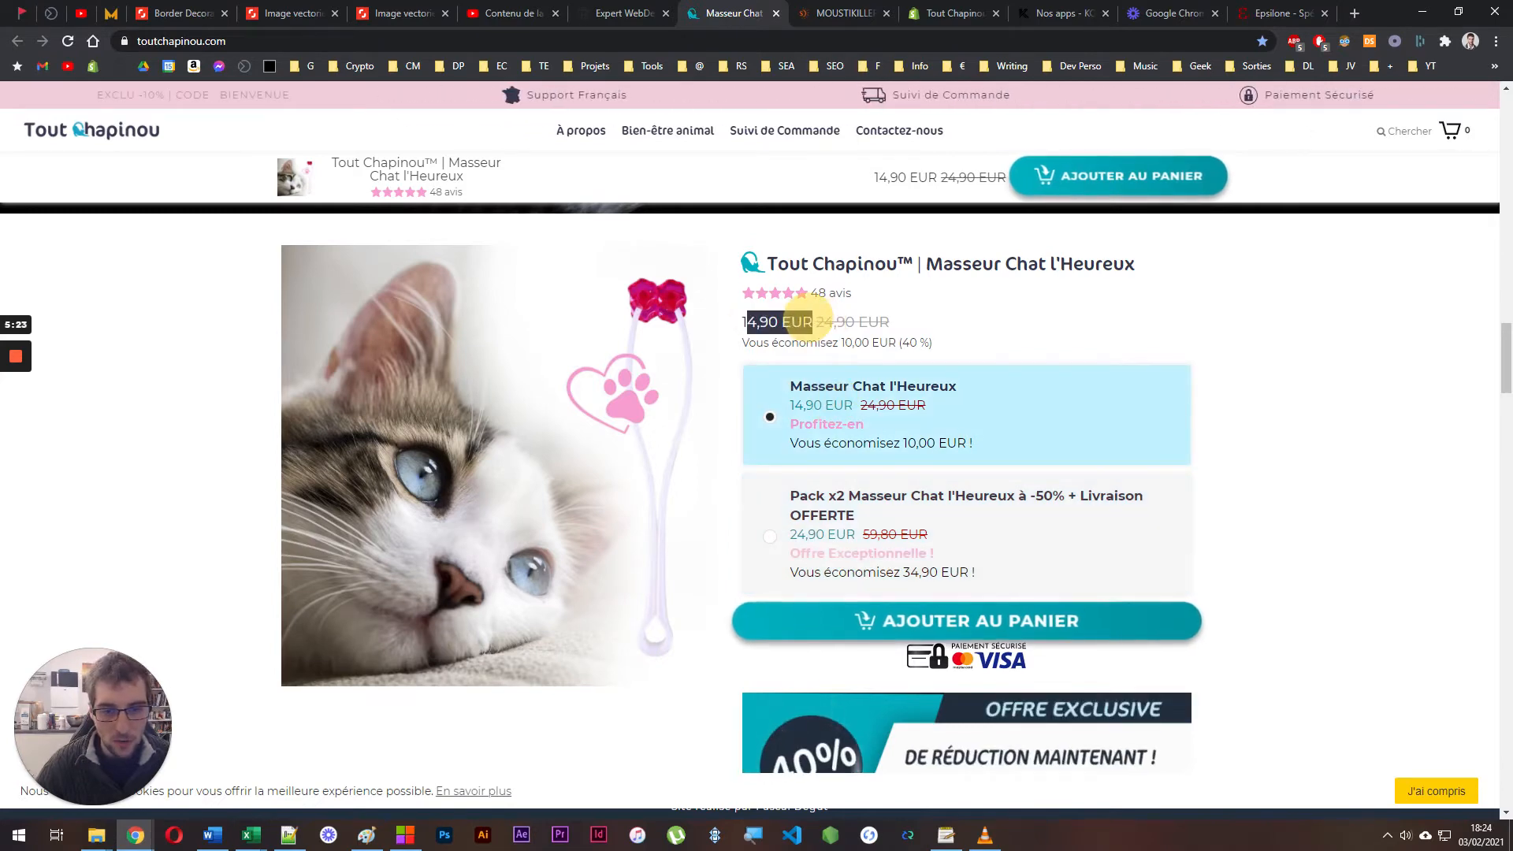
# Switch between the Pack x2 and single cat massager offers, highlighting the pack's sale price and finishing on Pack x2
pyautogui.click(814, 563)
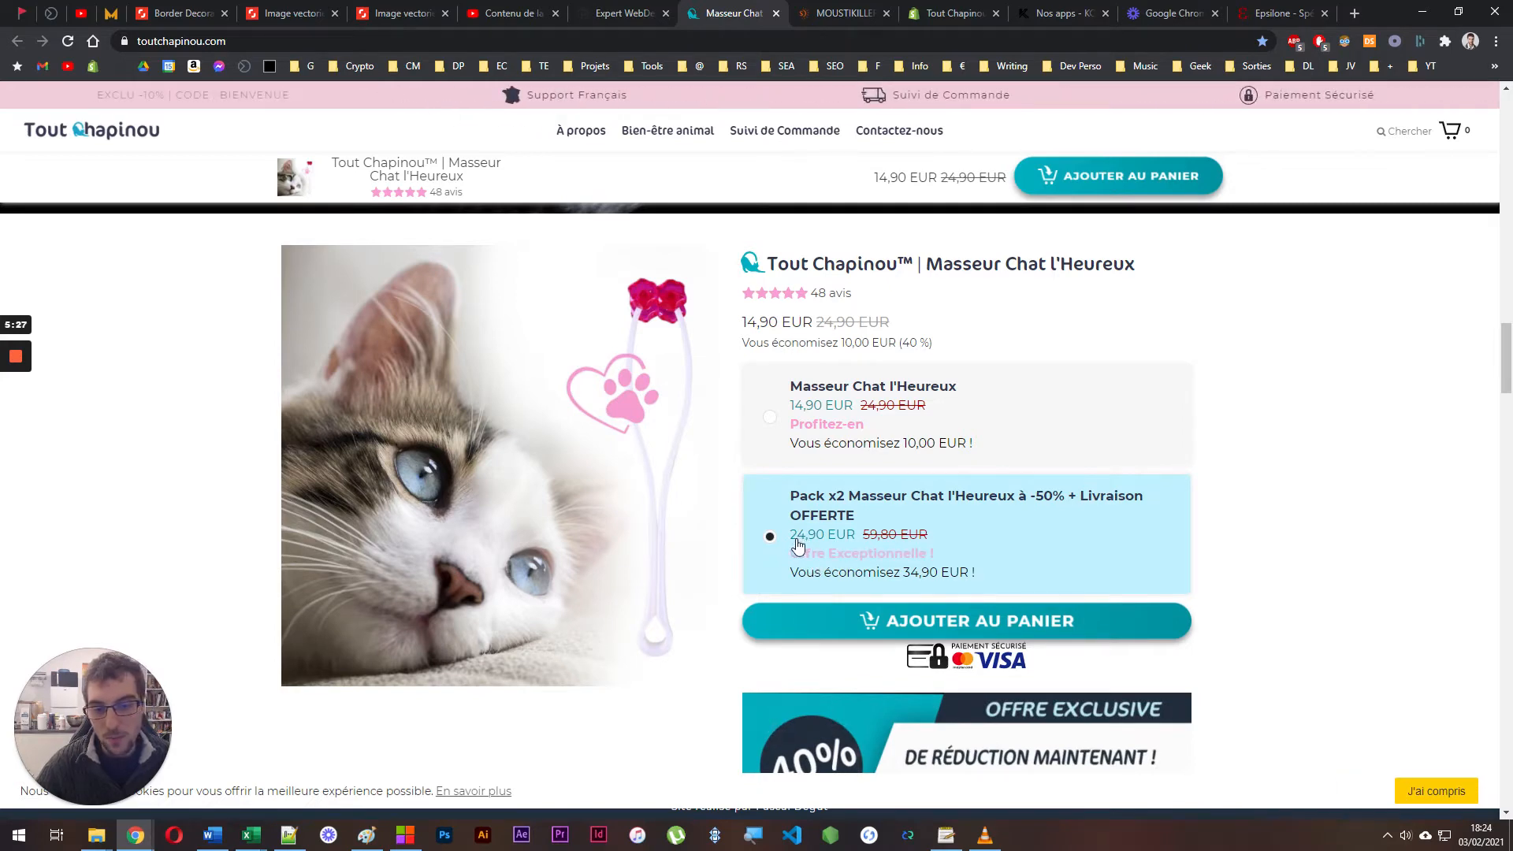
pyautogui.moveTo(796, 539); pyautogui.dragTo(853, 540)
pyautogui.click(858, 541)
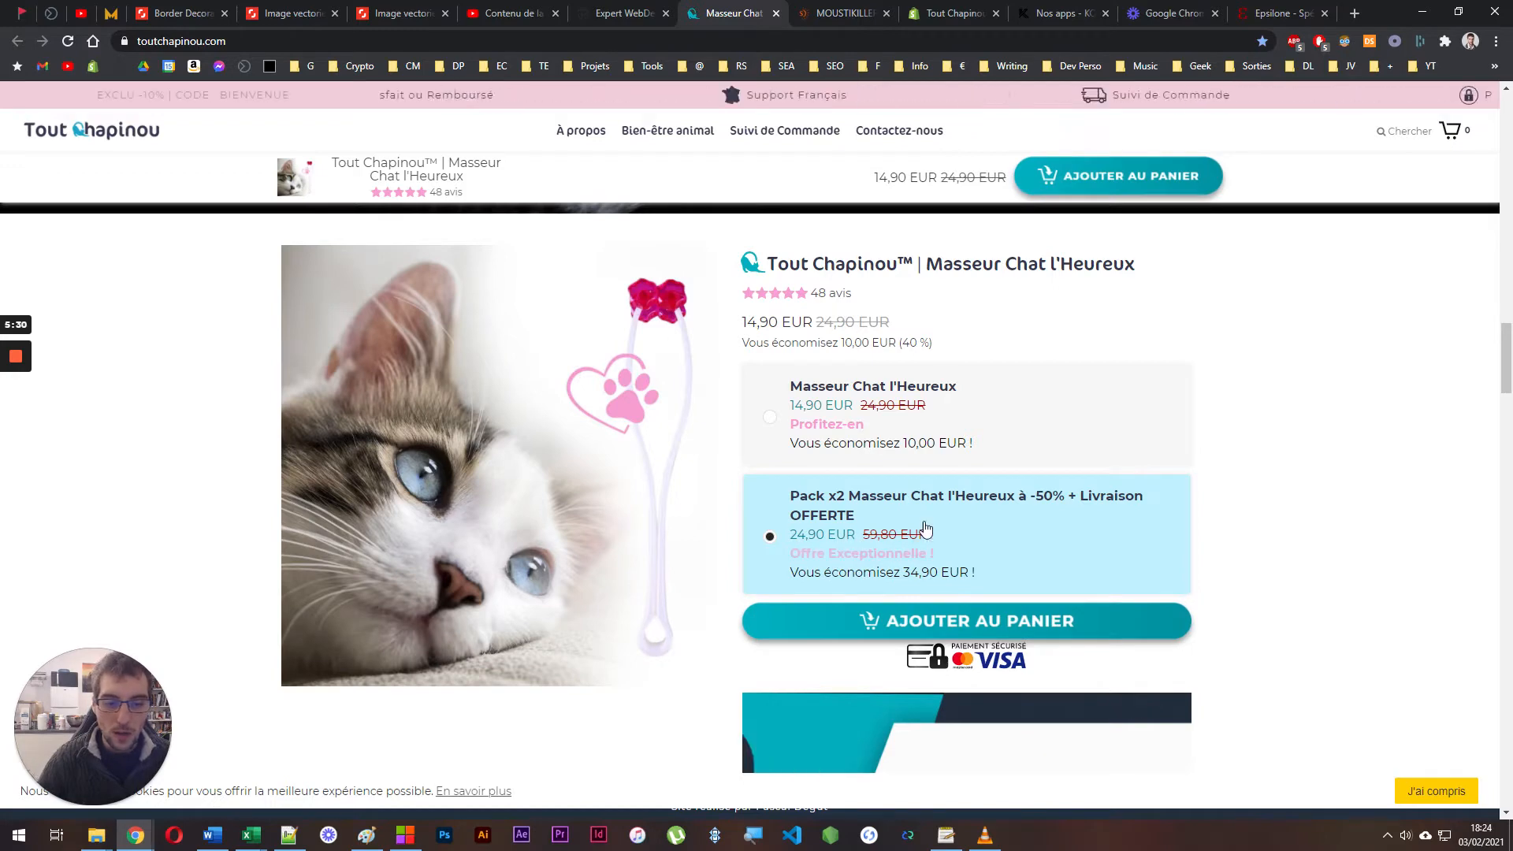
pyautogui.click(903, 415)
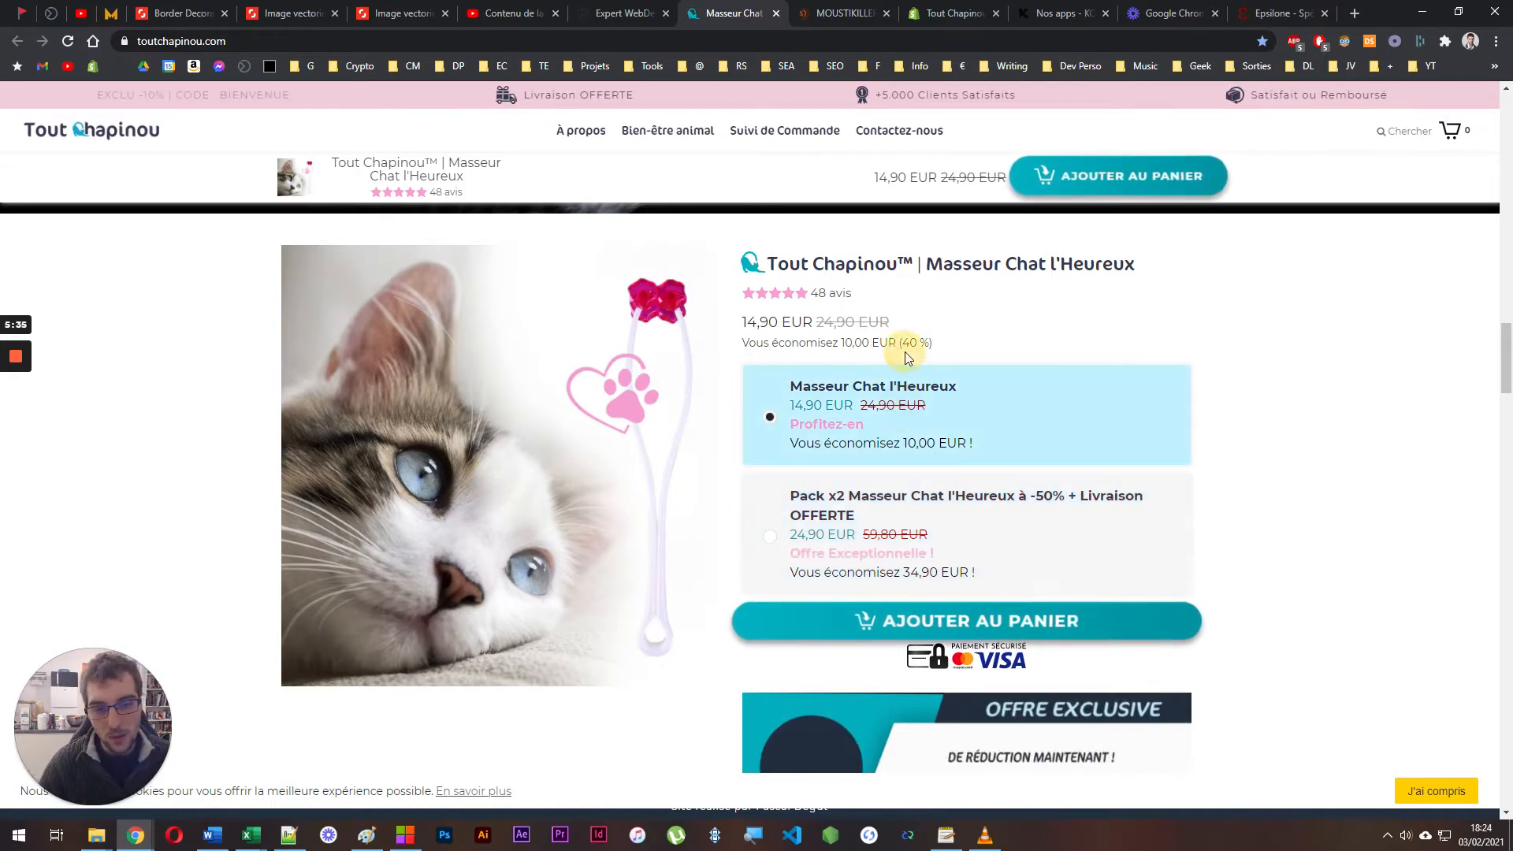
pyautogui.click(822, 519)
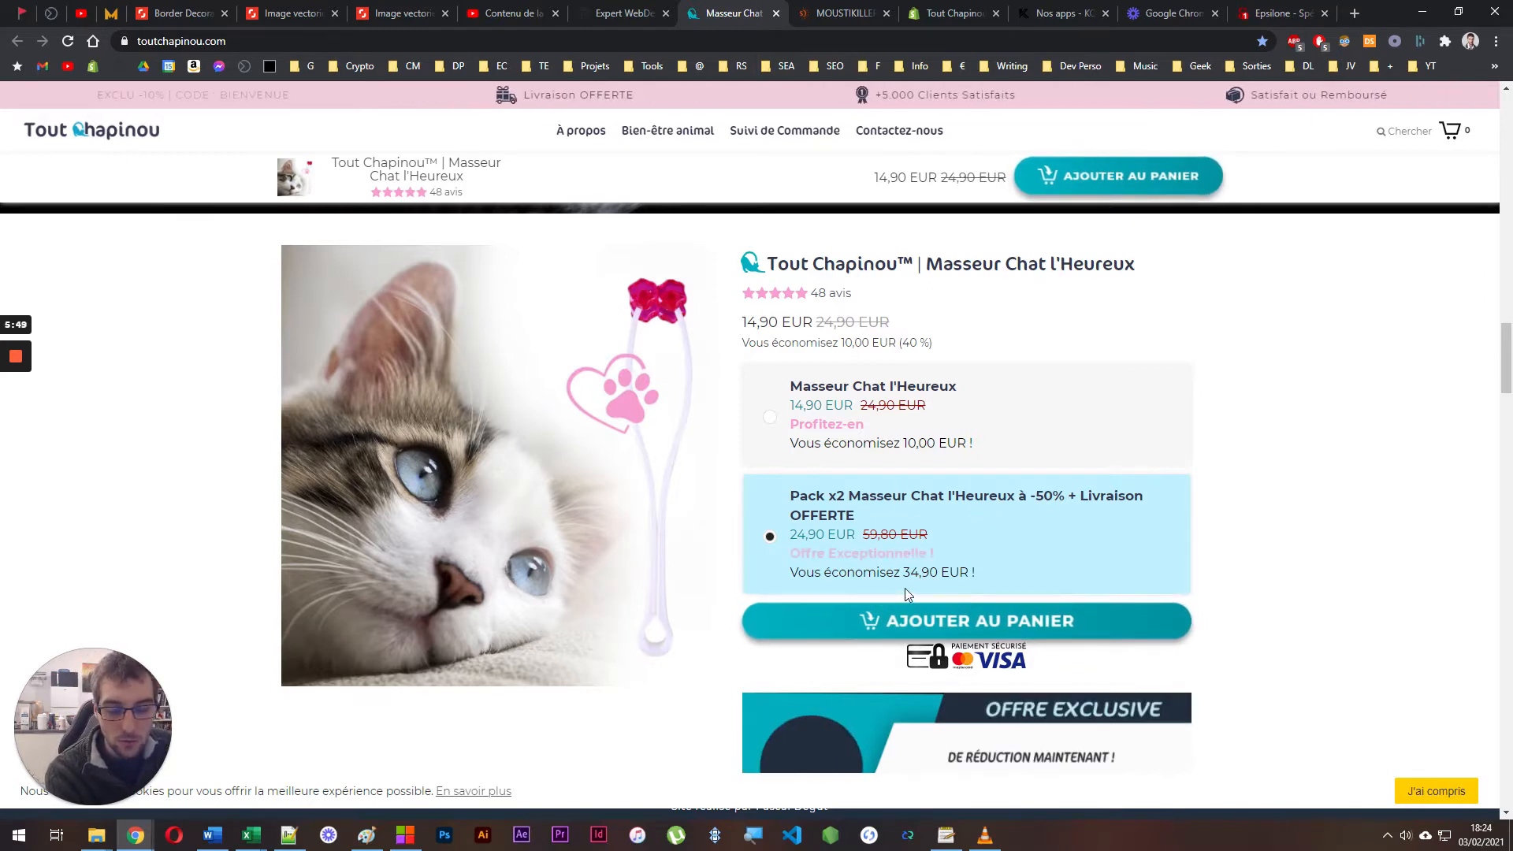
# Compare the single and Pack x2 offers by highlighting their crossed-out prices and the pack's saving, leaving Pack x2 selected
pyautogui.doubleClick(921, 572)
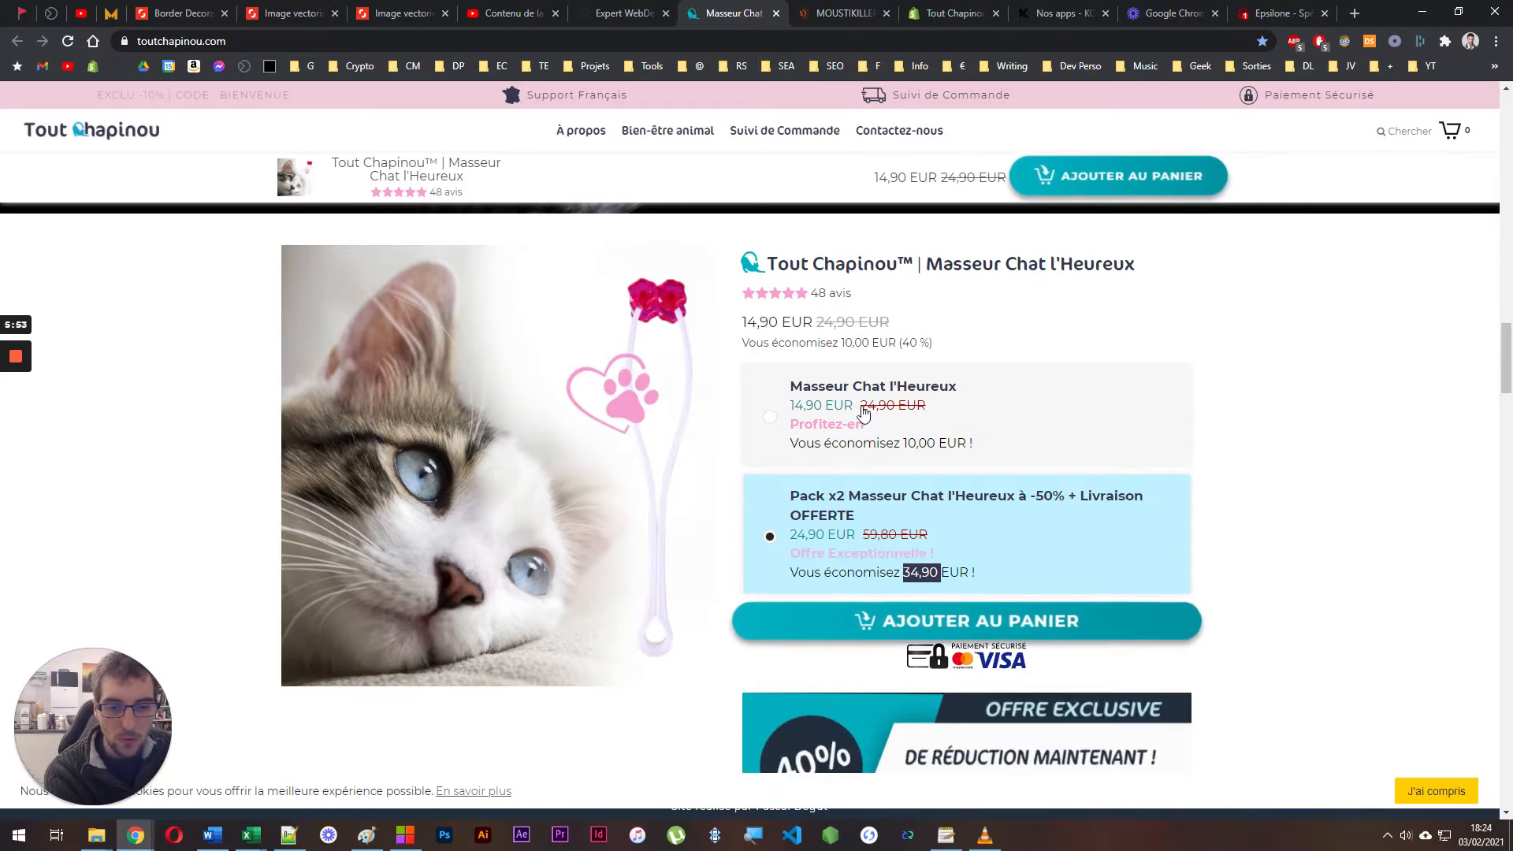
pyautogui.moveTo(860, 405); pyautogui.dragTo(925, 407)
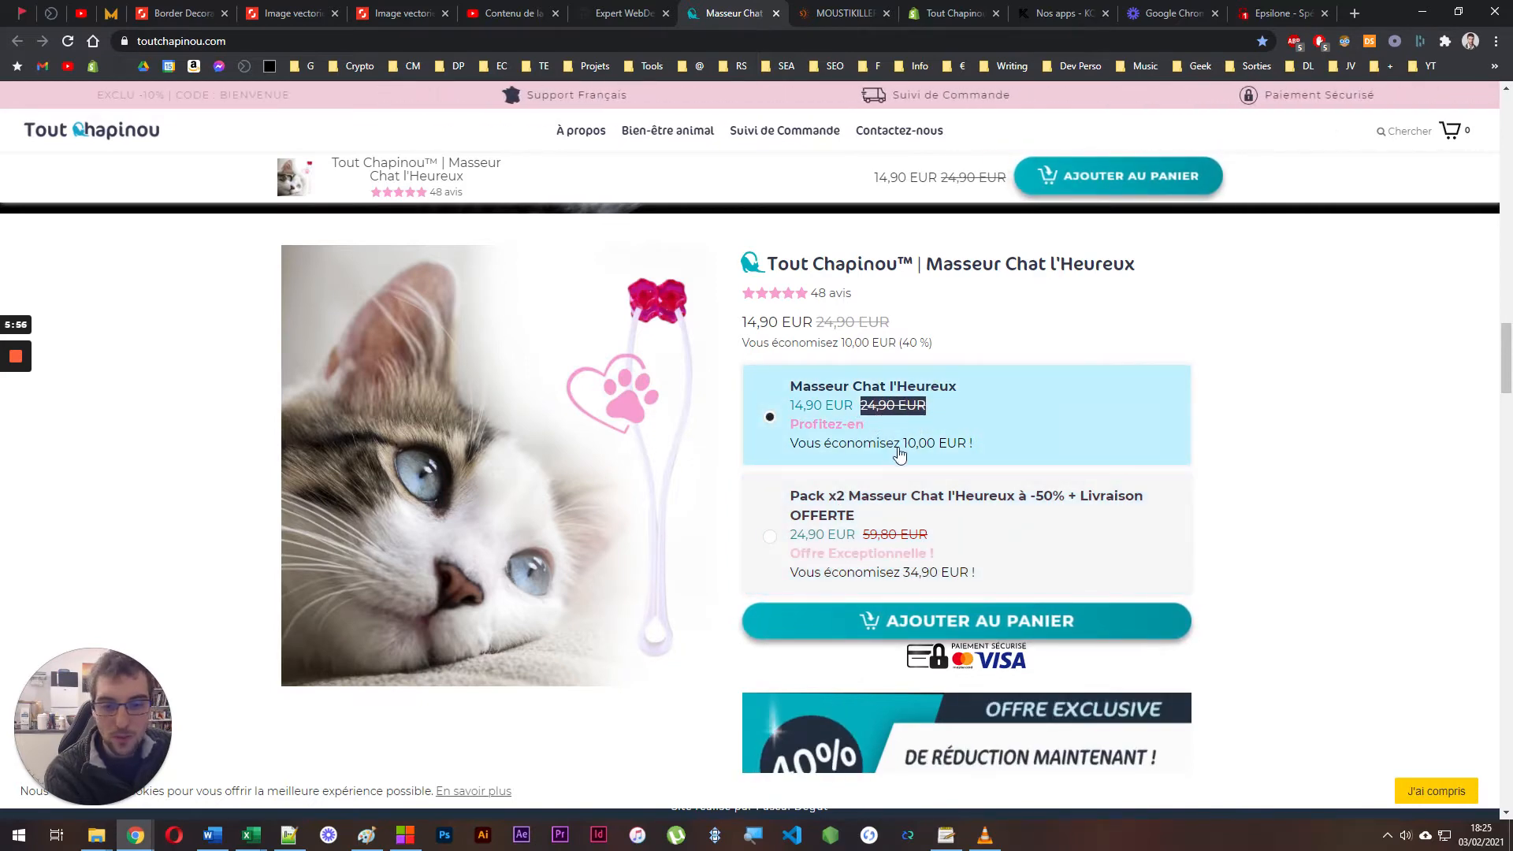
pyautogui.click(879, 542)
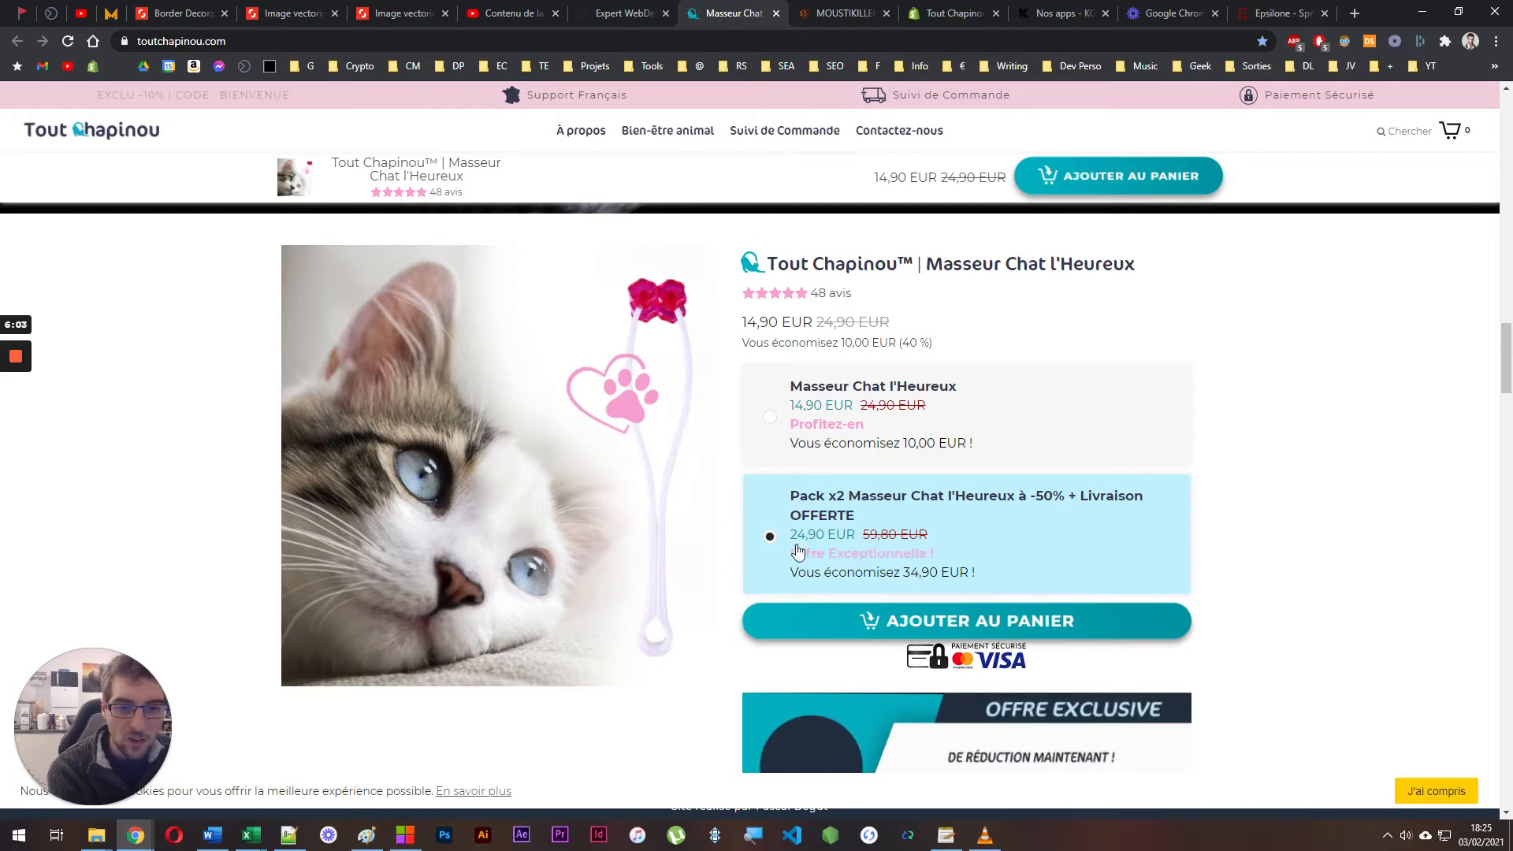
pyautogui.click(879, 404)
pyautogui.doubleClick(878, 404)
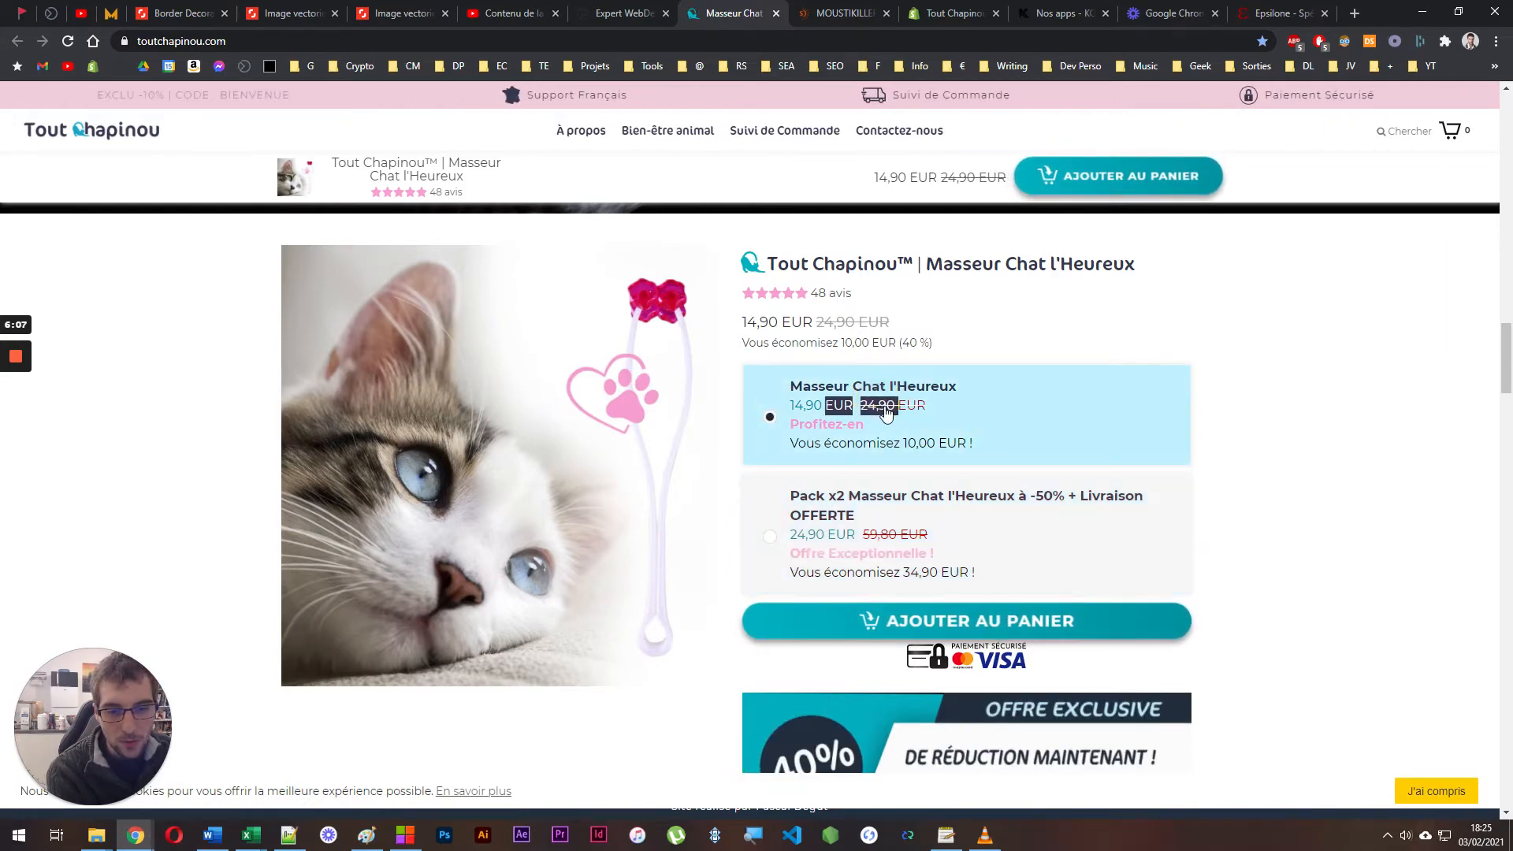
pyautogui.doubleClick(871, 532)
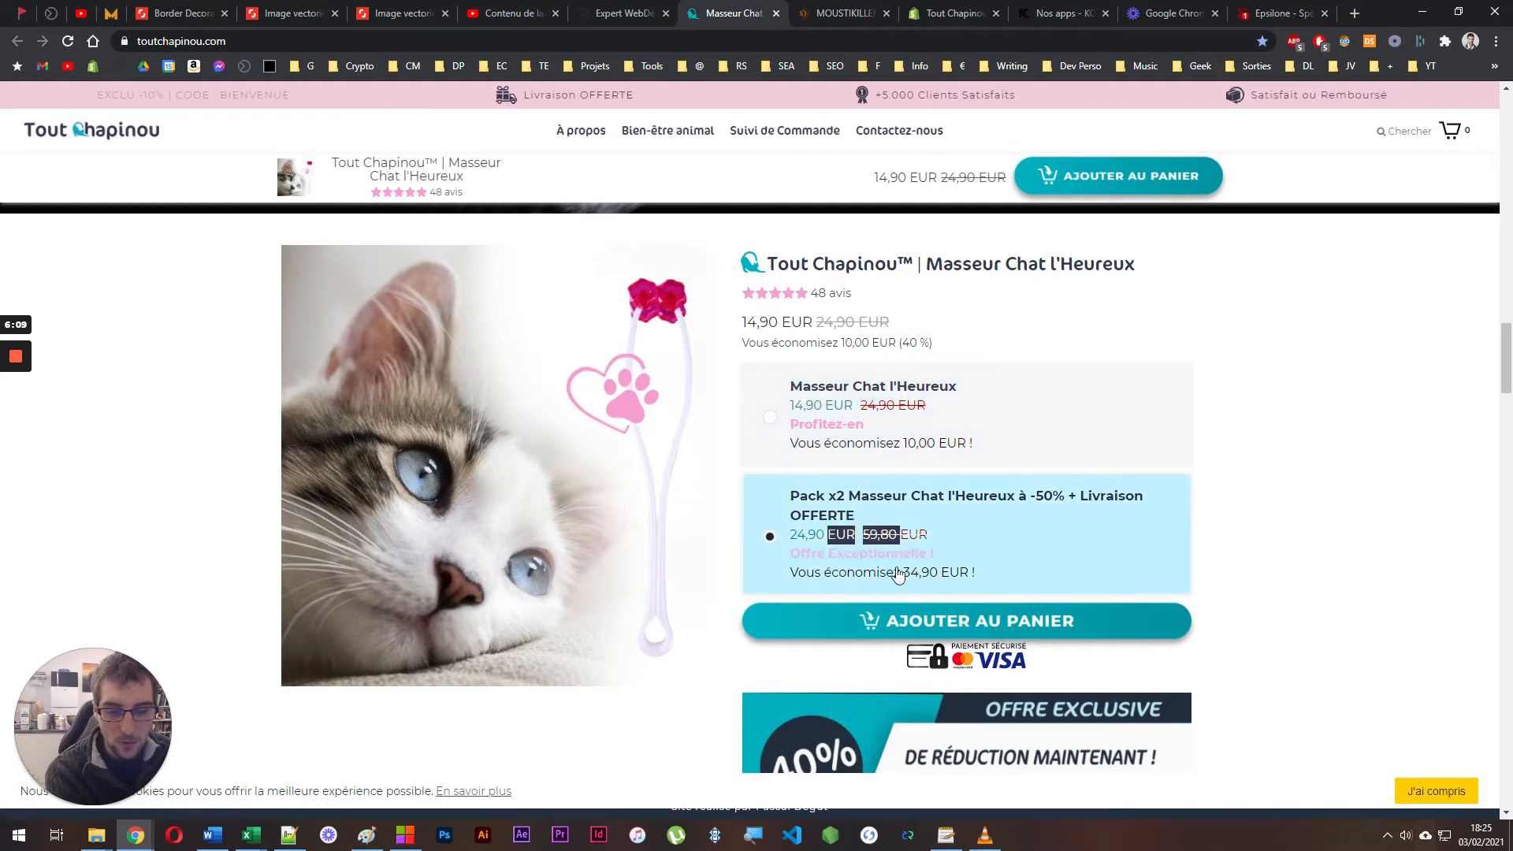
pyautogui.moveTo(909, 572); pyautogui.dragTo(929, 568)
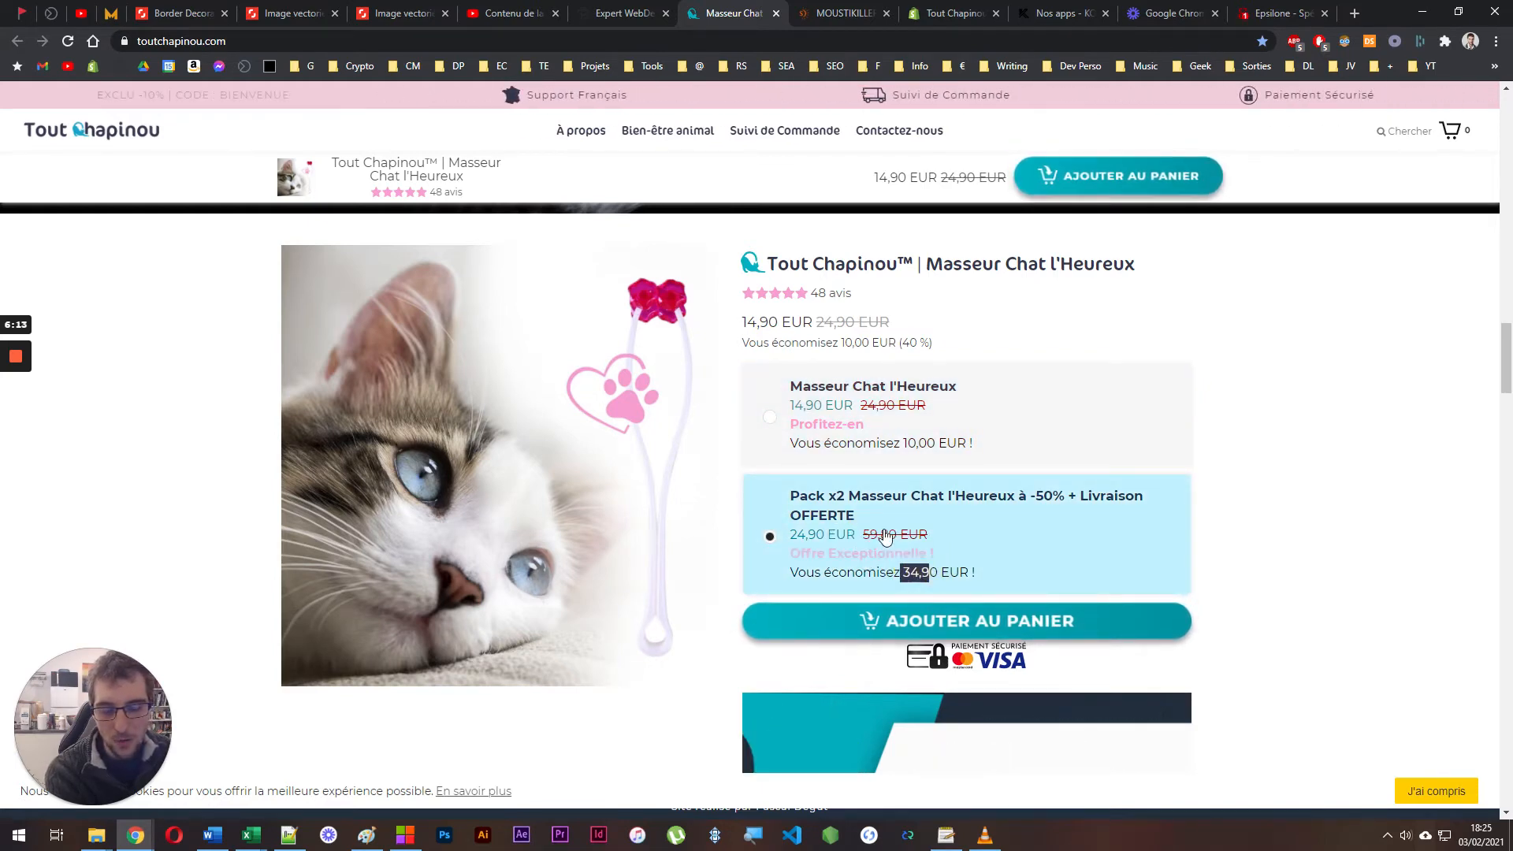
pyautogui.scroll(1, 886, 536)
pyautogui.scroll(2, 885, 535)
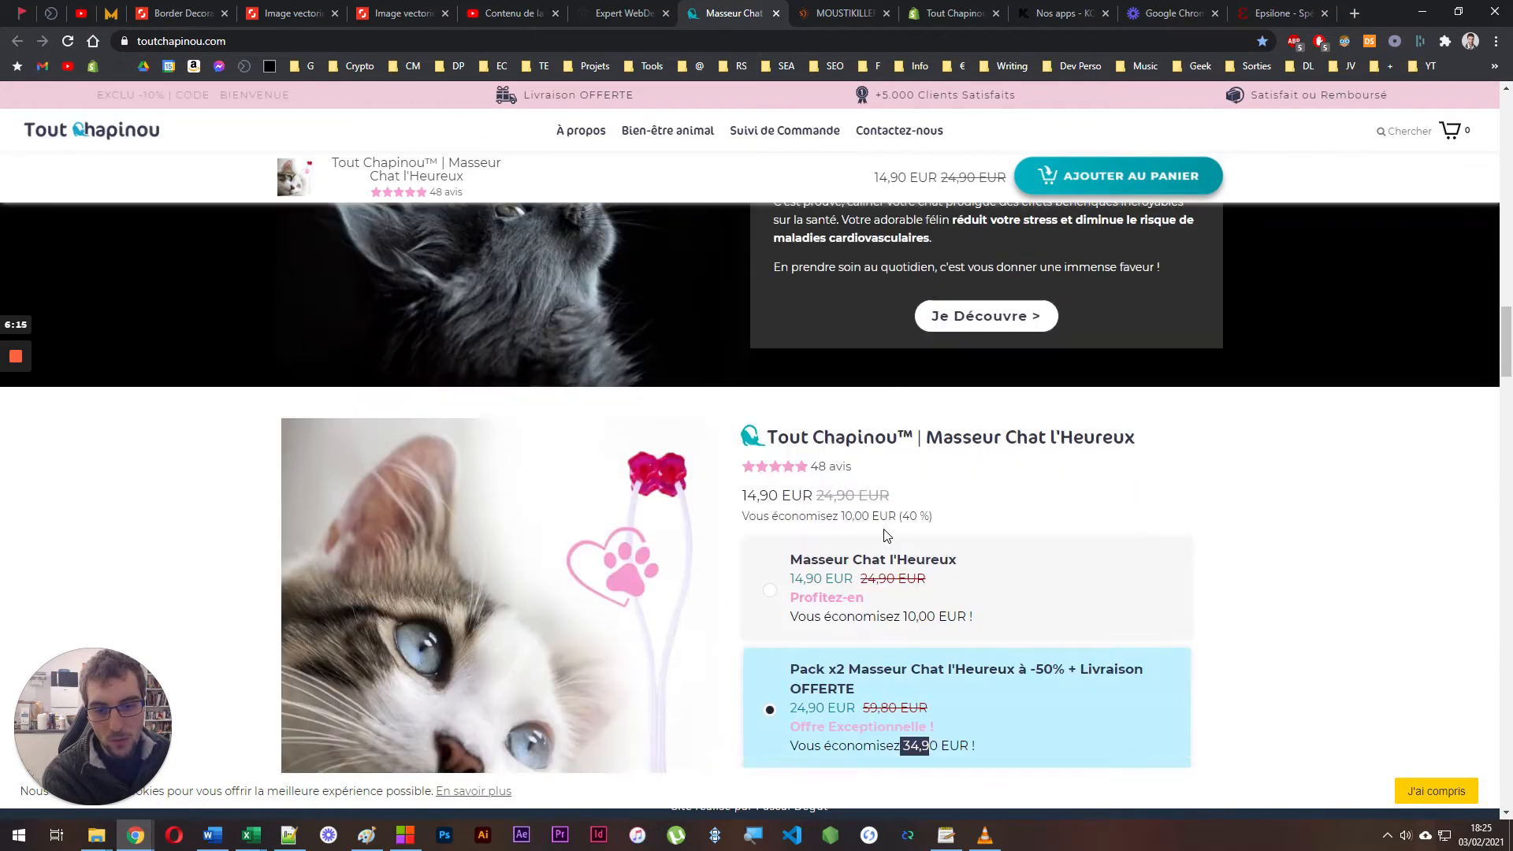
pyautogui.scroll(-6, 883, 528)
pyautogui.scroll(3, 867, 536)
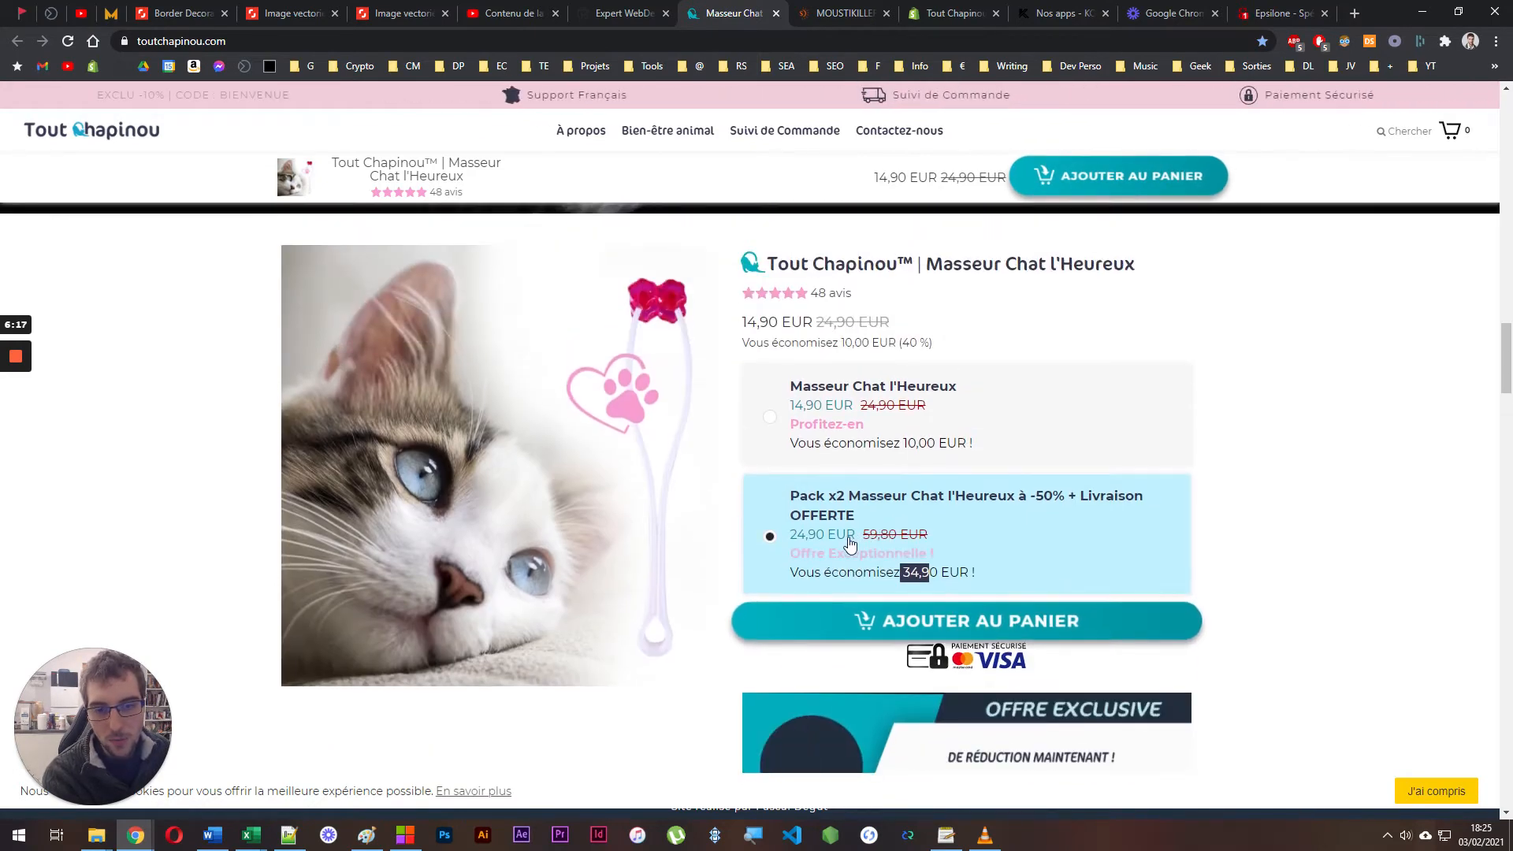
# Close the MOUSTIKILLER tab and open the Tout Chapinou™ | Masseur Chat l'Heureux product in the Shopify admin
pyautogui.click(930, 14)
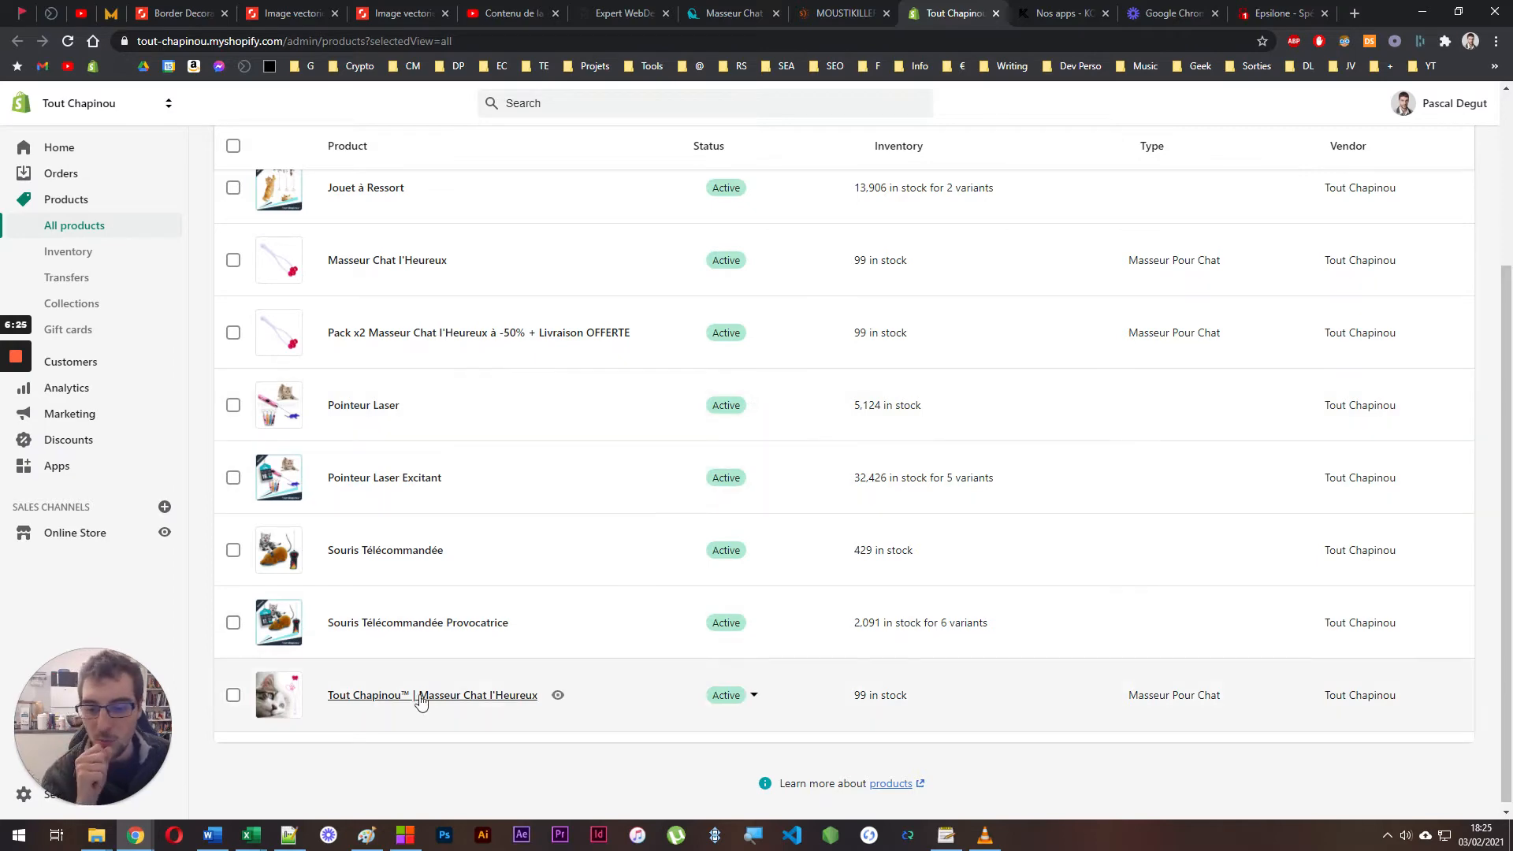
pyautogui.click(733, 11)
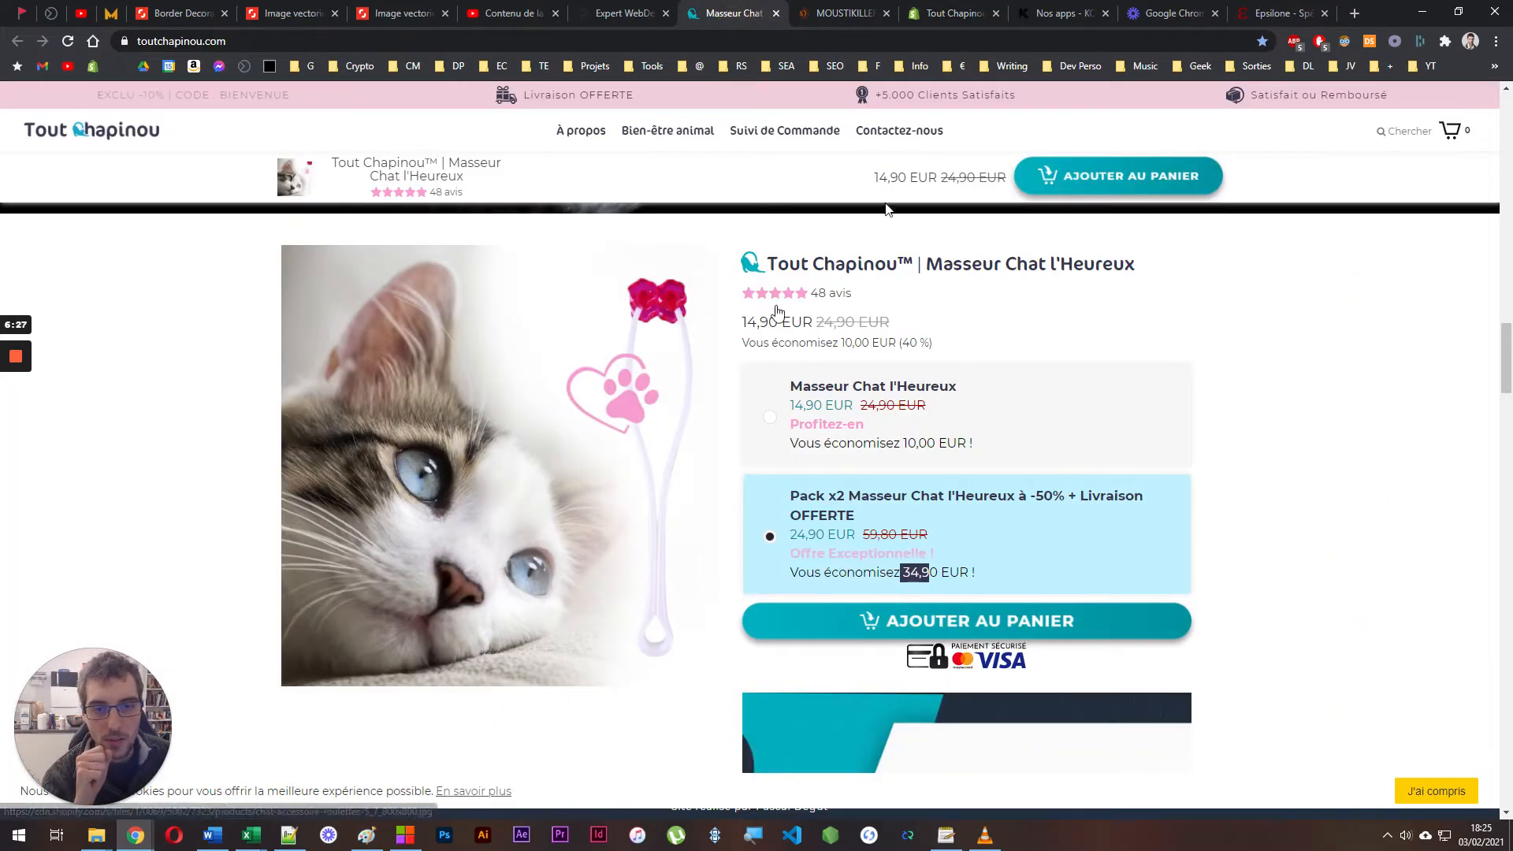
pyautogui.click(884, 15)
pyautogui.click(867, 11)
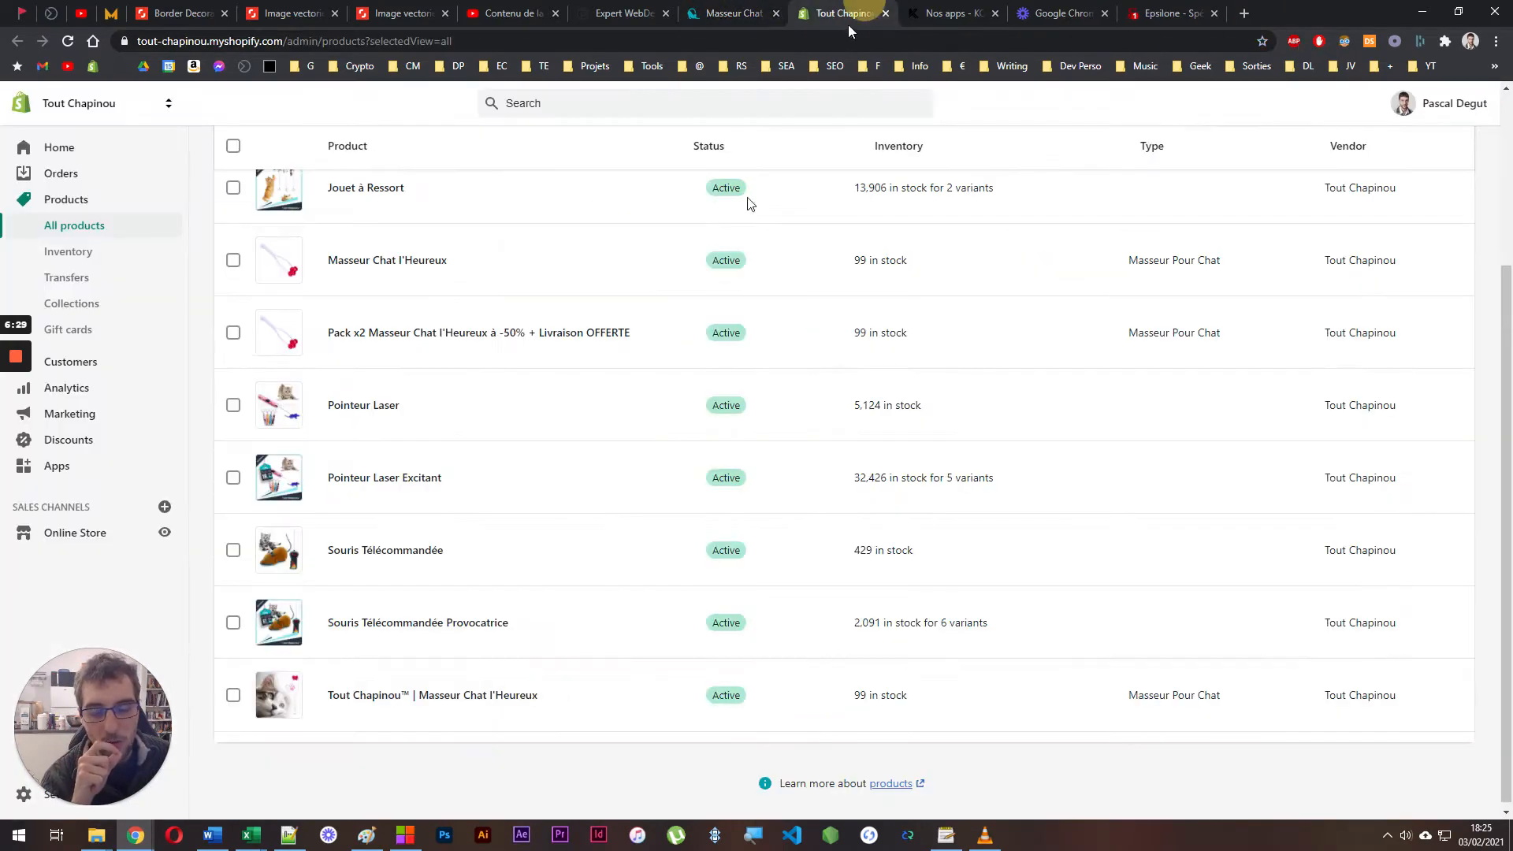
pyautogui.click(426, 693)
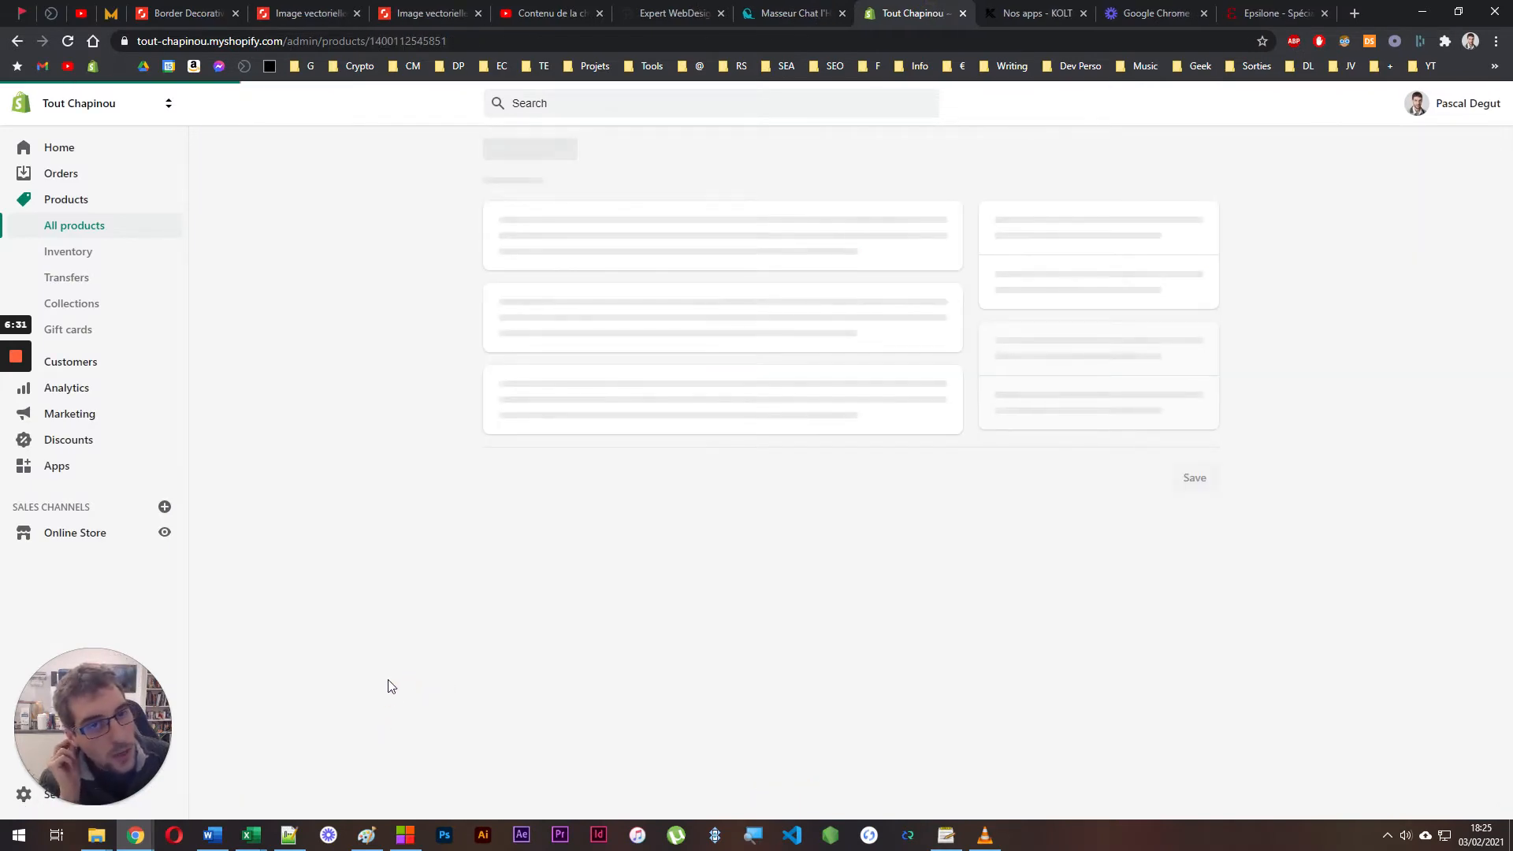
# Examine the main massager product's price and compare-at price, finishing back at its title and description
pyautogui.scroll(-7, 371, 483)
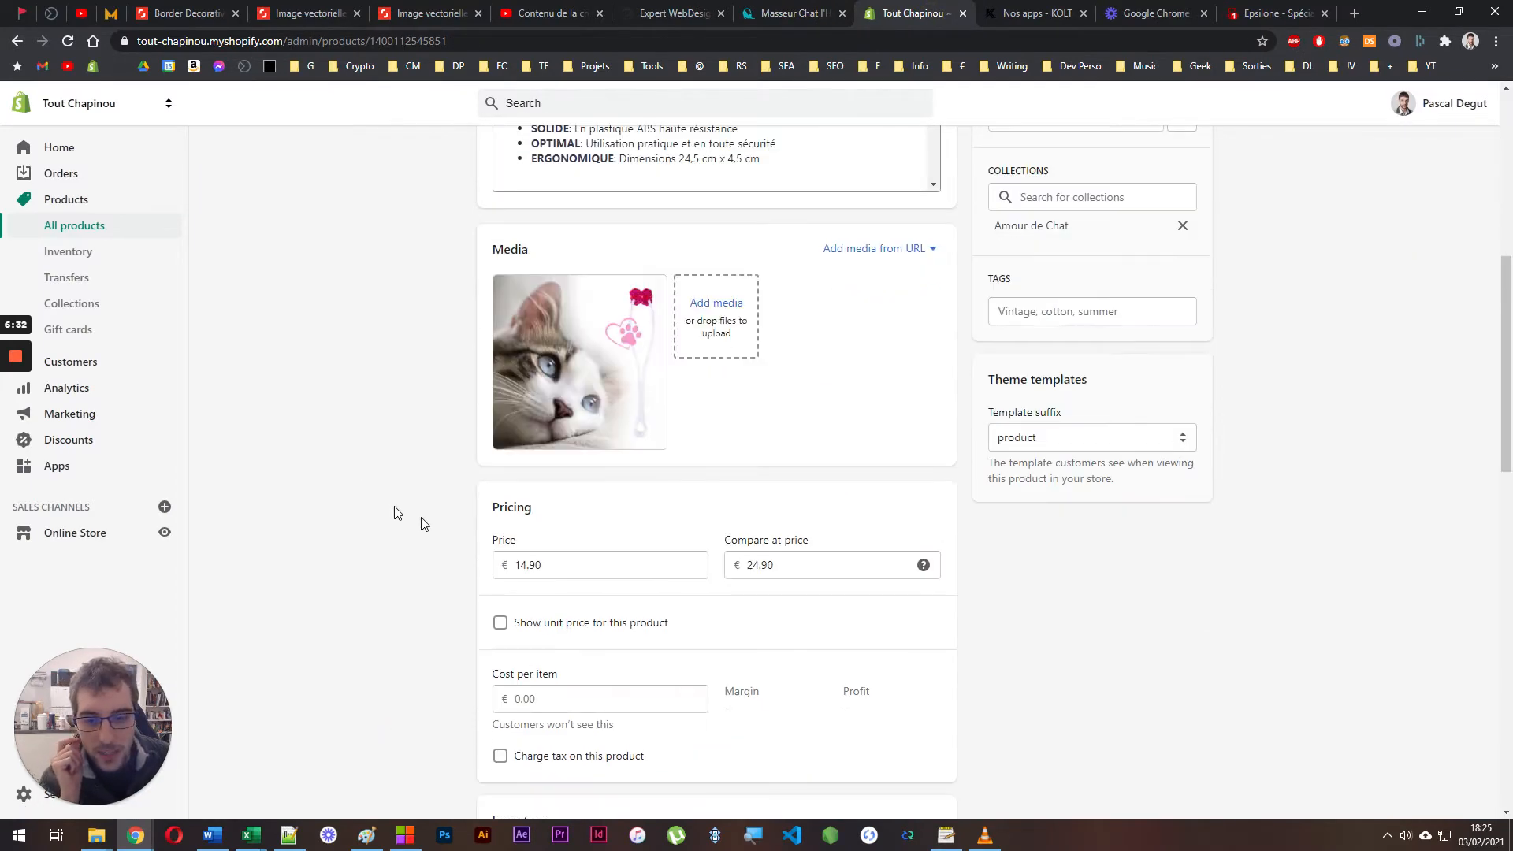
pyautogui.moveTo(542, 565); pyautogui.dragTo(455, 585)
pyautogui.press('Tab')
pyautogui.scroll(7, 480, 576)
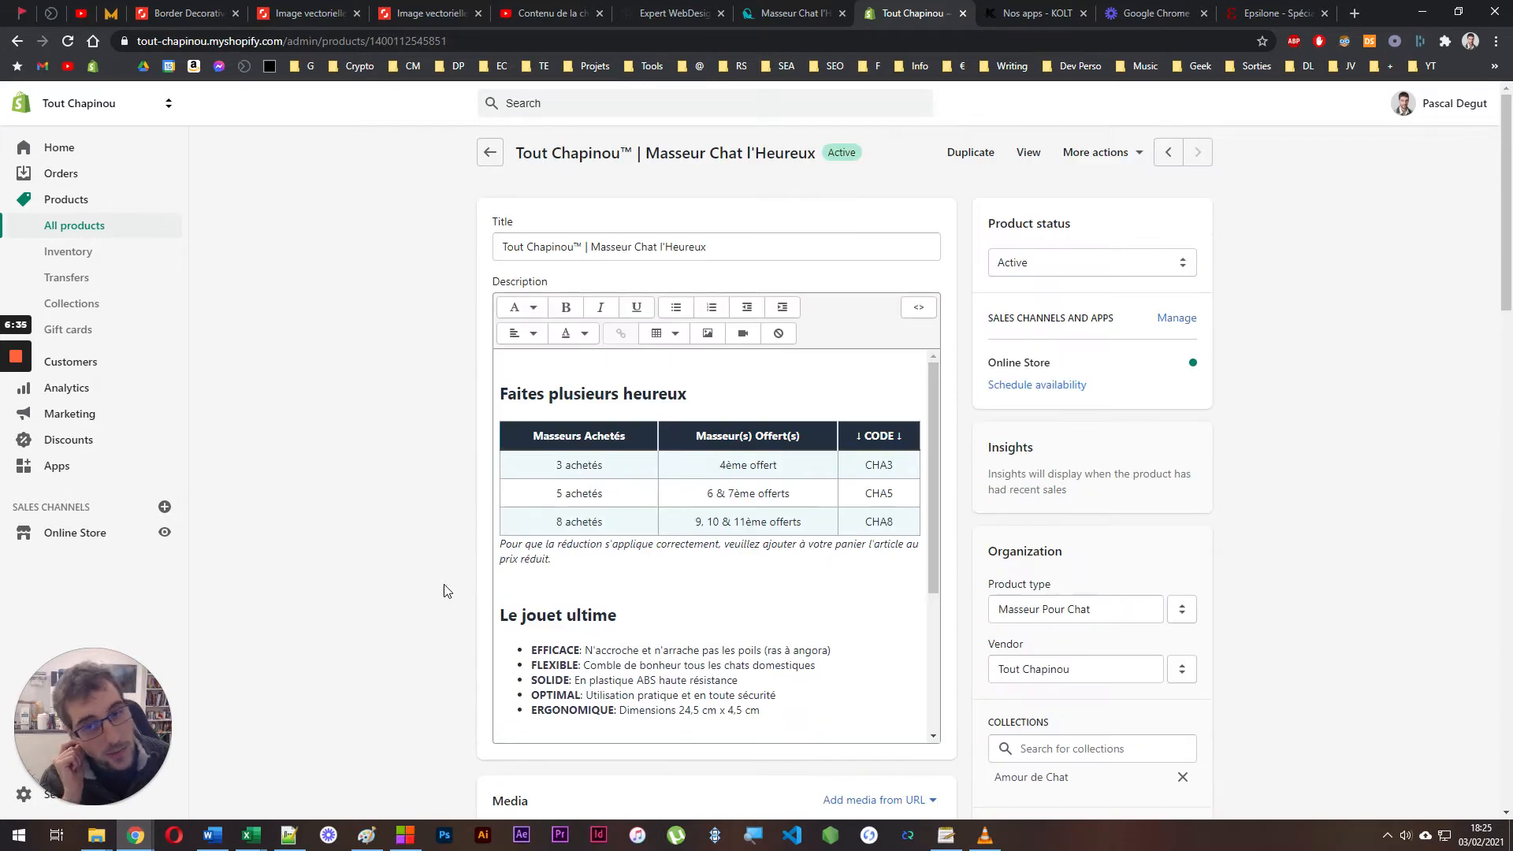
# Prepare an active duplicate of the product including images, SKUs and inventory quantities, but dismiss it without creating the copy
pyautogui.click(974, 155)
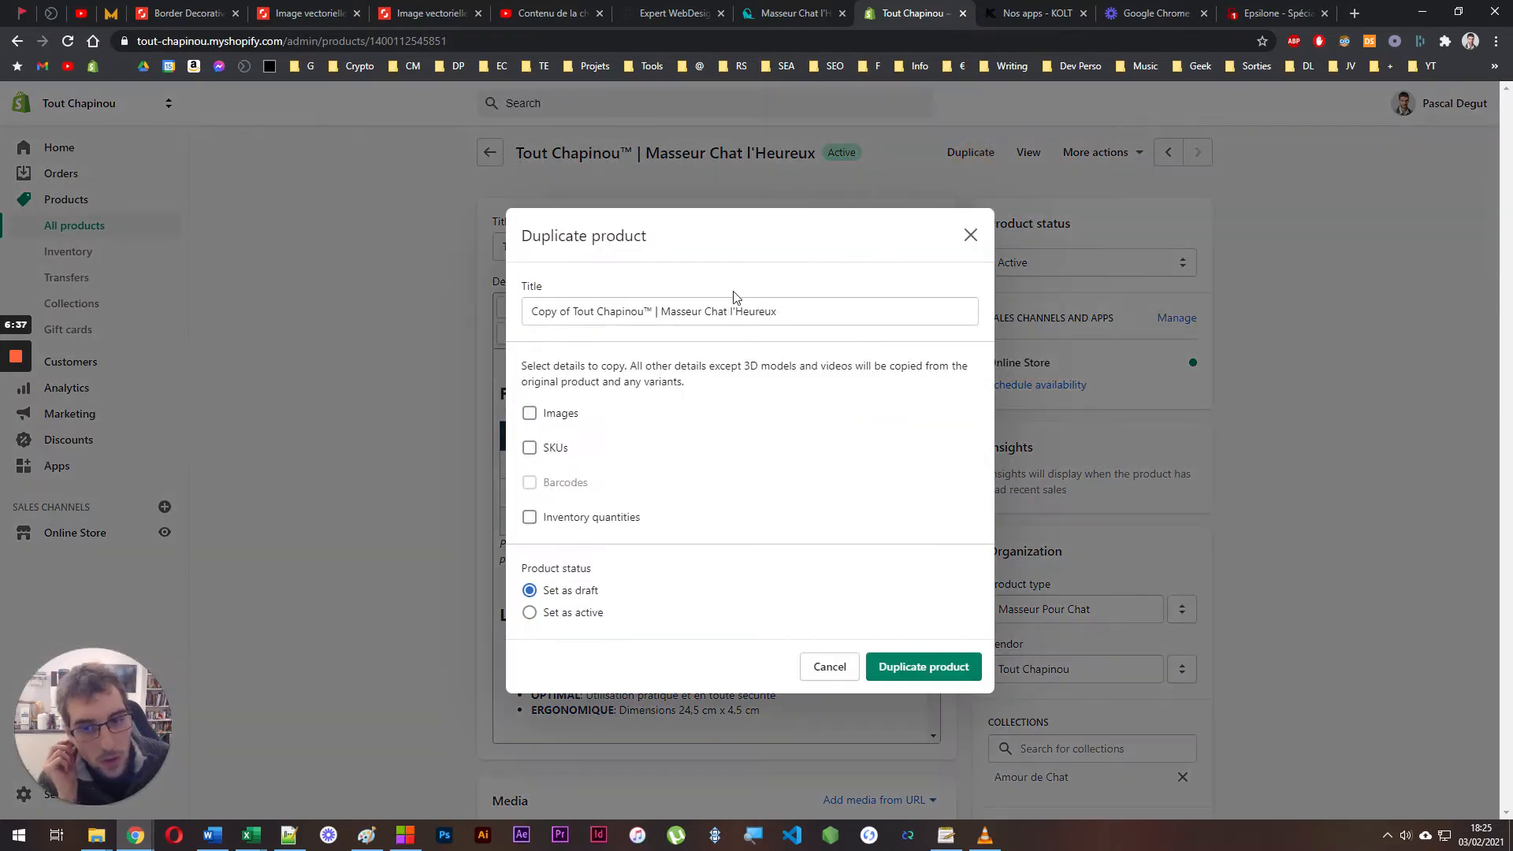
pyautogui.tripleClick(569, 311)
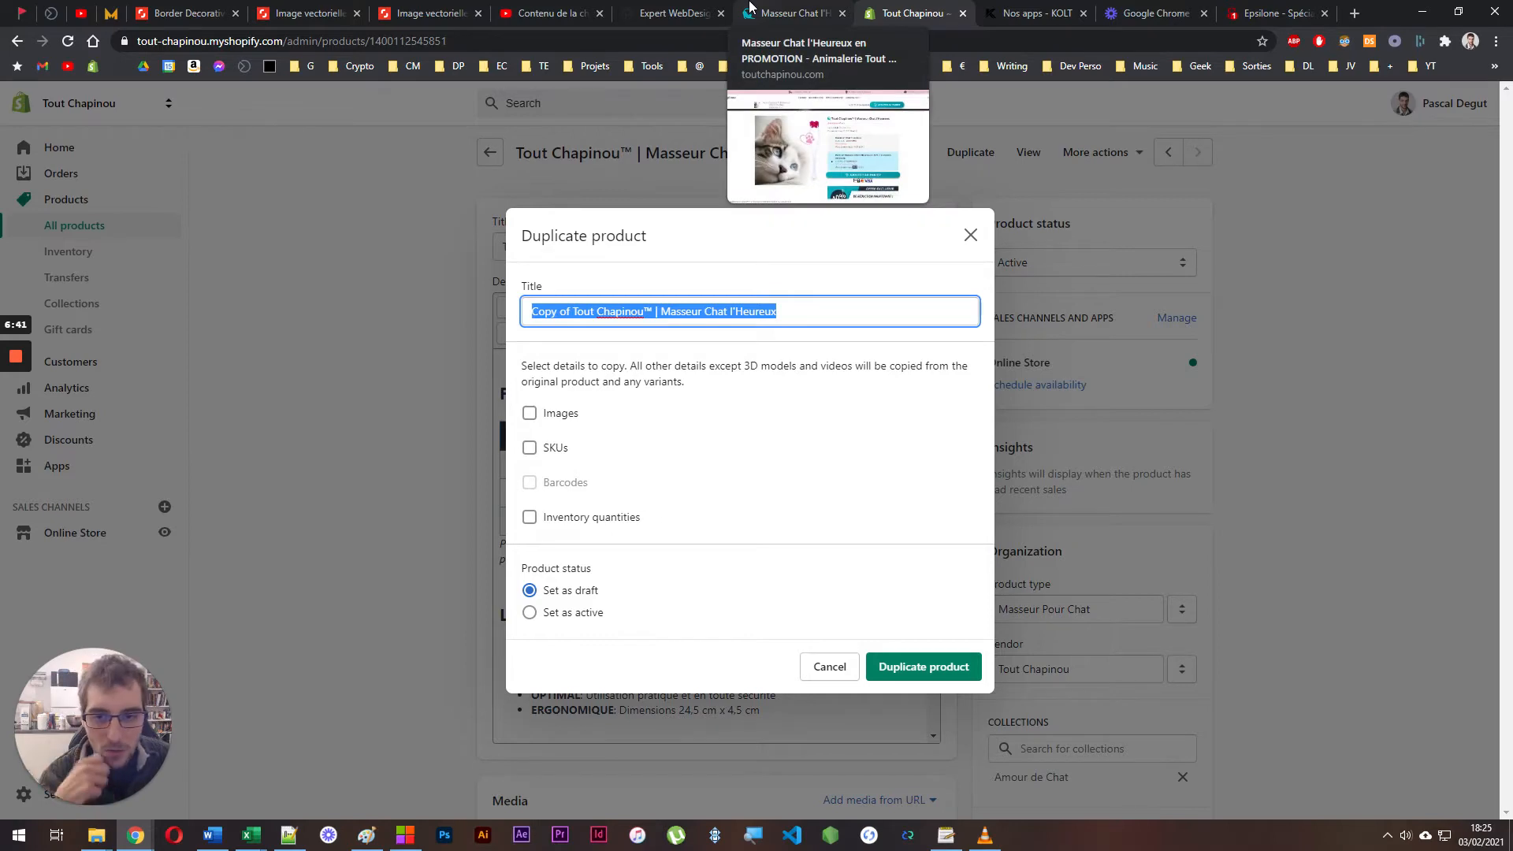
pyautogui.click(749, 8)
pyautogui.hotkey('ctrl', 'Tab')
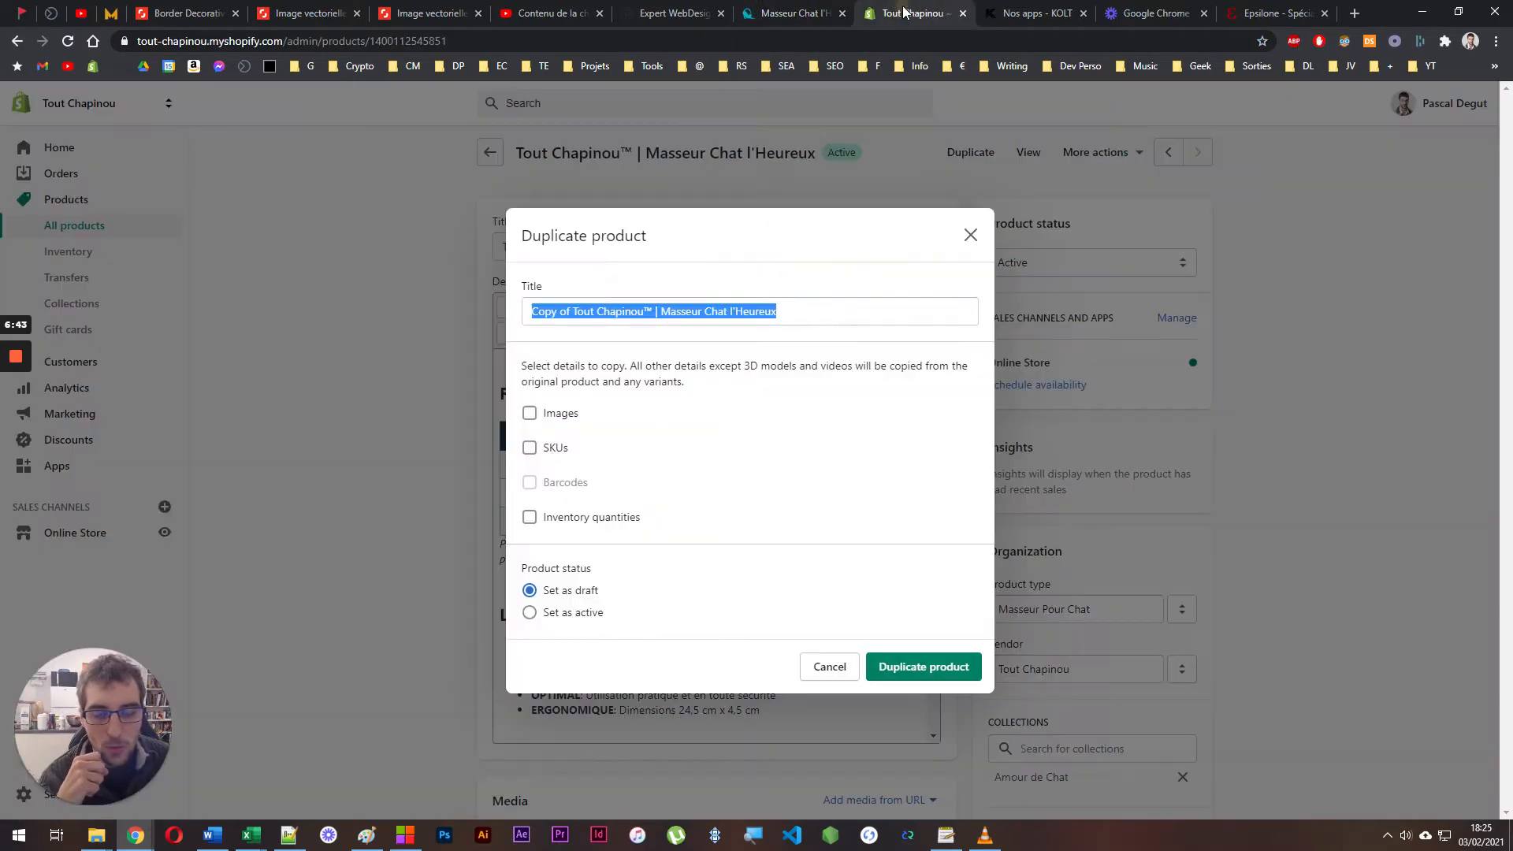
pyautogui.click(561, 416)
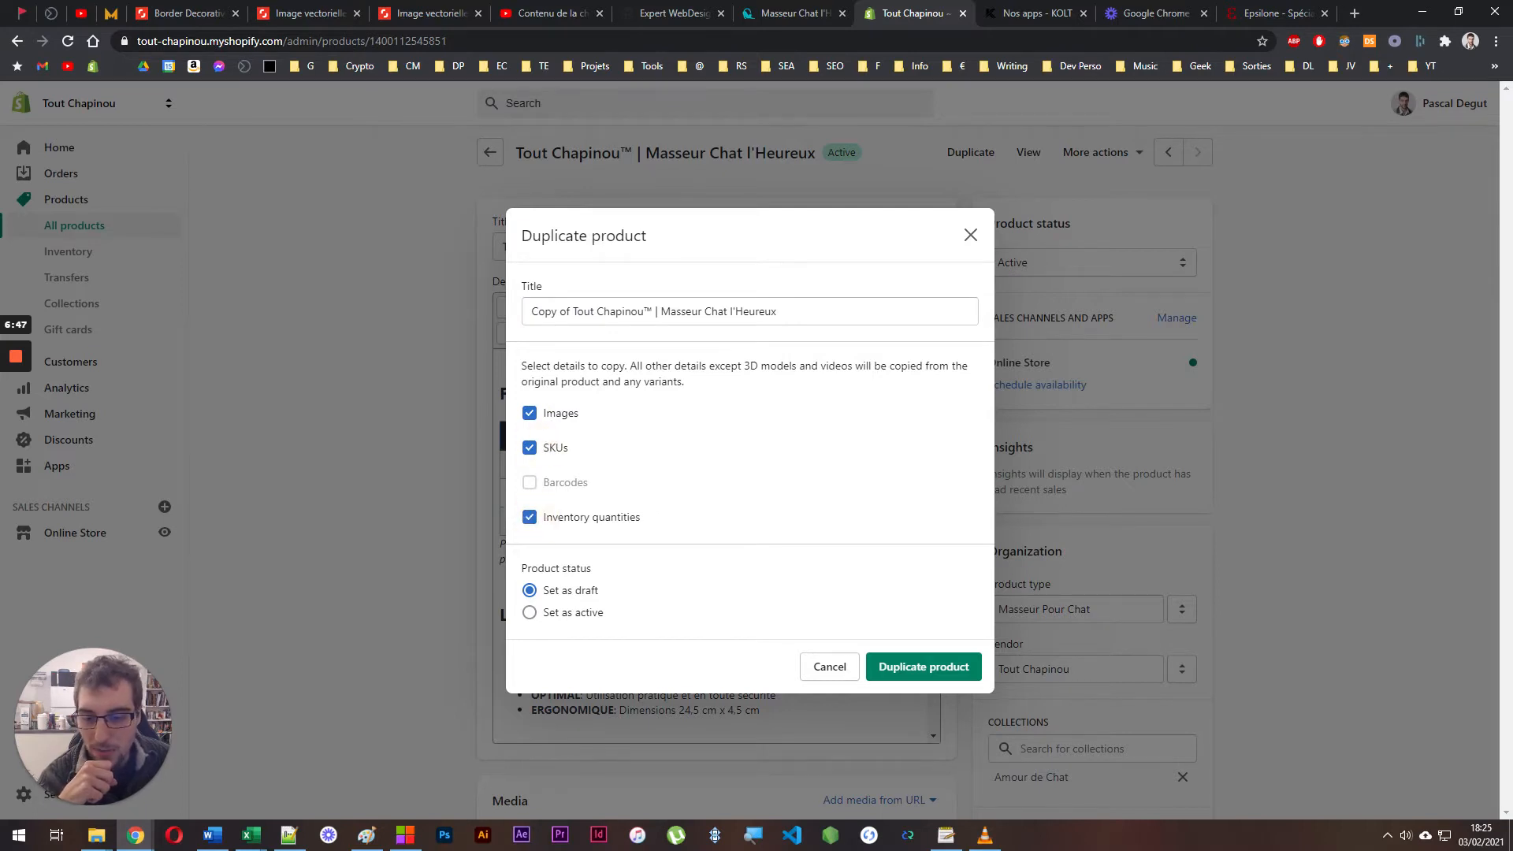
pyautogui.click(529, 613)
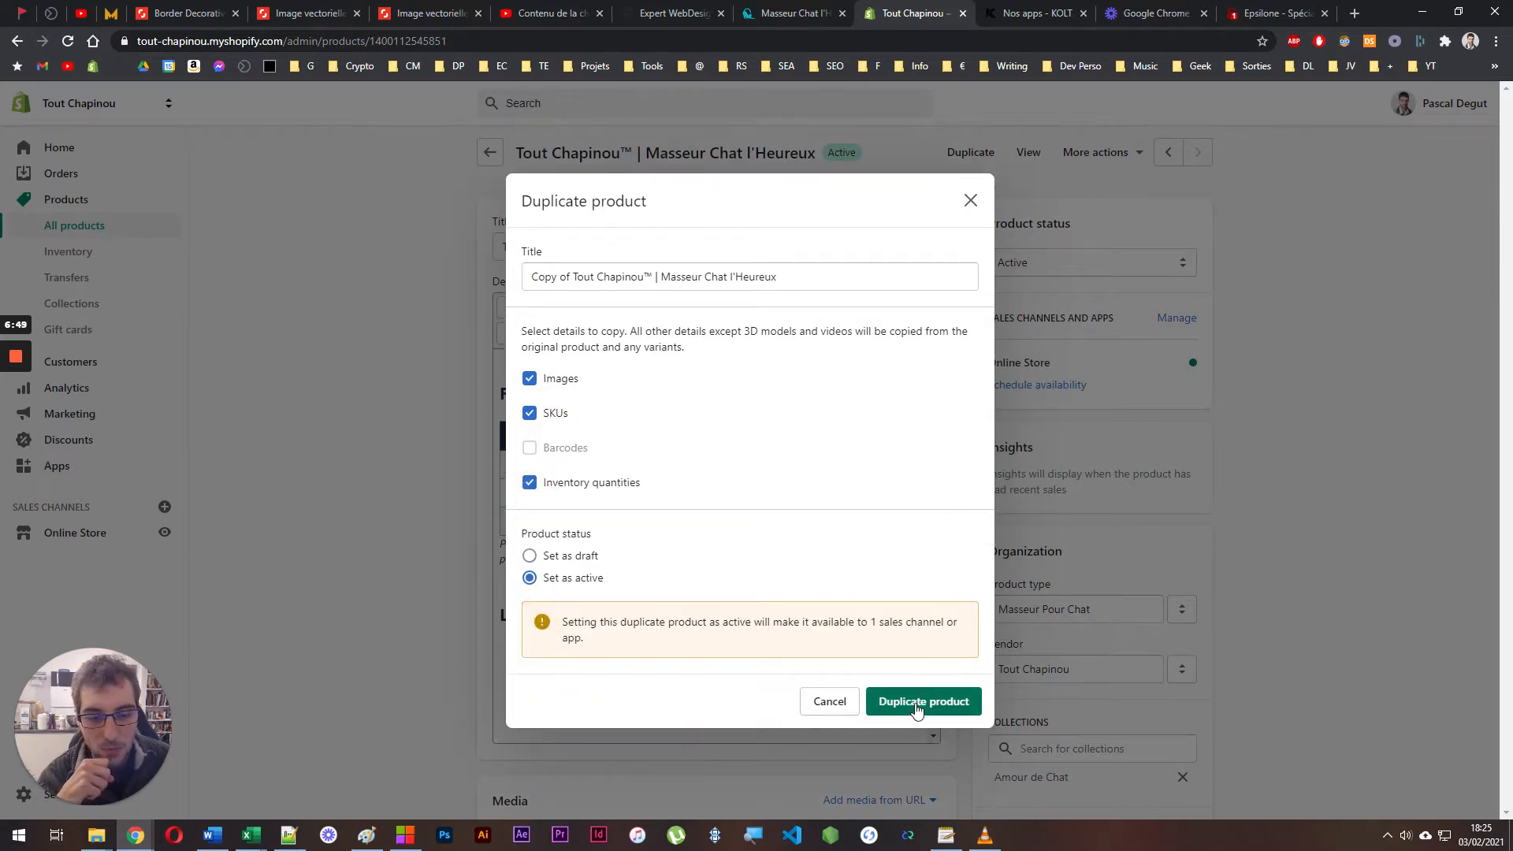
pyautogui.click(970, 200)
# Return to the product list and open Masseur Chat l'Heureux and the Pack x2 product in separate new tabs
pyautogui.click(489, 153)
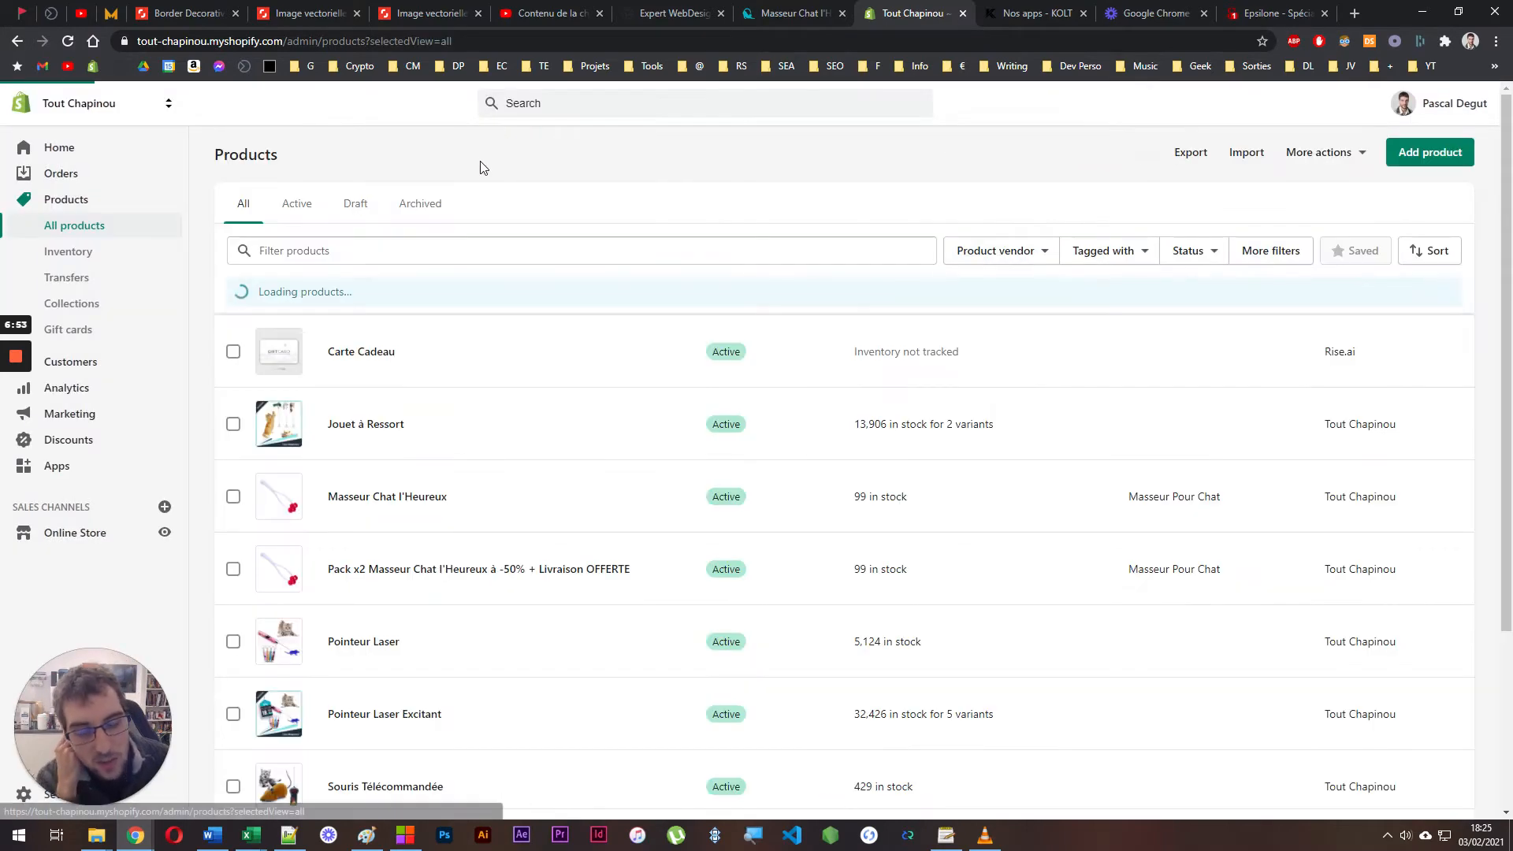
pyautogui.scroll(-2, 611, 452)
pyautogui.rightClick(389, 338)
pyautogui.click(413, 348)
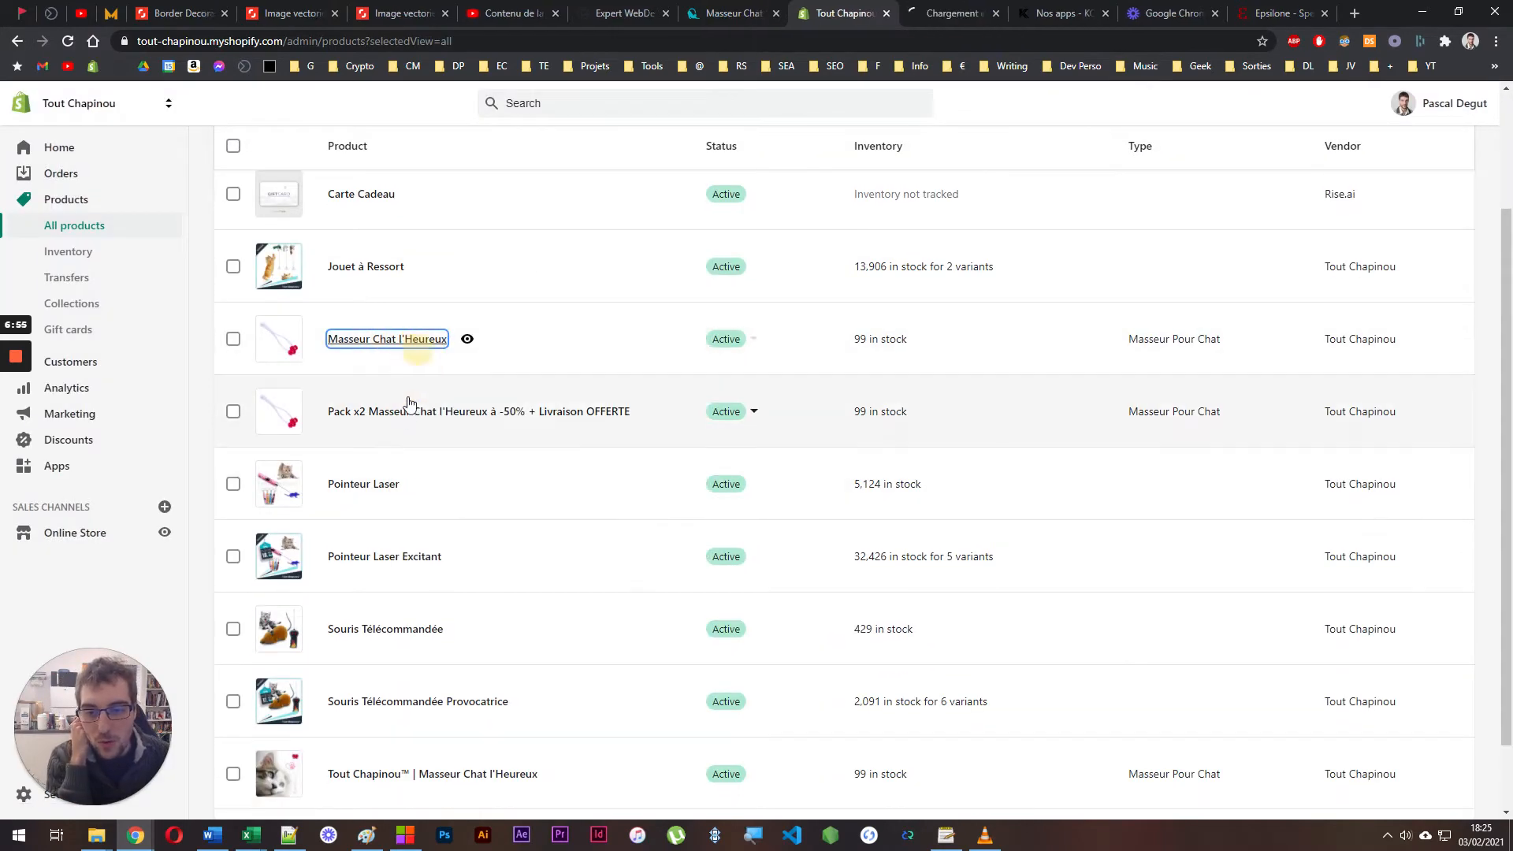
pyautogui.rightClick(398, 411)
pyautogui.click(425, 425)
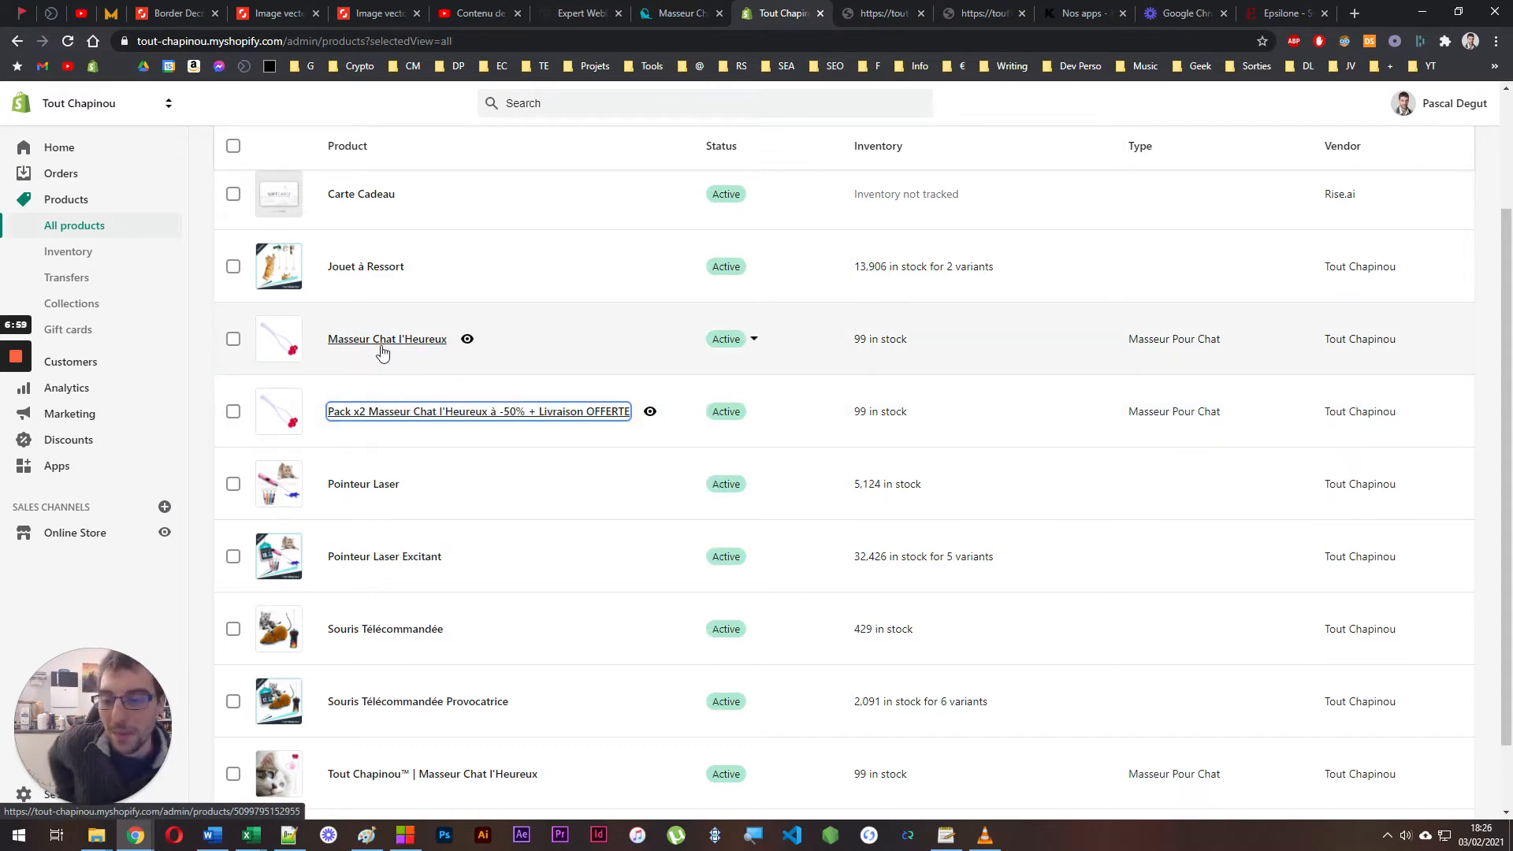
# Highlight the main price on the storefront page, then review the admin pages of Masseur Chat l'Heureux and Pack x2, highlighting the pack's title
pyautogui.click(679, 13)
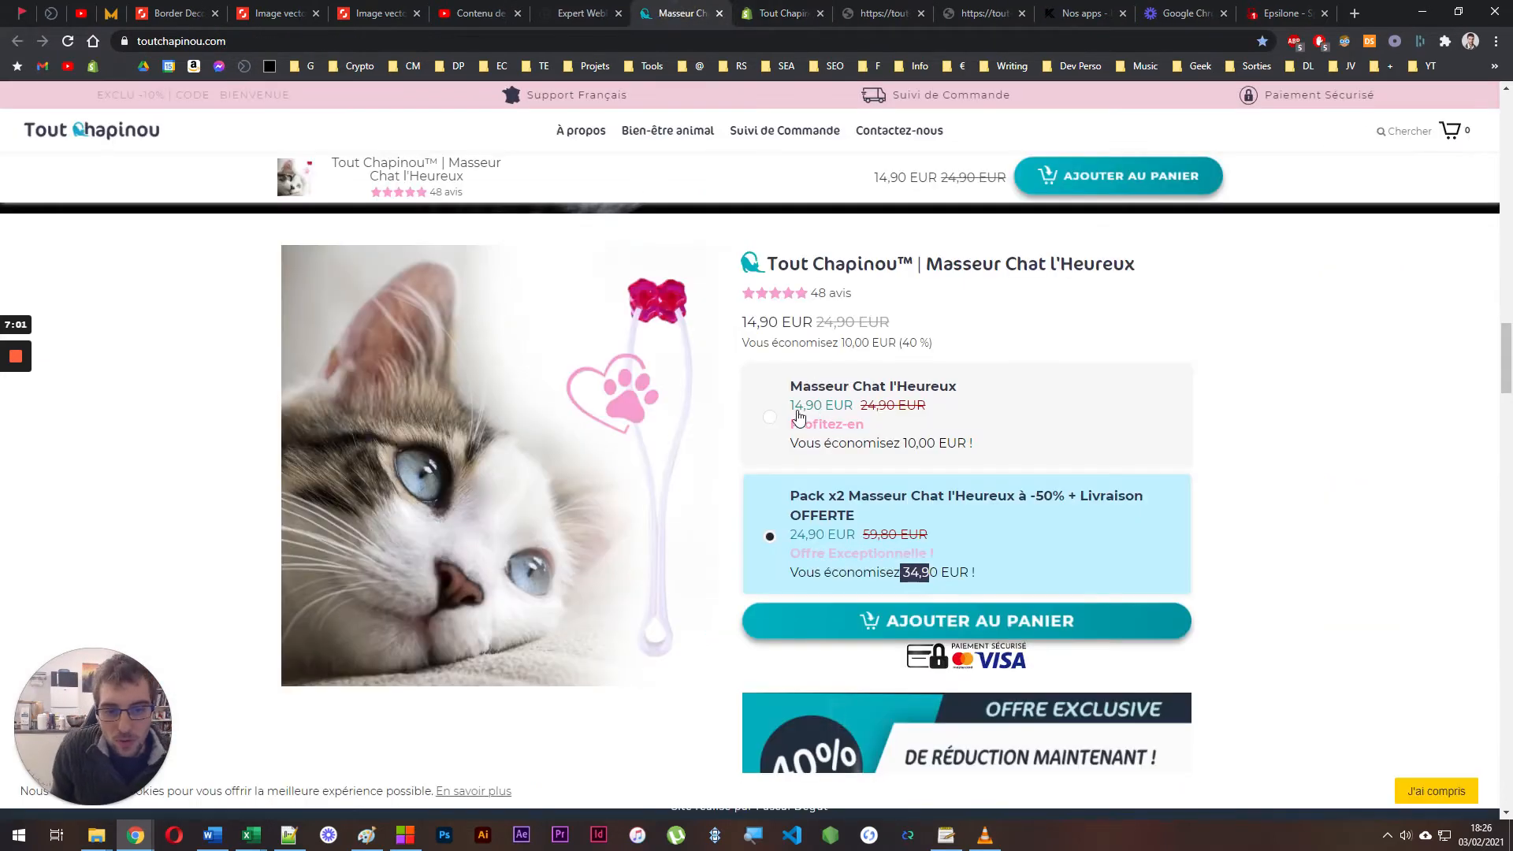
pyautogui.moveTo(742, 322); pyautogui.dragTo(890, 321)
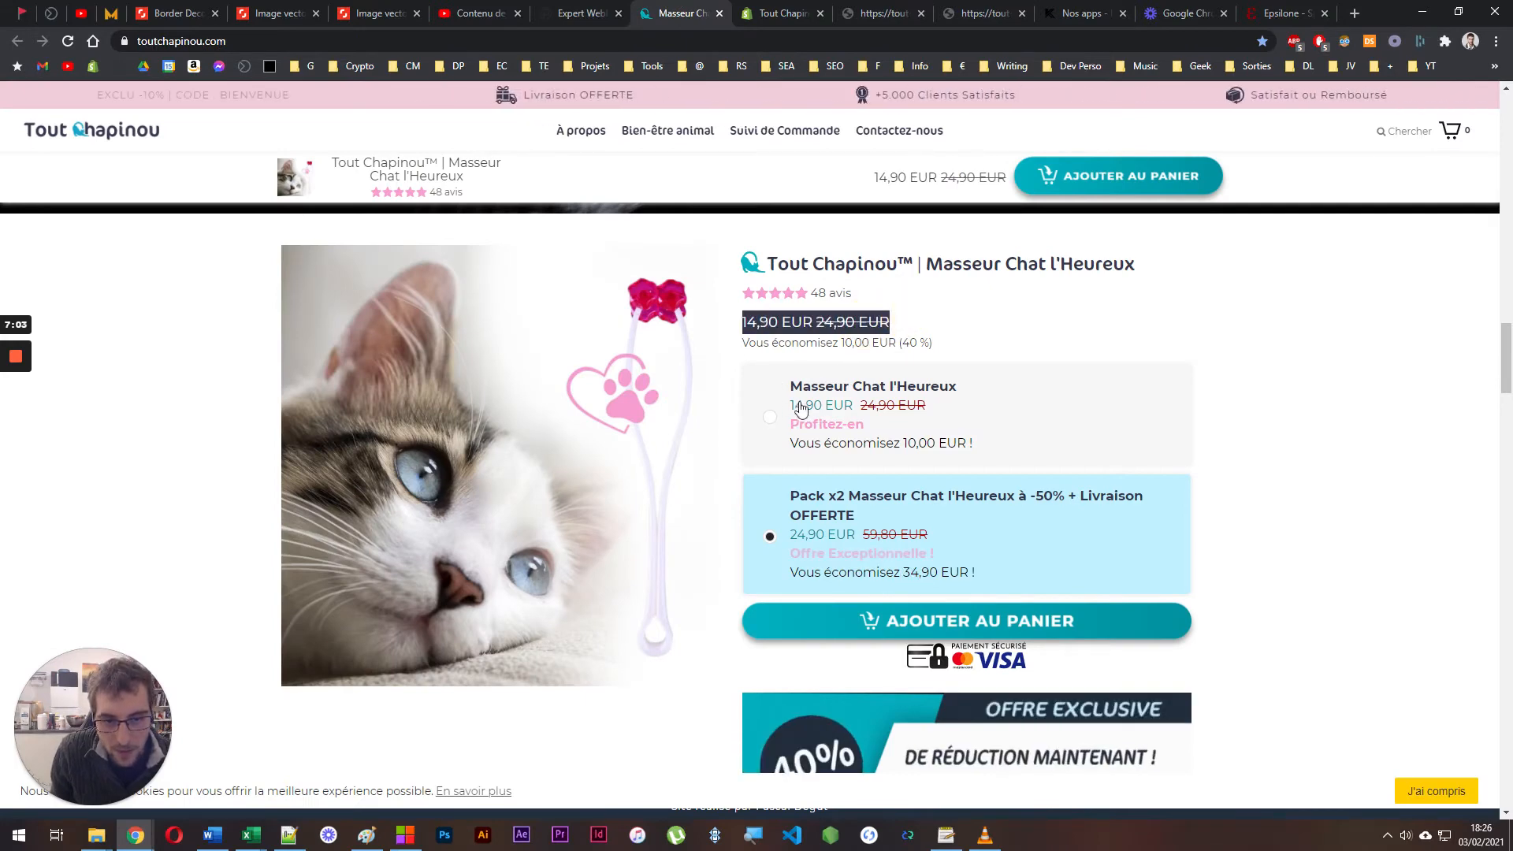
pyautogui.click(861, 9)
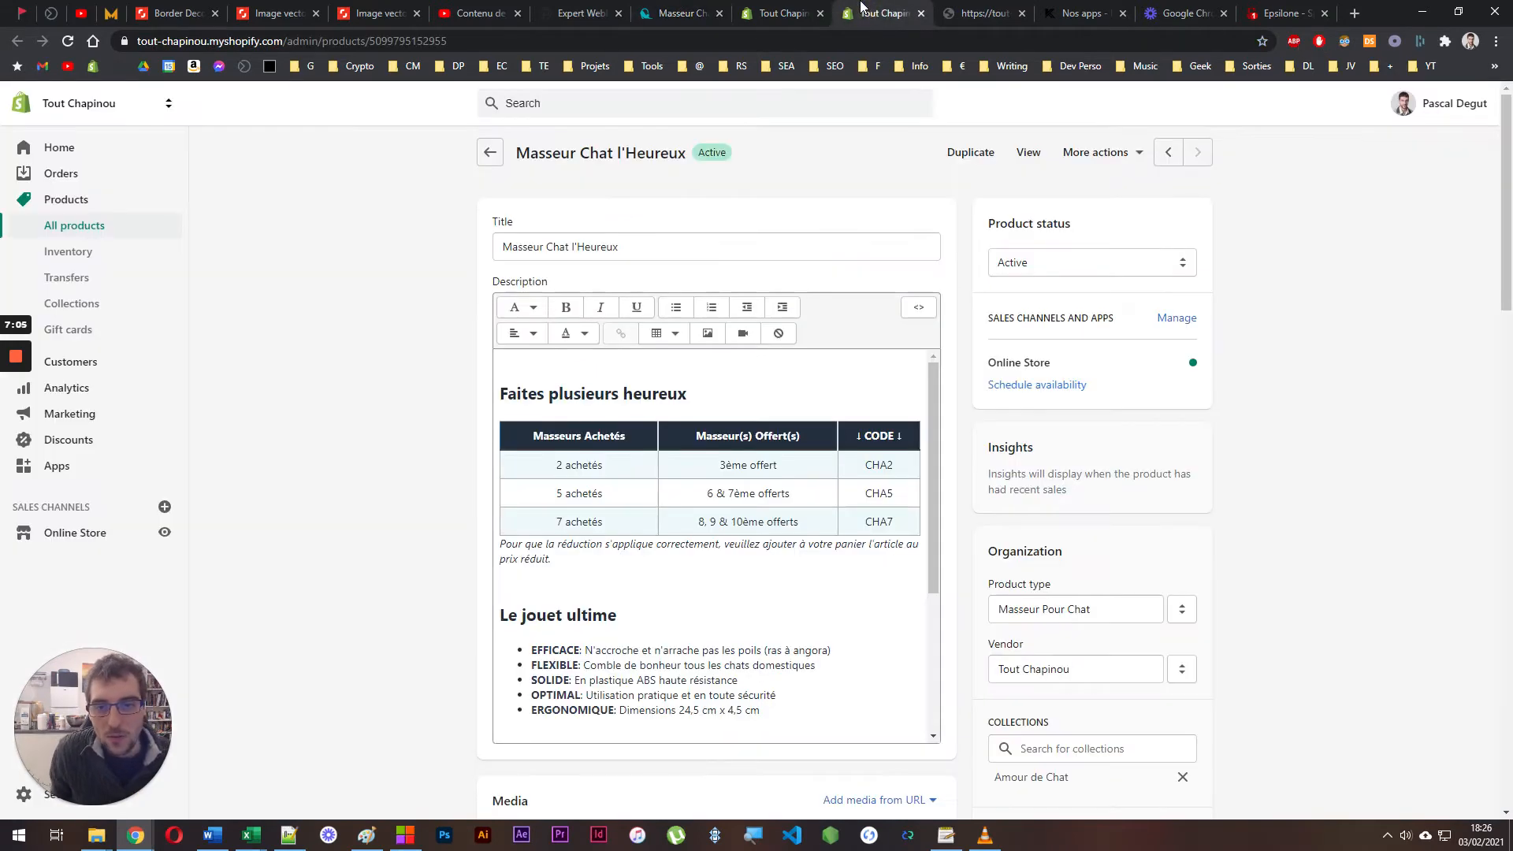
pyautogui.hotkey('ctrl', 'Tab')
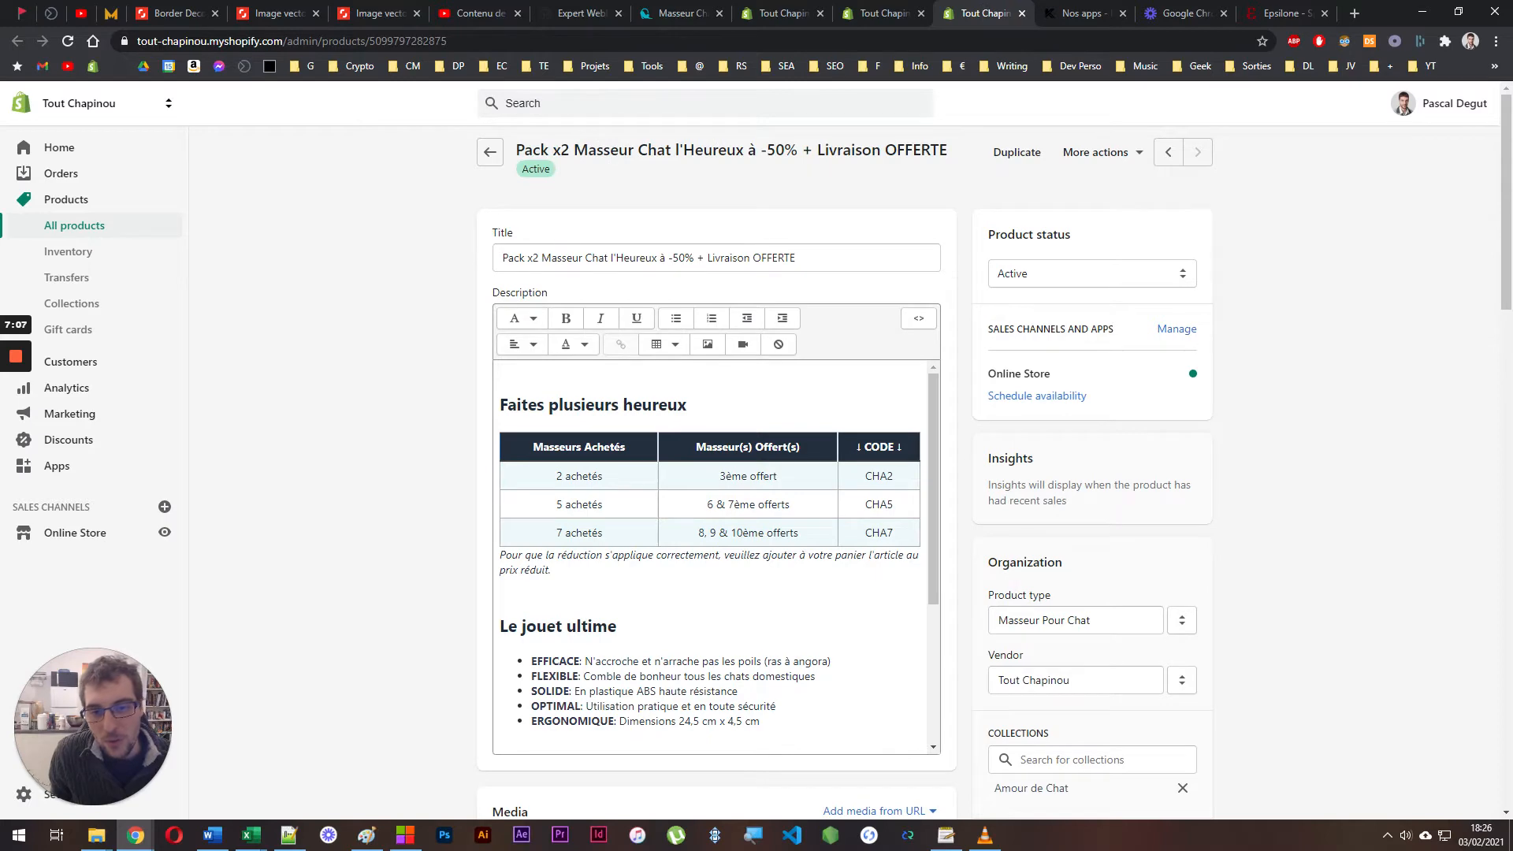
pyautogui.tripleClick(542, 256)
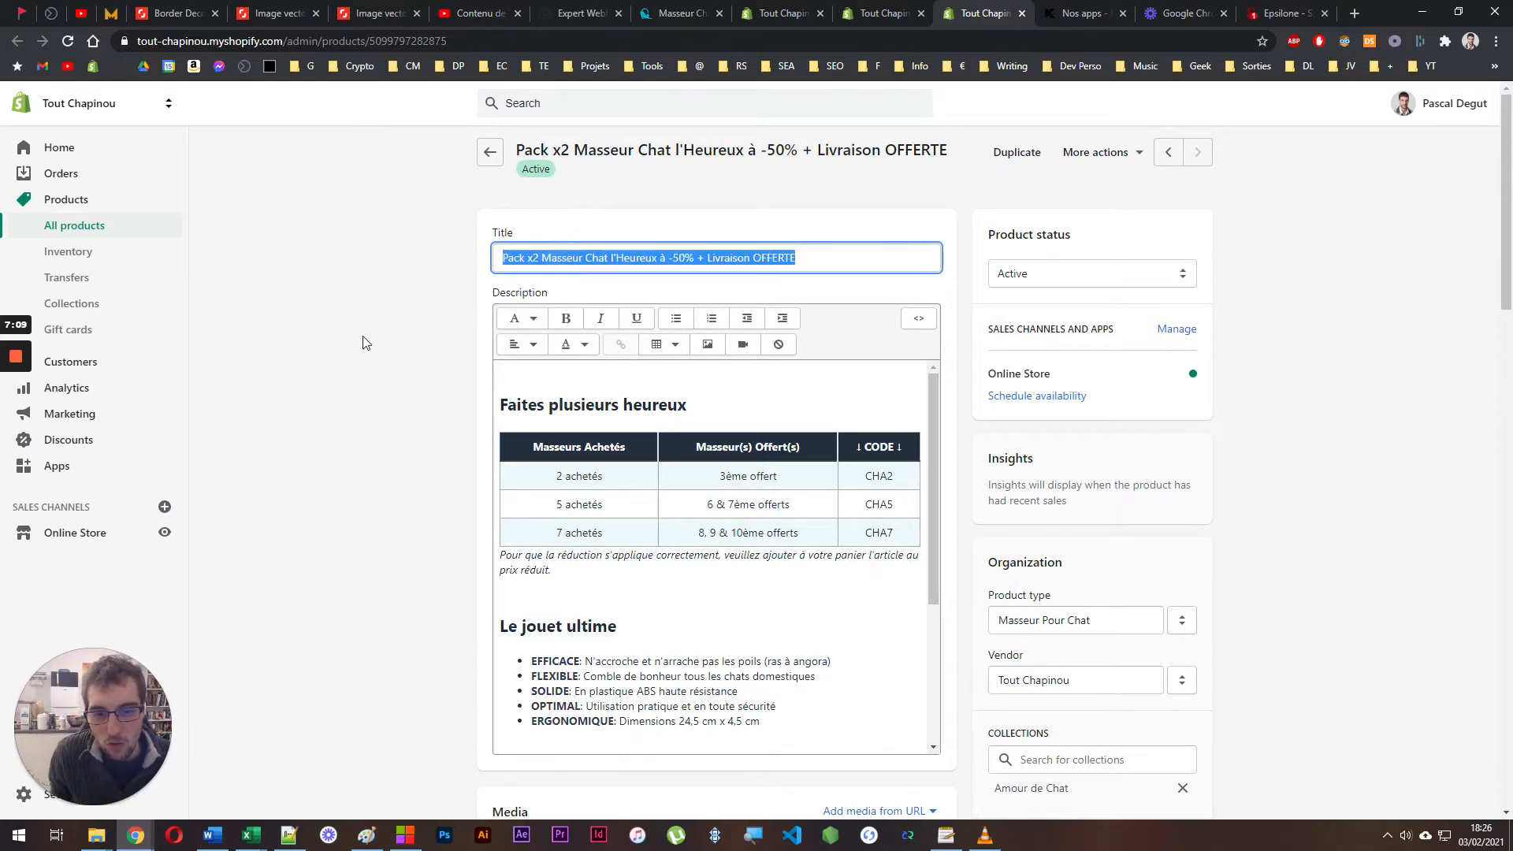
# Examine the Pack x2 product's pricing, highlighting its price and compare-at price
pyautogui.scroll(-7, 358, 347)
pyautogui.scroll(-4, 378, 355)
pyautogui.moveTo(549, 261); pyautogui.dragTo(492, 256)
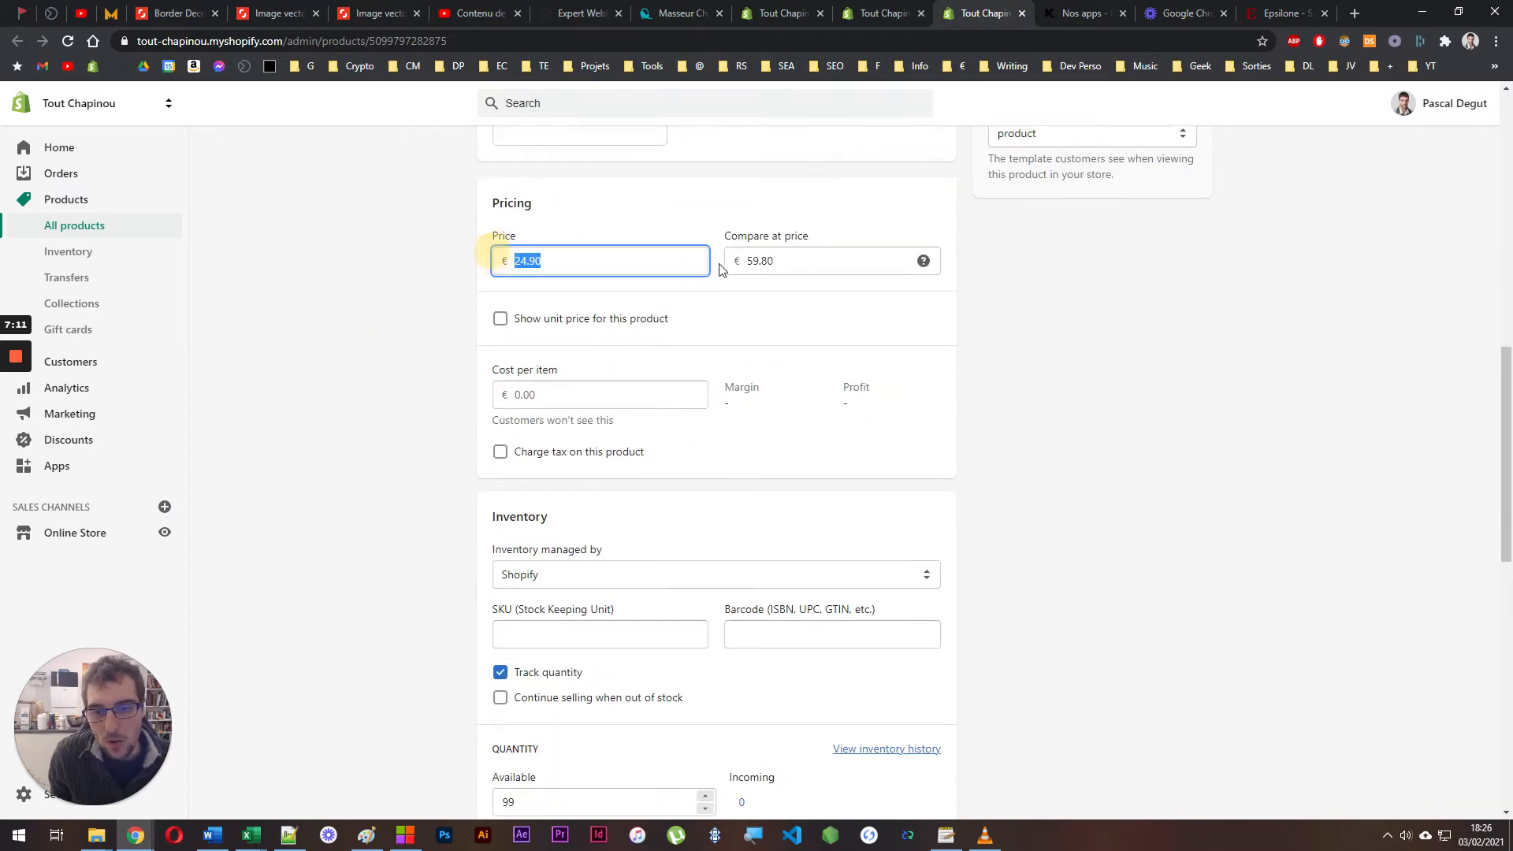
pyautogui.moveTo(789, 260); pyautogui.dragTo(728, 262)
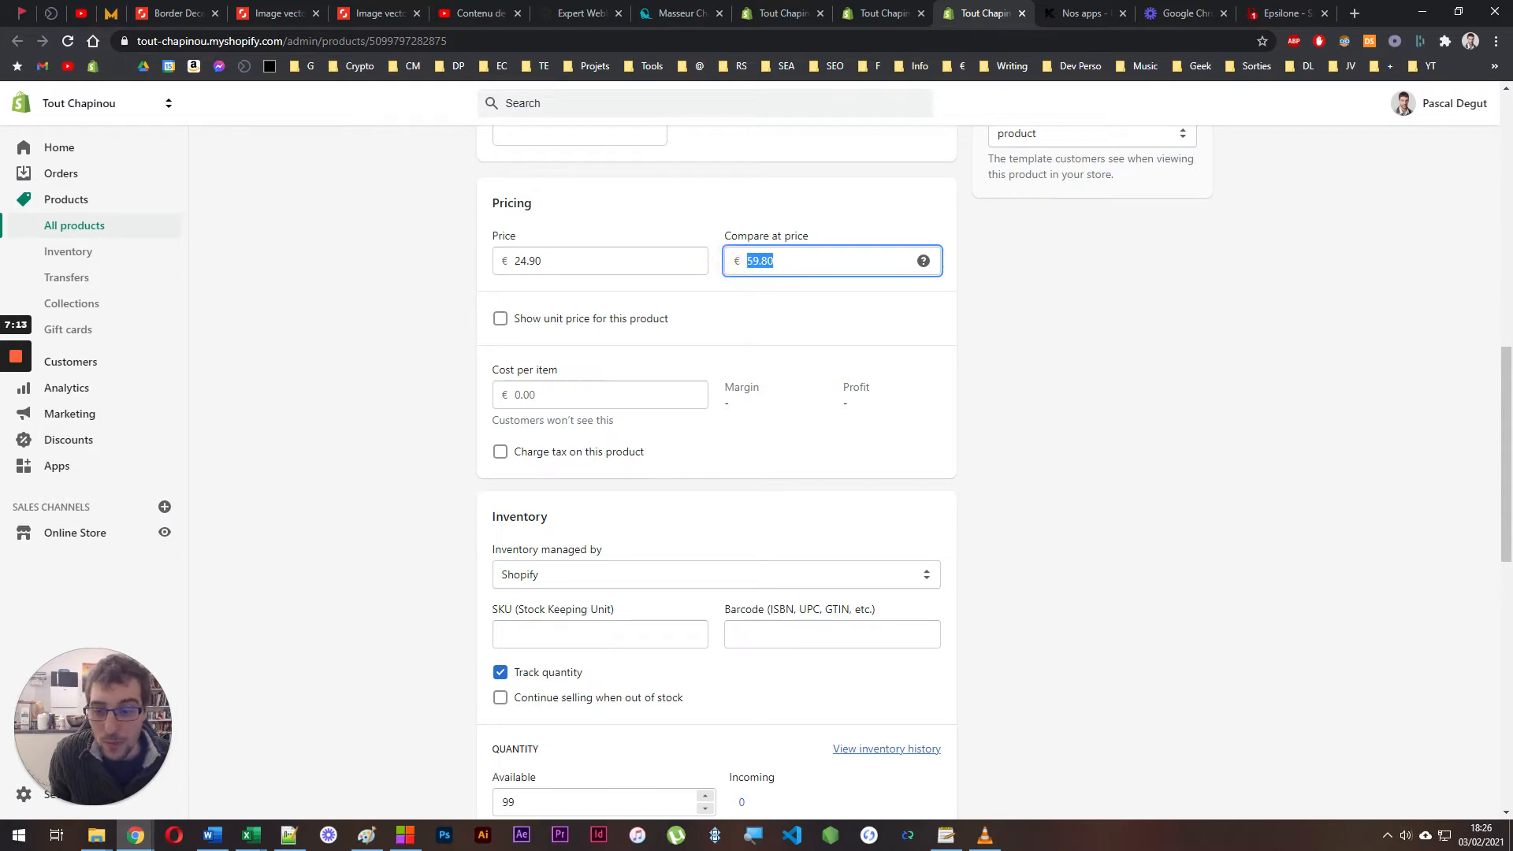
pyautogui.scroll(10, 745, 284)
# Recheck the two offers on the storefront page and return to the Pack x2 product in the Shopify admin
pyautogui.click(685, 13)
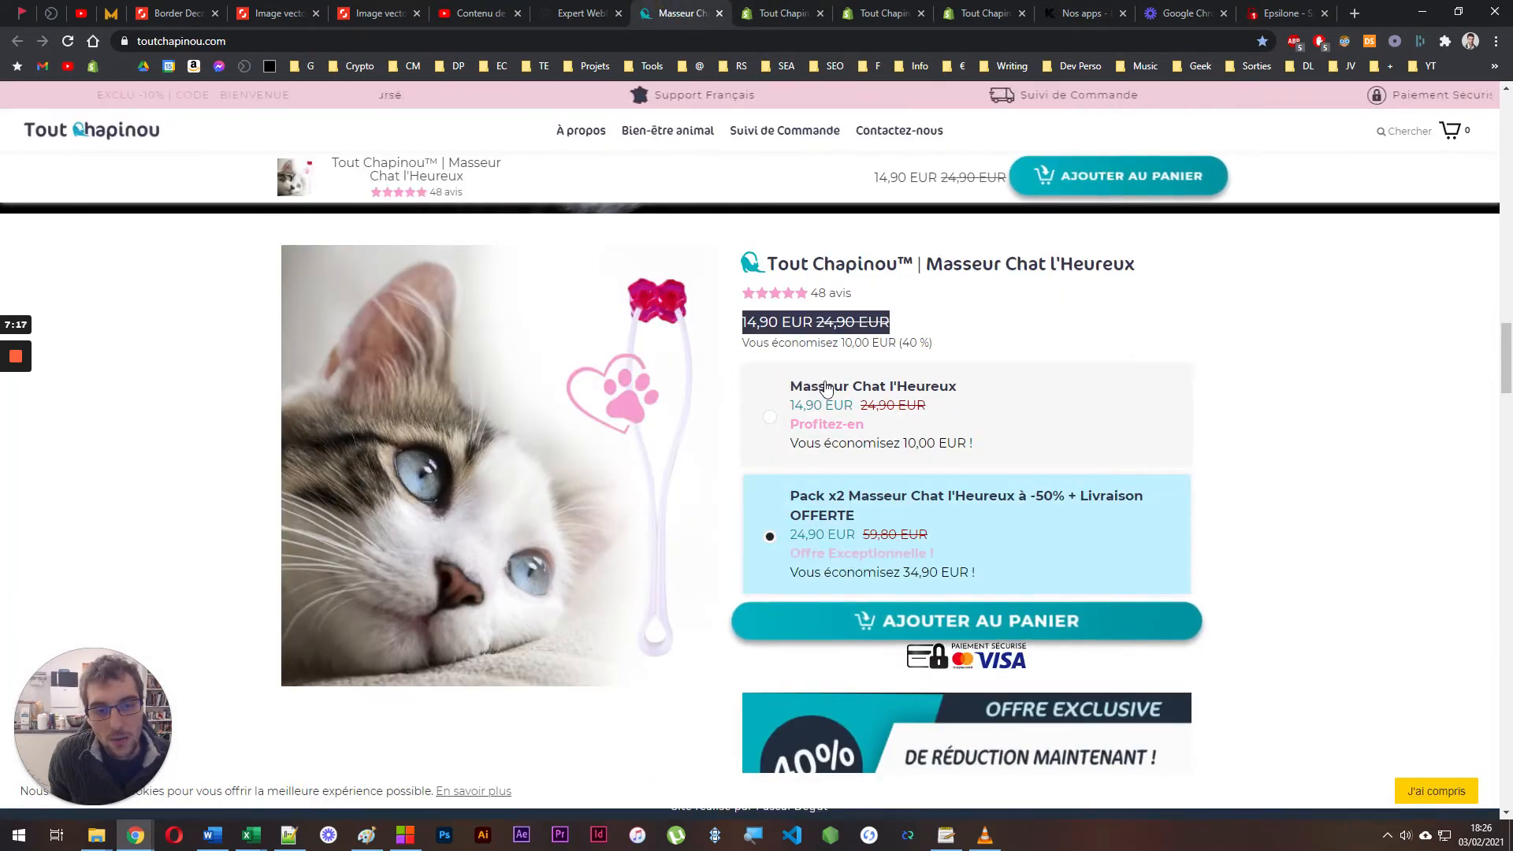
pyautogui.click(788, 12)
pyautogui.click(977, 13)
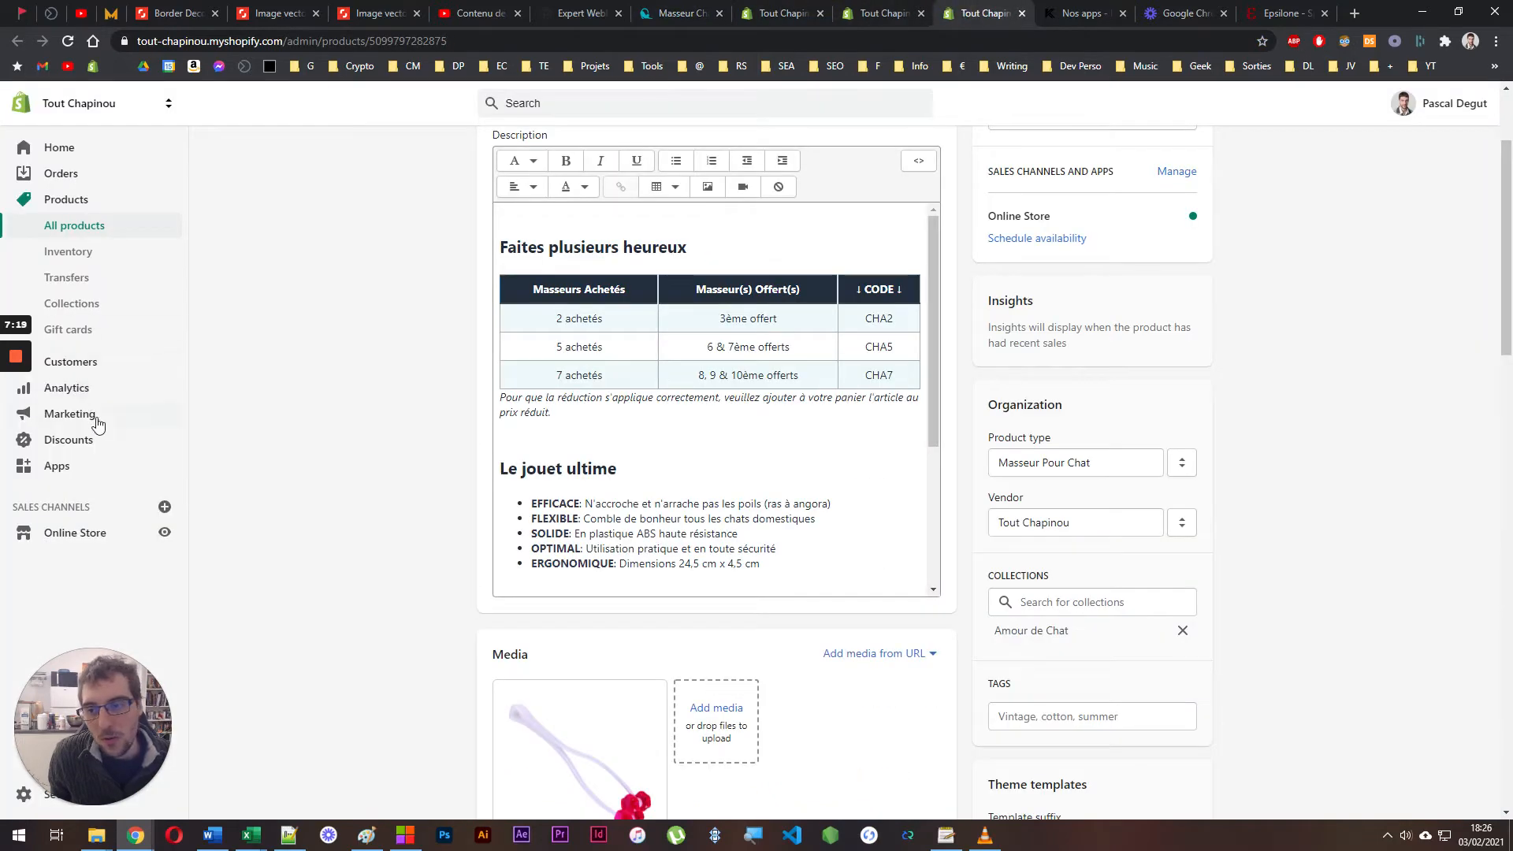
# Open the store's installed apps list and close the two extra product browser tabs
pyautogui.click(58, 466)
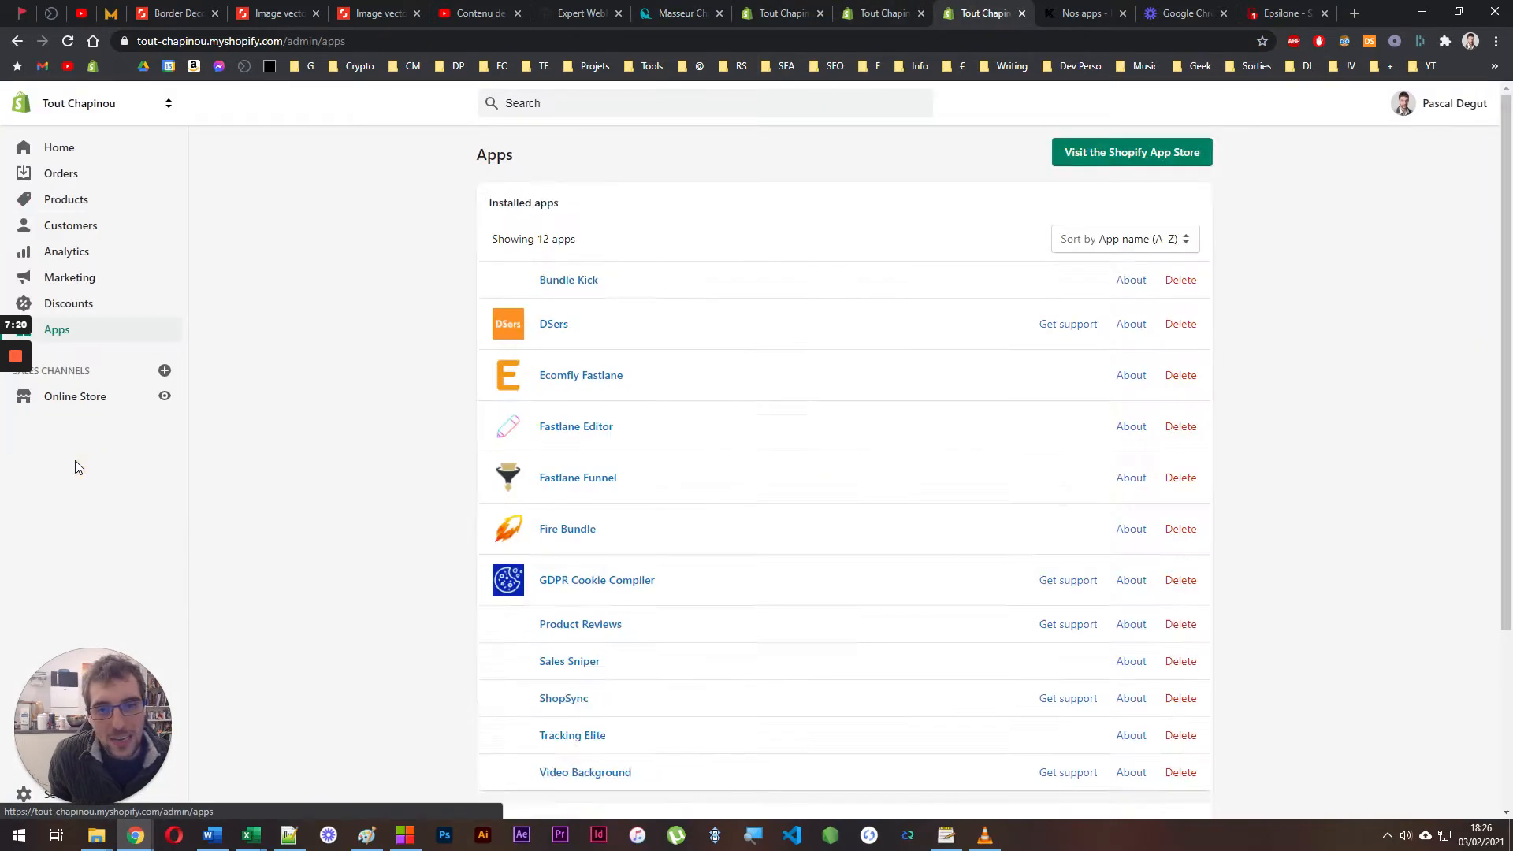
pyautogui.click(820, 13)
pyautogui.click(820, 13)
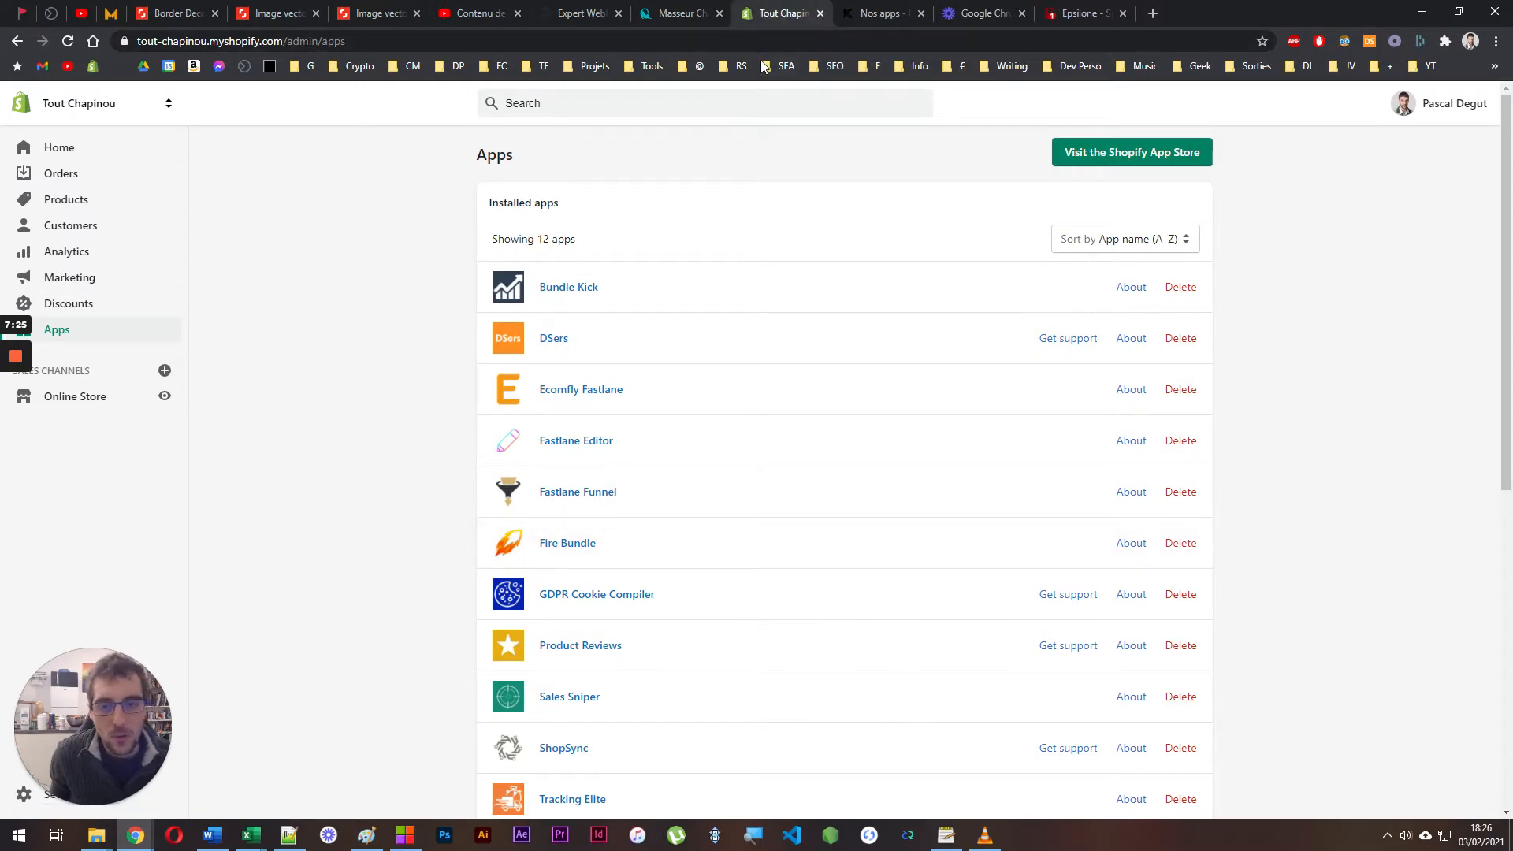
# Review the Shopify apps on the Kolt site and view Fire Bundle's subscription options without changing the selected plan
pyautogui.click(1008, 7)
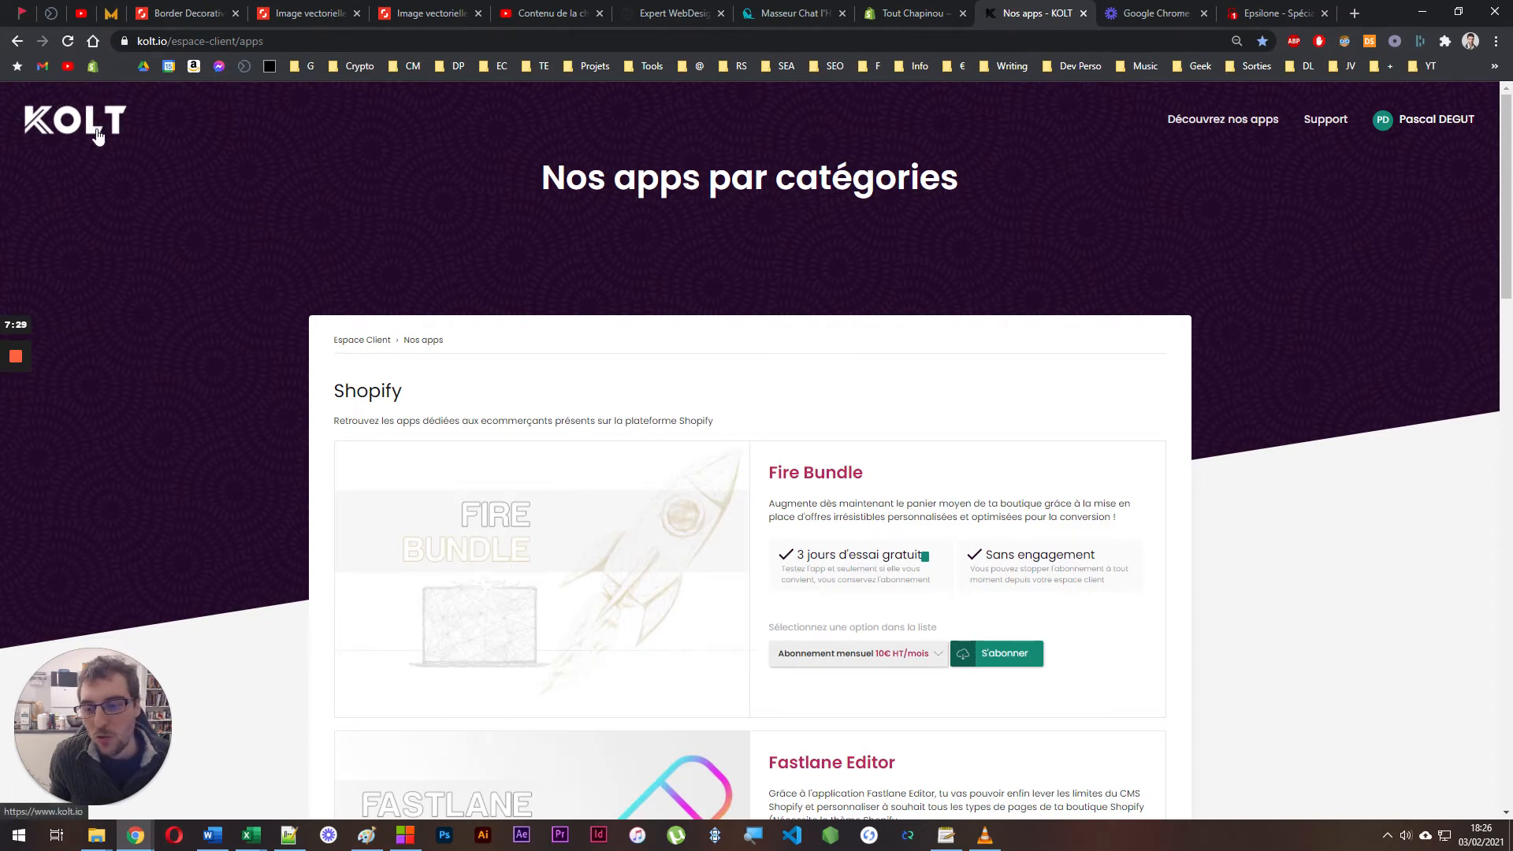
pyautogui.scroll(-2, 564, 300)
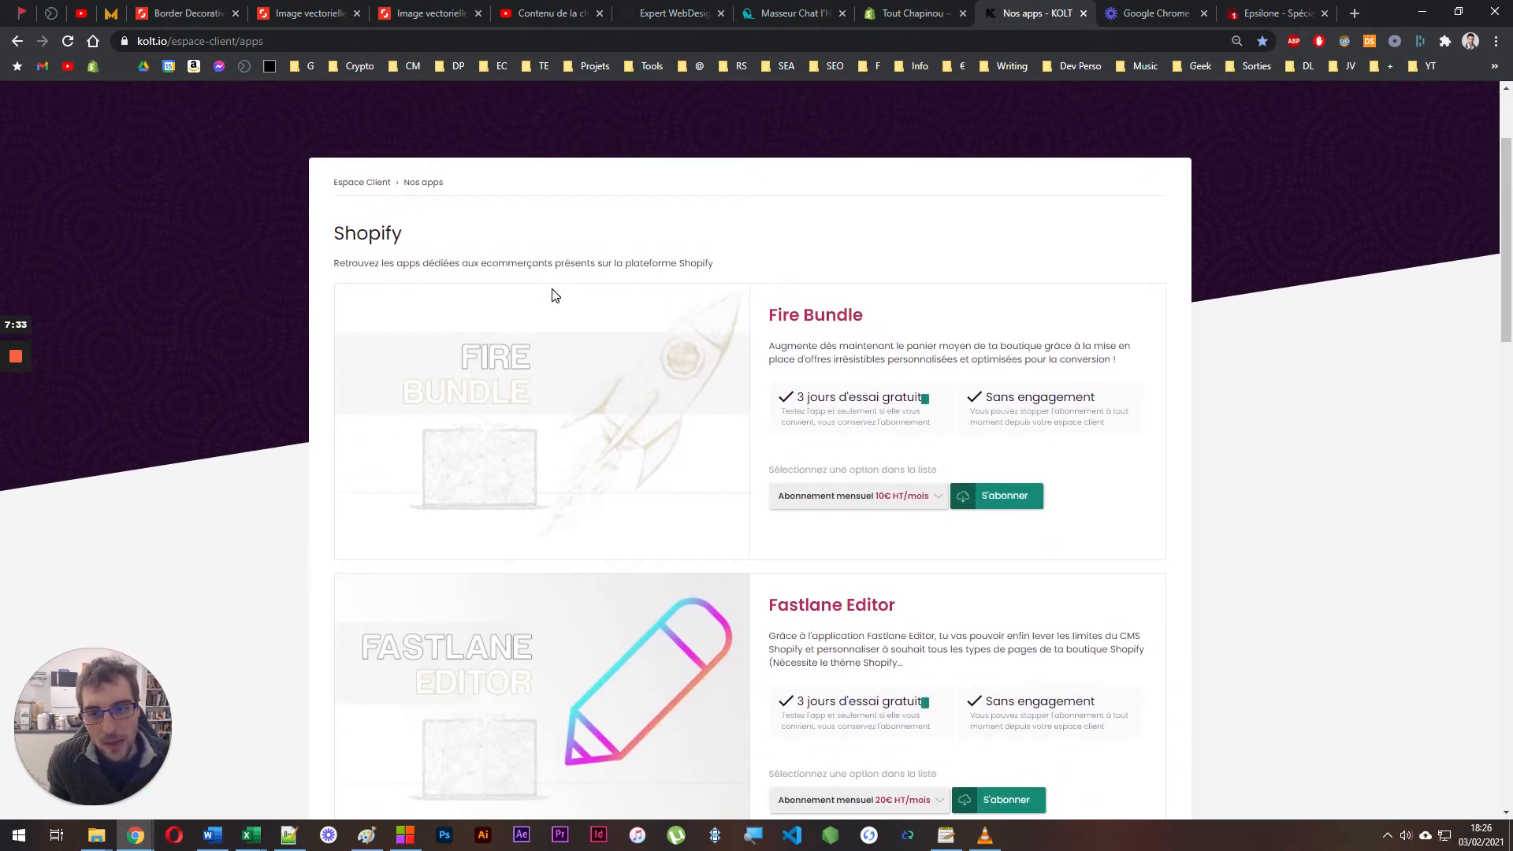
pyautogui.scroll(-20, 555, 294)
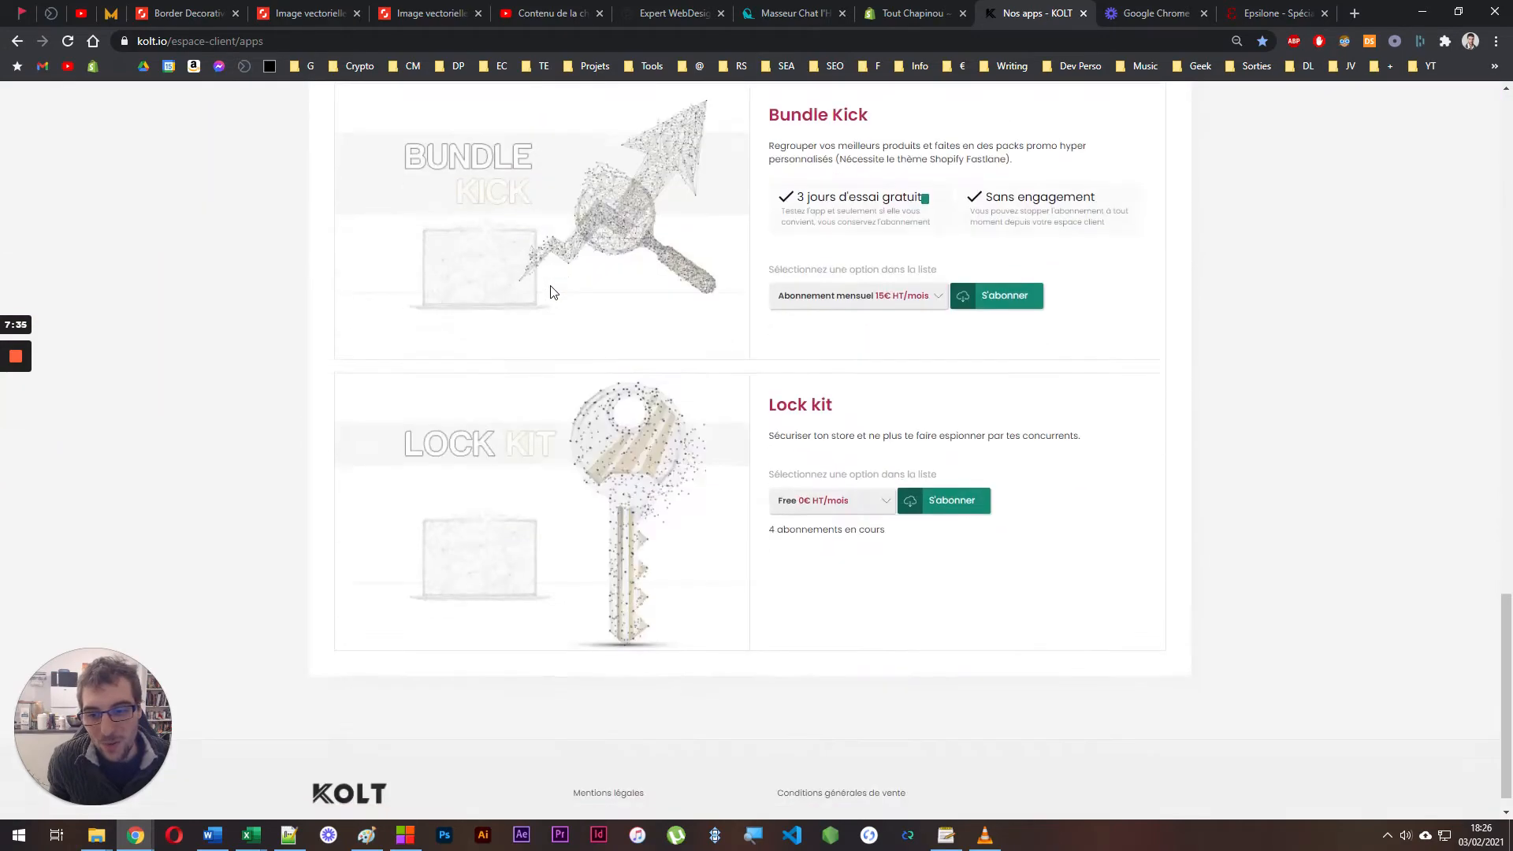
pyautogui.scroll(20, 550, 292)
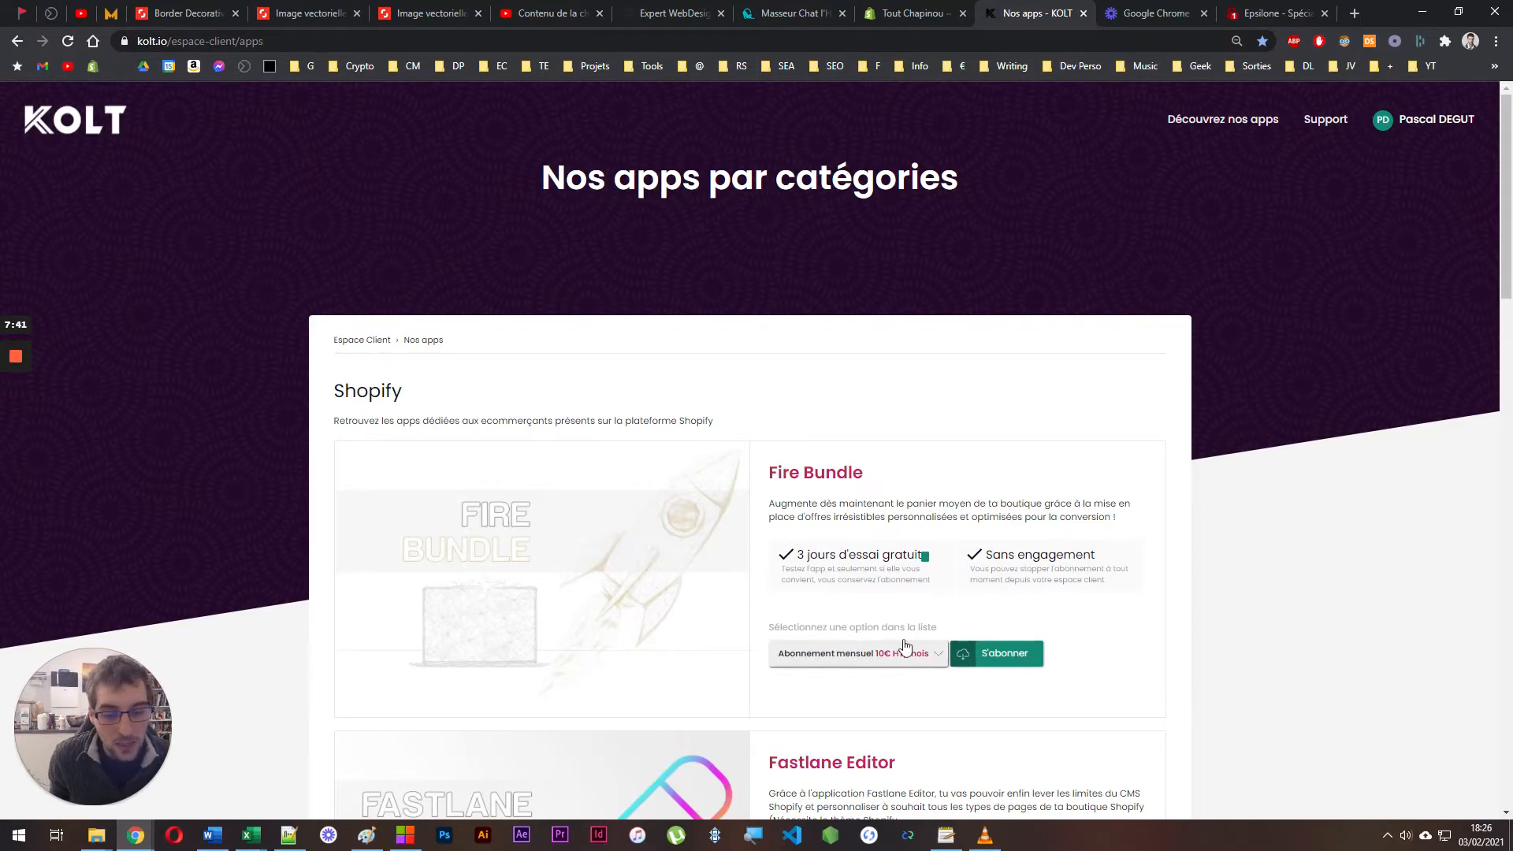
pyautogui.click(925, 660)
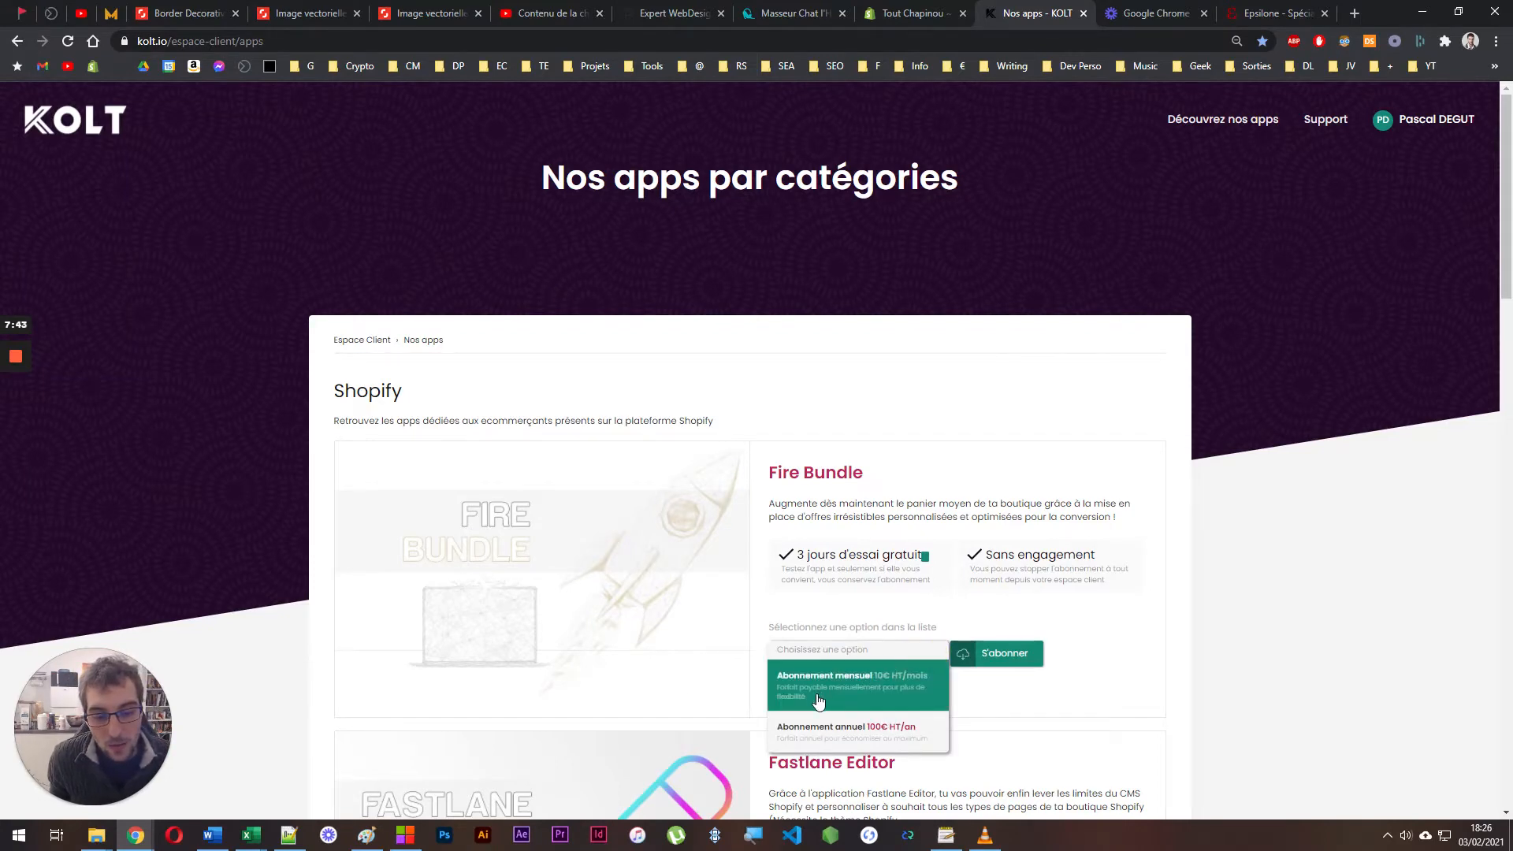
pyautogui.click(1007, 554)
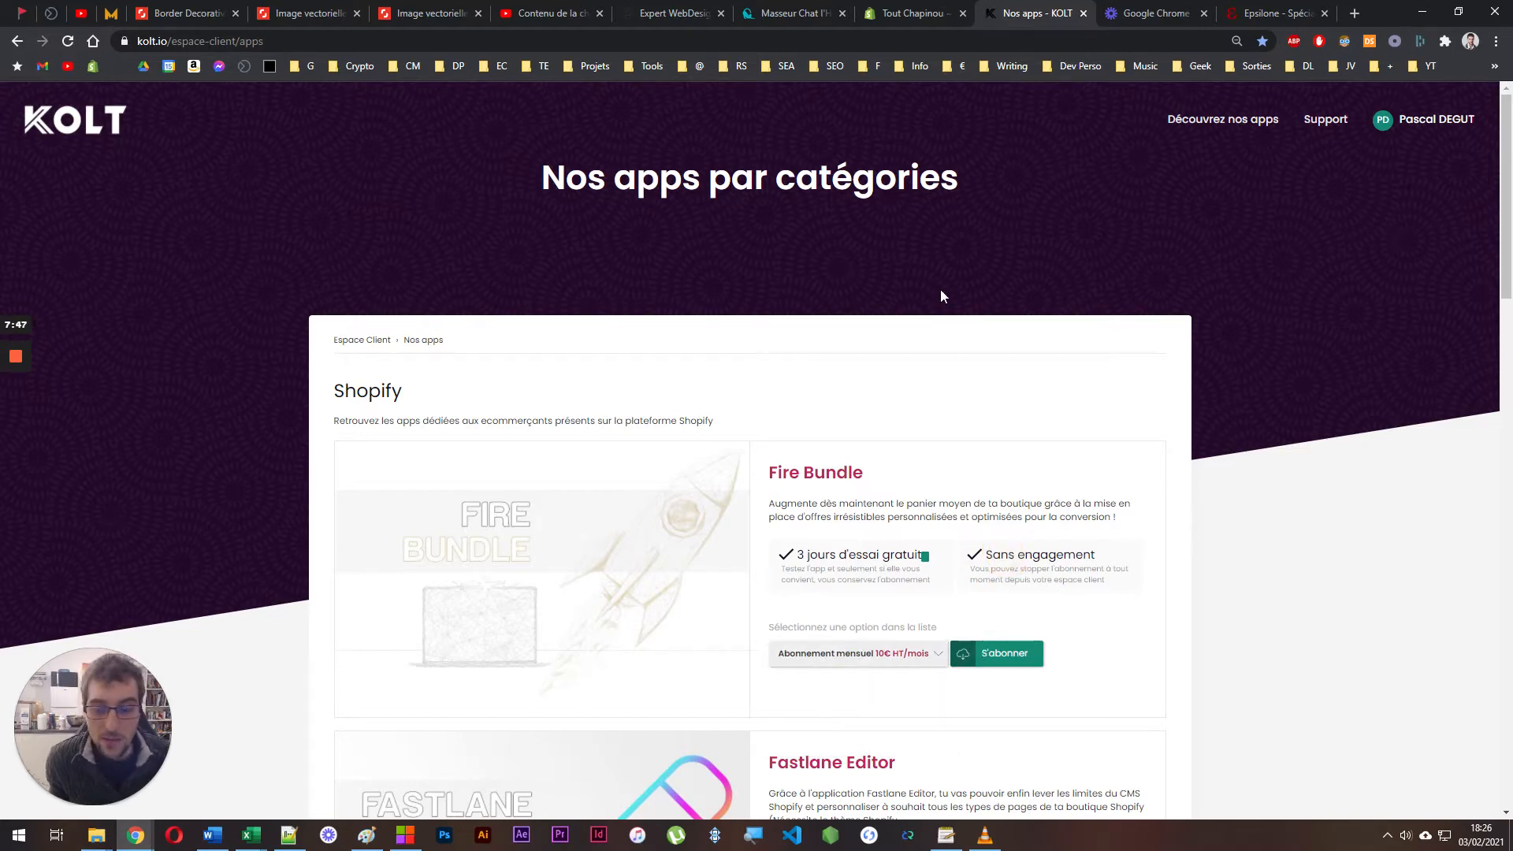
# Return to the Shopify admin, launch the Fire Bundle app and open the Masseur Tout Chapinou™ configuration for editing
pyautogui.click(947, 10)
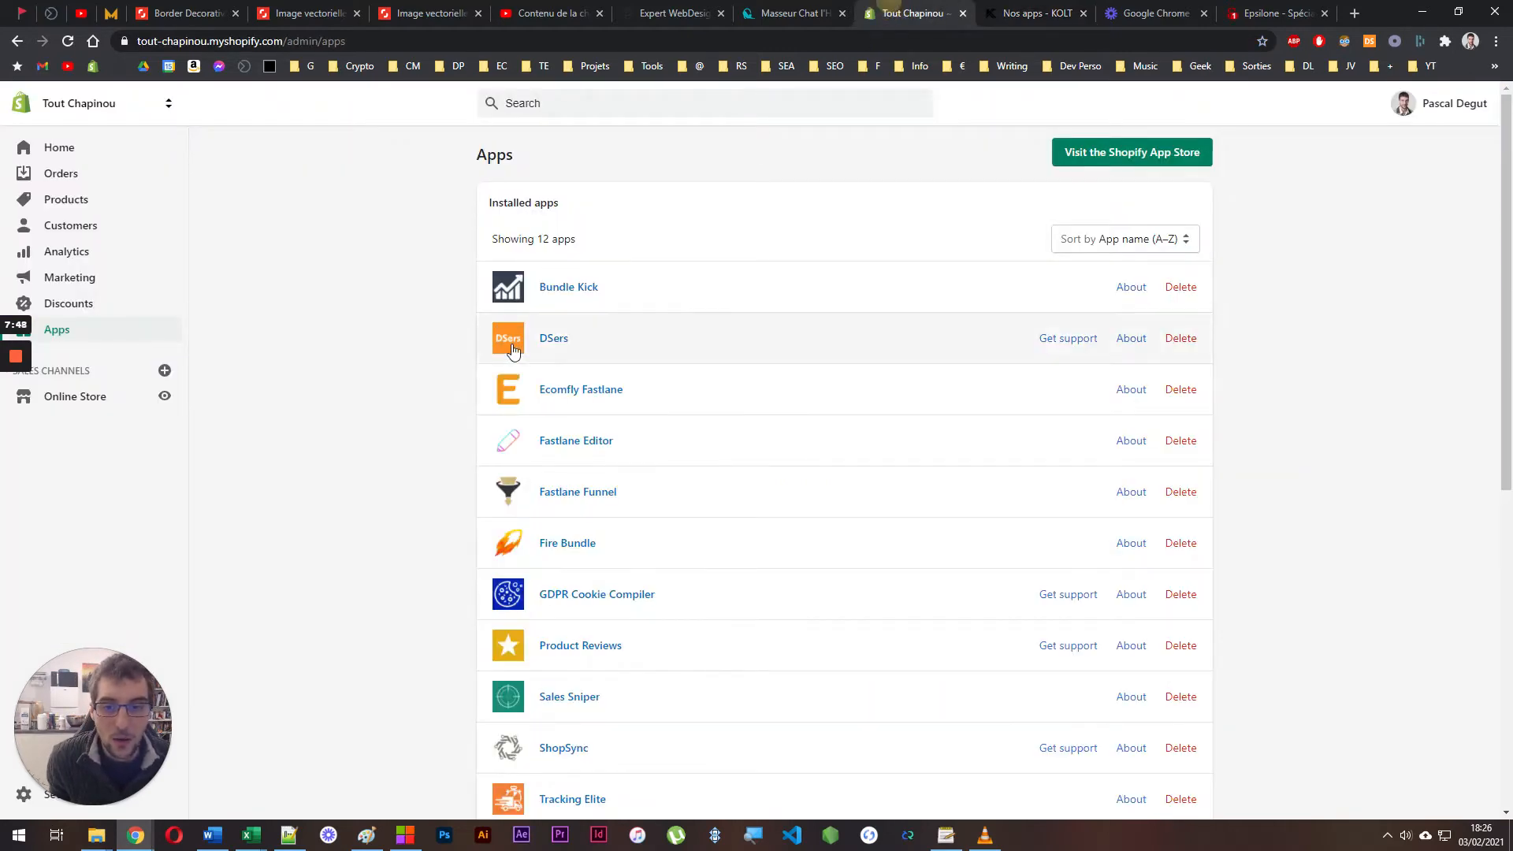
pyautogui.click(568, 543)
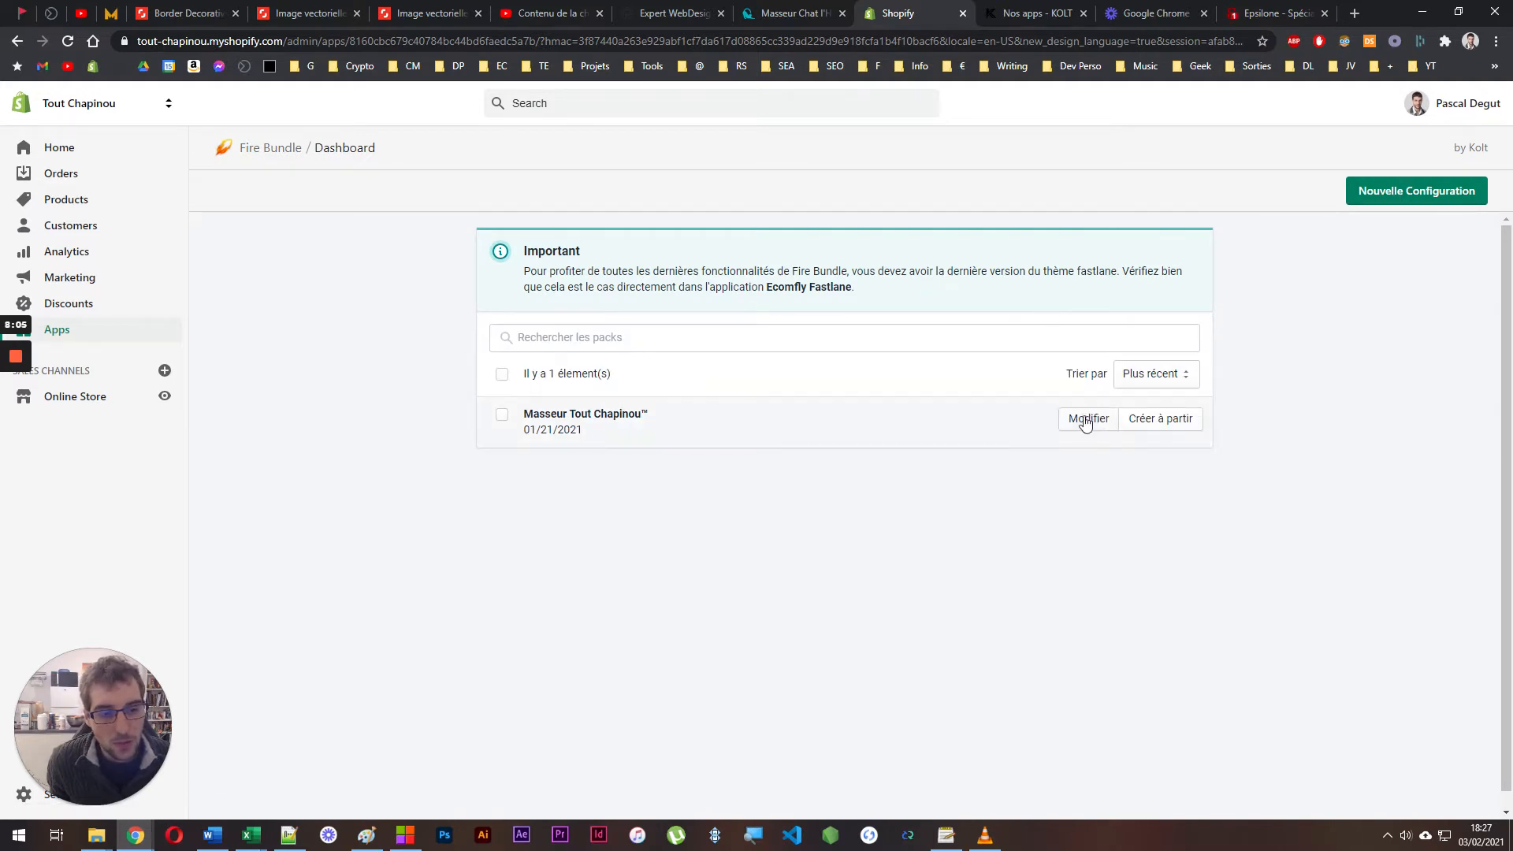
pyautogui.click(1084, 419)
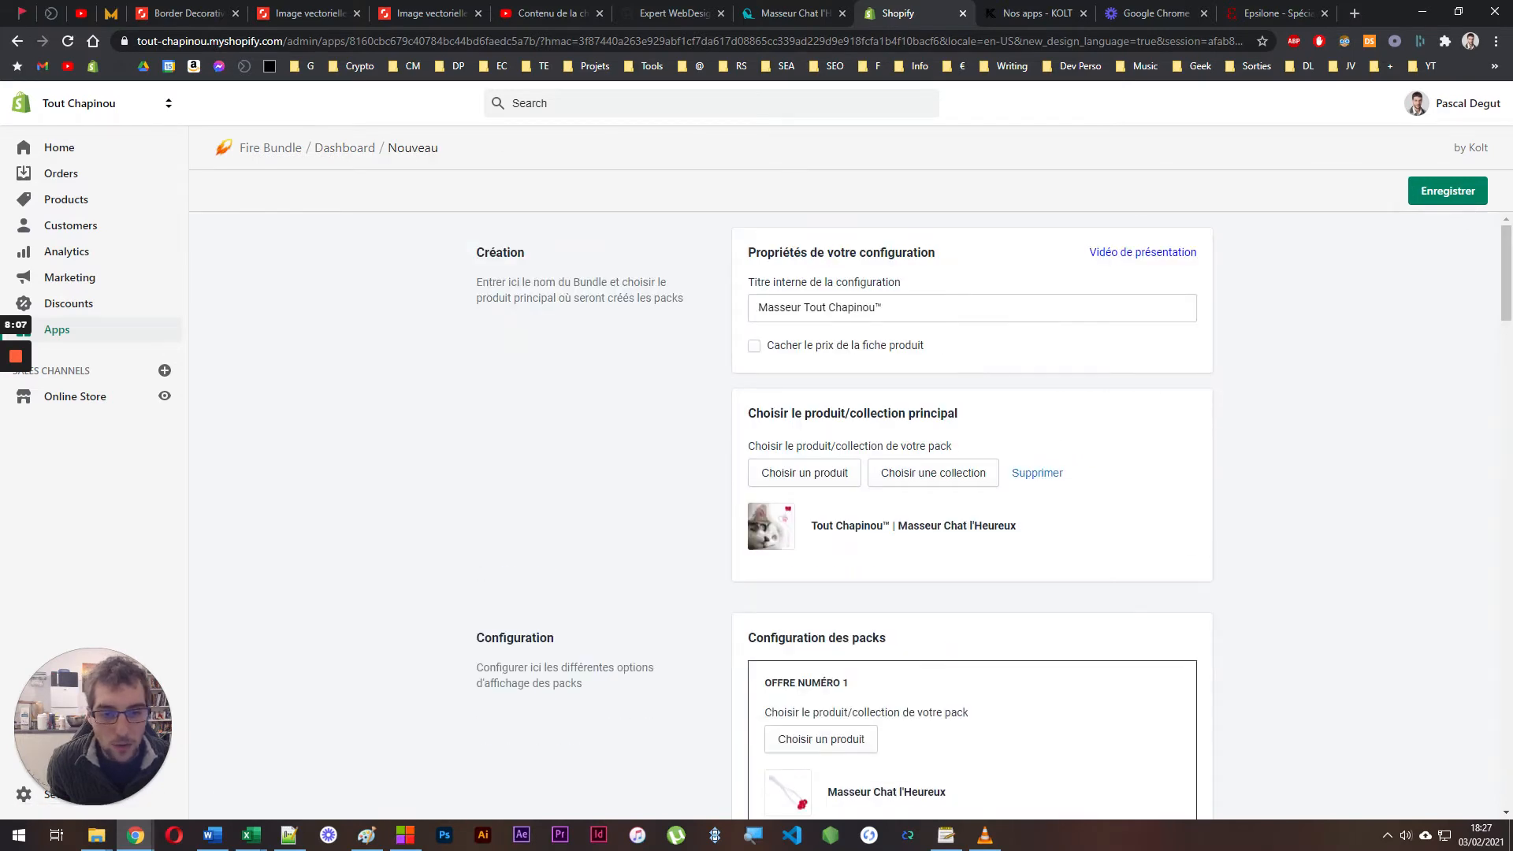
# Examine the configuration's creation settings, highlighting its internal title and the chosen main product's name
pyautogui.moveTo(886, 308); pyautogui.dragTo(721, 319)
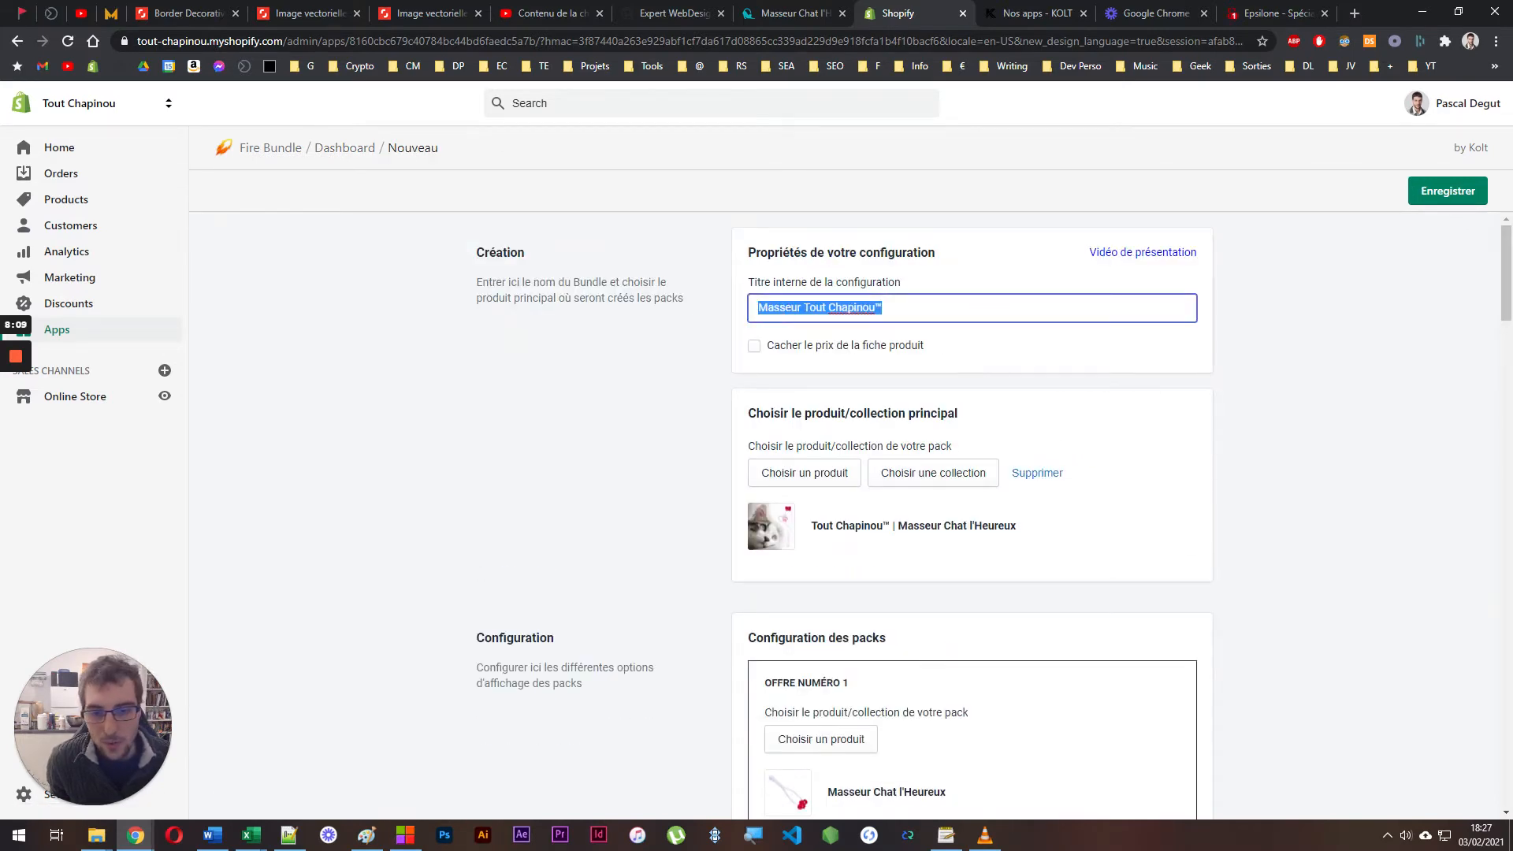
pyautogui.scroll(-2, 853, 352)
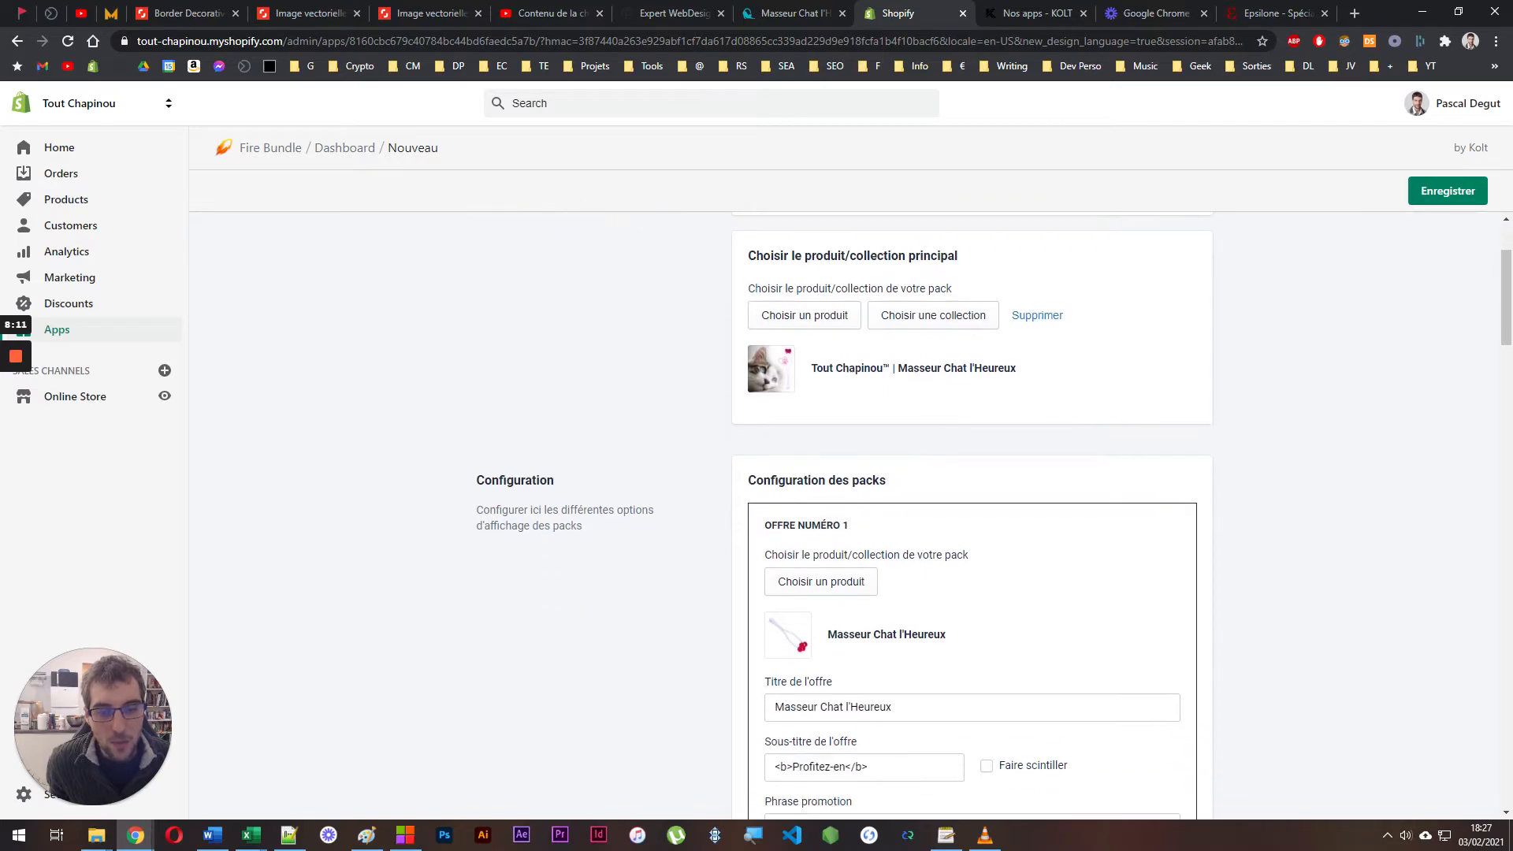
pyautogui.scroll(2, 853, 353)
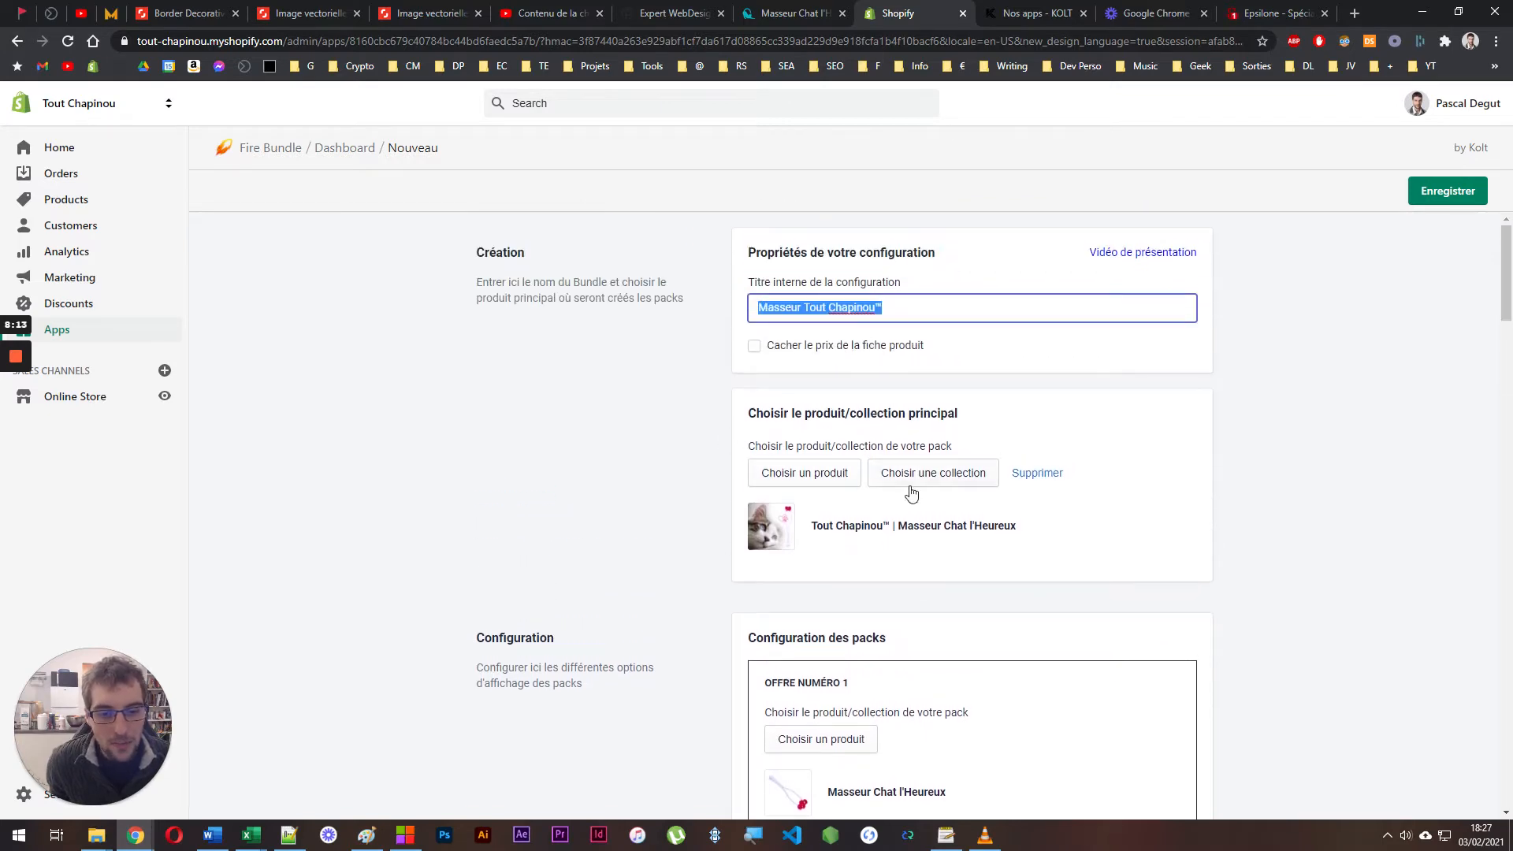
pyautogui.scroll(-3, 861, 408)
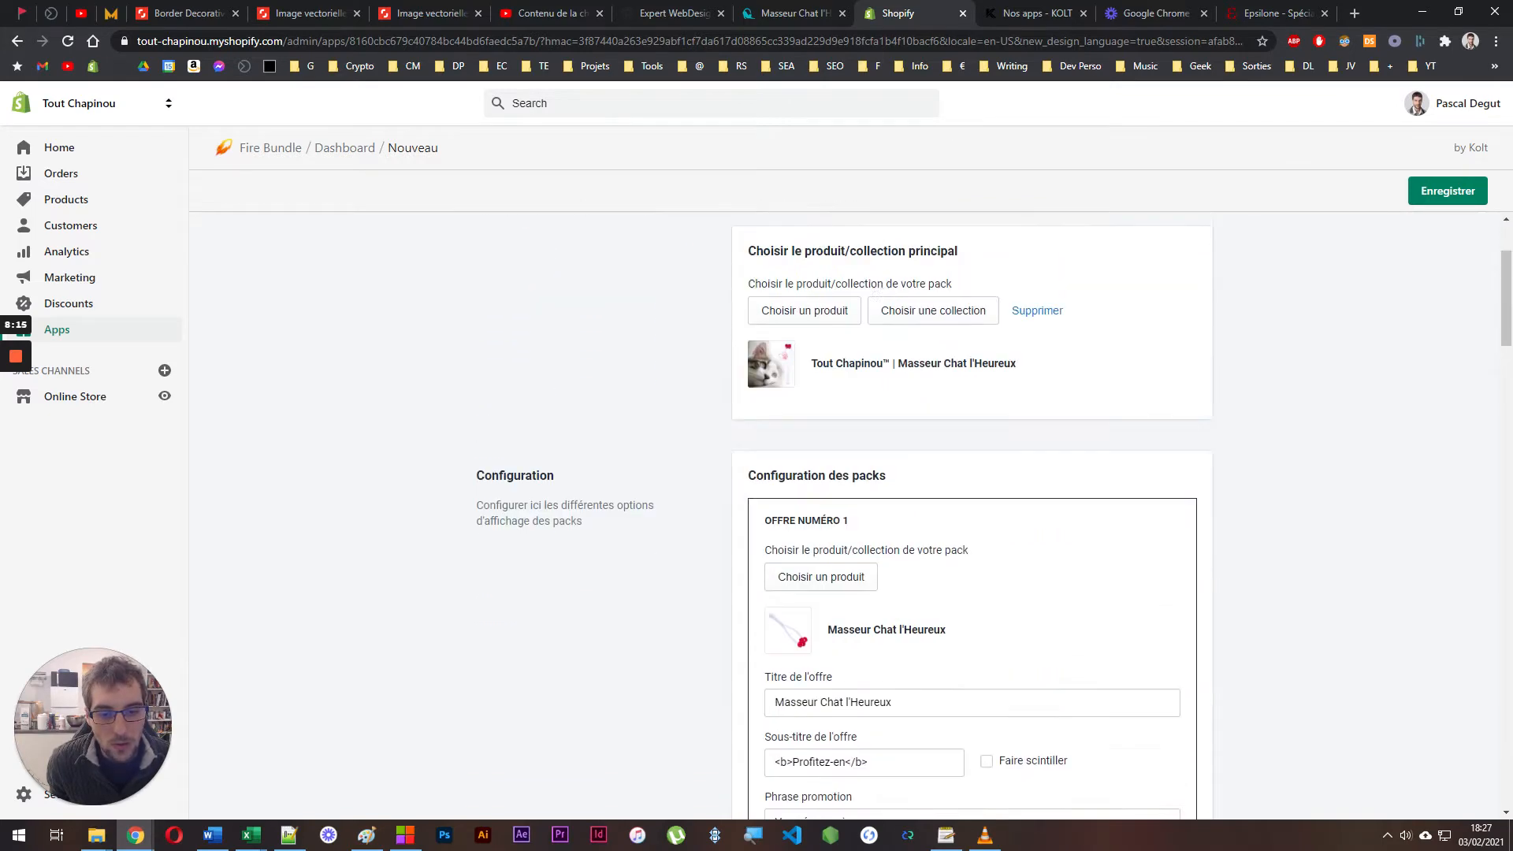
pyautogui.scroll(3, 842, 444)
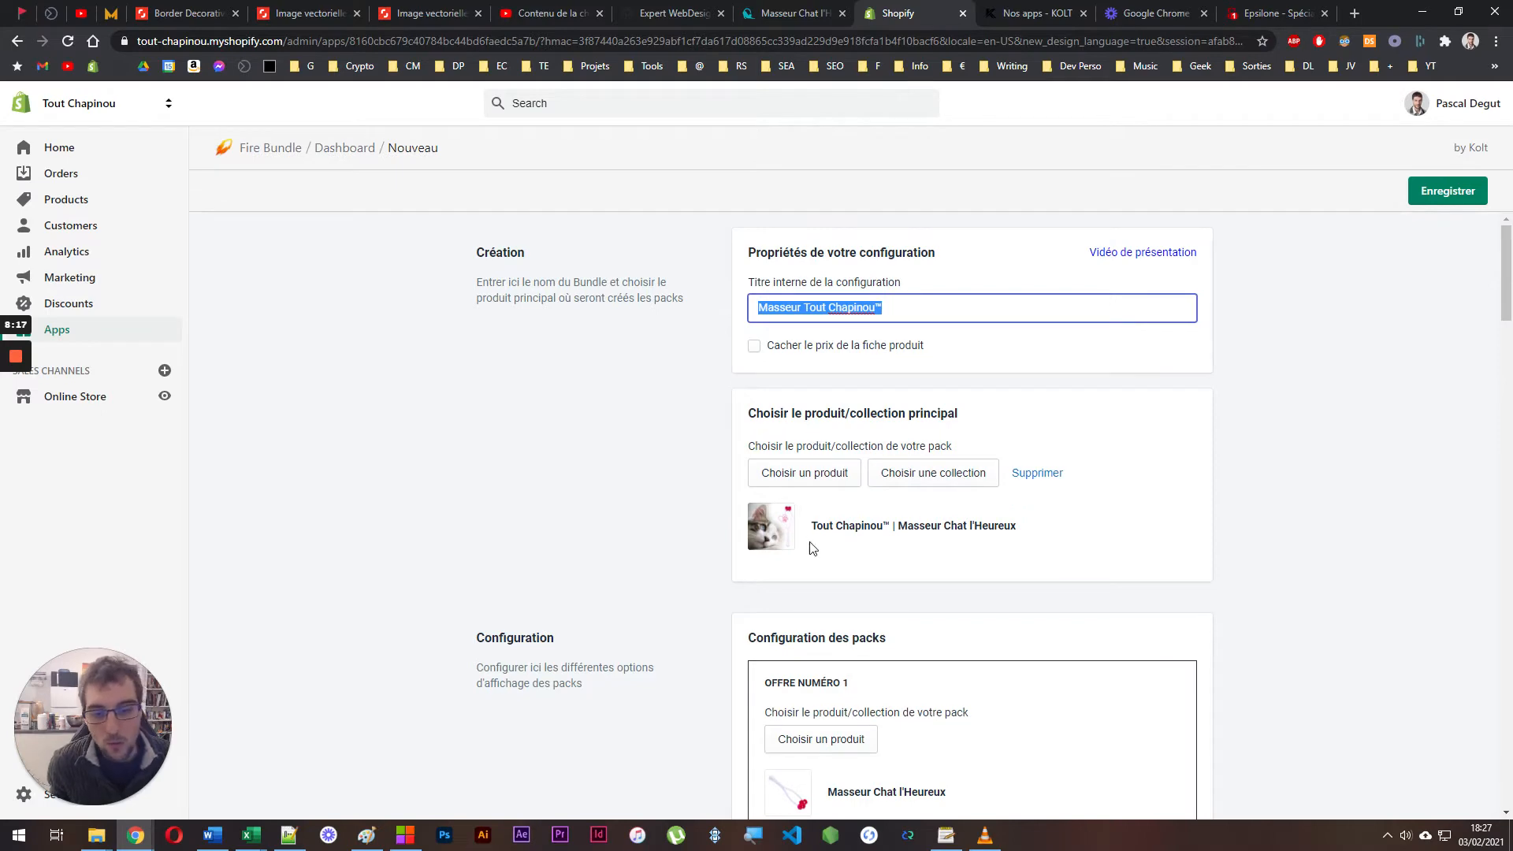
pyautogui.moveTo(809, 534); pyautogui.dragTo(997, 534)
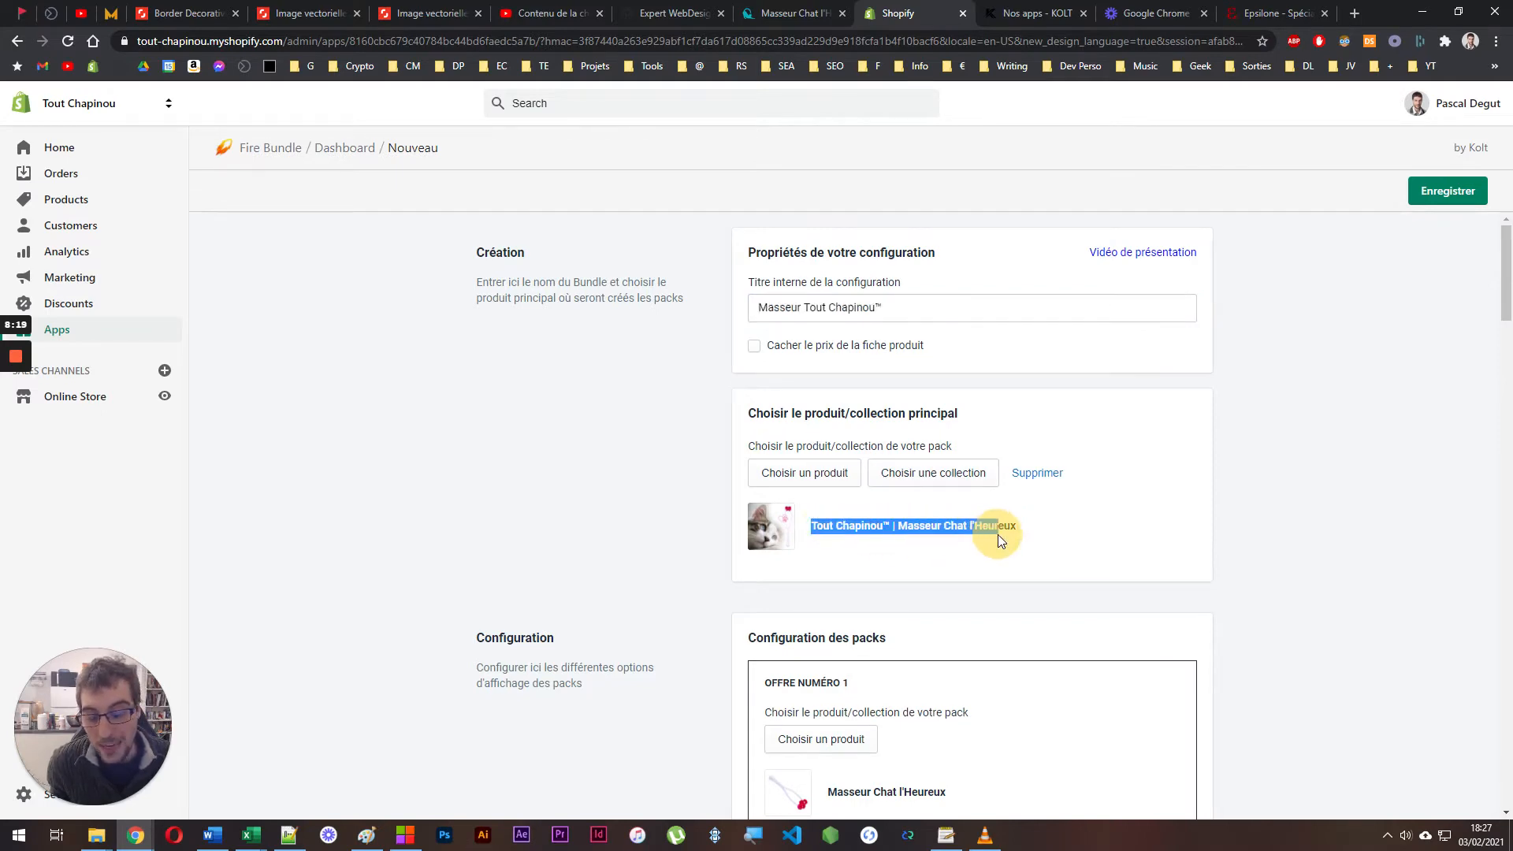
pyautogui.click(1022, 558)
# Highlight the main product's title on the storefront page and return to the Fire Bundle configuration
pyautogui.click(792, 13)
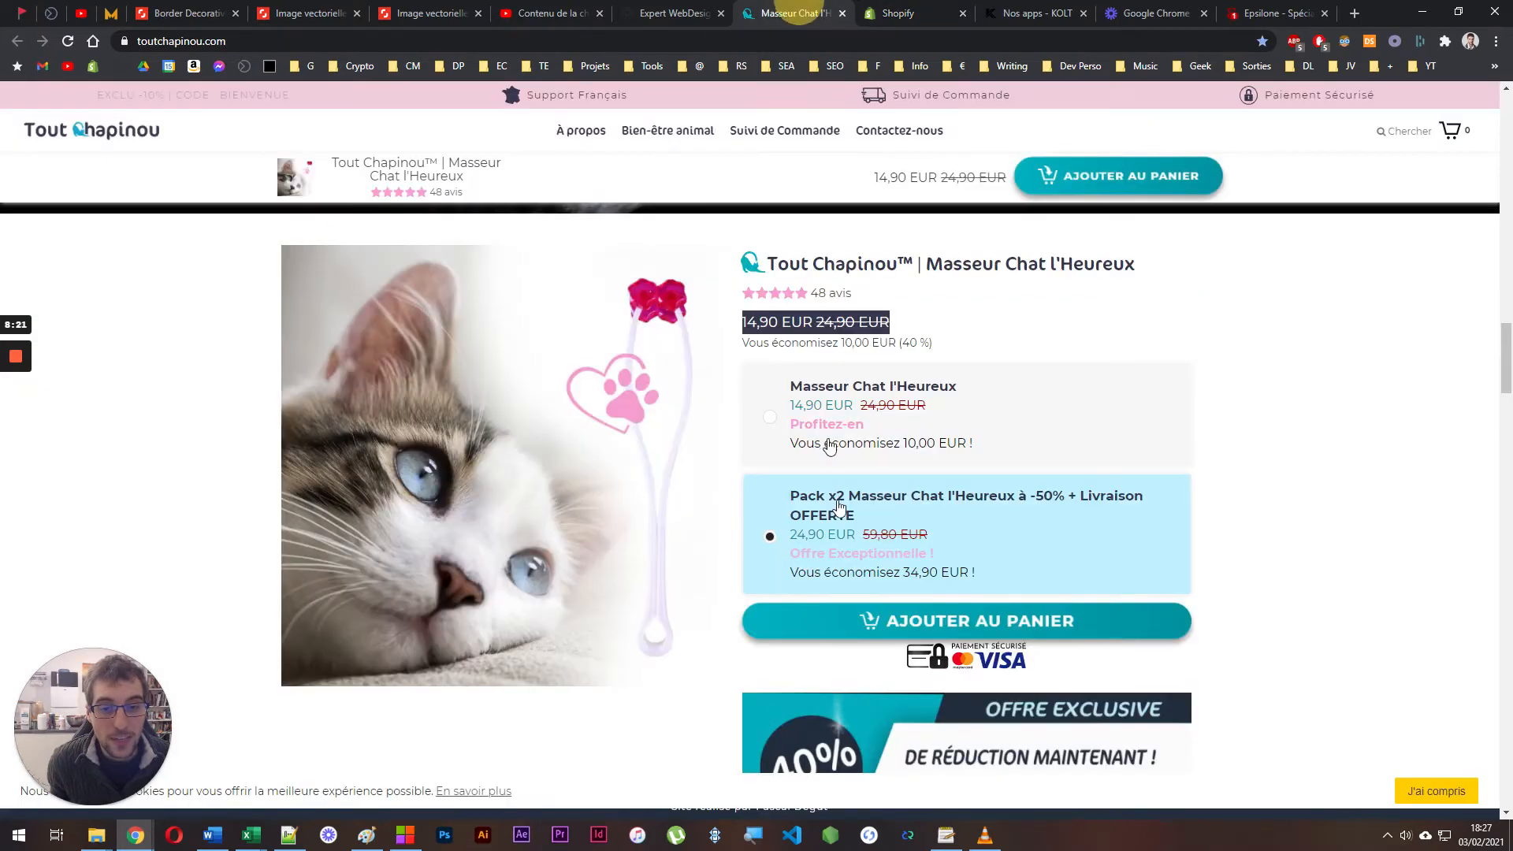
pyautogui.tripleClick(871, 263)
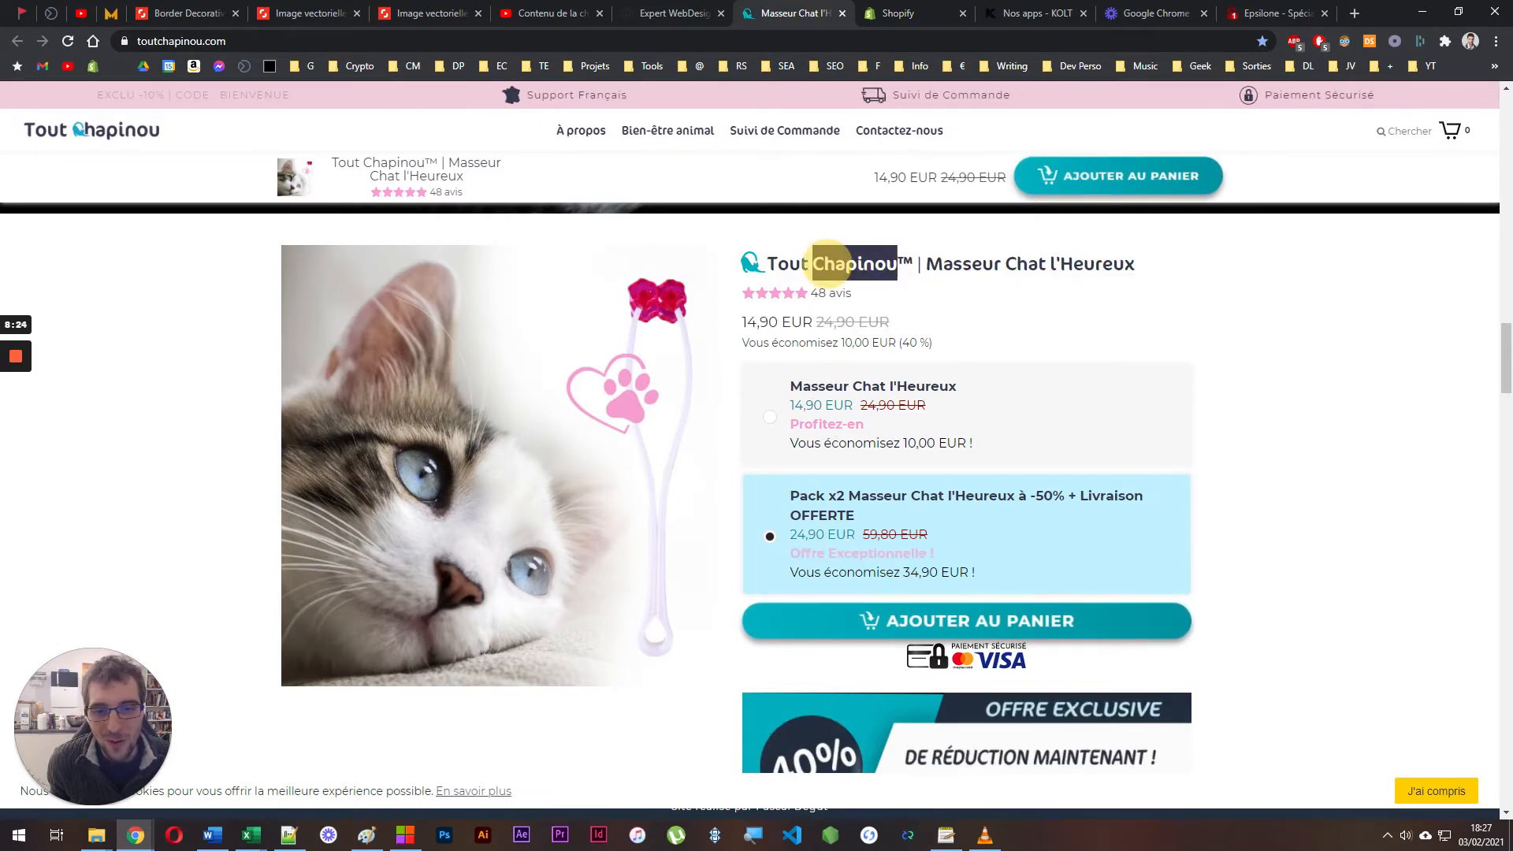
pyautogui.hotkey('ctrl', 'Tab')
# Review the settings of both pack offers in Fire Bundle and compare them with the two offers on the storefront page
pyautogui.scroll(-5, 715, 475)
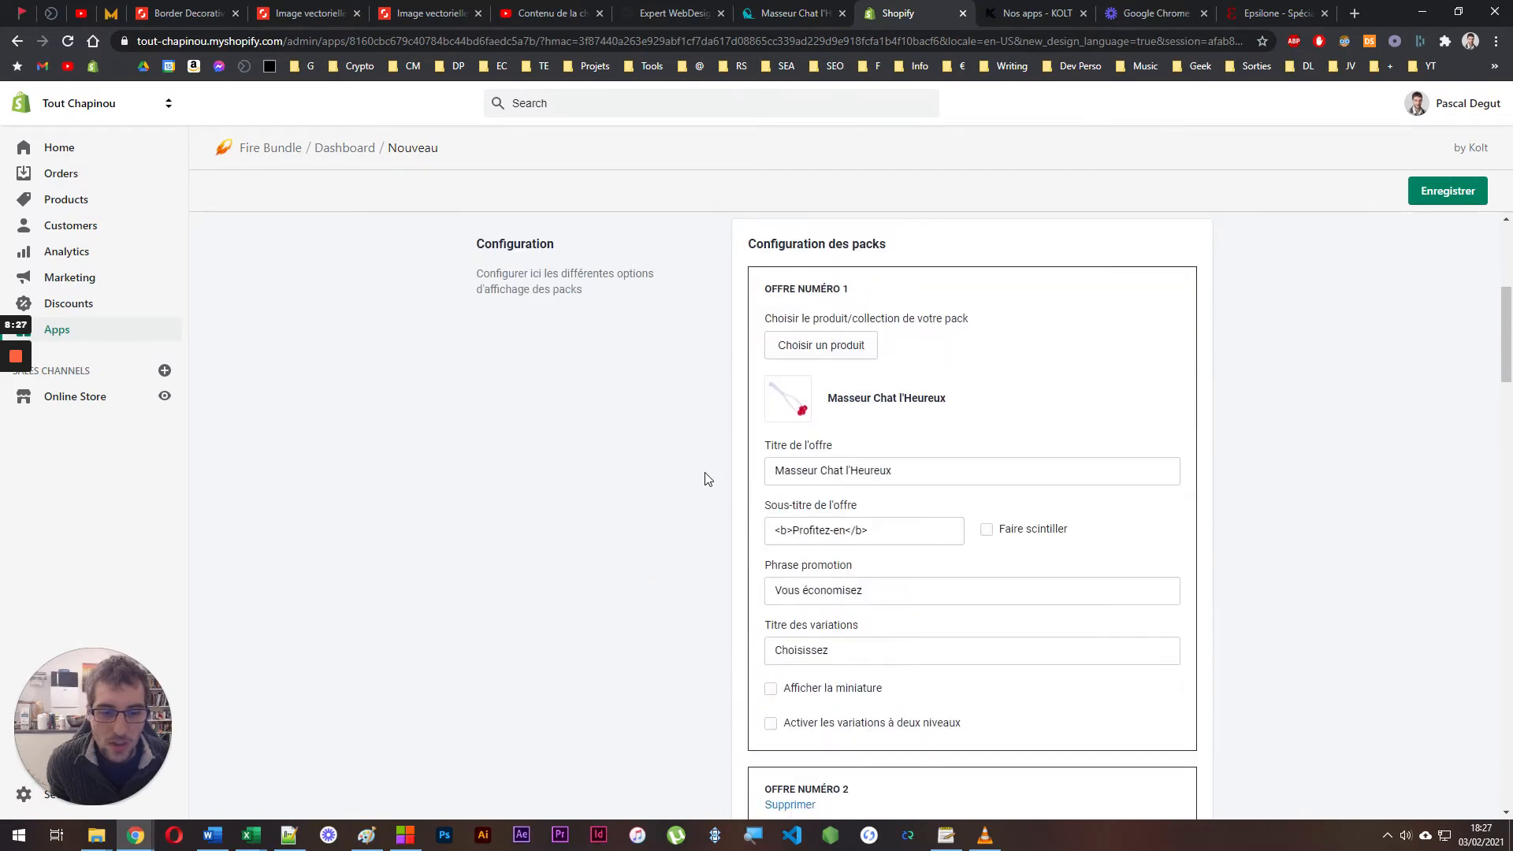
pyautogui.scroll(-6, 796, 354)
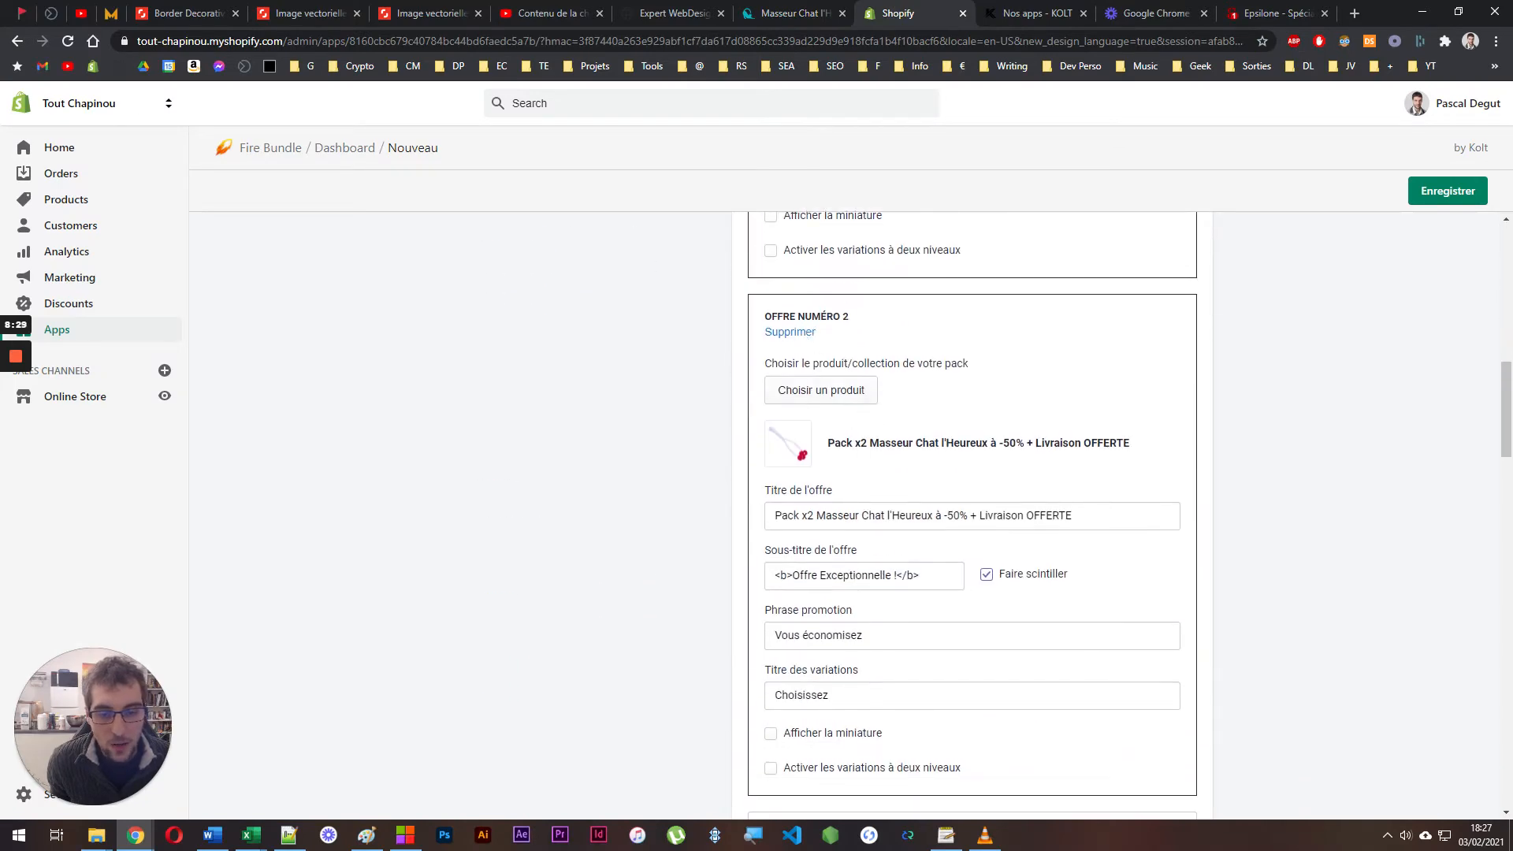
pyautogui.scroll(-4, 786, 463)
pyautogui.scroll(10, 786, 463)
pyautogui.click(796, 13)
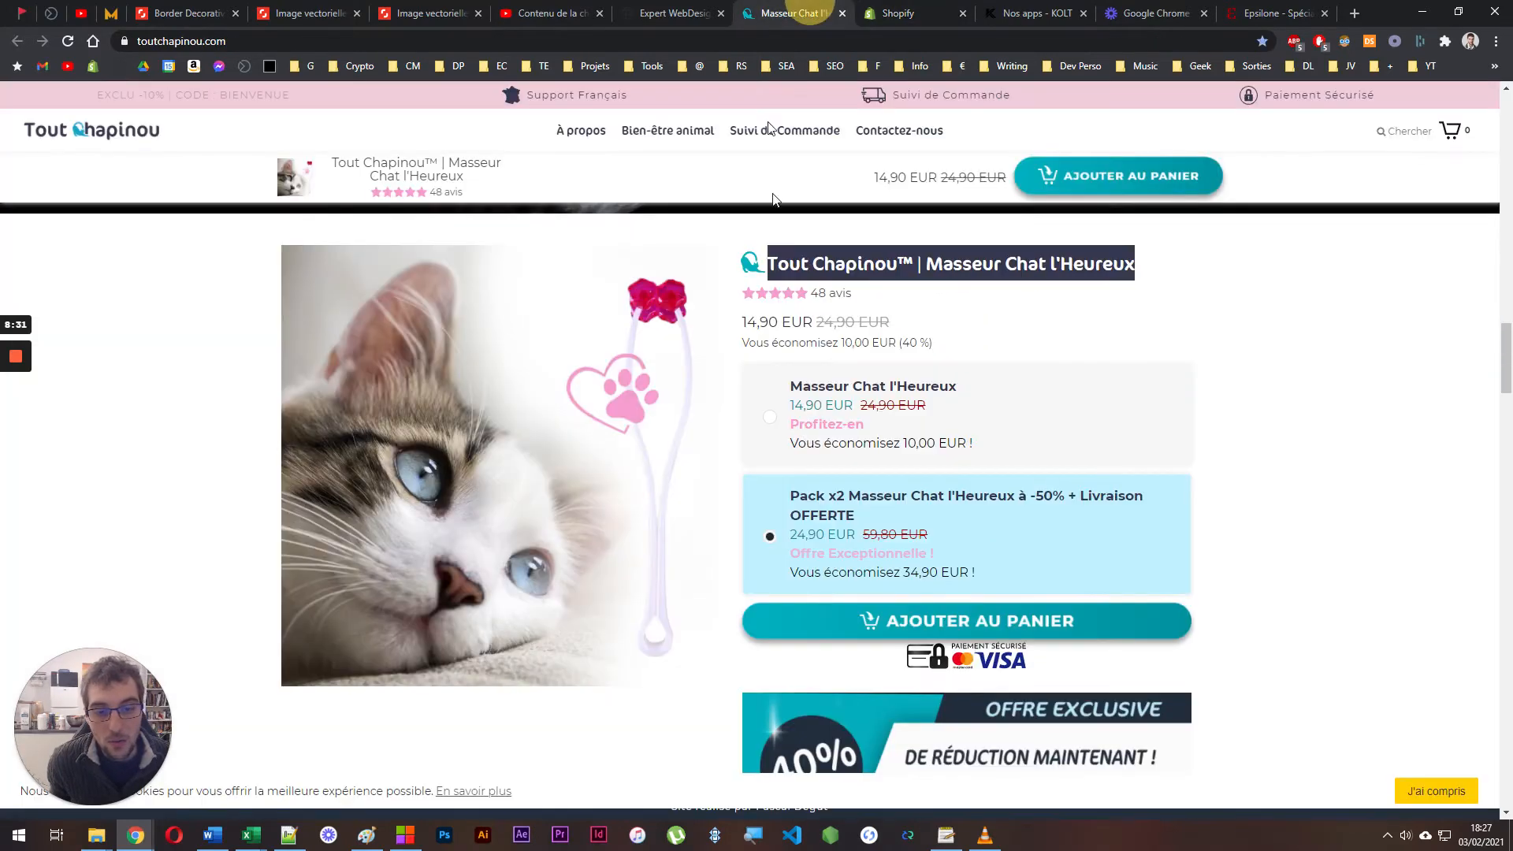
pyautogui.click(826, 406)
pyautogui.click(855, 492)
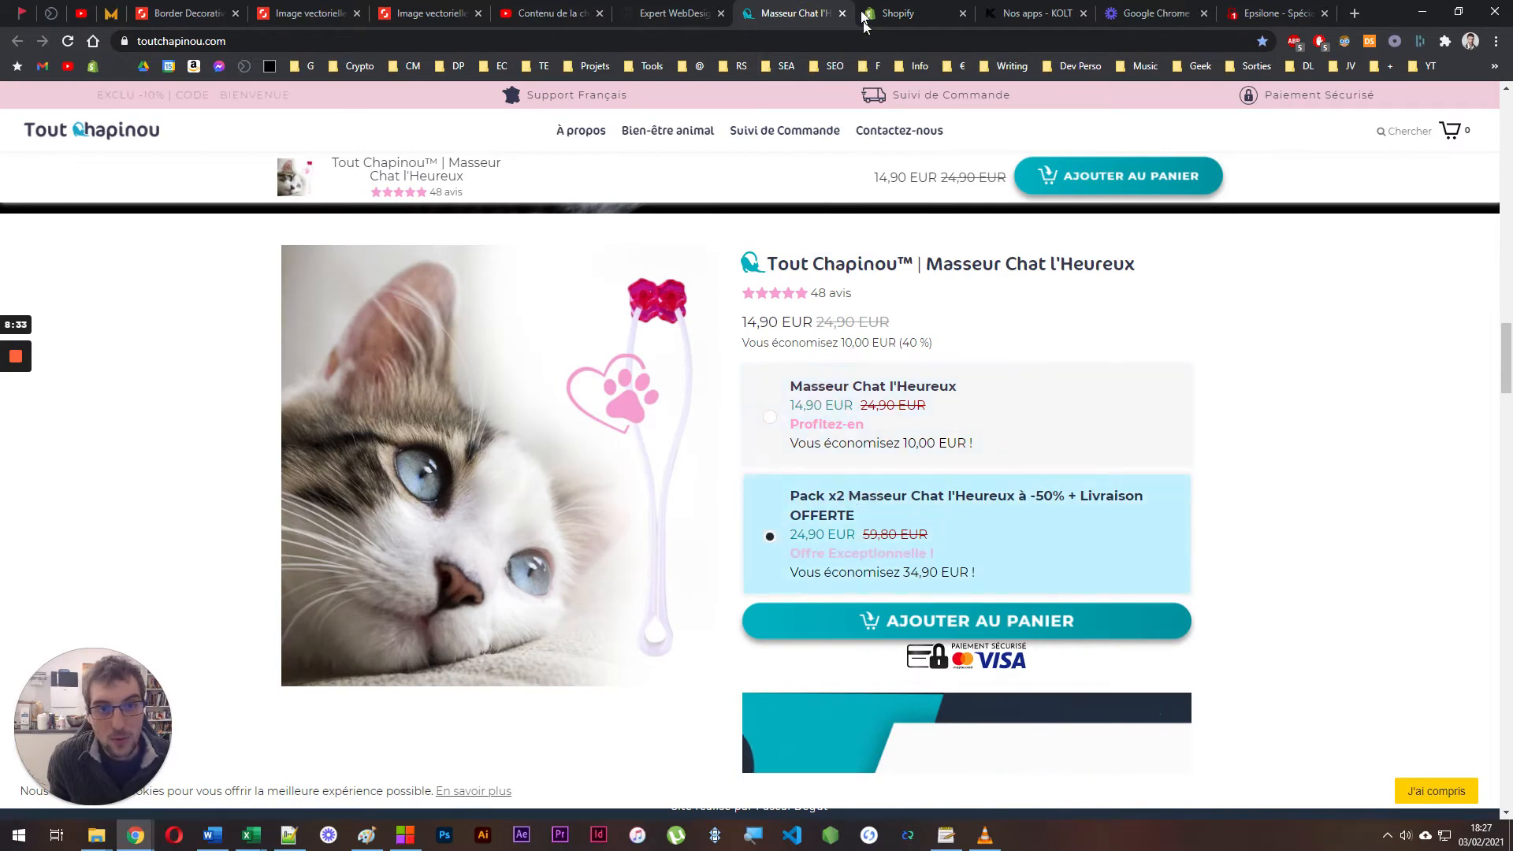
# Return to the Fire Bundle configuration and view the product picker for offer number 2, closing it without choosing a product
pyautogui.click(897, 14)
pyautogui.moveTo(823, 319); pyautogui.dragTo(851, 368)
pyautogui.scroll(-3, 810, 510)
pyautogui.click(803, 556)
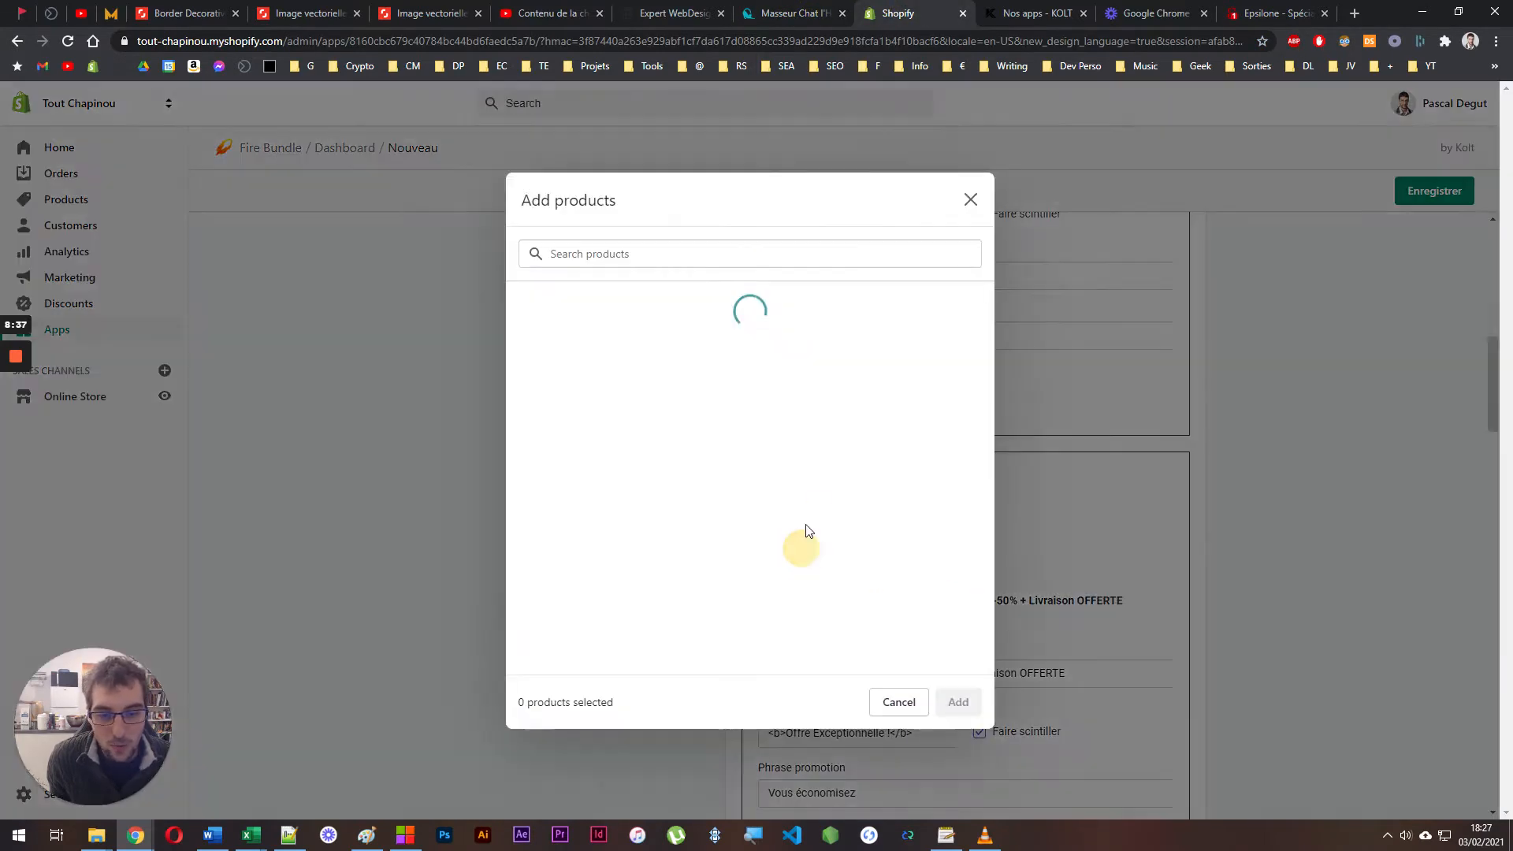
pyautogui.click(970, 199)
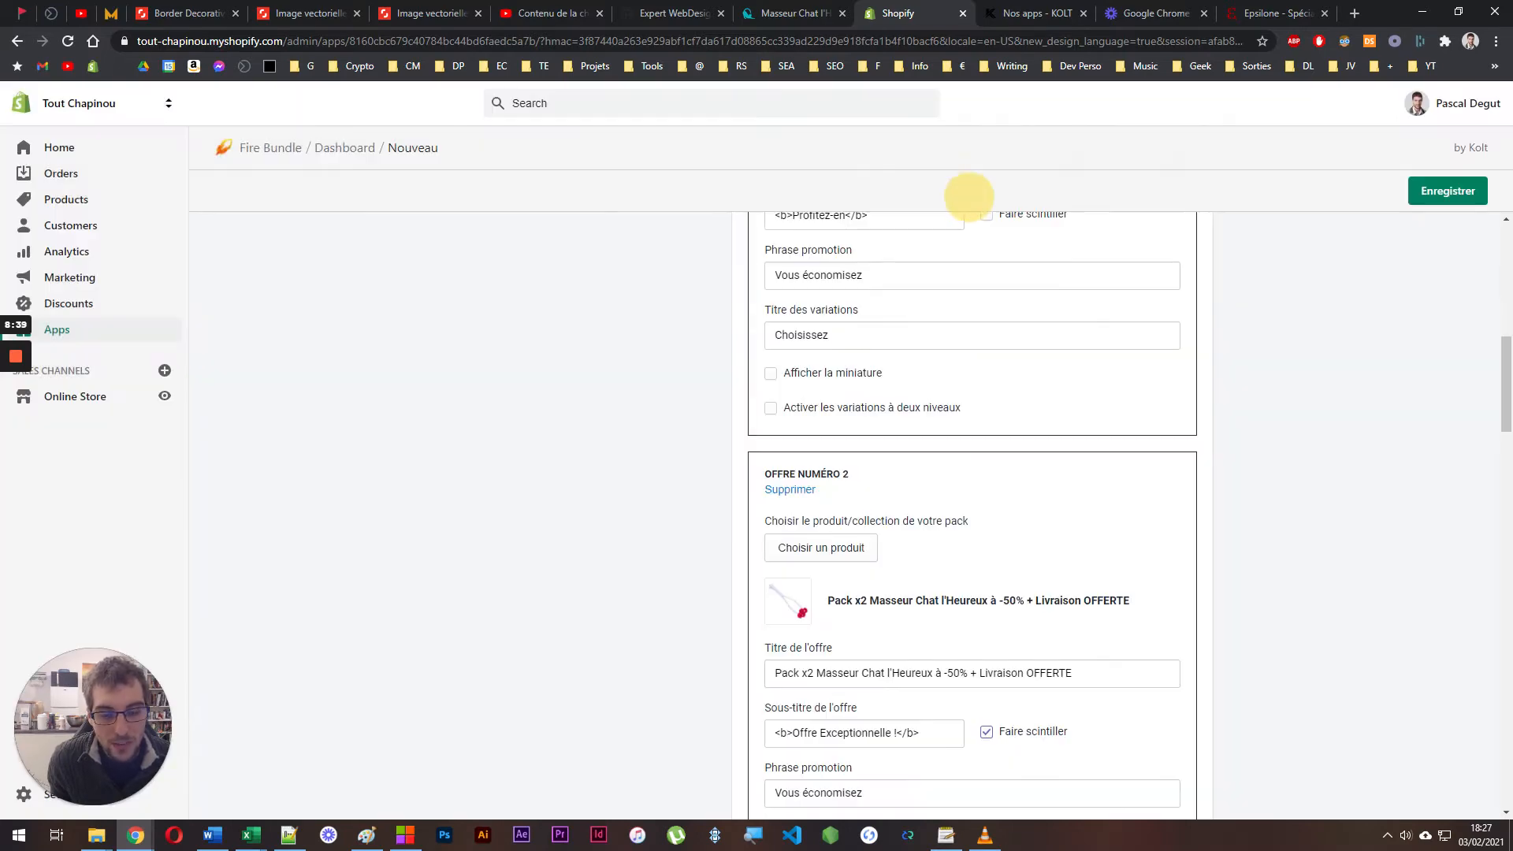
# Highlight offer number 1's product name and its offer title in the pack configuration
pyautogui.scroll(5, 843, 546)
pyautogui.tripleClick(847, 468)
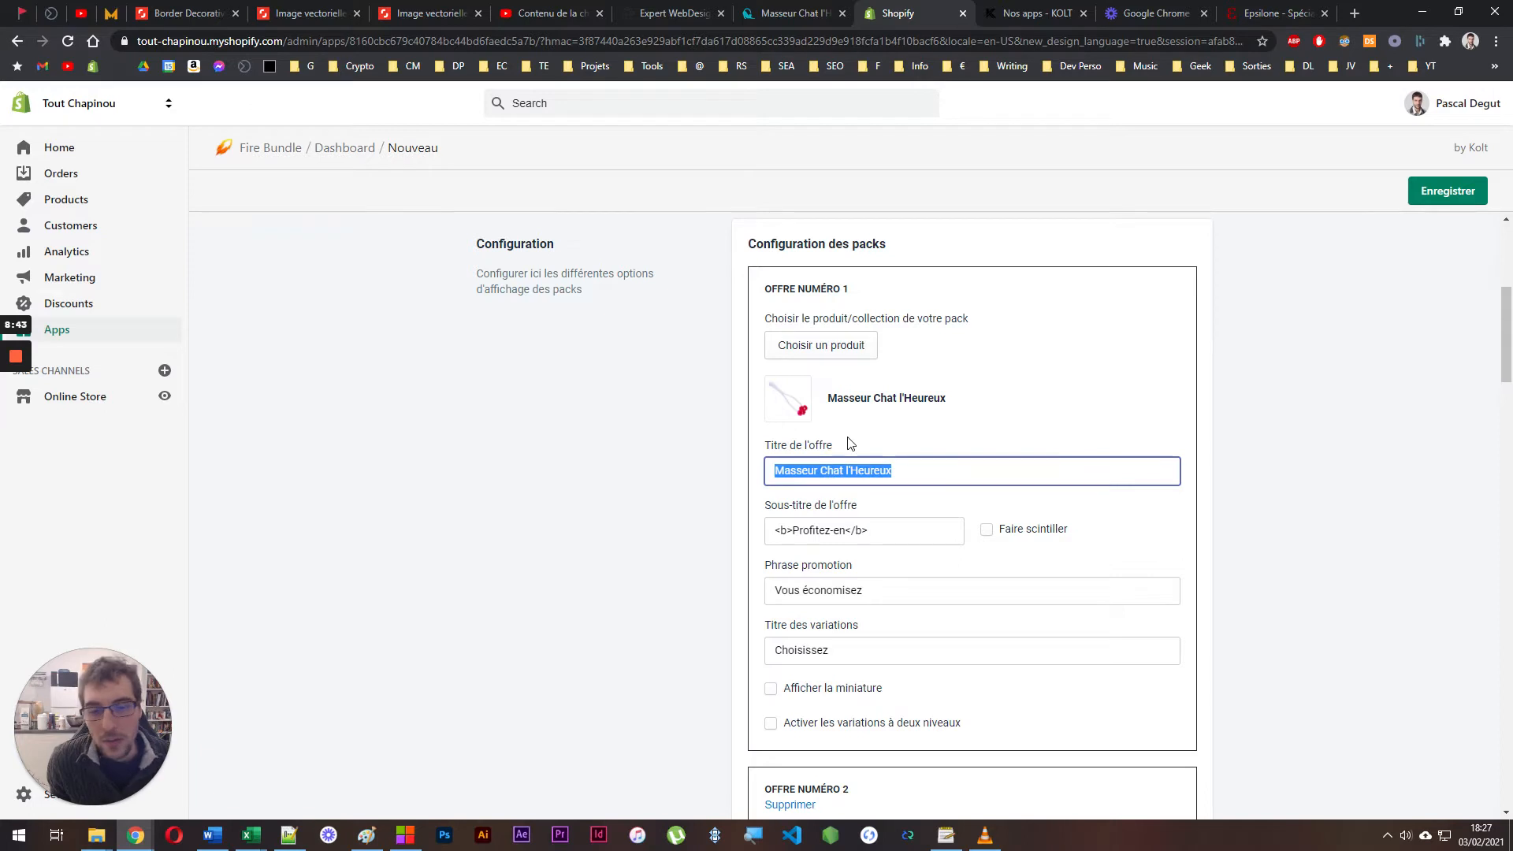
pyautogui.tripleClick(877, 403)
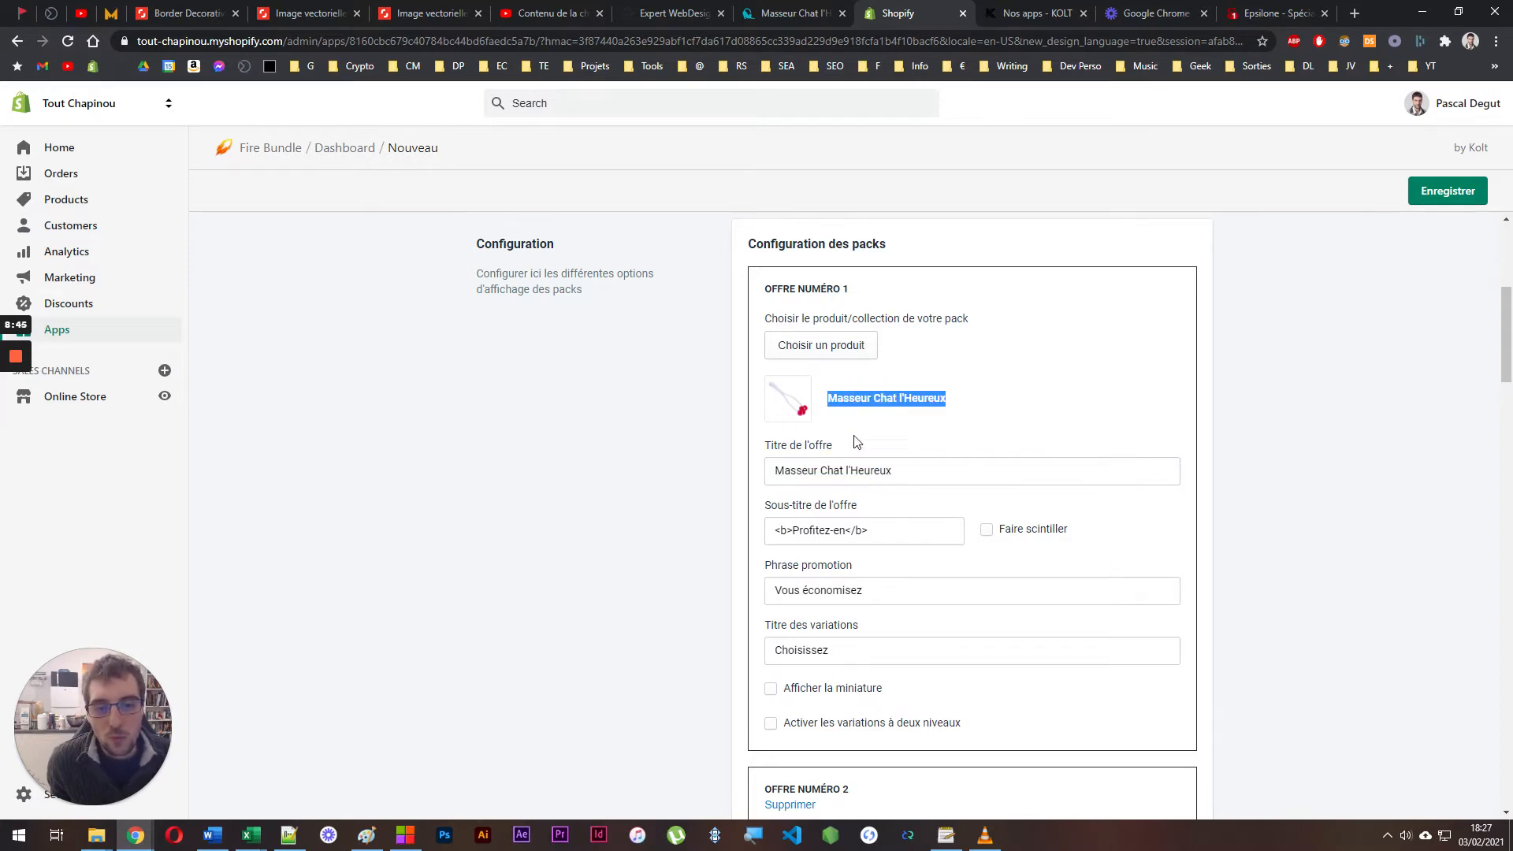
pyautogui.tripleClick(830, 470)
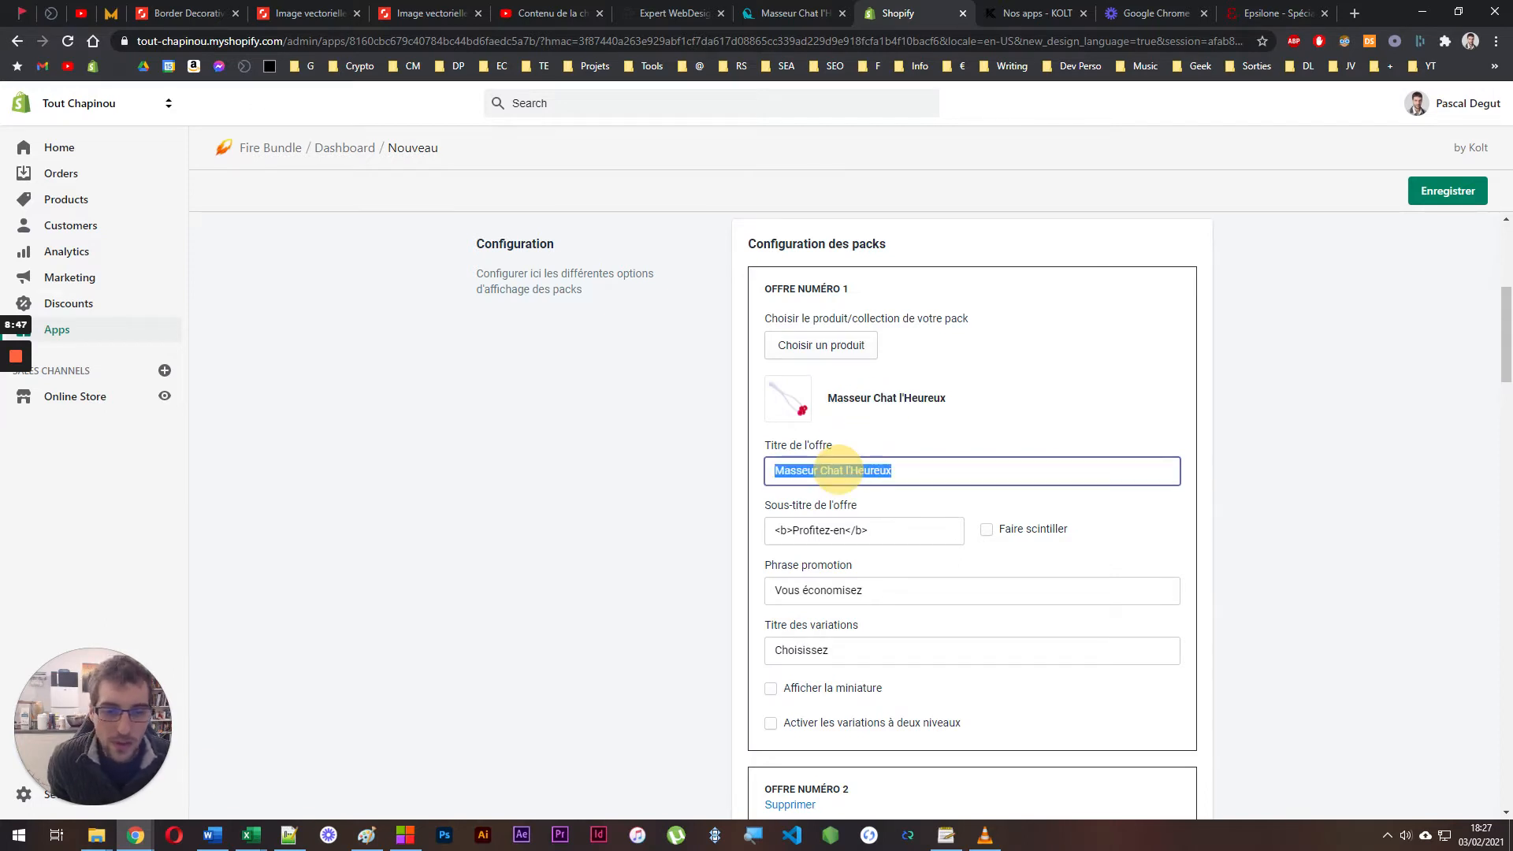
# Examine offer number 2 in the pack configuration, highlighting its Pack x2 product name and offer title
pyautogui.scroll(-5, 818, 486)
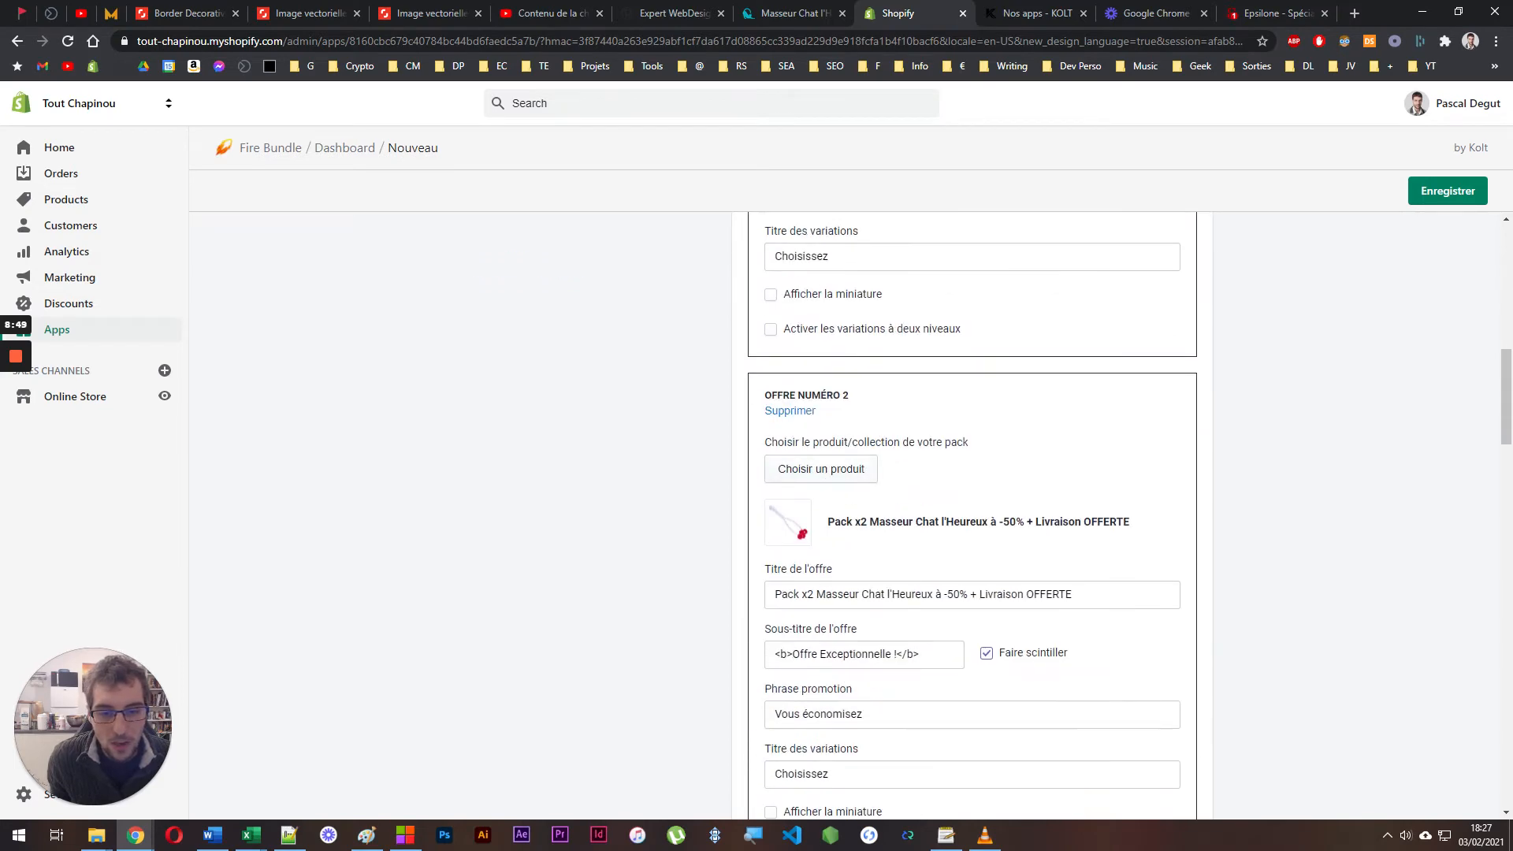
pyautogui.tripleClick(899, 594)
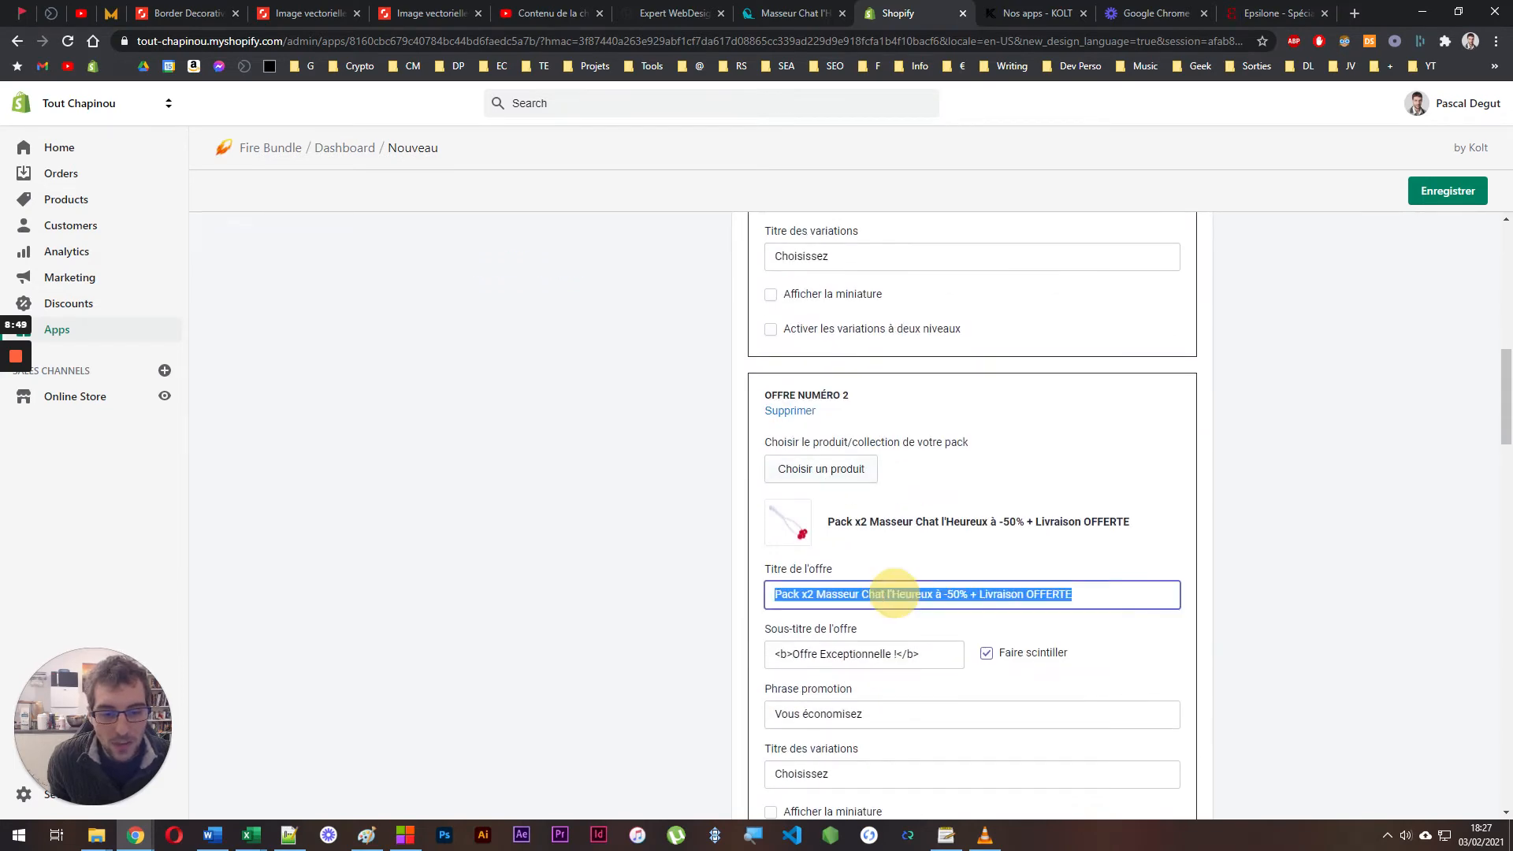
pyautogui.tripleClick(1112, 511)
pyautogui.click(886, 596)
pyautogui.tripleClick(886, 596)
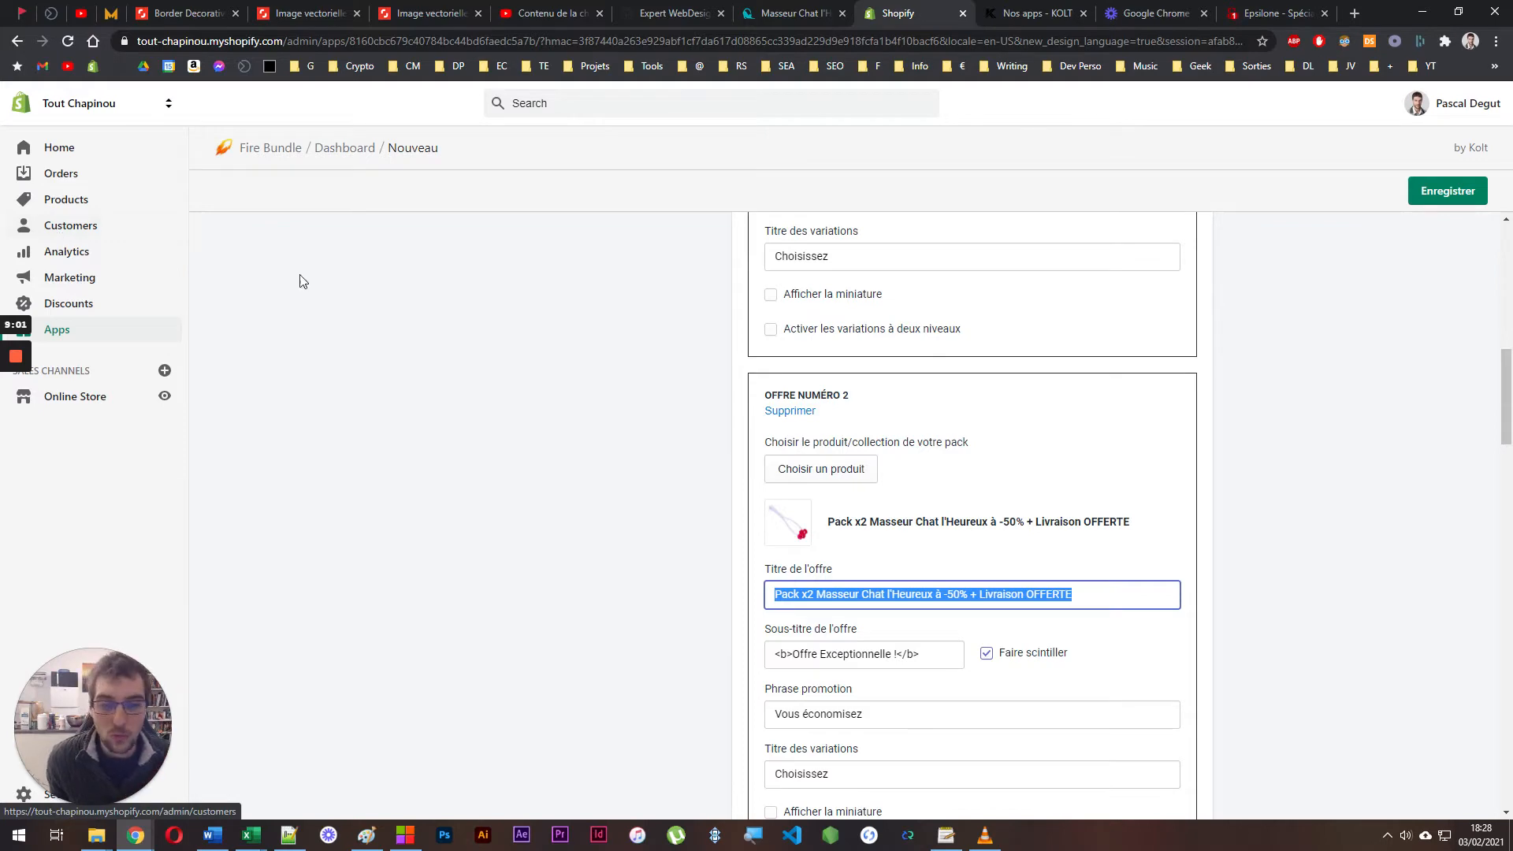
# Compare the subtitle settings of the two offers, highlighting offer number 1's bold-tagged subtitle
pyautogui.scroll(8, 500, 425)
pyautogui.scroll(-4, 749, 461)
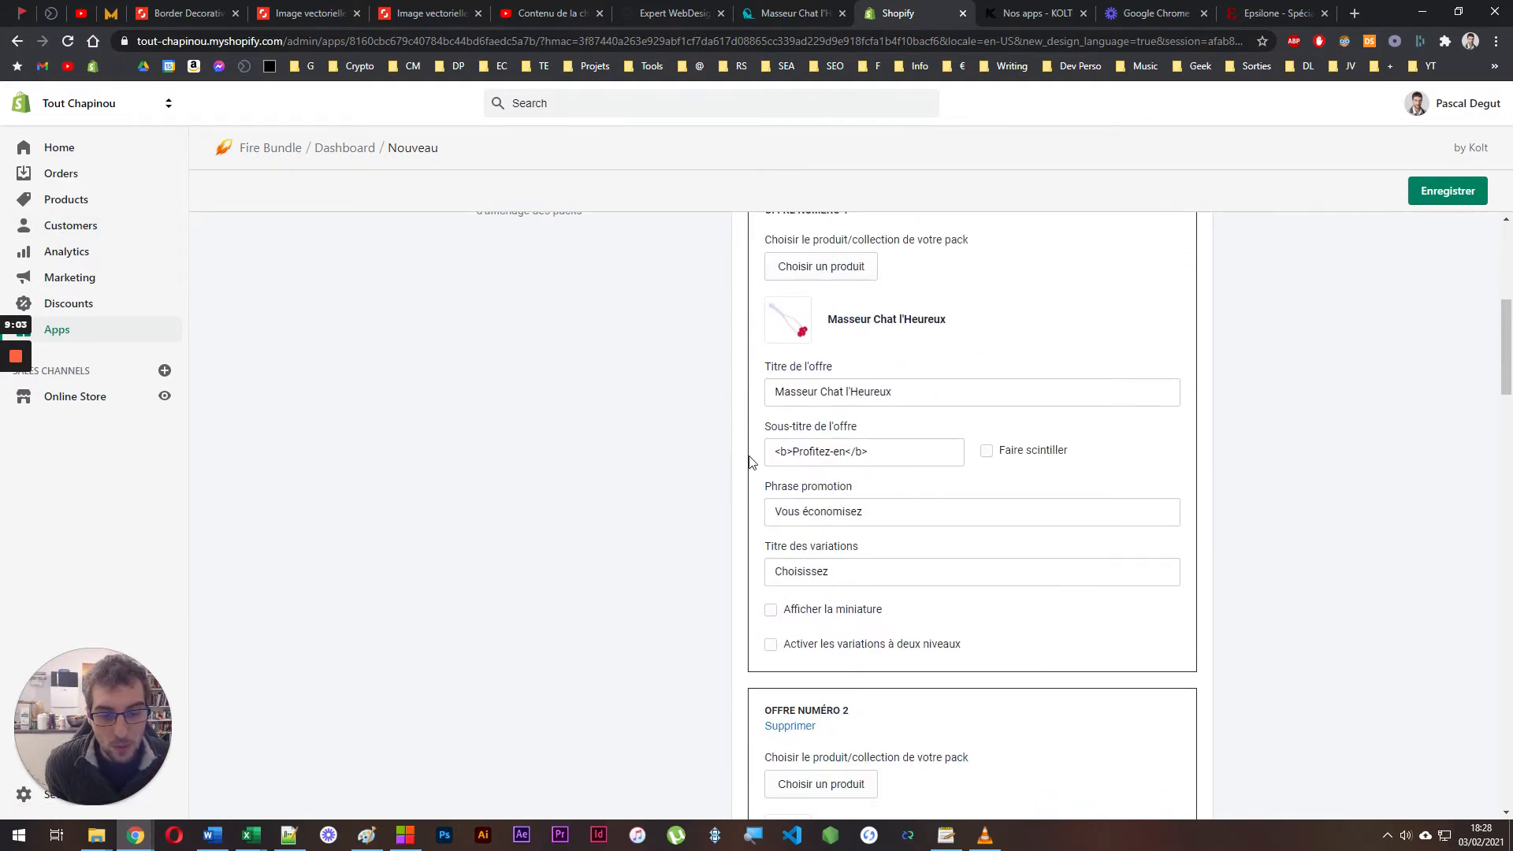
pyautogui.scroll(-1, 752, 462)
pyautogui.scroll(-5, 536, 463)
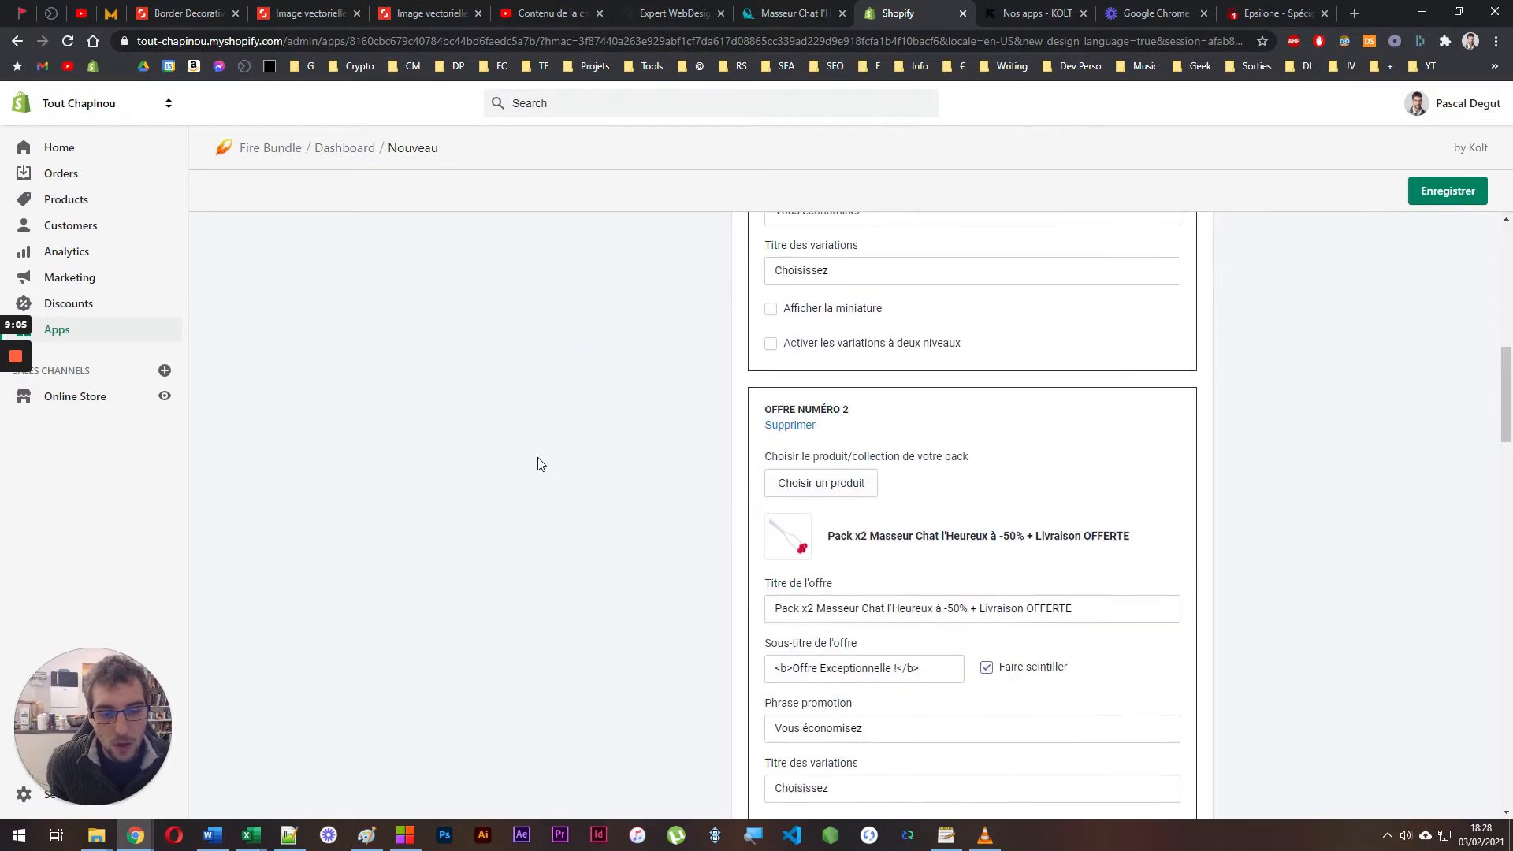
pyautogui.scroll(6, 879, 442)
pyautogui.tripleClick(878, 441)
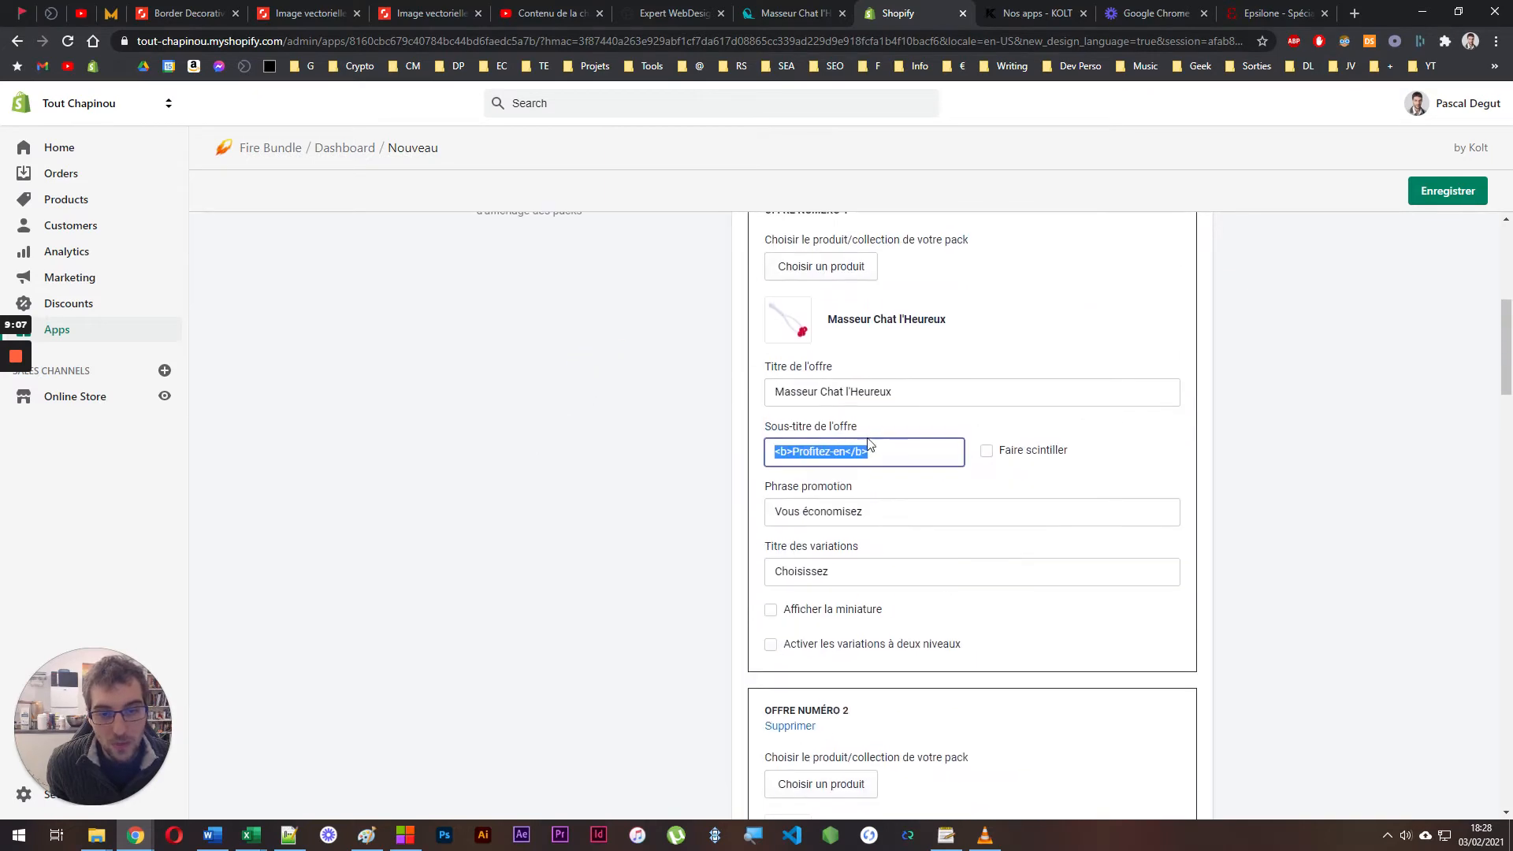
pyautogui.click(873, 449)
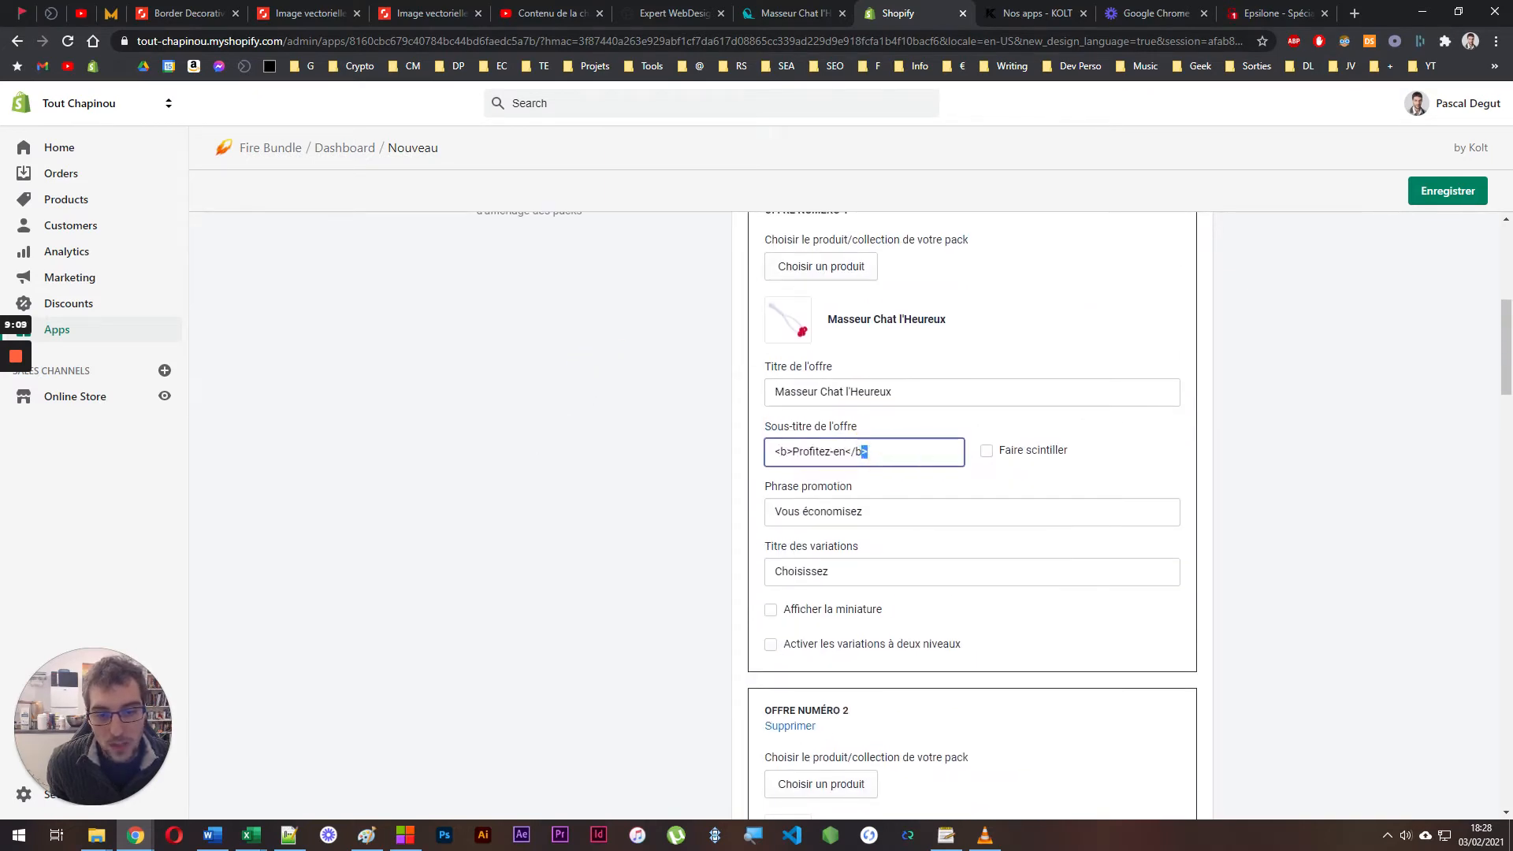
# Highlight the bold tags in offer number 1's subtitle and compare offer number 2's Faire scintiller option with its subtitle on the storefront
pyautogui.moveTo(774, 450); pyautogui.dragTo(792, 451)
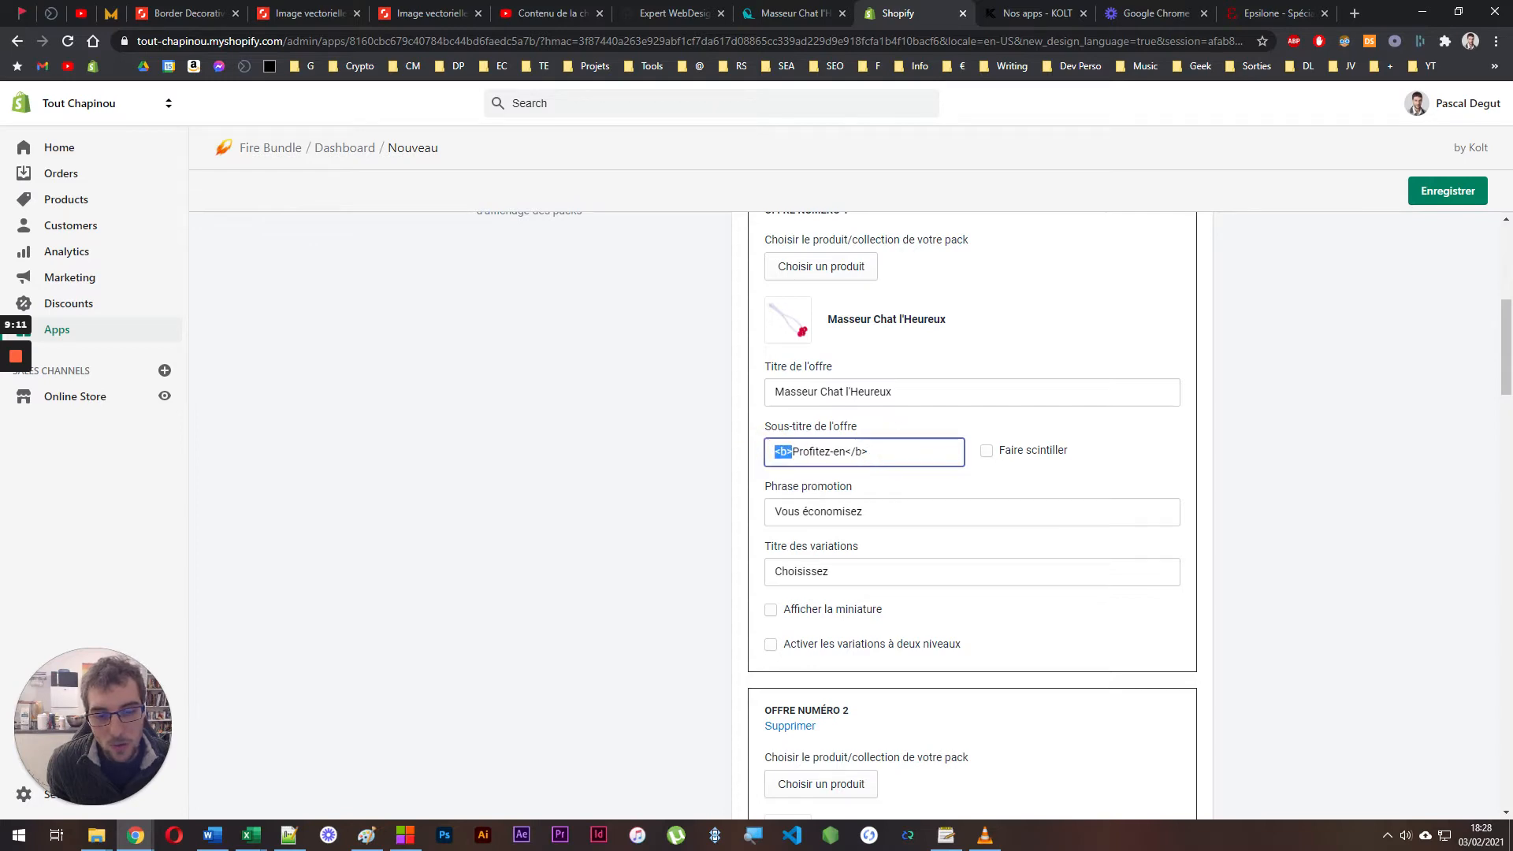
pyautogui.click(873, 450)
pyautogui.scroll(-5, 873, 451)
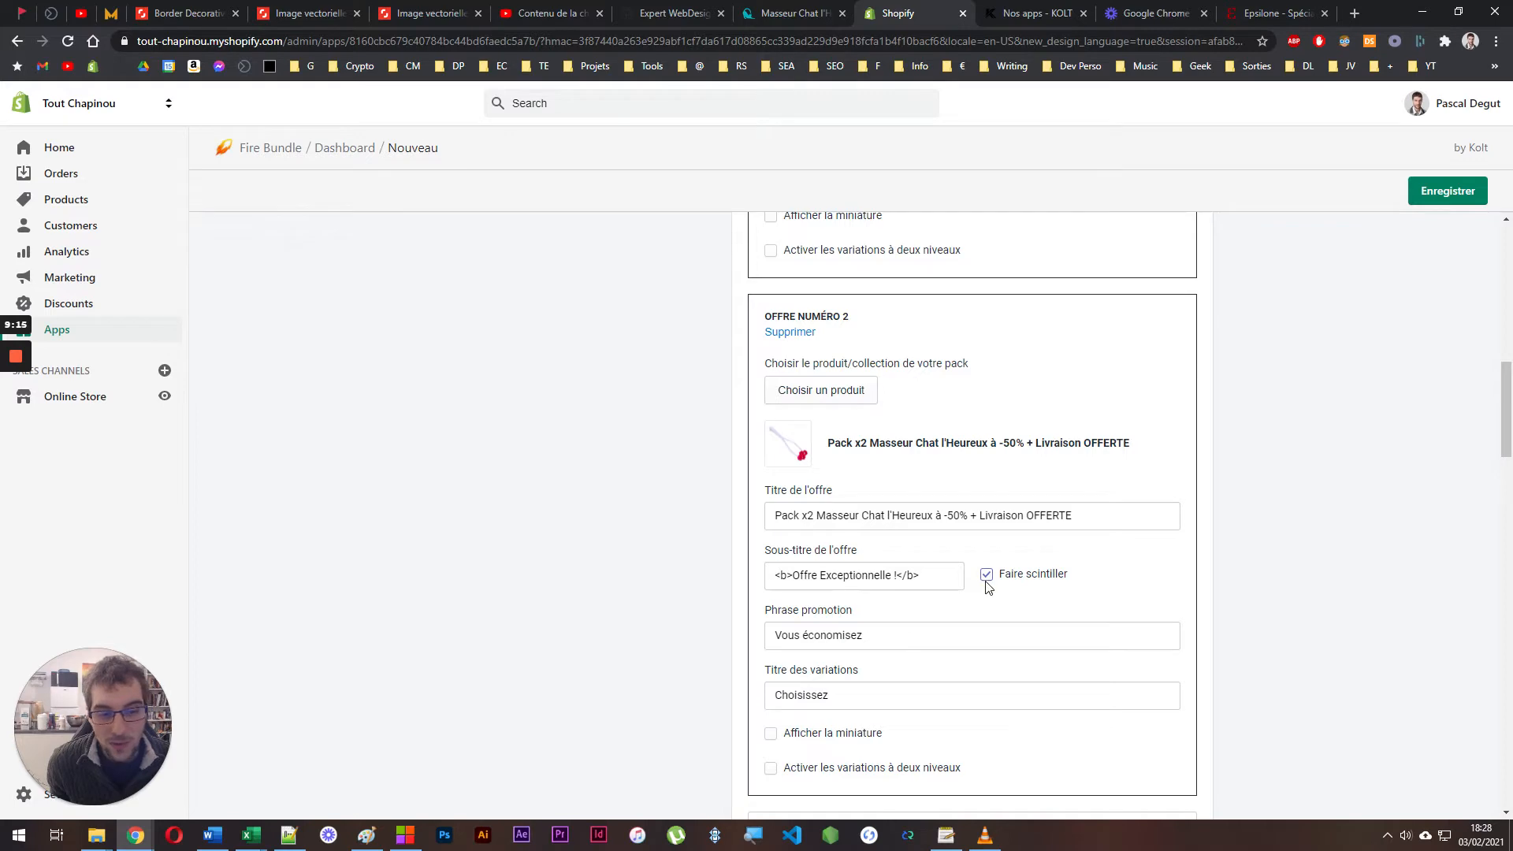
pyautogui.click(995, 13)
pyautogui.click(788, 14)
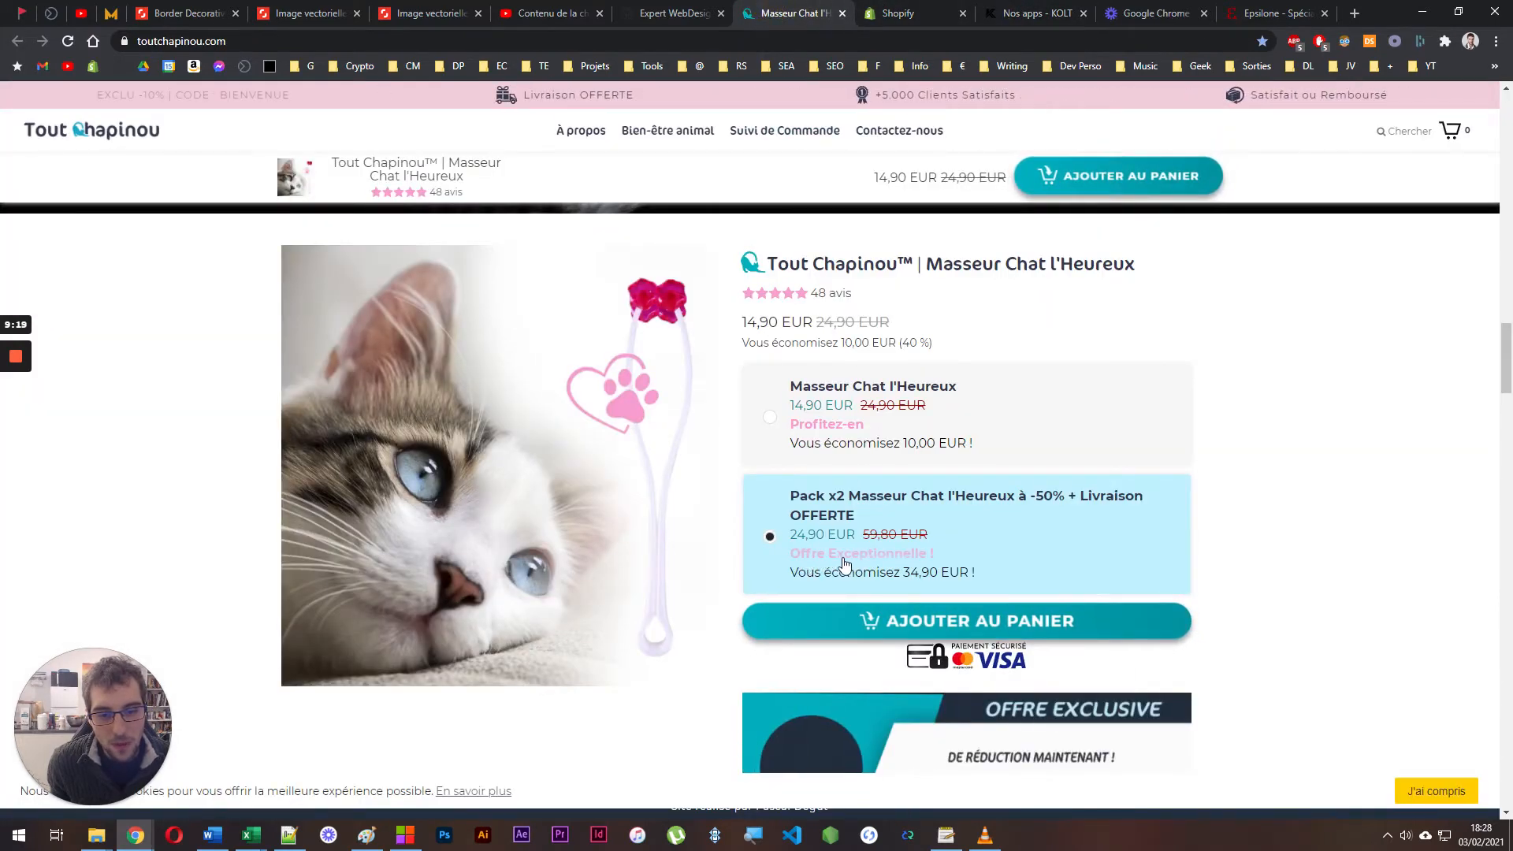
pyautogui.click(898, 13)
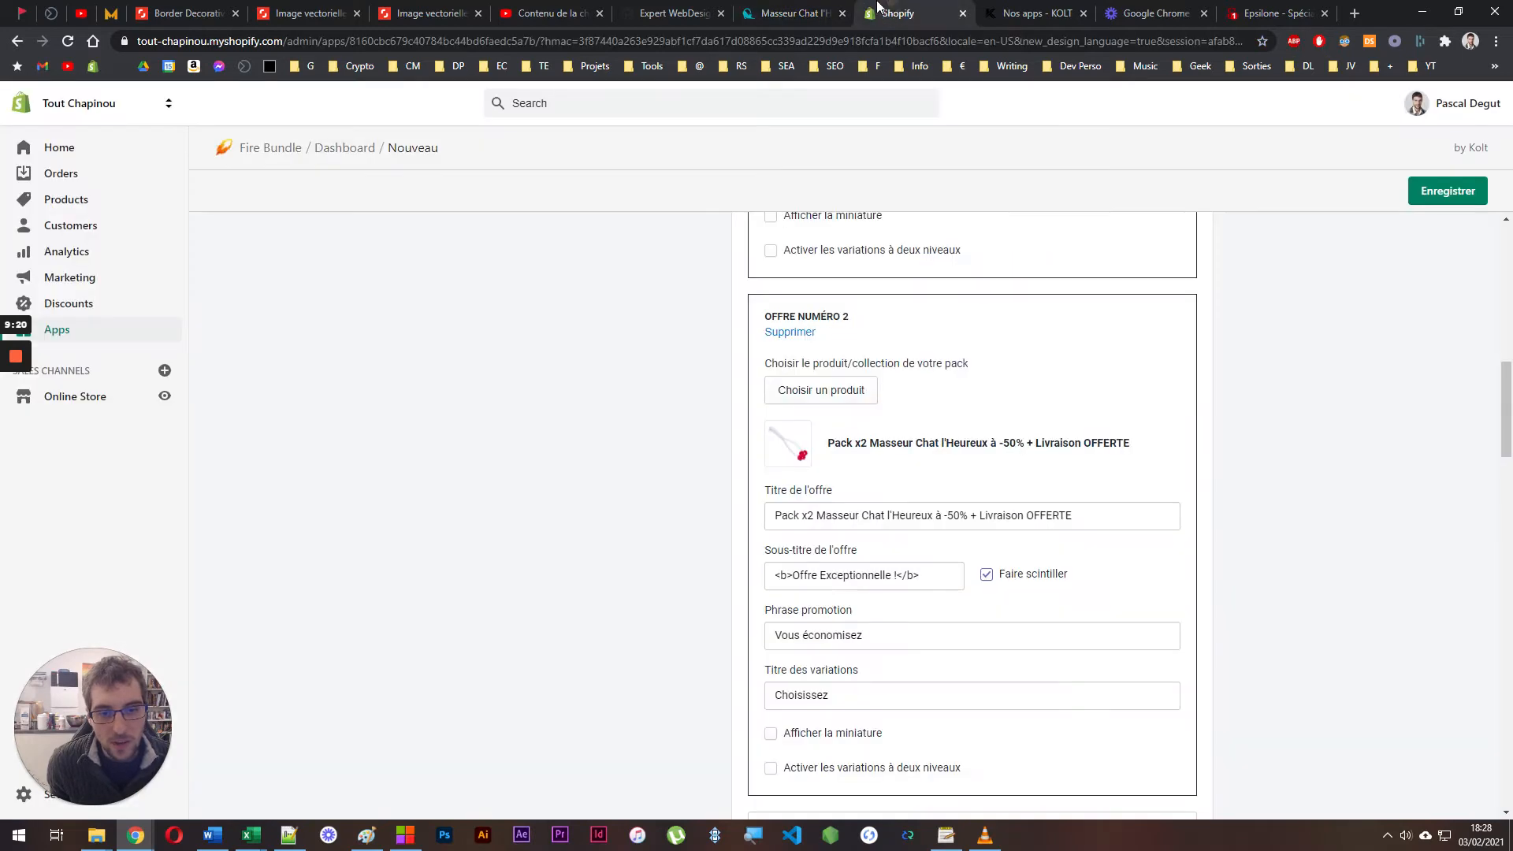
# Highlight offer number 1's promotion phrase and variation title, and review the remaining options of both offers
pyautogui.scroll(-2, 685, 367)
pyautogui.scroll(4, 683, 410)
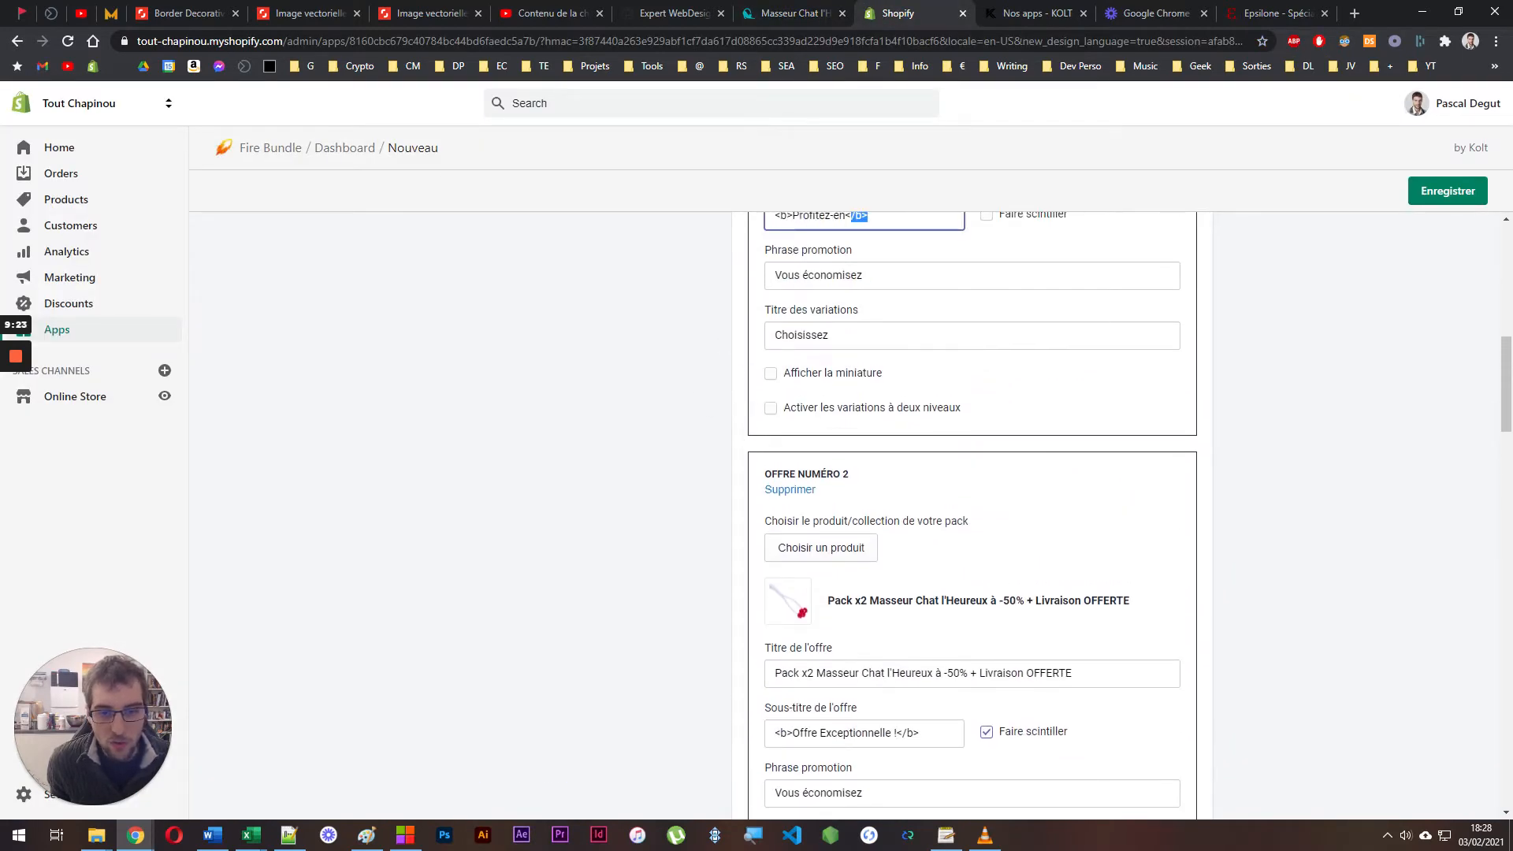
pyautogui.moveTo(865, 275); pyautogui.dragTo(760, 260)
pyautogui.moveTo(832, 335); pyautogui.dragTo(736, 331)
pyautogui.click(657, 337)
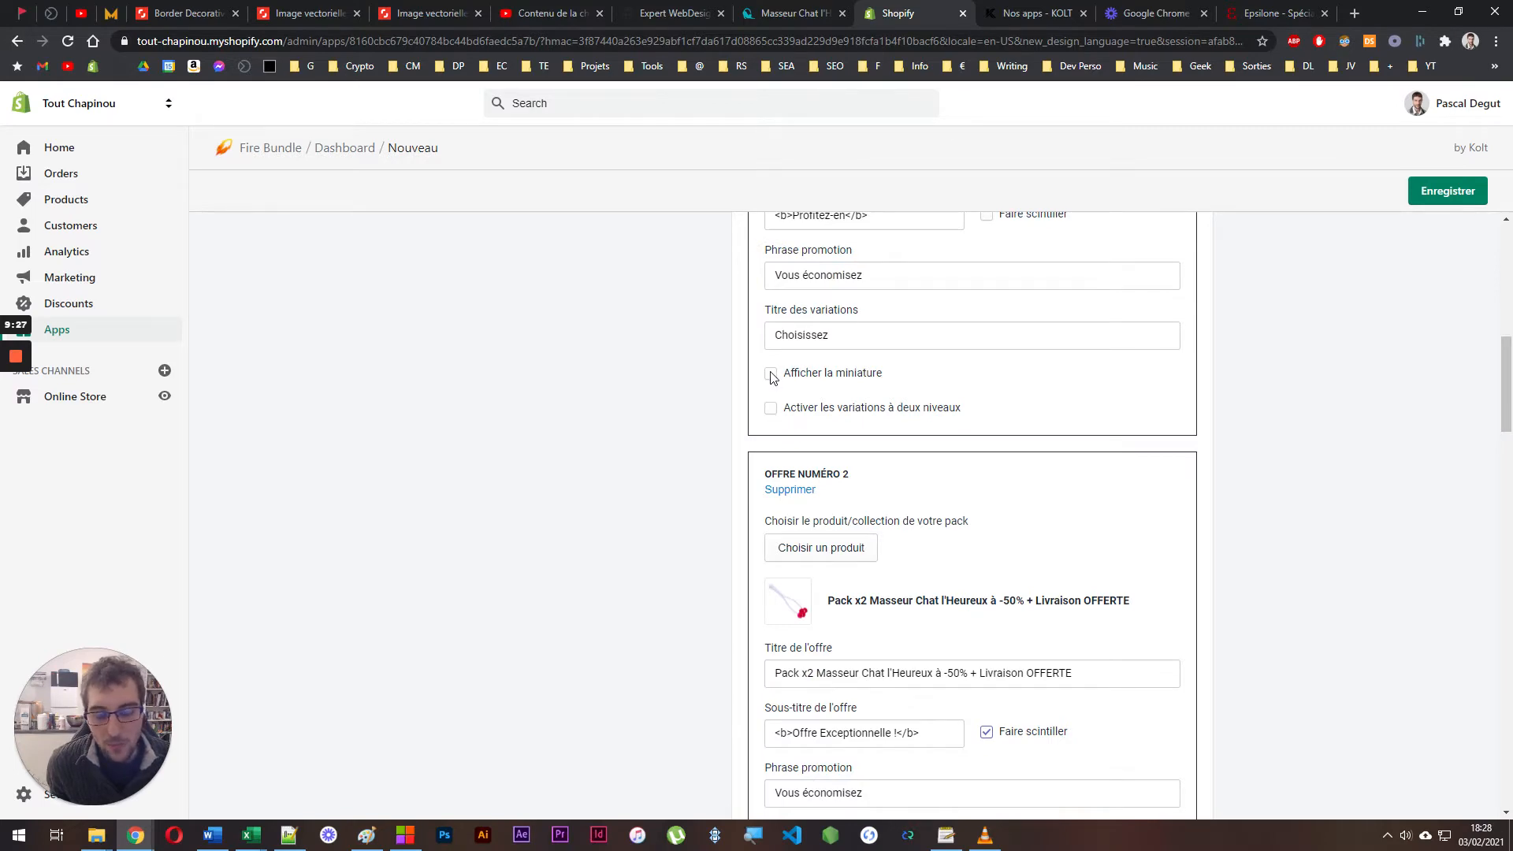
pyautogui.scroll(-6, 709, 417)
pyautogui.scroll(5, 654, 463)
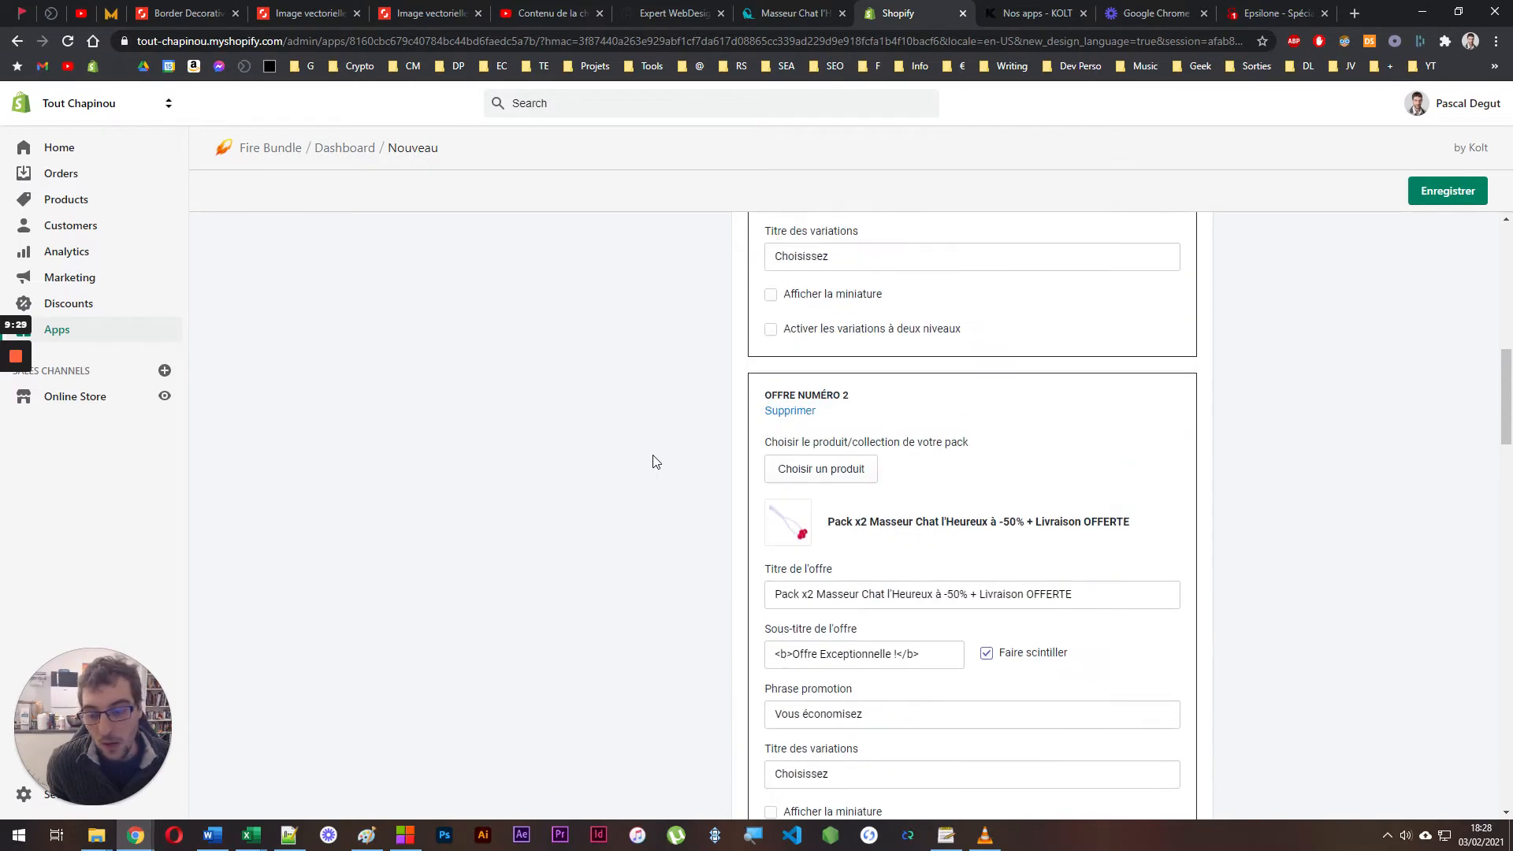
# Switch to the storefront product page and compare the single and Pack x2 offers by selecting each one, highlighting "Pack x2"
pyautogui.click(981, 6)
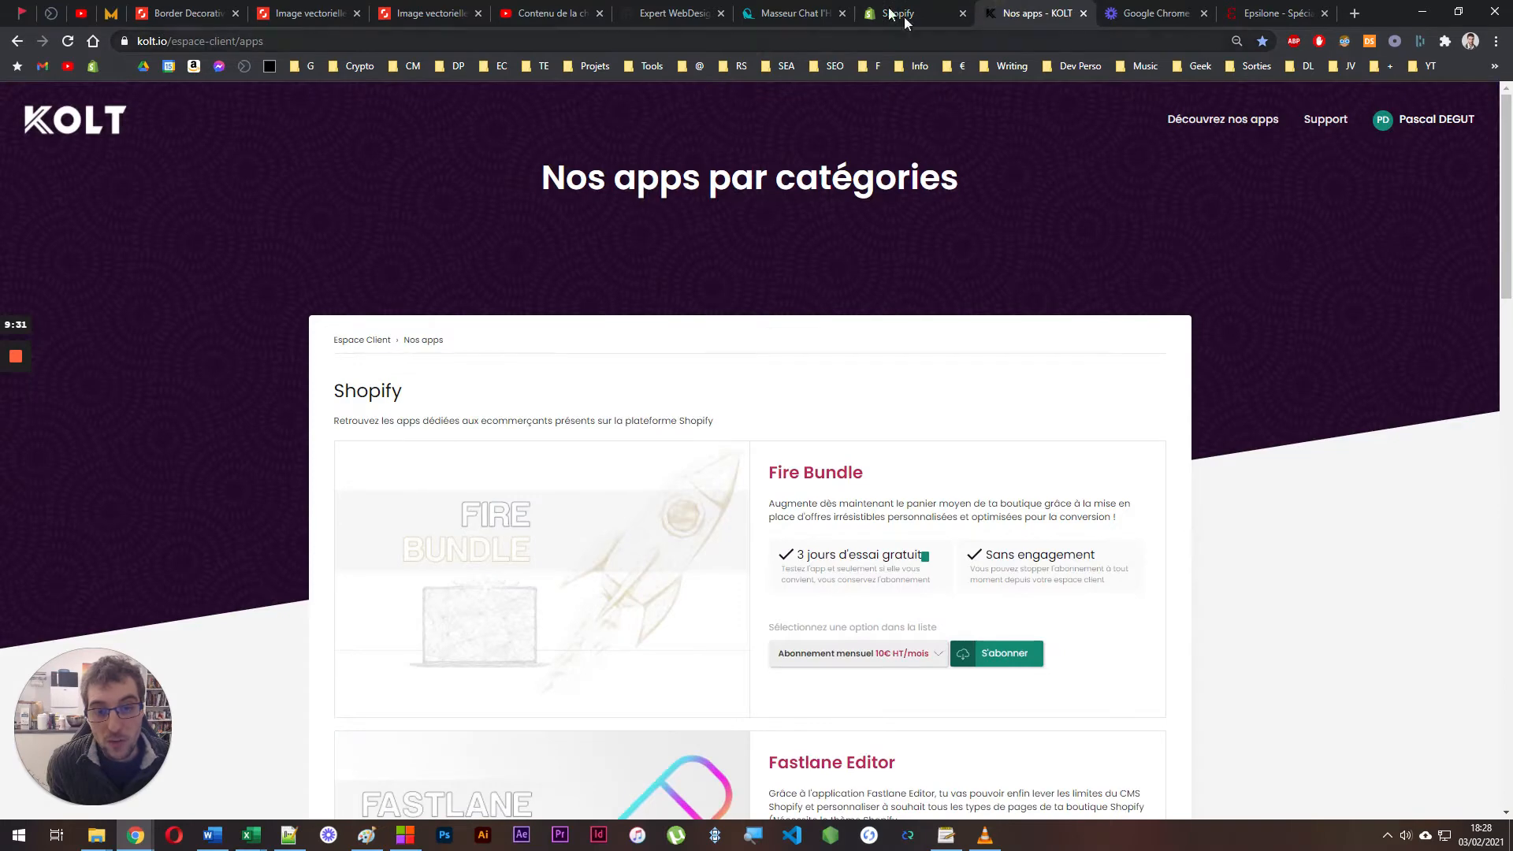
pyautogui.click(796, 12)
pyautogui.click(788, 415)
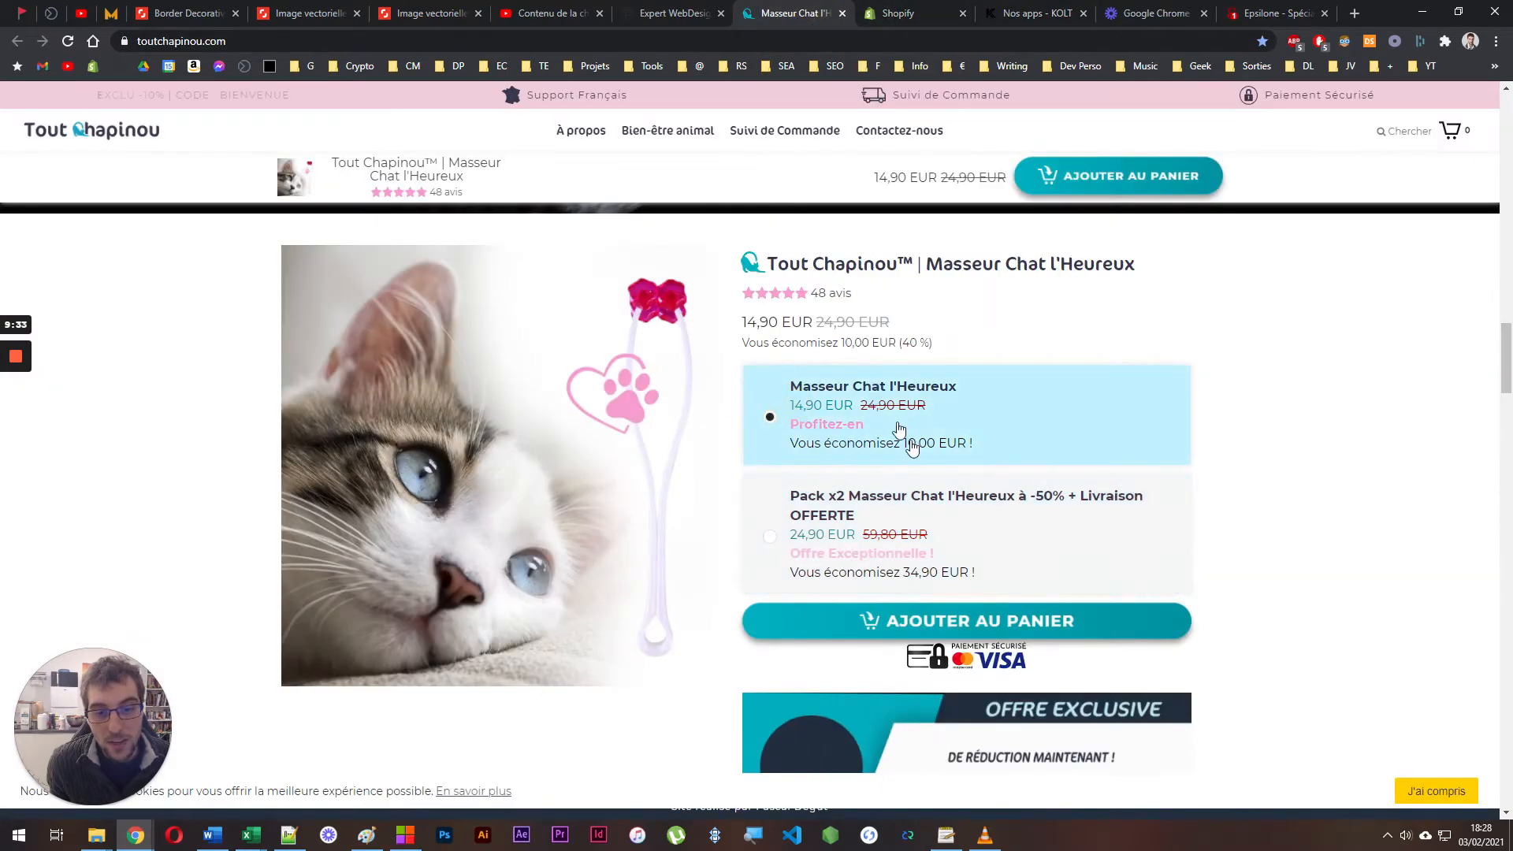
pyautogui.click(827, 542)
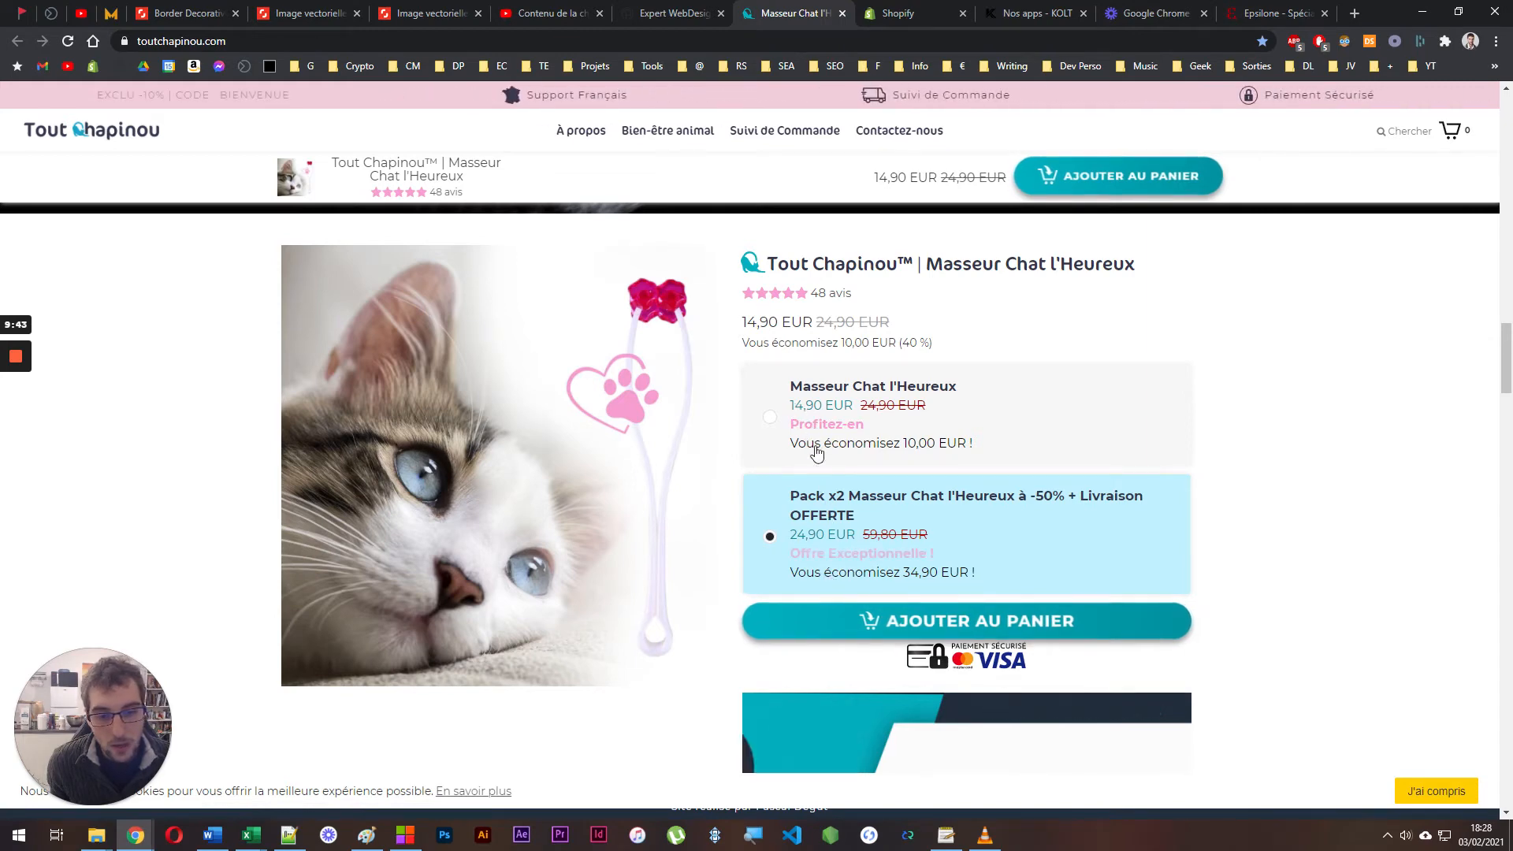
pyautogui.moveTo(790, 495); pyautogui.dragTo(845, 499)
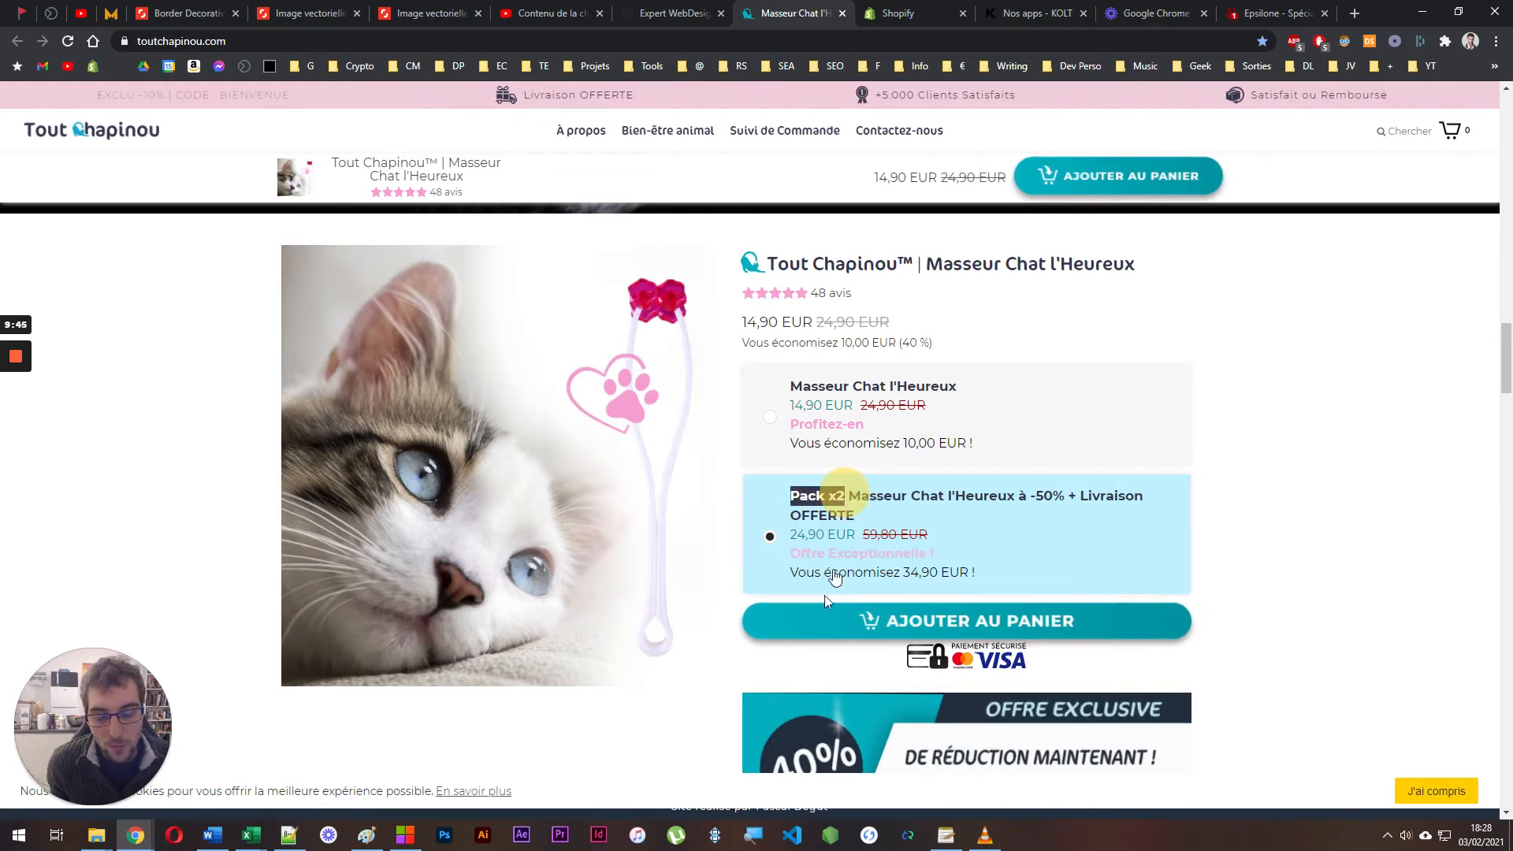
pyautogui.click(832, 399)
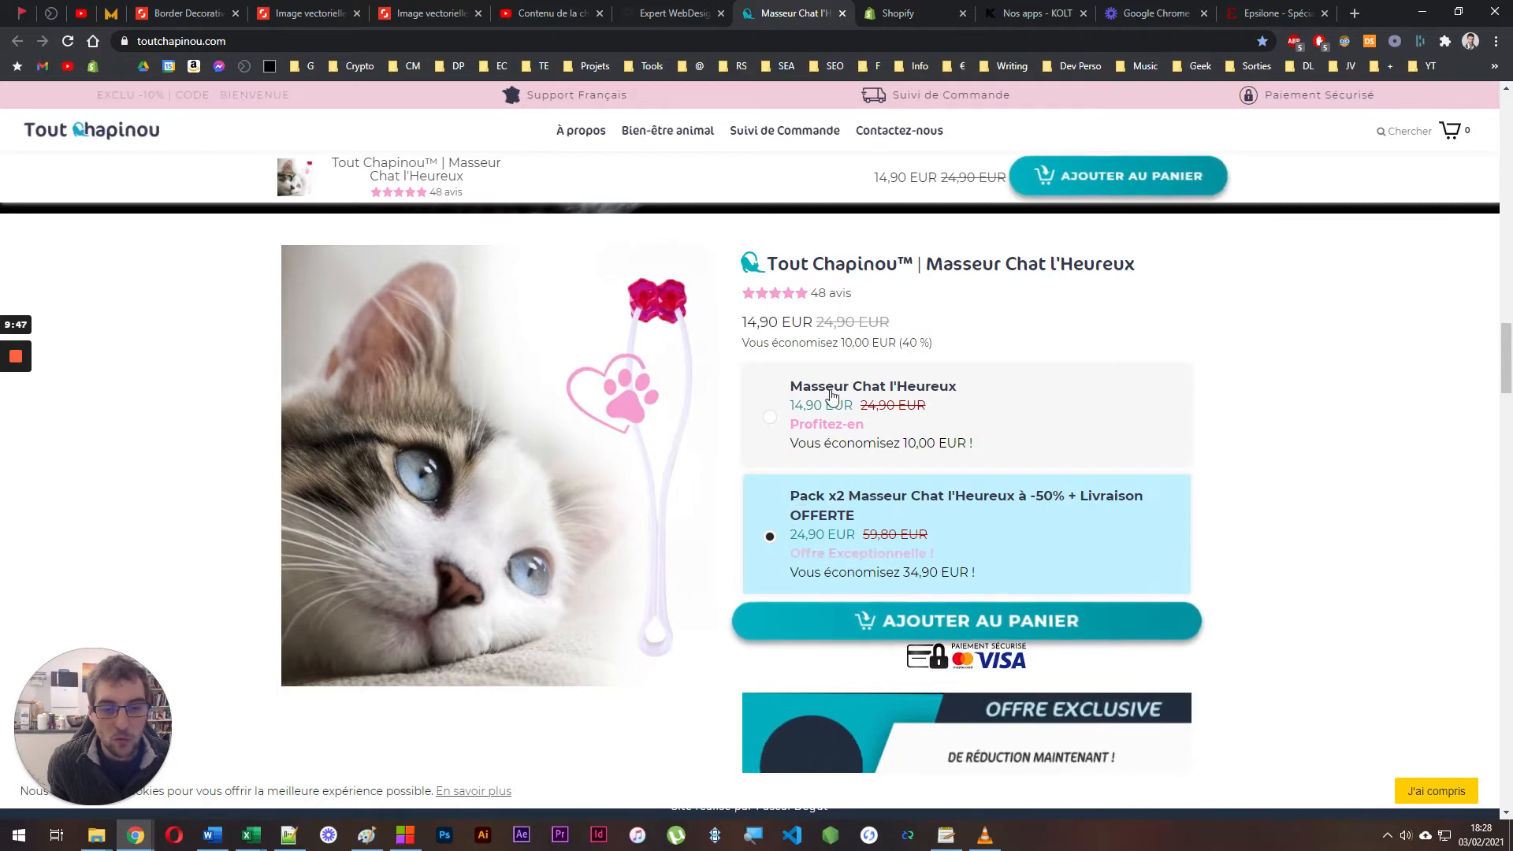
pyautogui.click(871, 501)
pyautogui.click(868, 453)
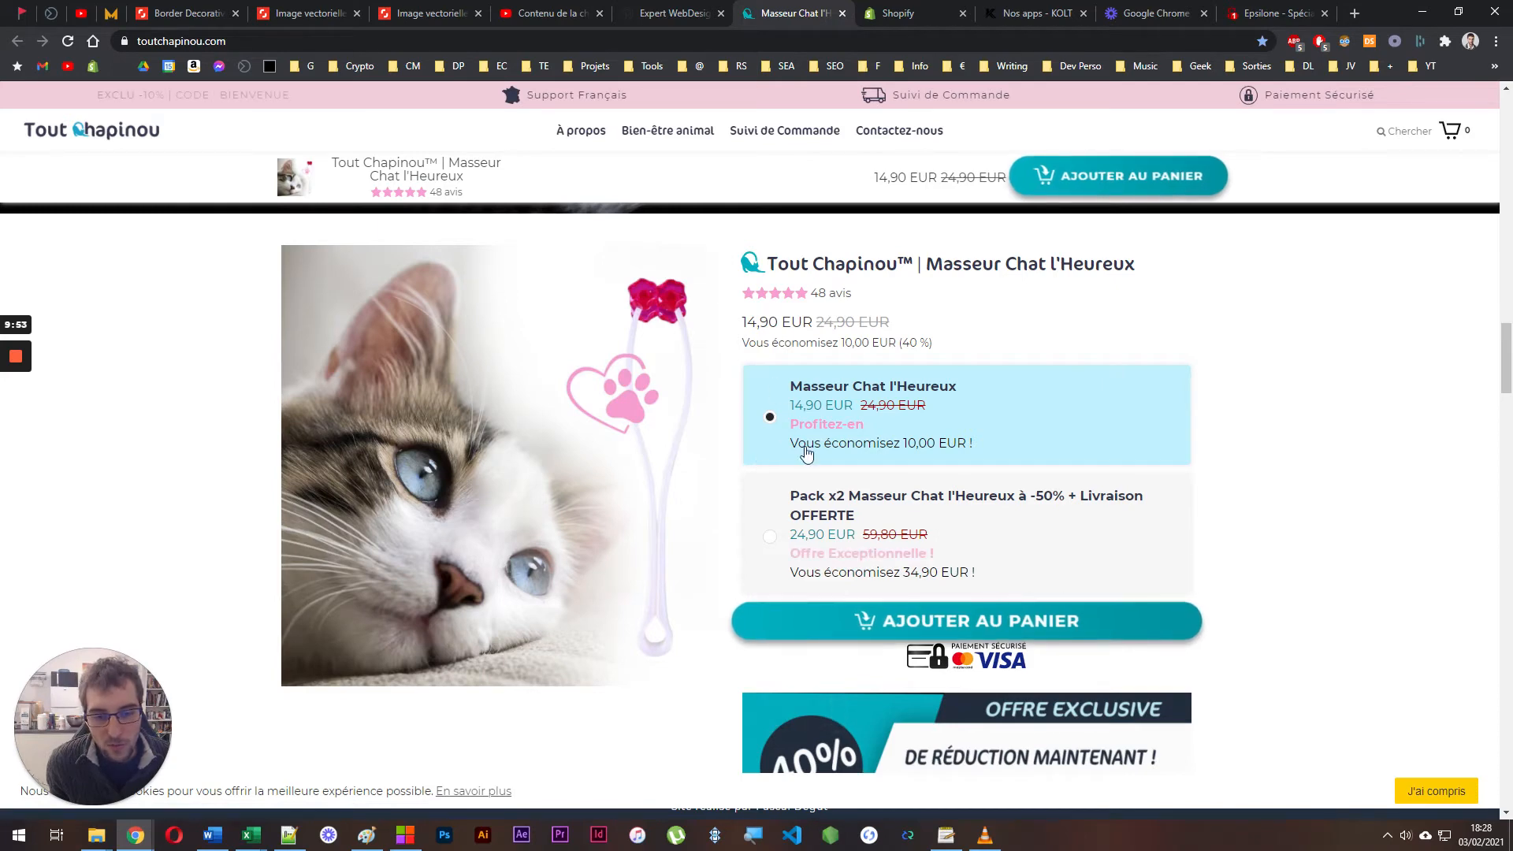
# Return to the Fire Bundle configuration and review both offers and the Personnalisation settings for the box, selection button, images and title
pyautogui.click(924, 7)
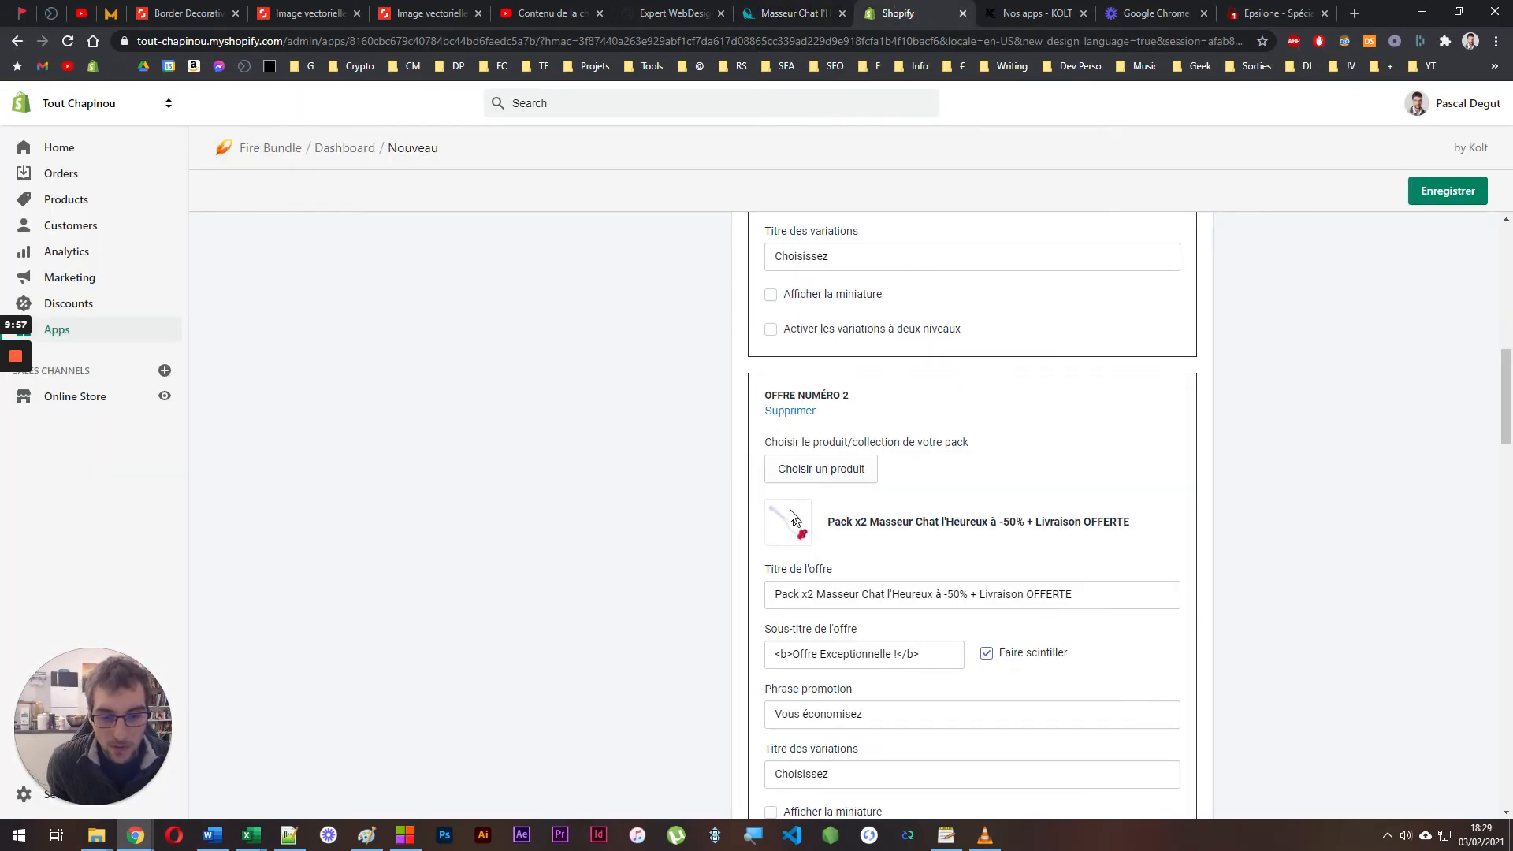
pyautogui.scroll(4, 785, 504)
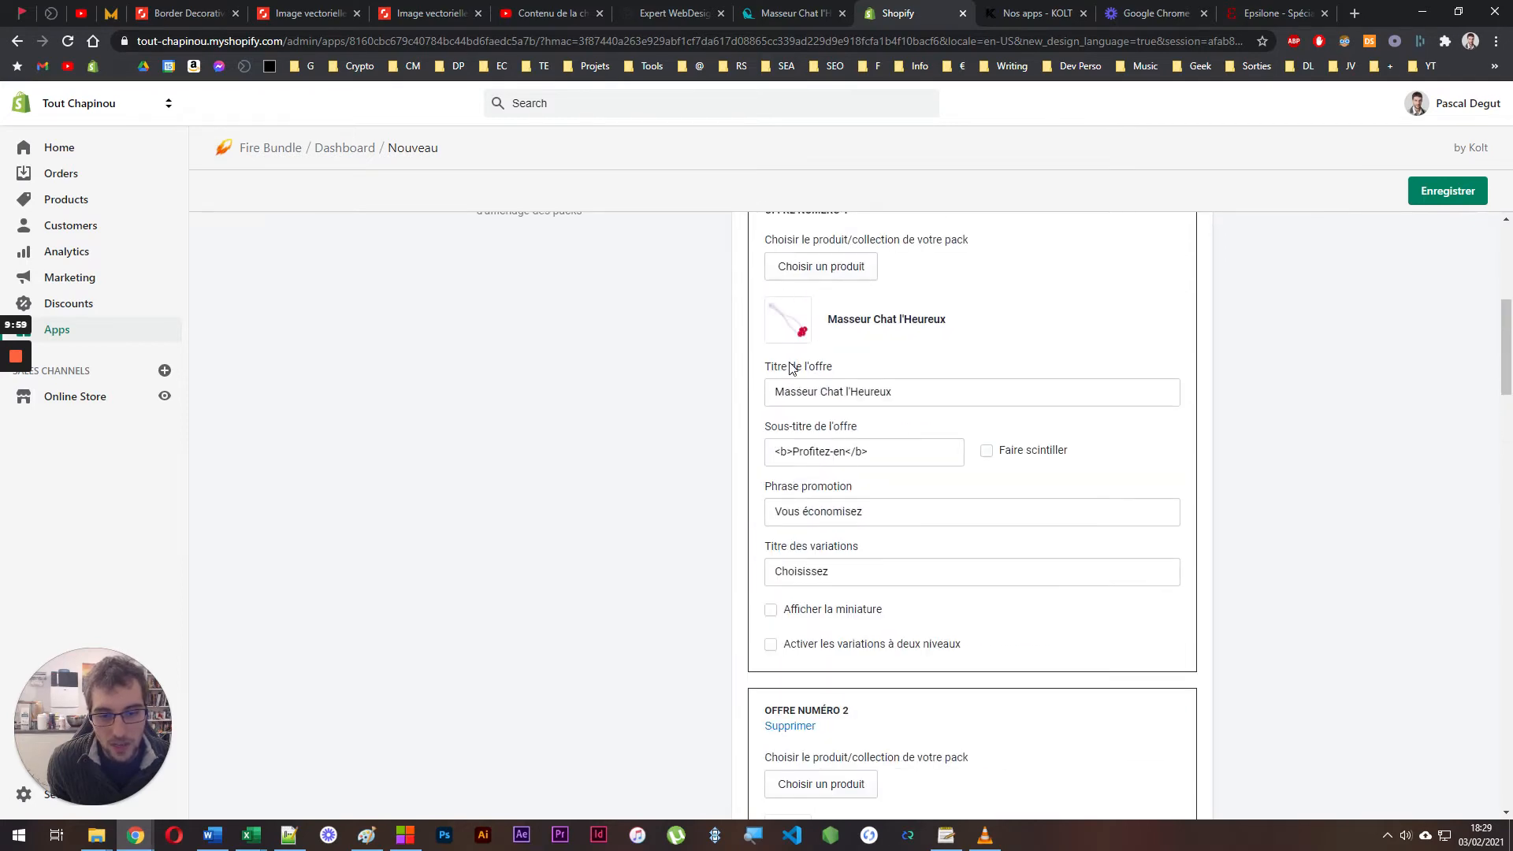
pyautogui.scroll(-8, 750, 479)
pyautogui.scroll(-4, 744, 511)
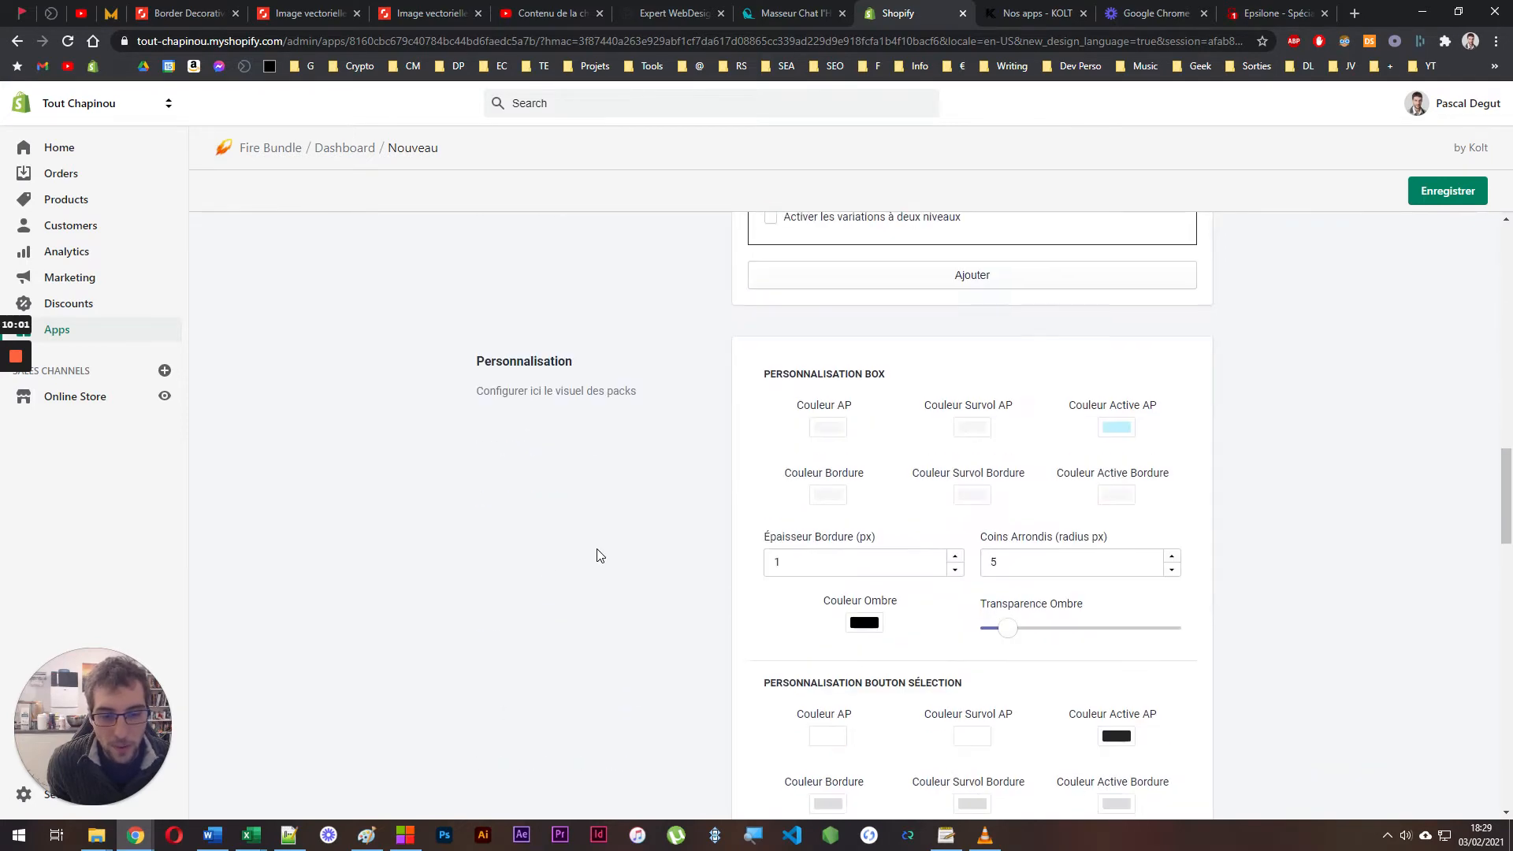
pyautogui.scroll(-5, 560, 483)
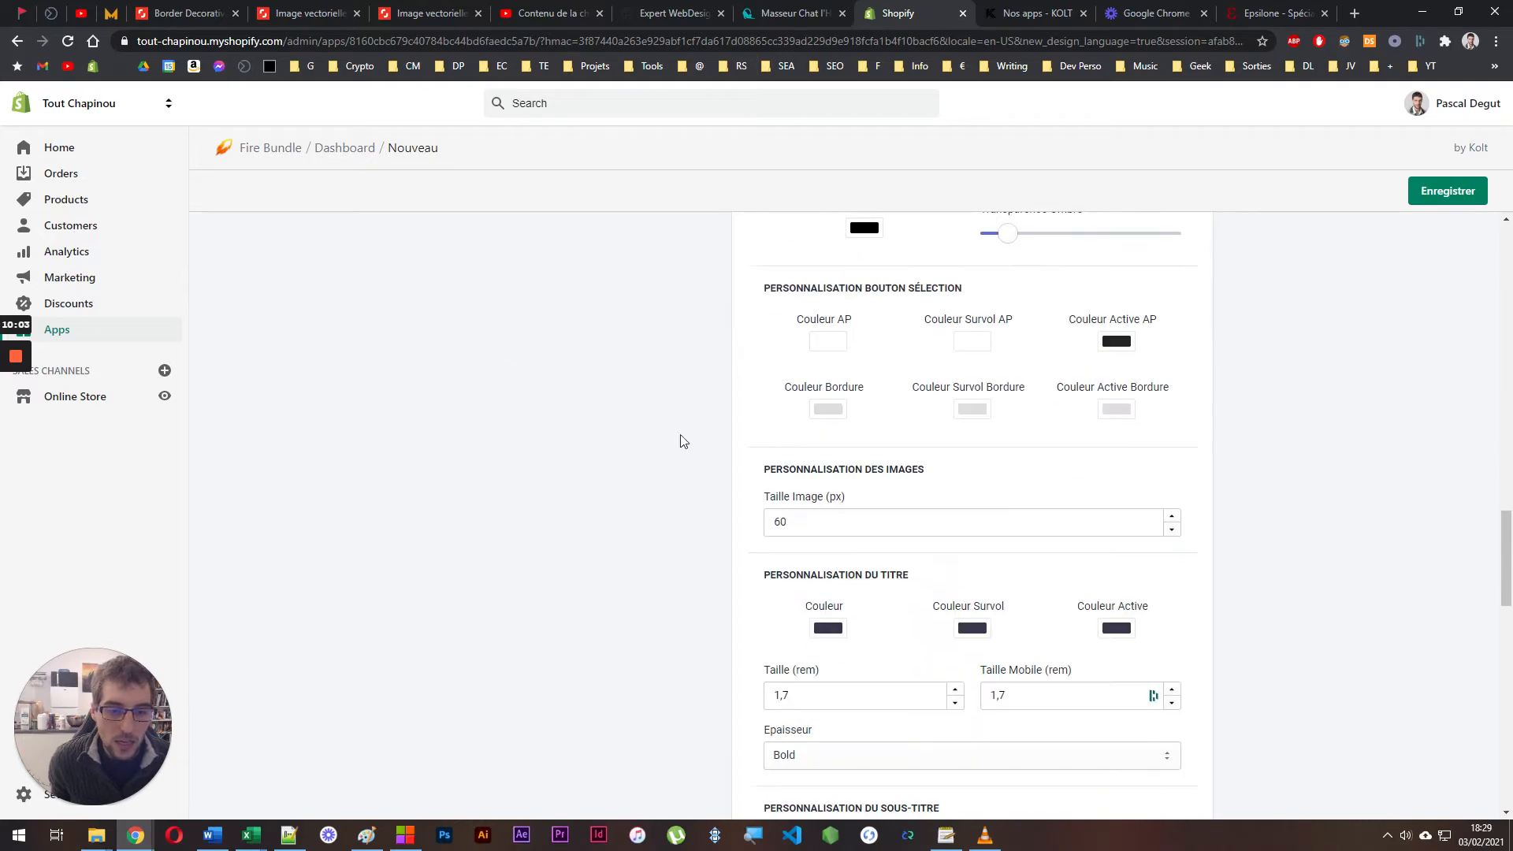
pyautogui.scroll(5, 682, 439)
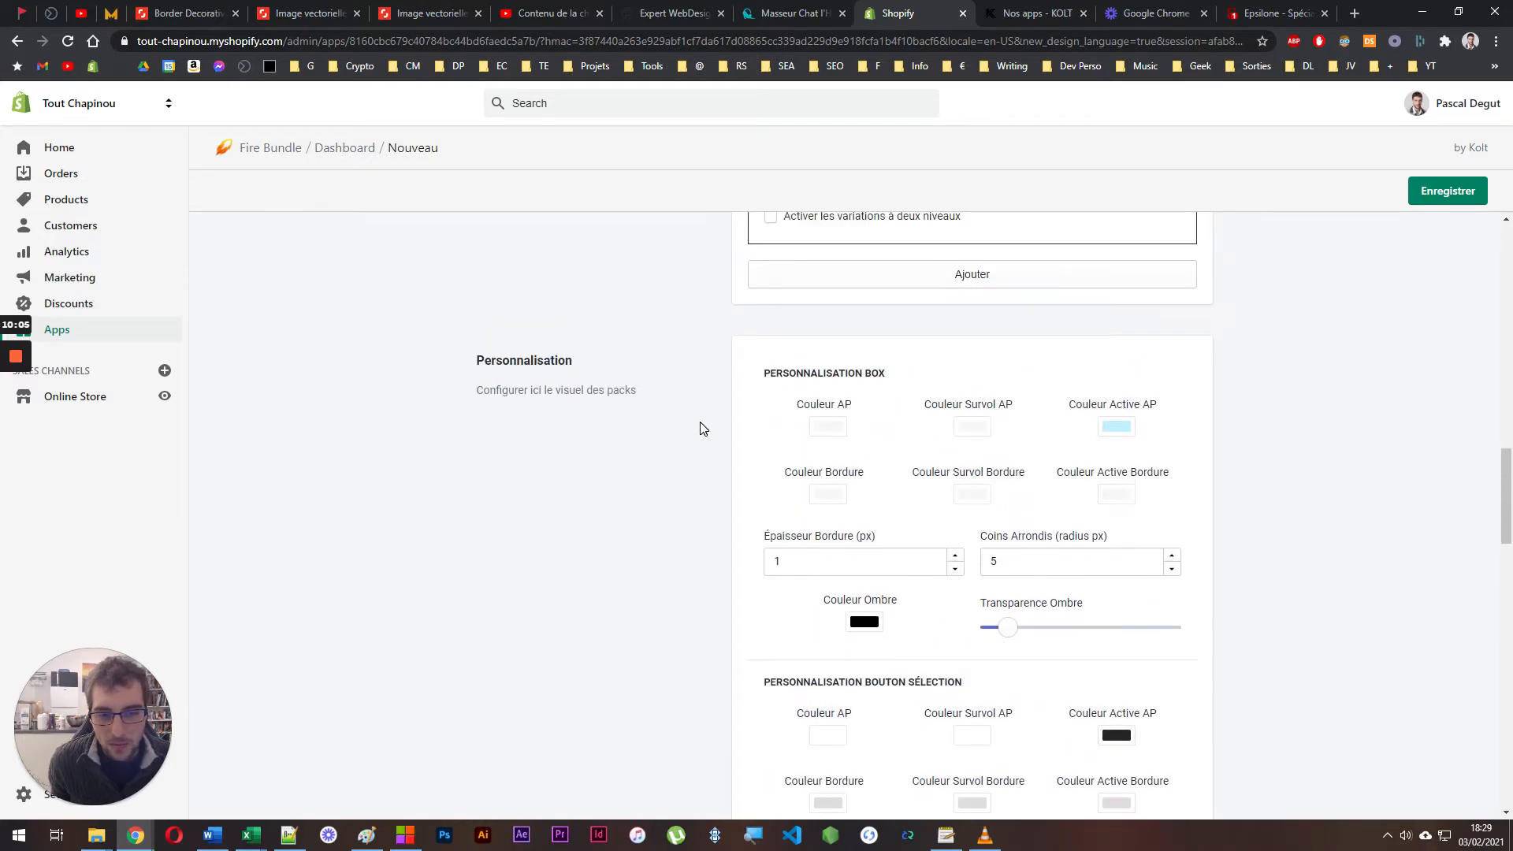
# View the offer boxes on the storefront product page, alternating the selection between the Pack x2 and single offers
pyautogui.click(793, 9)
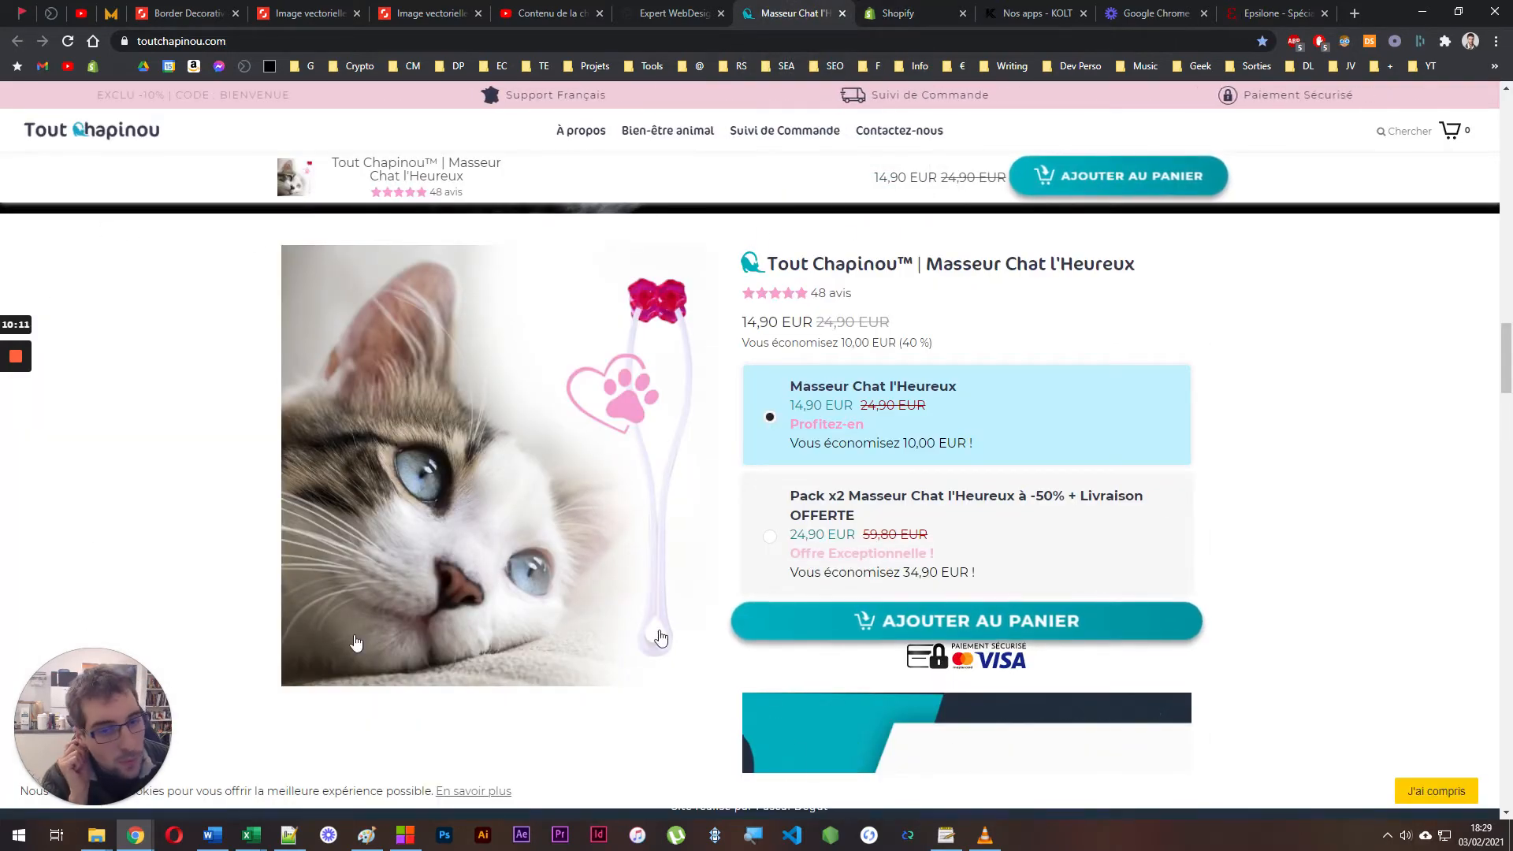
pyautogui.scroll(-3, 1344, 333)
pyautogui.scroll(2, 1344, 336)
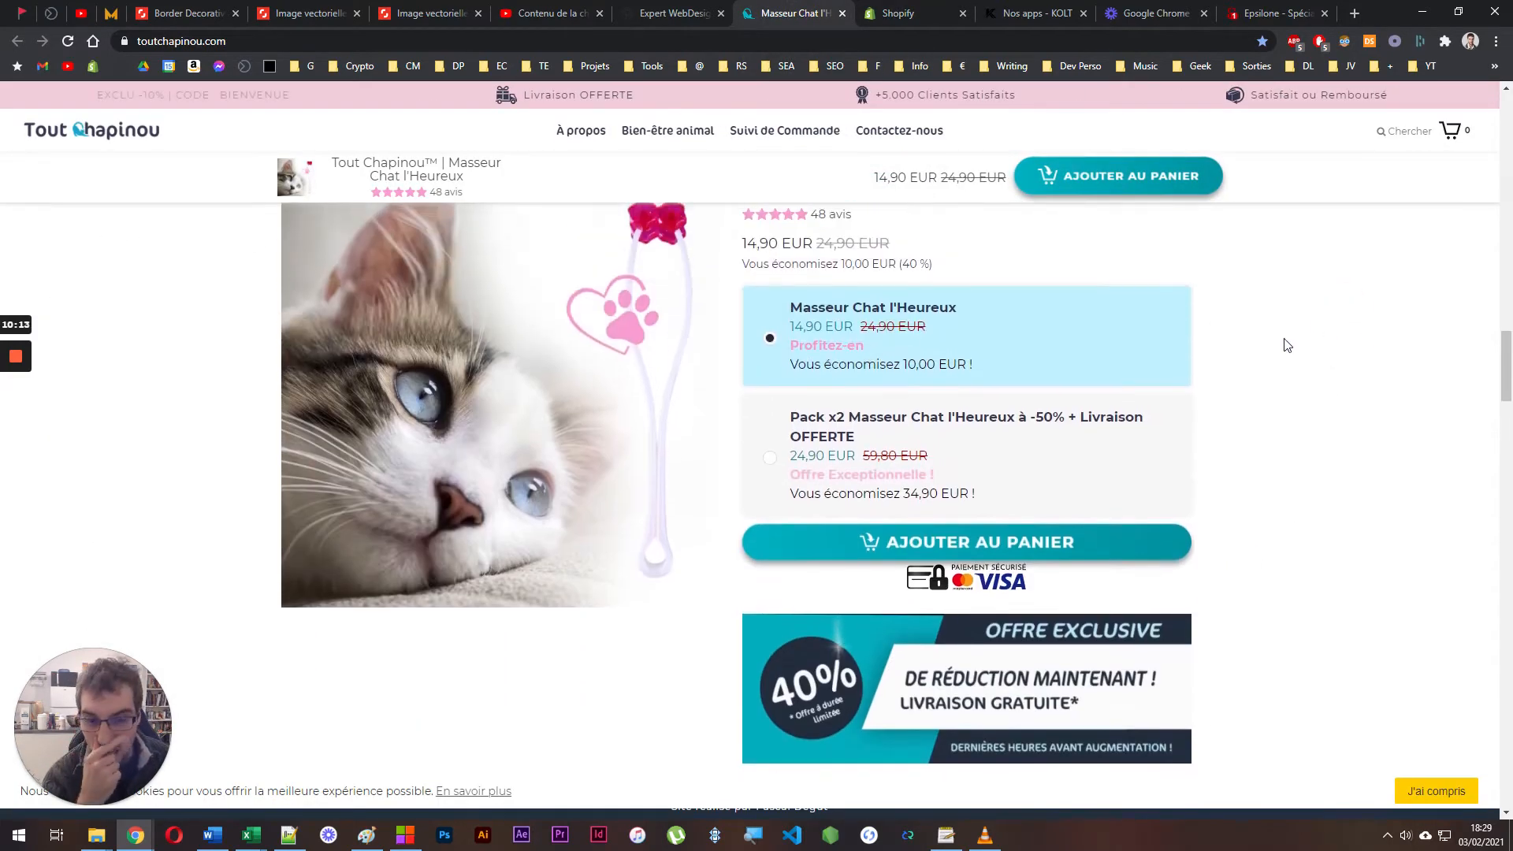
pyautogui.click(1142, 459)
pyautogui.click(1097, 328)
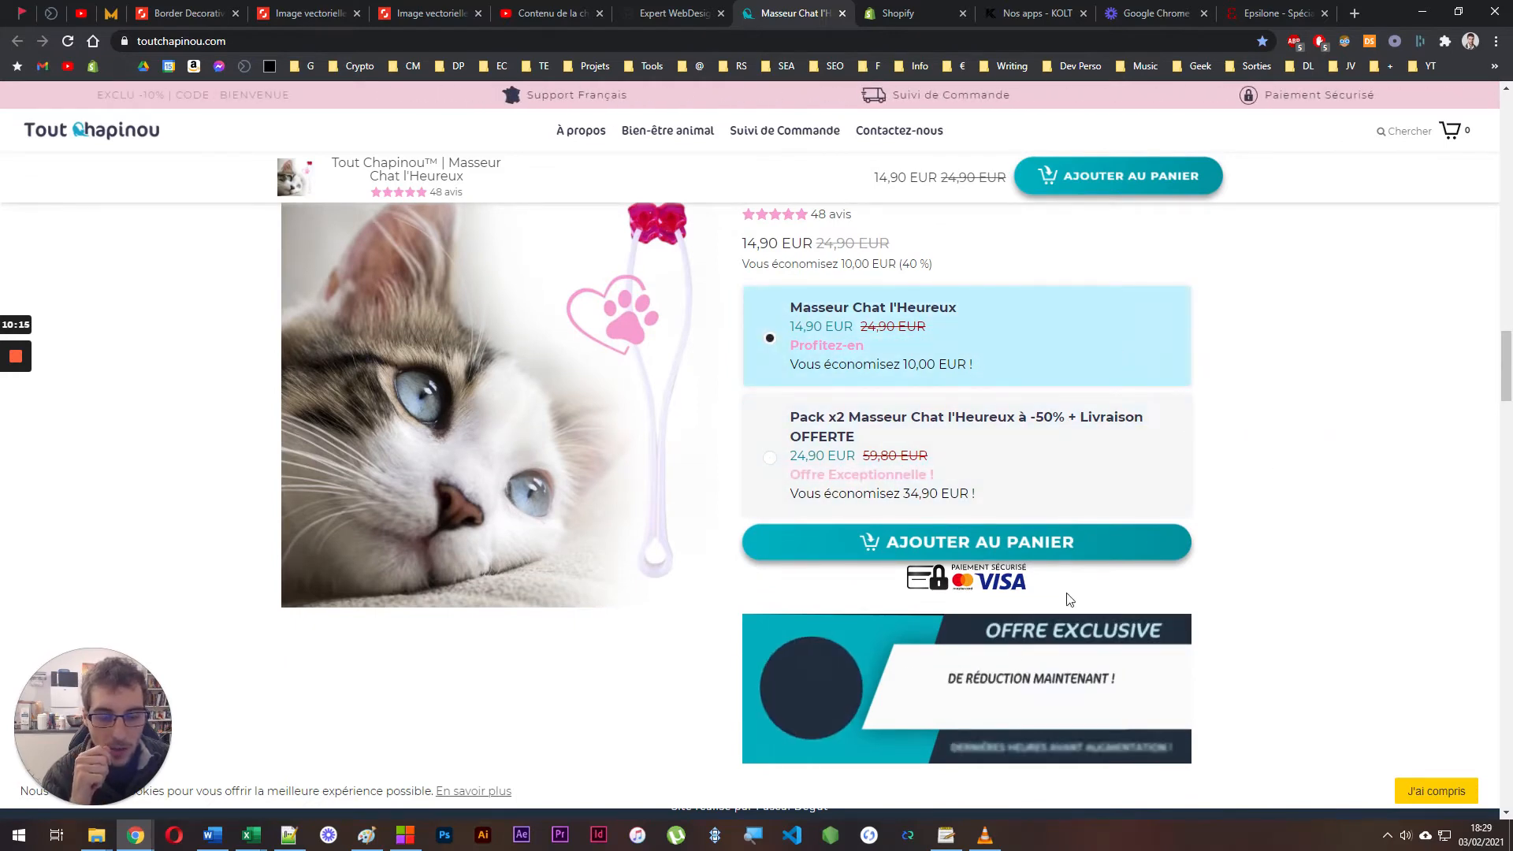
# Bring up the ColorPix colour sampler over the storefront, minimise it and return to the Fire Bundle configuration
pyautogui.click(405, 834)
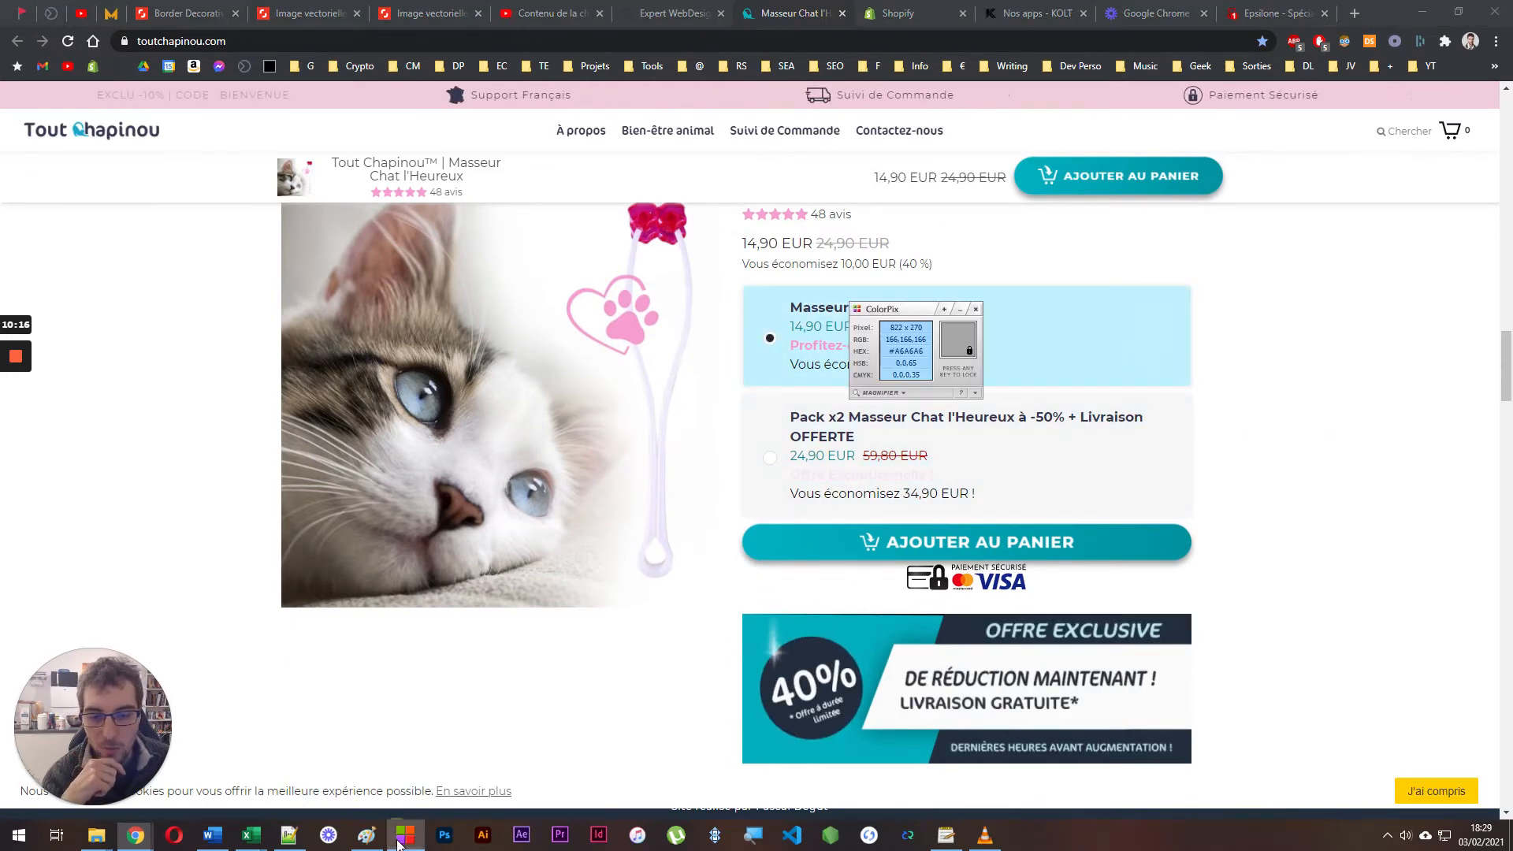
pyautogui.click(910, 353)
pyautogui.click(960, 309)
pyautogui.click(877, 11)
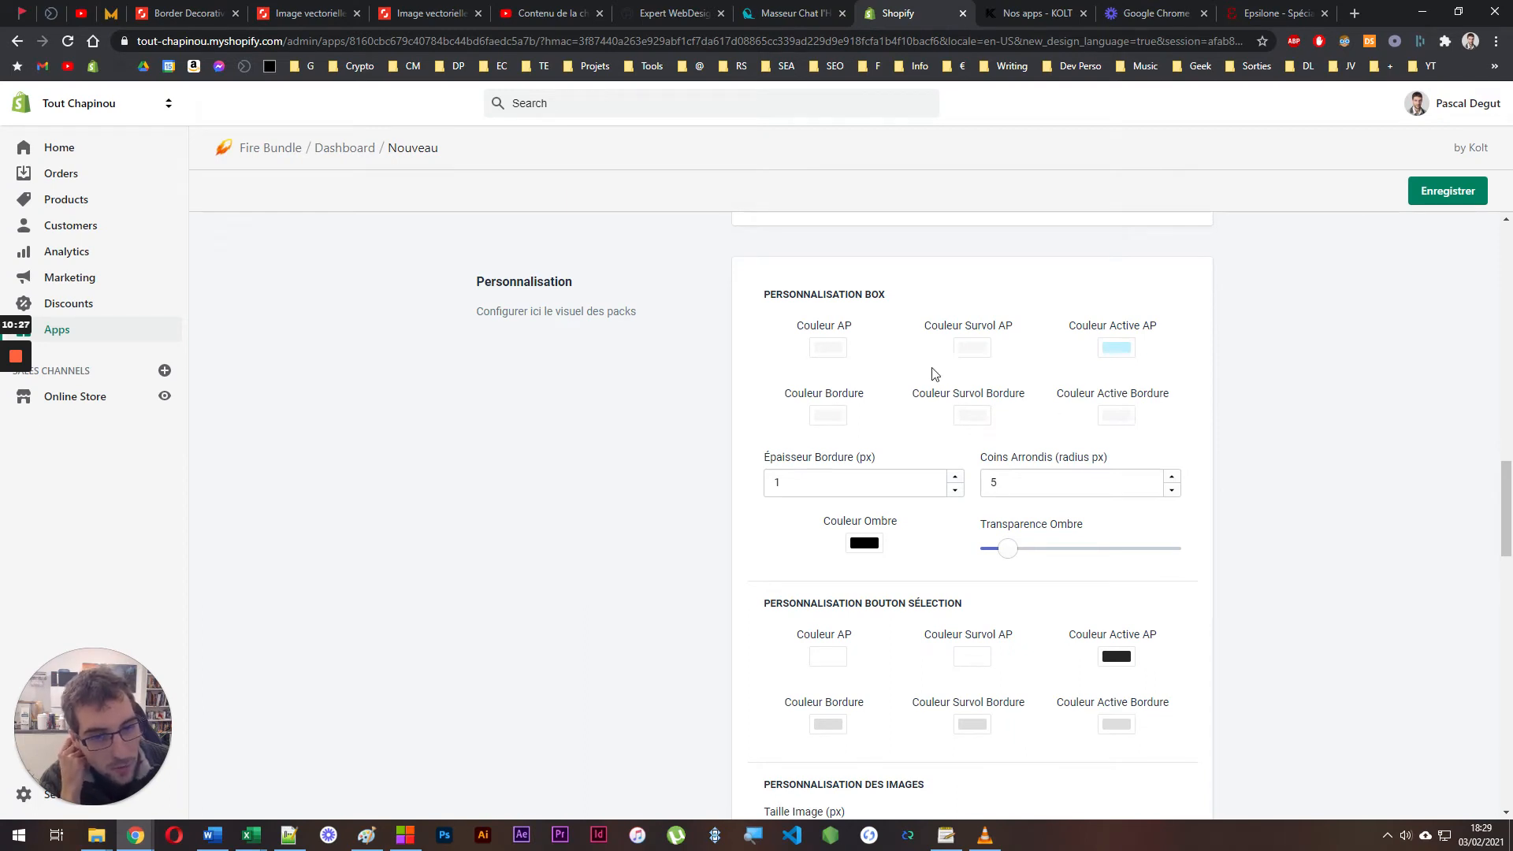
# View the box's Couleur AP and Couleur Survol AP pickers, and open the picker for Couleur Active AP
pyautogui.click(825, 347)
pyautogui.click(970, 344)
pyautogui.click(977, 349)
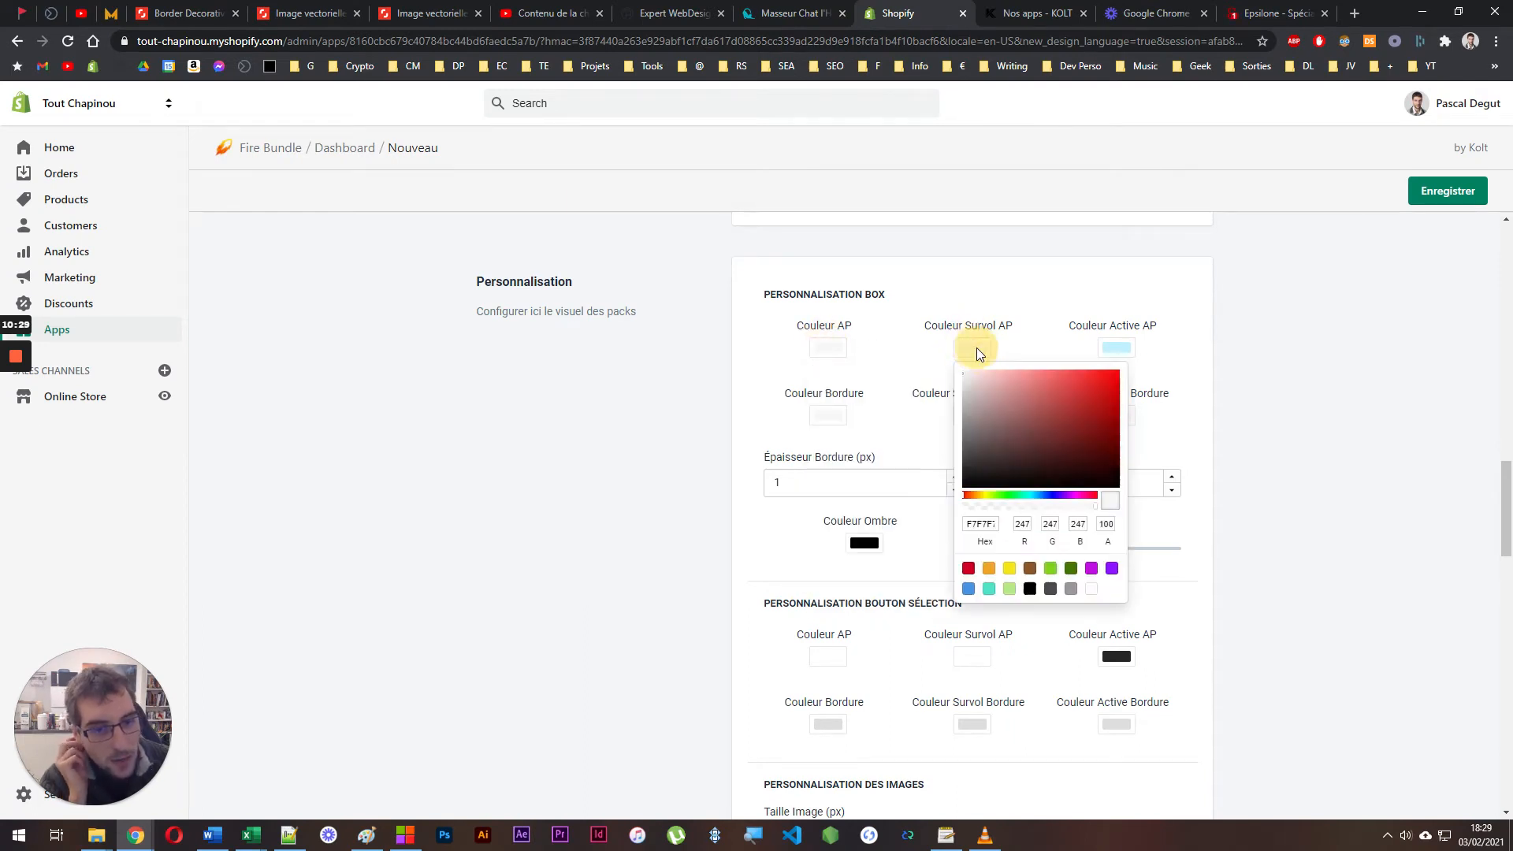
pyautogui.click(790, 368)
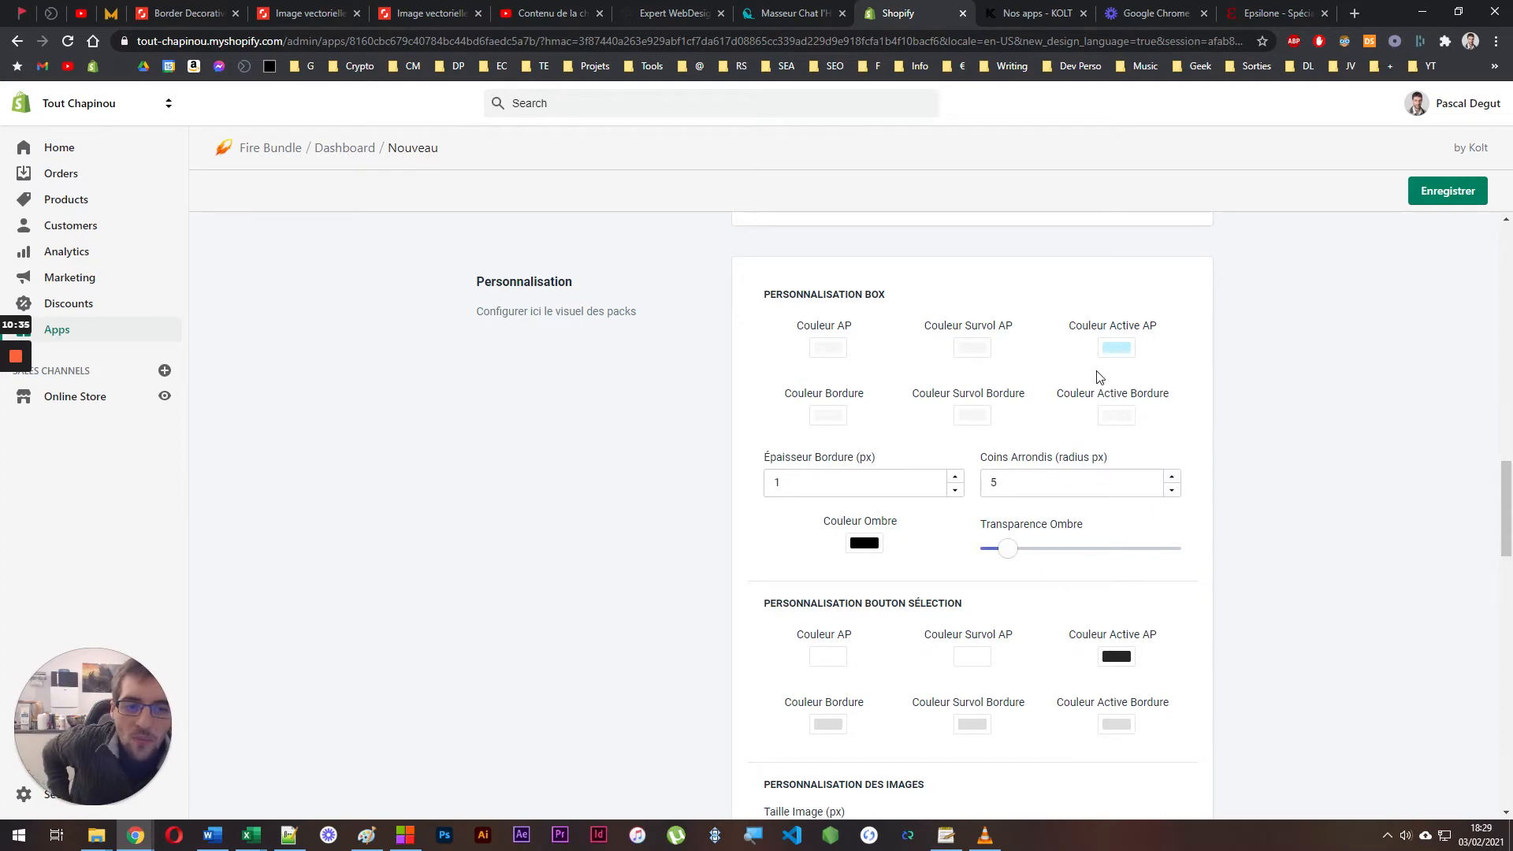
pyautogui.click(1110, 352)
# Switch to the storefront and select the Pack x2 offer, then the single offer, to view the active box colour
pyautogui.click(791, 14)
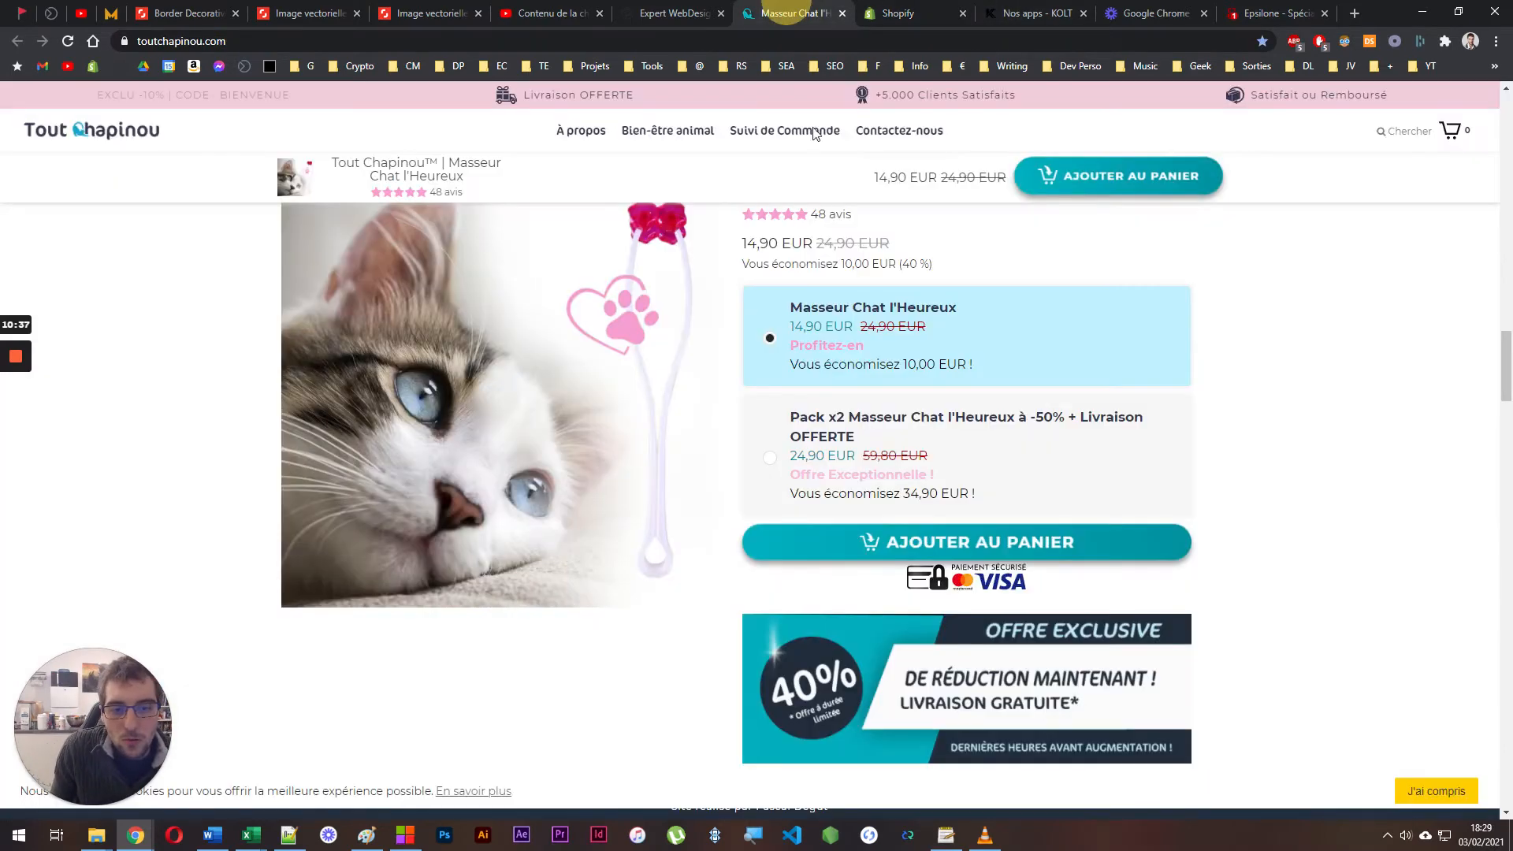
pyautogui.click(1048, 455)
pyautogui.click(1030, 329)
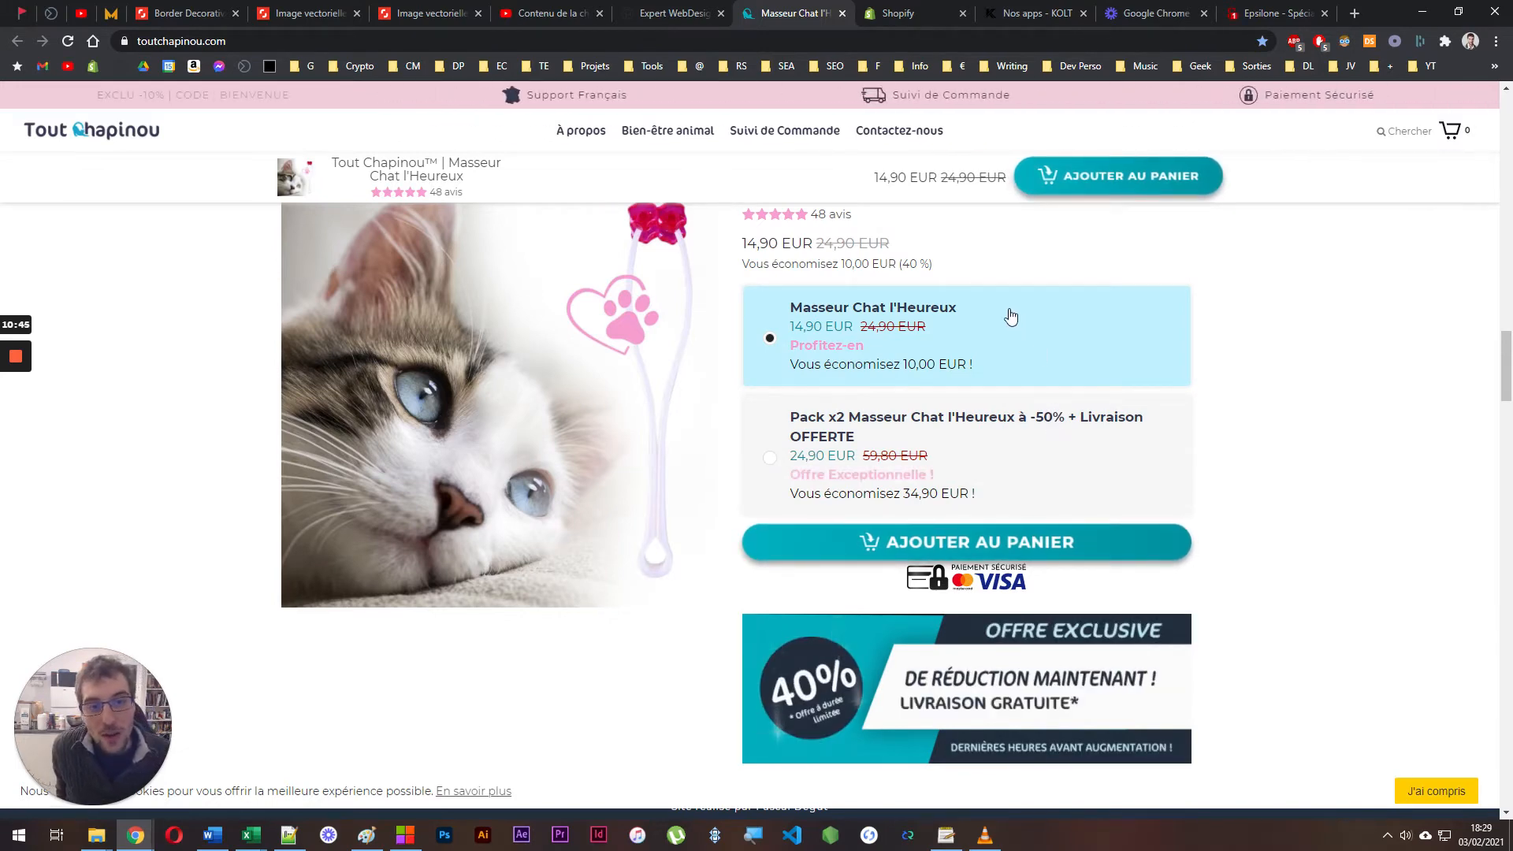
# Open the bookmarked Sélecteur de Couleur site in a new tab and place that tab beside the Shopify one
pyautogui.click(542, 67)
pyautogui.moveTo(642, 69)
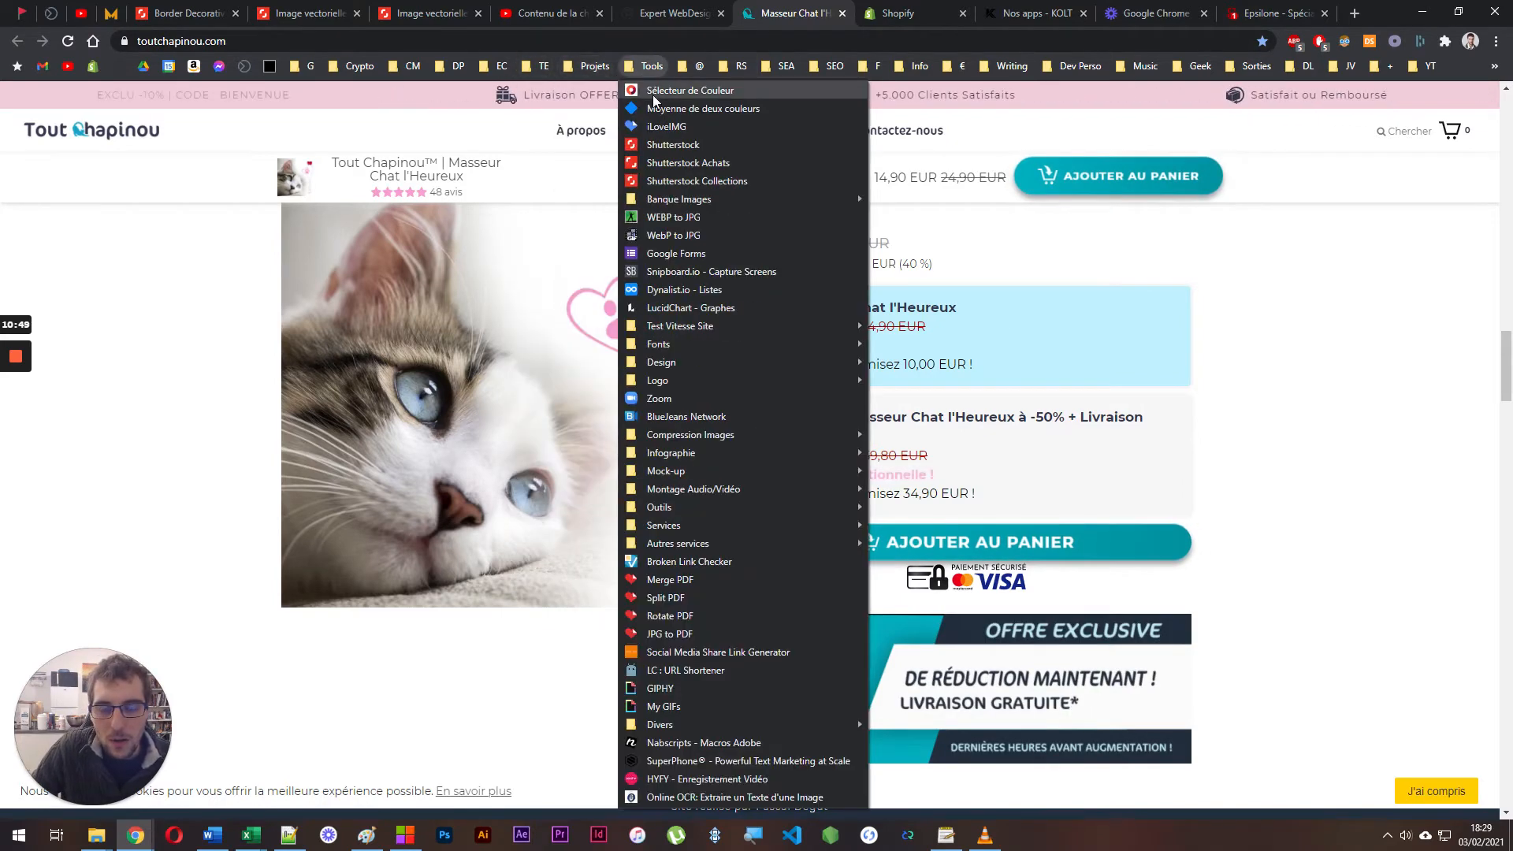
pyautogui.rightClick(659, 95)
pyautogui.click(685, 105)
pyautogui.moveTo(1283, 9); pyautogui.dragTo(935, 8)
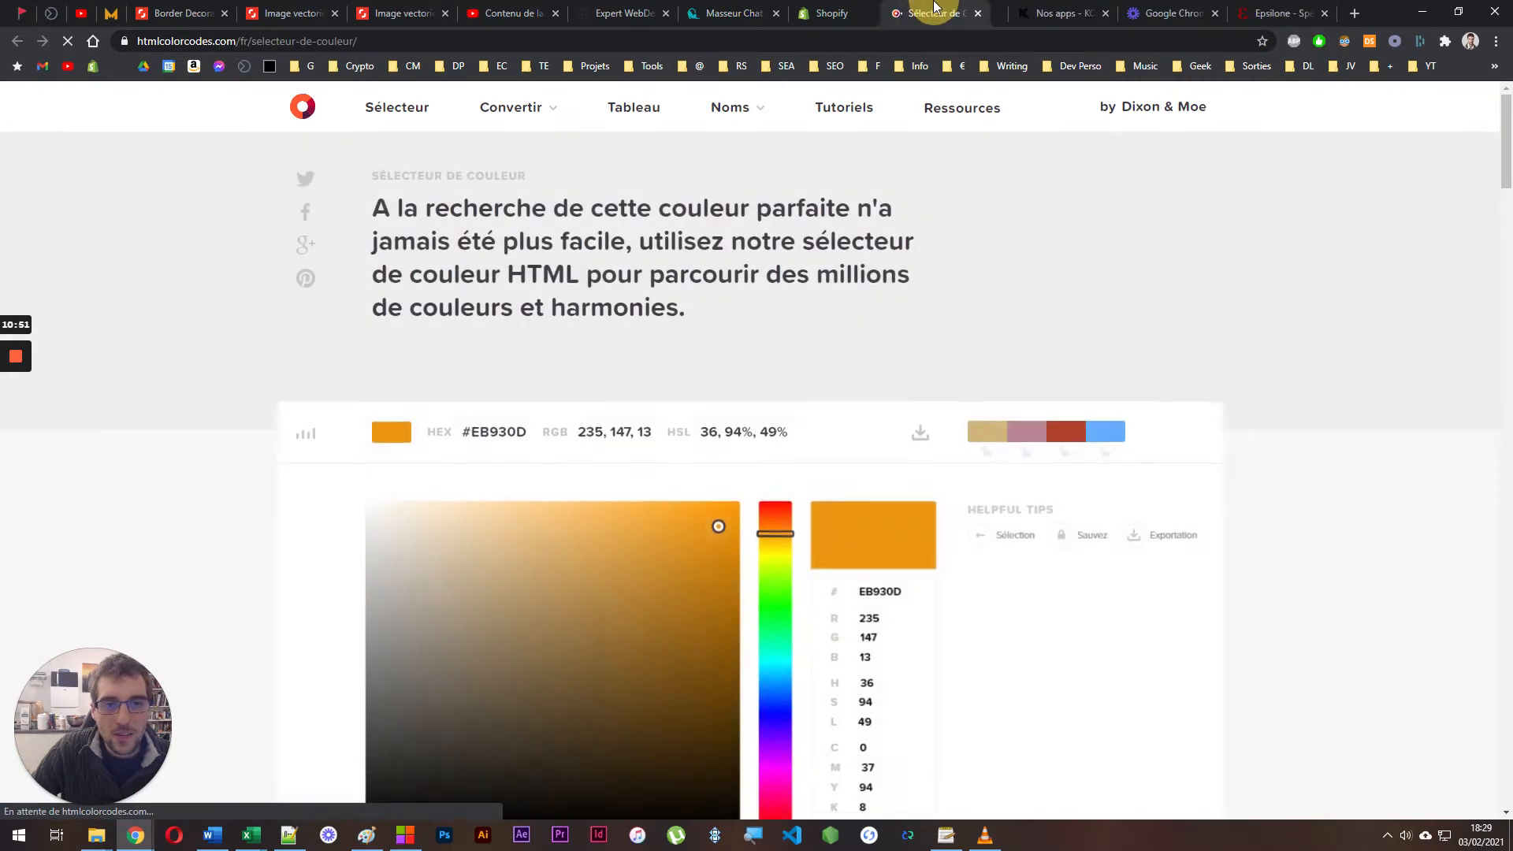
# Sample the storefront banner's teal with ColorPix and load #03AFBF into the Sélecteur de Couleur page
pyautogui.click(732, 13)
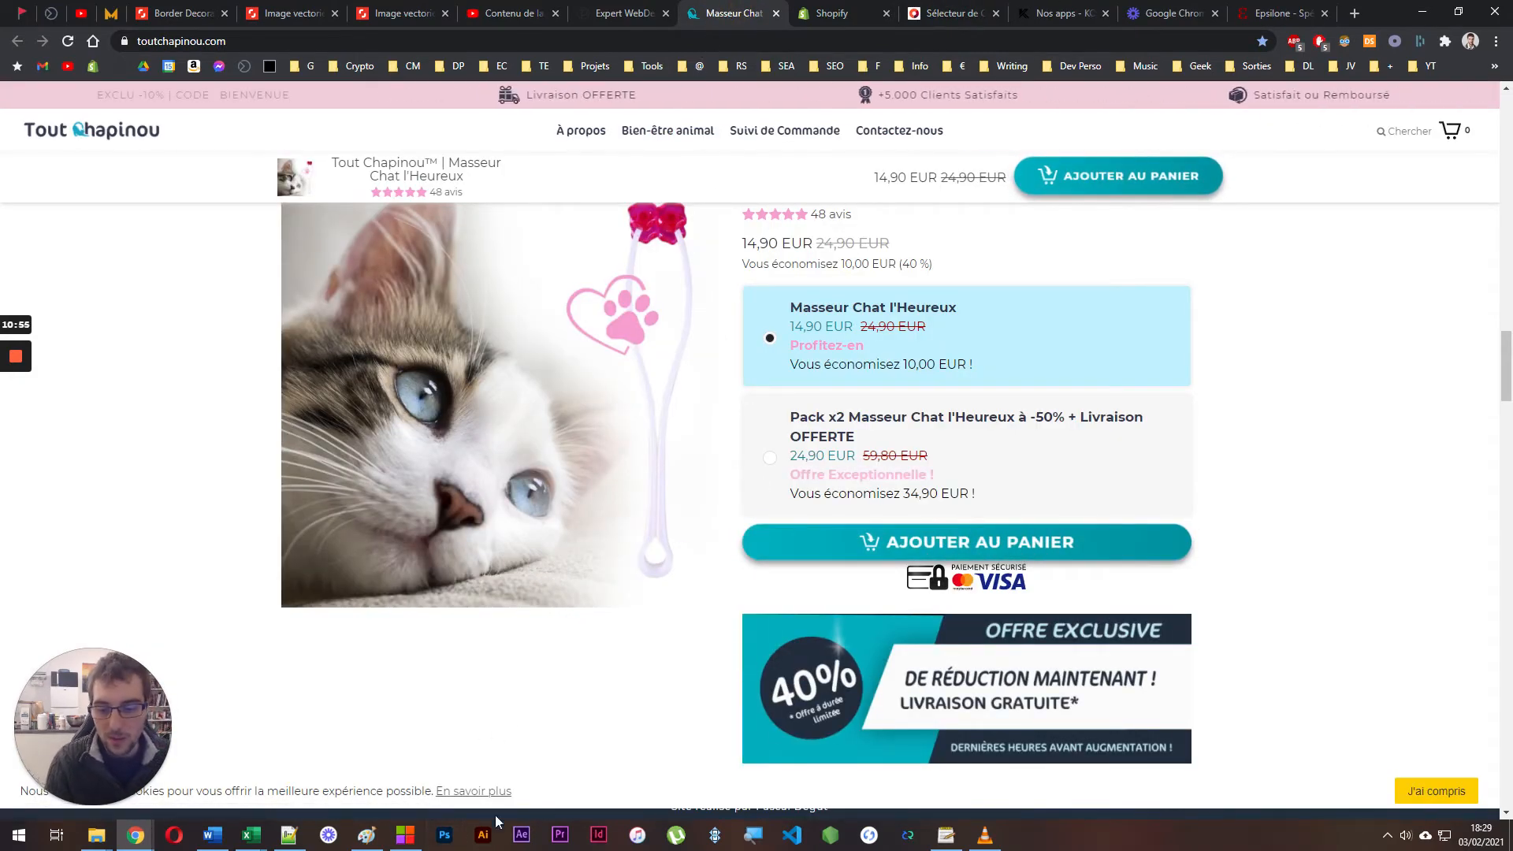
pyautogui.click(414, 839)
pyautogui.press('space')
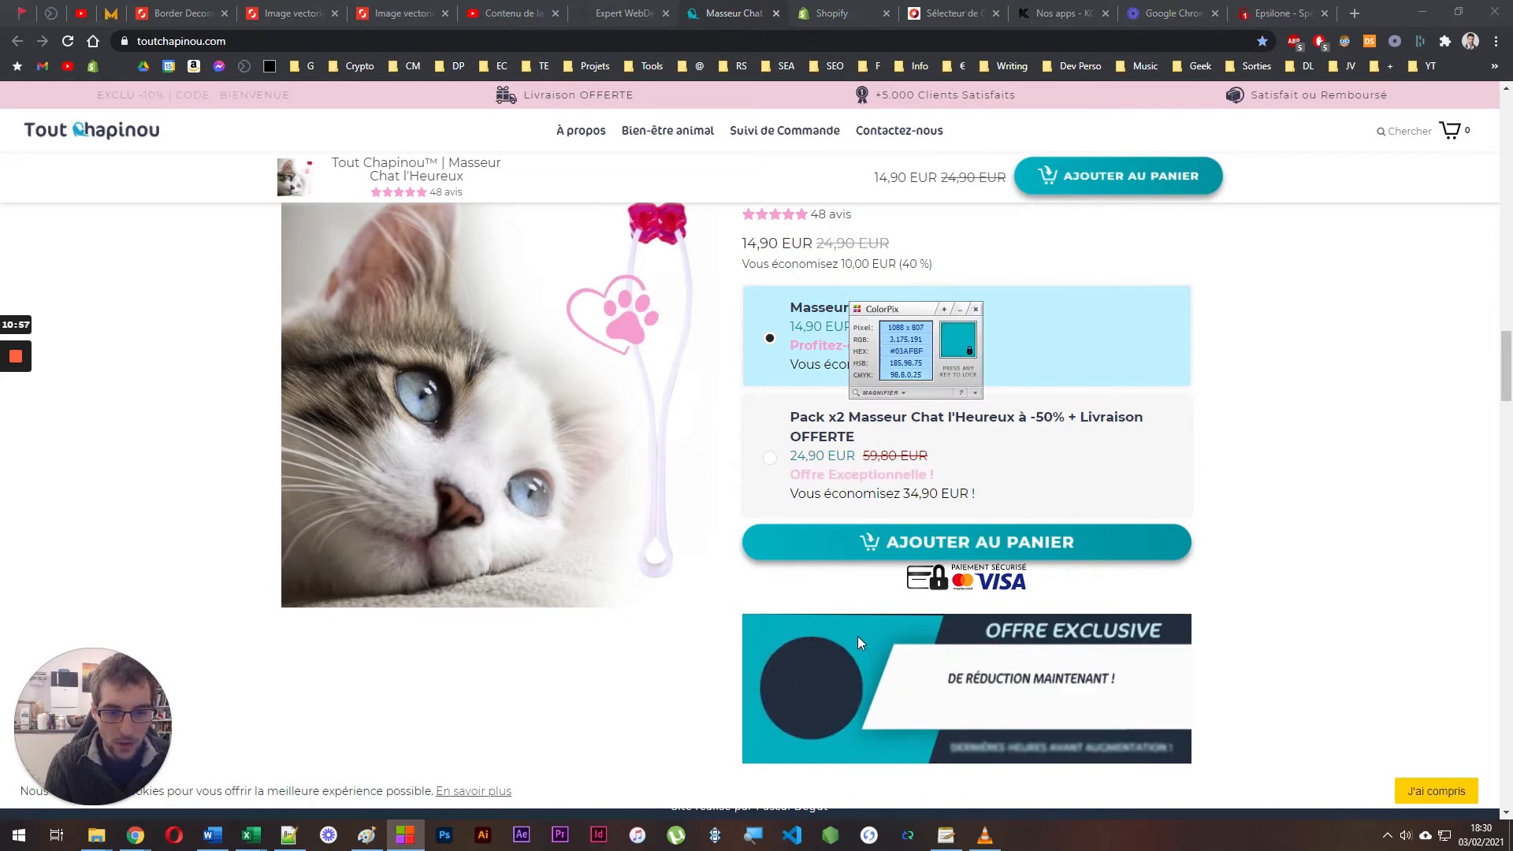
pyautogui.press('space')
pyautogui.click(952, 13)
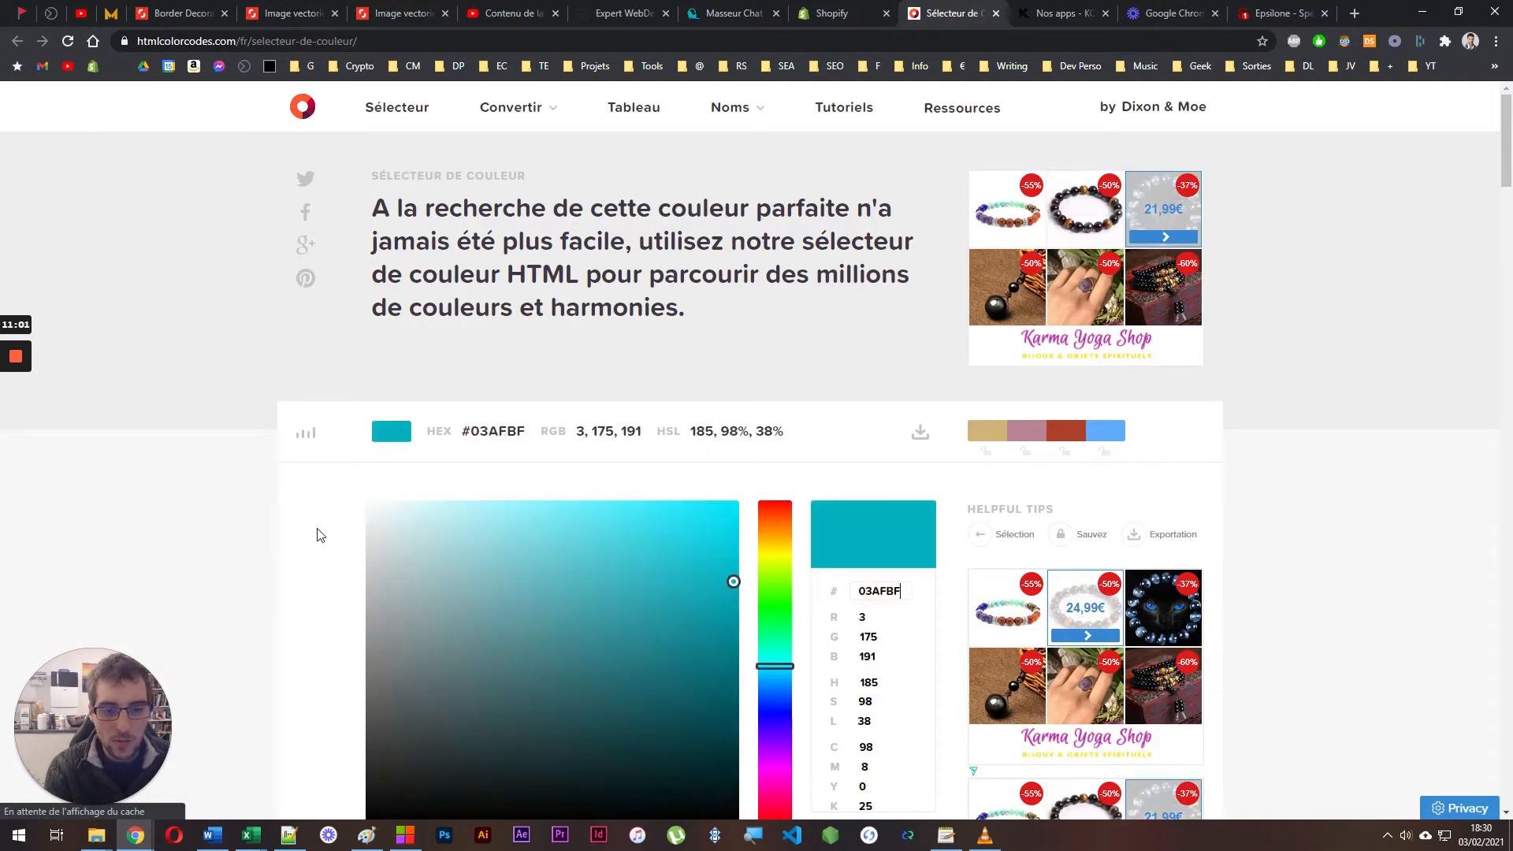
# Pick light tints of the sampled teal in the colour field, including #A2F4FC, and return to Fire Bundle's Couleur Active AP picker
pyautogui.scroll(-4, 365, 486)
pyautogui.scroll(2, 366, 487)
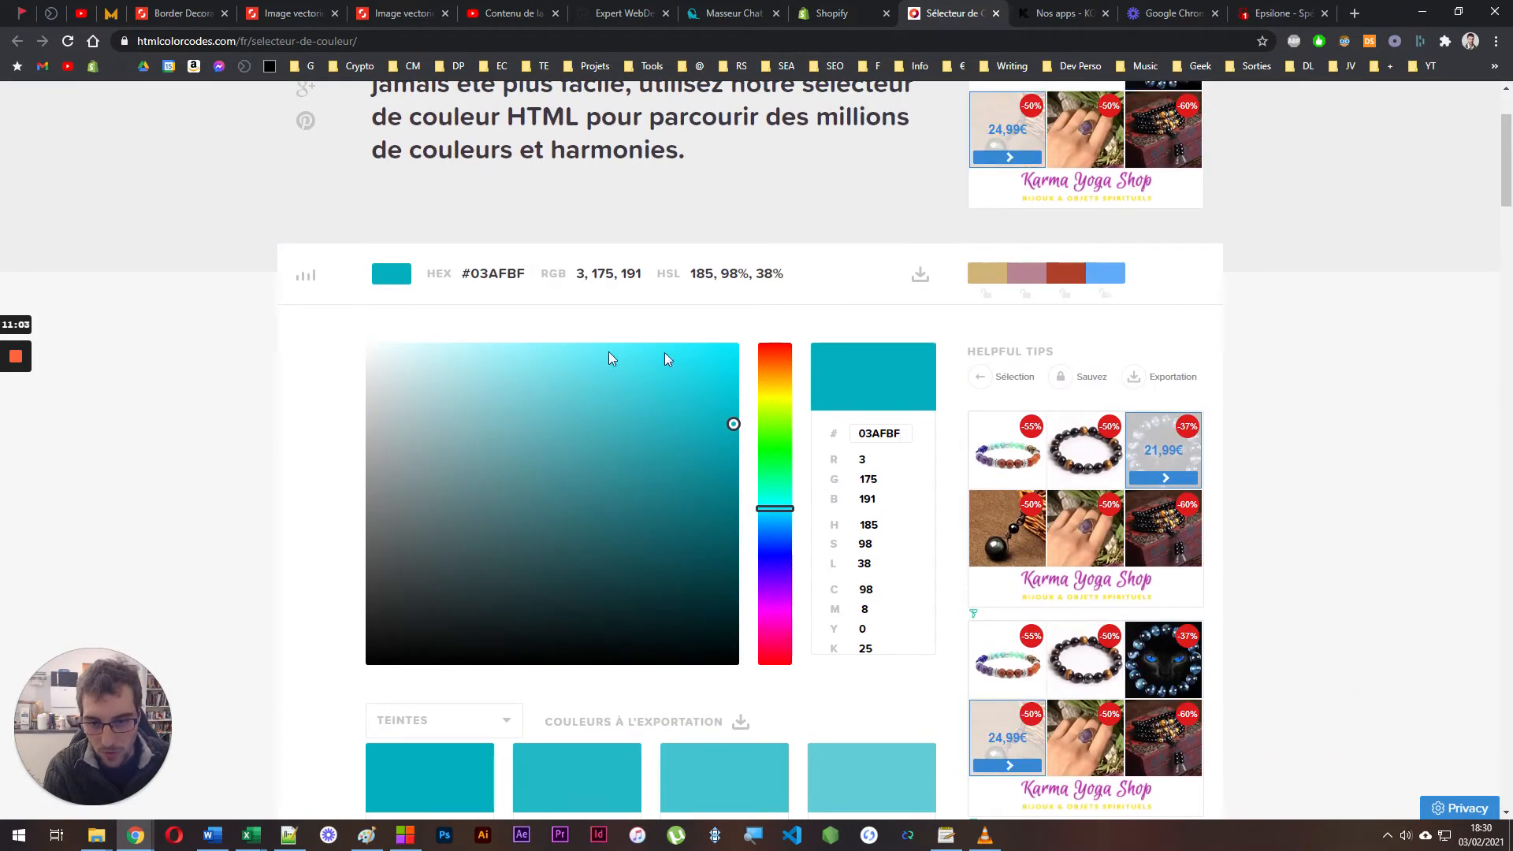
pyautogui.click(490, 355)
pyautogui.click(498, 347)
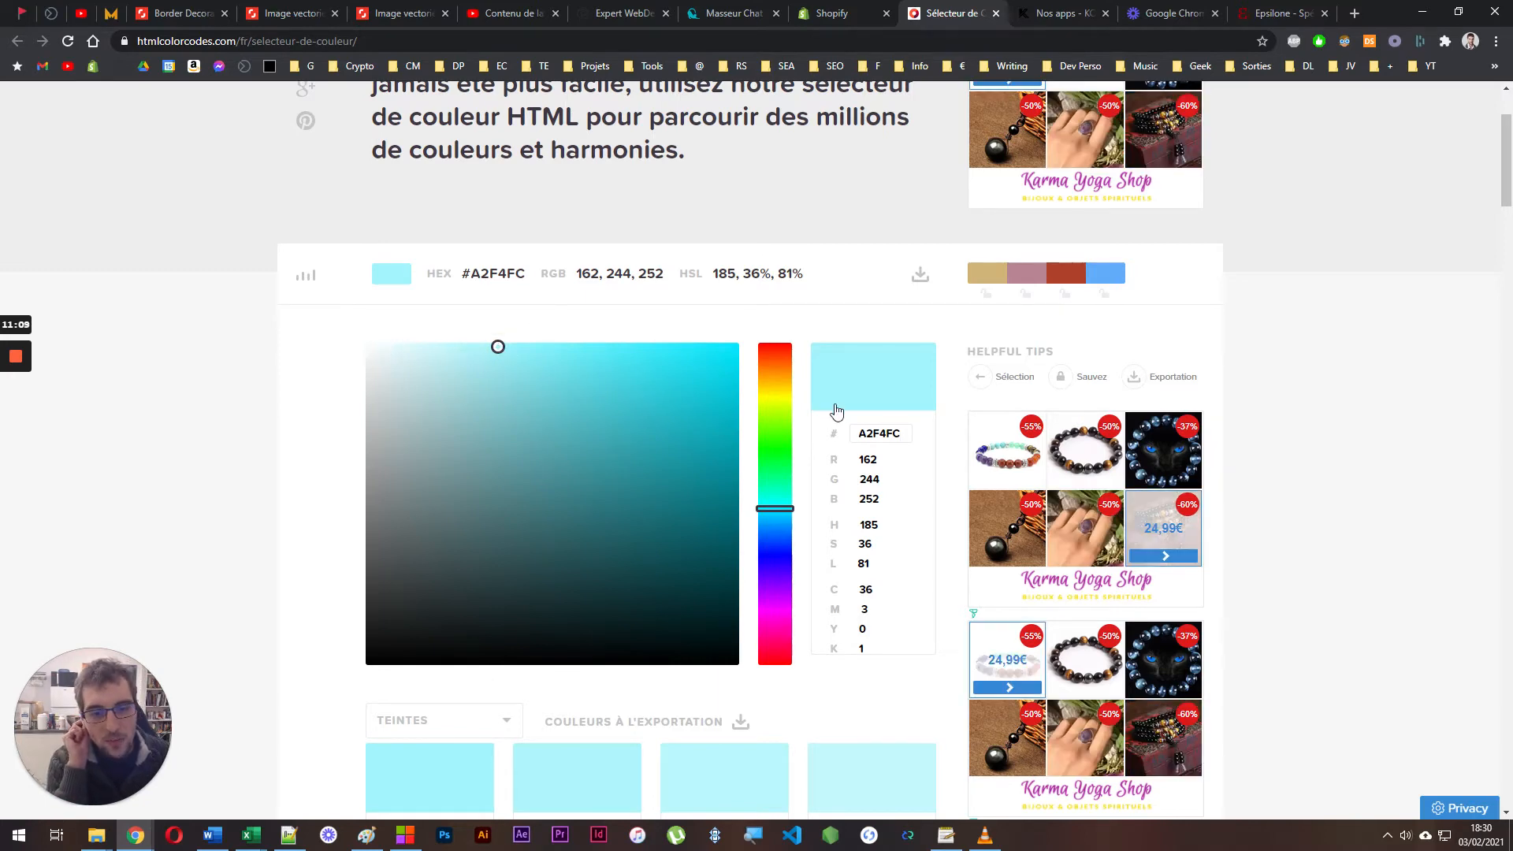
pyautogui.moveTo(482, 350); pyautogui.dragTo(451, 297)
pyautogui.hotkey('ctrl', 'shift', 'Tab')
pyautogui.hotkey('ctrl', 'shift', 'Tab')
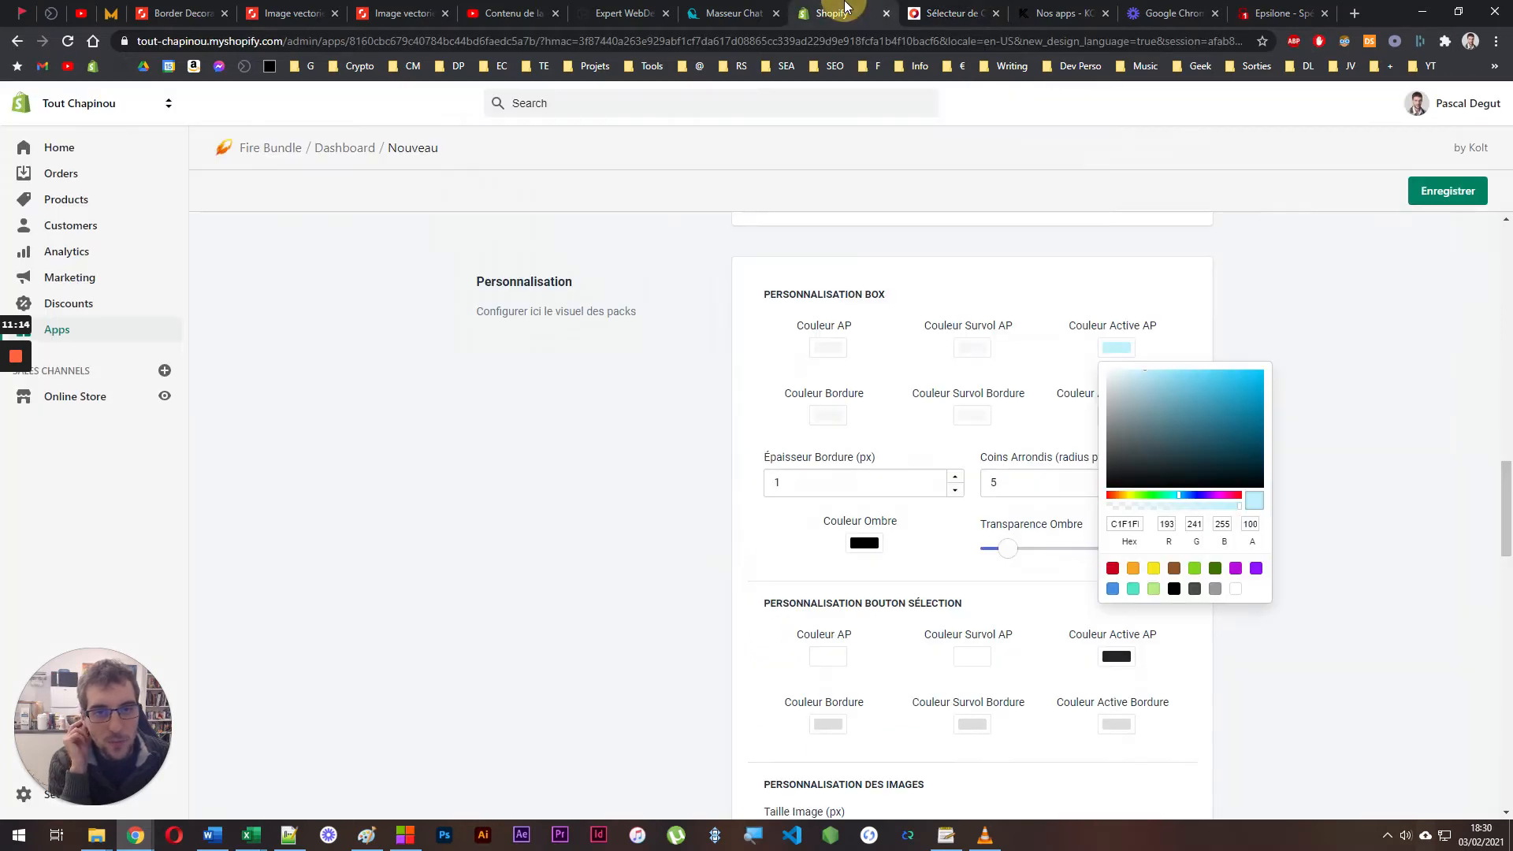
# Select the single offer and the Pack x2 offer on the storefront to compare active box colours, and return to Fire Bundle
pyautogui.click(1033, 434)
pyautogui.click(1013, 344)
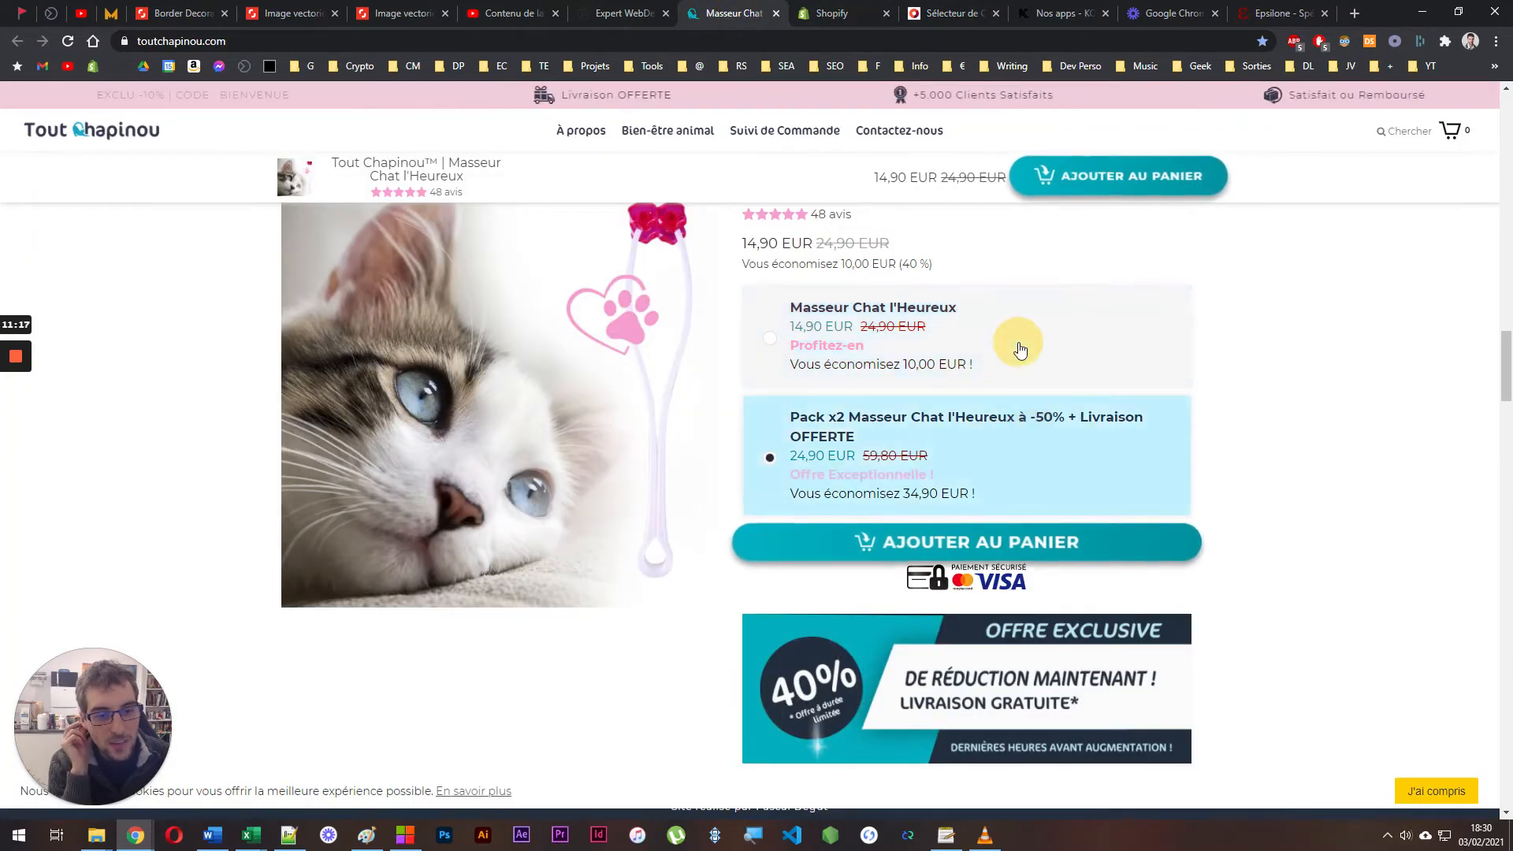
pyautogui.click(1014, 419)
pyautogui.click(843, 8)
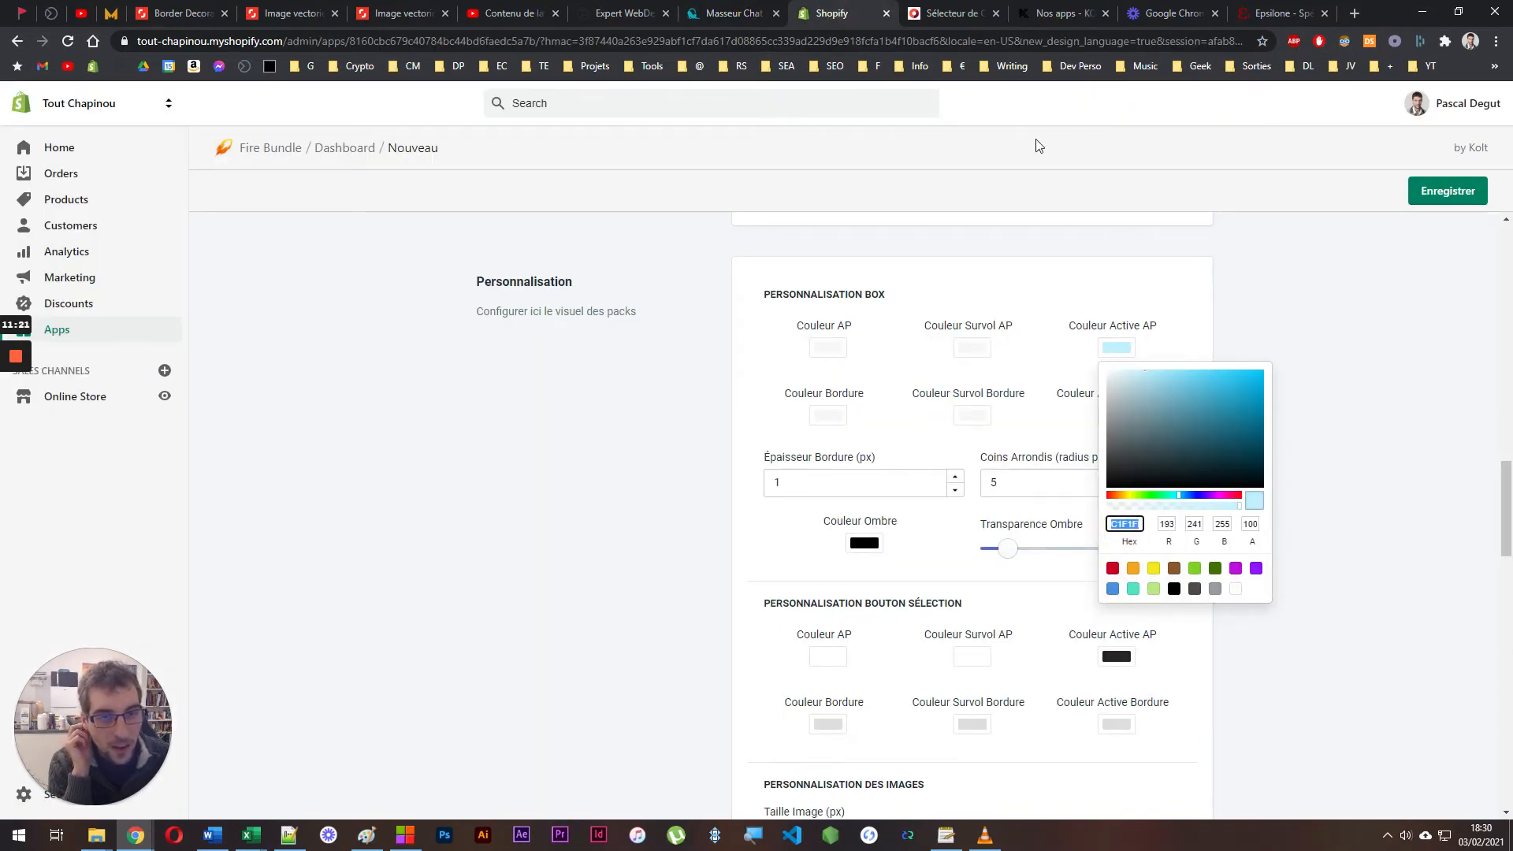
# Pick the lighter tint #C7FAFF on the Sélecteur de Couleur page and close Fire Bundle's open box colour picker
pyautogui.click(949, 12)
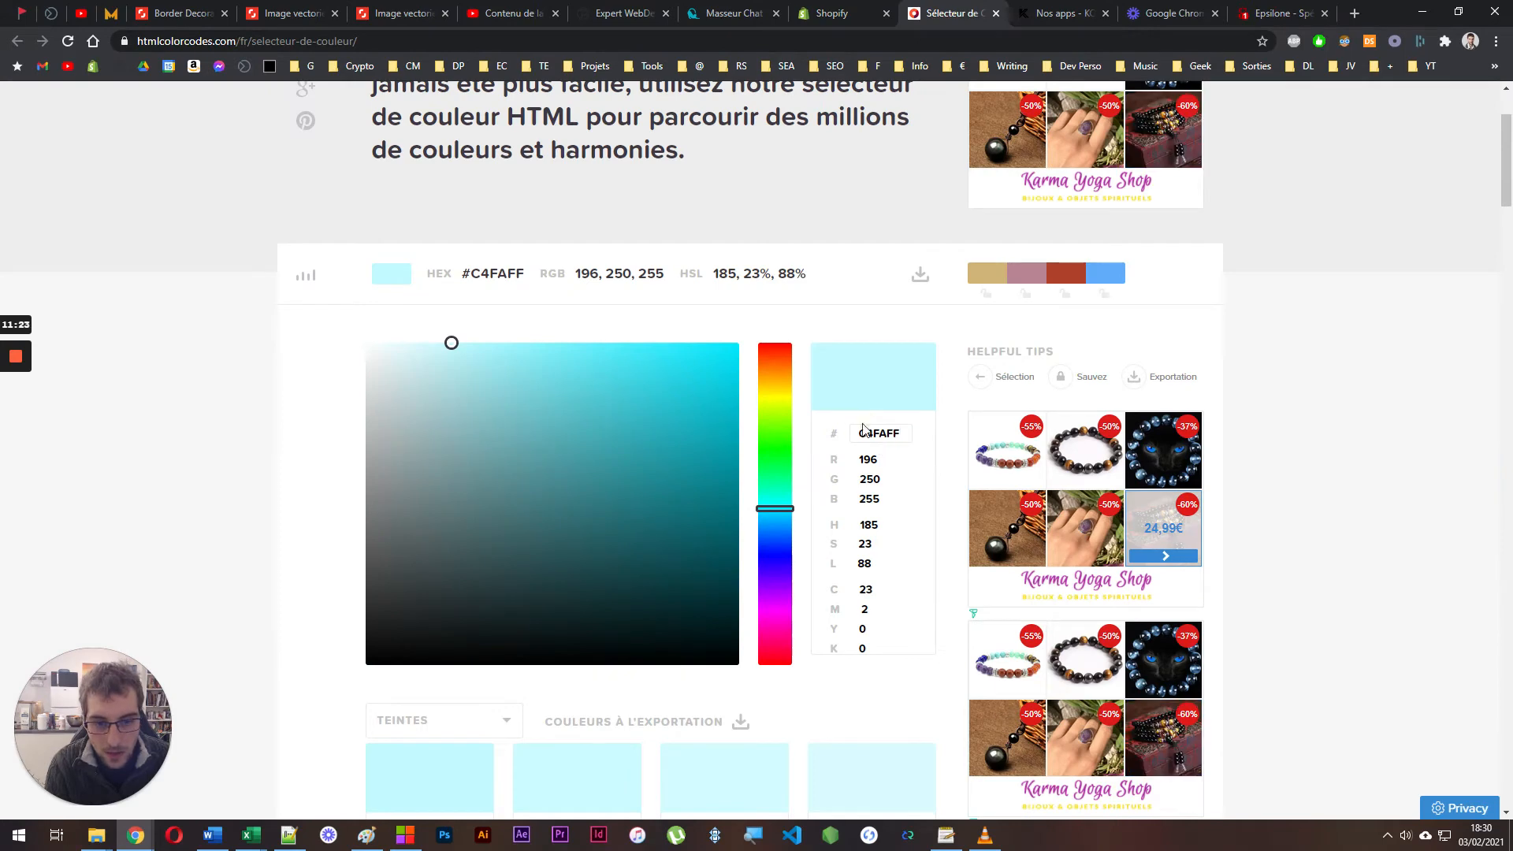
pyautogui.moveTo(449, 343); pyautogui.dragTo(448, 343)
pyautogui.click(867, 8)
pyautogui.click(617, 346)
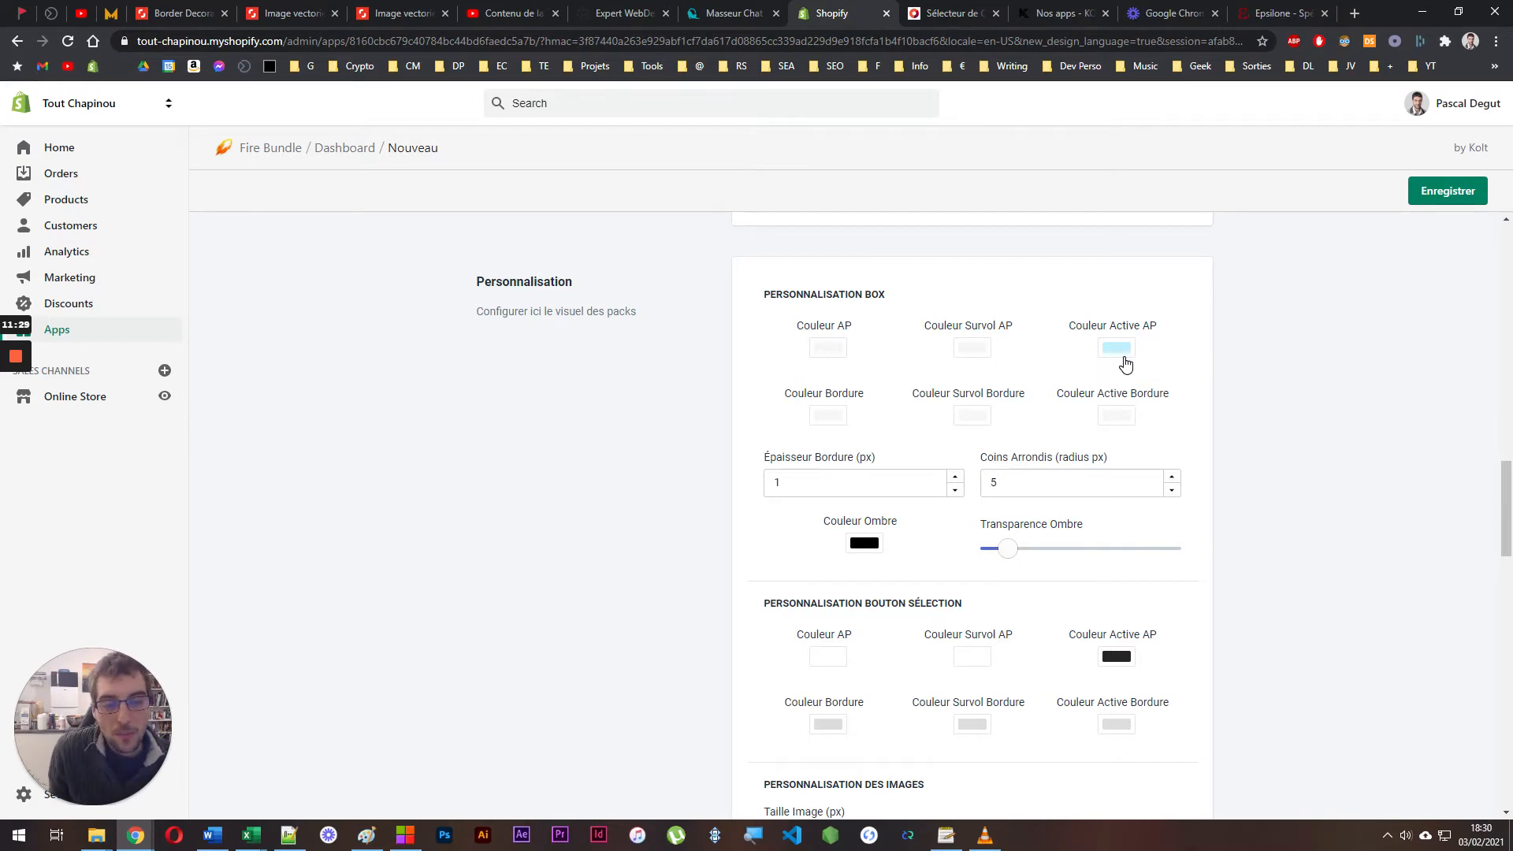
pyautogui.click(951, 10)
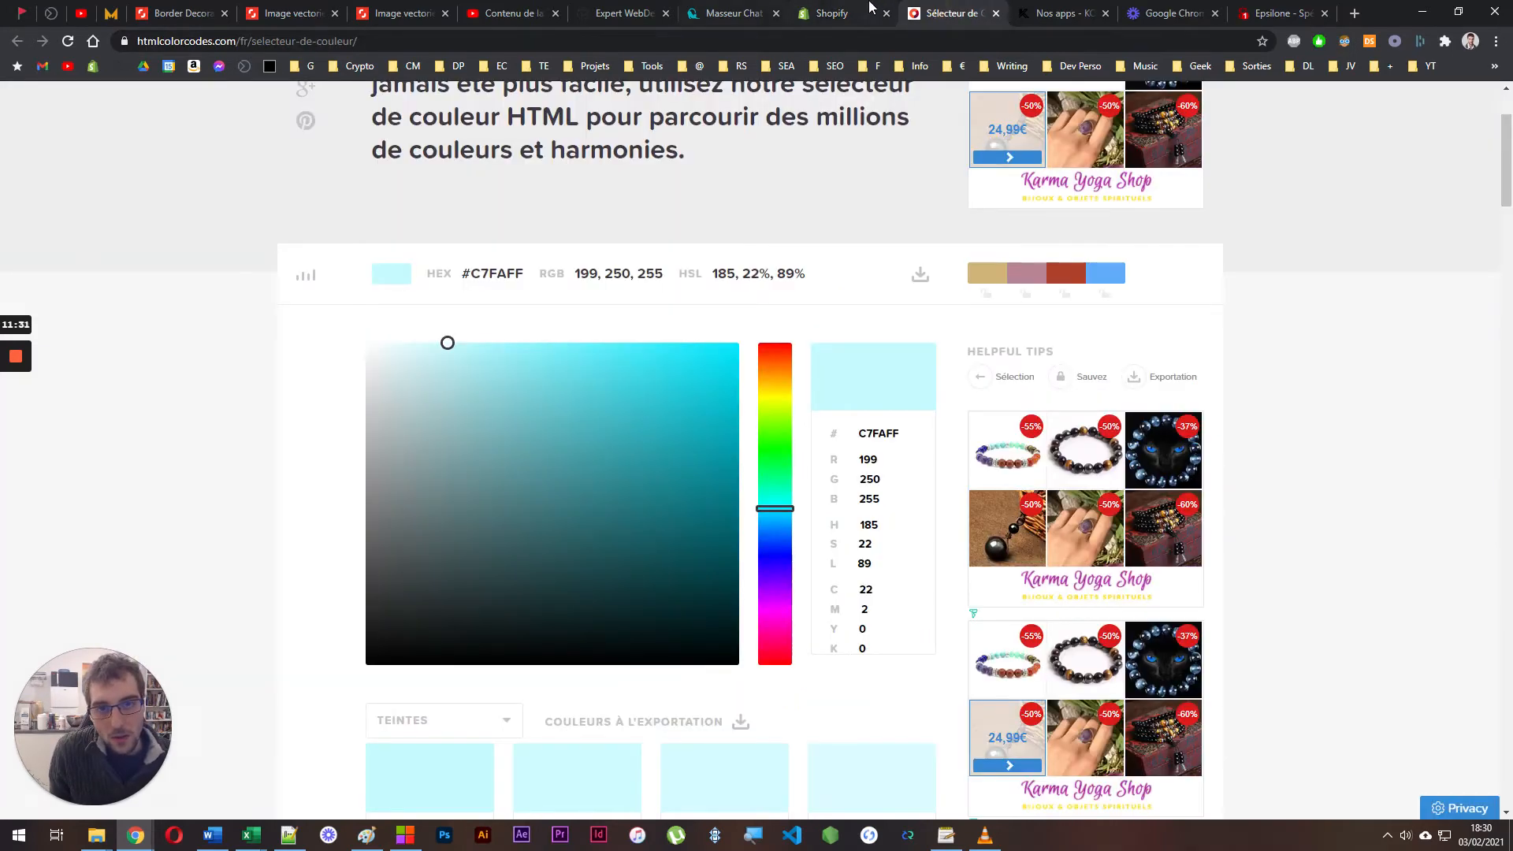
# Alternate between the single and Pack x2 offers on the storefront to examine title and subtitle legibility on the active box colour
pyautogui.click(733, 12)
pyautogui.click(953, 312)
pyautogui.click(972, 442)
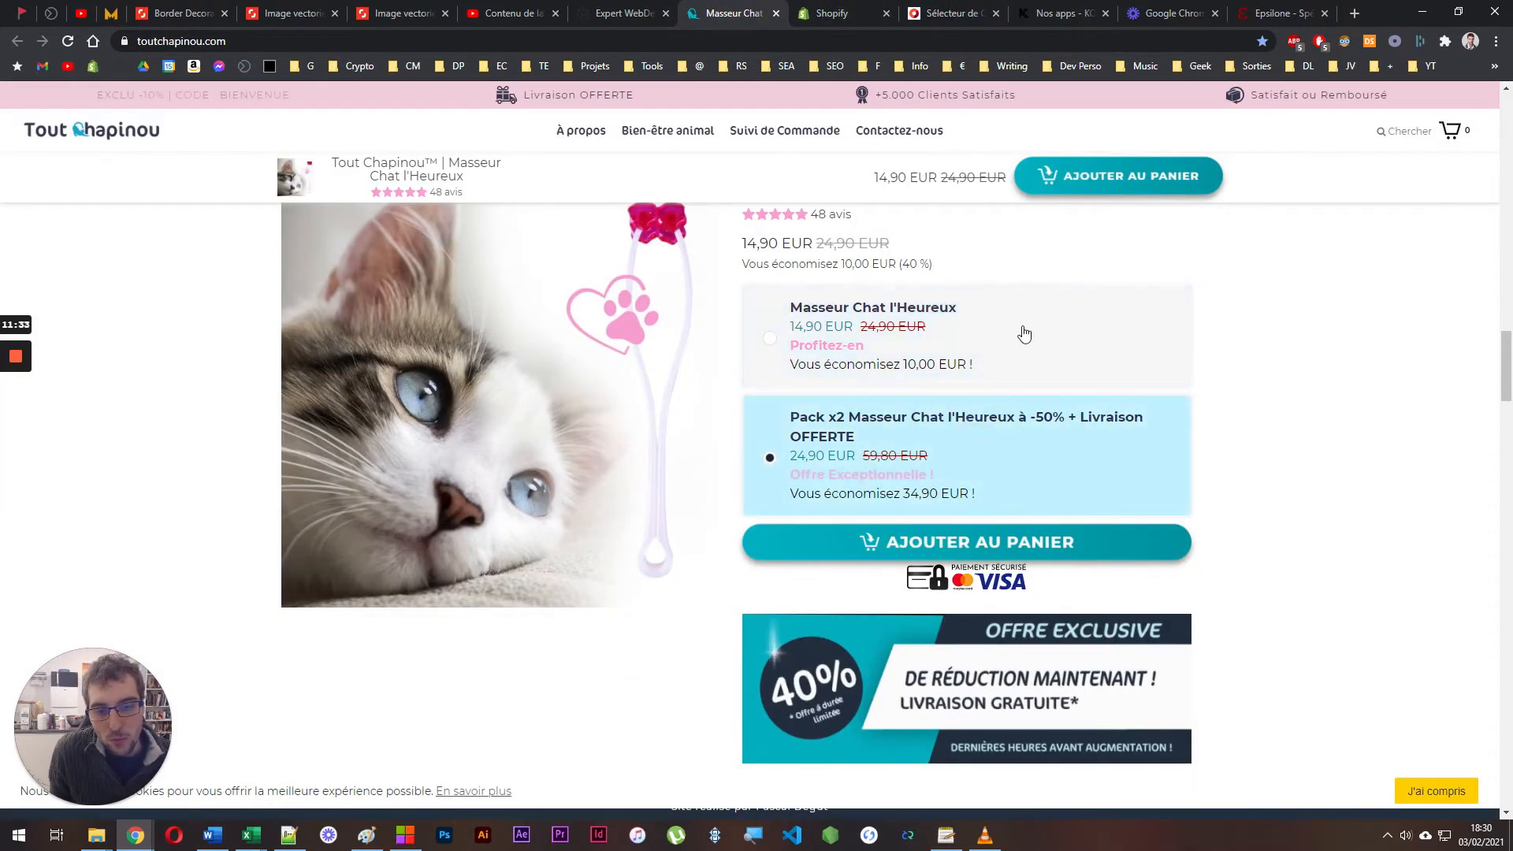
pyautogui.click(1019, 317)
pyautogui.click(1024, 455)
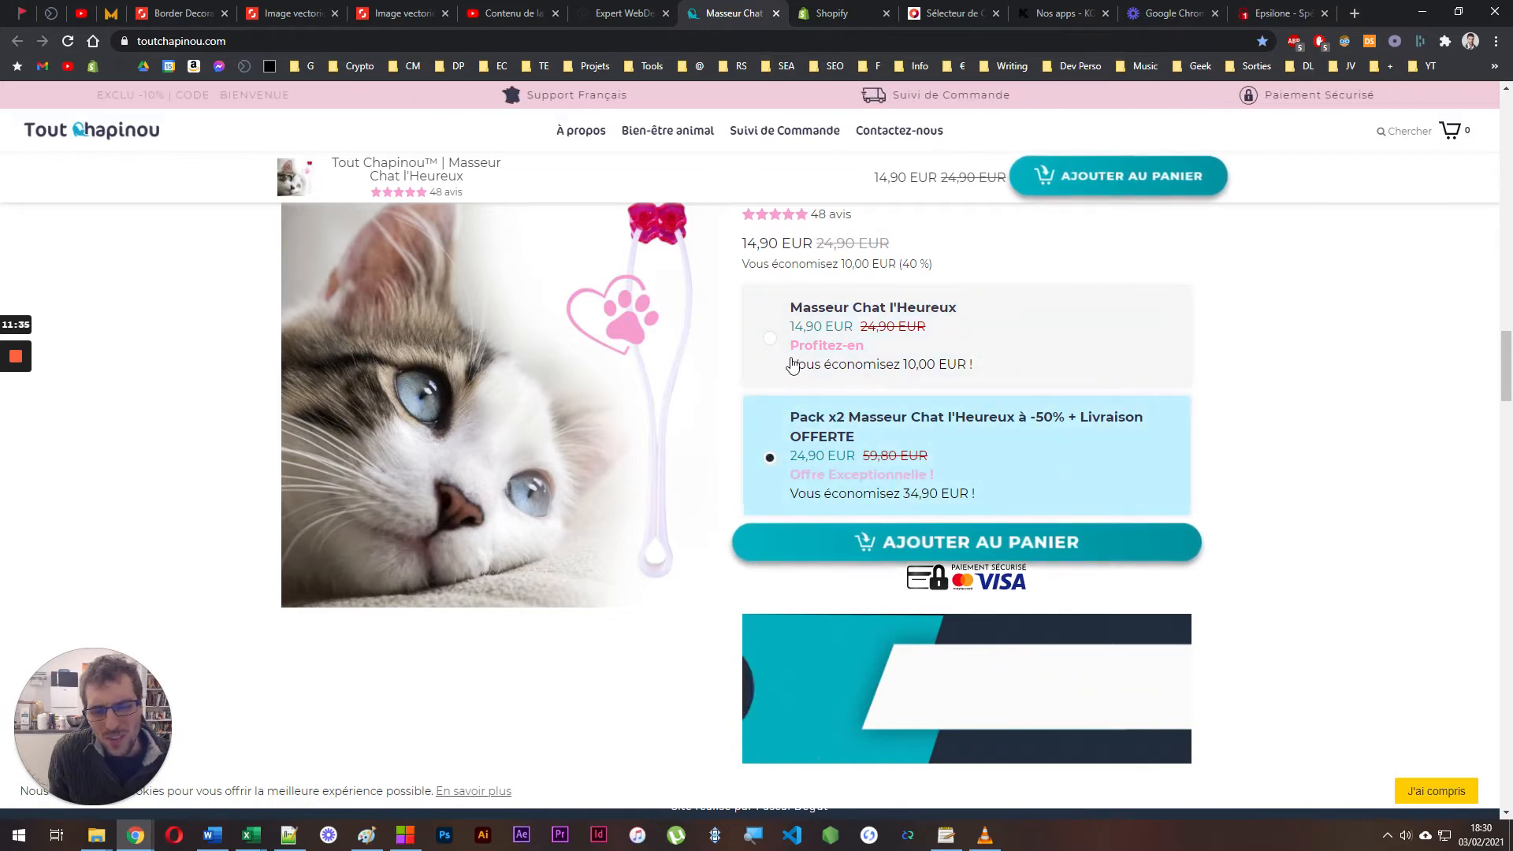
pyautogui.moveTo(799, 421); pyautogui.dragTo(872, 433)
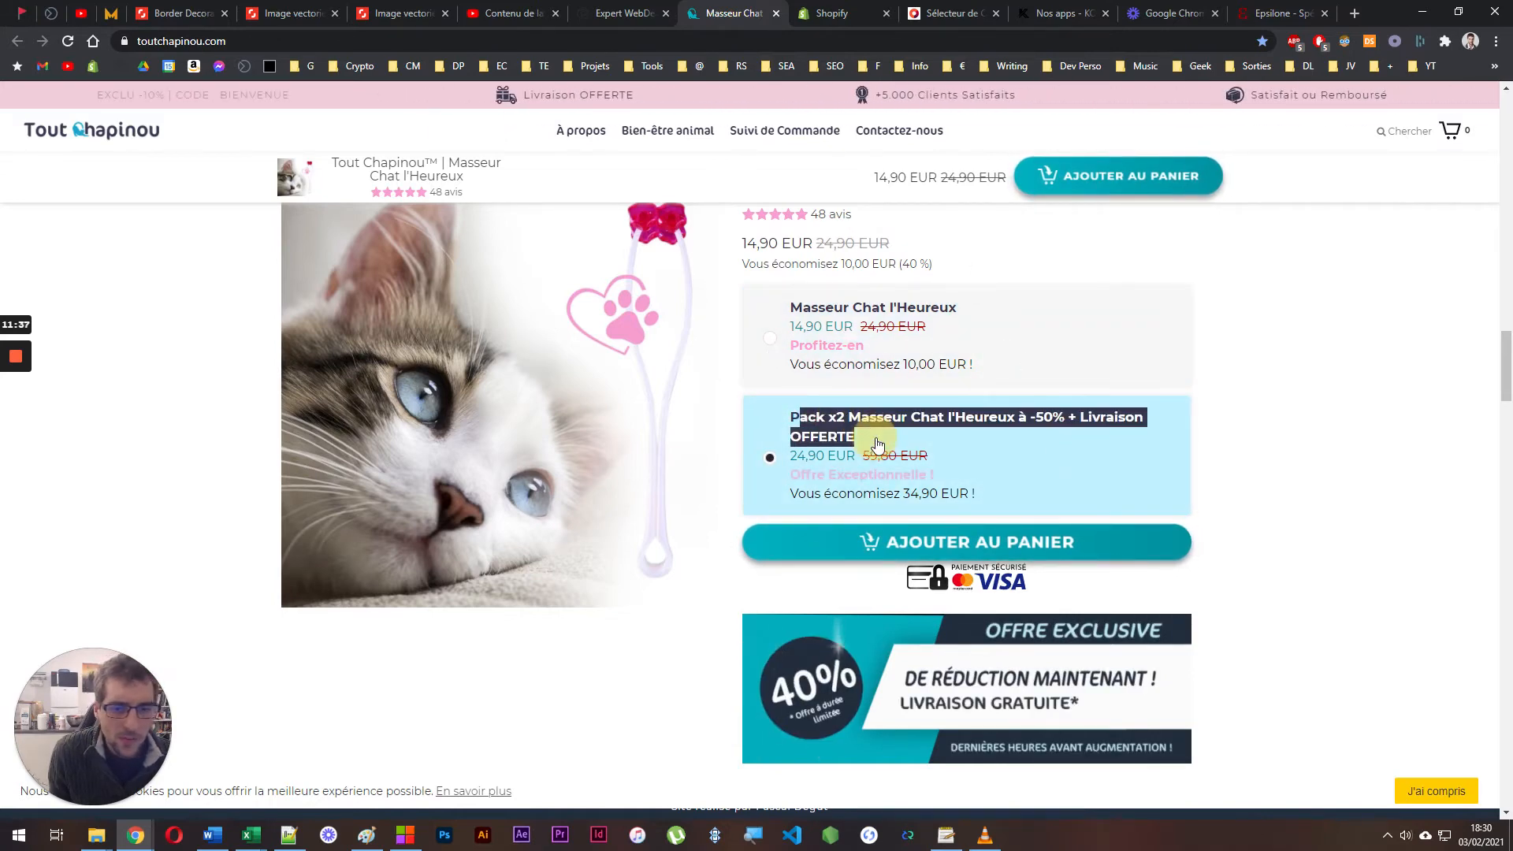
pyautogui.click(1282, 386)
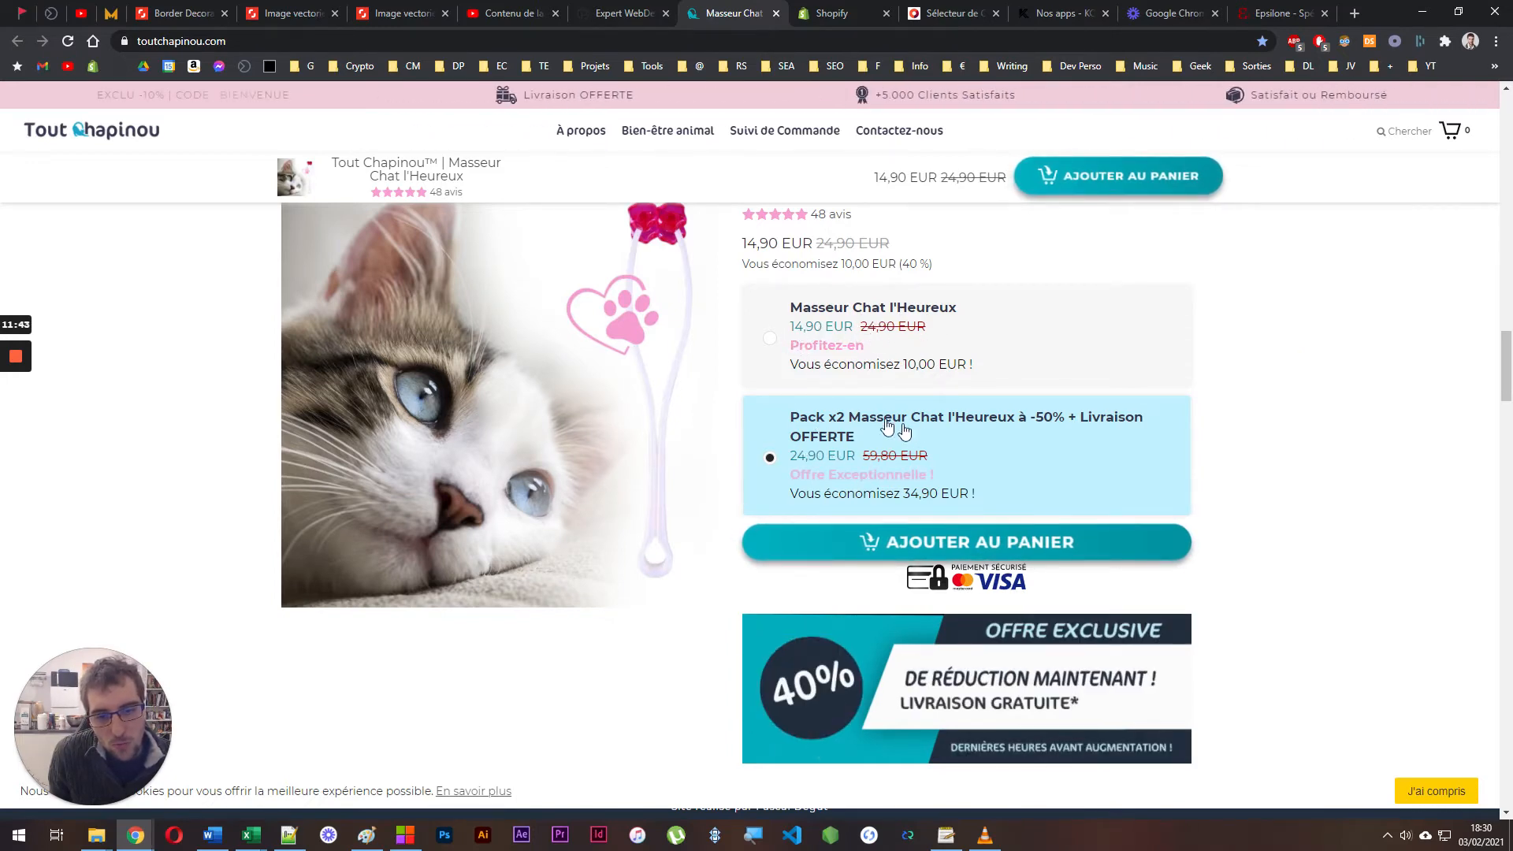
pyautogui.moveTo(812, 345); pyautogui.dragTo(855, 345)
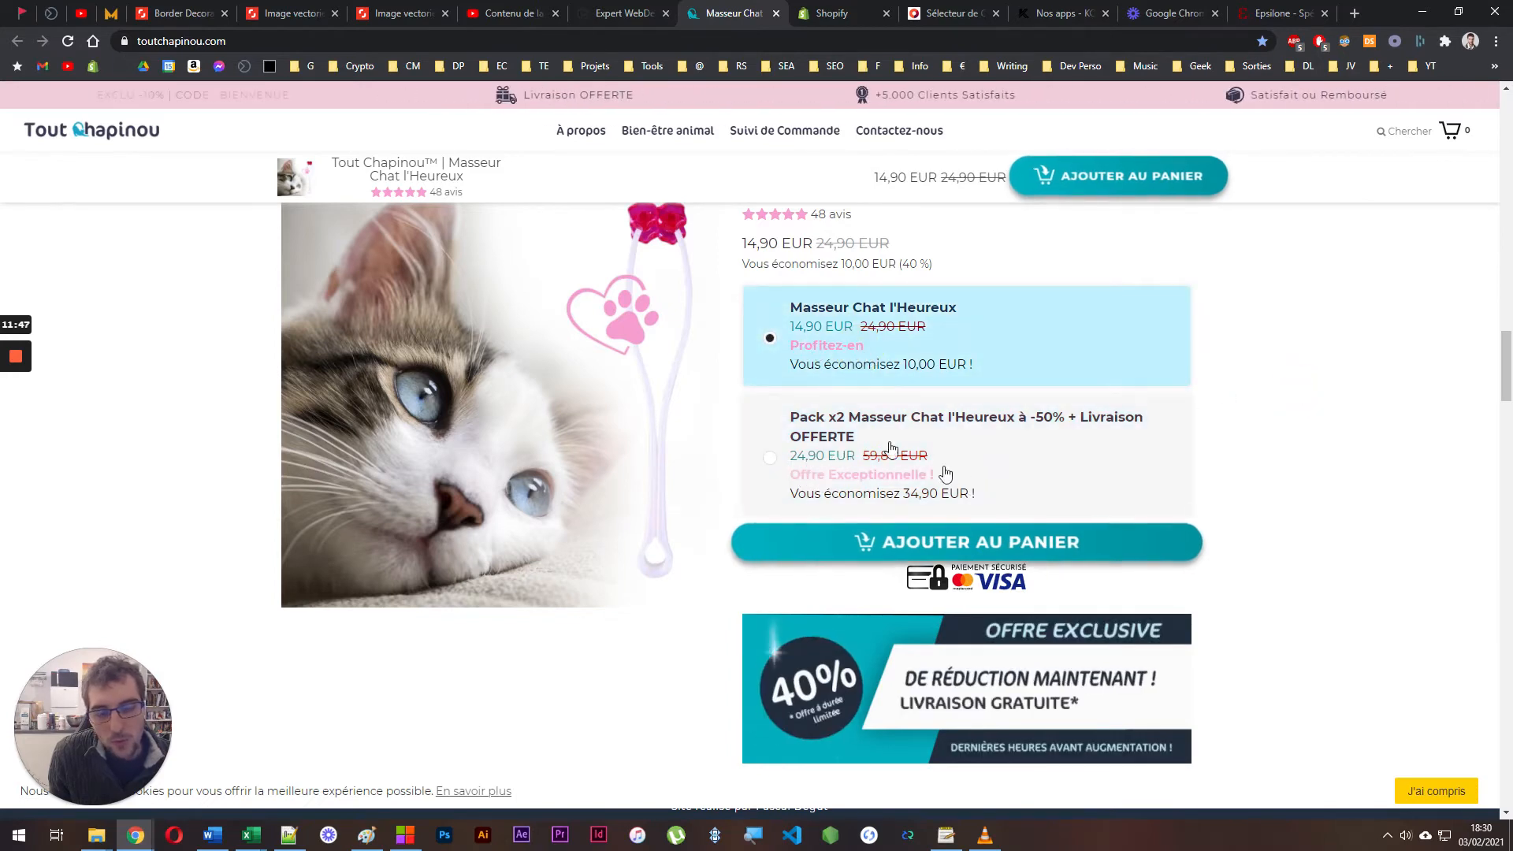
# Return to Fire Bundle and open the normal colour picker under Personnalisation du titre
pyautogui.click(849, 10)
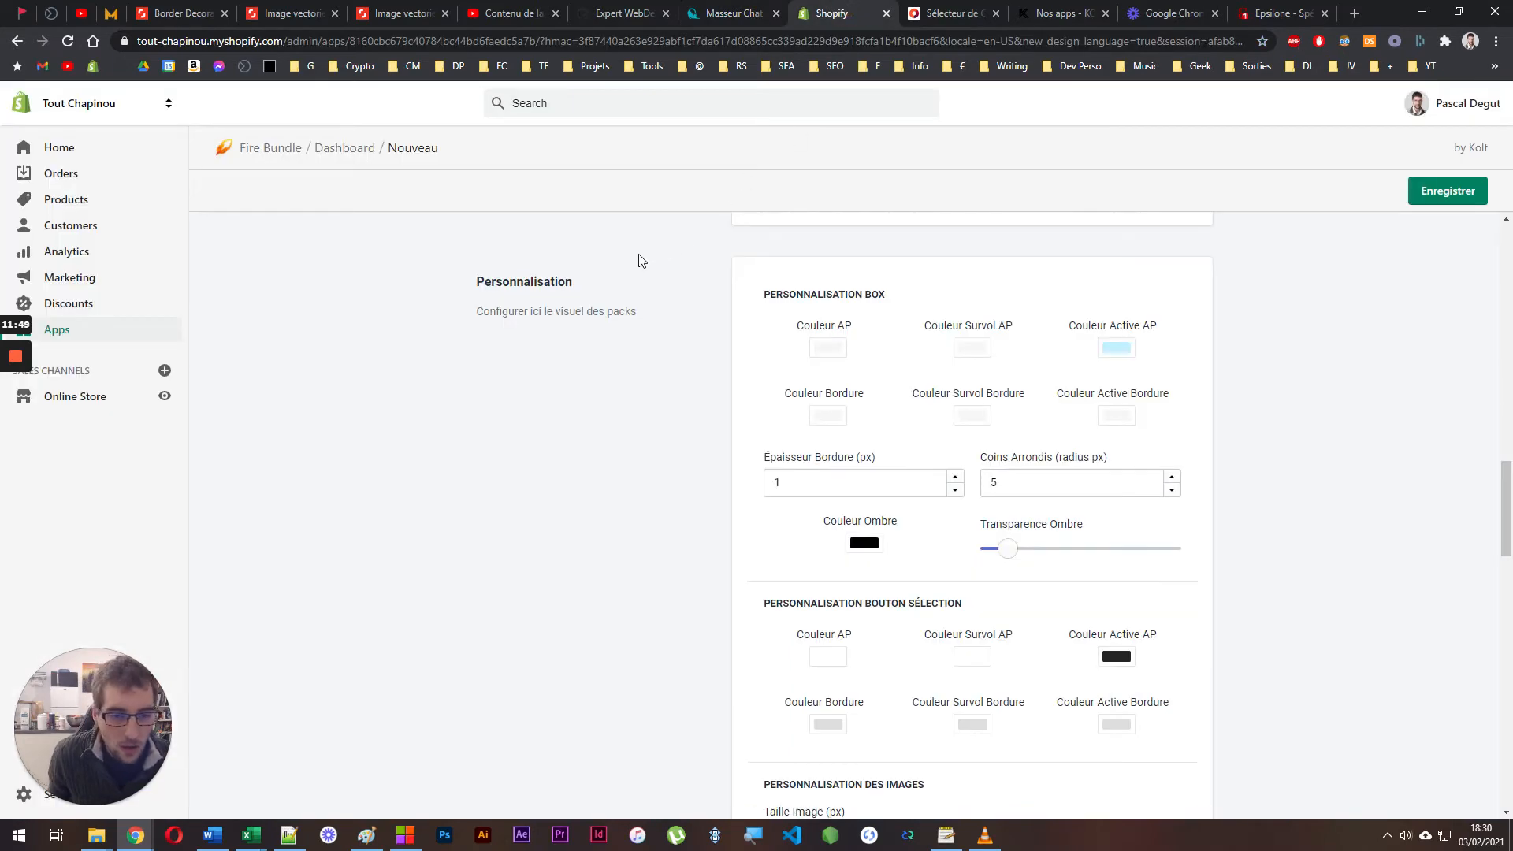
pyautogui.scroll(-1, 642, 261)
pyautogui.scroll(-2, 1036, 443)
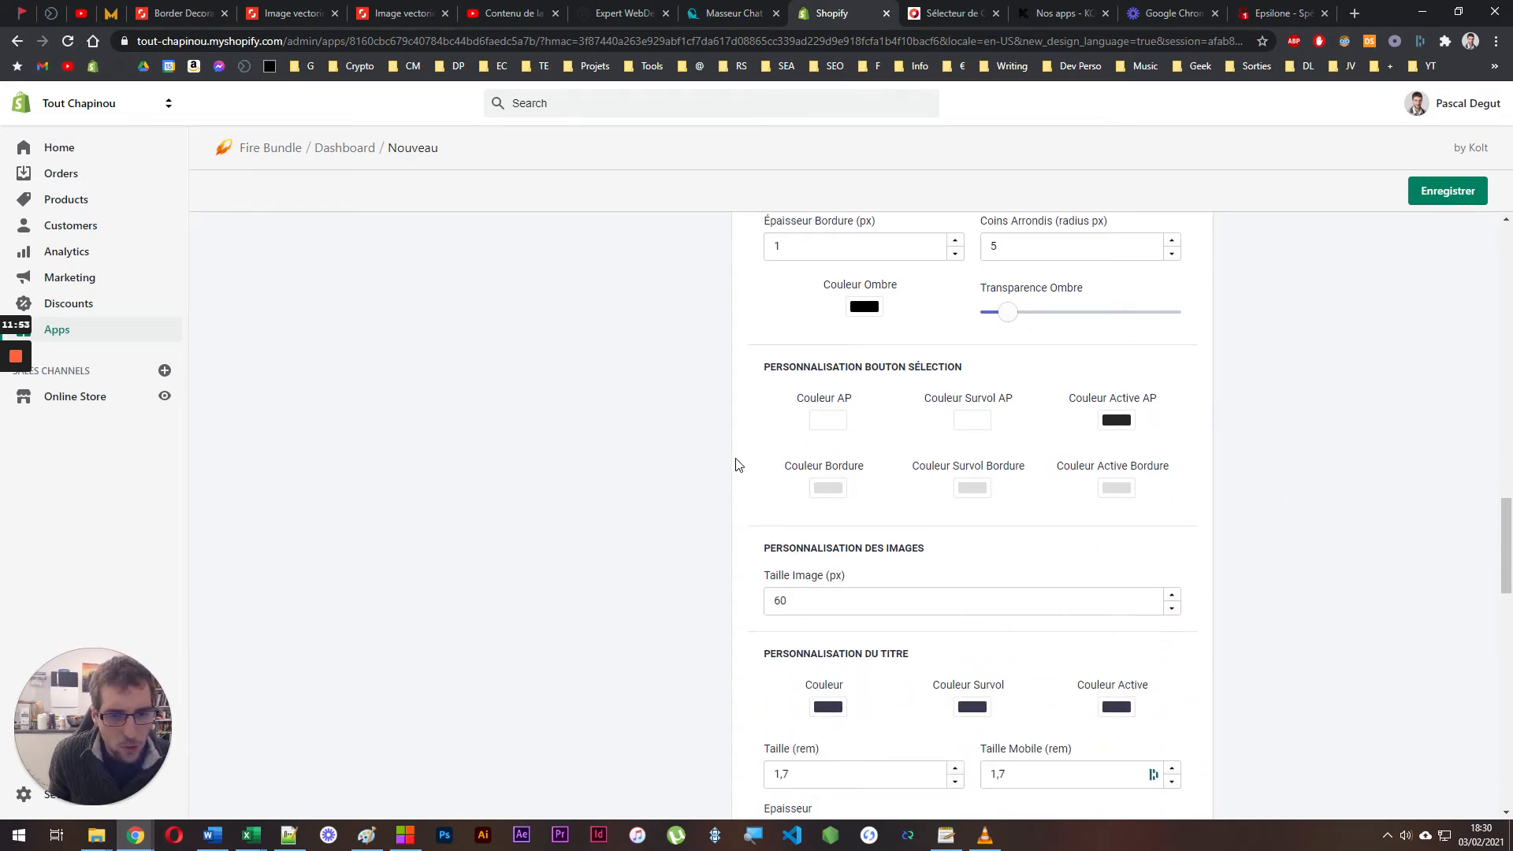
pyautogui.scroll(-2, 736, 464)
pyautogui.scroll(-2, 736, 464)
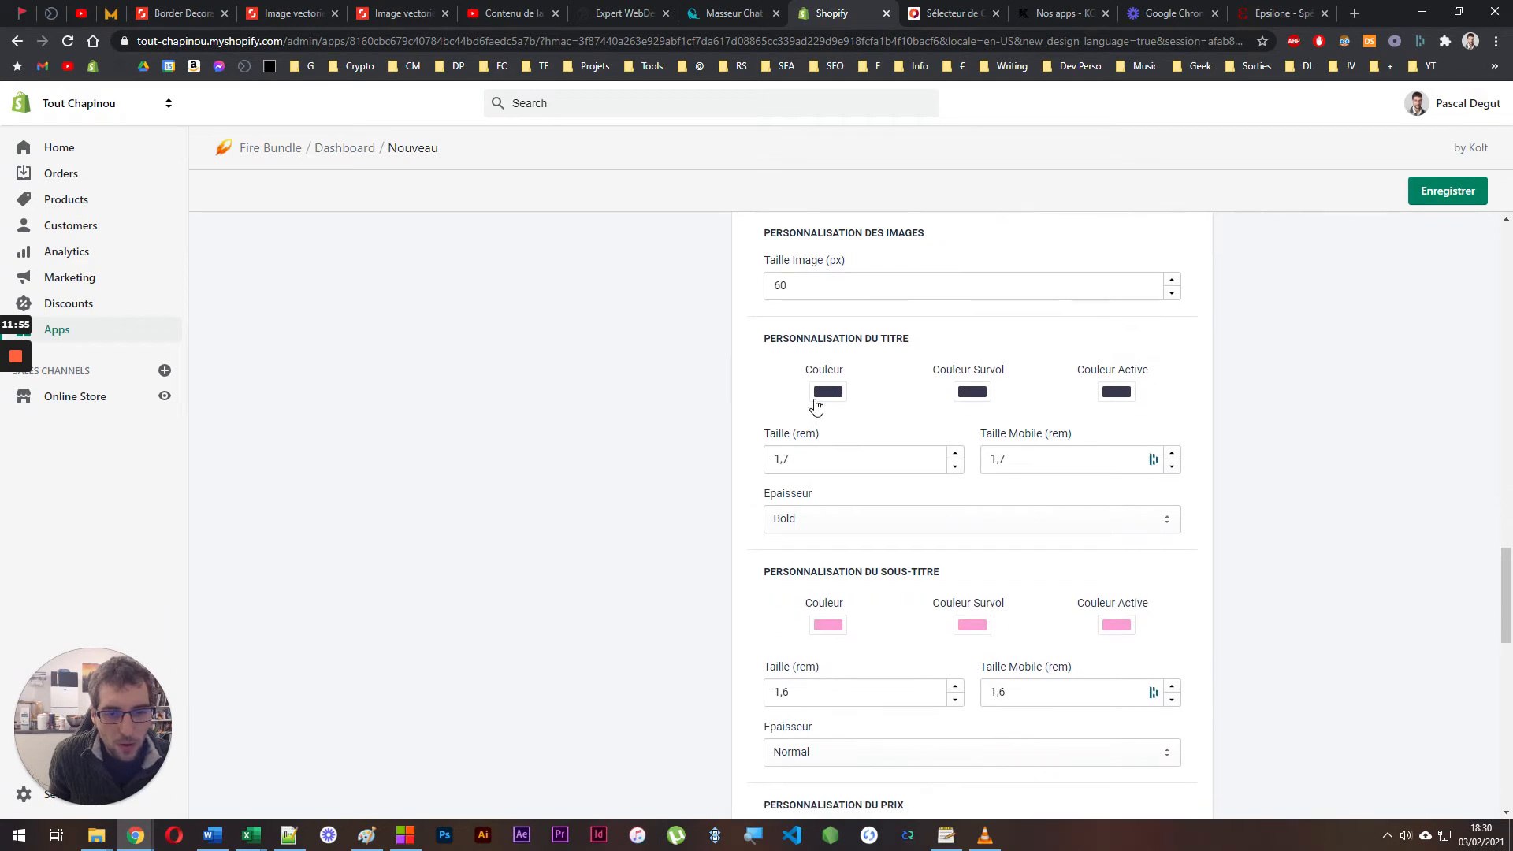
pyautogui.click(825, 393)
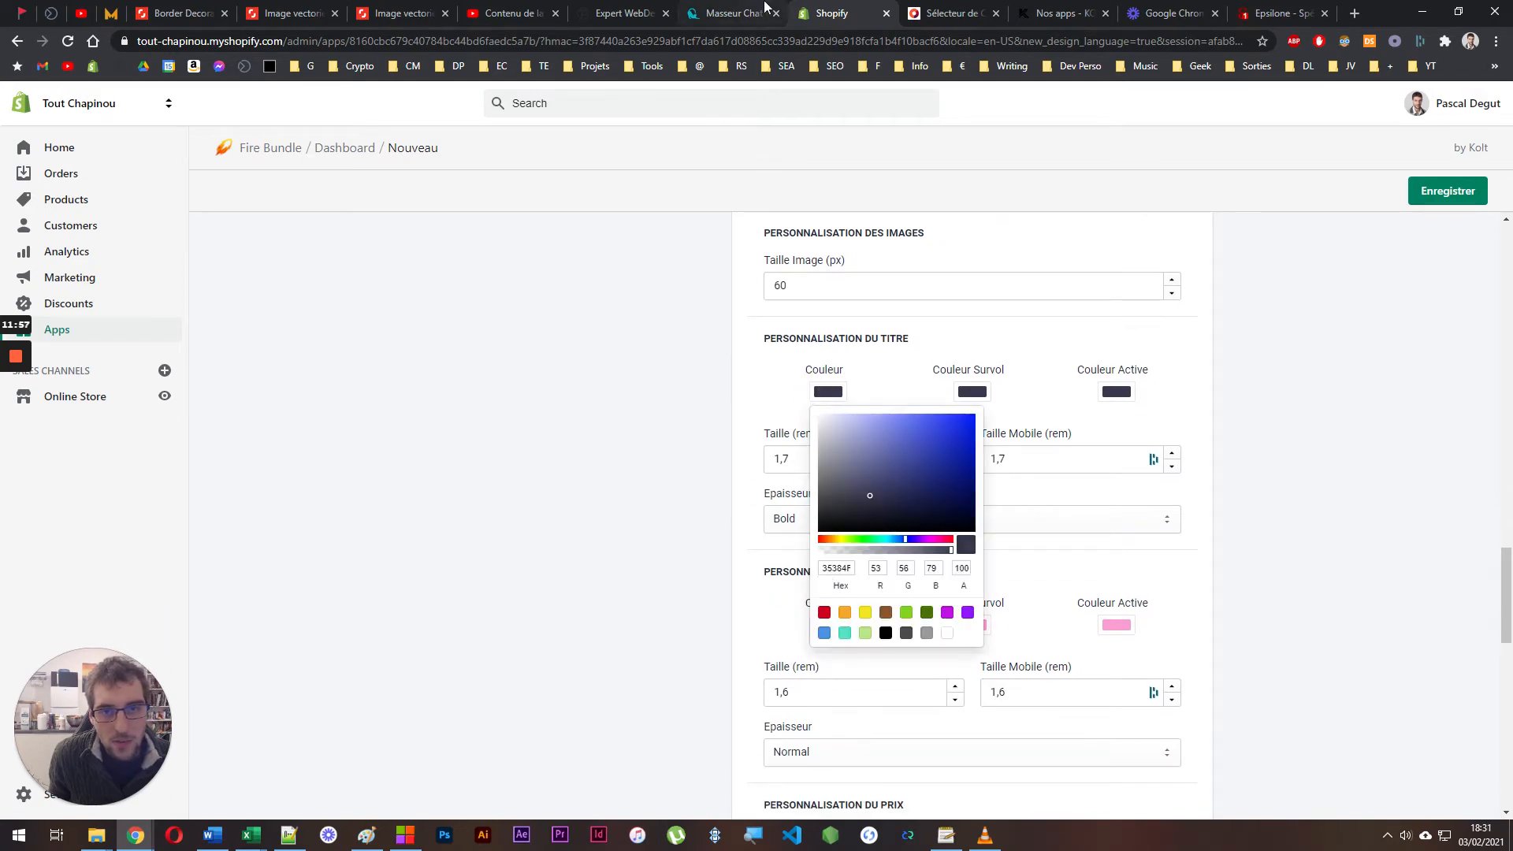
# Compare the storefront heading "Pourquoi c'est génial" with the Pack x2 title's colour, and close Fire Bundle's title colour picker
pyautogui.click(737, 13)
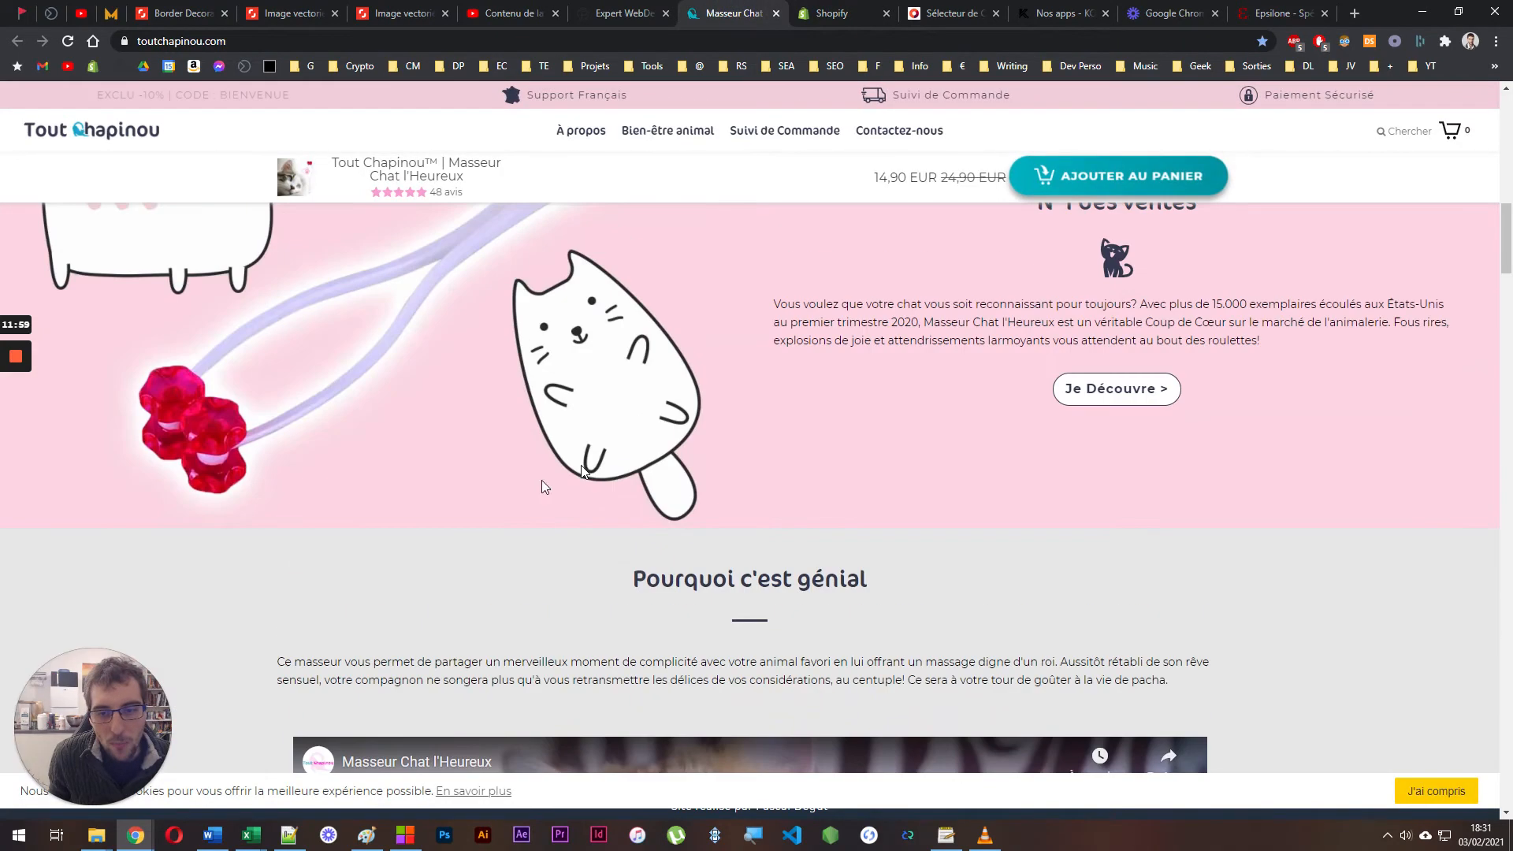
pyautogui.moveTo(631, 581); pyautogui.dragTo(867, 581)
pyautogui.scroll(-15, 701, 597)
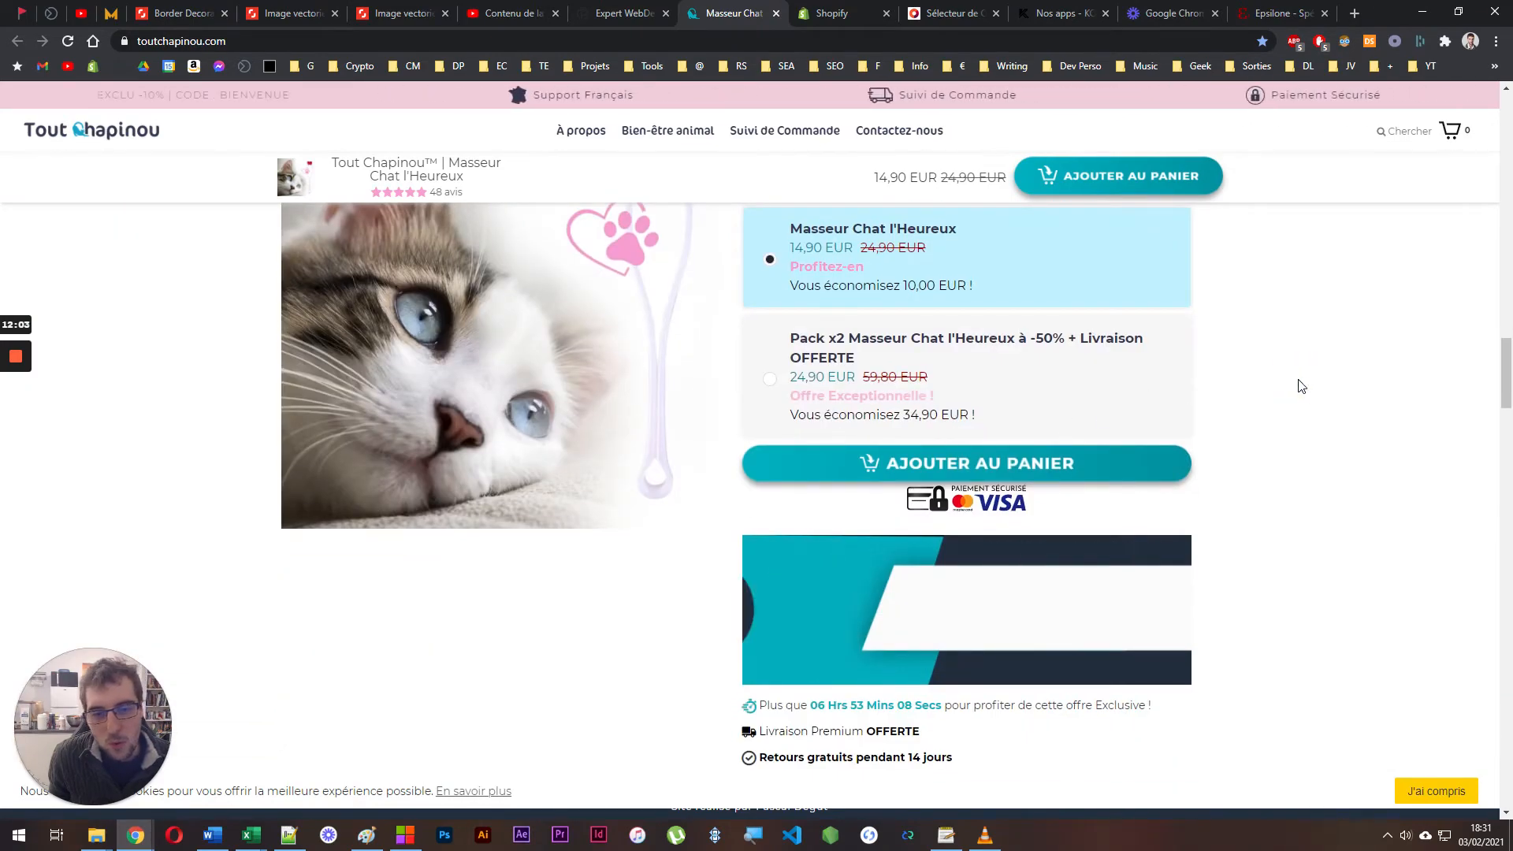
pyautogui.click(859, 344)
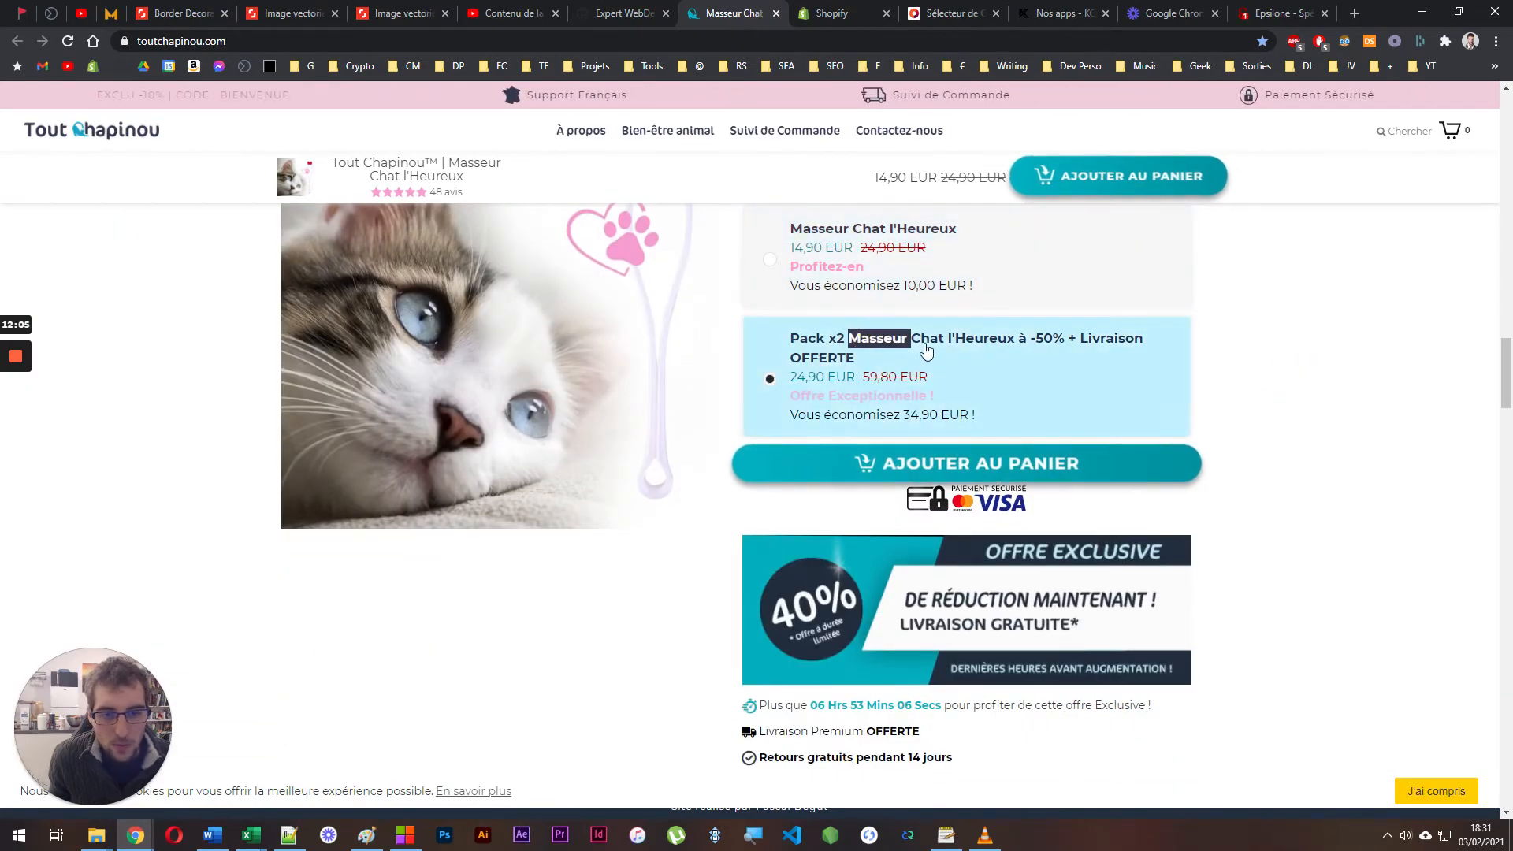
pyautogui.click(832, 8)
pyautogui.click(616, 448)
# Review Personnalisation du sous-titre in Fire Bundle and examine the single offer's "Profitez-en" subtitle on the storefront
pyautogui.scroll(-3, 616, 449)
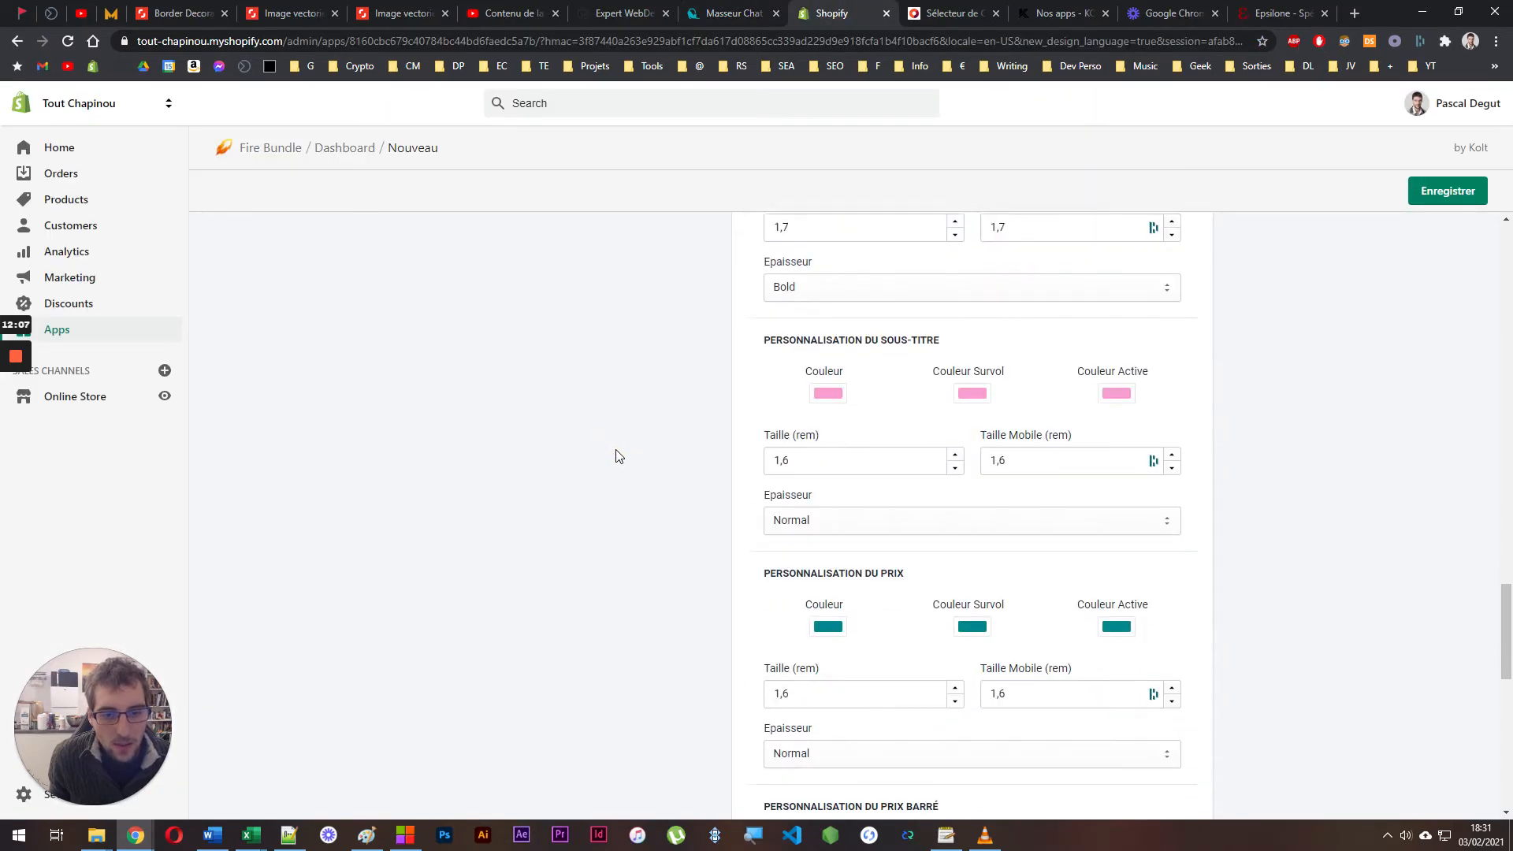
pyautogui.click(742, 14)
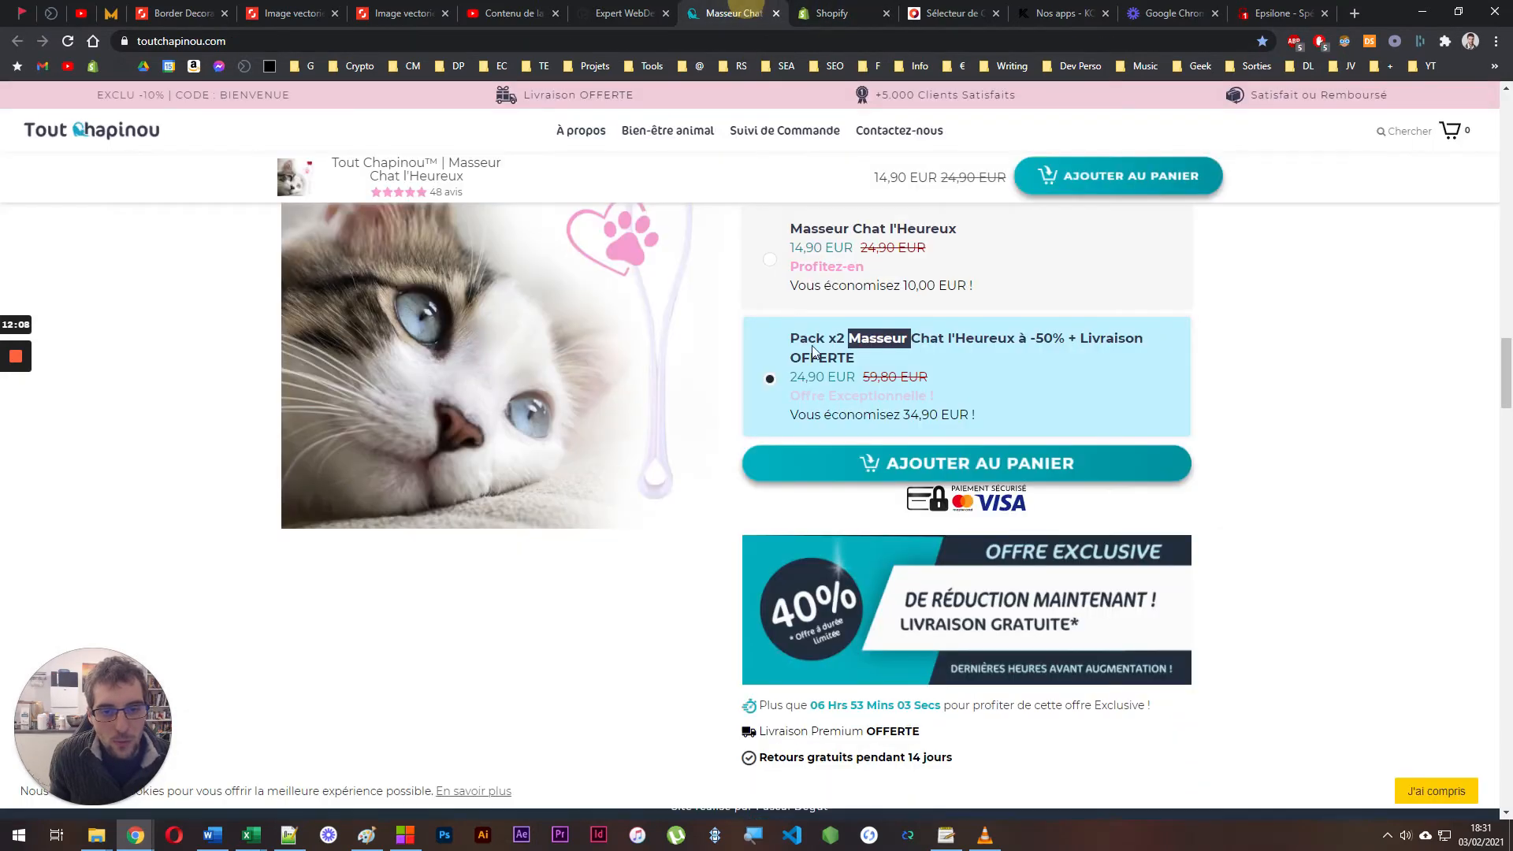
pyautogui.click(859, 286)
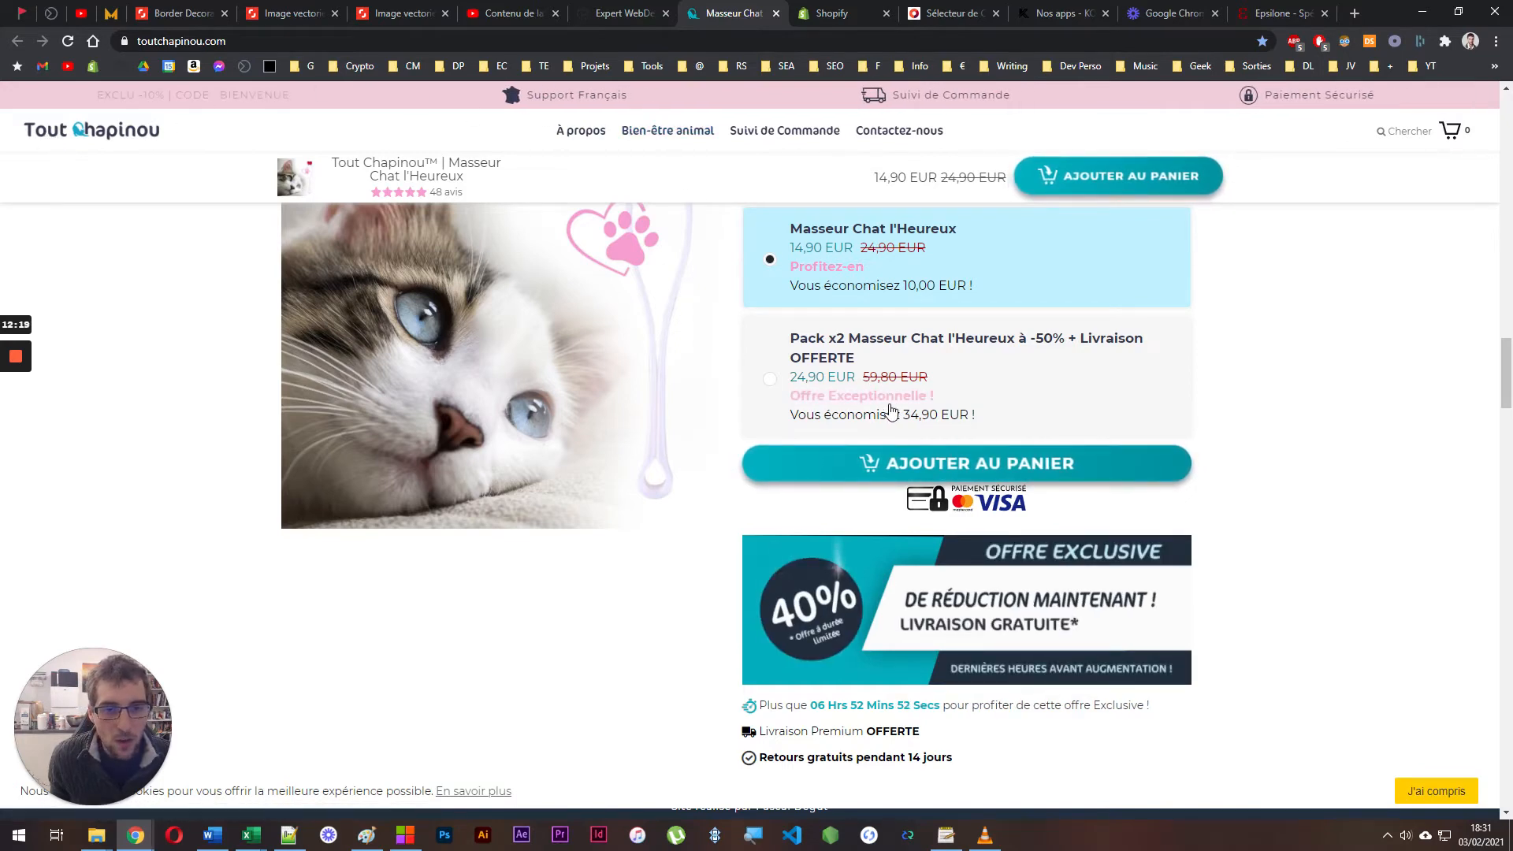
pyautogui.scroll(2, 890, 411)
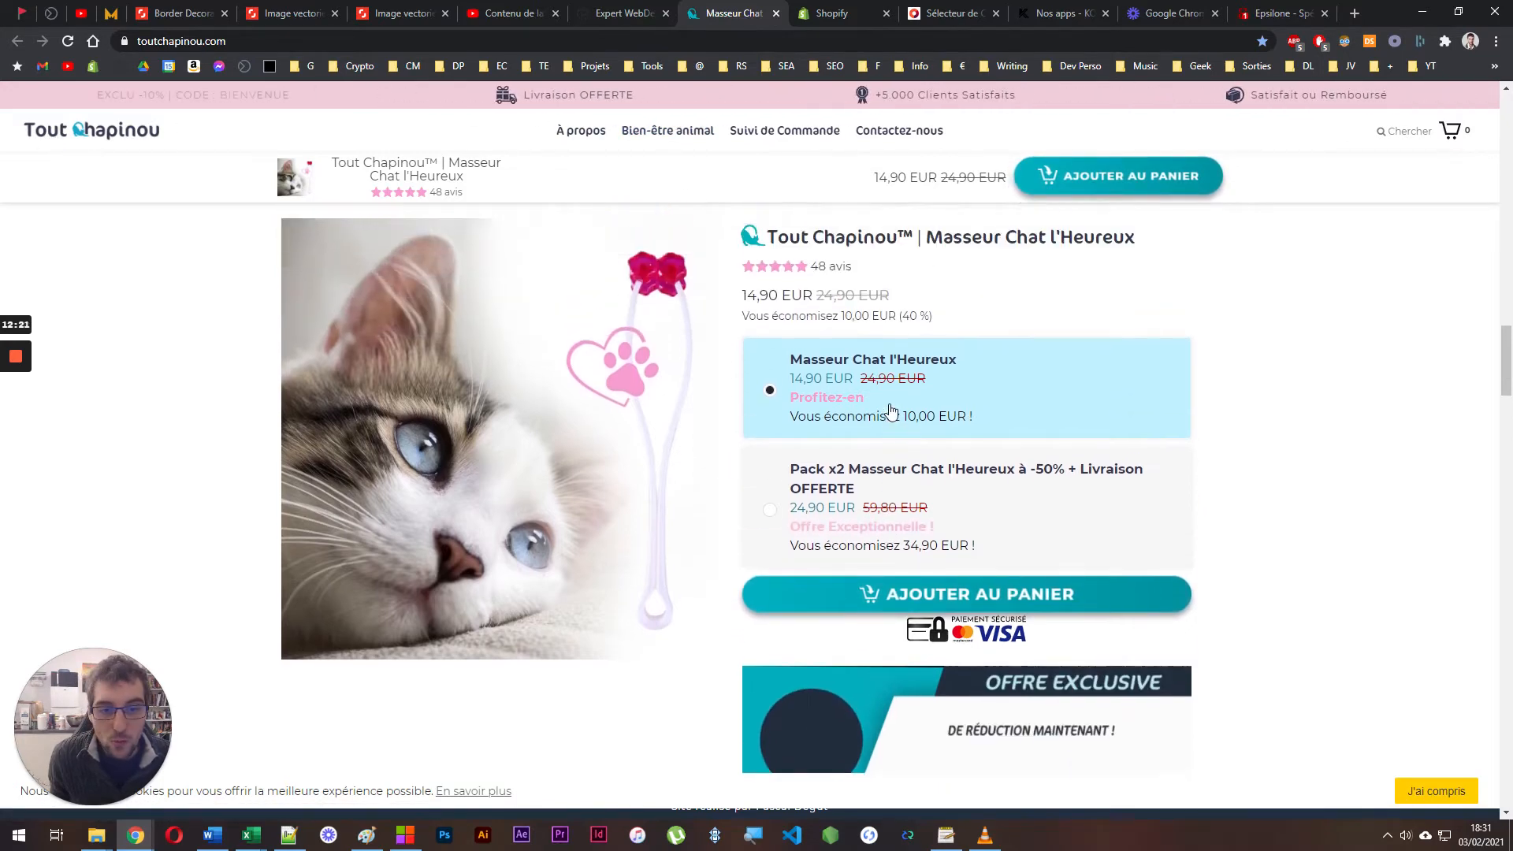
pyautogui.moveTo(790, 425); pyautogui.dragTo(872, 430)
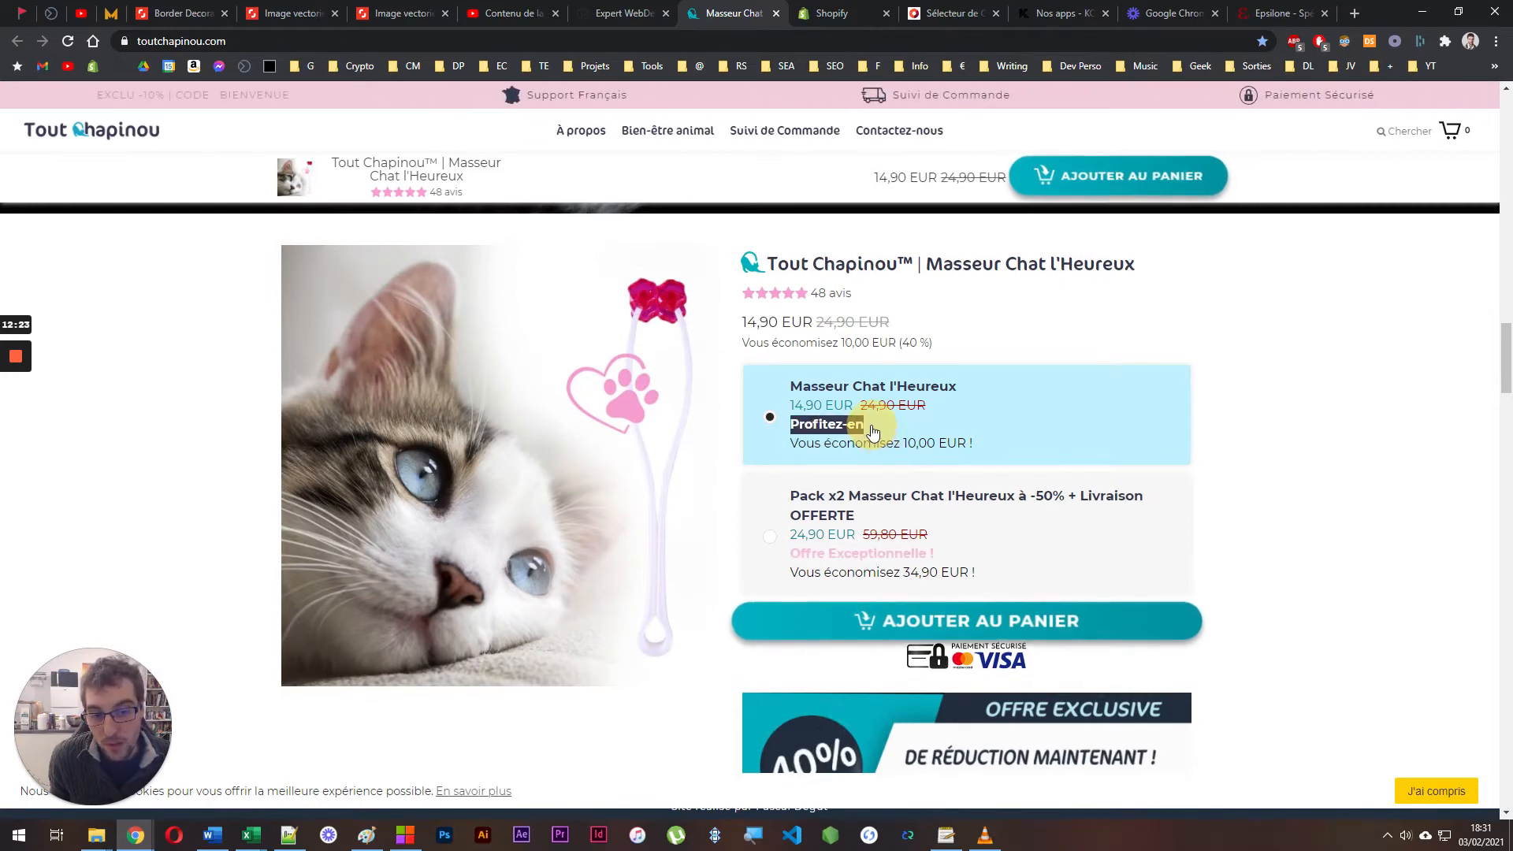
pyautogui.click(906, 463)
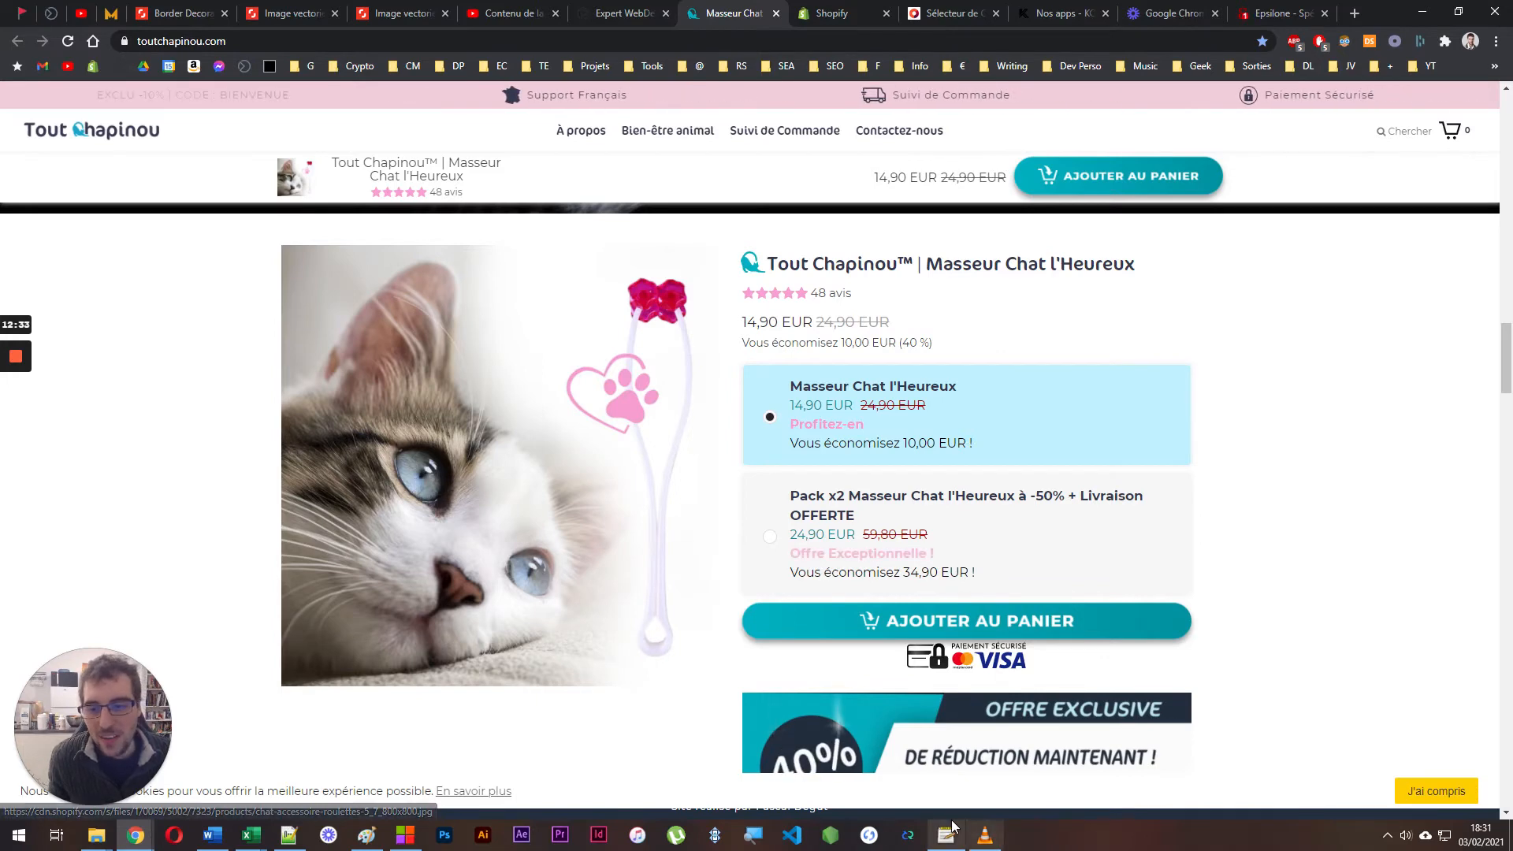
# Inspect the normal colour's hex value under Fire Bundle's Personnalisation du prix and close its picker
pyautogui.moveTo(947, 831)
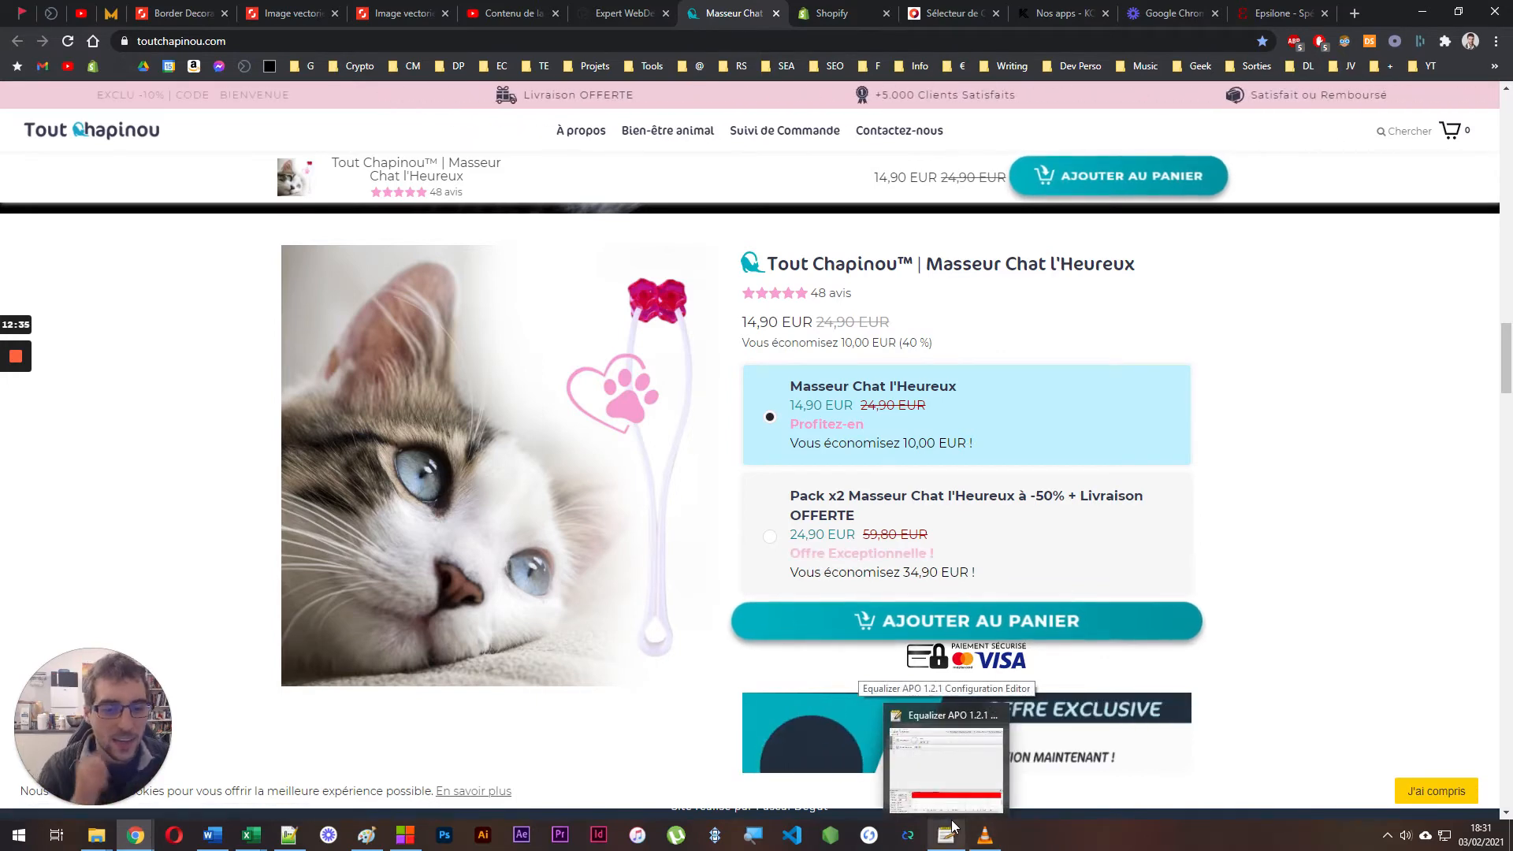
pyautogui.click(864, 14)
pyautogui.scroll(-3, 935, 327)
pyautogui.scroll(-1, 840, 475)
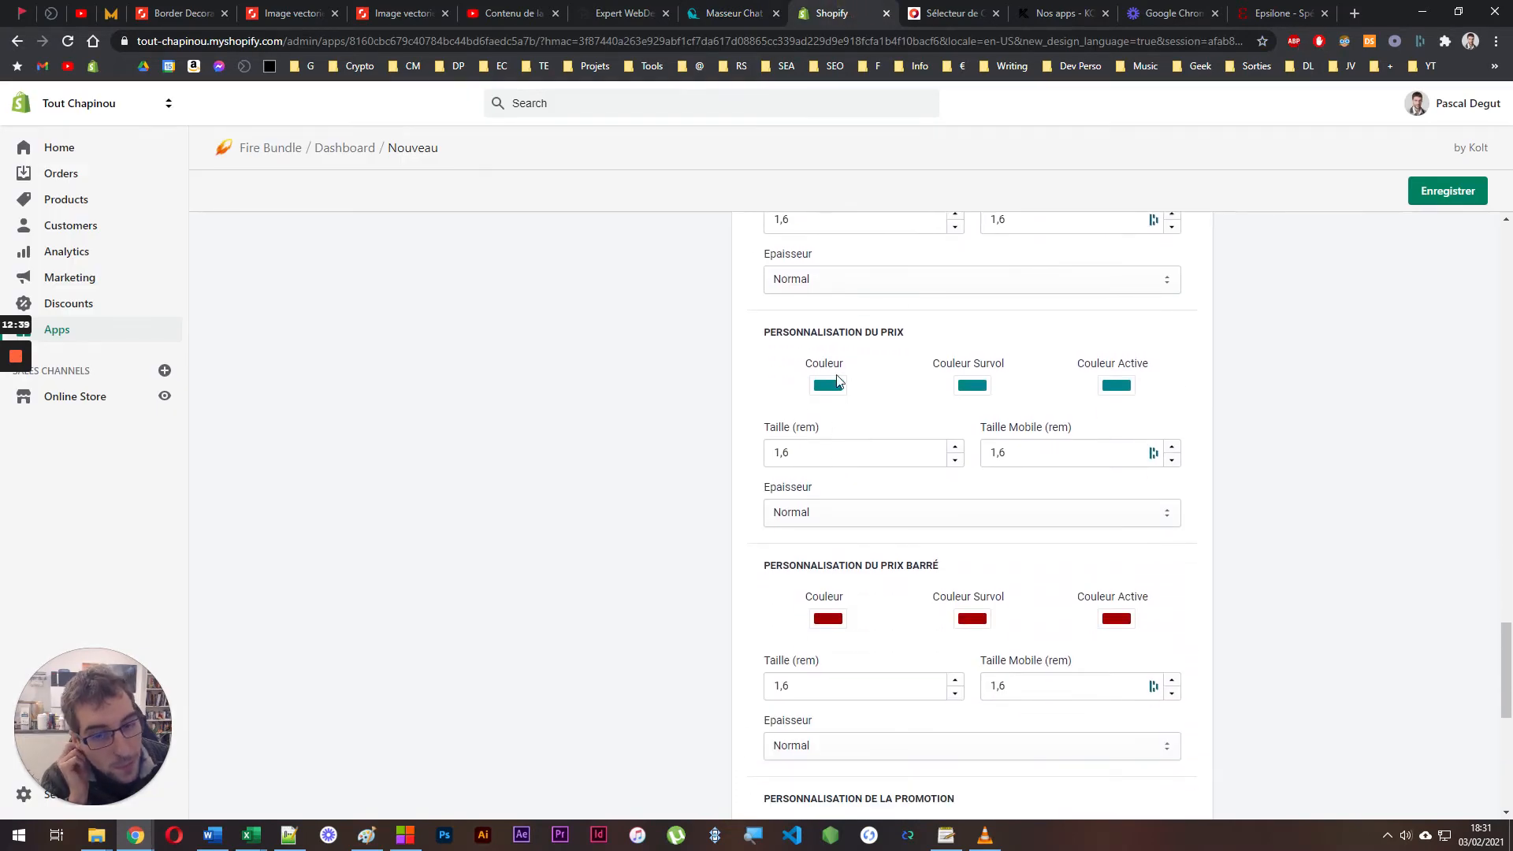
pyautogui.click(826, 384)
pyautogui.scroll(-1, 826, 391)
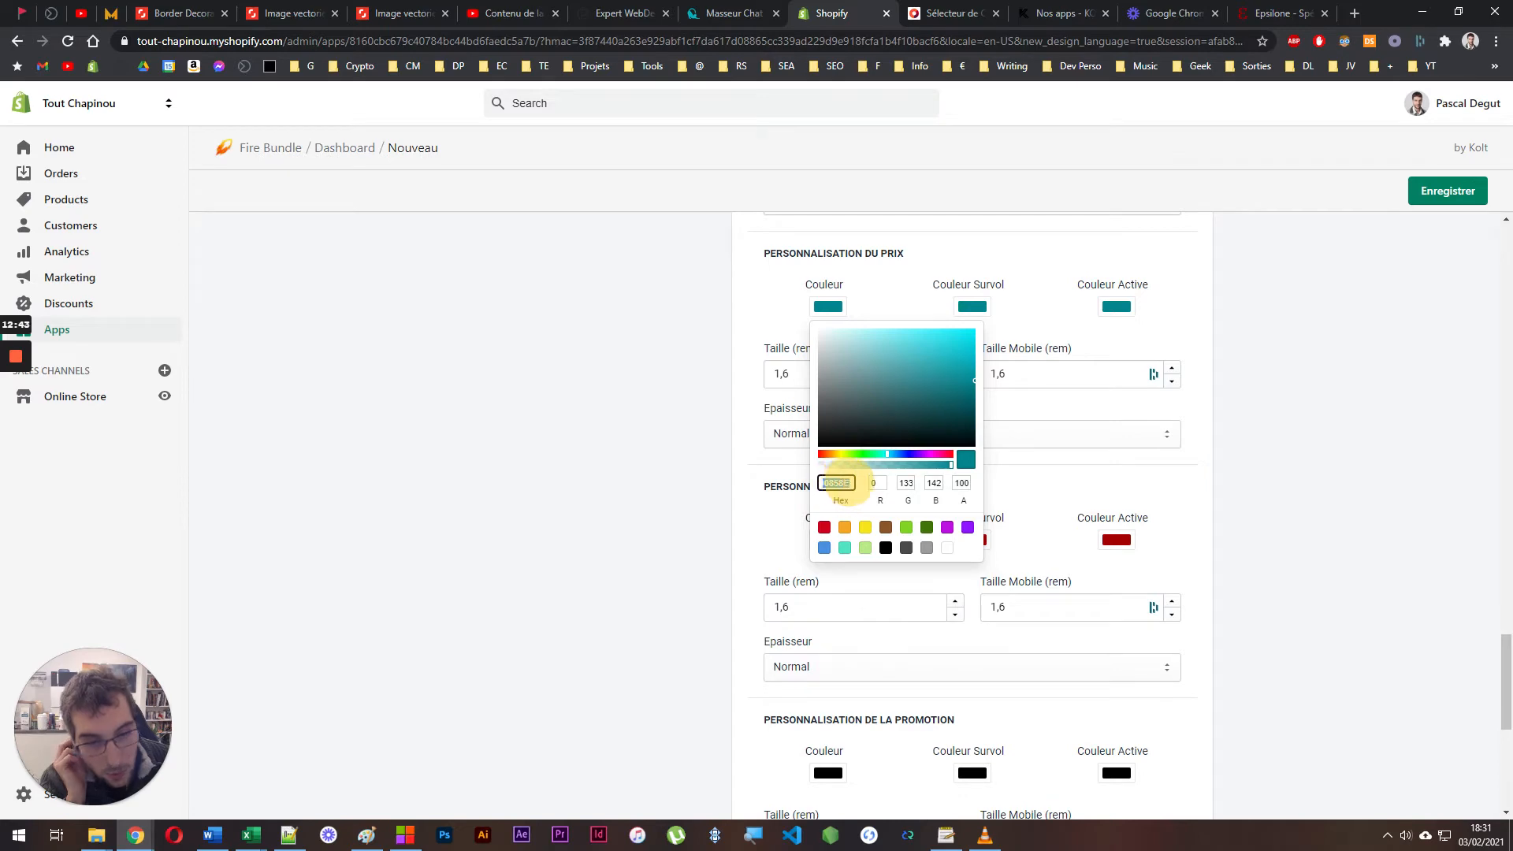
pyautogui.click(669, 469)
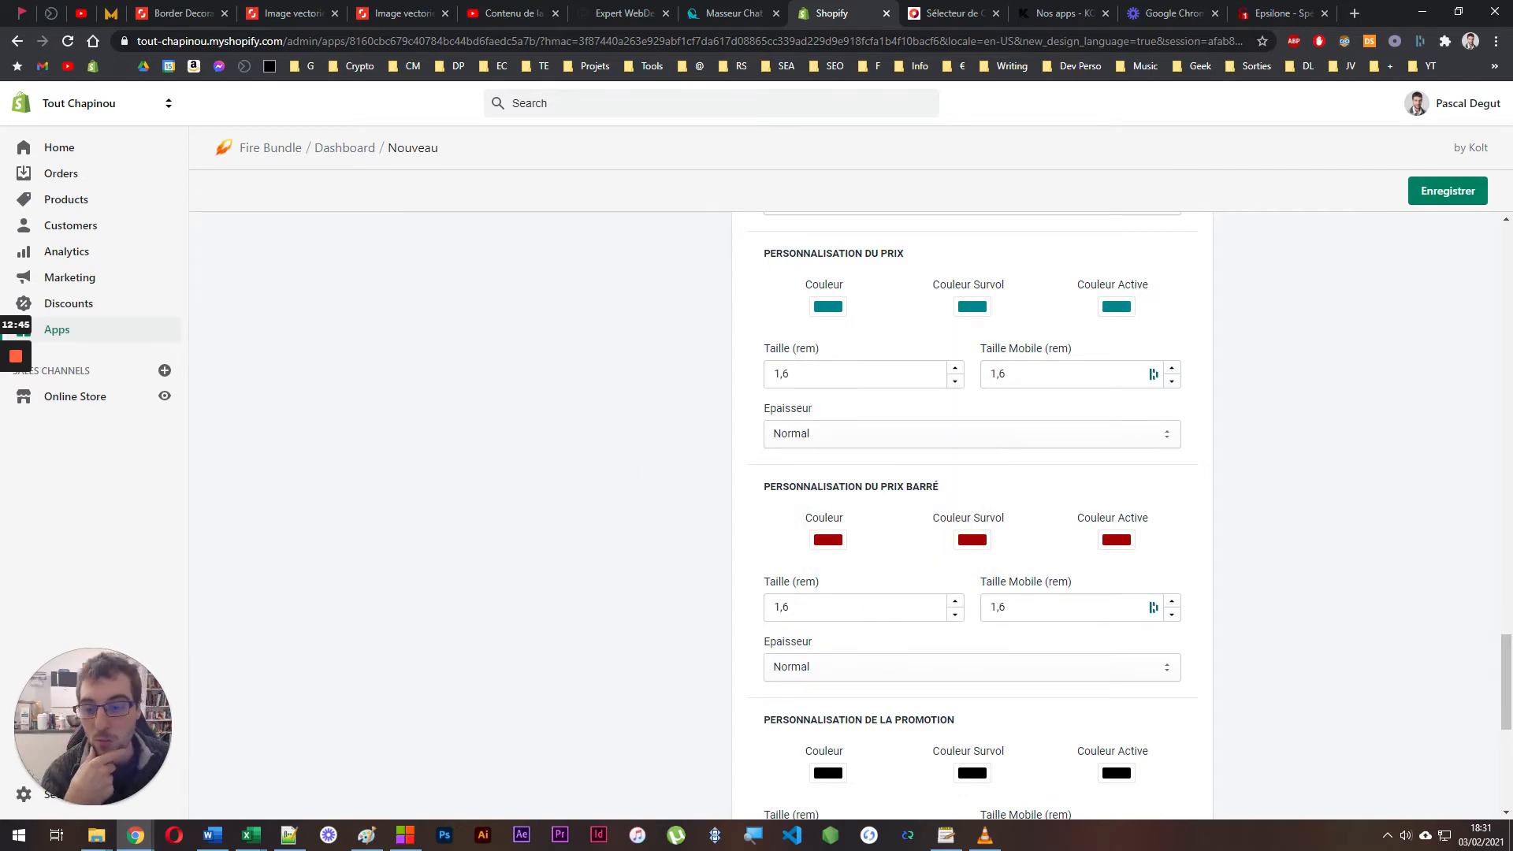
# View the crossed-out prices on the storefront and inspect the normal colour's hex value under Personnalisation du prix barré
pyautogui.click(965, 6)
pyautogui.click(738, 7)
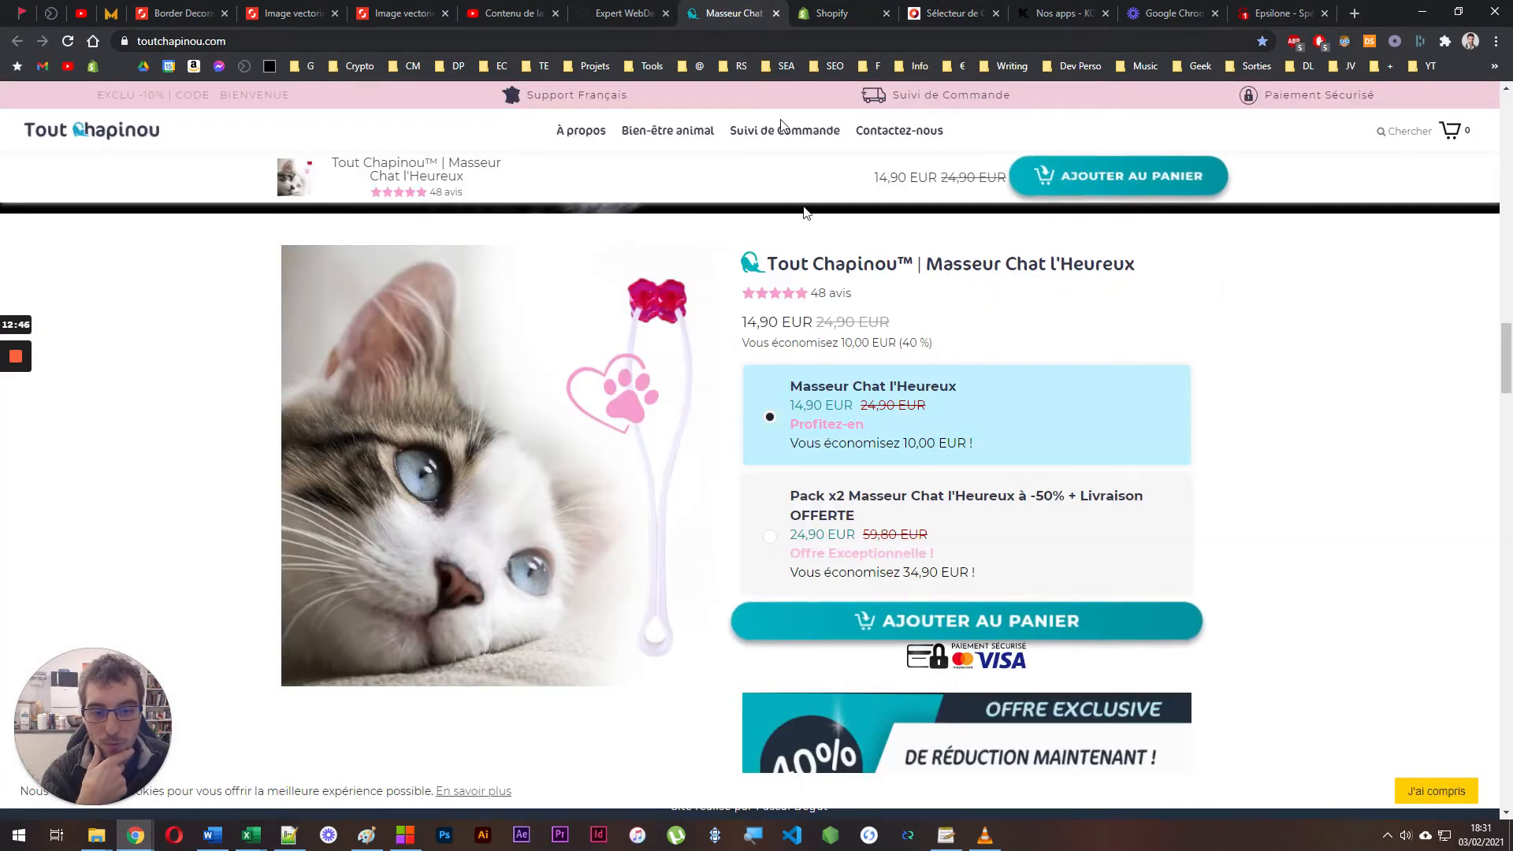
pyautogui.click(862, 10)
pyautogui.click(830, 542)
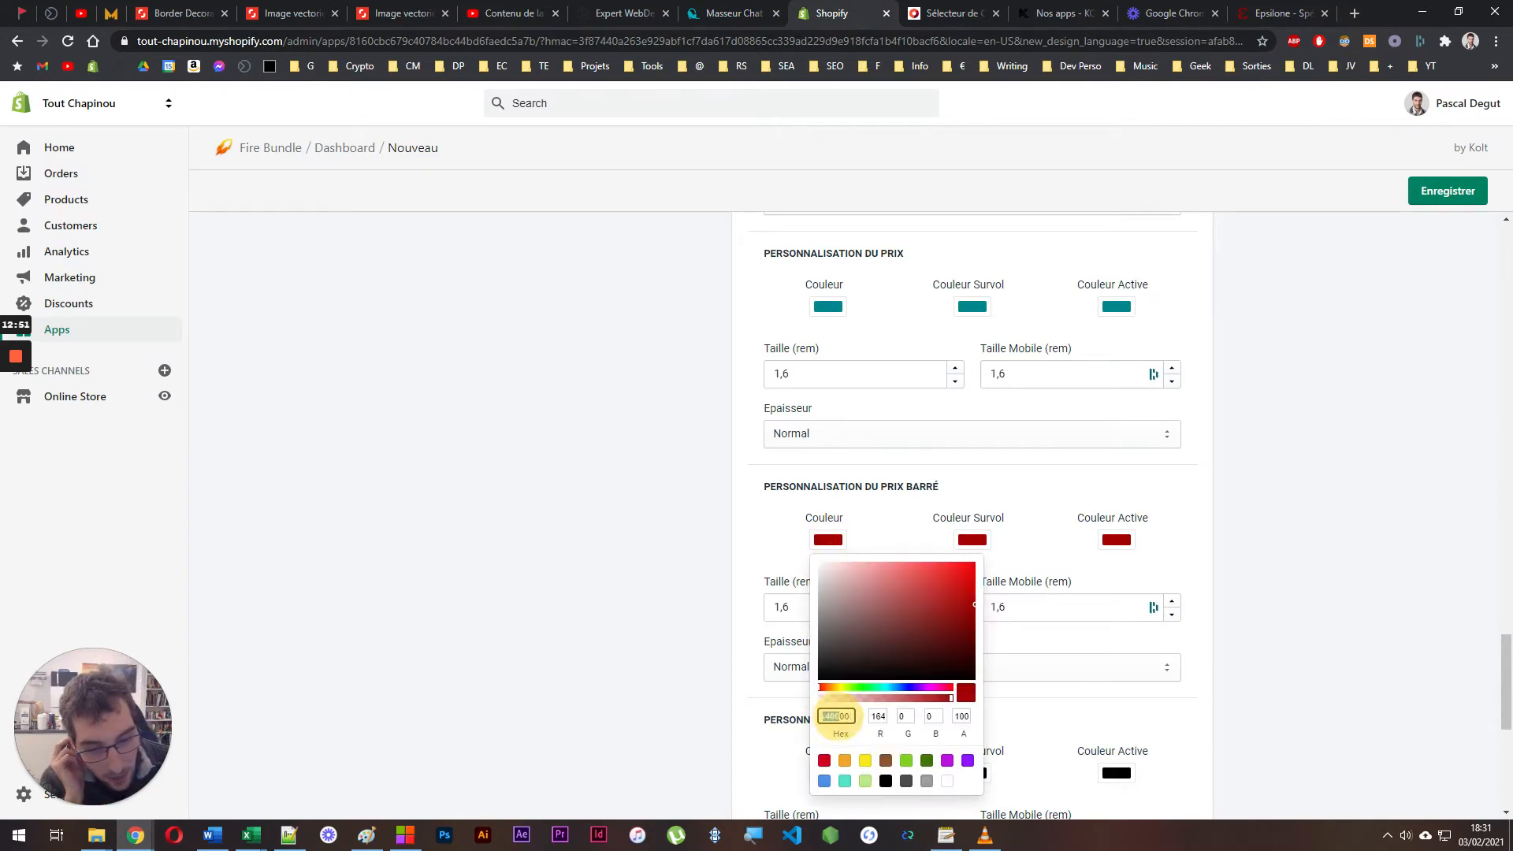
pyautogui.click(638, 673)
# Try pure red FF0000 as the crossed-out price's normal colour, and replace it with the preset red of RGB 208, 2, 27
pyautogui.scroll(-4, 704, 376)
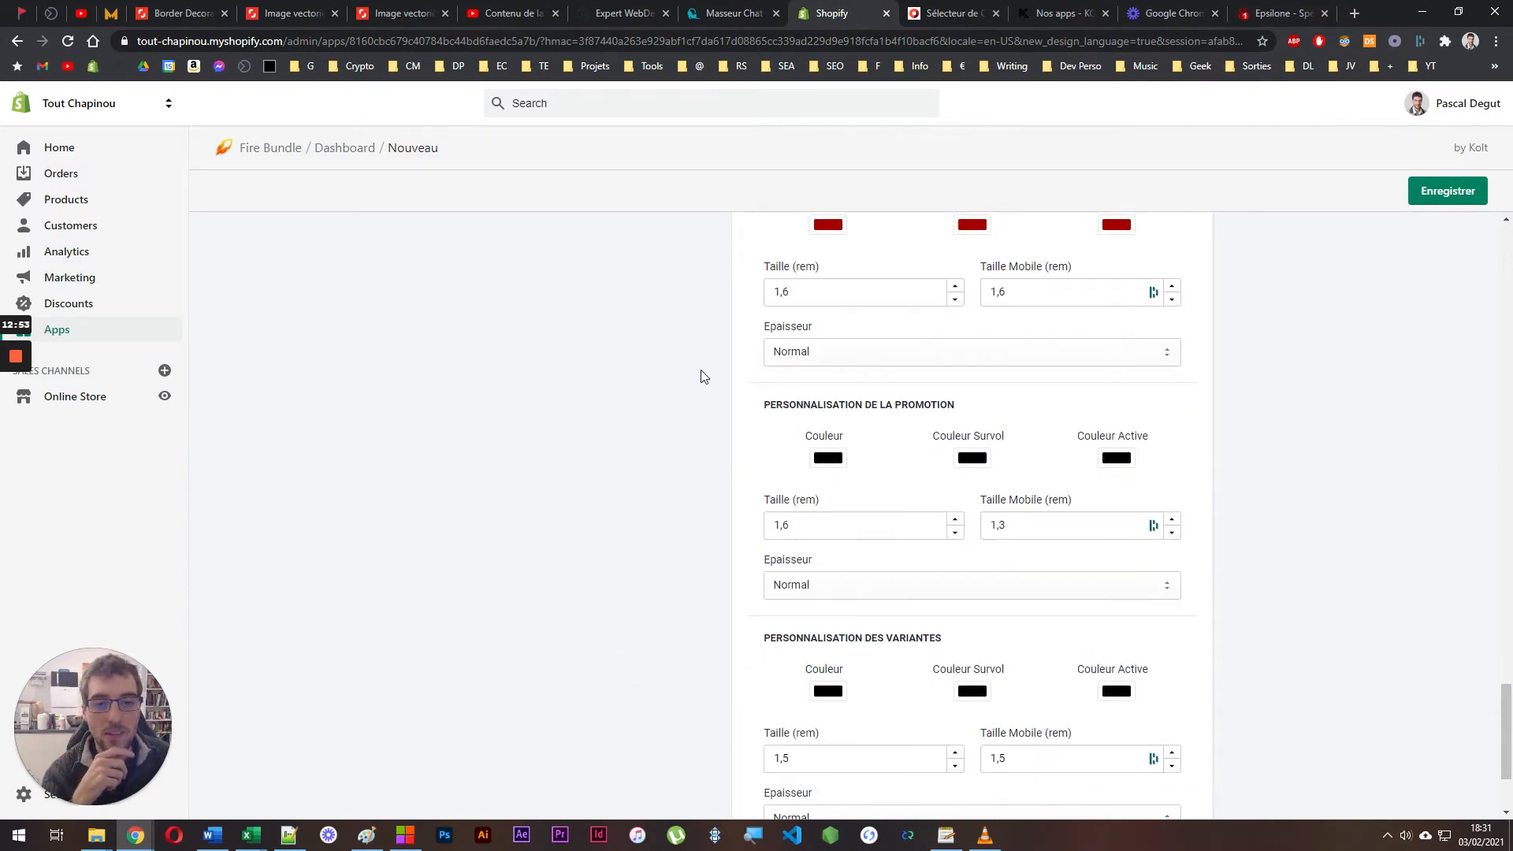
pyautogui.scroll(2, 830, 276)
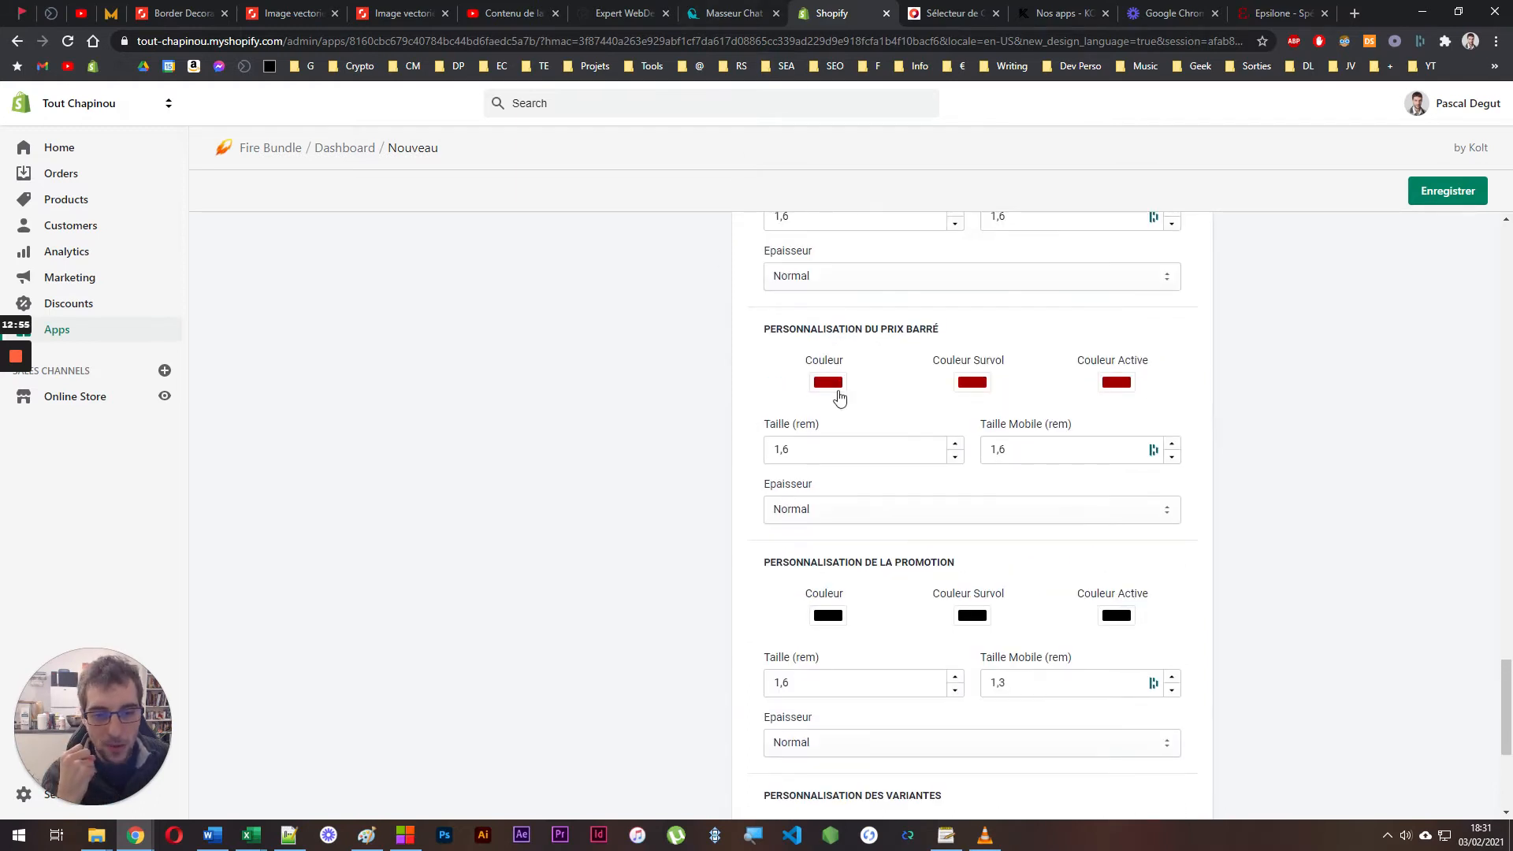
pyautogui.click(838, 386)
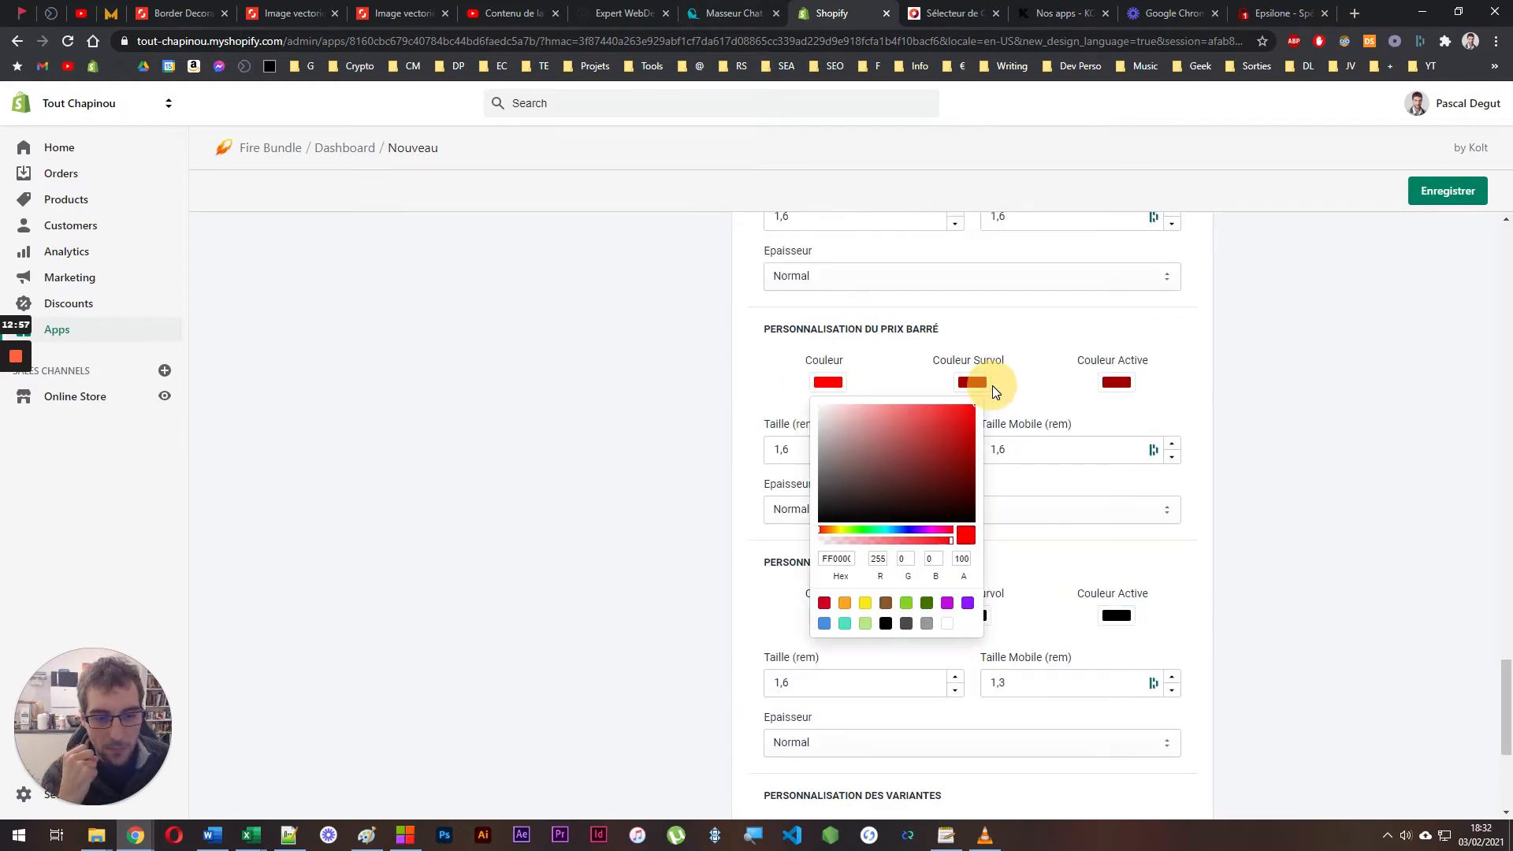
pyautogui.click(824, 605)
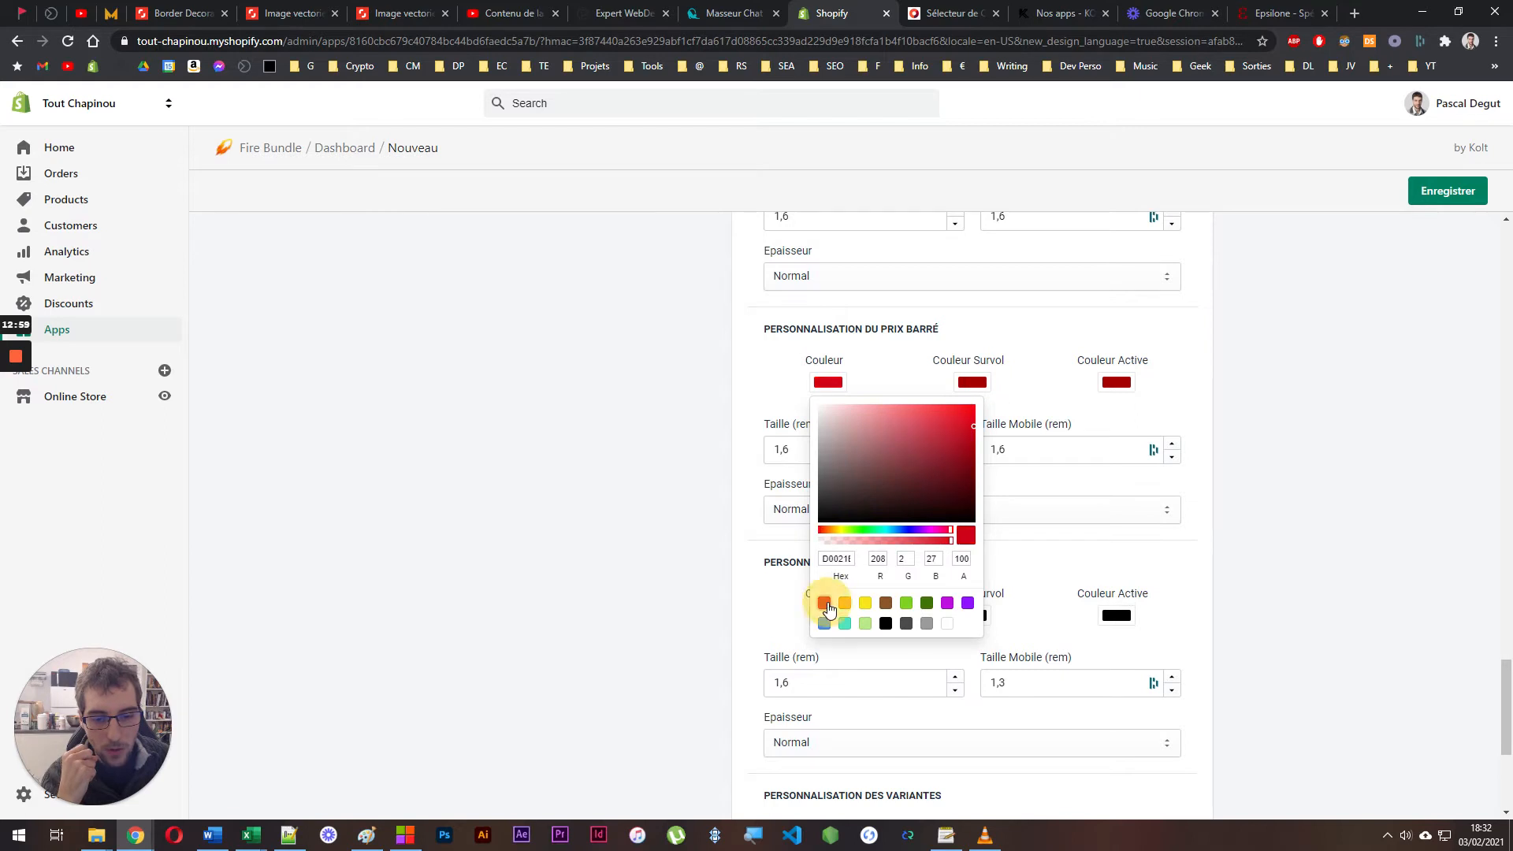
# Inspect the hover and normal colours' hex values under Fire Bundle's Personnalisation du prix barré and close the pickers
pyautogui.click(974, 384)
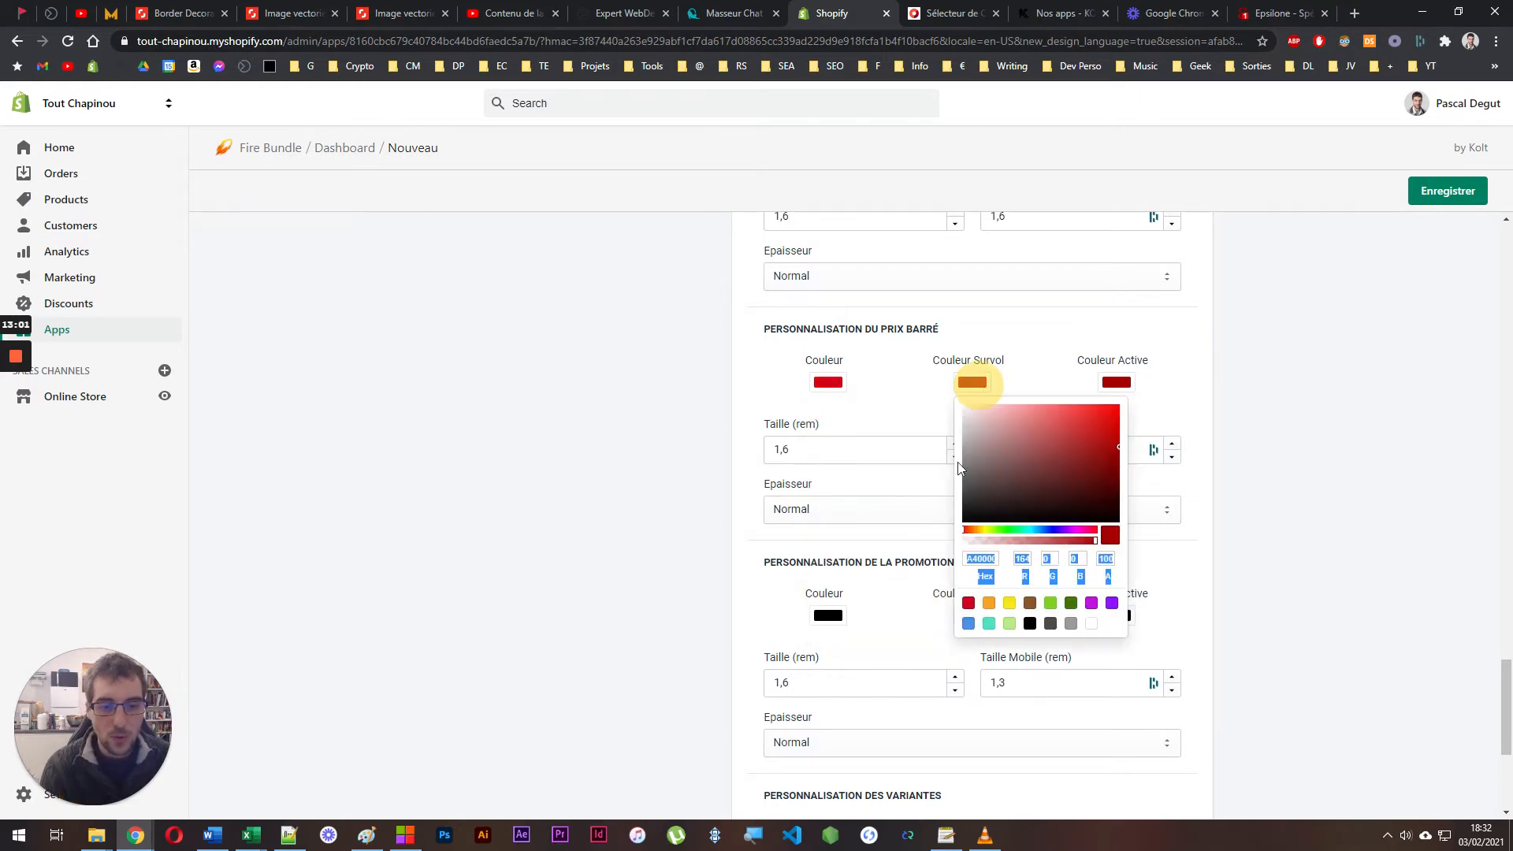
pyautogui.click(978, 559)
pyautogui.click(839, 391)
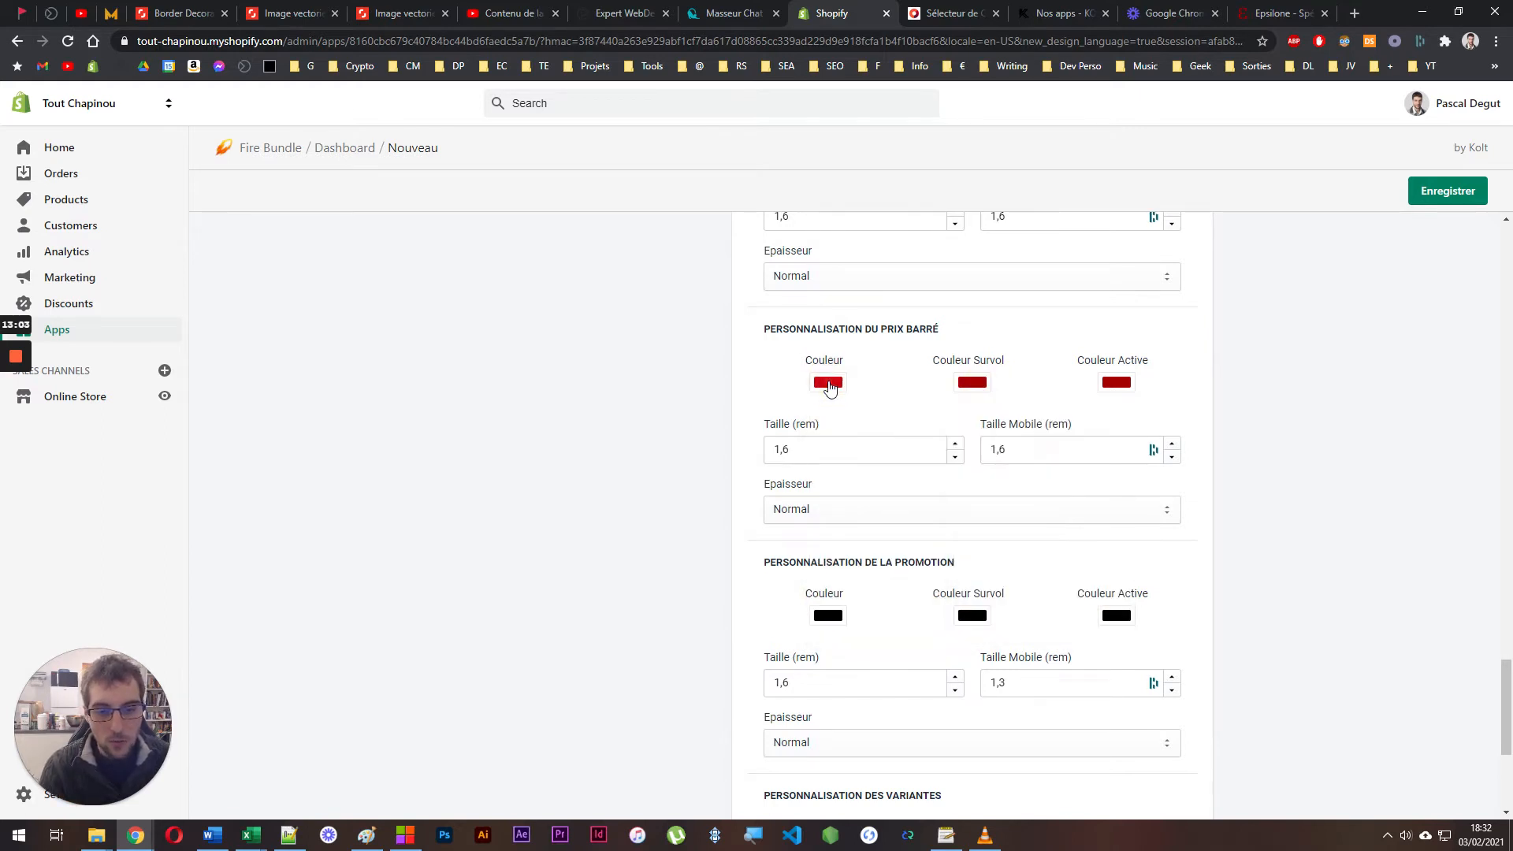
pyautogui.click(838, 389)
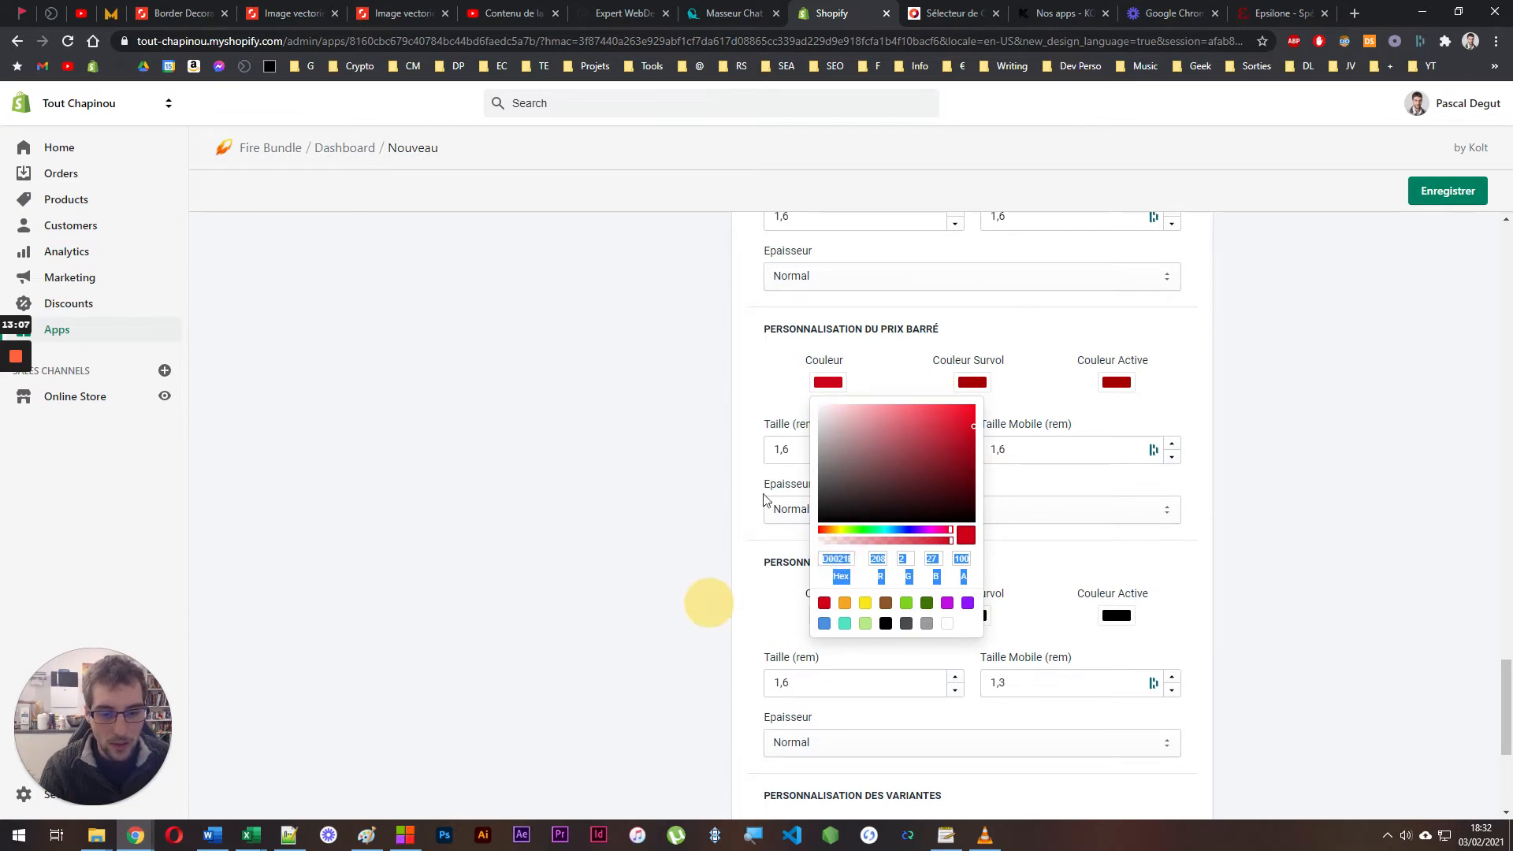
pyautogui.click(786, 394)
pyautogui.click(1406, 370)
pyautogui.scroll(-1, 1310, 425)
pyautogui.scroll(2, 968, 467)
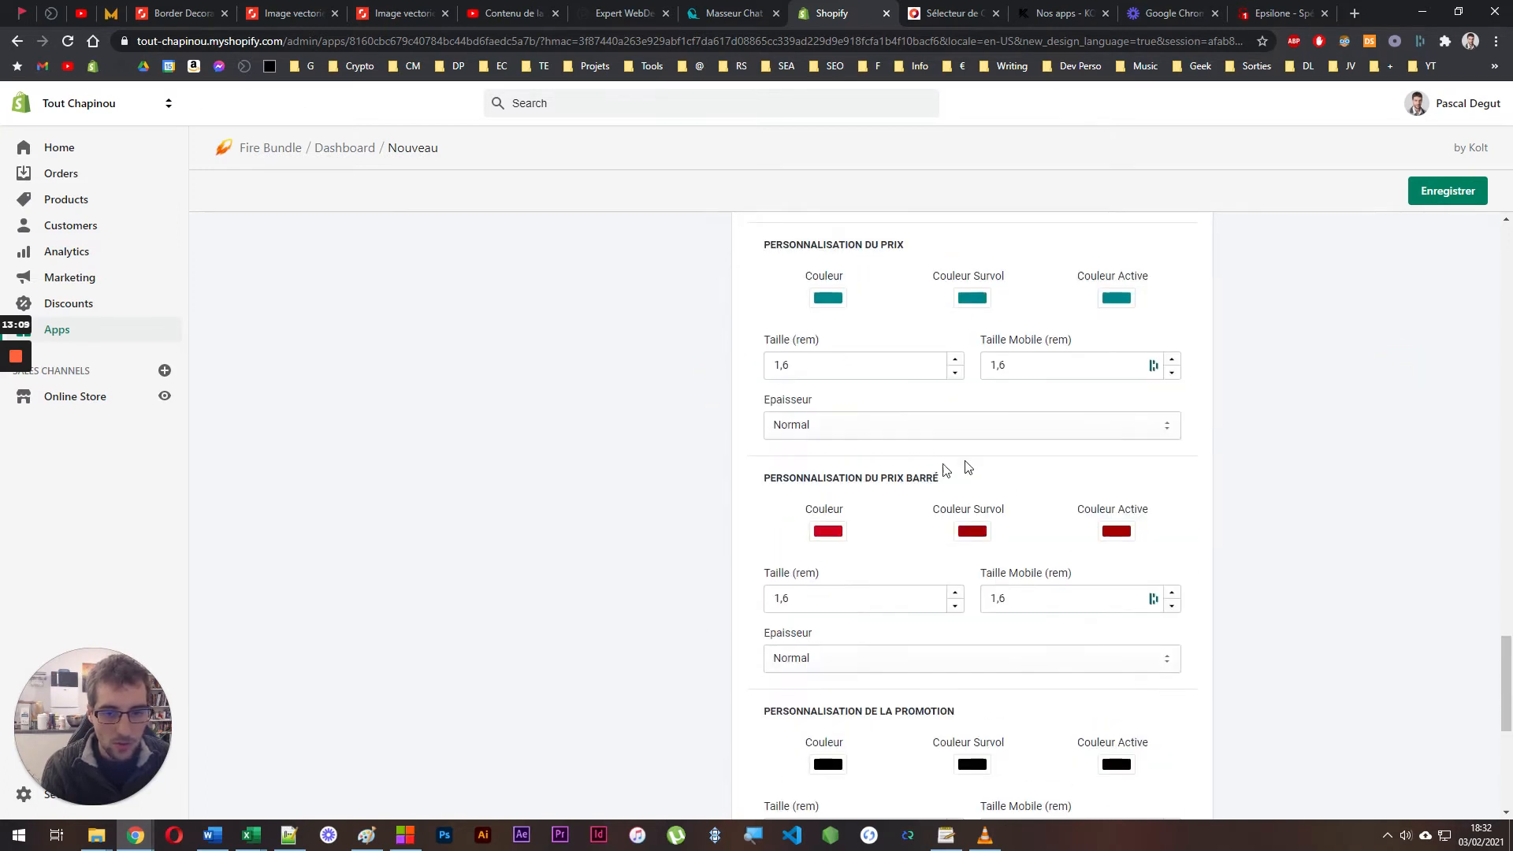
pyautogui.click(839, 533)
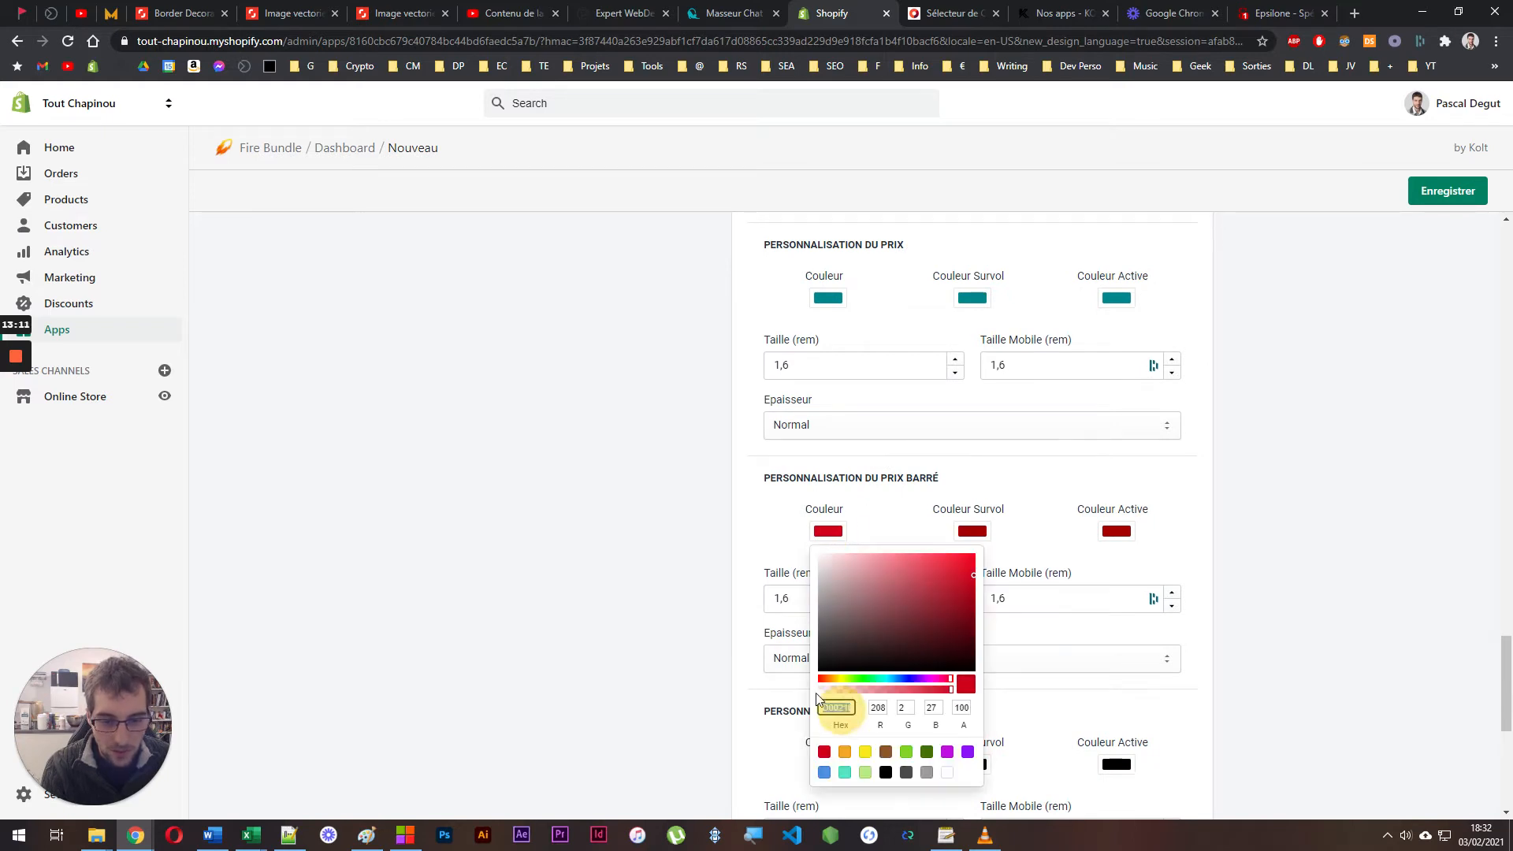
pyautogui.click(660, 608)
# Review the Personnalisation de la promotion and Personnalisation des variantes settings and compare them with the storefront offers
pyautogui.scroll(-4, 675, 607)
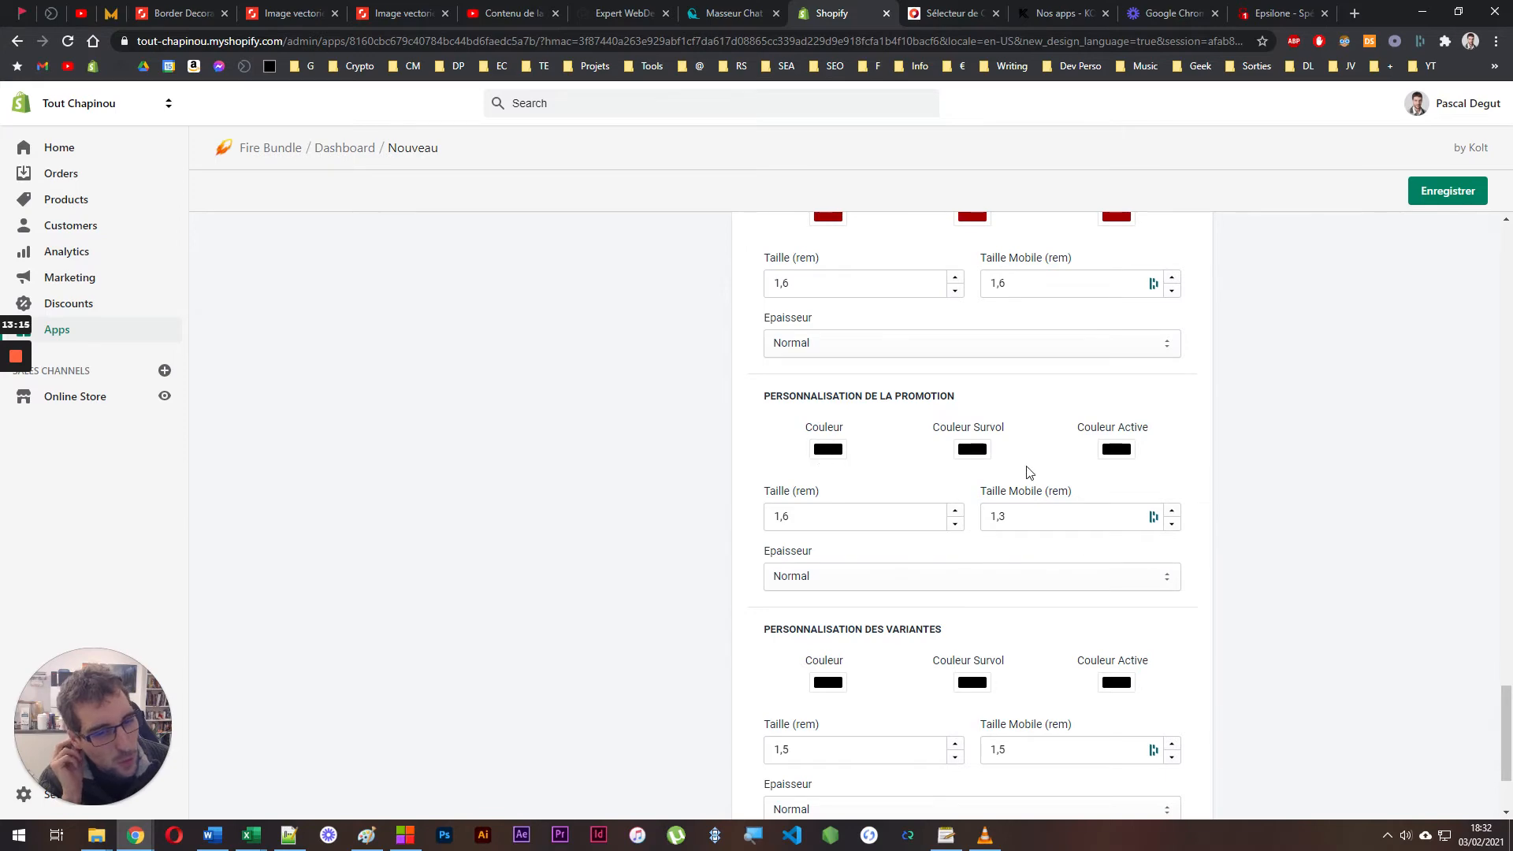
pyautogui.click(705, 6)
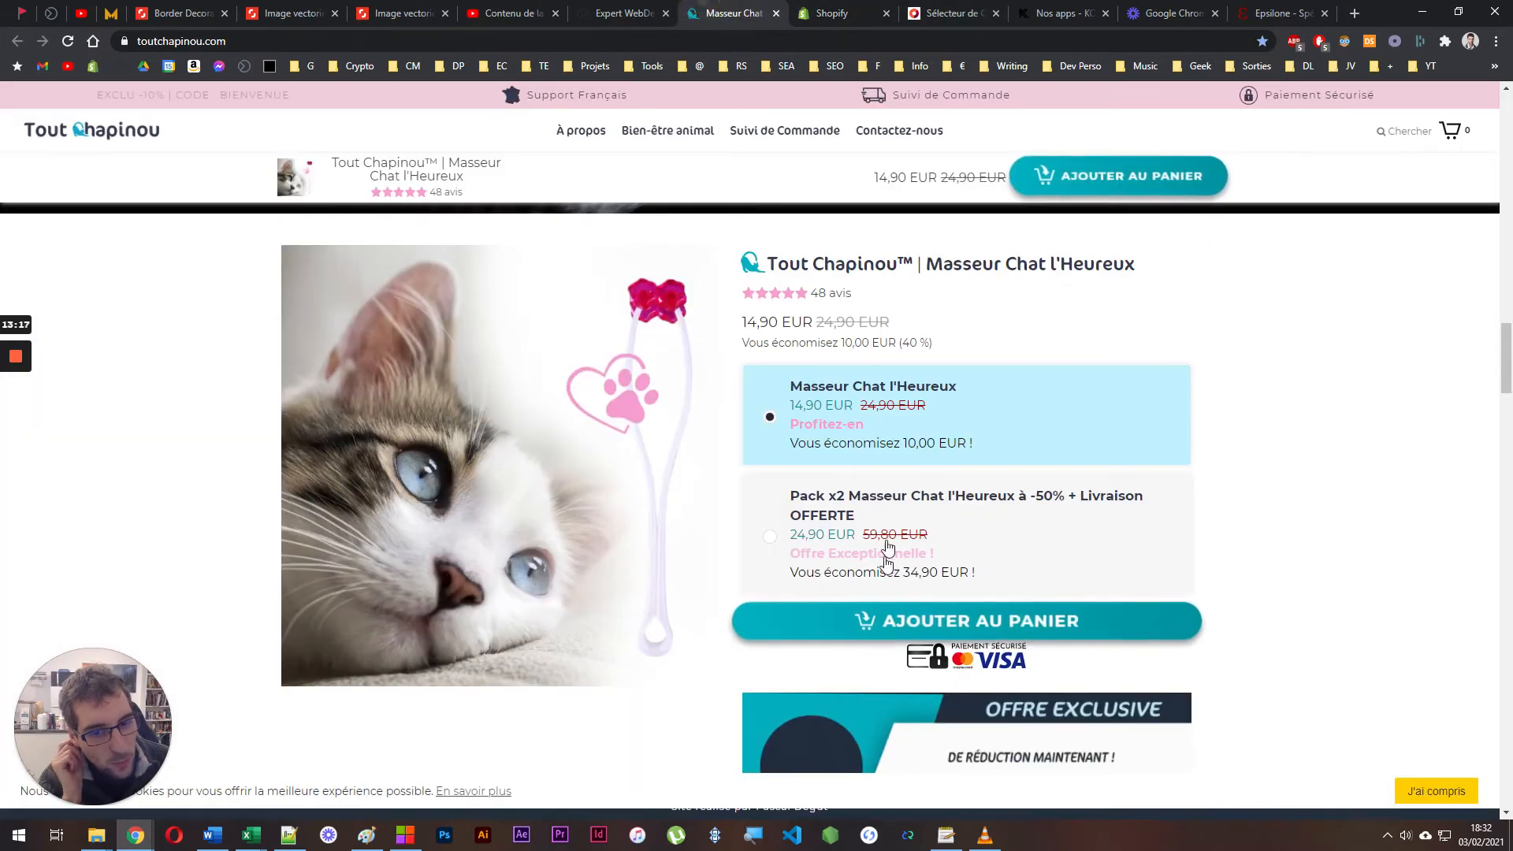
pyautogui.click(835, 13)
pyautogui.scroll(-2, 878, 484)
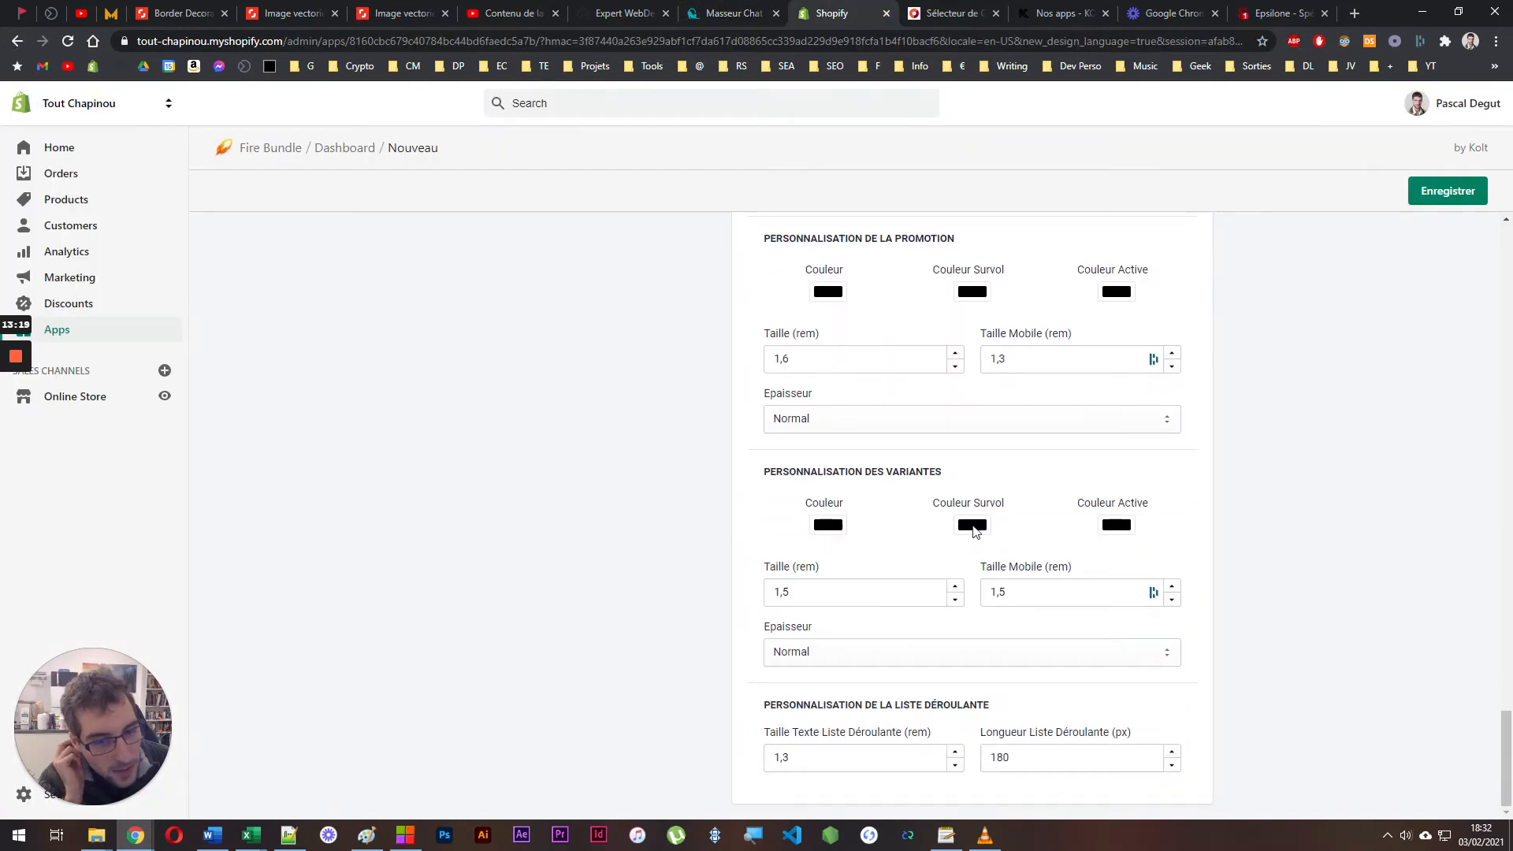
# Review the title and subtitle colour settings and save the Fire Bundle configuration
pyautogui.scroll(20, 1024, 497)
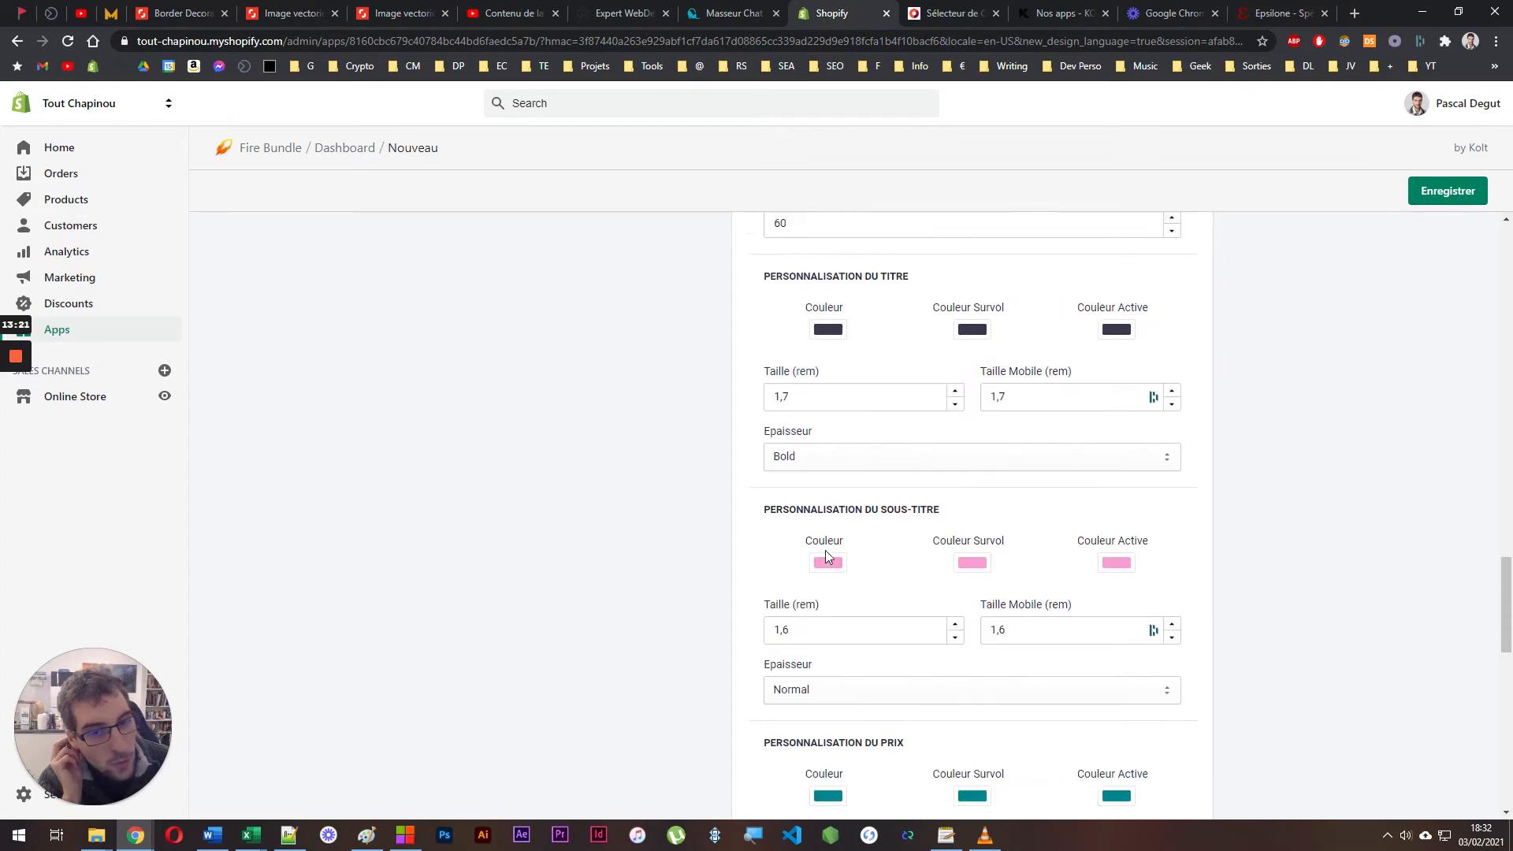
pyautogui.scroll(5, 837, 554)
pyautogui.click(1441, 193)
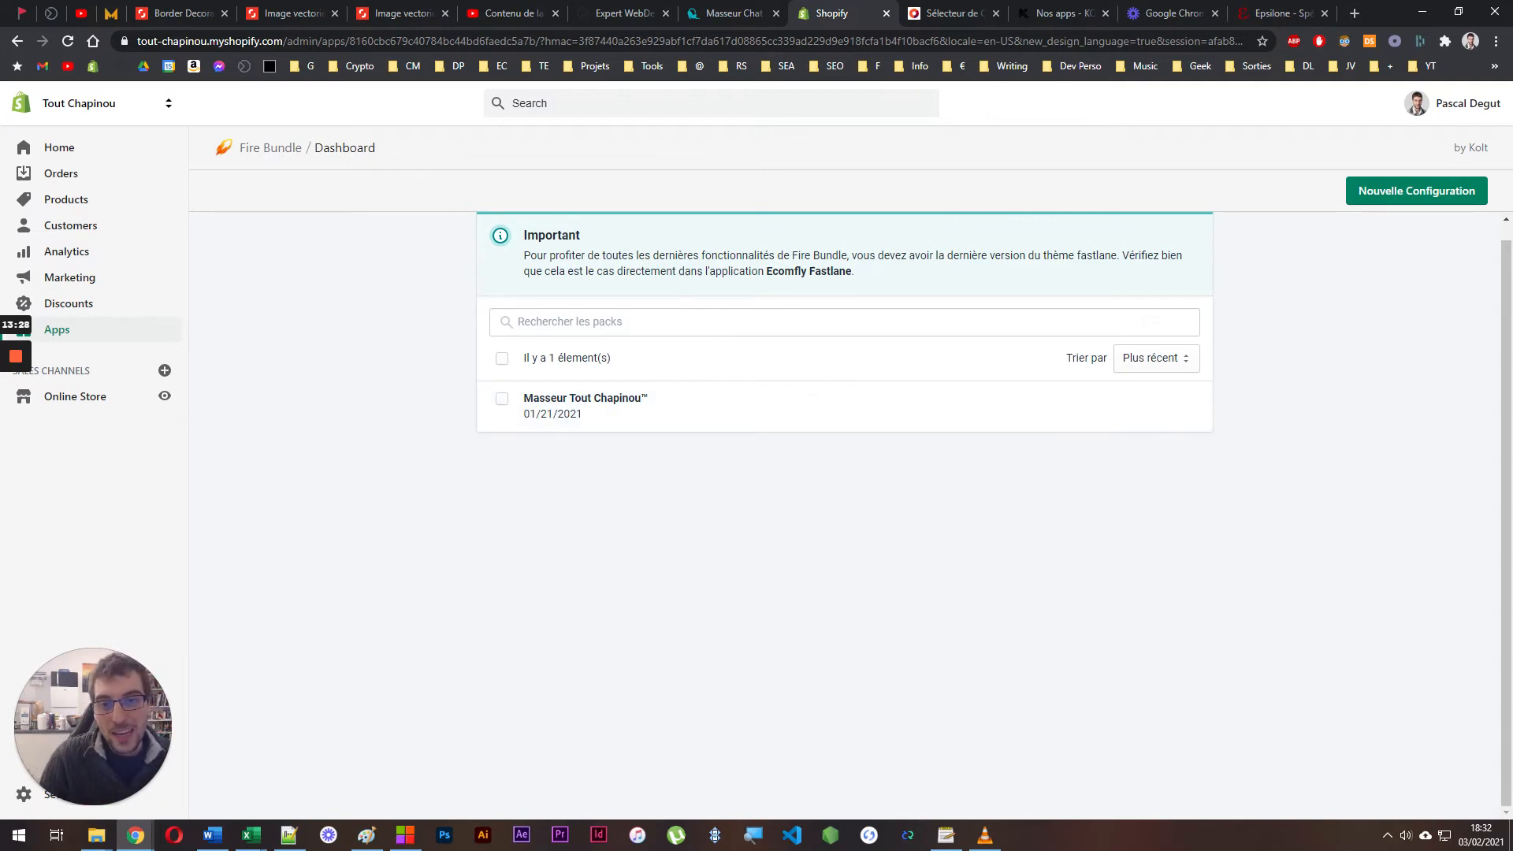
# View the two quantity offers on the storefront and open the full product list in the Shopify admin
pyautogui.click(733, 13)
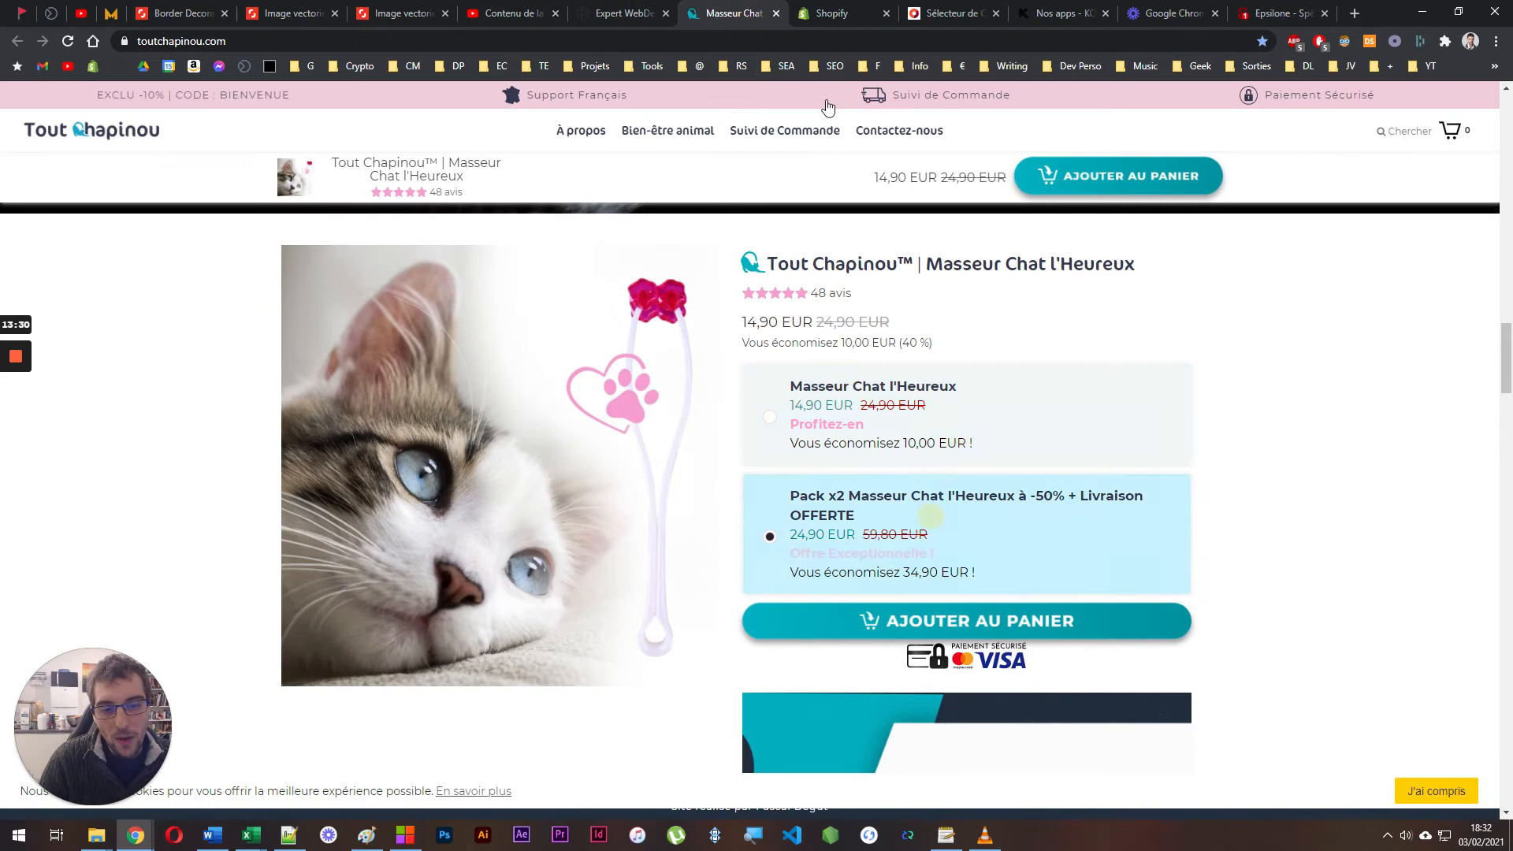
pyautogui.click(823, 13)
pyautogui.click(85, 207)
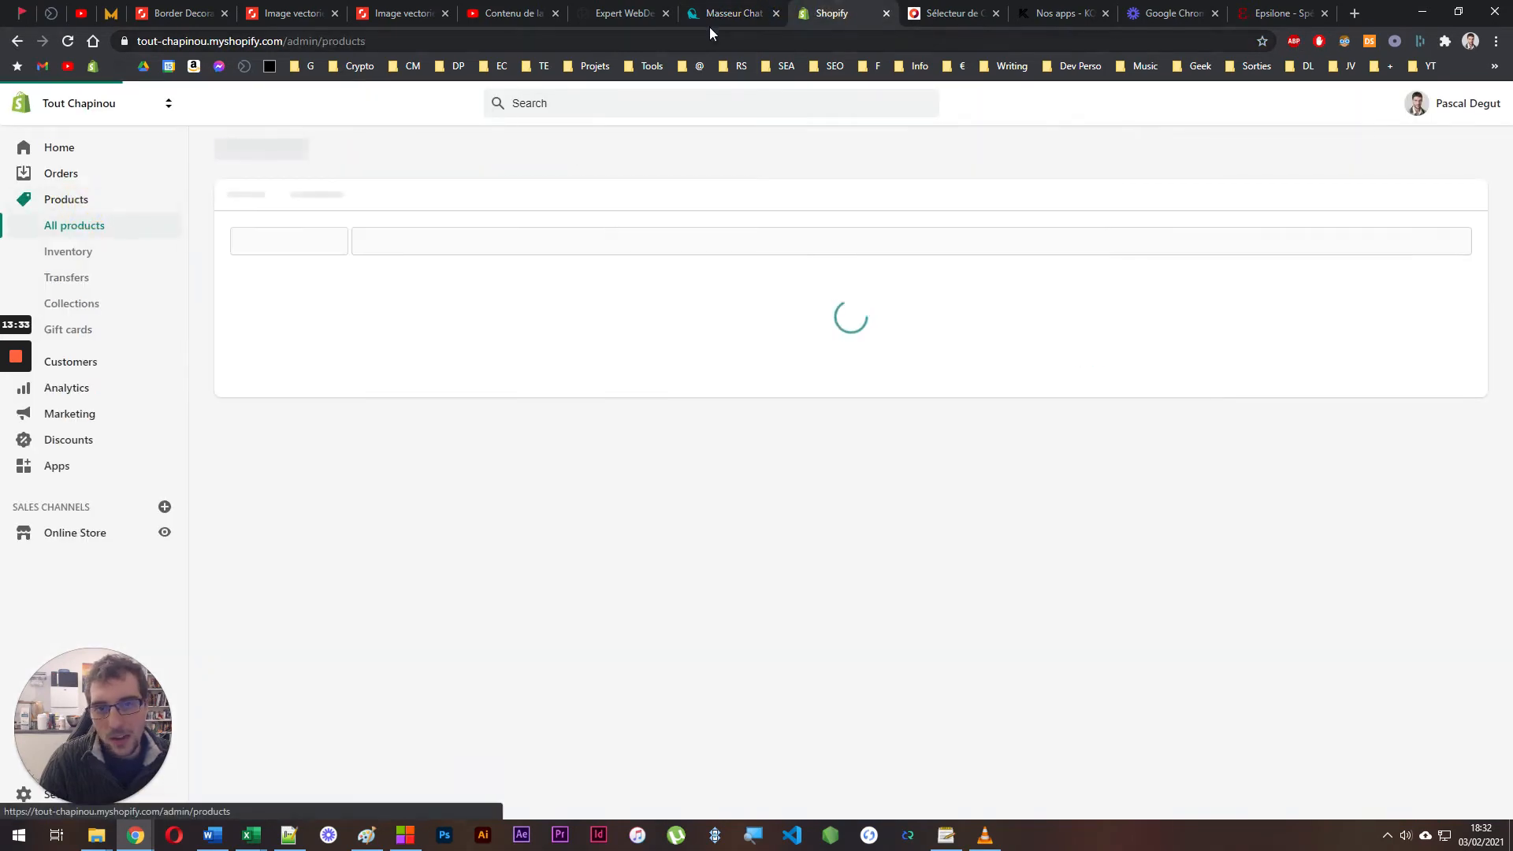
pyautogui.click(716, 15)
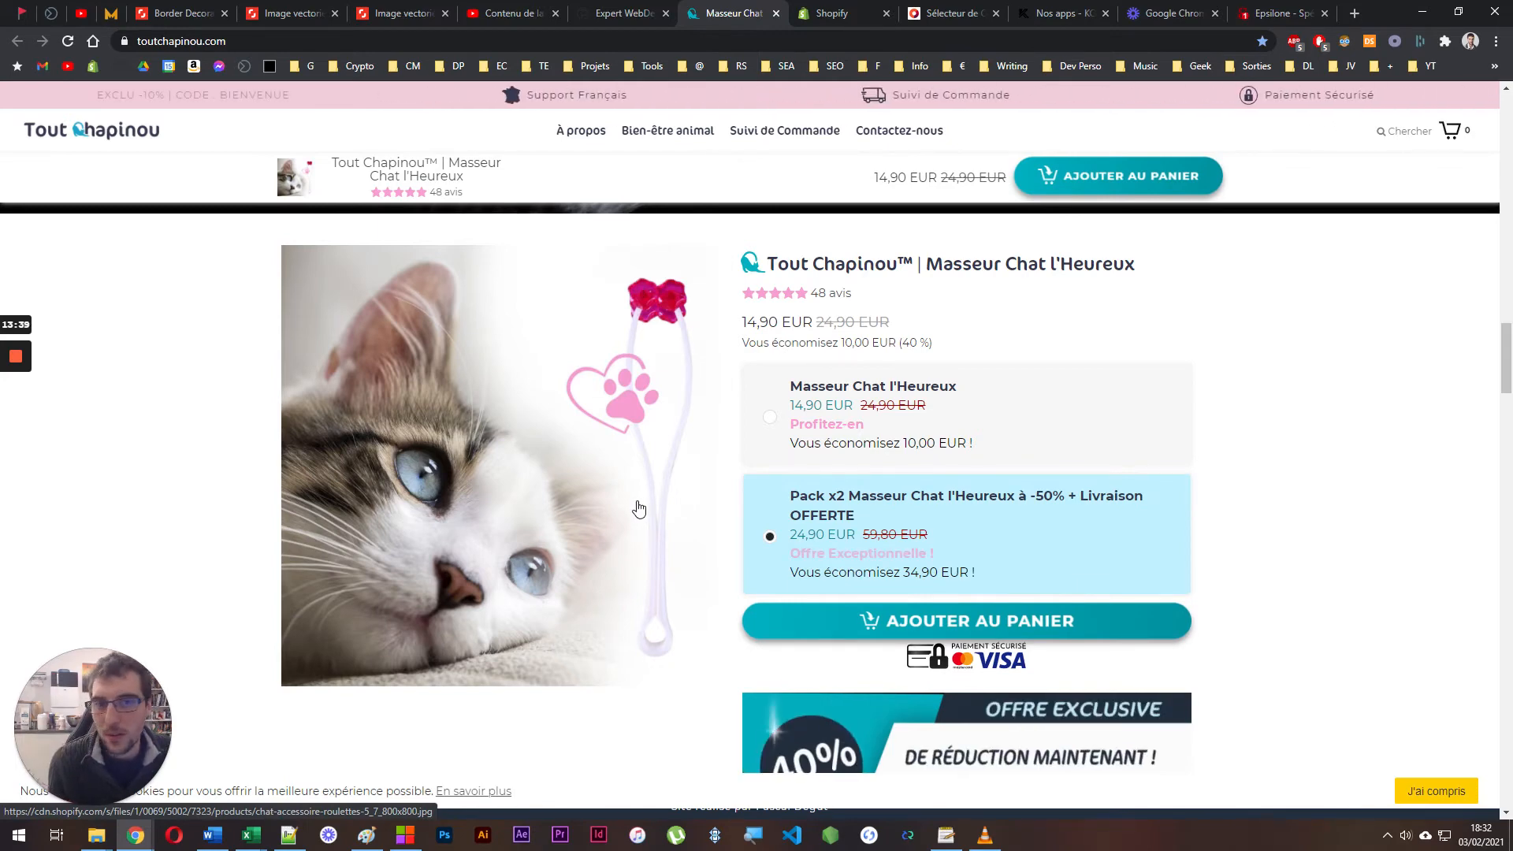
pyautogui.click(821, 12)
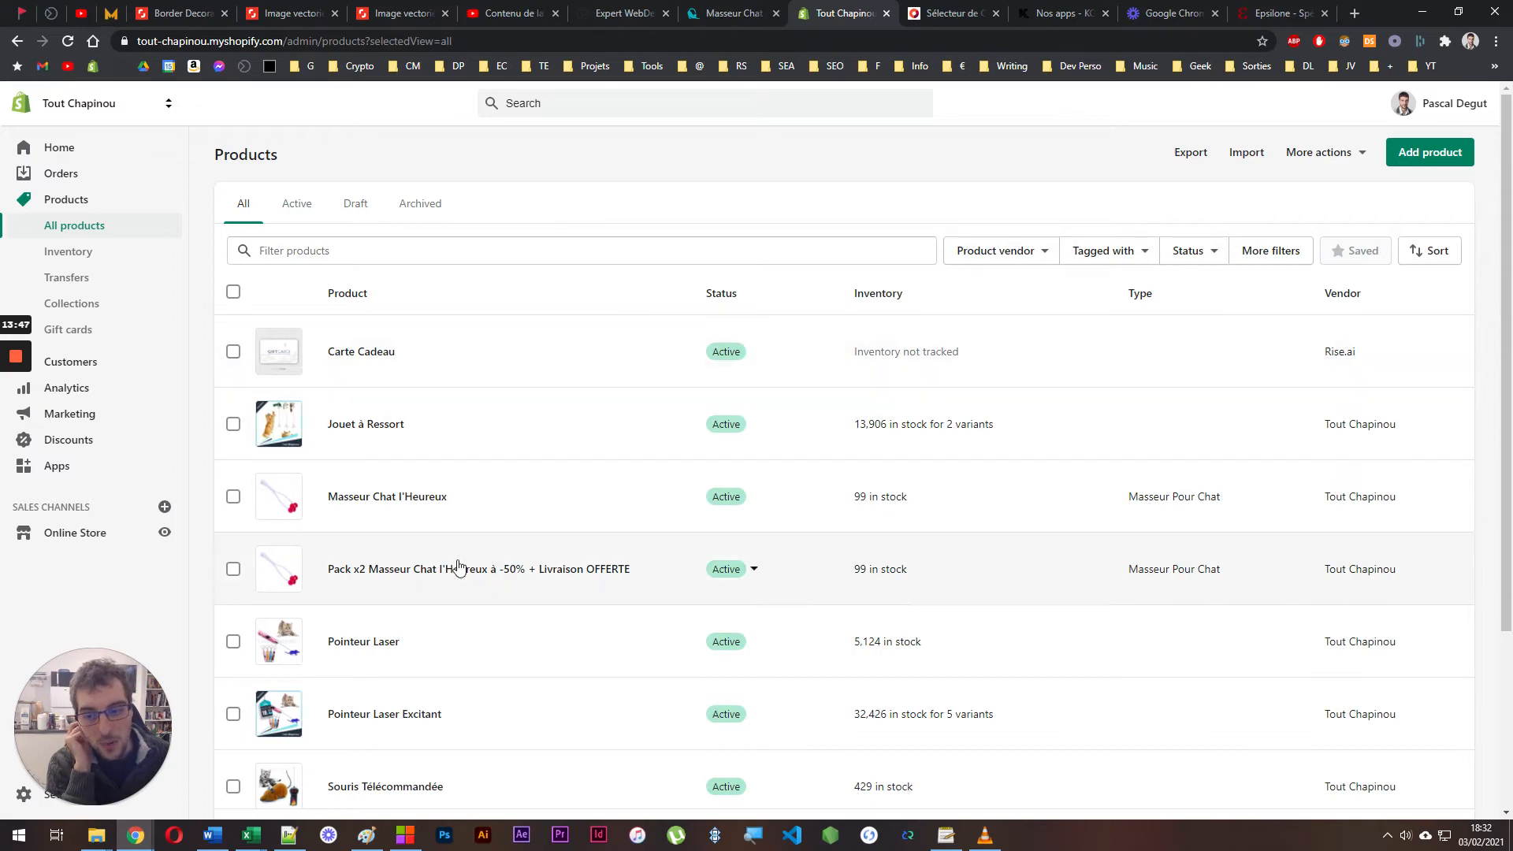
# Open the Masseur Chat l'Heureux product and enable multiple options under Variants
pyautogui.click(404, 498)
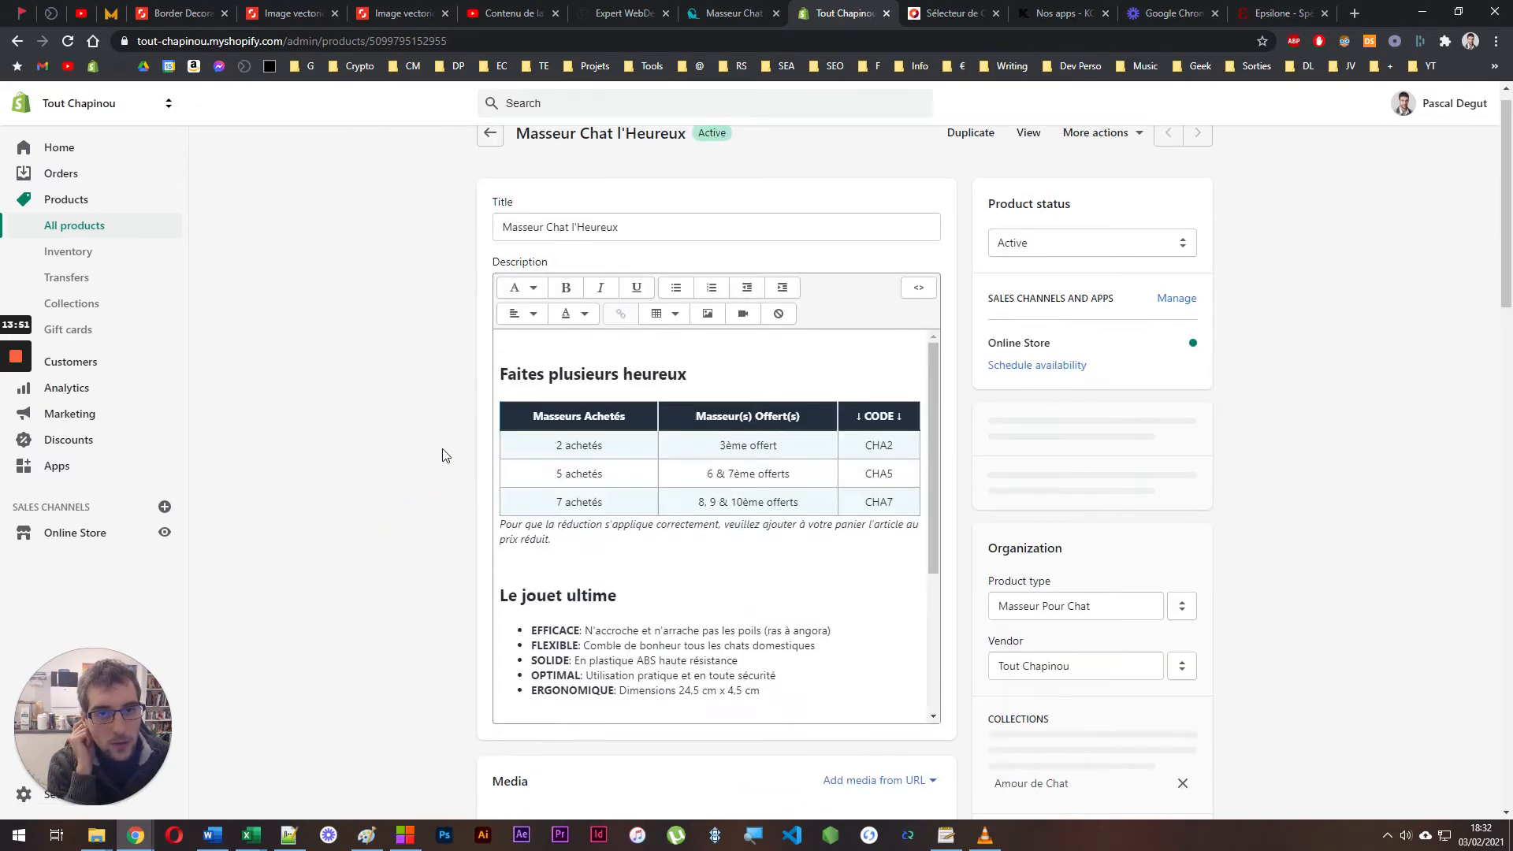
pyautogui.scroll(-8, 442, 454)
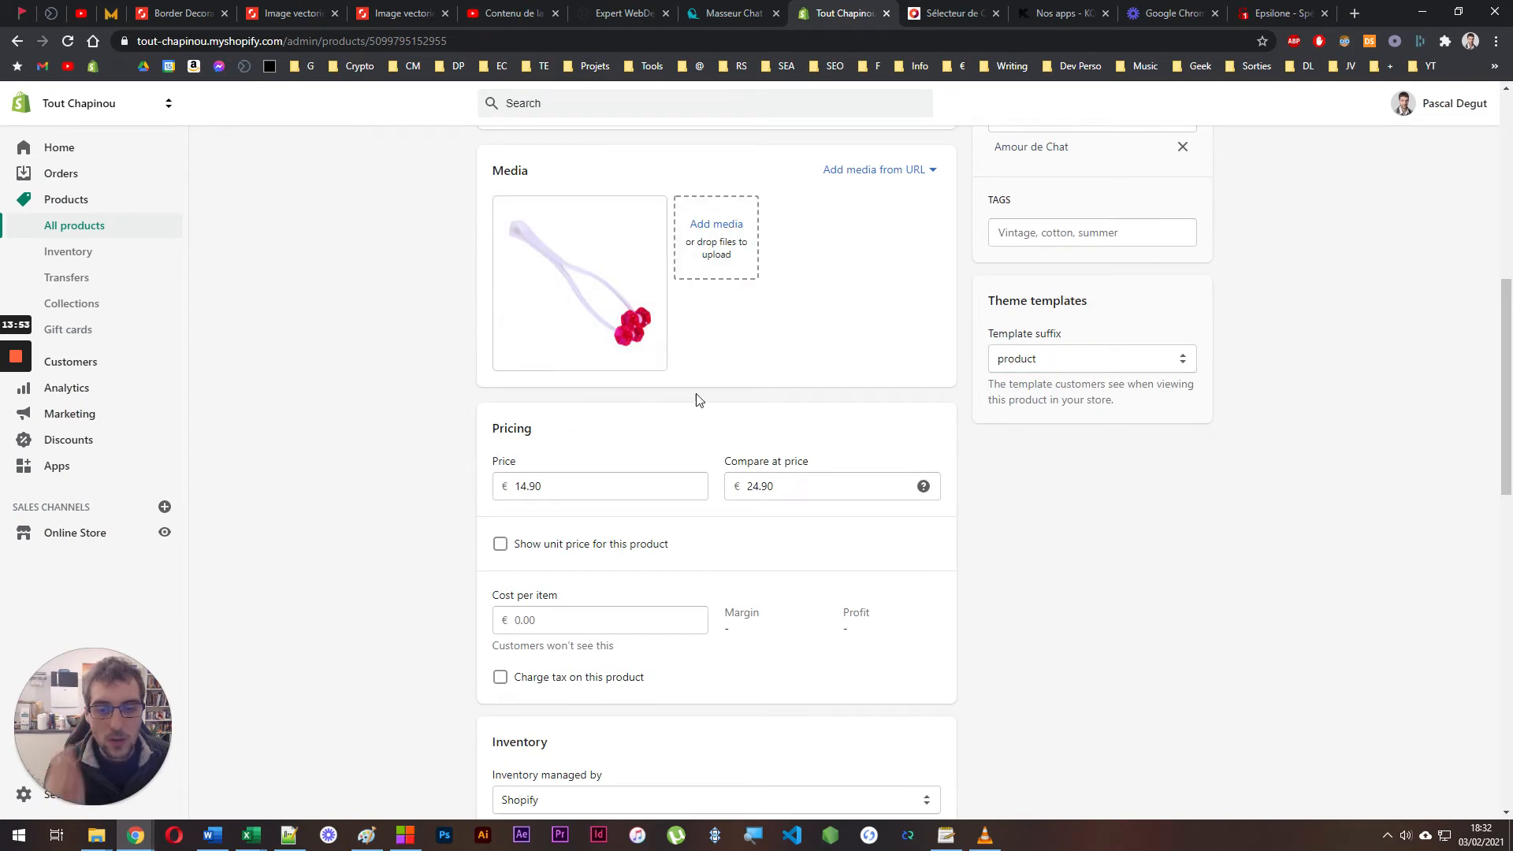
pyautogui.scroll(-6, 699, 398)
pyautogui.scroll(-6, 617, 520)
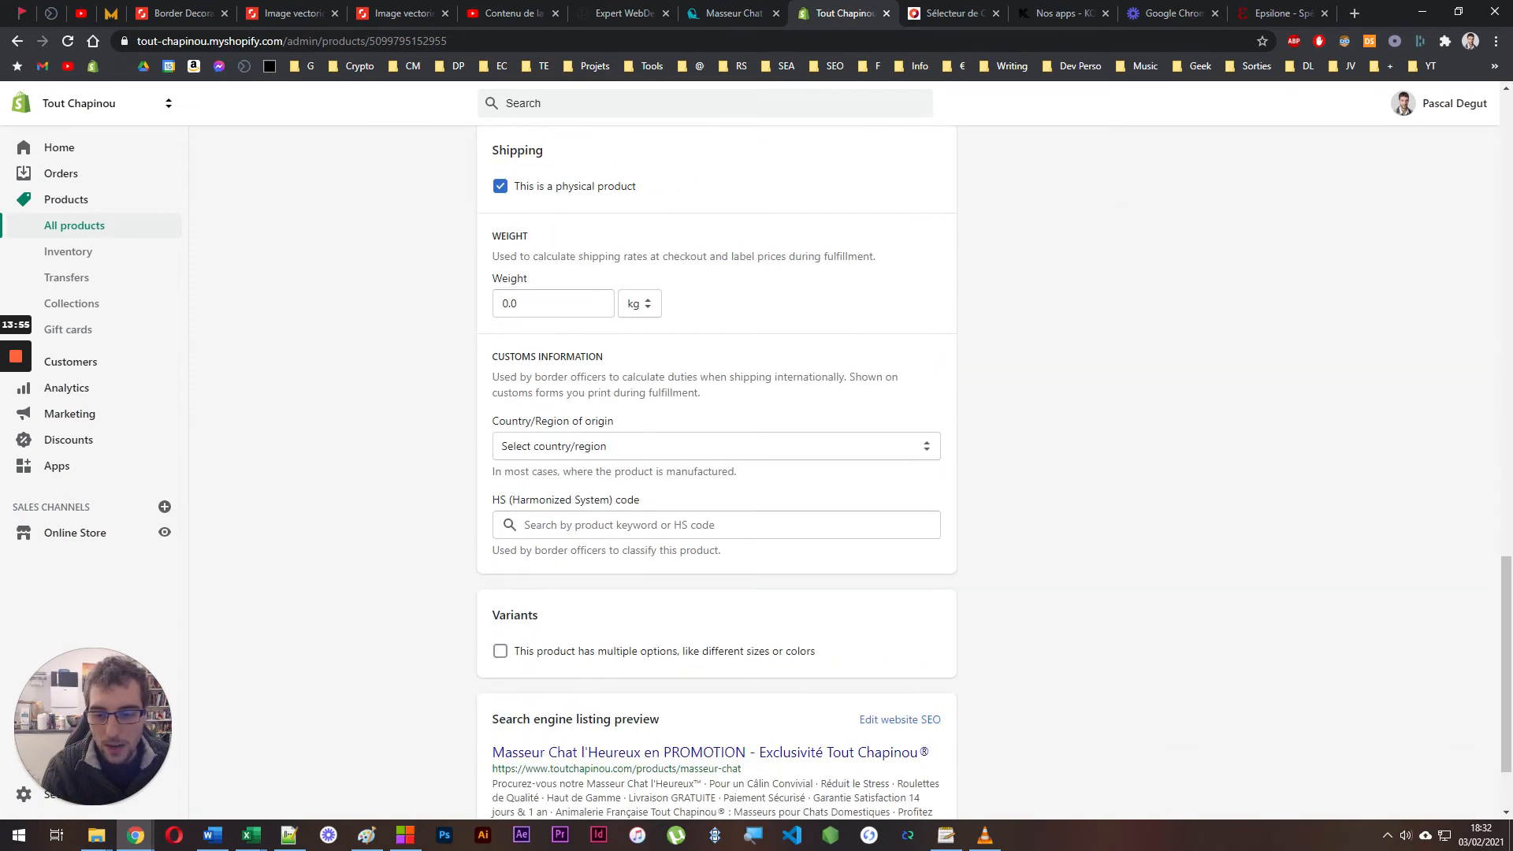
pyautogui.scroll(15, 426, 533)
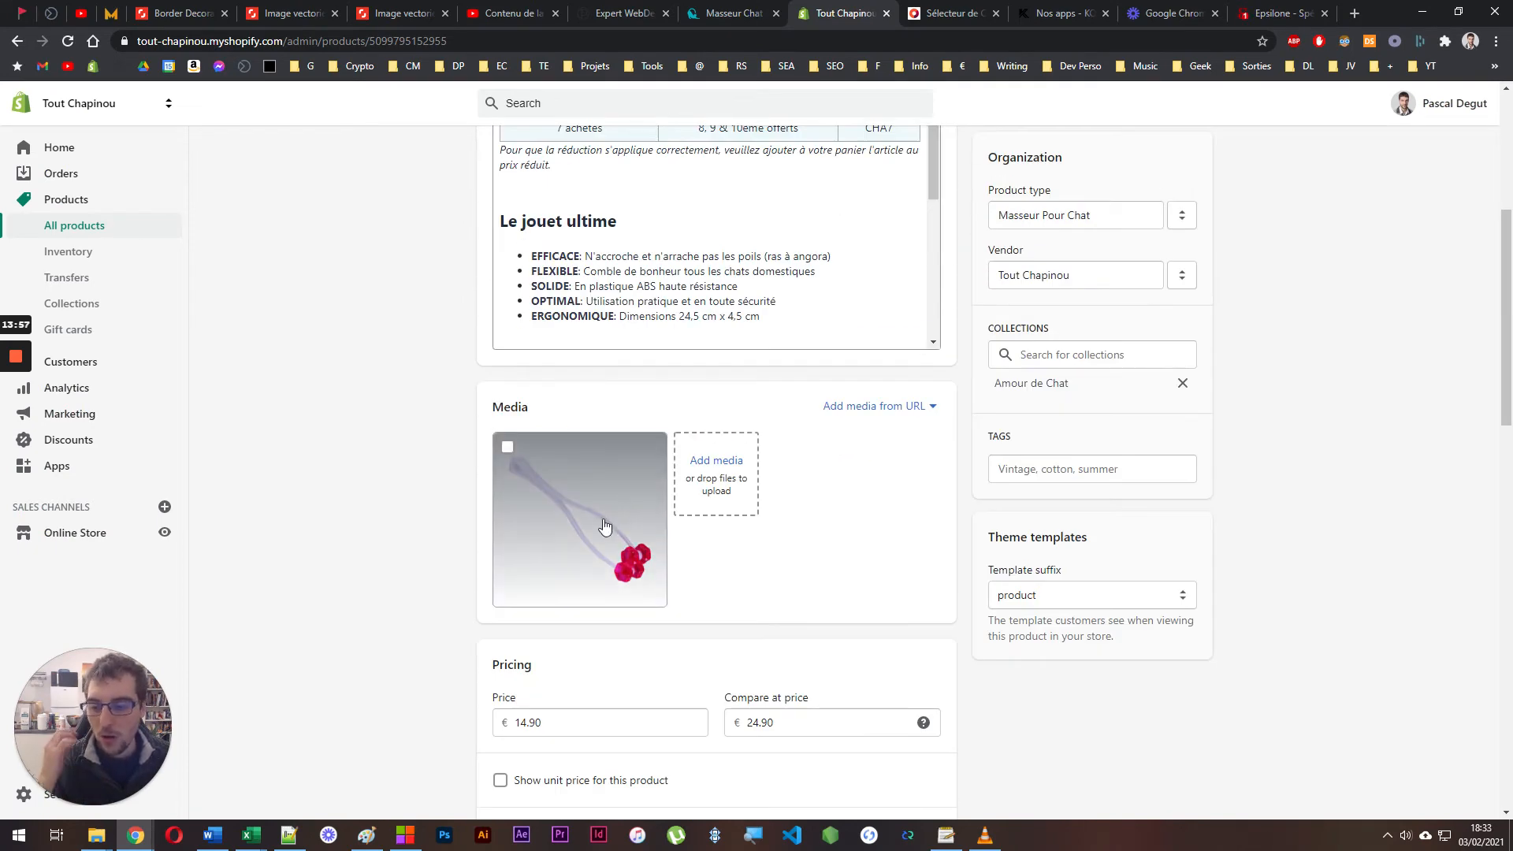
pyautogui.scroll(-15, 353, 530)
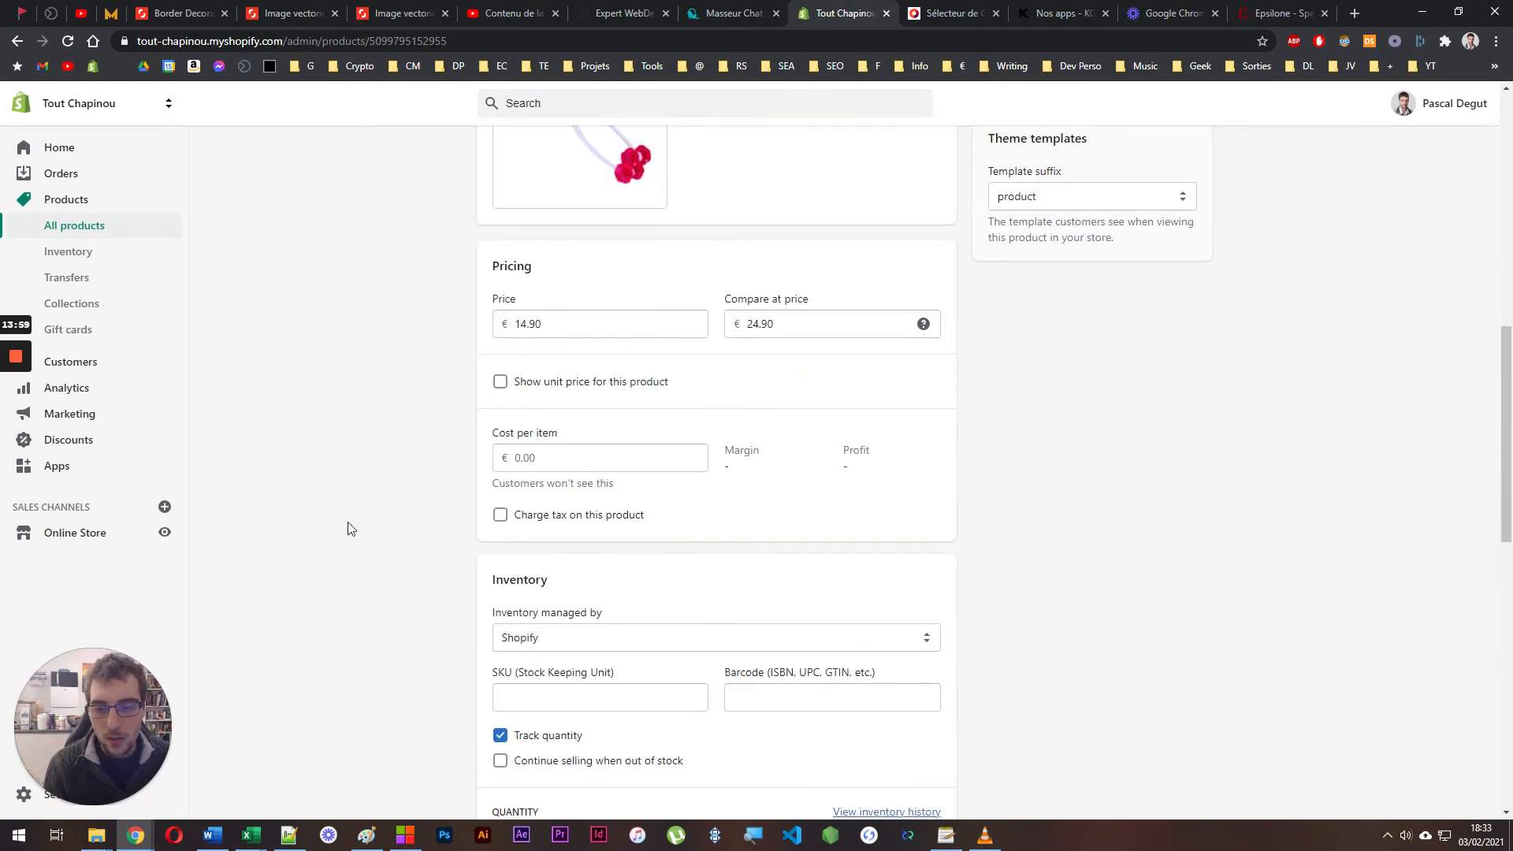
pyautogui.click(562, 577)
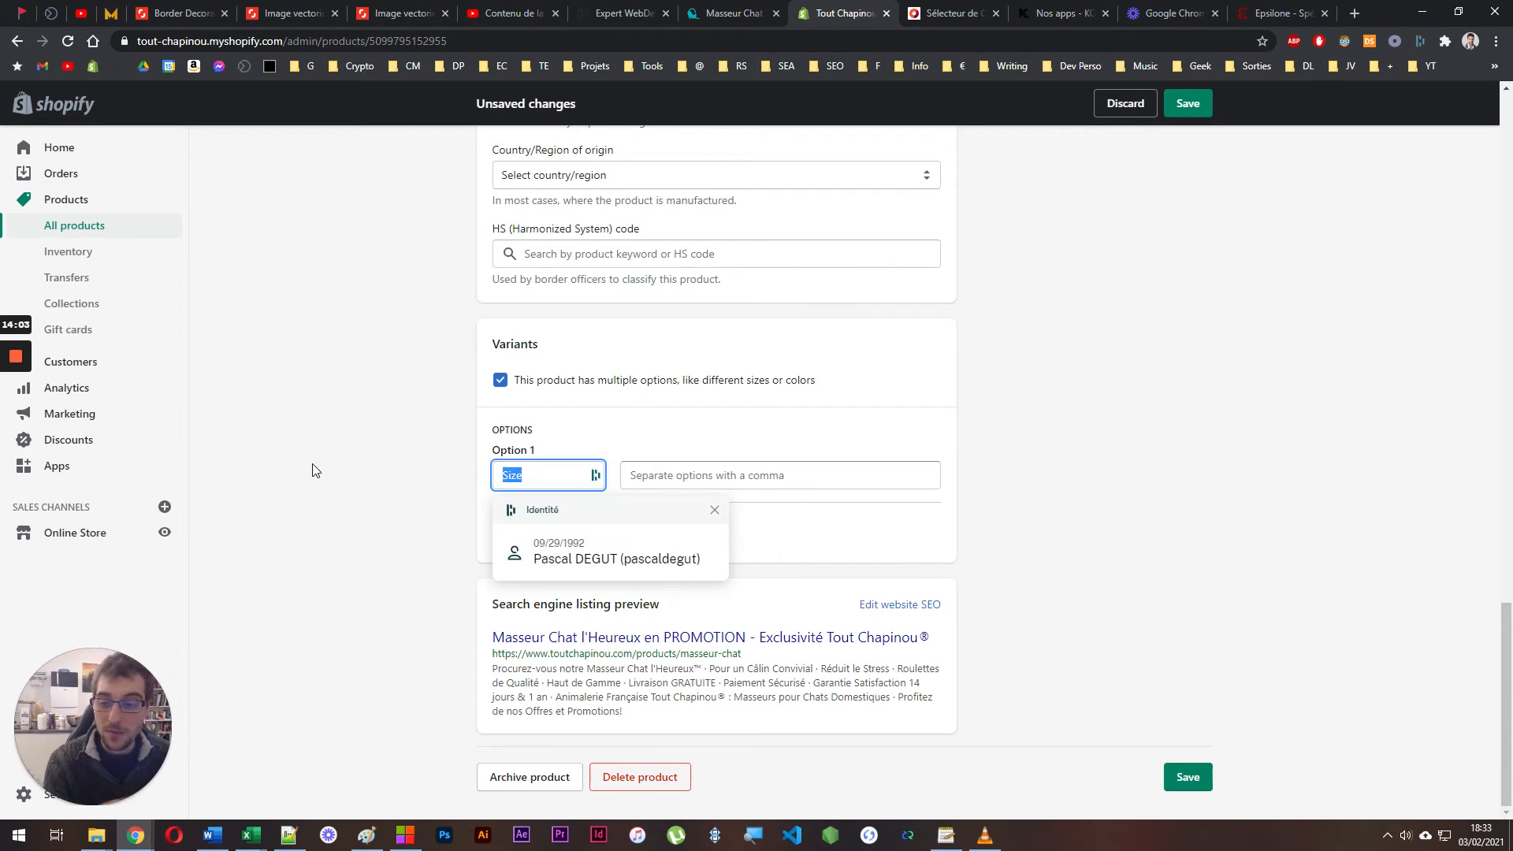
# Name the product's first option Couleur and give it the values Bleu, Rouge and Noir
pyautogui.write('Couleur')
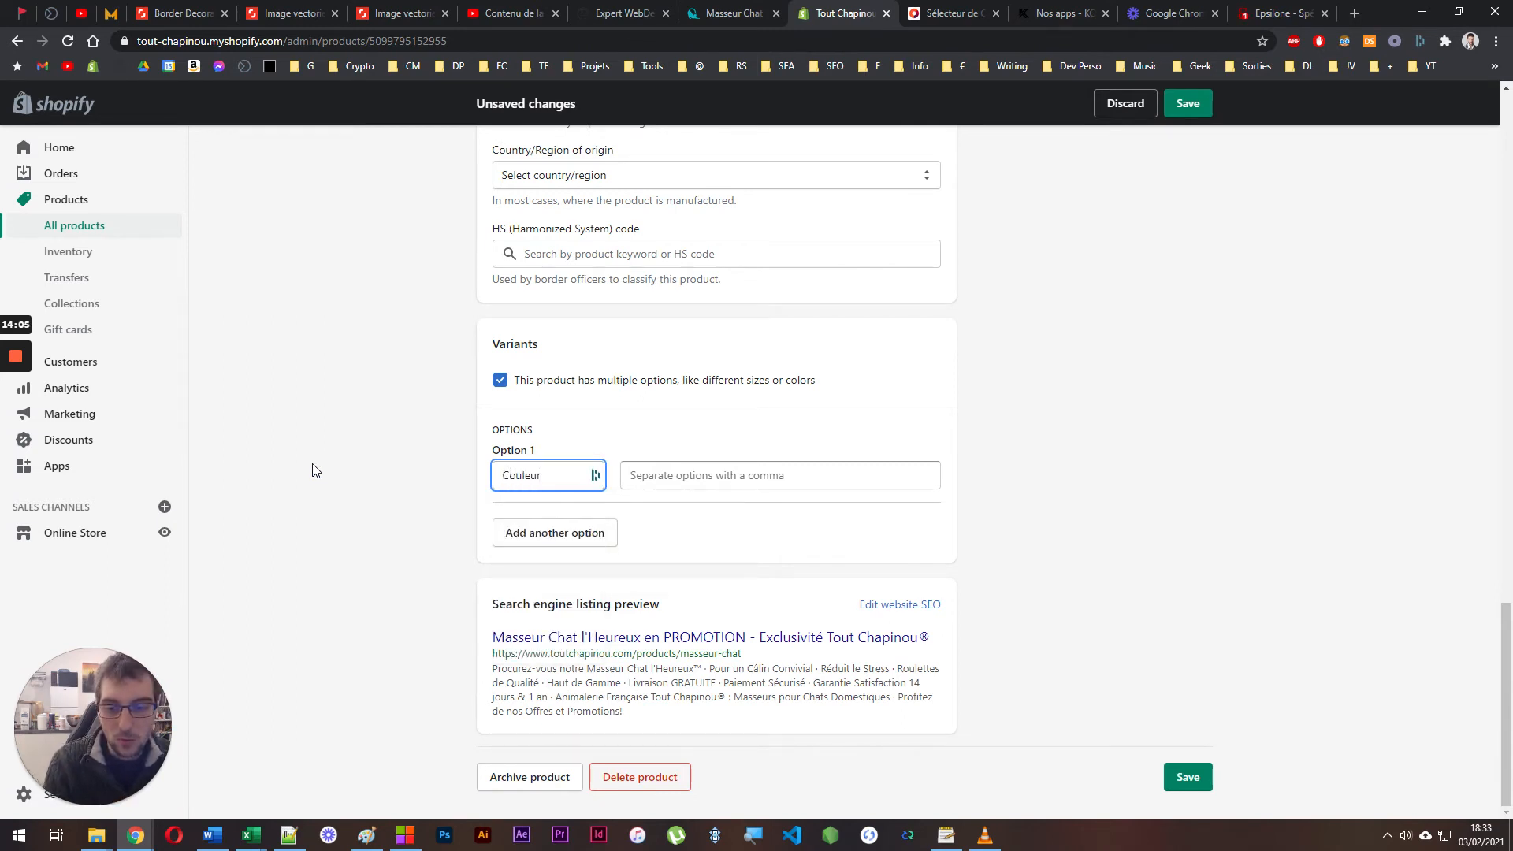
pyautogui.press('Tab')
pyautogui.write('B')
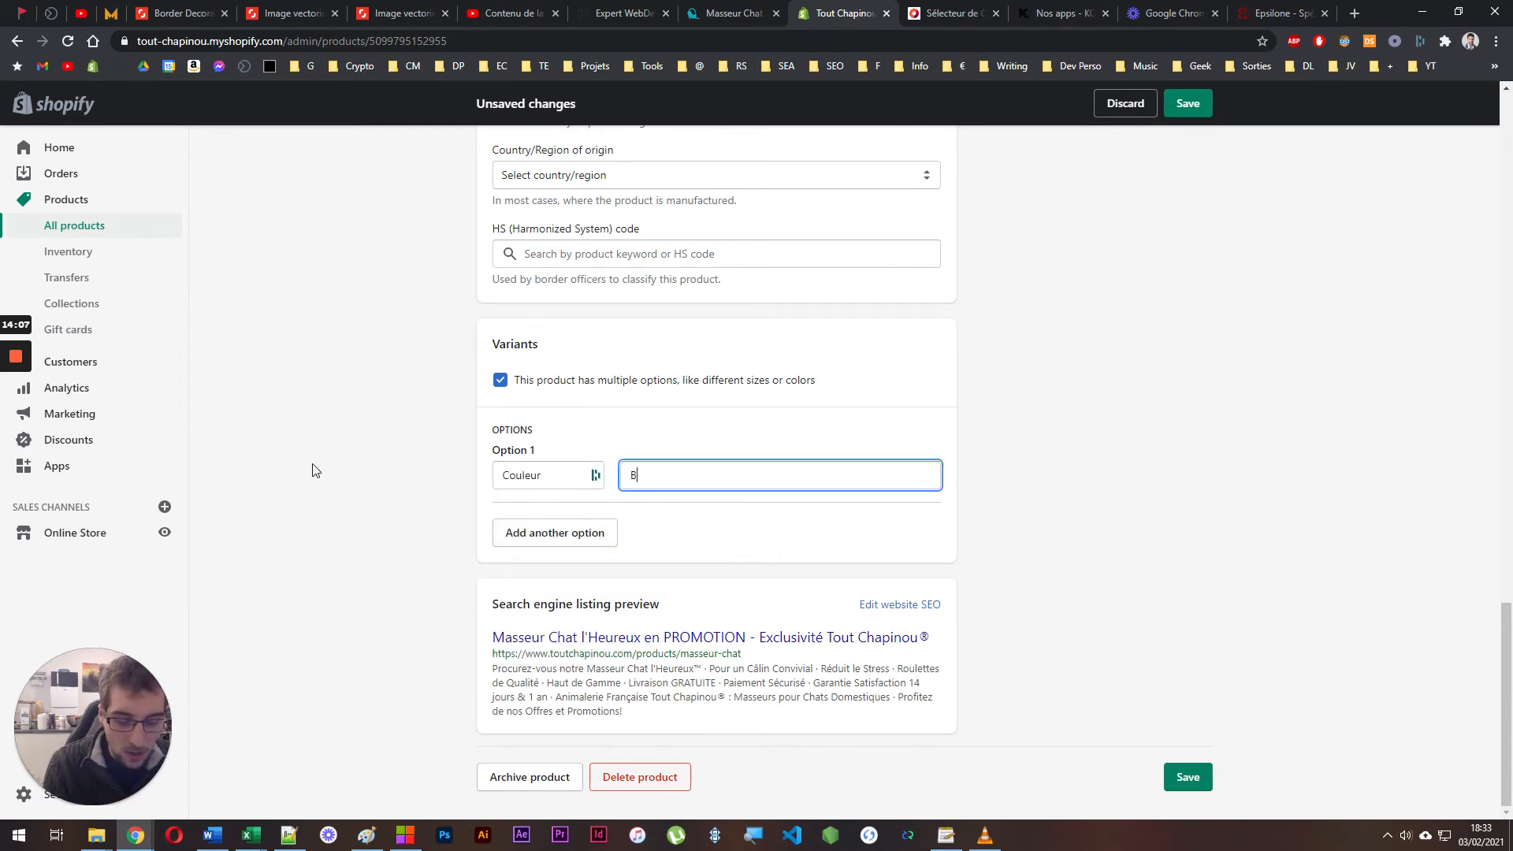
pyautogui.write('leu,Rouge,N')
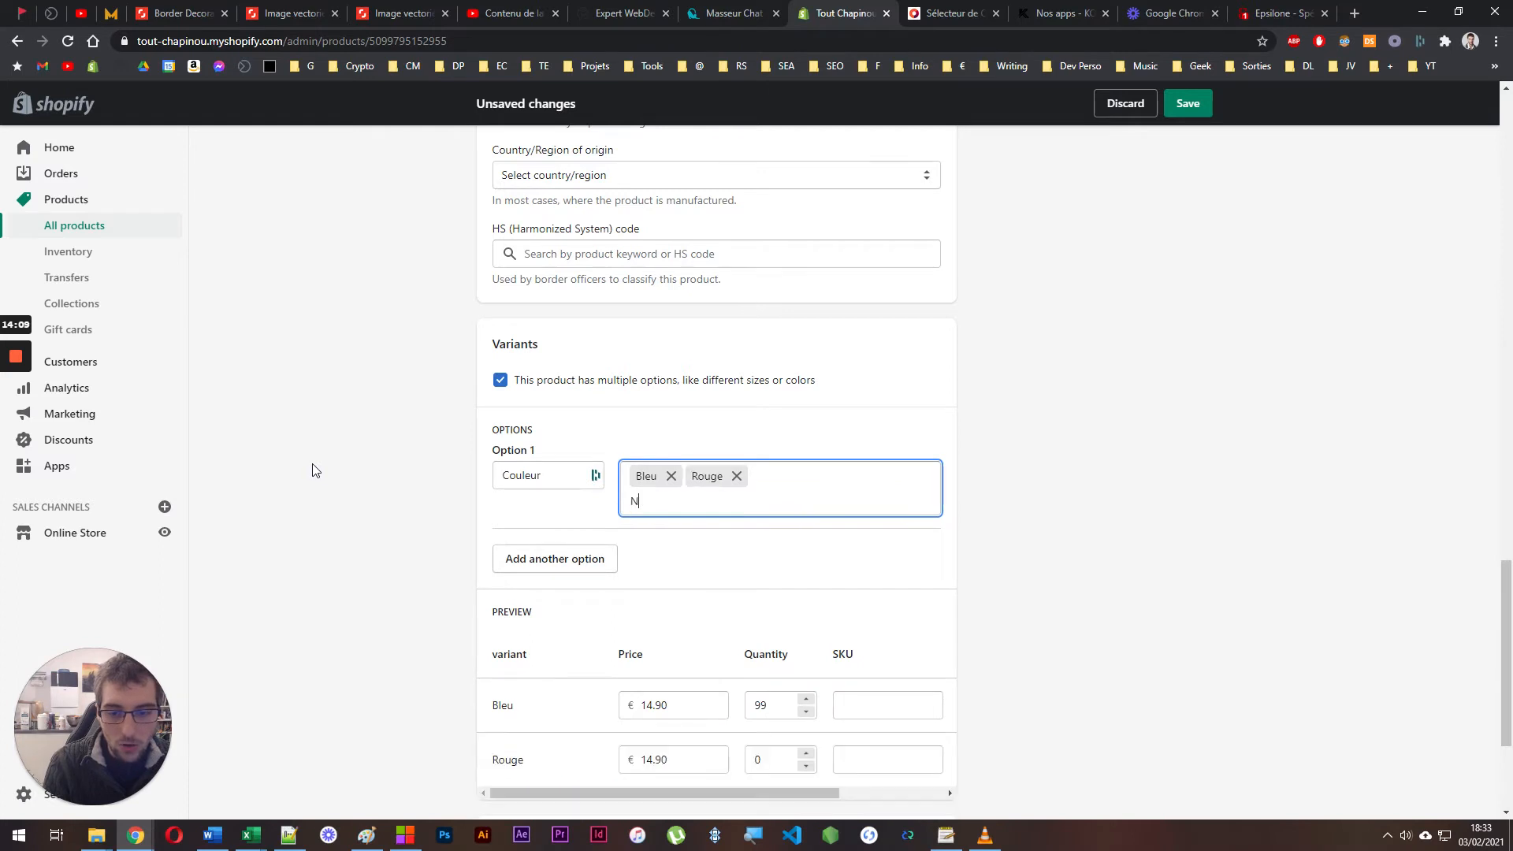
pyautogui.write('oir,')
# Set the stock quantity of the Rouge and Noir variants to 99 each
pyautogui.scroll(-3, 421, 564)
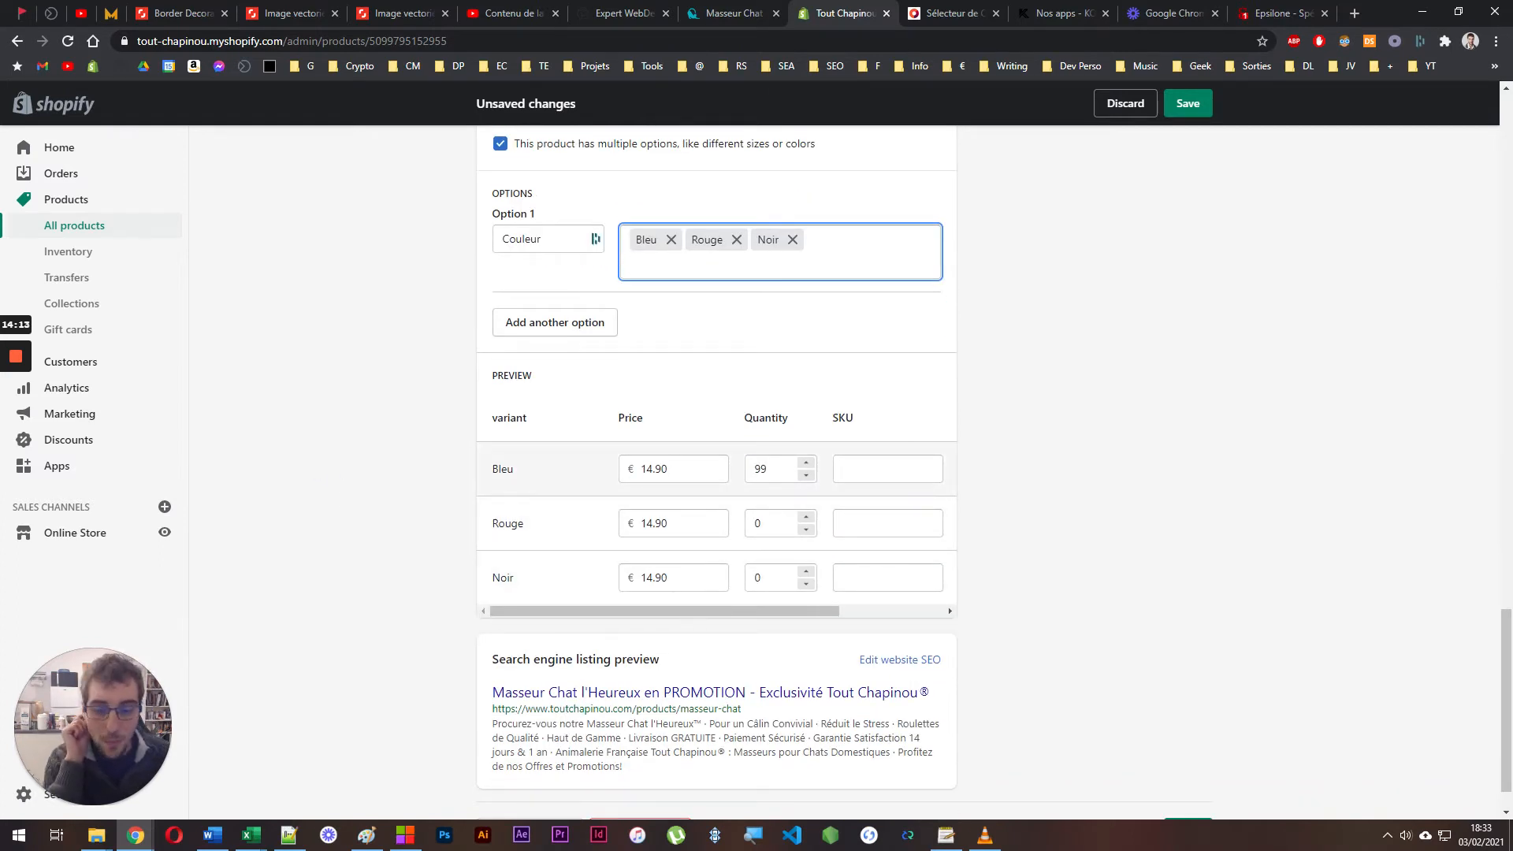
pyautogui.click(756, 466)
pyautogui.doubleClick(747, 523)
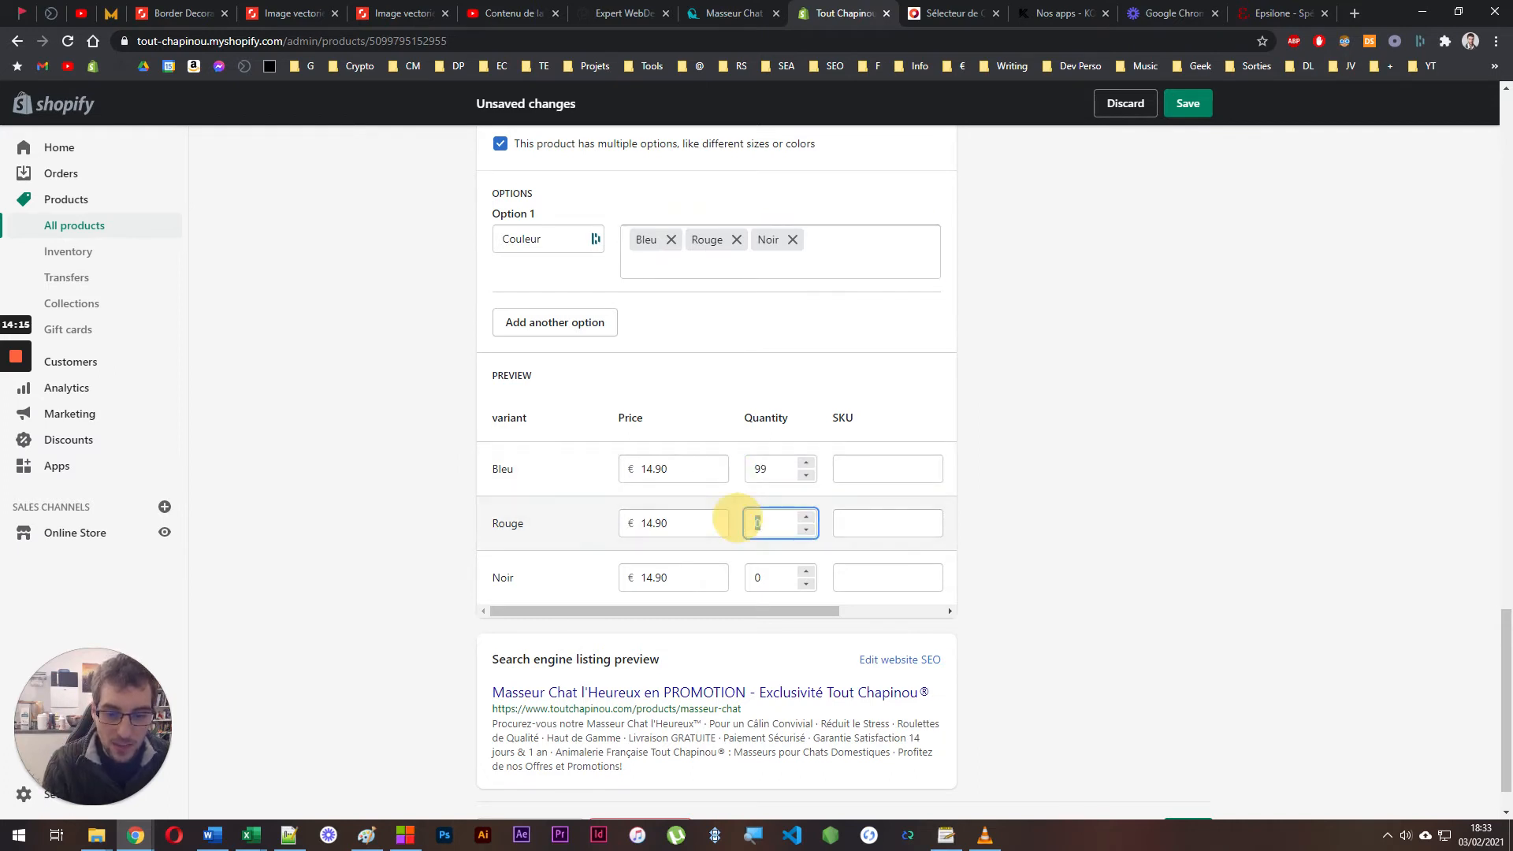
pyautogui.write('99')
pyautogui.doubleClick(760, 576)
pyautogui.write('99')
pyautogui.click(1056, 554)
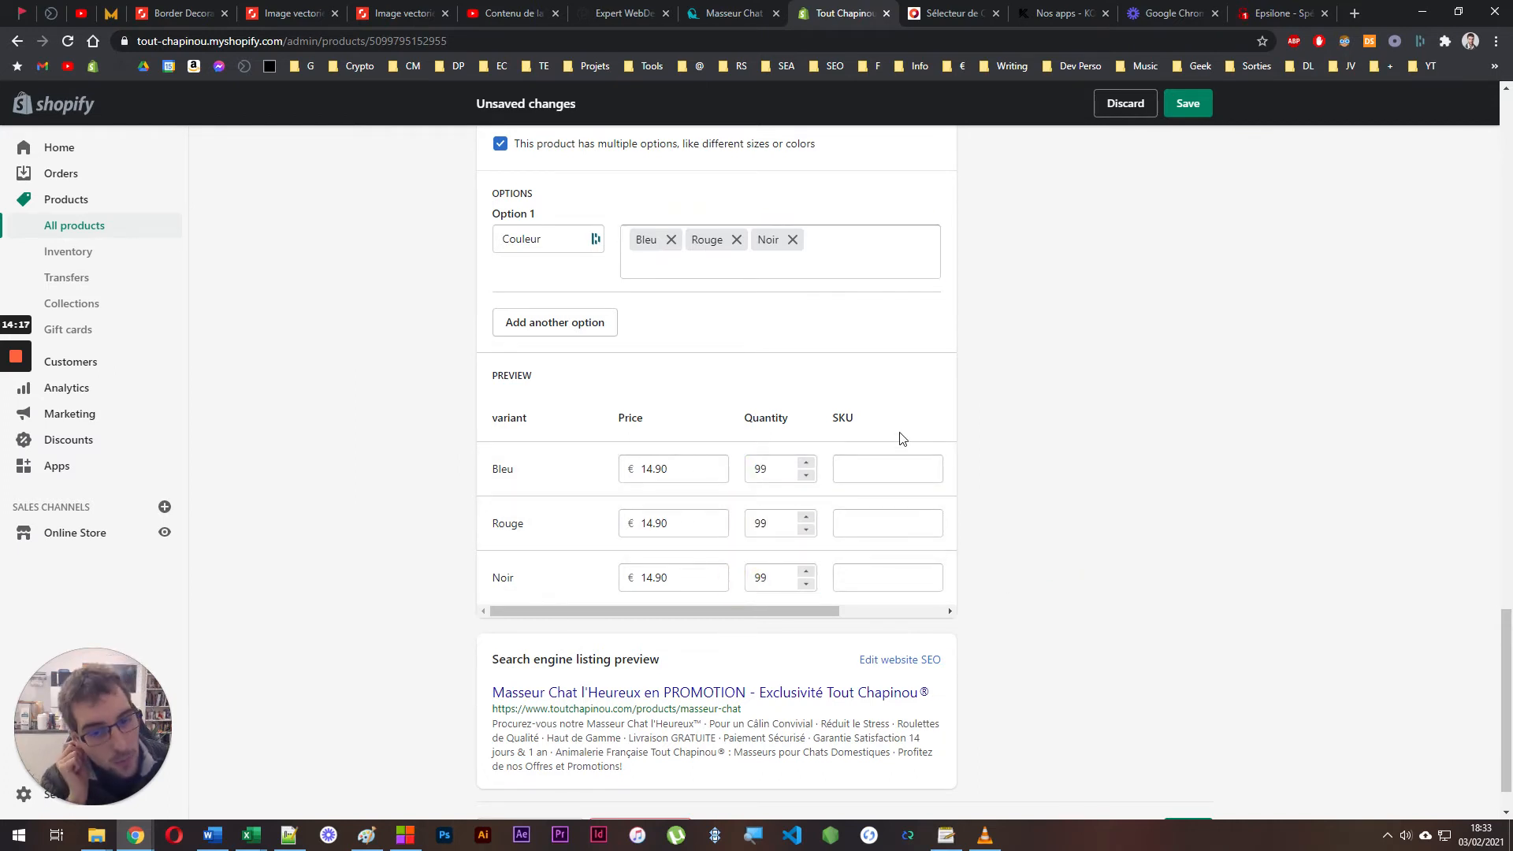
# Open the full product list in a separate browser tab and view the Pack x2 offer on the storefront
pyautogui.scroll(15, 898, 435)
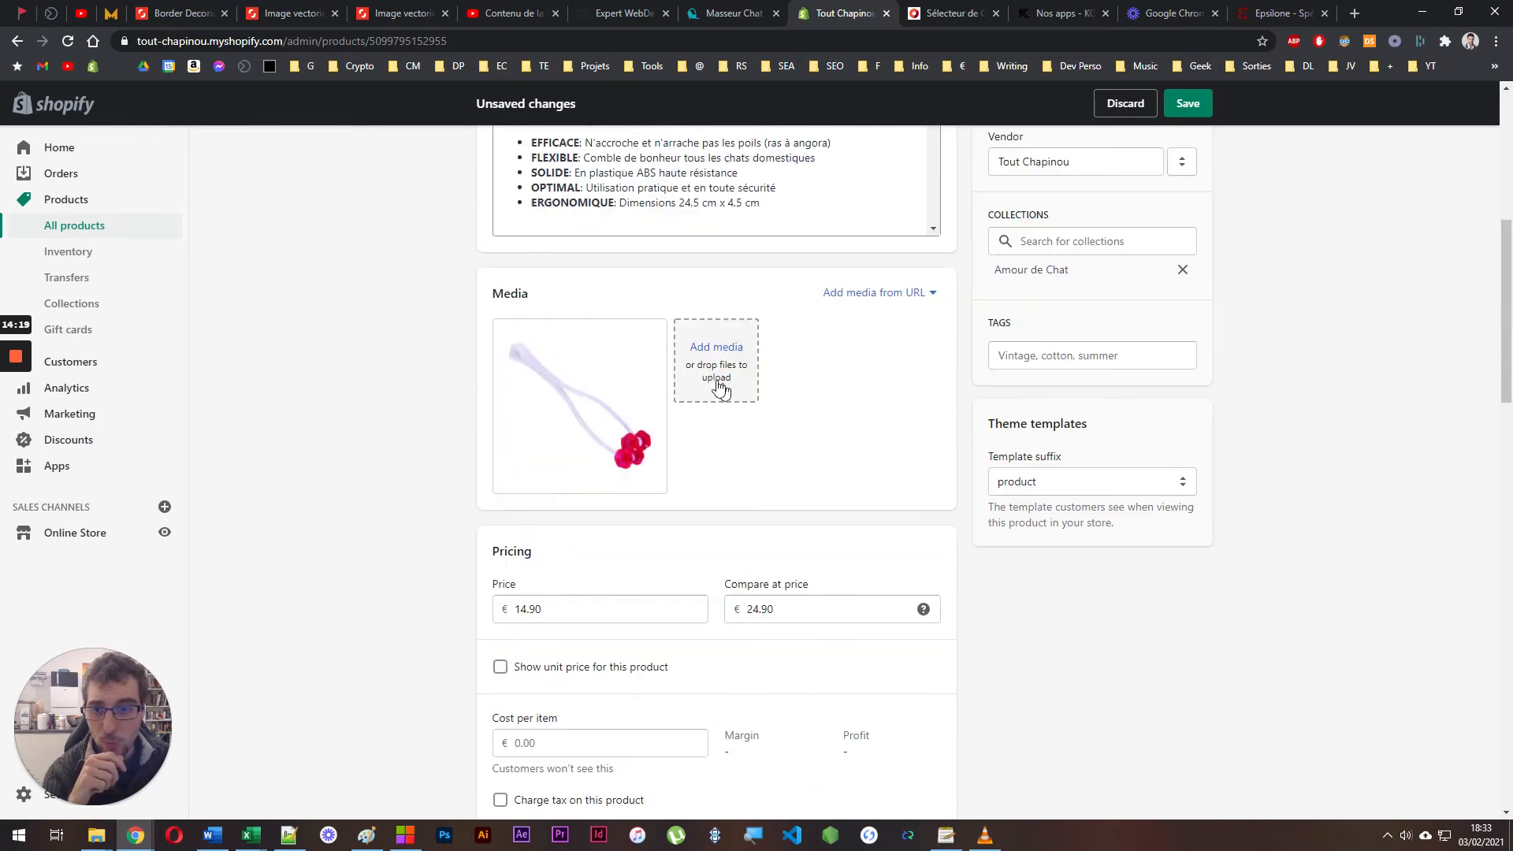
pyautogui.rightClick(68, 226)
pyautogui.click(110, 236)
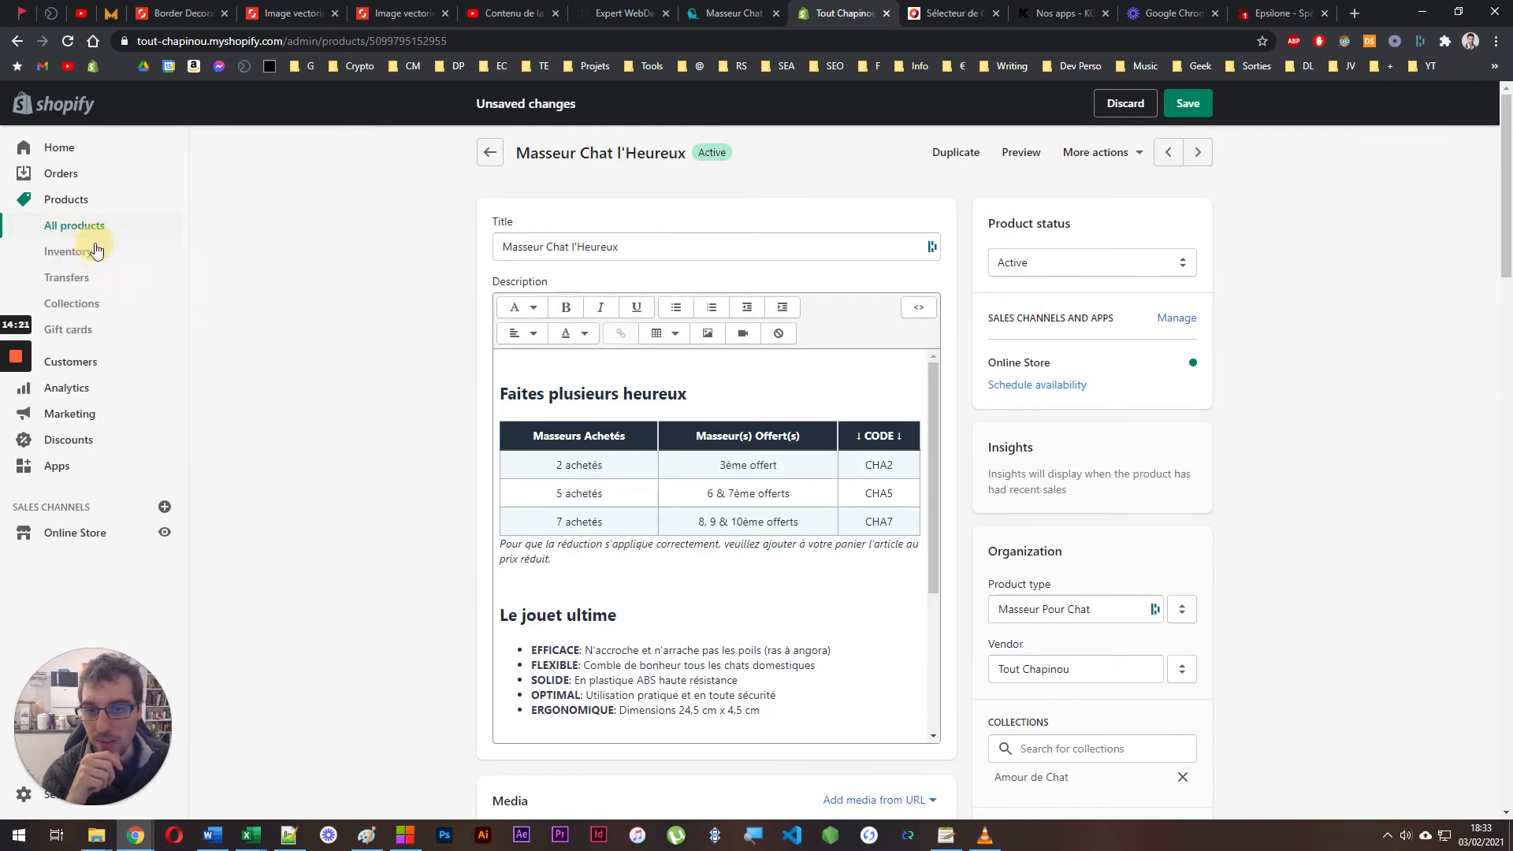
pyautogui.click(880, 14)
pyautogui.click(694, 13)
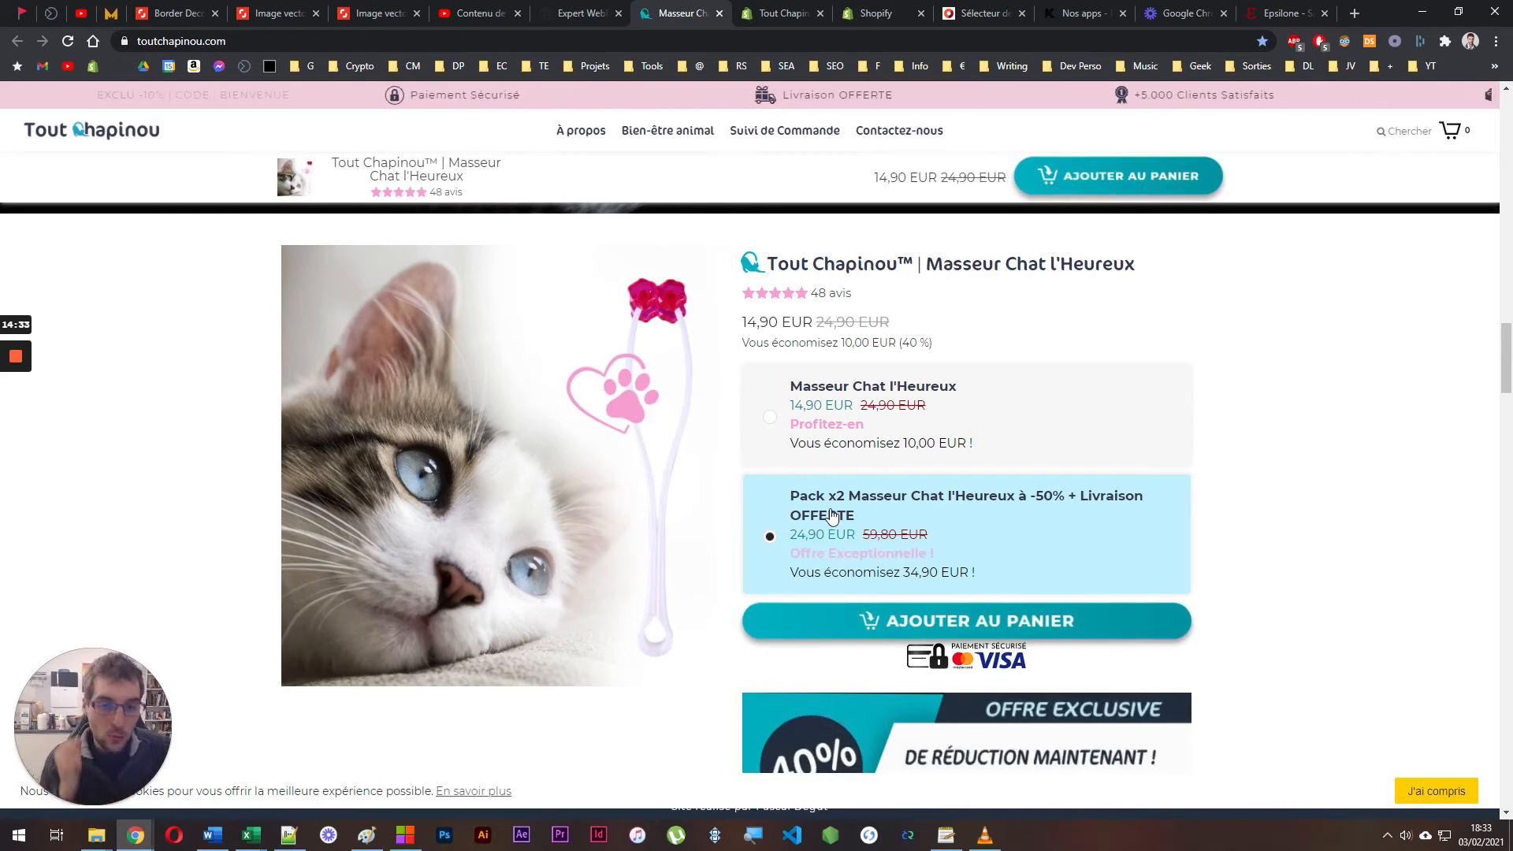
pyautogui.click(780, 14)
pyautogui.click(852, 8)
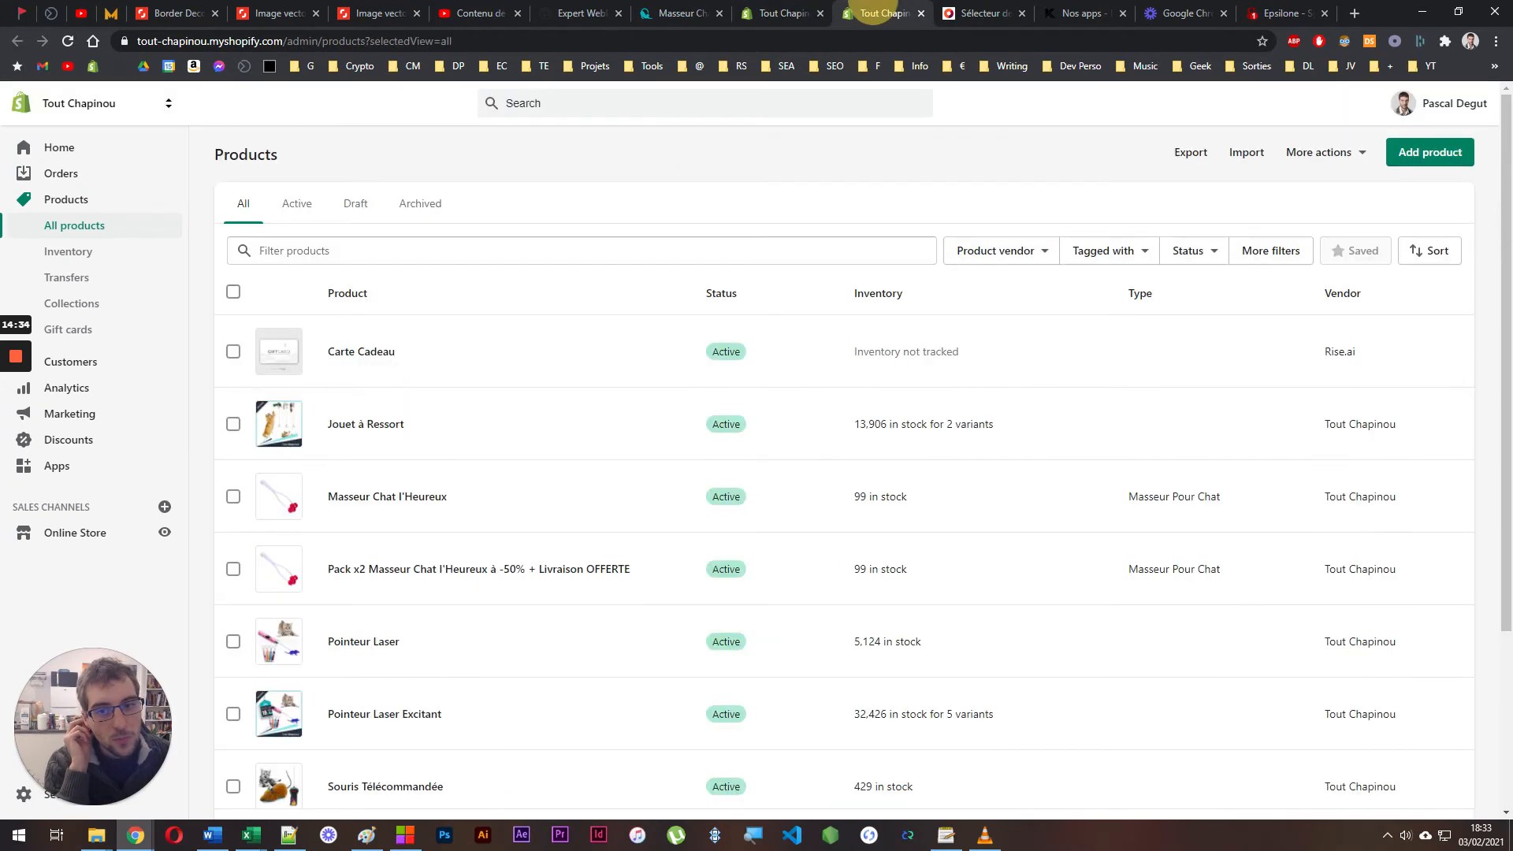
# Open the Pack x2 Masseur Chat l'Heureux à -50% + Livraison OFFERTE product and enable multiple options under Variants
pyautogui.scroll(-2, 460, 473)
pyautogui.click(443, 411)
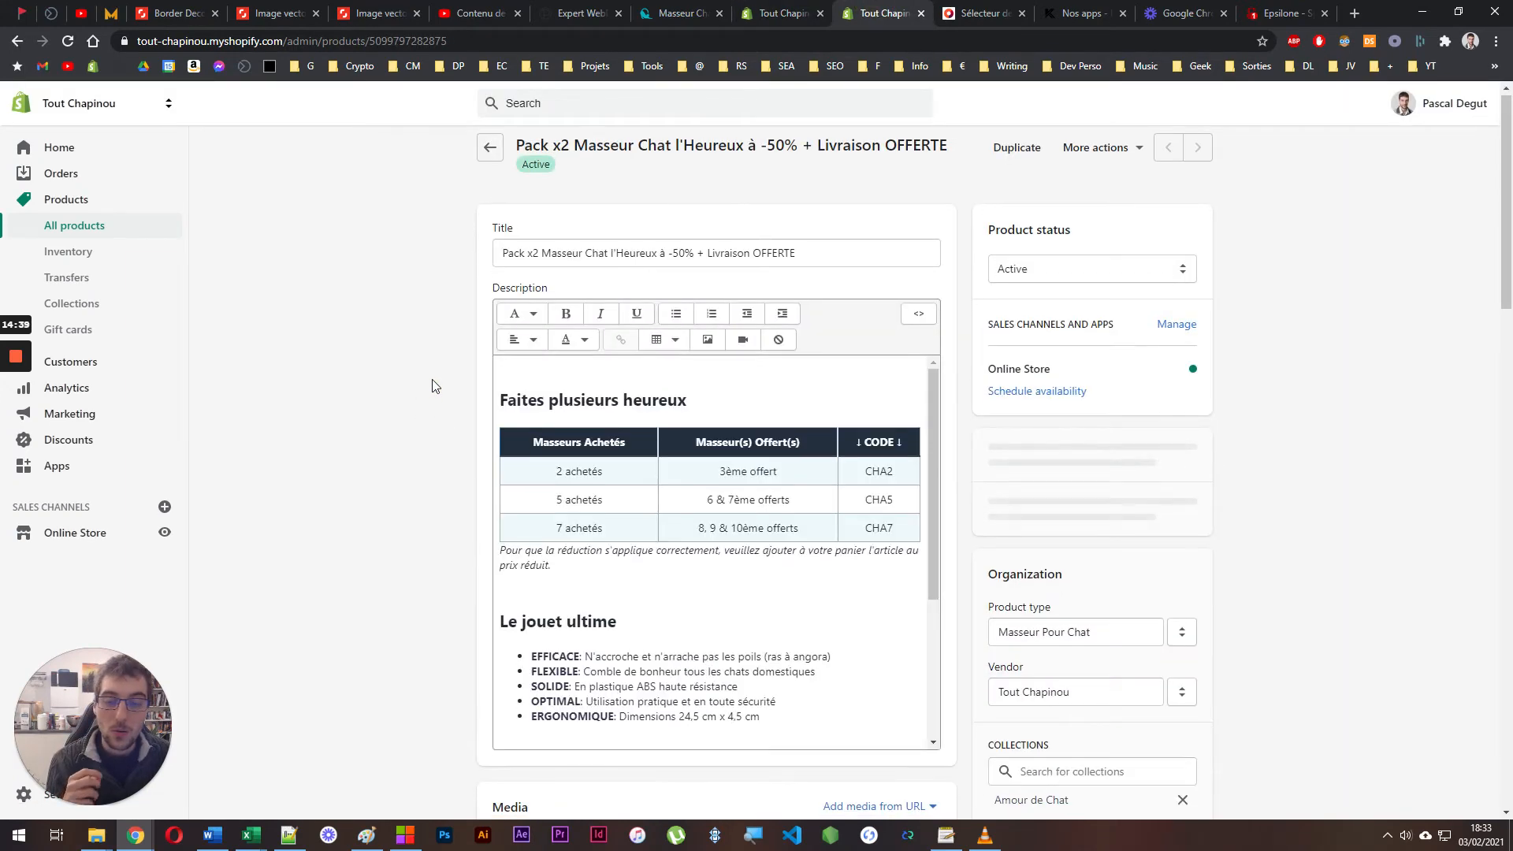
pyautogui.scroll(-5, 432, 386)
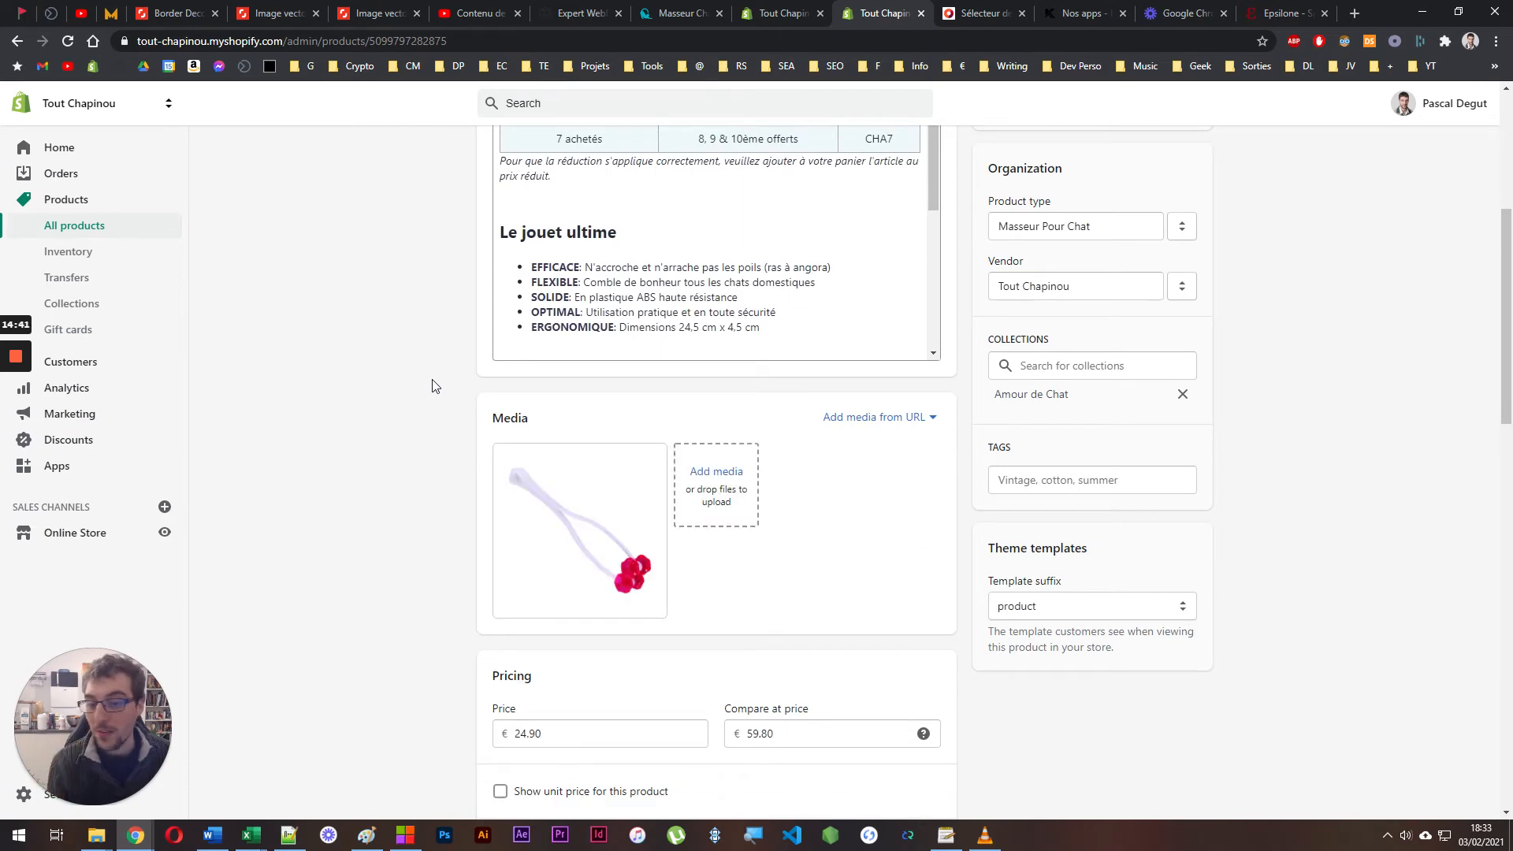
pyautogui.scroll(-3, 431, 386)
pyautogui.scroll(-6, 432, 423)
pyautogui.scroll(-8, 465, 489)
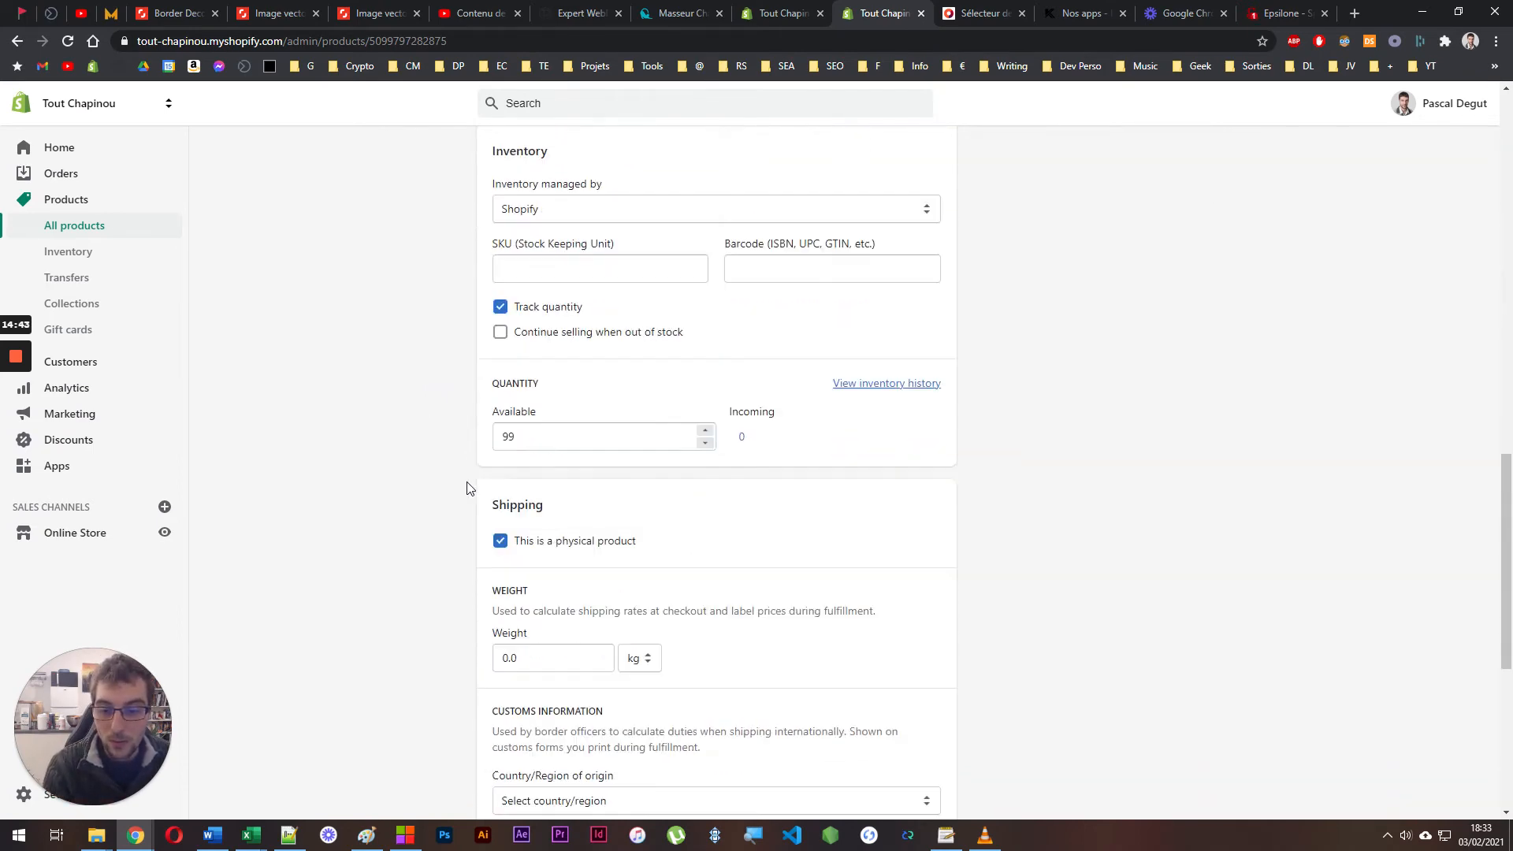
pyautogui.click(522, 542)
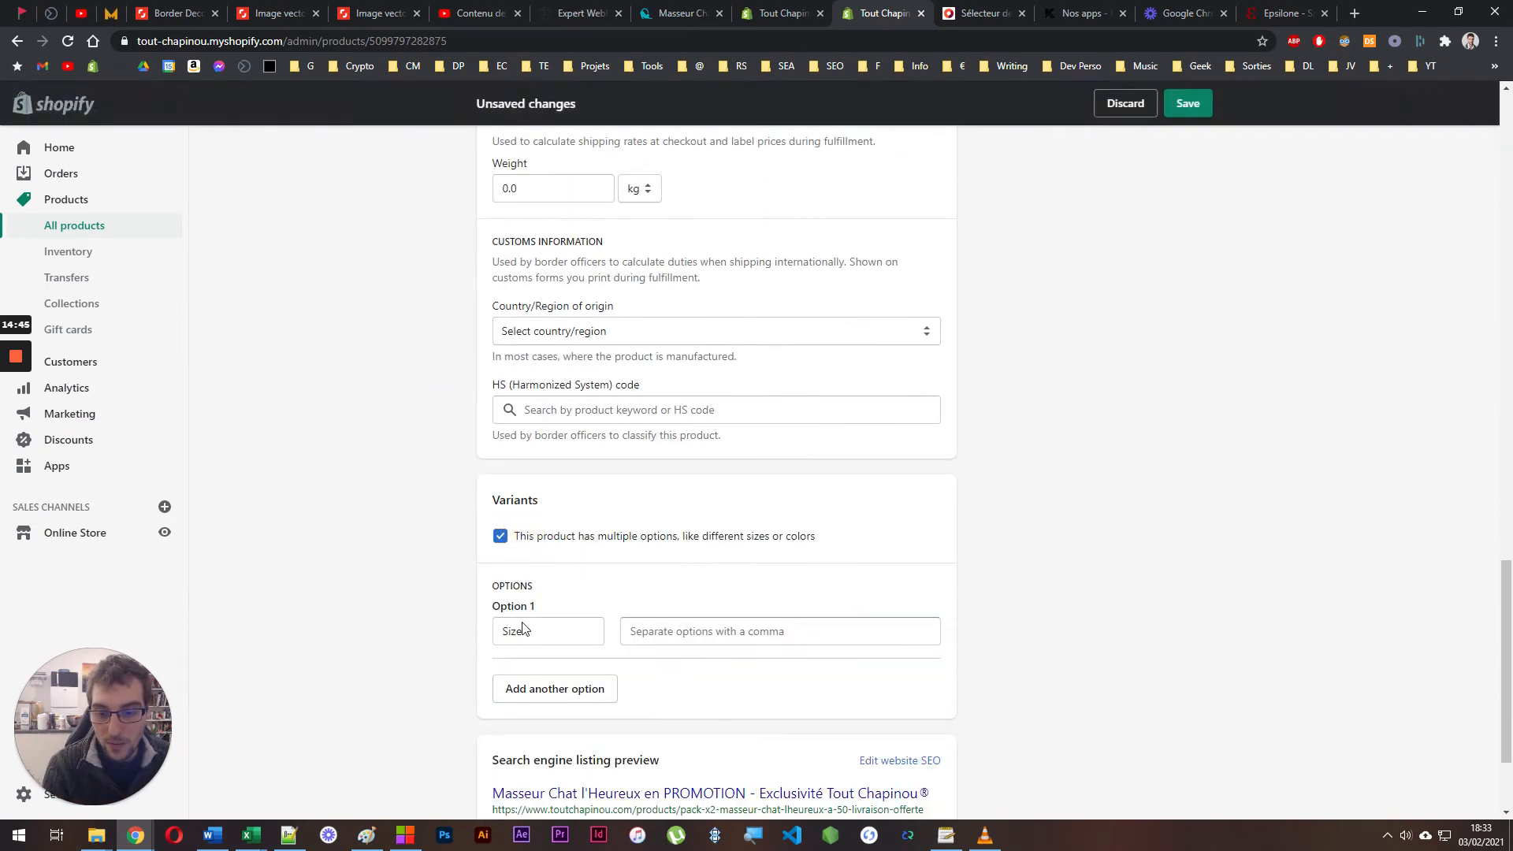
pyautogui.click(530, 691)
# Add a second option to the Pack x2 product, and set option 1 to Couleur 1 with values Bleu, Rouge and Noir
pyautogui.scroll(-2, 551, 552)
pyautogui.hotkey('ctrl', 'shift', 'Tab')
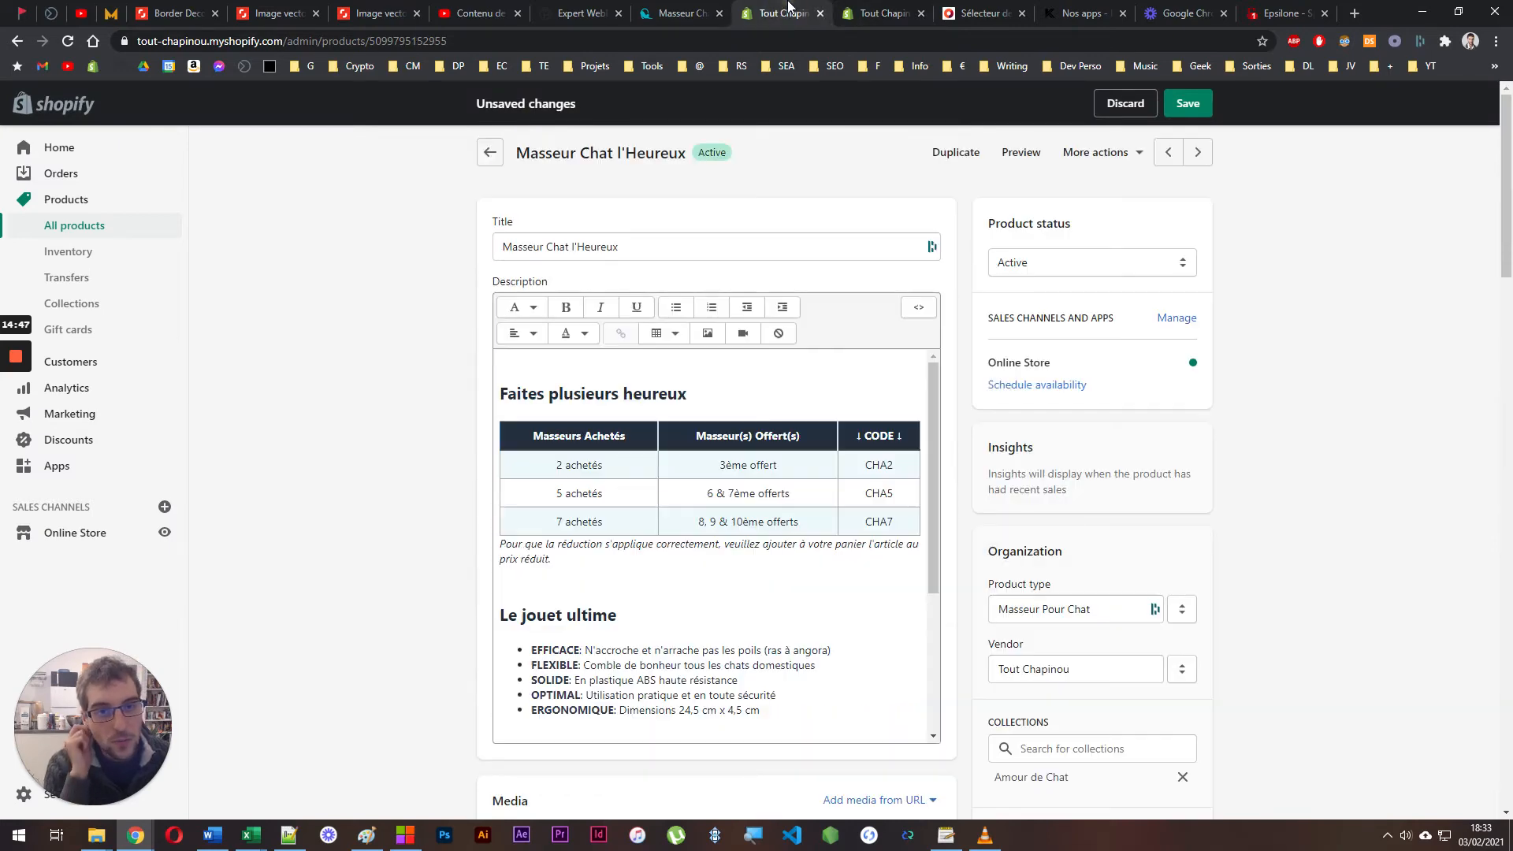
pyautogui.scroll(-12, 260, 528)
pyautogui.scroll(-11, 375, 505)
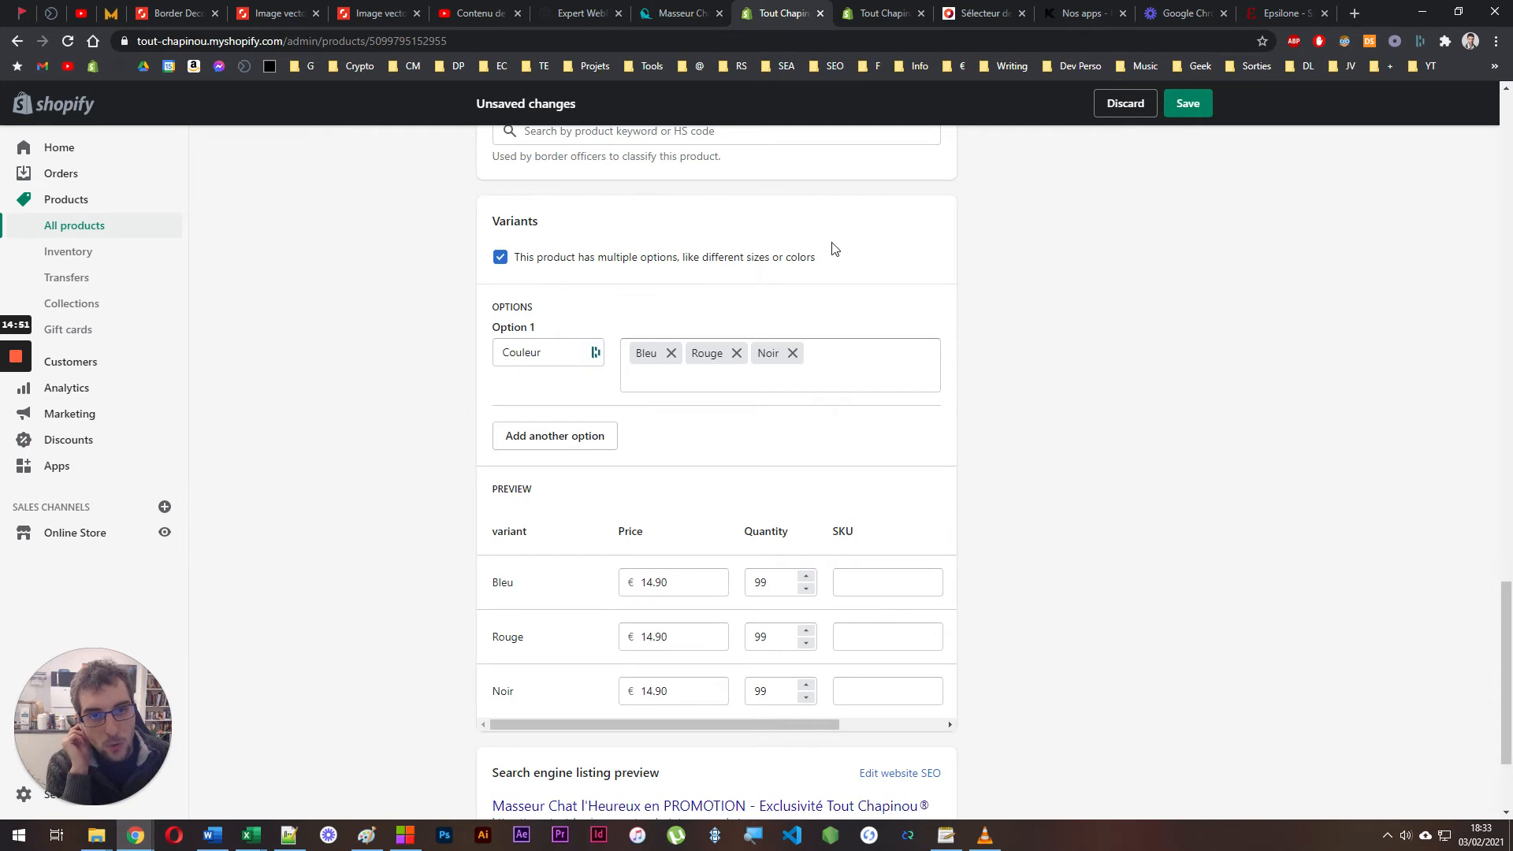
pyautogui.click(855, 13)
pyautogui.moveTo(533, 474); pyautogui.dragTo(422, 473)
pyautogui.write('Couleur 1')
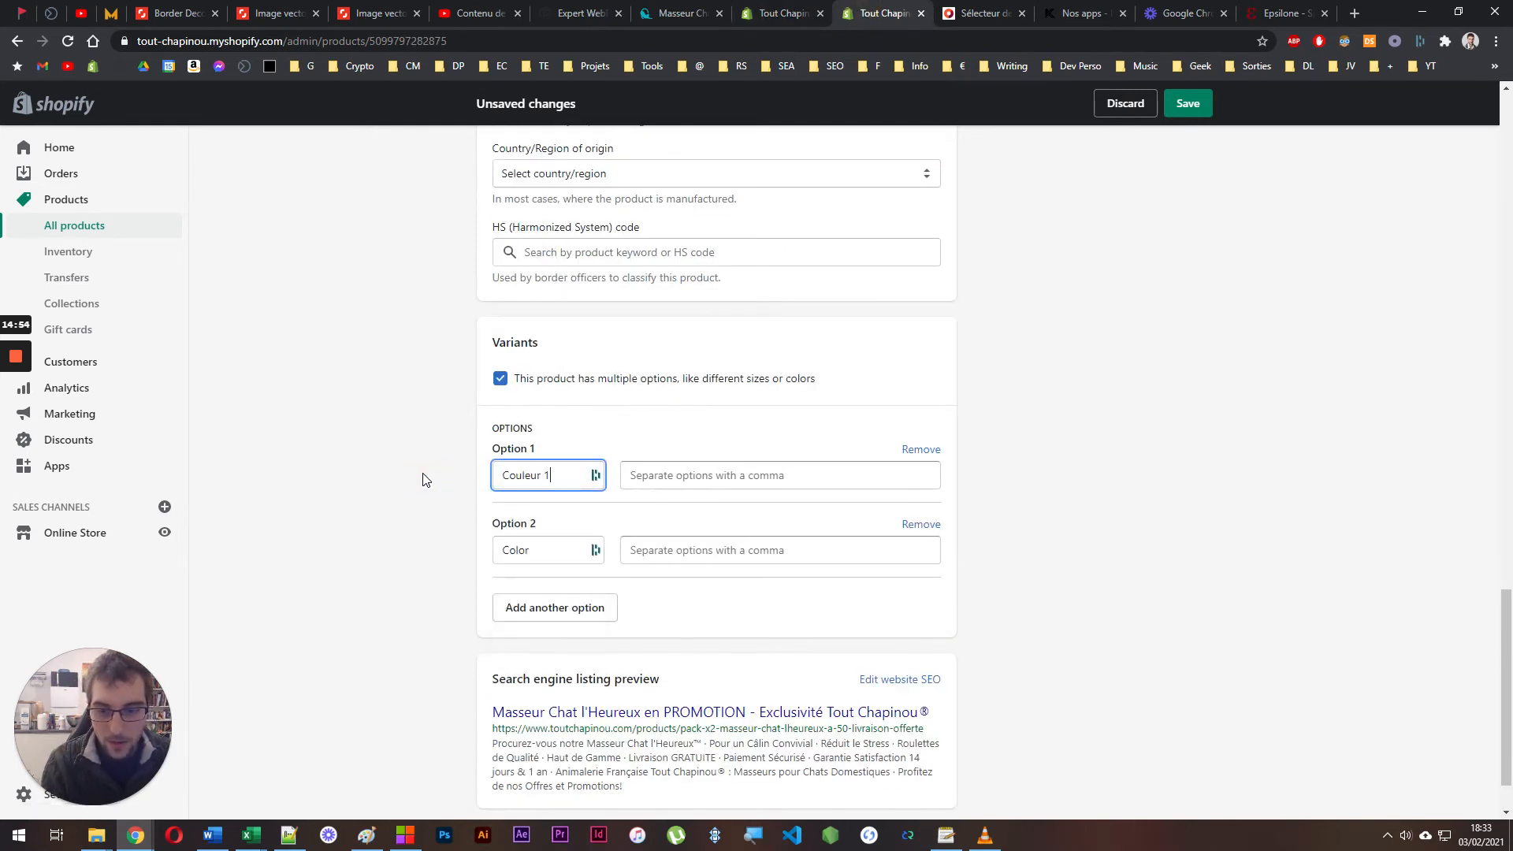
pyautogui.press('Tab')
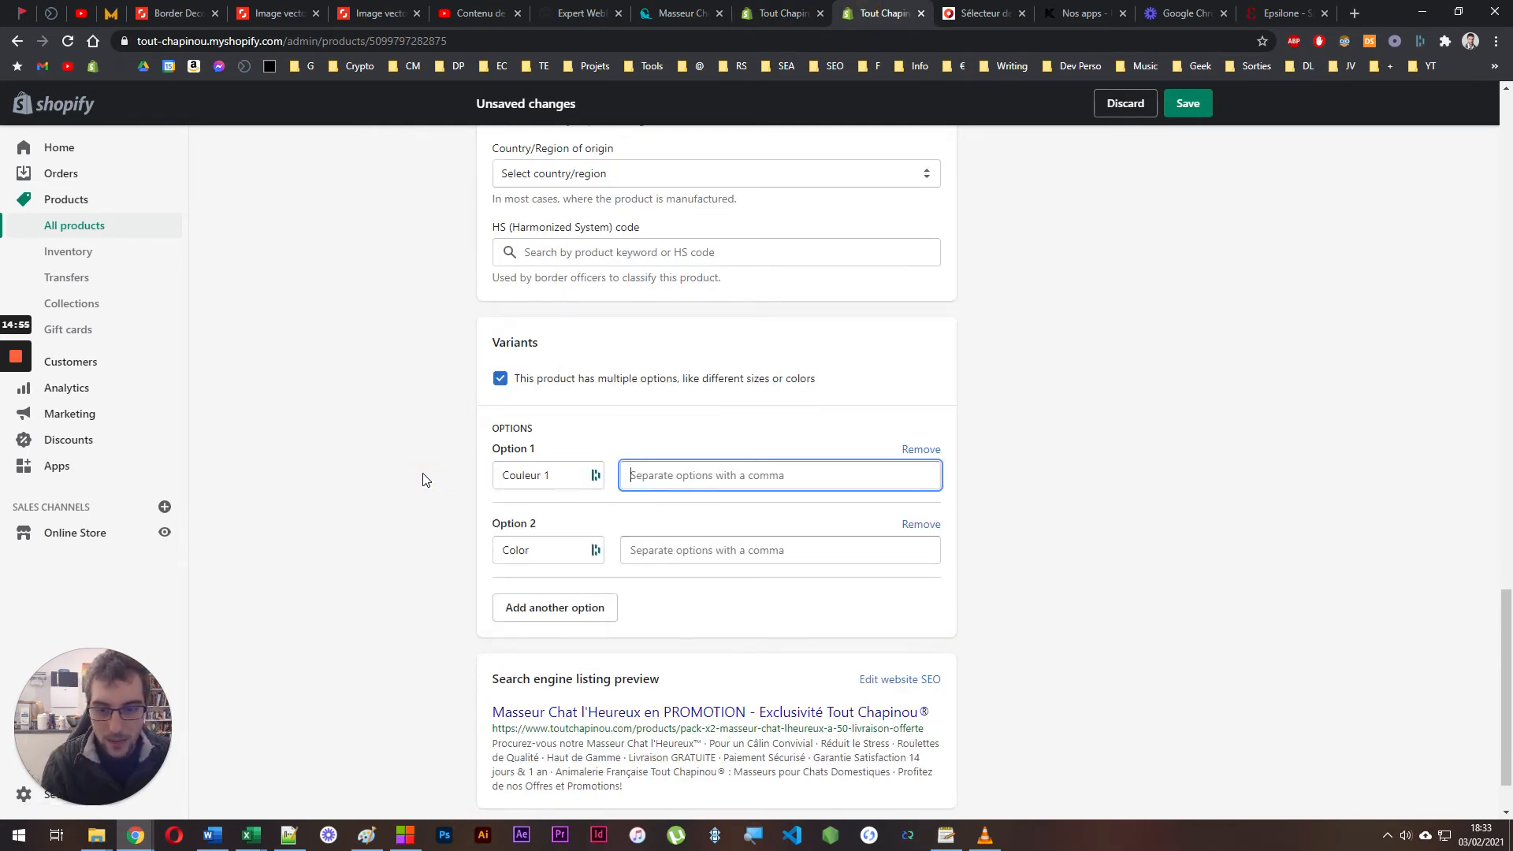
pyautogui.write('Bleu,R')
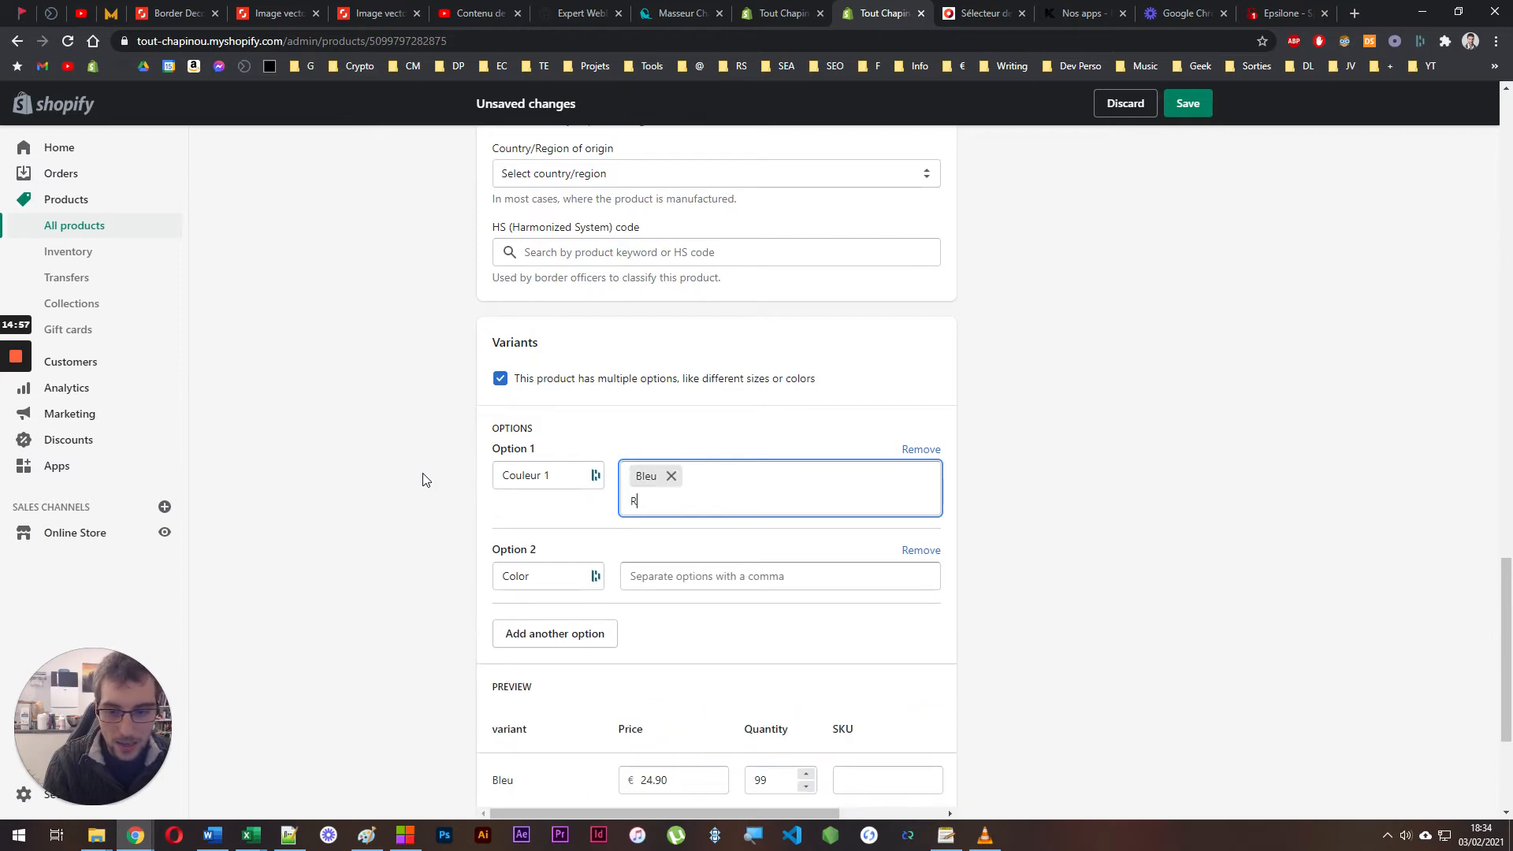
pyautogui.write('ouge,Noir,')
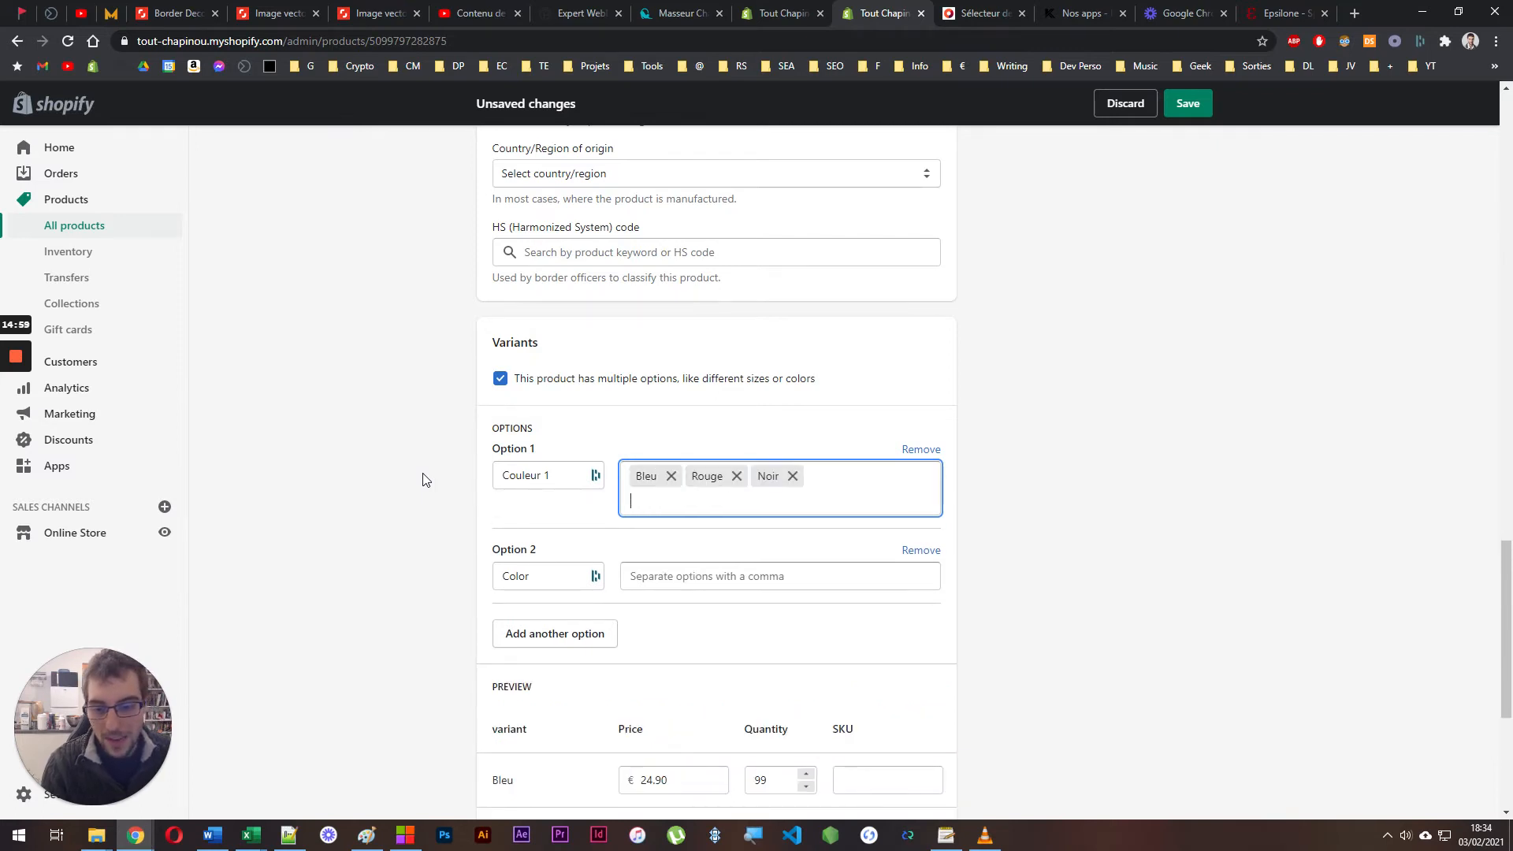
# Name the Pack x2 product's second option Couleur 2 and give it the values Bleu, Rouge and Noir
pyautogui.press('Tab')
pyautogui.press('Tab')
pyautogui.write('Cou')
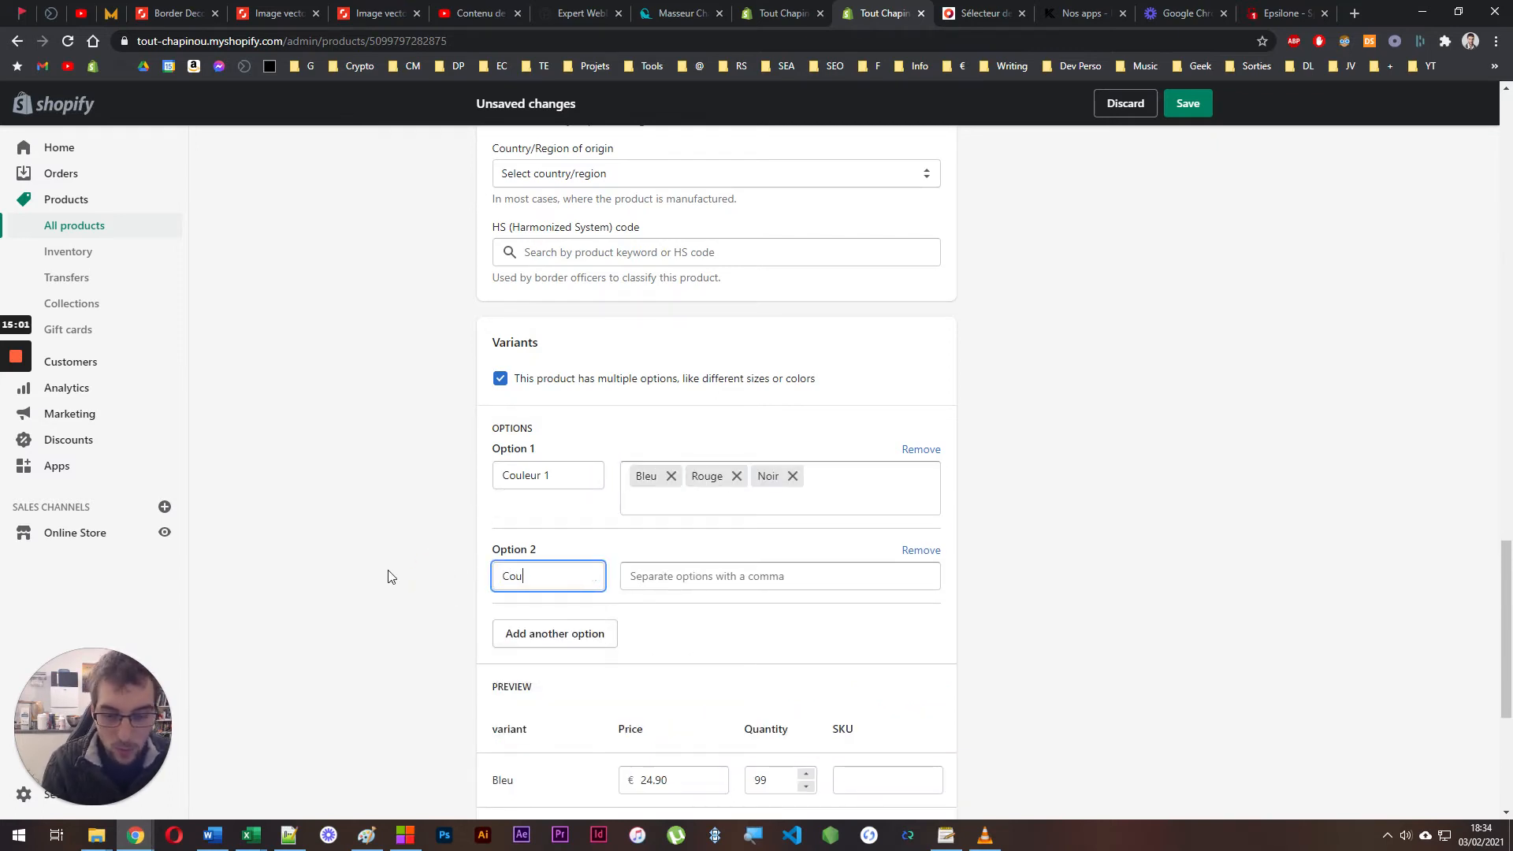
pyautogui.write('leur 2')
pyautogui.press('Tab')
pyautogui.write('Ble')
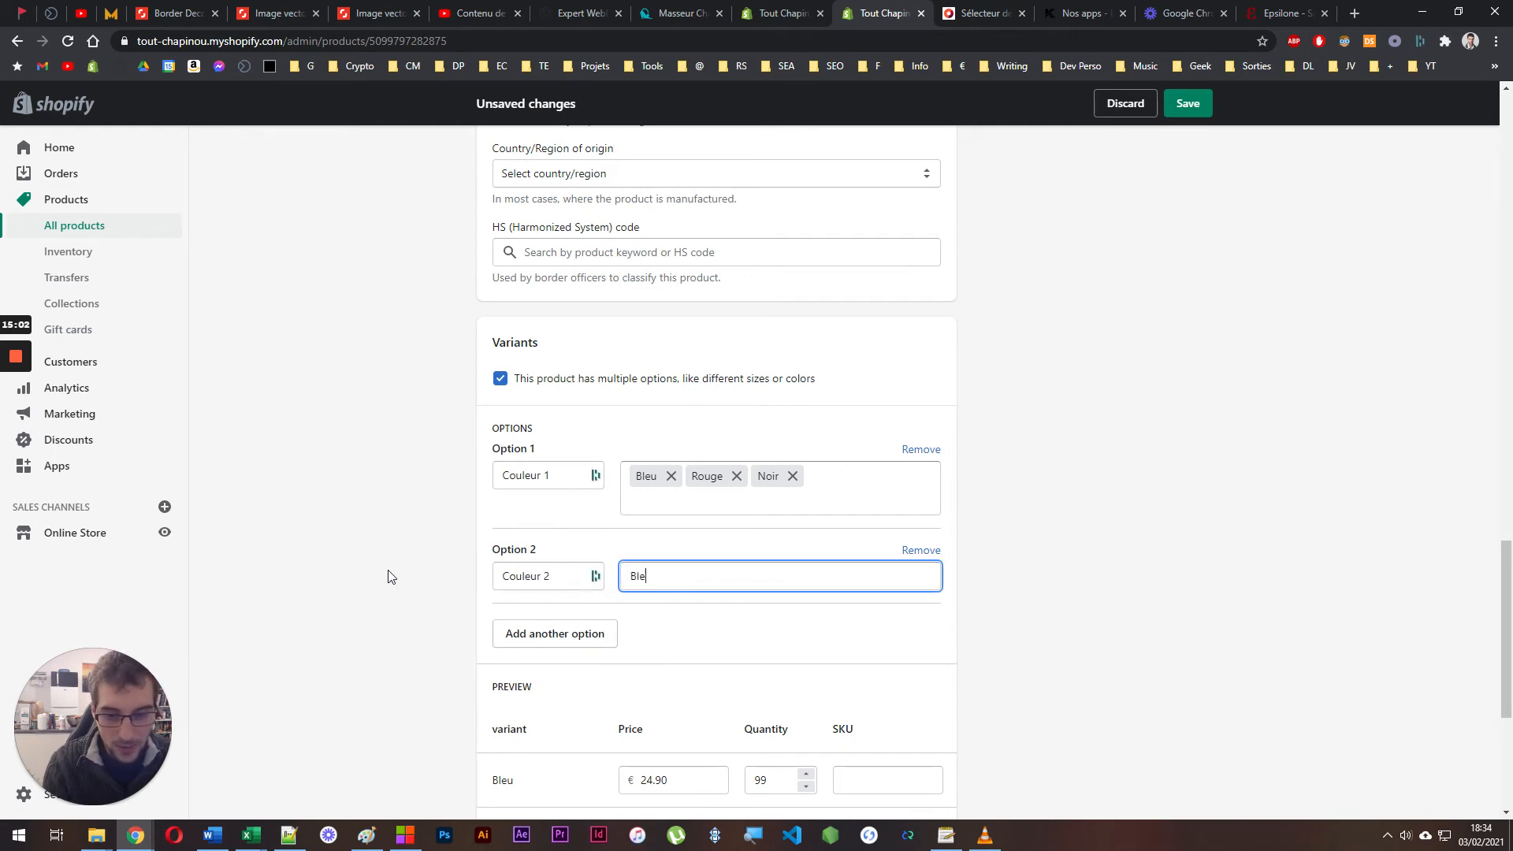
pyautogui.write('u,Rouge,Noir')
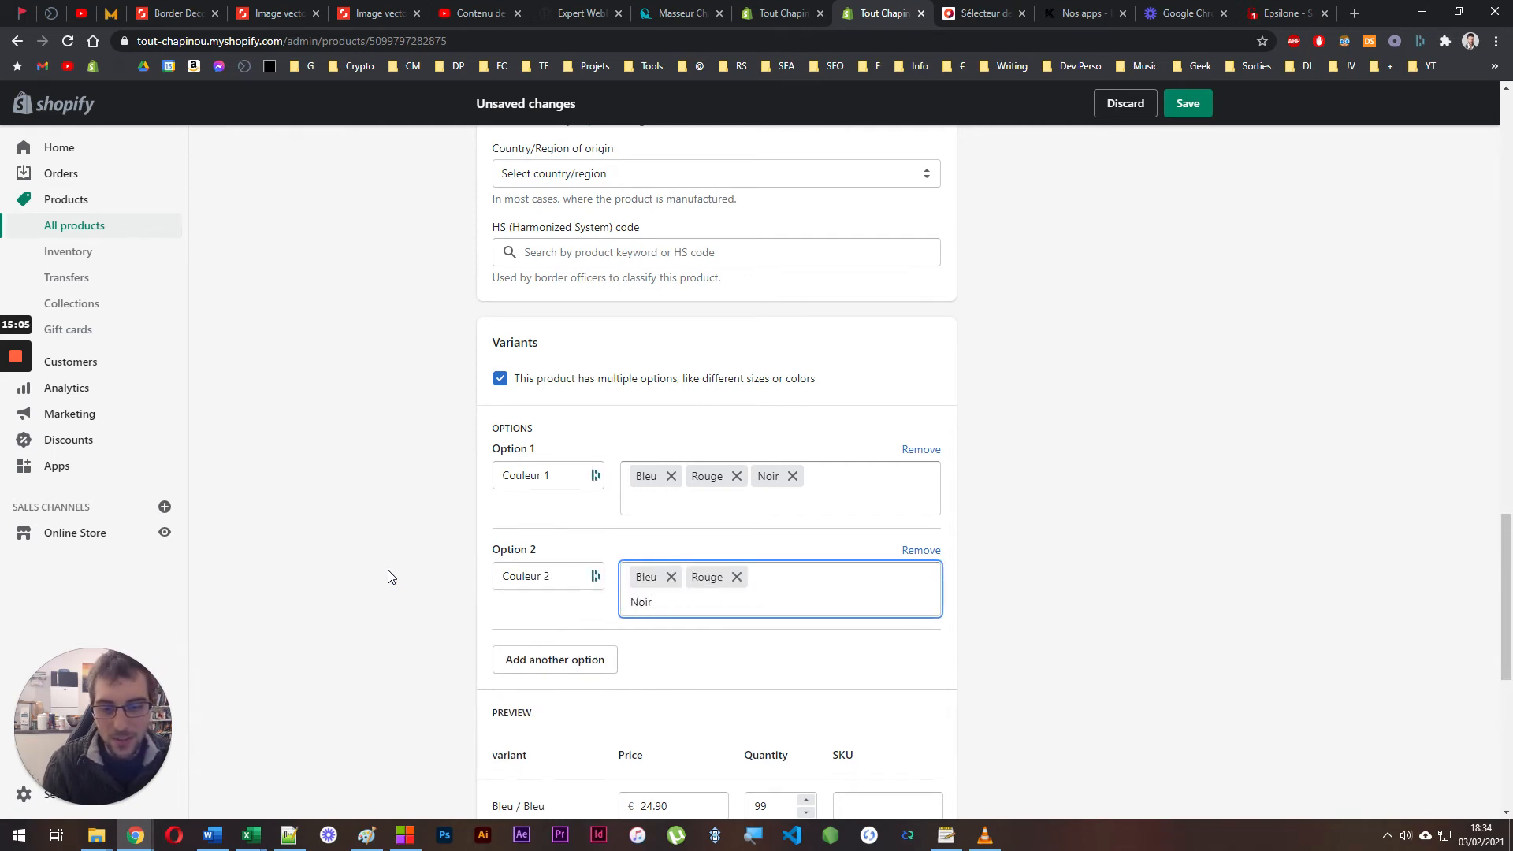
pyautogui.write(',')
# Review the prices and stock quantities of the Pack x2 colour combinations in the variant preview
pyautogui.scroll(-5, 388, 576)
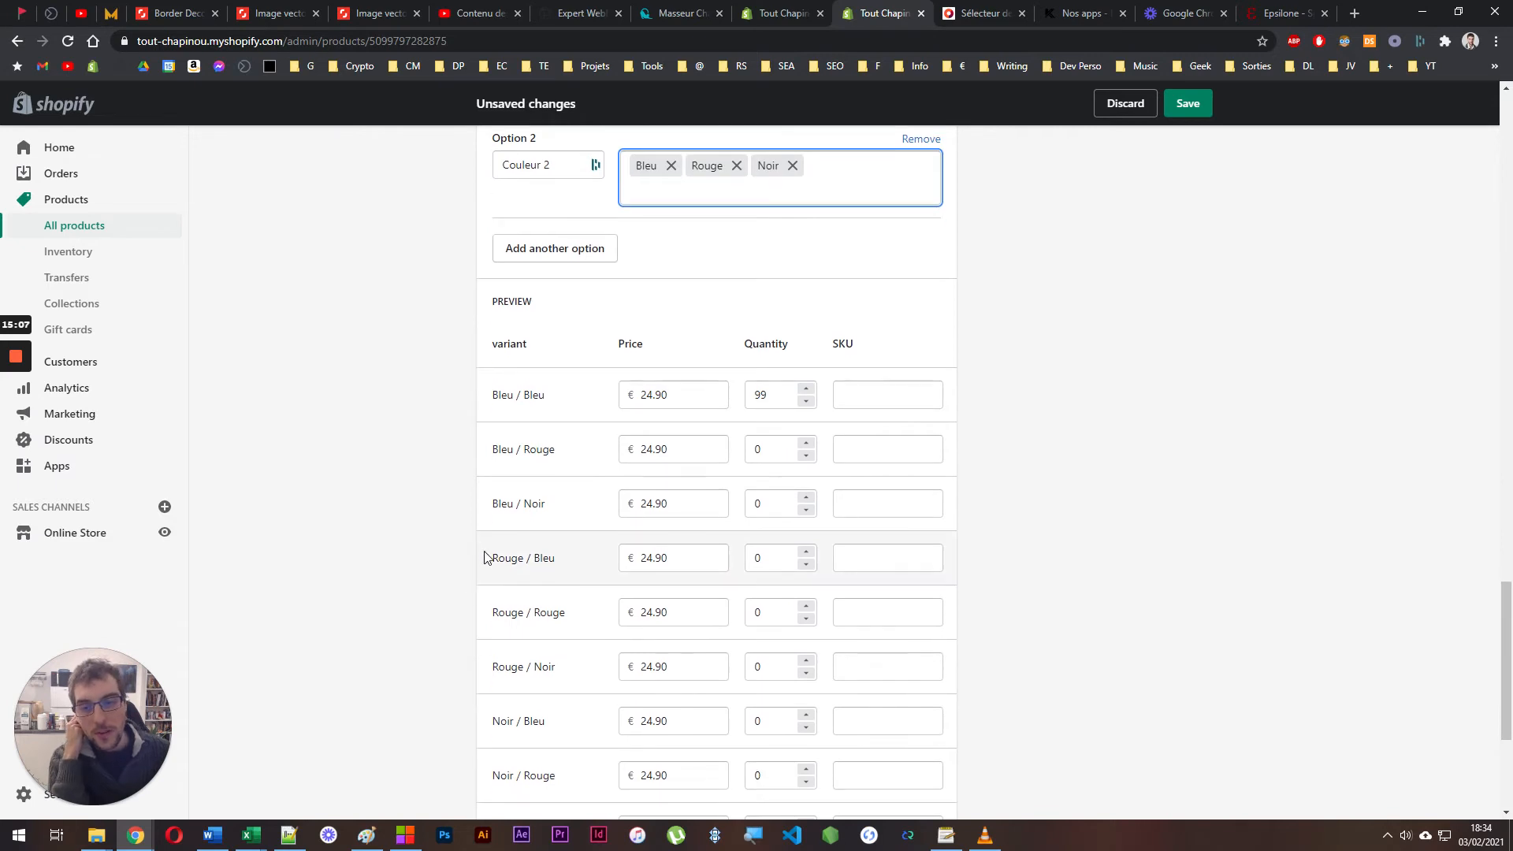
pyautogui.scroll(-3, 485, 556)
pyautogui.scroll(2, 500, 247)
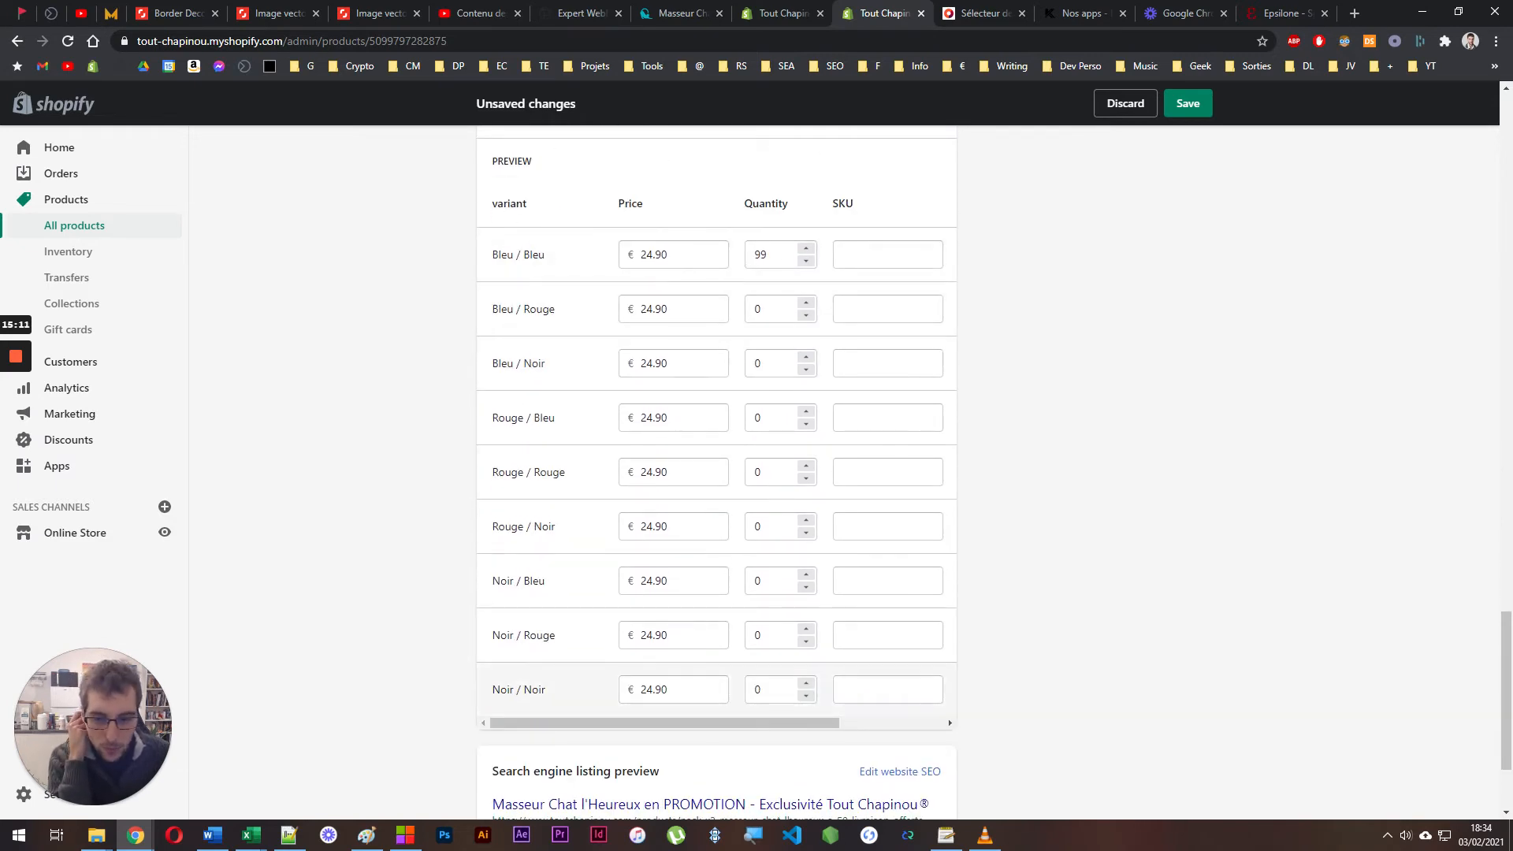
pyautogui.click(684, 254)
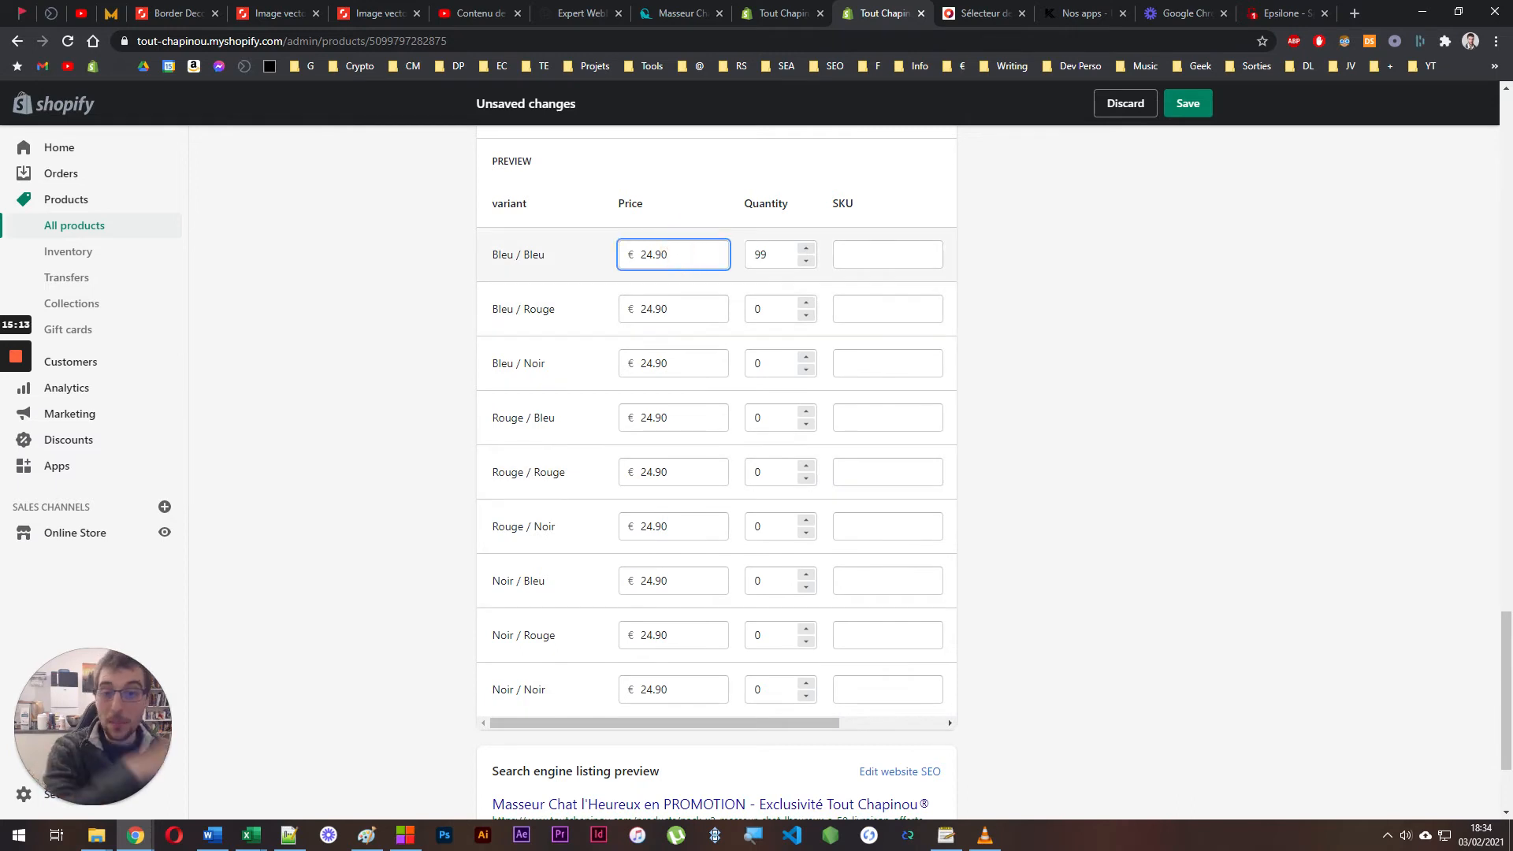
pyautogui.scroll(3, 762, 457)
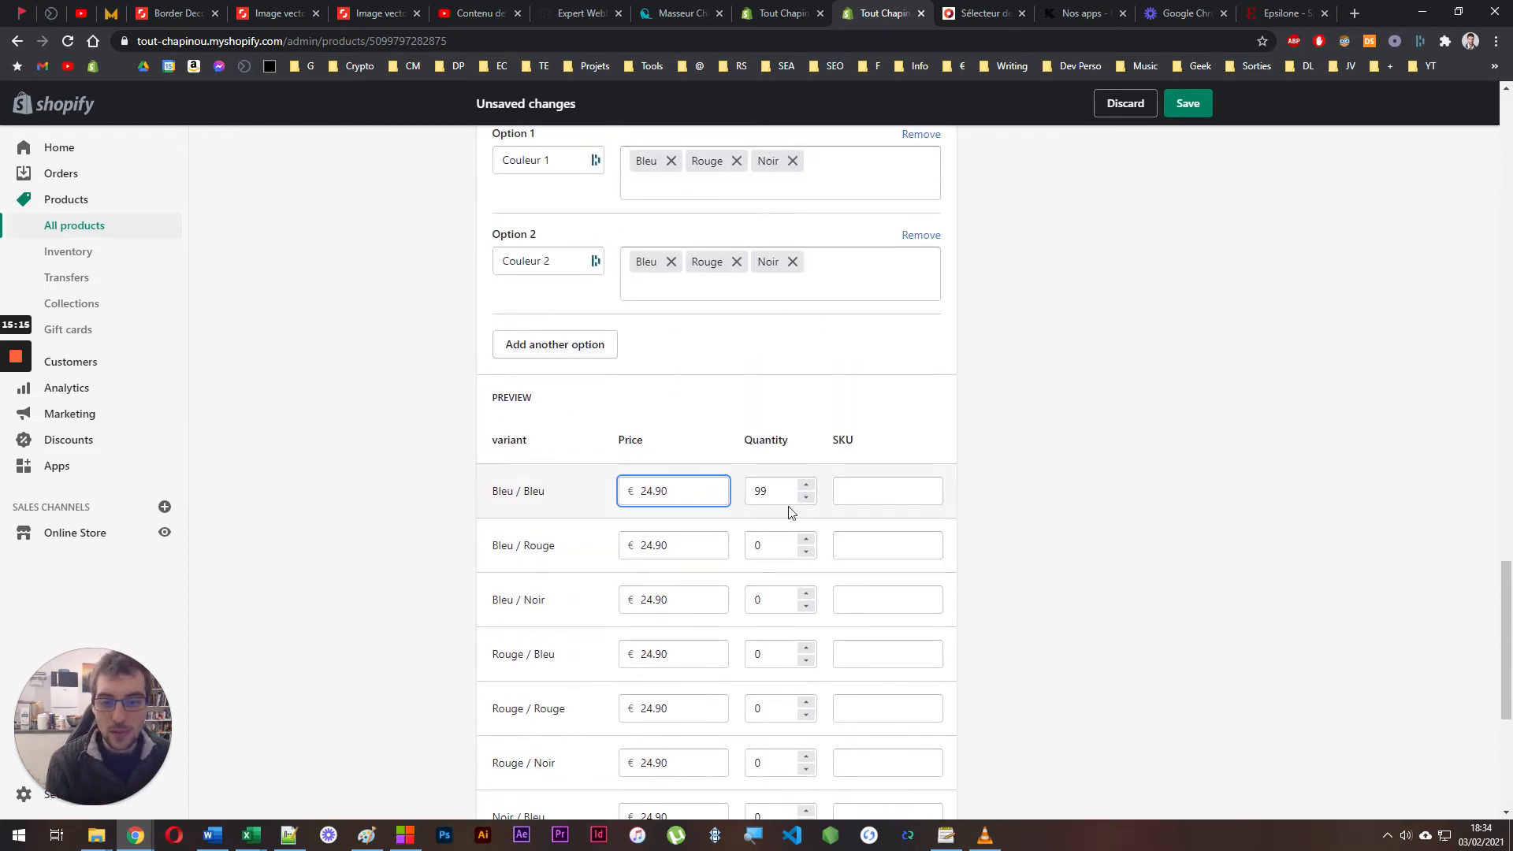
pyautogui.press('Tab')
pyautogui.moveTo(765, 544); pyautogui.dragTo(730, 534)
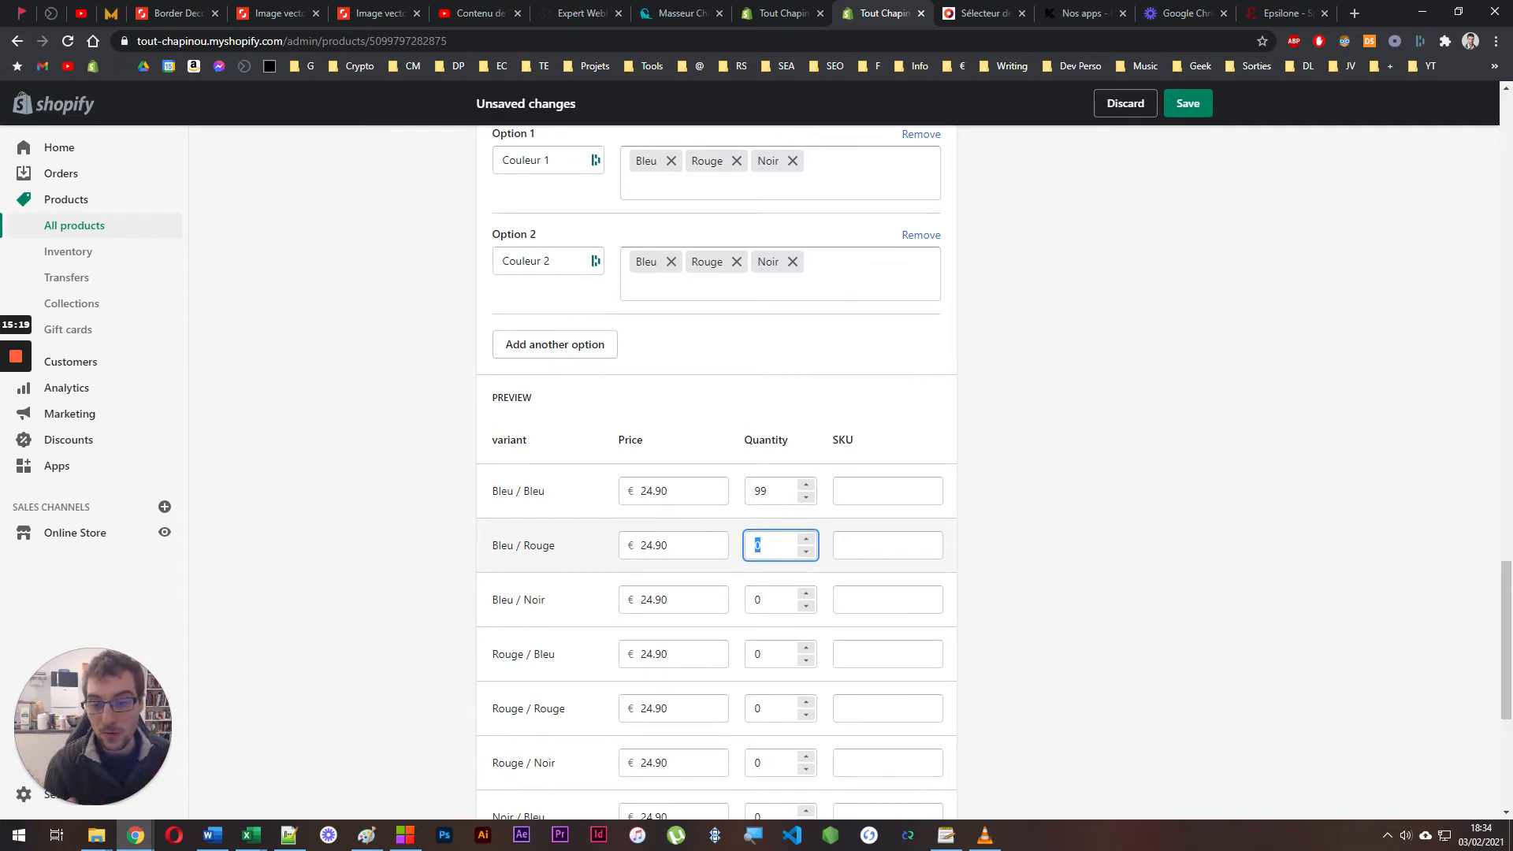
pyautogui.scroll(-2, 717, 472)
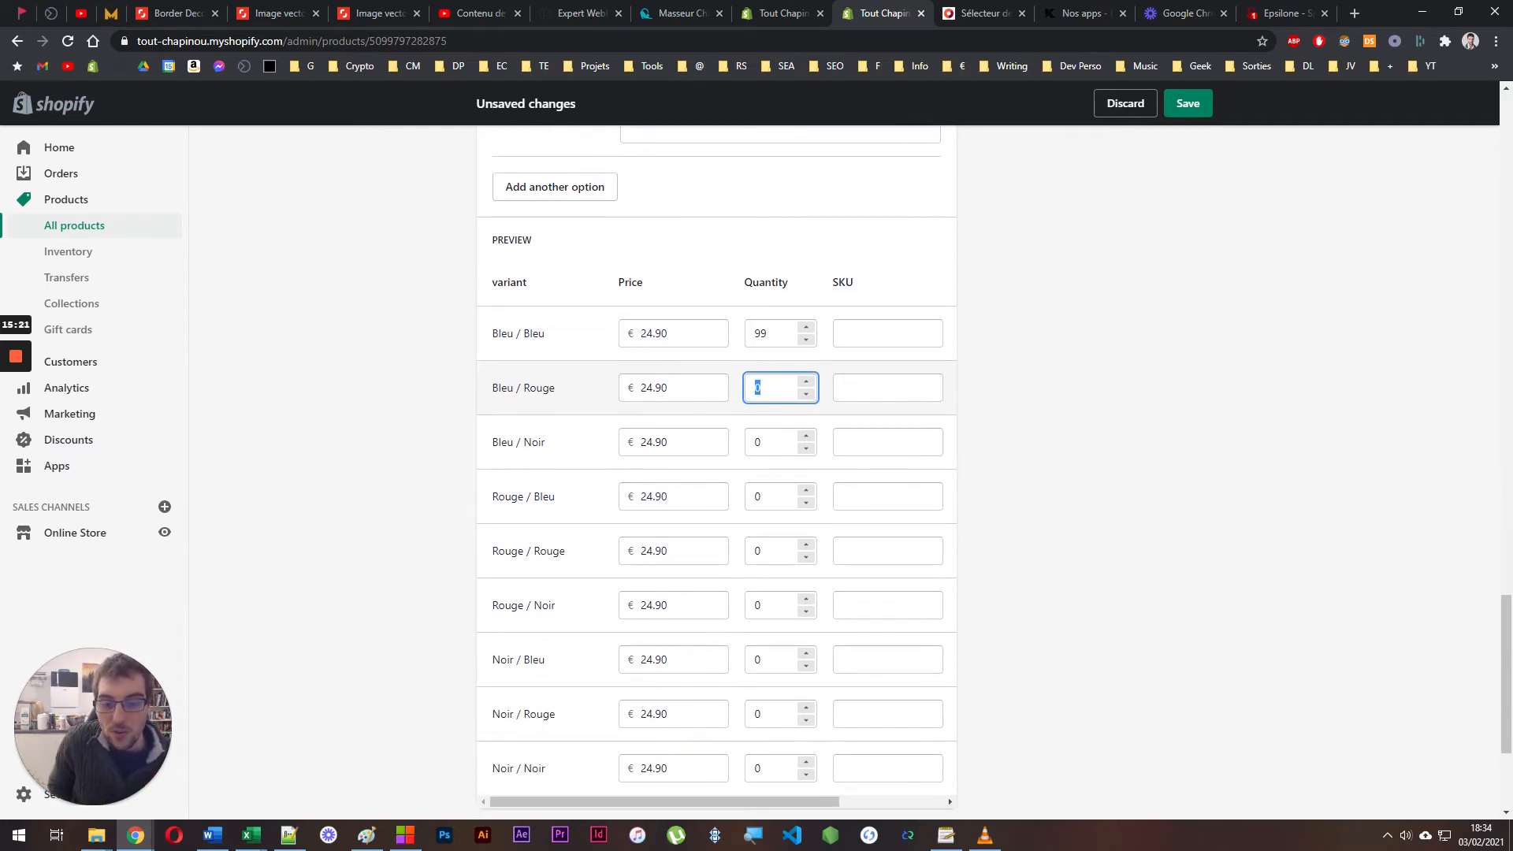
pyautogui.click(682, 8)
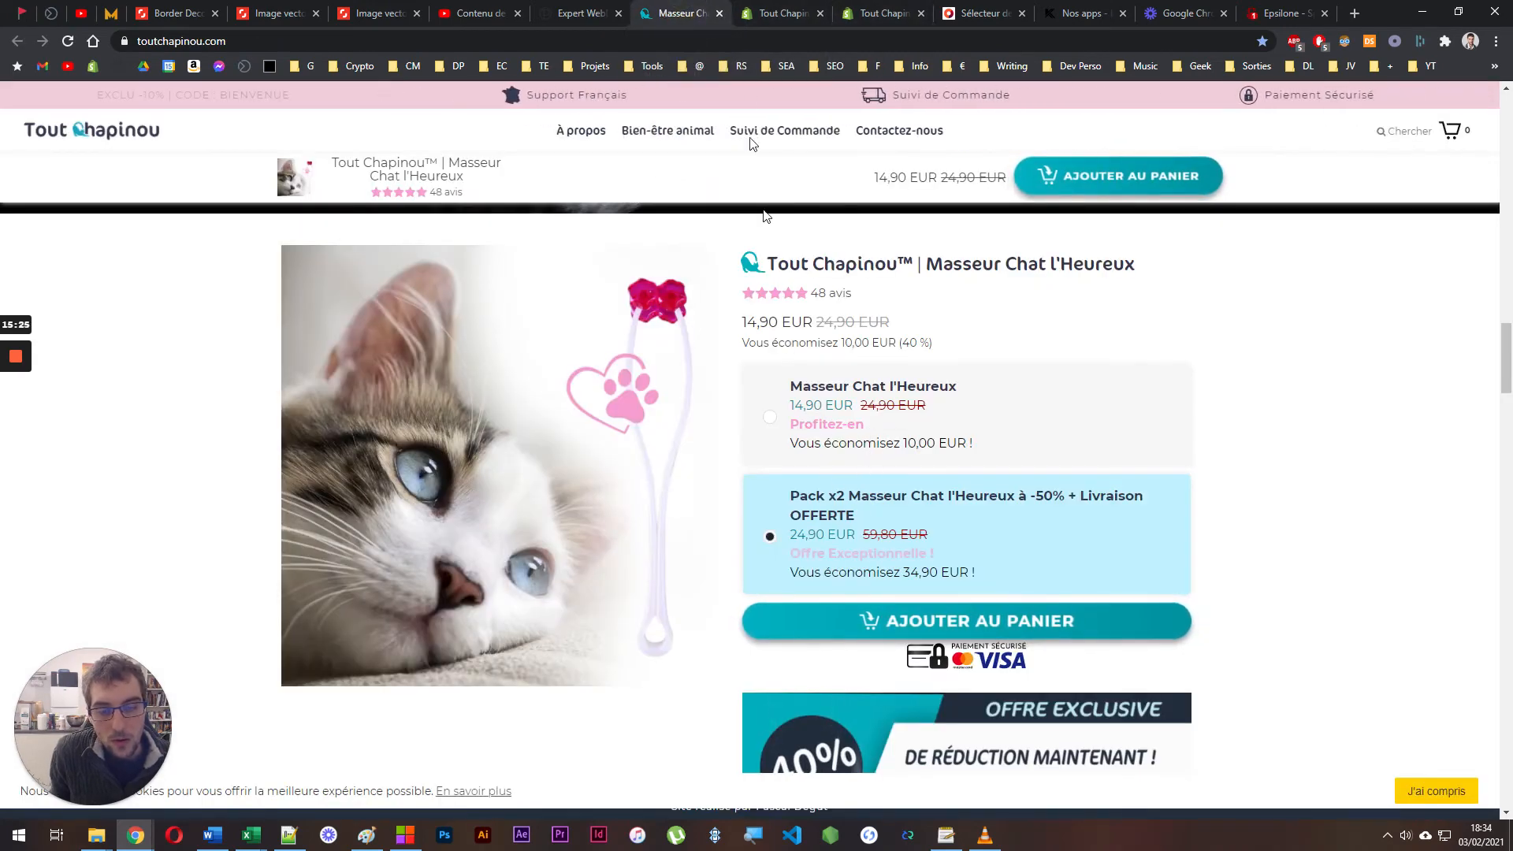
pyautogui.click(770, 8)
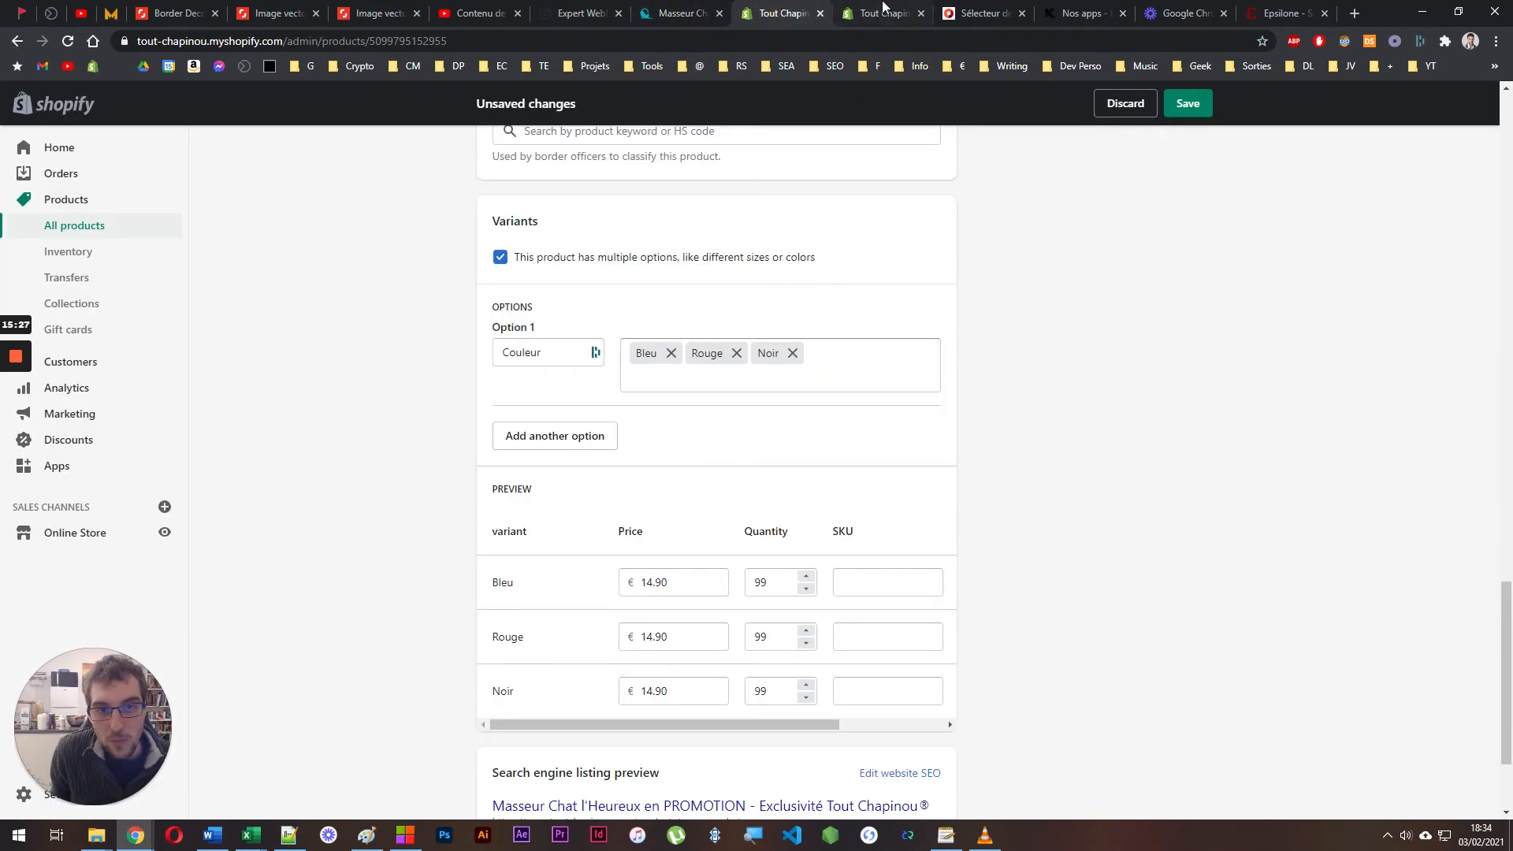
pyautogui.click(882, 8)
pyautogui.click(1352, 13)
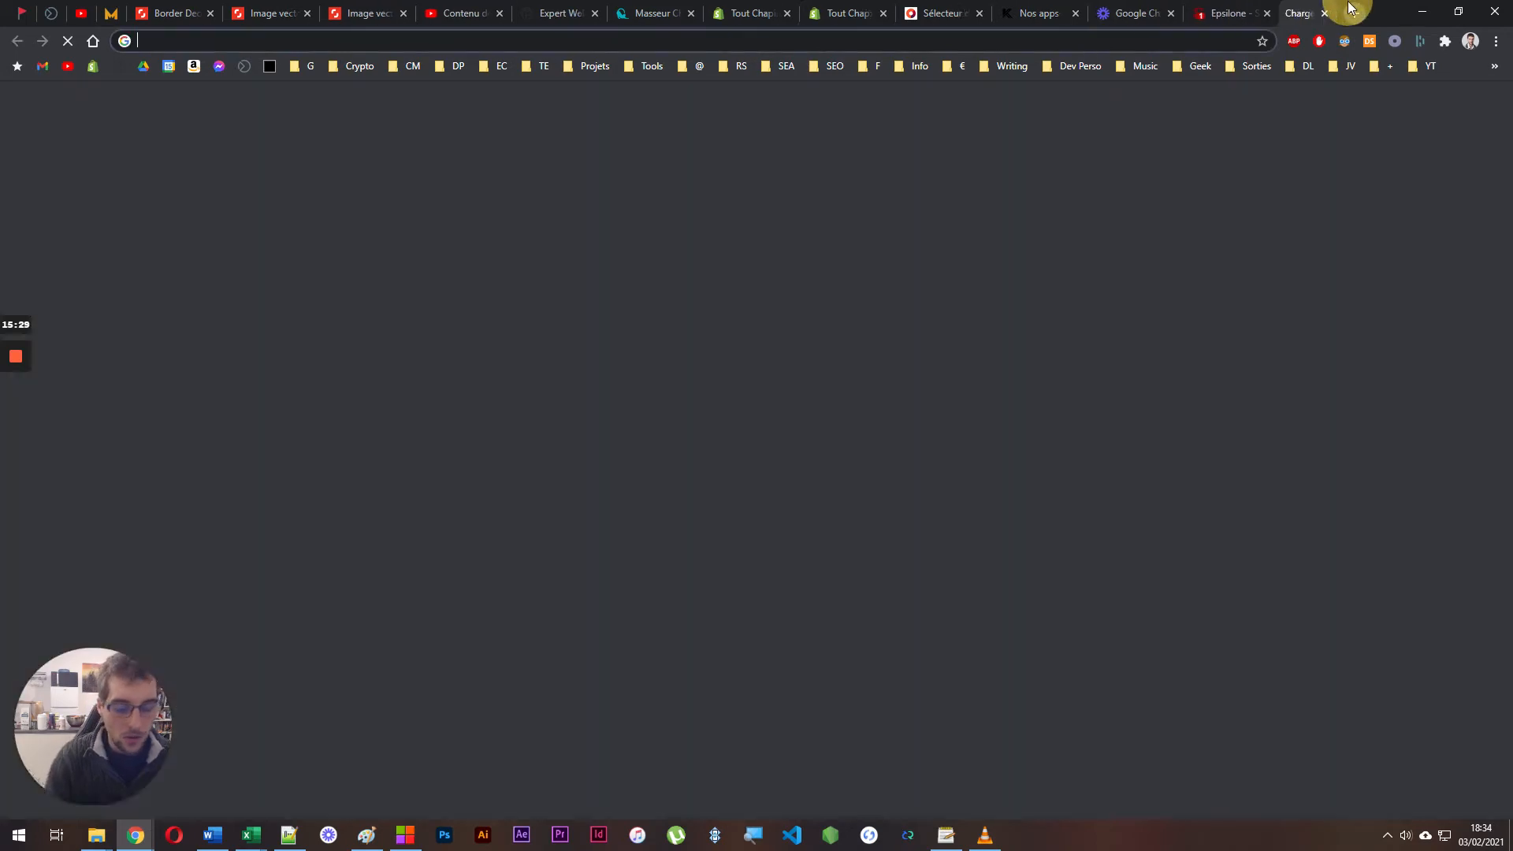
pyautogui.write('https://www.uwhite.fr/products/brosse-a-dents-intelligente-bleu')
pyautogui.press('Return')
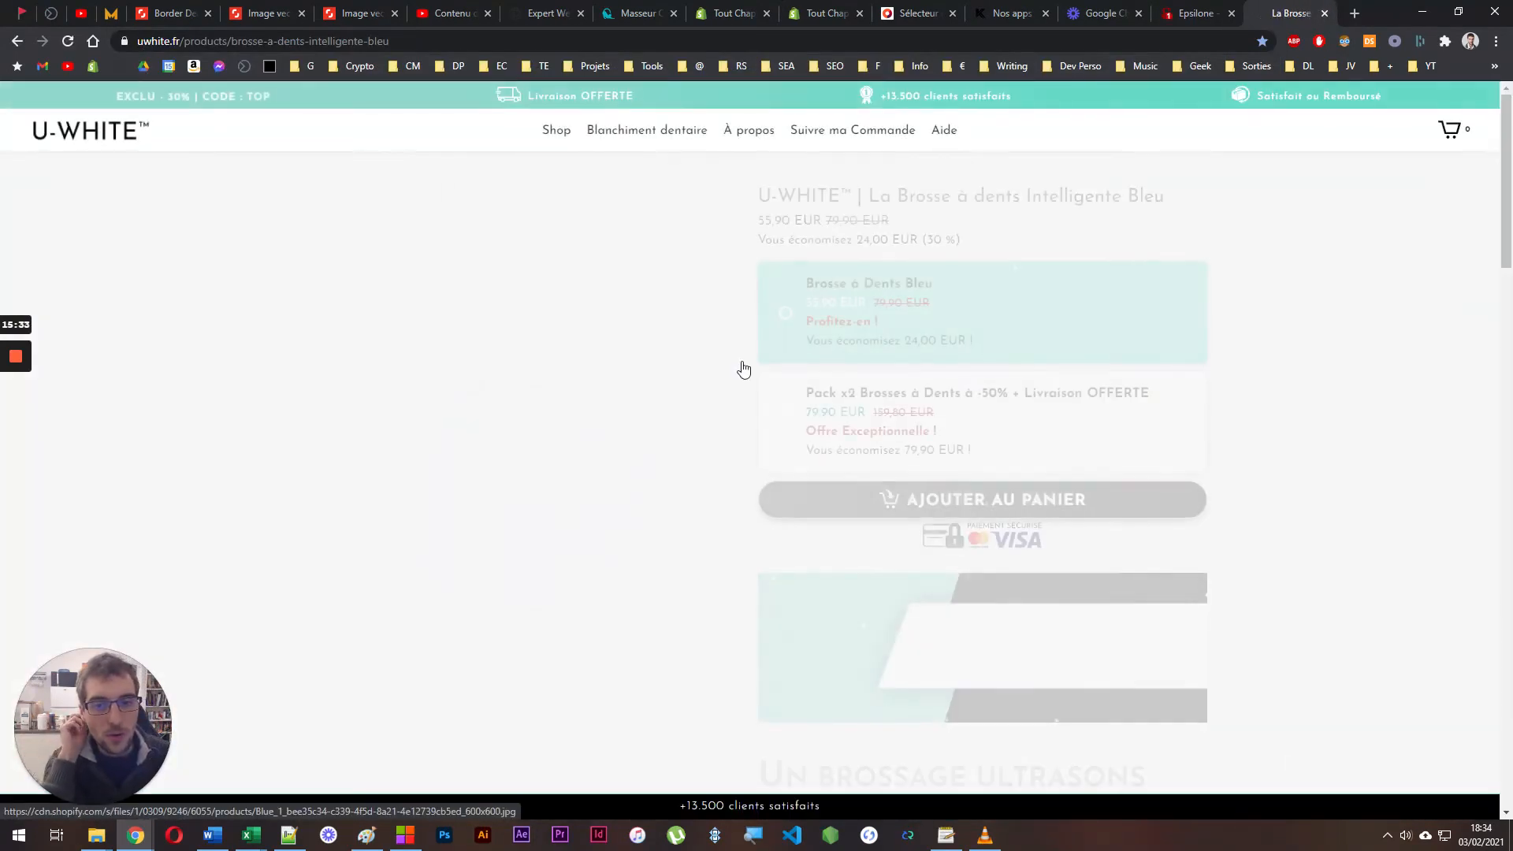
# Select the Pack x2 Brosses à Dents offer, inspect its Couleur 1 choices, and pick Blanc as Couleur 2
pyautogui.click(800, 434)
pyautogui.click(898, 518)
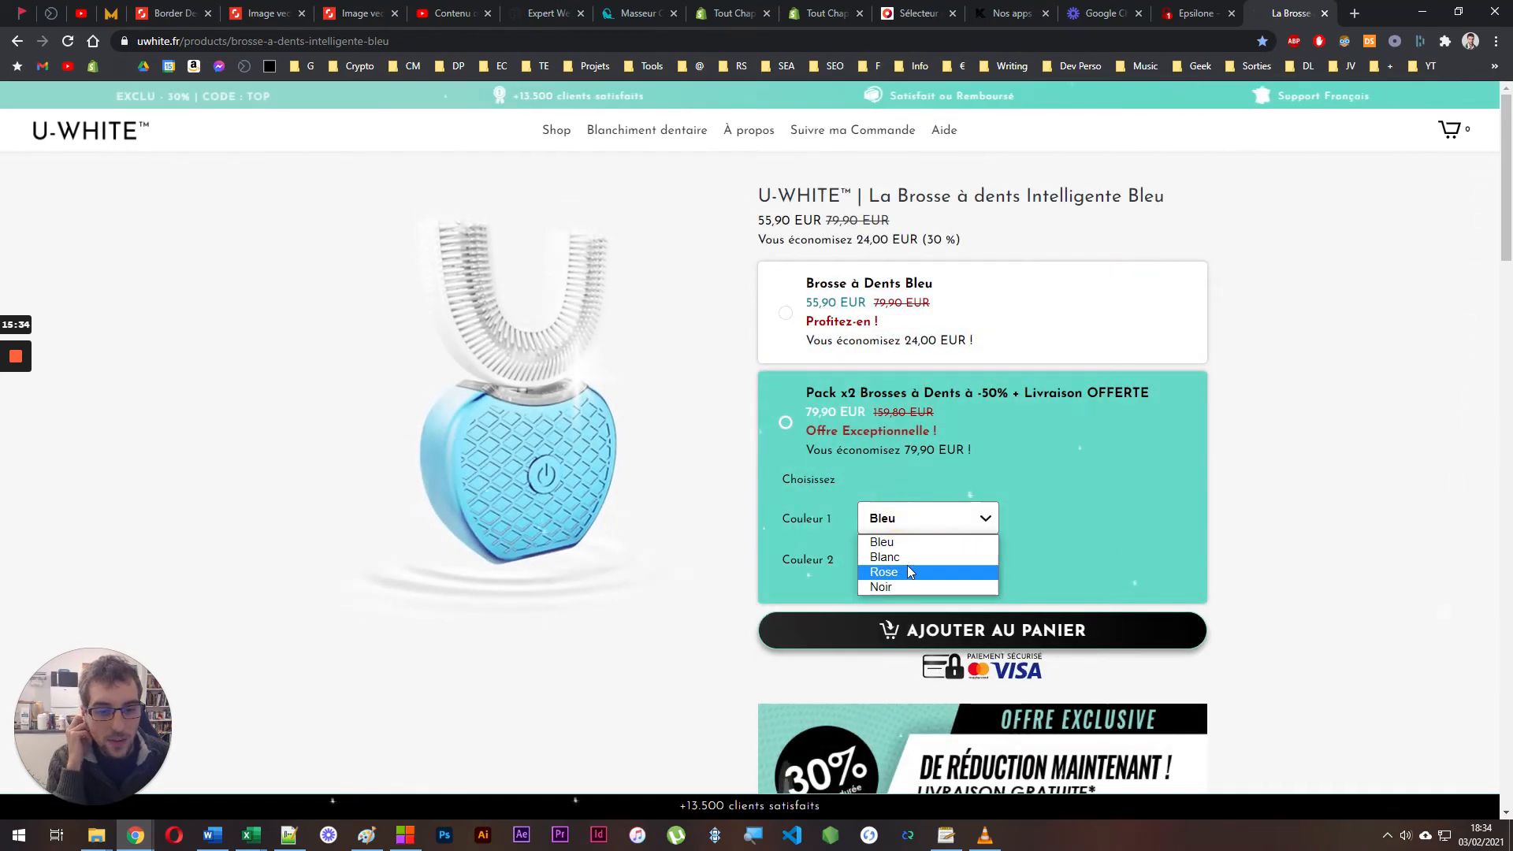
pyautogui.click(894, 520)
pyautogui.click(916, 559)
pyautogui.click(770, 541)
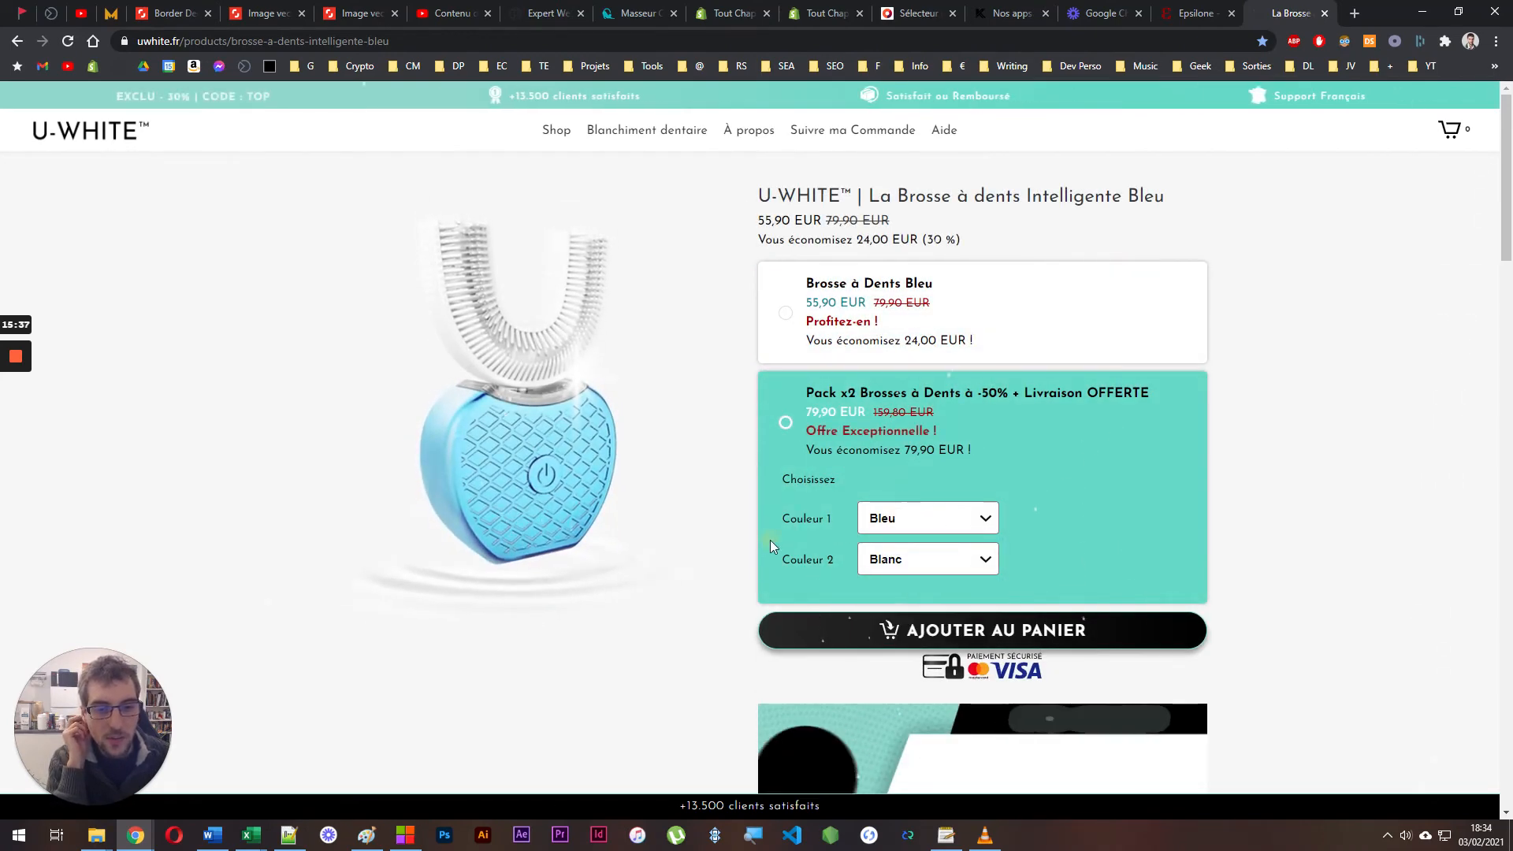
pyautogui.click(838, 299)
# Return to the Pack x2 product in the Shopify admin and look over its variant rows and SKU fields
pyautogui.click(648, 9)
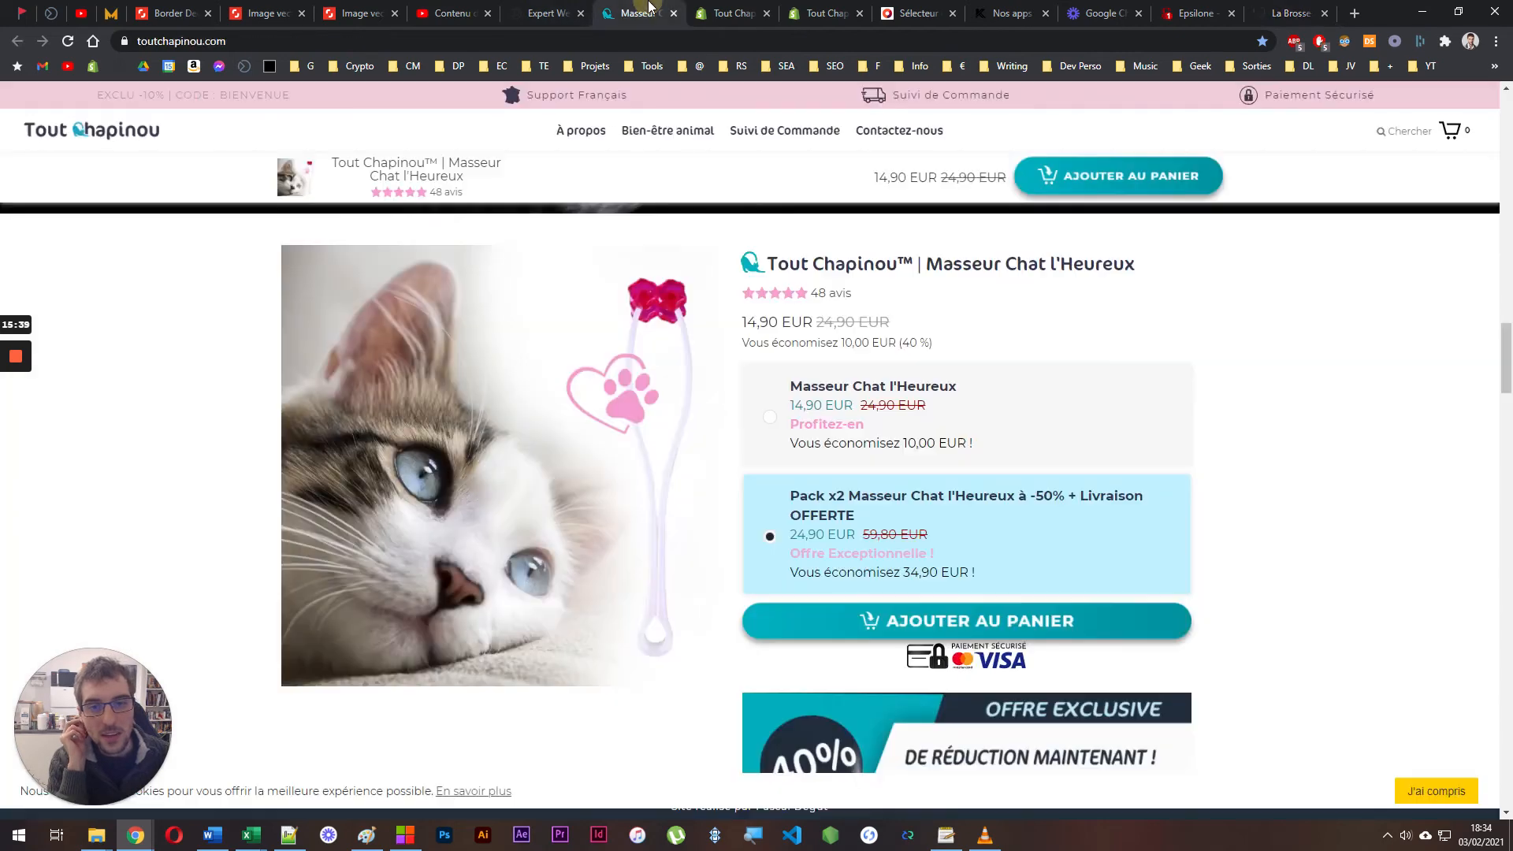
pyautogui.click(544, 13)
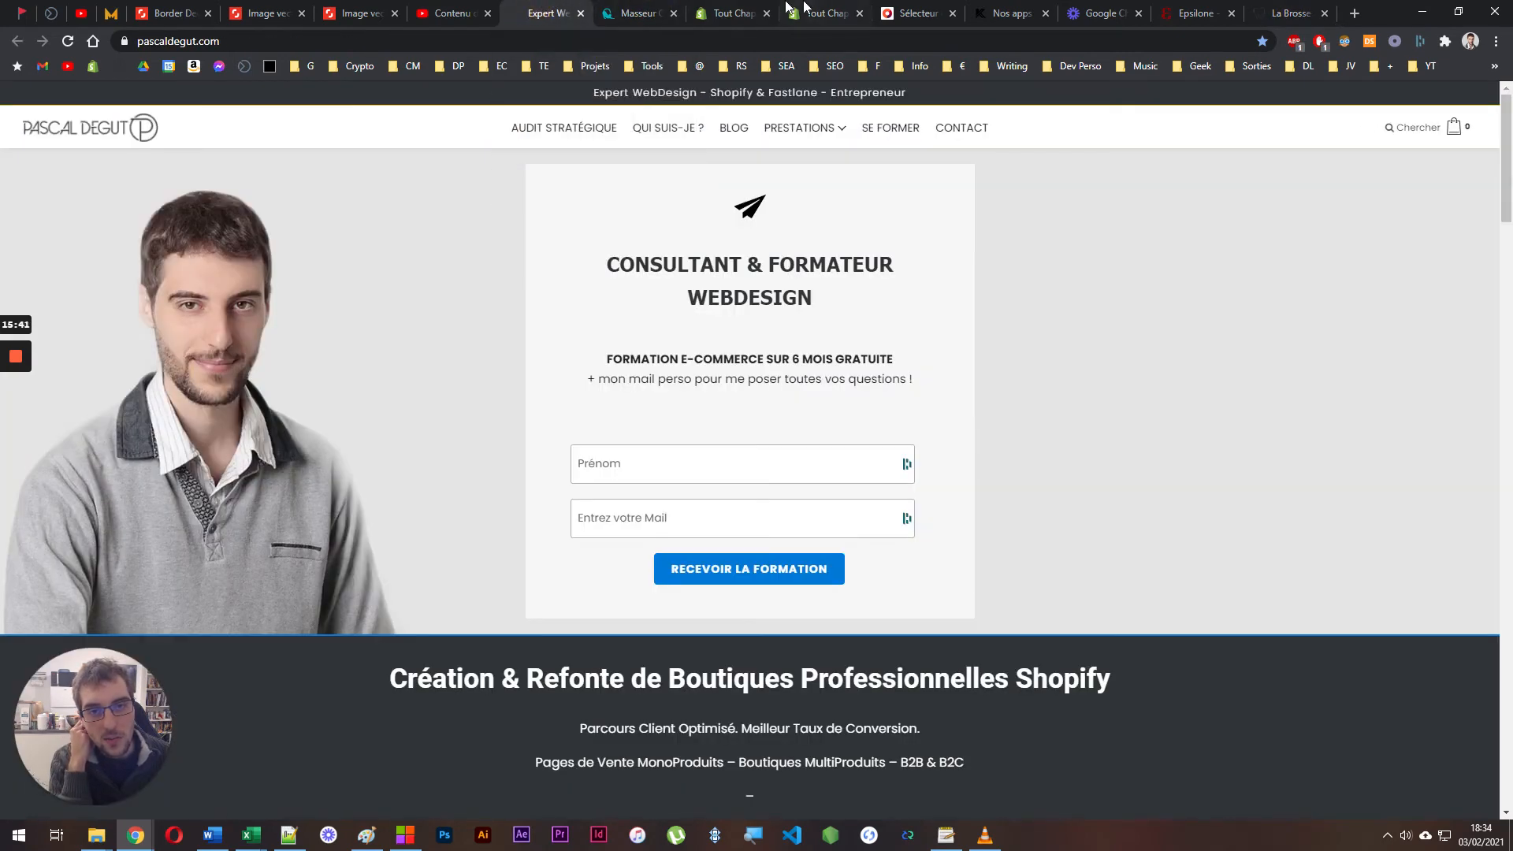
pyautogui.click(803, 11)
pyautogui.scroll(-3, 735, 327)
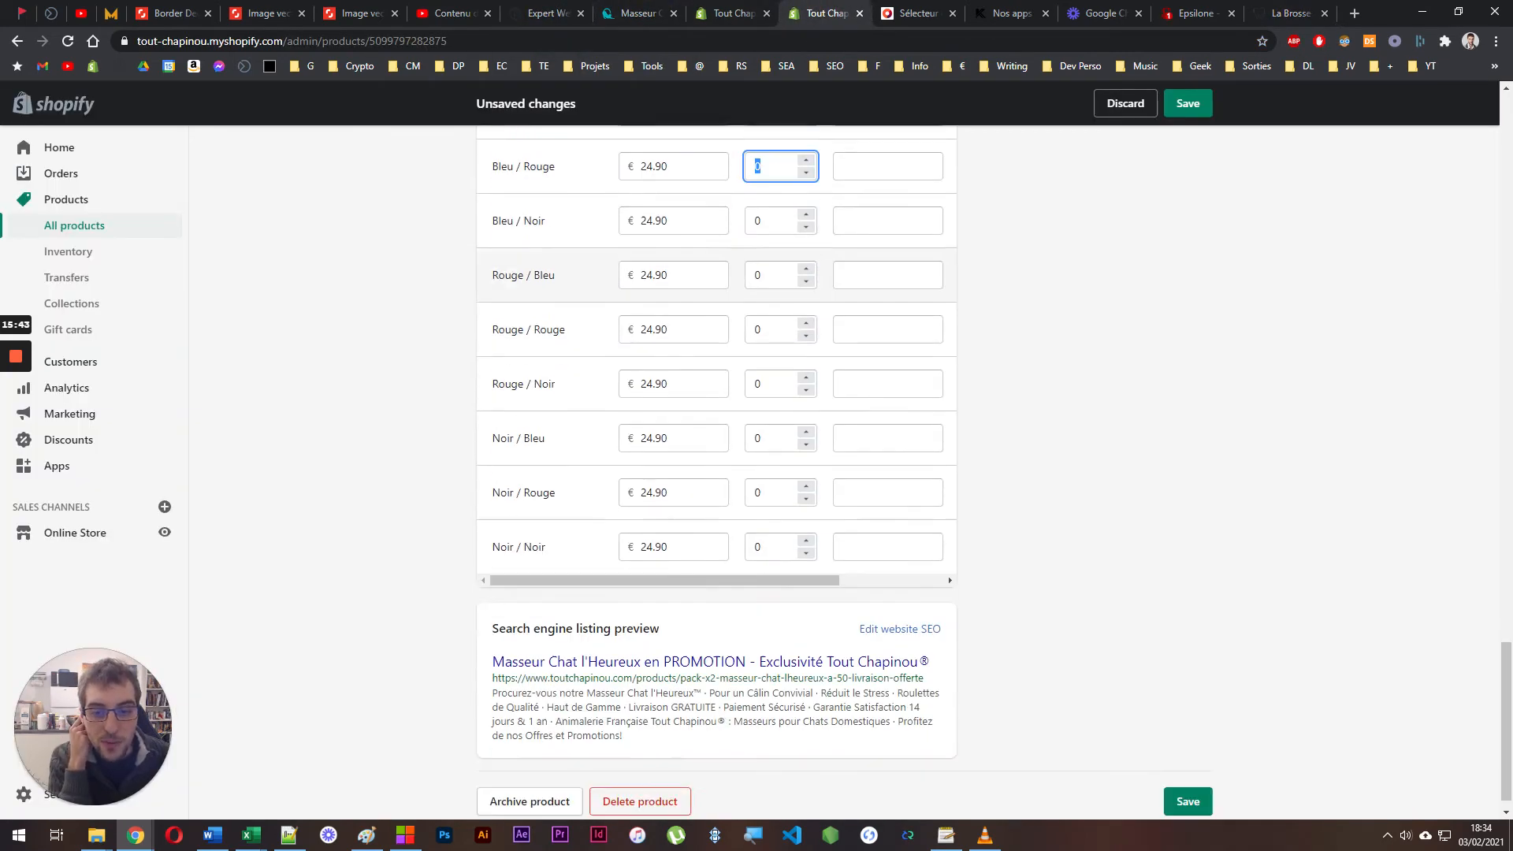
pyautogui.scroll(3, 717, 472)
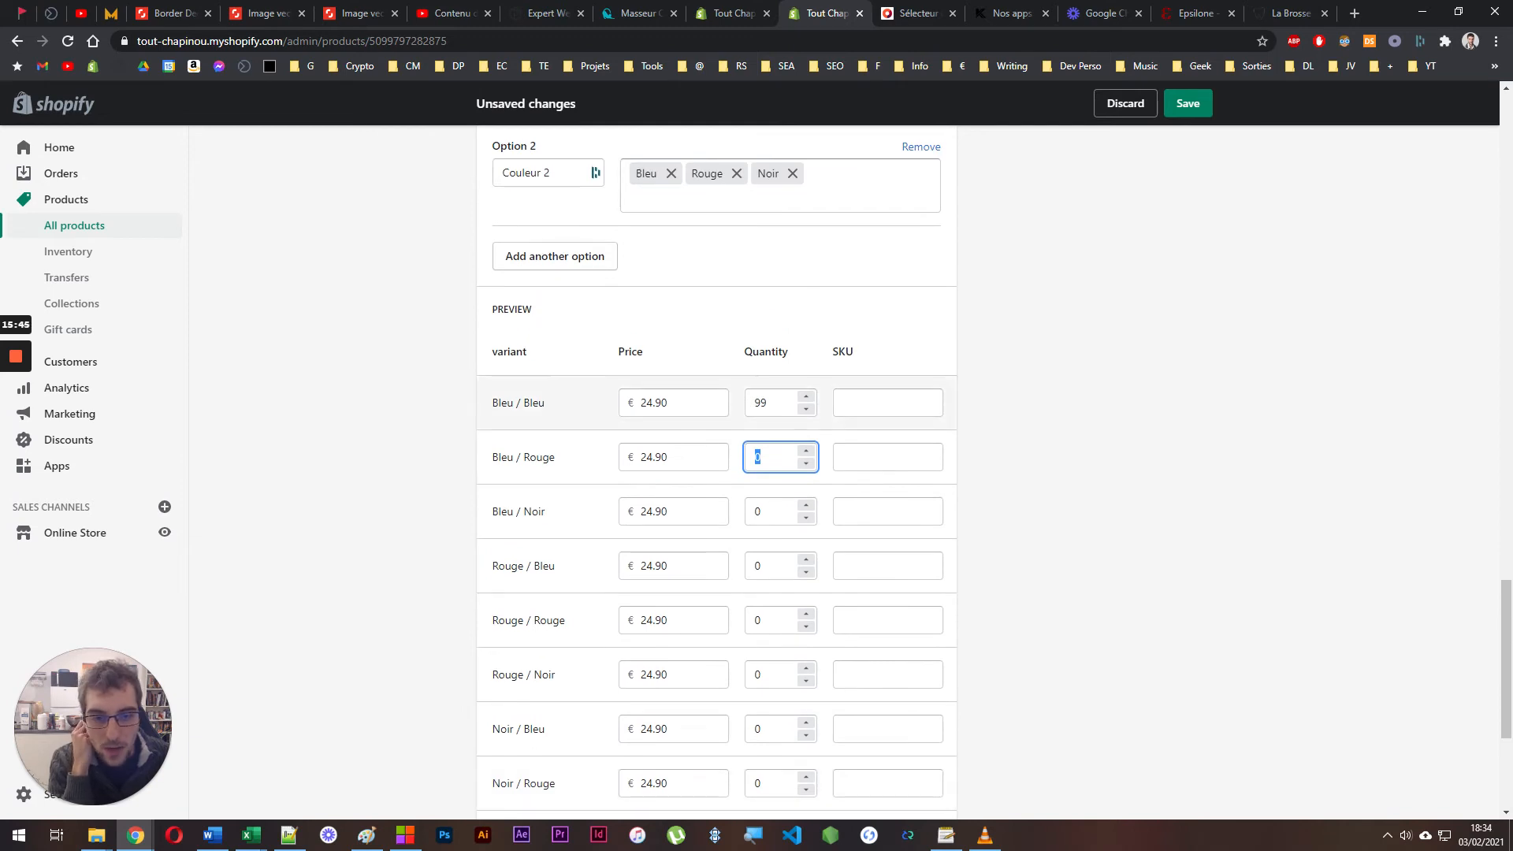
pyautogui.click(867, 402)
# Examine the SKU fields of the Bleu, Rouge and Noir variants on the single Masseur Chat l'Heureux product
pyautogui.click(723, 13)
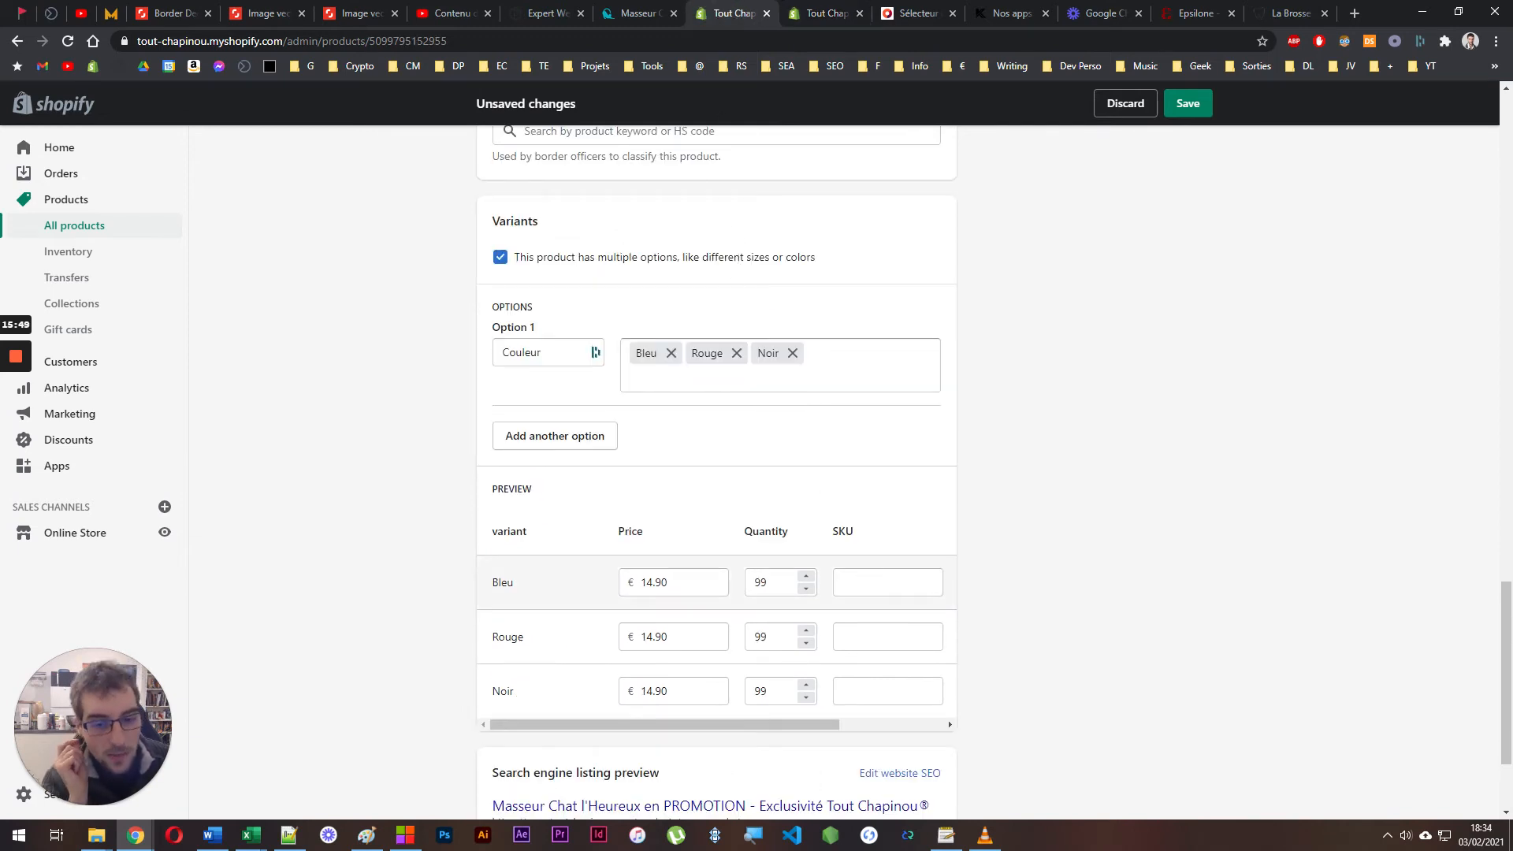
pyautogui.click(873, 583)
pyautogui.click(867, 634)
pyautogui.click(874, 691)
pyautogui.click(862, 581)
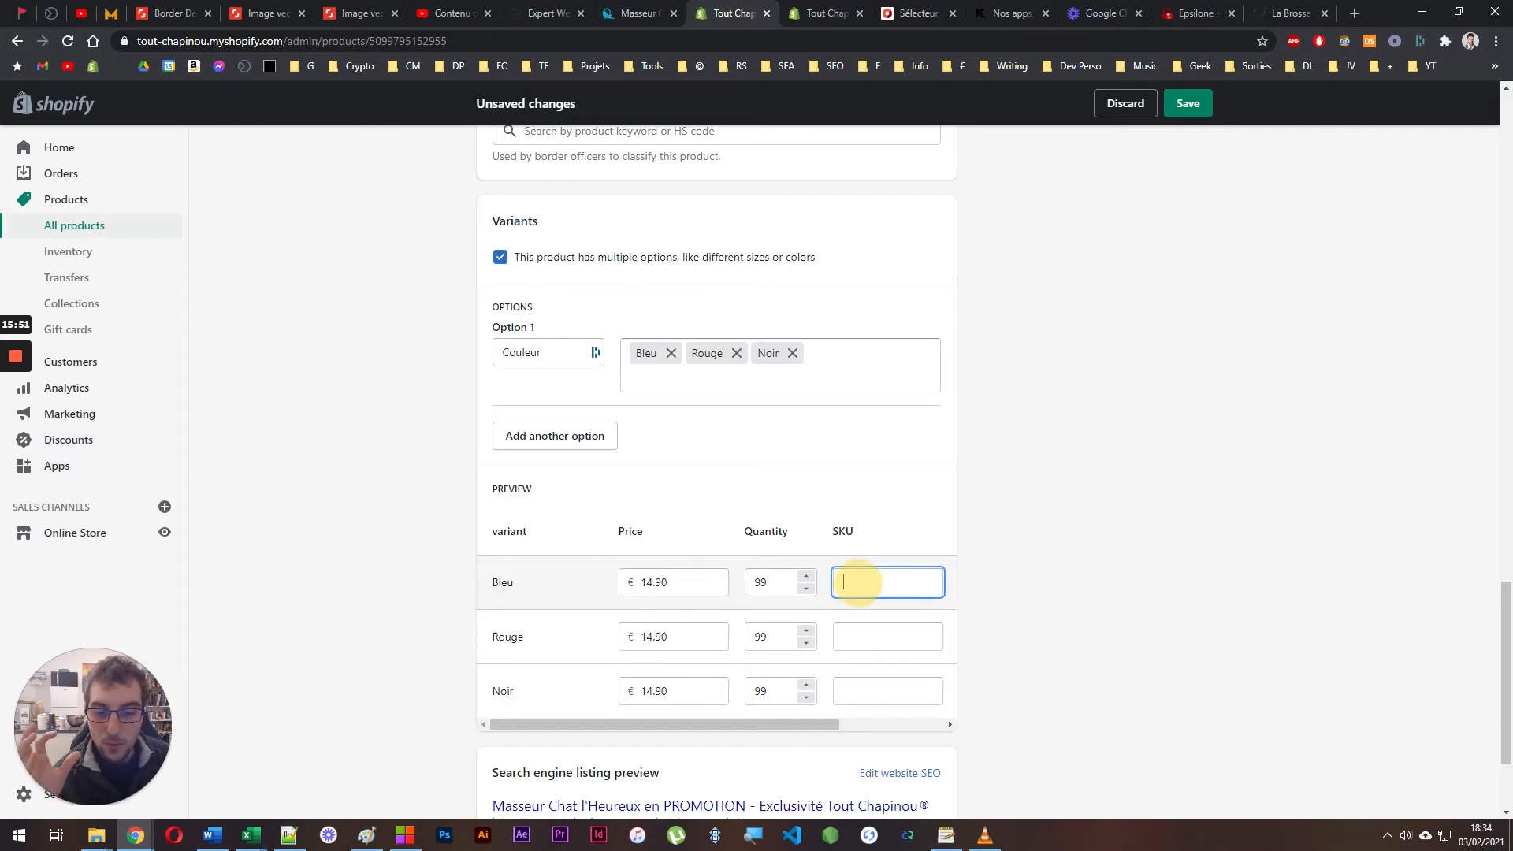
pyautogui.click(866, 636)
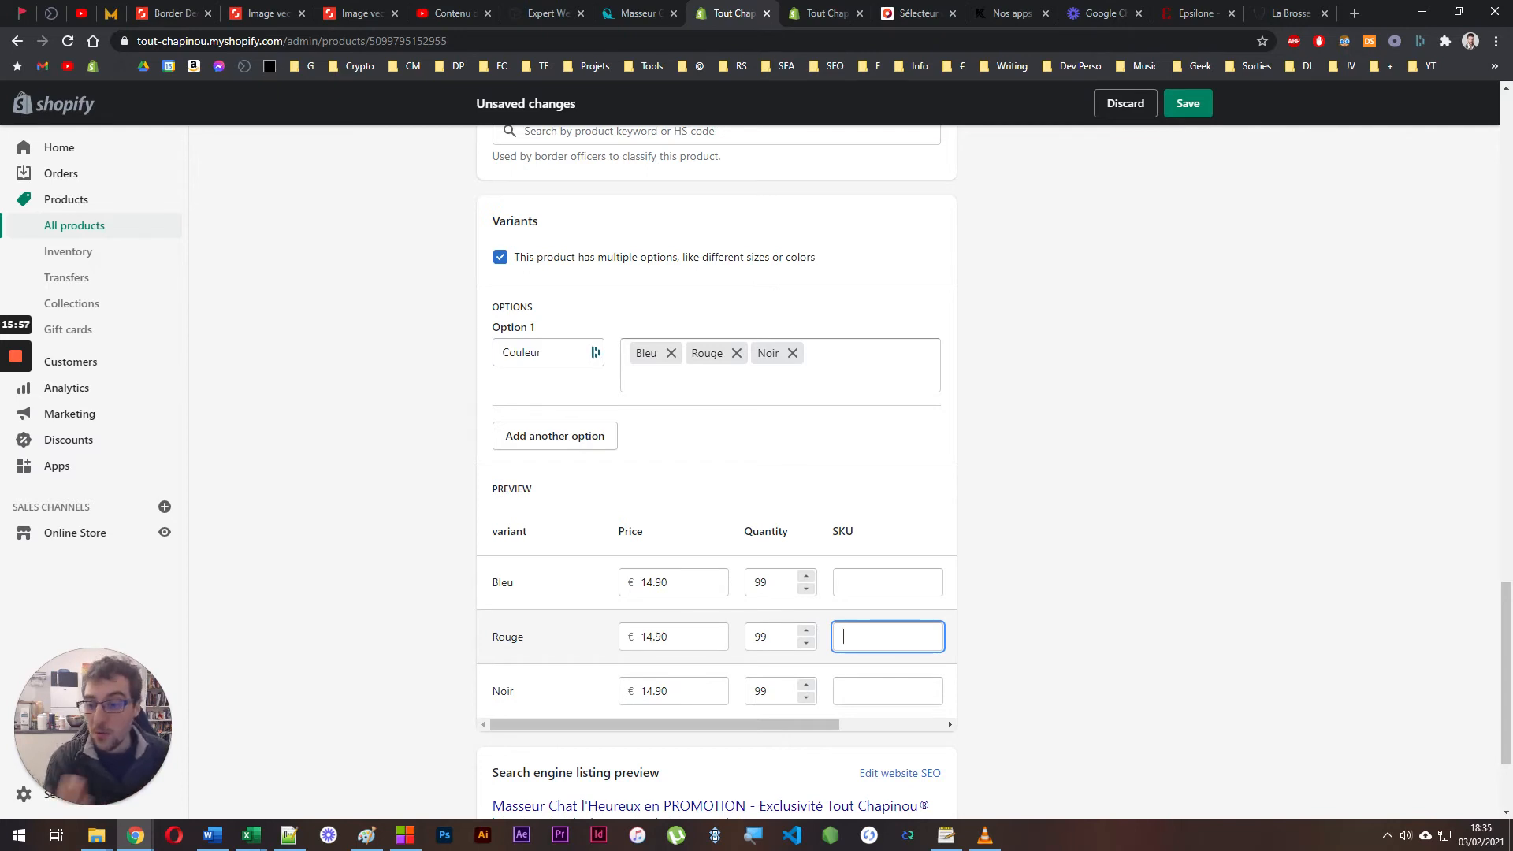
pyautogui.click(855, 583)
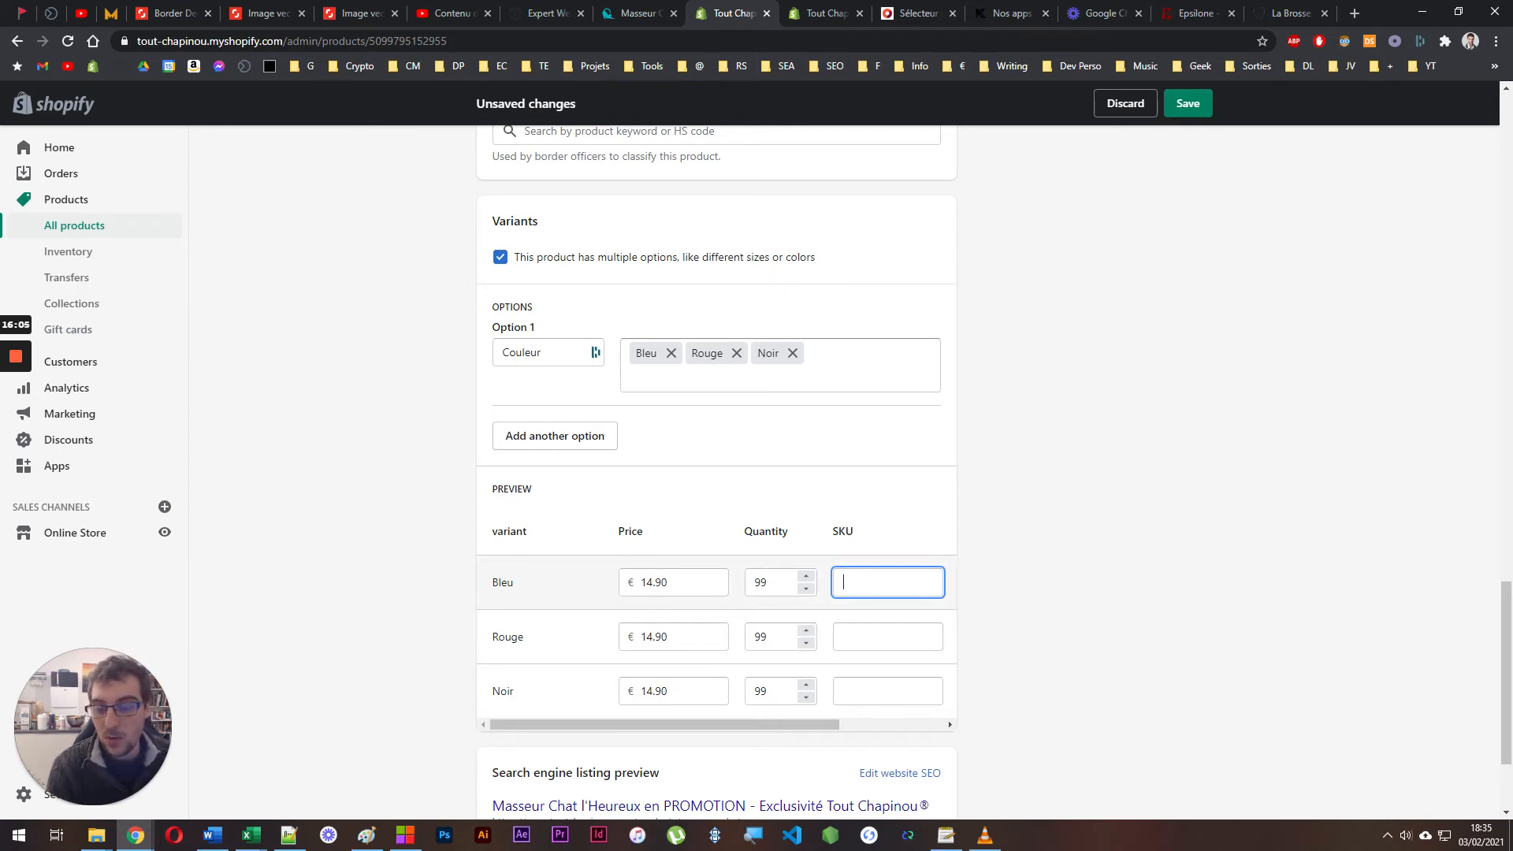
pyautogui.scroll(20, 662, 353)
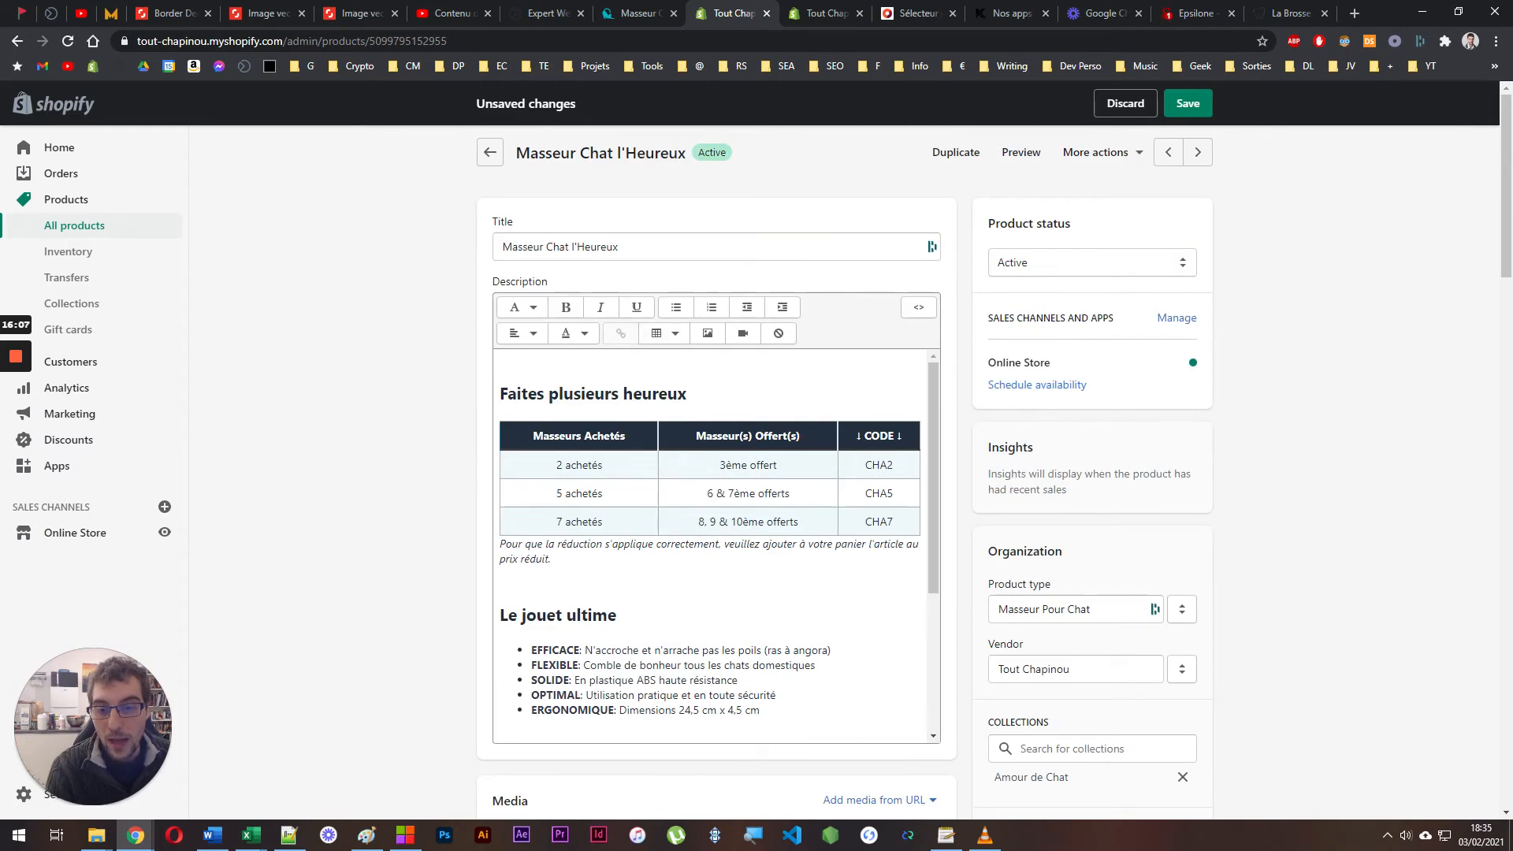
pyautogui.scroll(-20, 328, 328)
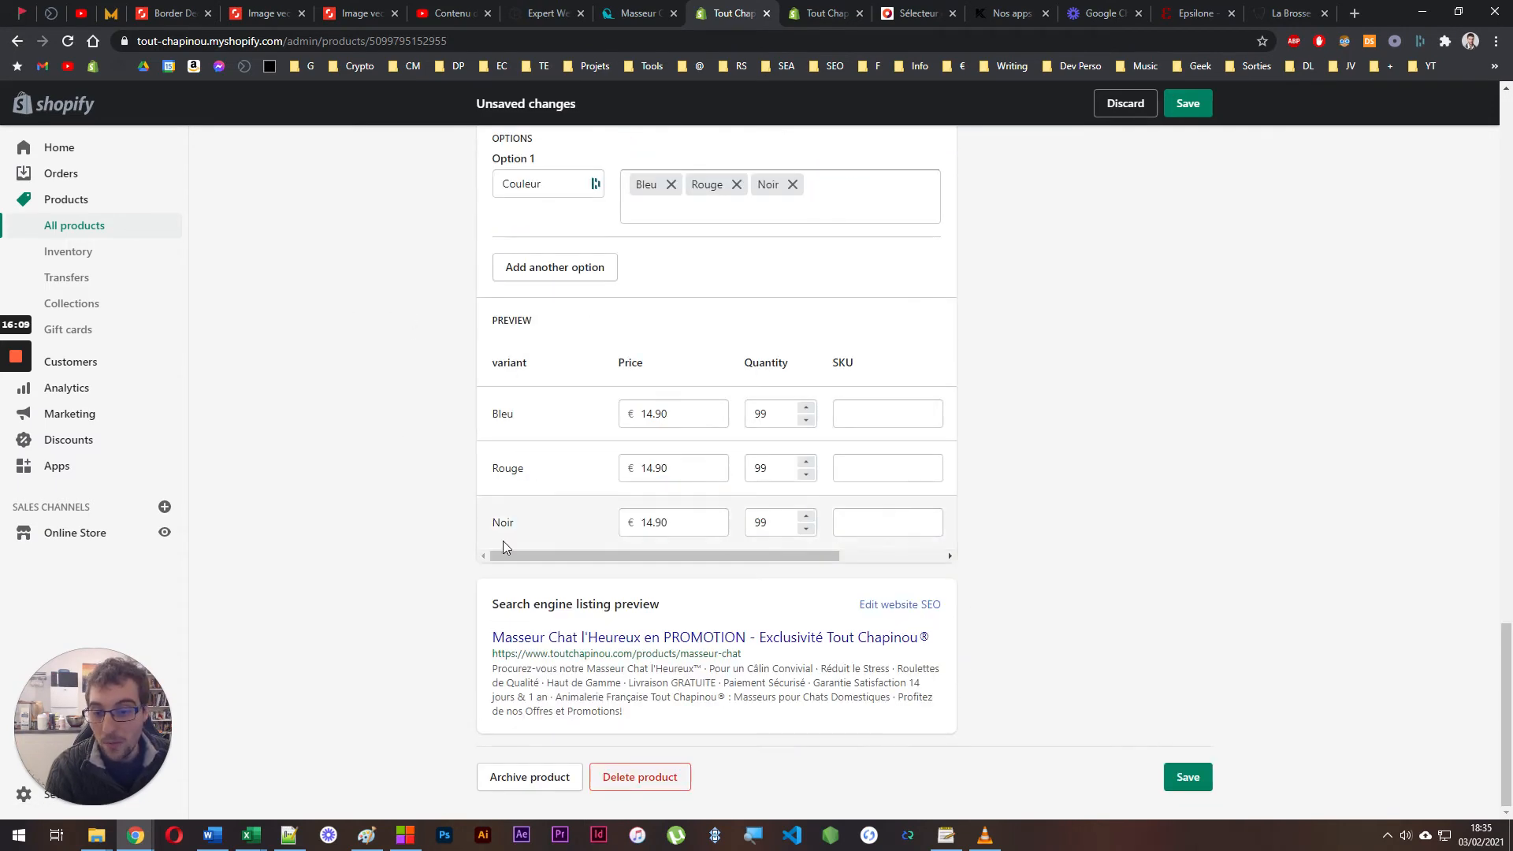
# Set the SKU of the Bleu variant to sku1 and the SKU of the Rouge variant to sku2
pyautogui.click(871, 411)
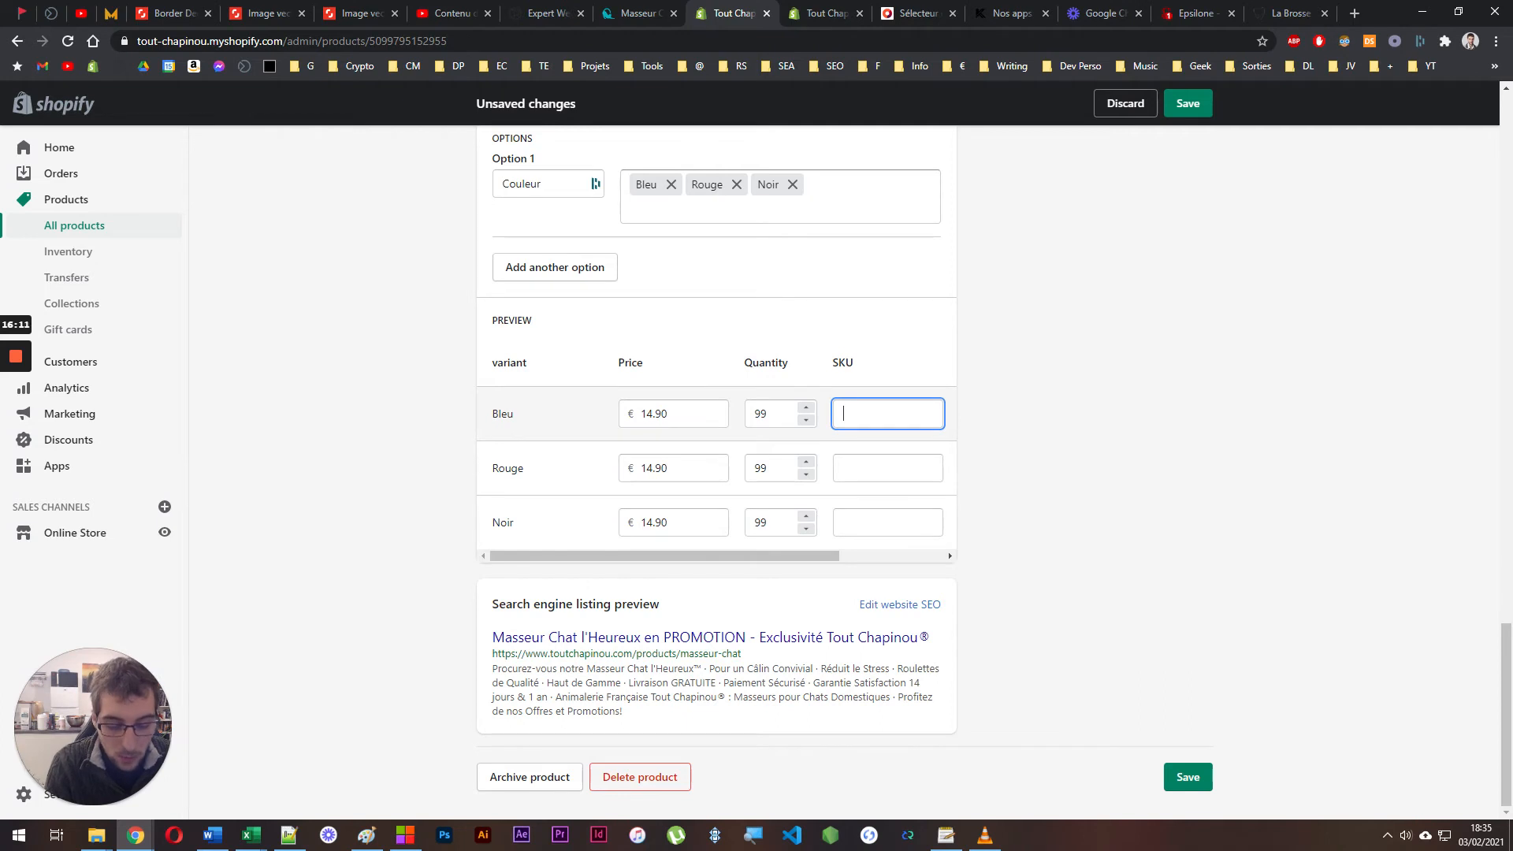
pyautogui.write('sku1')
pyautogui.doubleClick(853, 412)
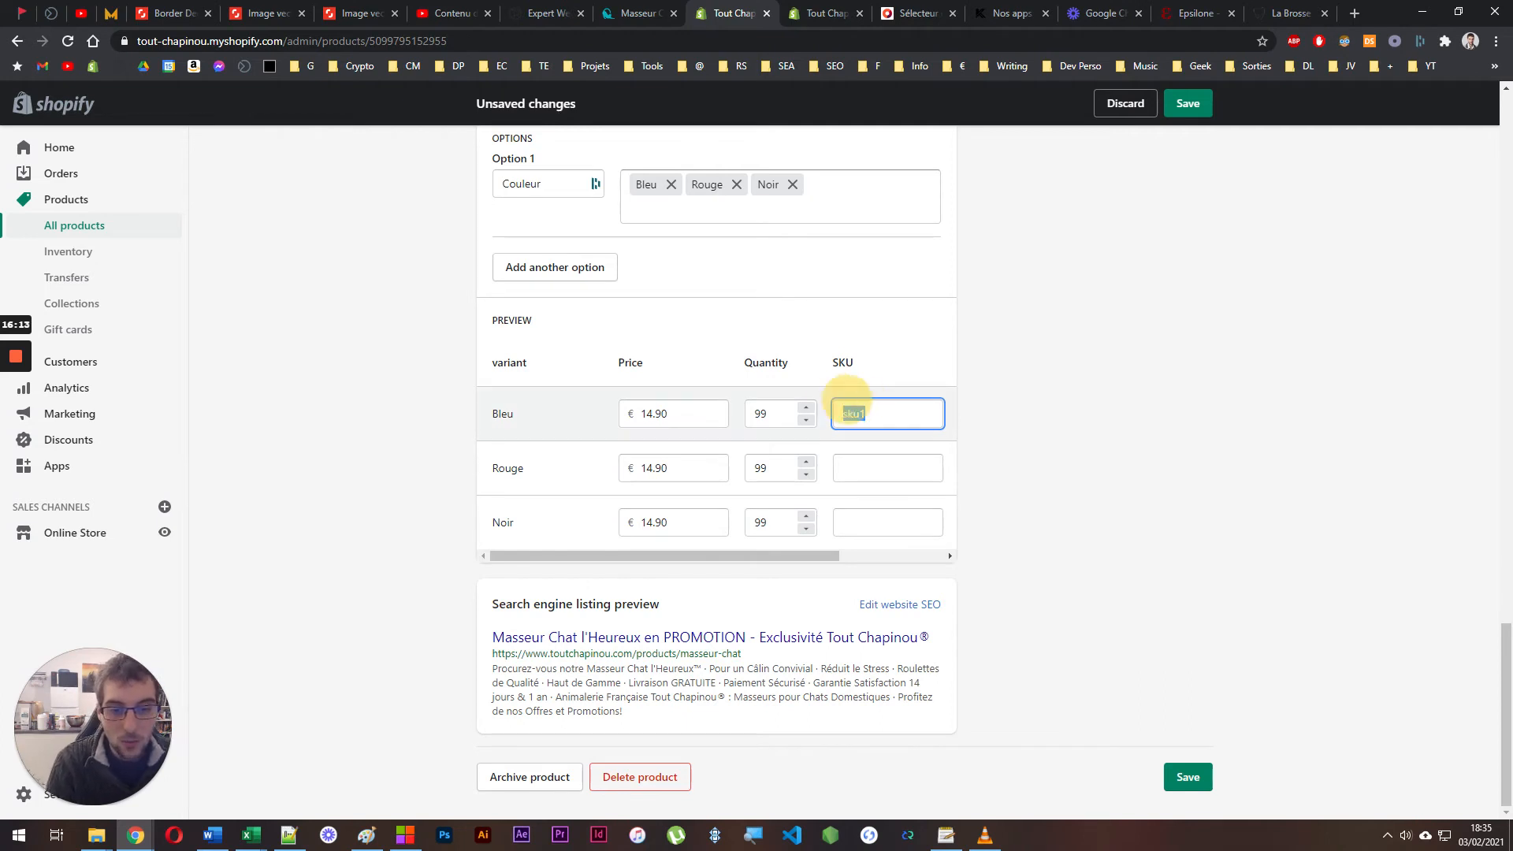
pyautogui.hotkey('ctrl', 'c')
pyautogui.click(885, 466)
pyautogui.hotkey('ctrl', 'v')
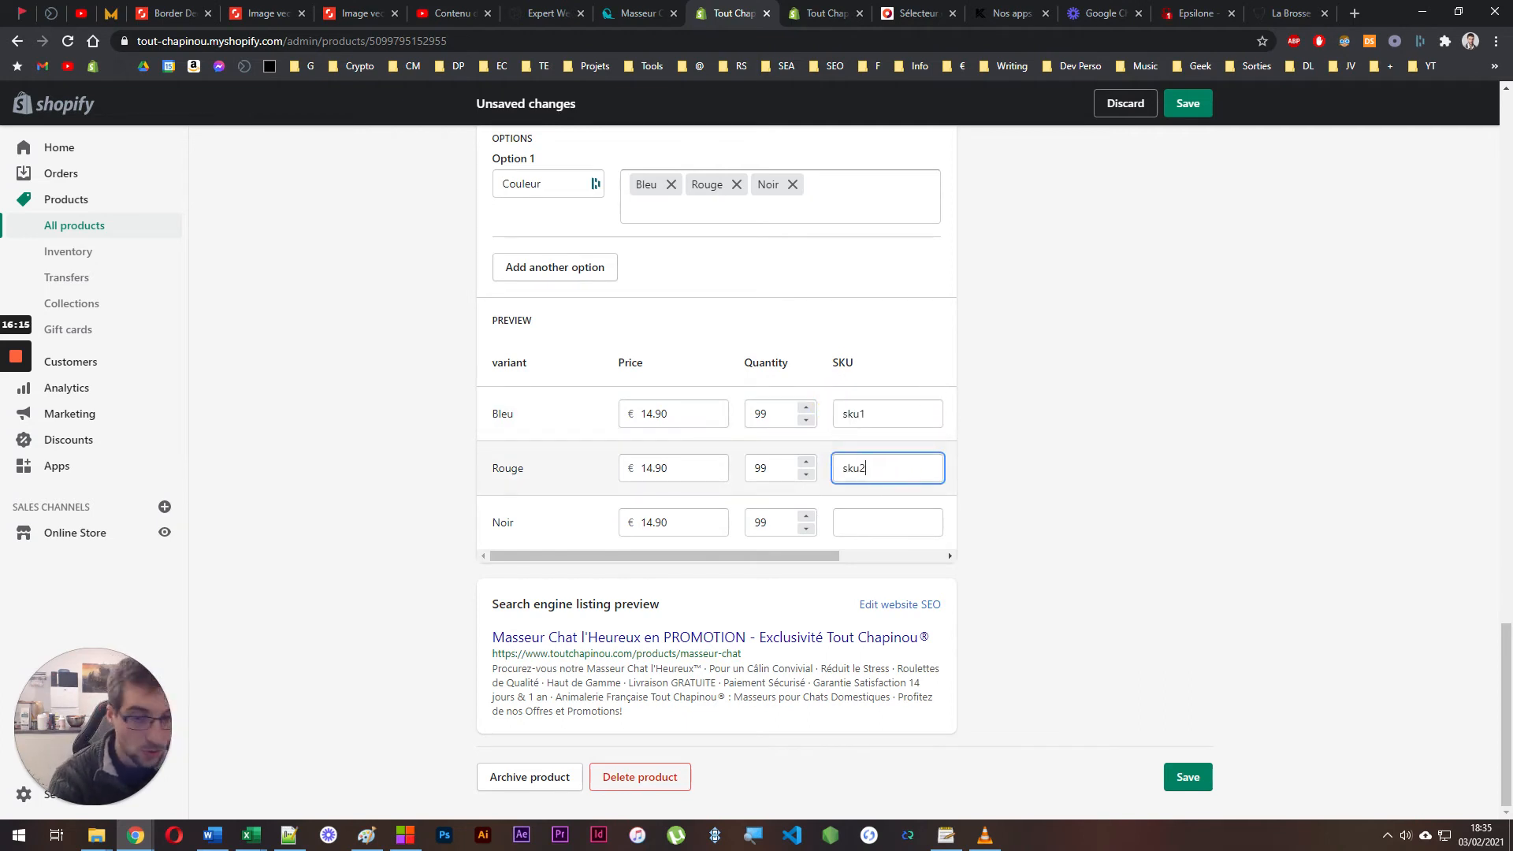
# Set the SKU of the Noir variant on the single product to sku3
pyautogui.moveTo(867, 468); pyautogui.dragTo(791, 465)
pyautogui.hotkey('ctrl', 'c')
pyautogui.click(855, 522)
pyautogui.hotkey('ctrl', 'v')
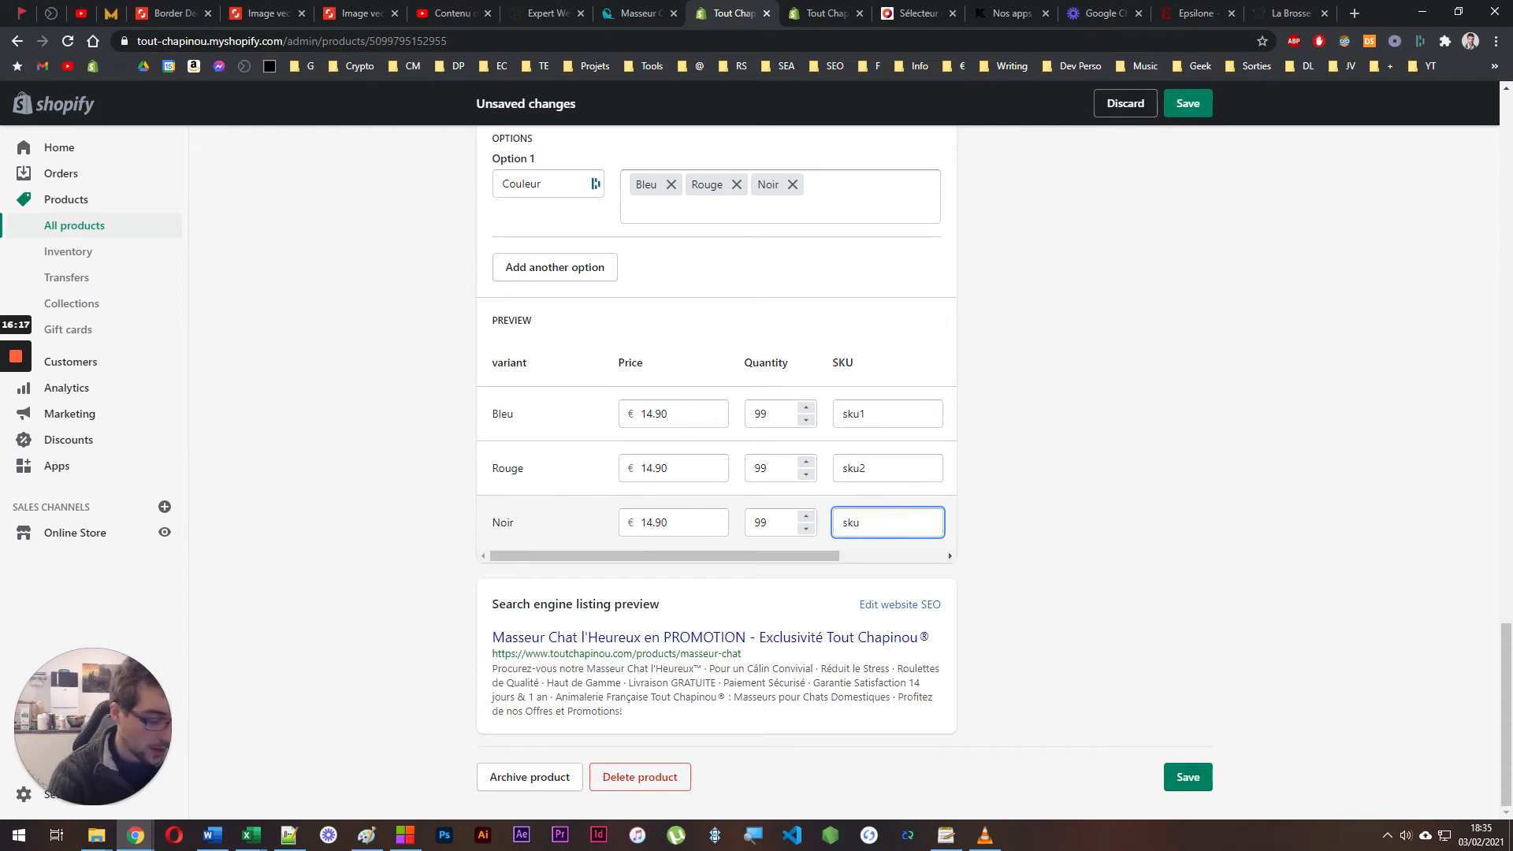
# Set the Bleu / Bleu variant's SKU on the Pack x2 product to 2x-sku1, based on the single product's Bleu SKU
pyautogui.click(823, 13)
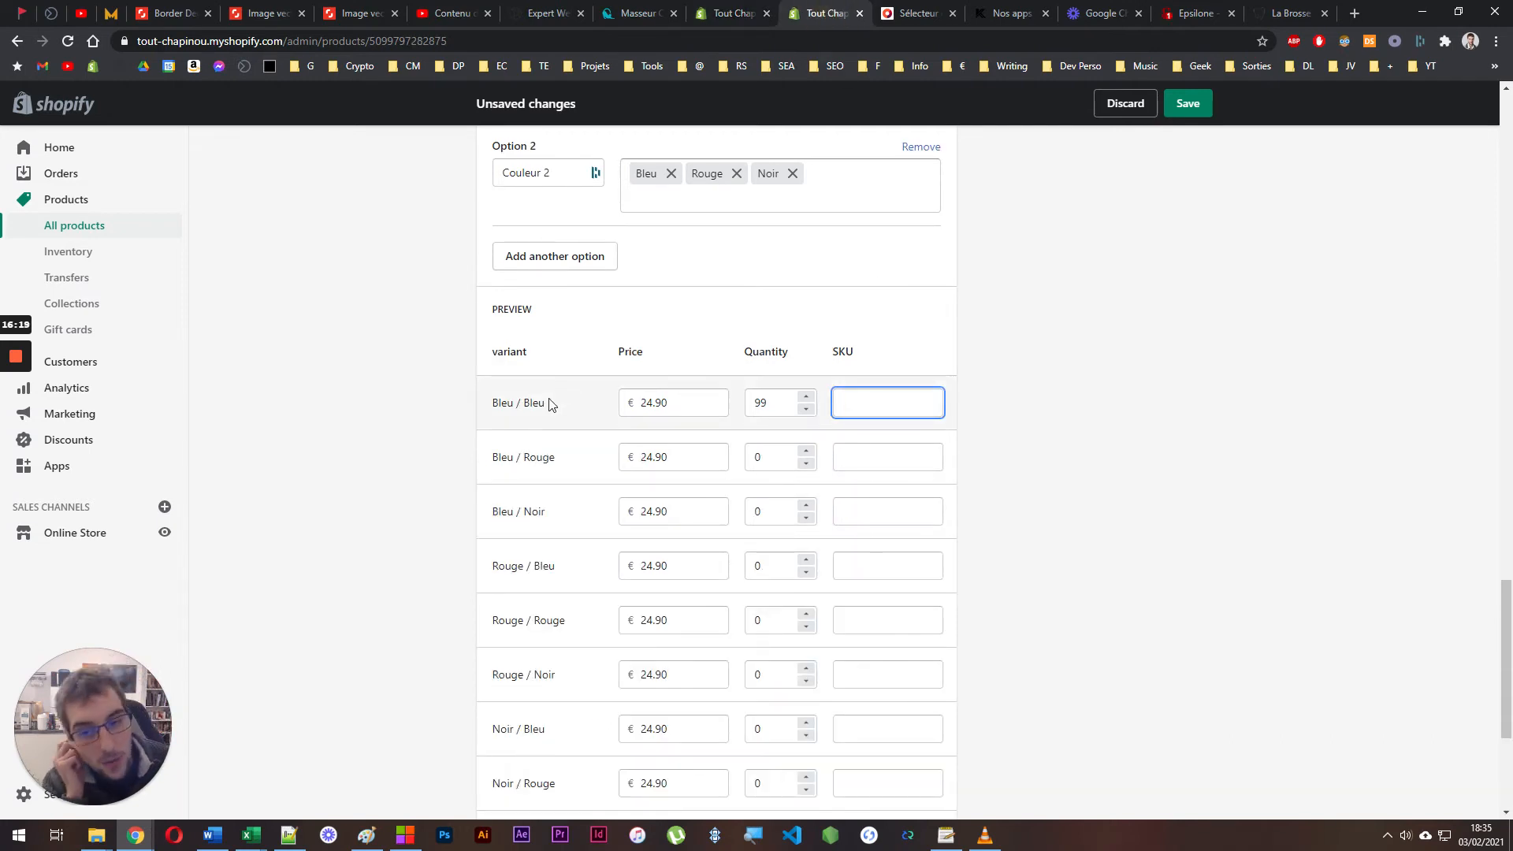
pyautogui.click(871, 398)
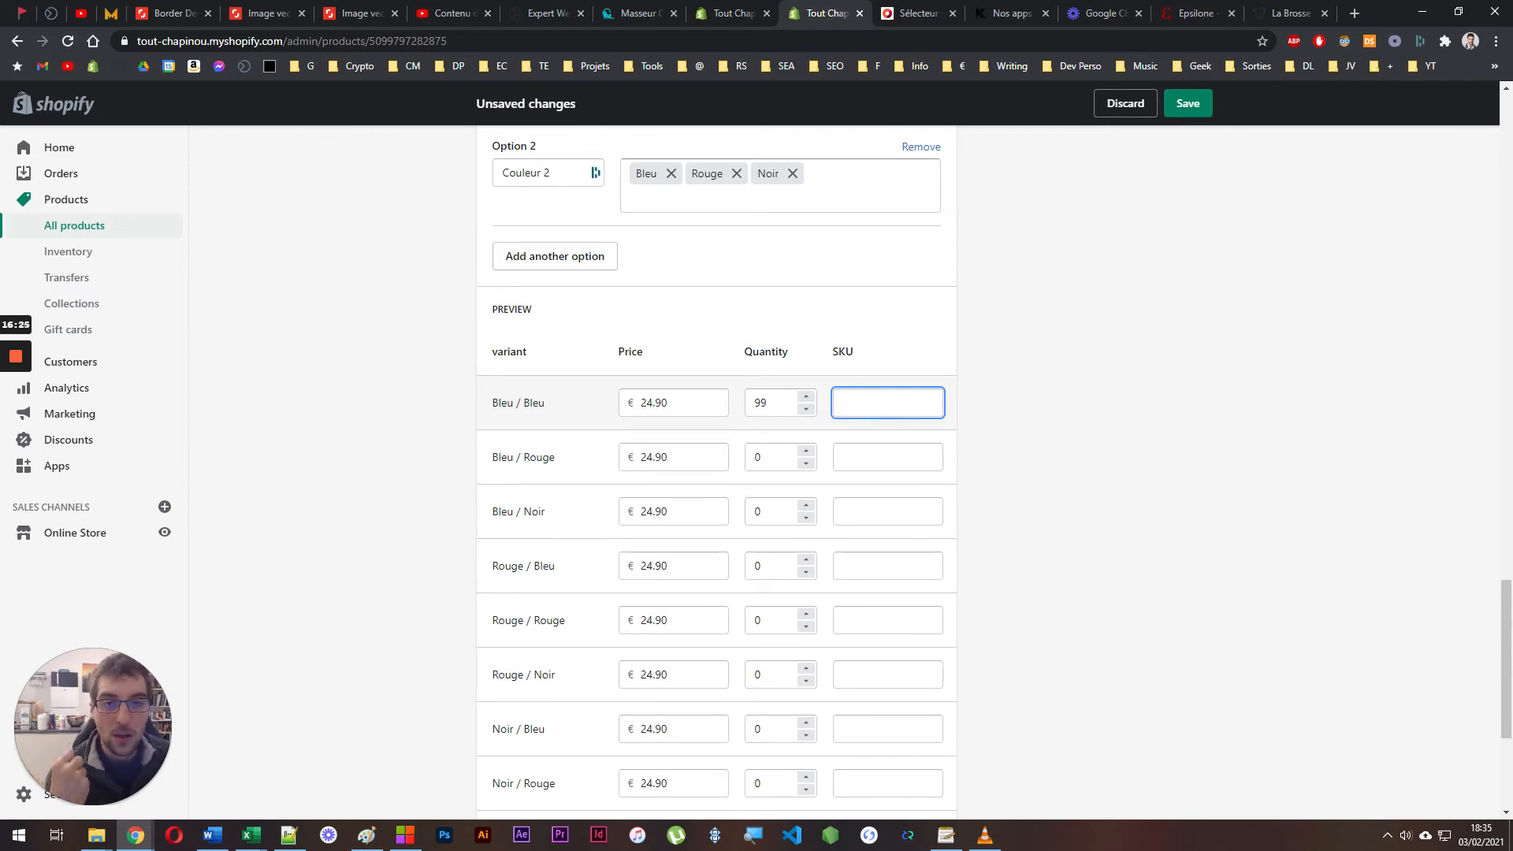
pyautogui.click(747, 6)
pyautogui.moveTo(882, 415); pyautogui.dragTo(812, 423)
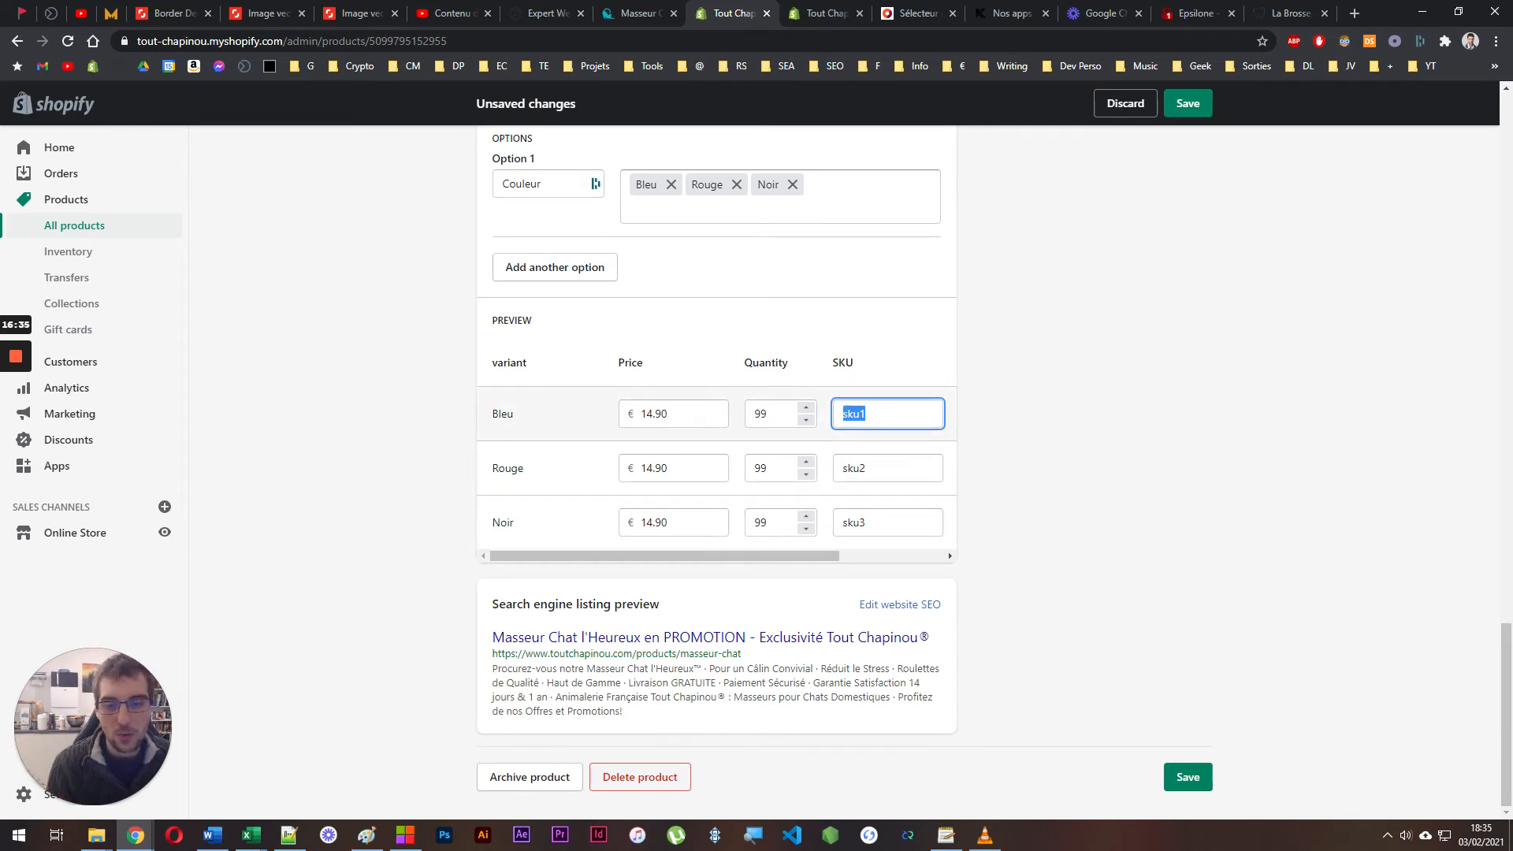
pyautogui.click(819, 13)
pyautogui.hotkey('ctrl', 'v')
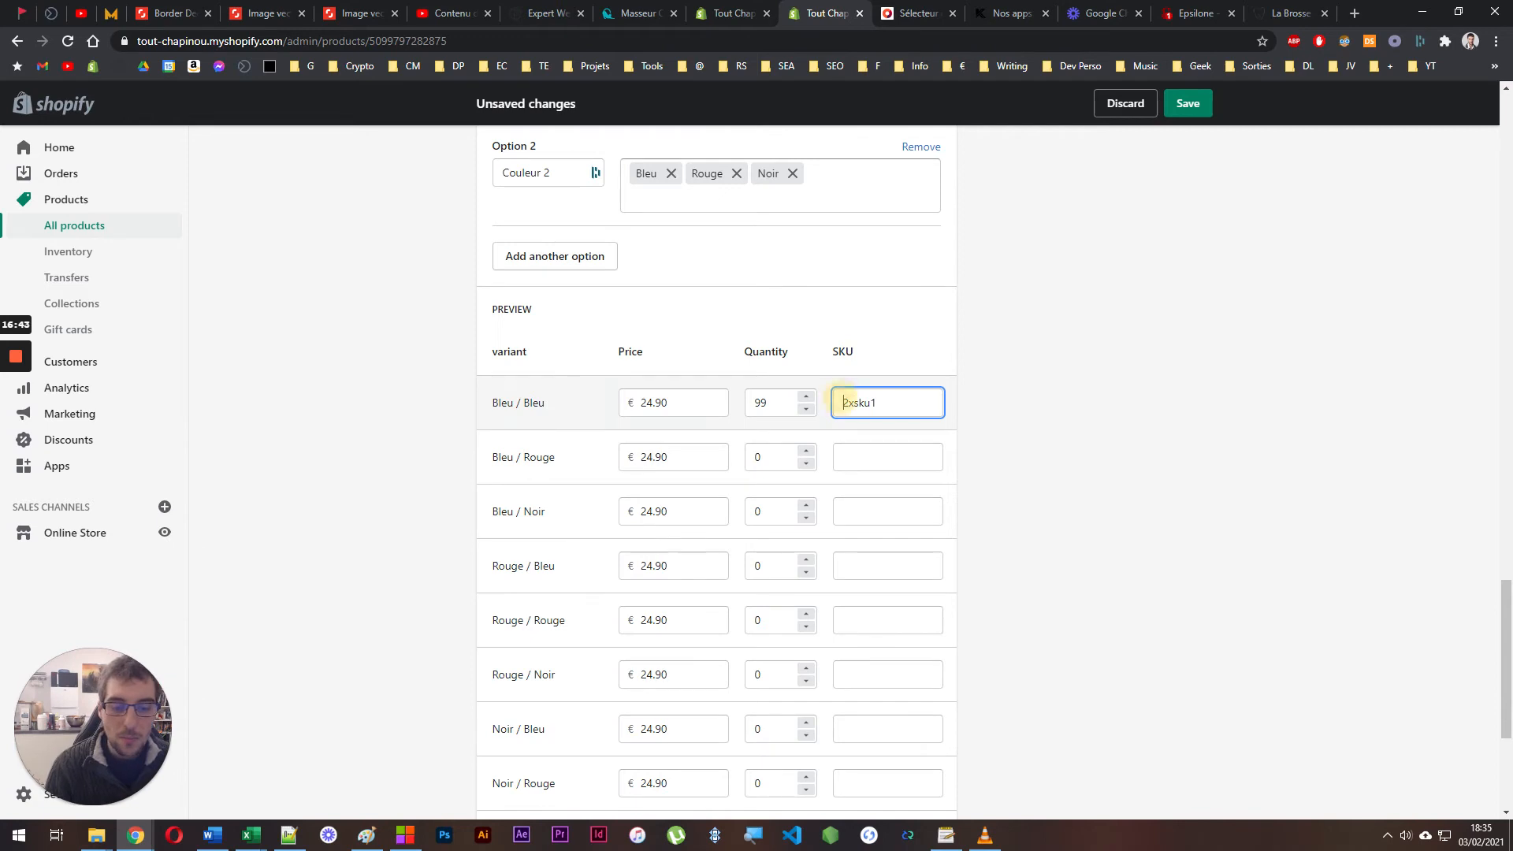
pyautogui.doubleClick(839, 402)
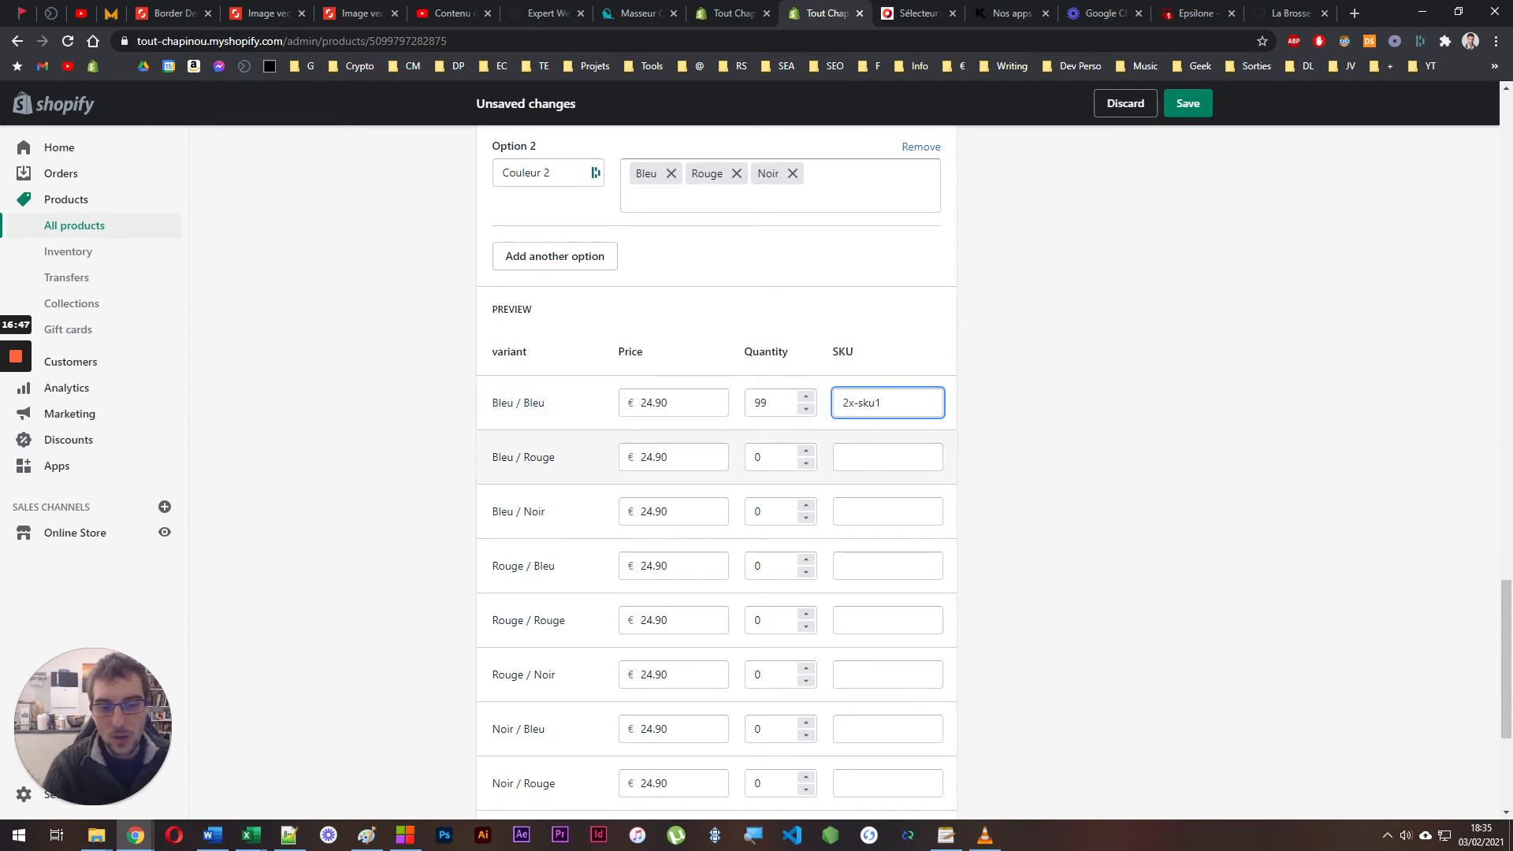
# Copy the Rouge SKU from the single product and set the pack's Rouge / Rouge variant SKU to 2x-sku2
pyautogui.doubleClick(878, 402)
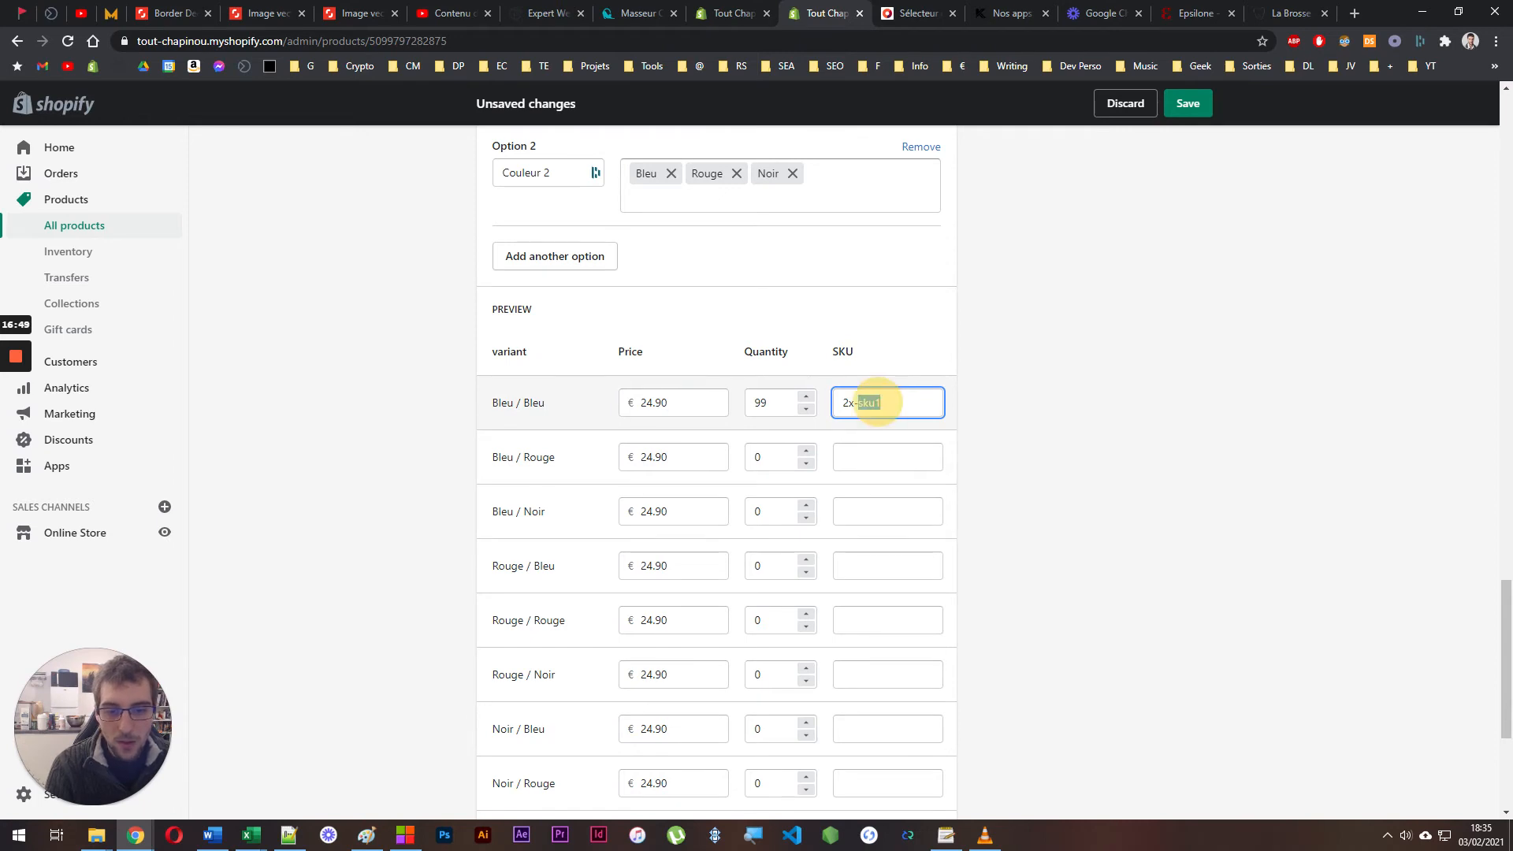
pyautogui.tripleClick(876, 404)
pyautogui.click(742, 11)
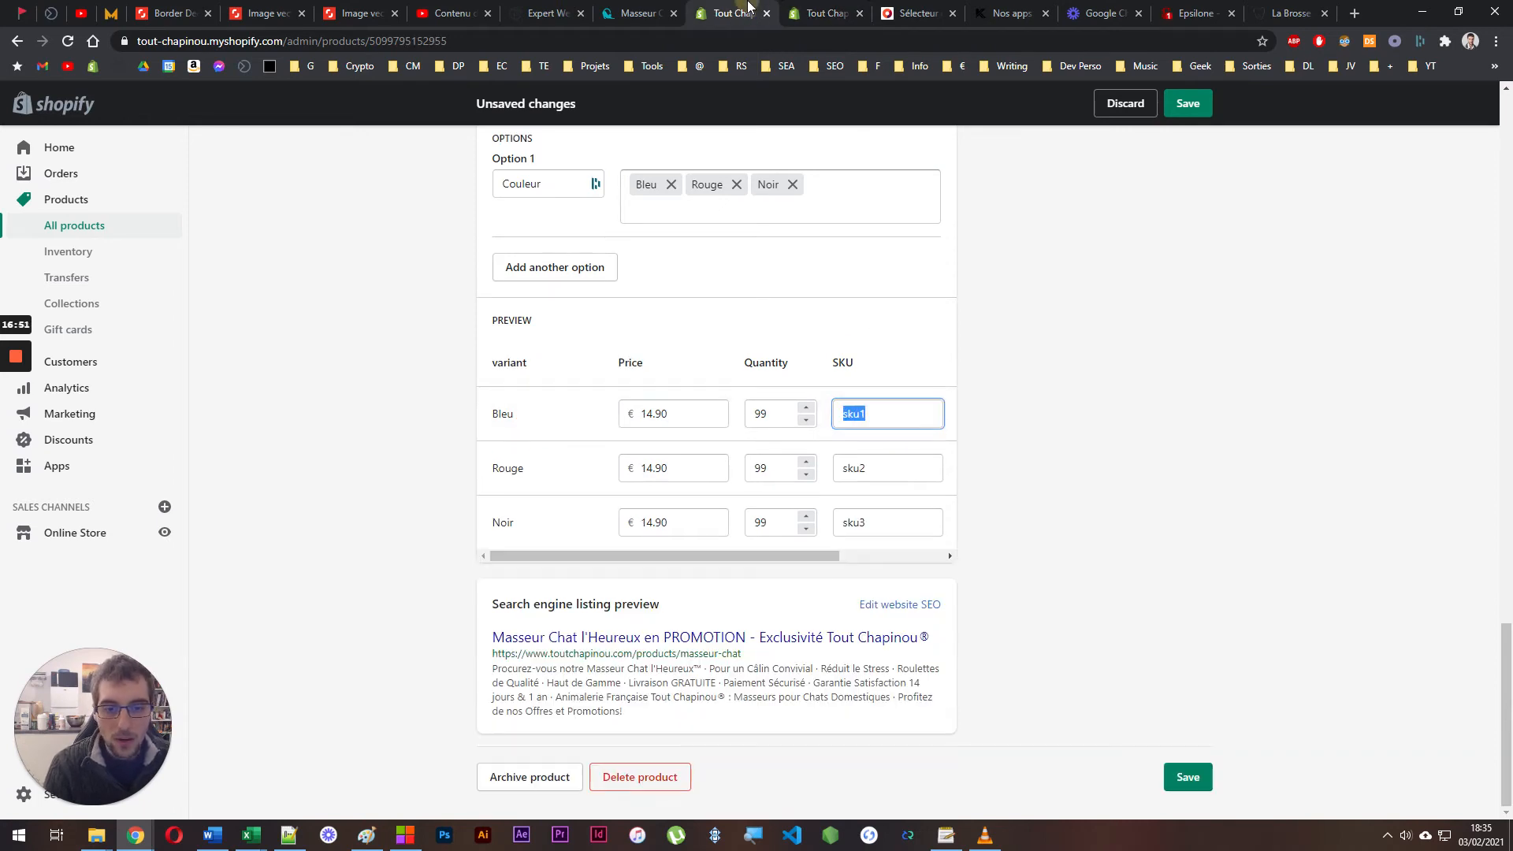
pyautogui.moveTo(877, 468); pyautogui.dragTo(810, 465)
pyautogui.click(817, 12)
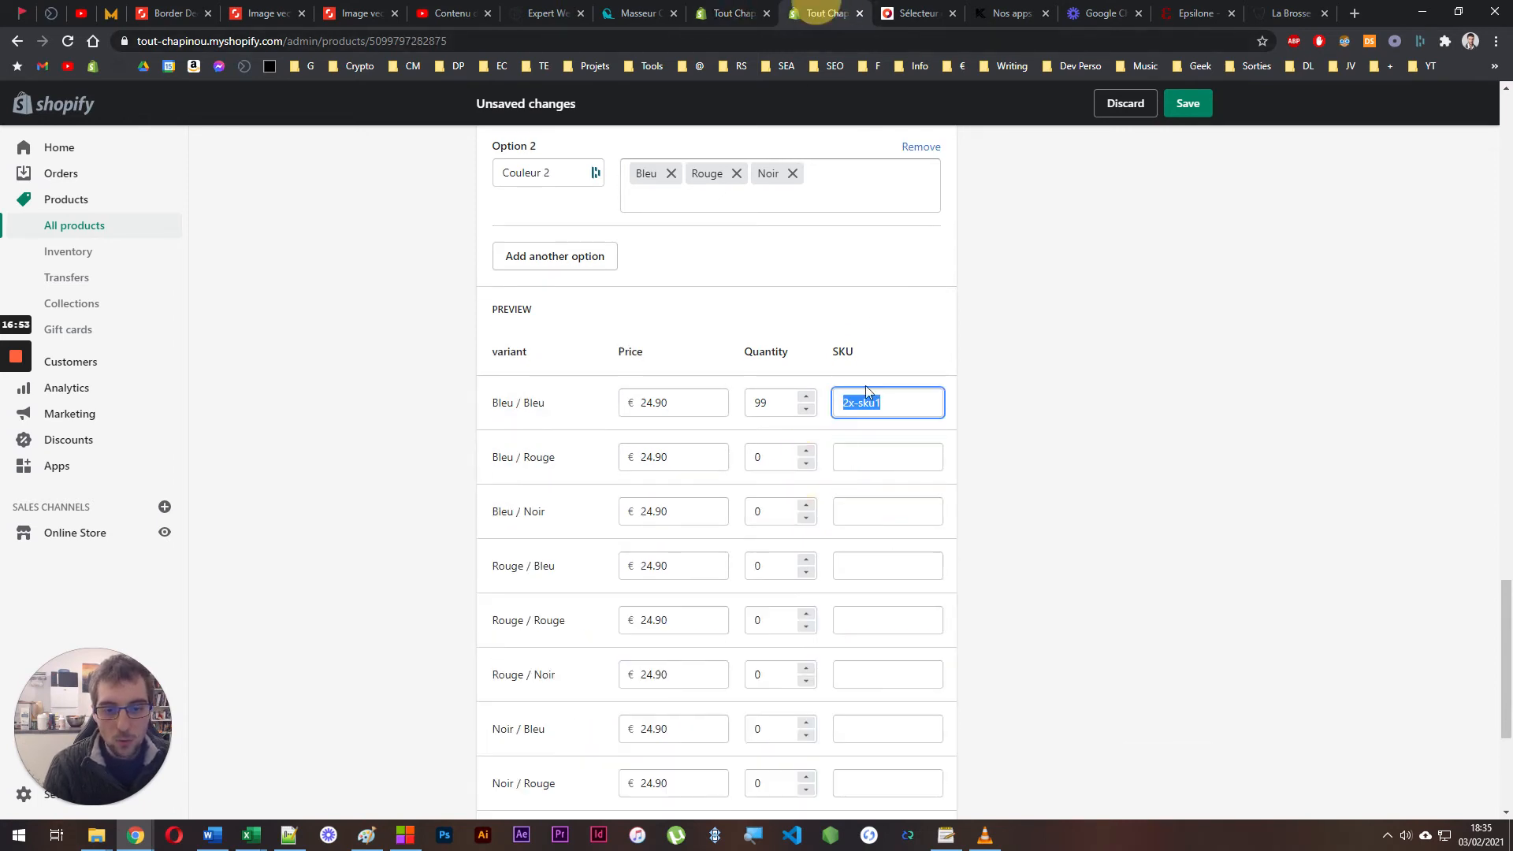
pyautogui.click(867, 620)
pyautogui.hotkey('ctrl', 'v')
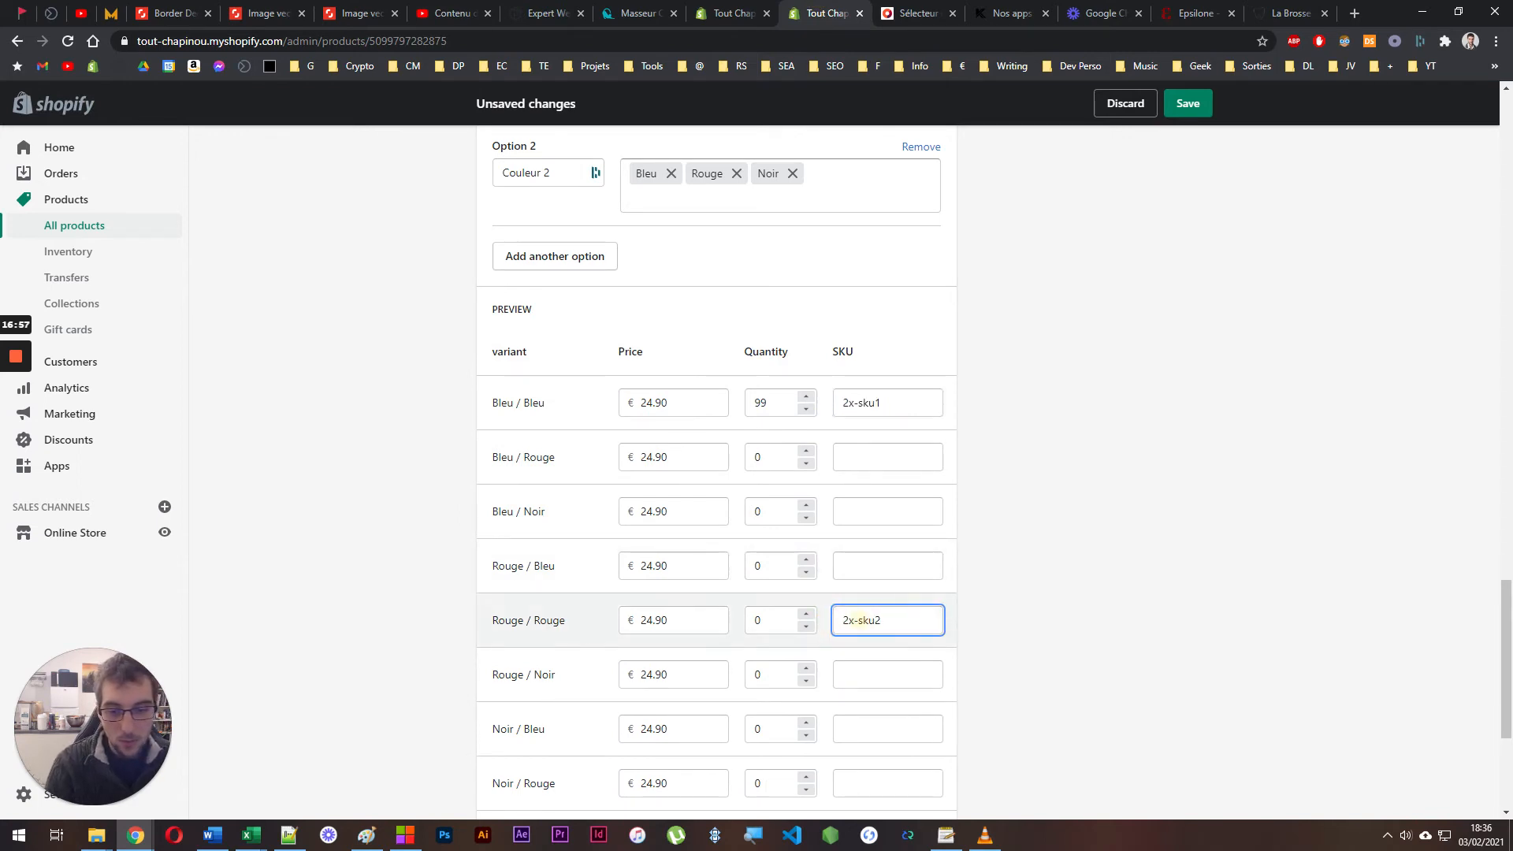
# Set the SKU of the pack's Noir / Noir variant to 2x-sku3
pyautogui.scroll(-3, 920, 666)
pyautogui.click(859, 601)
pyautogui.hotkey('ctrl', 'v')
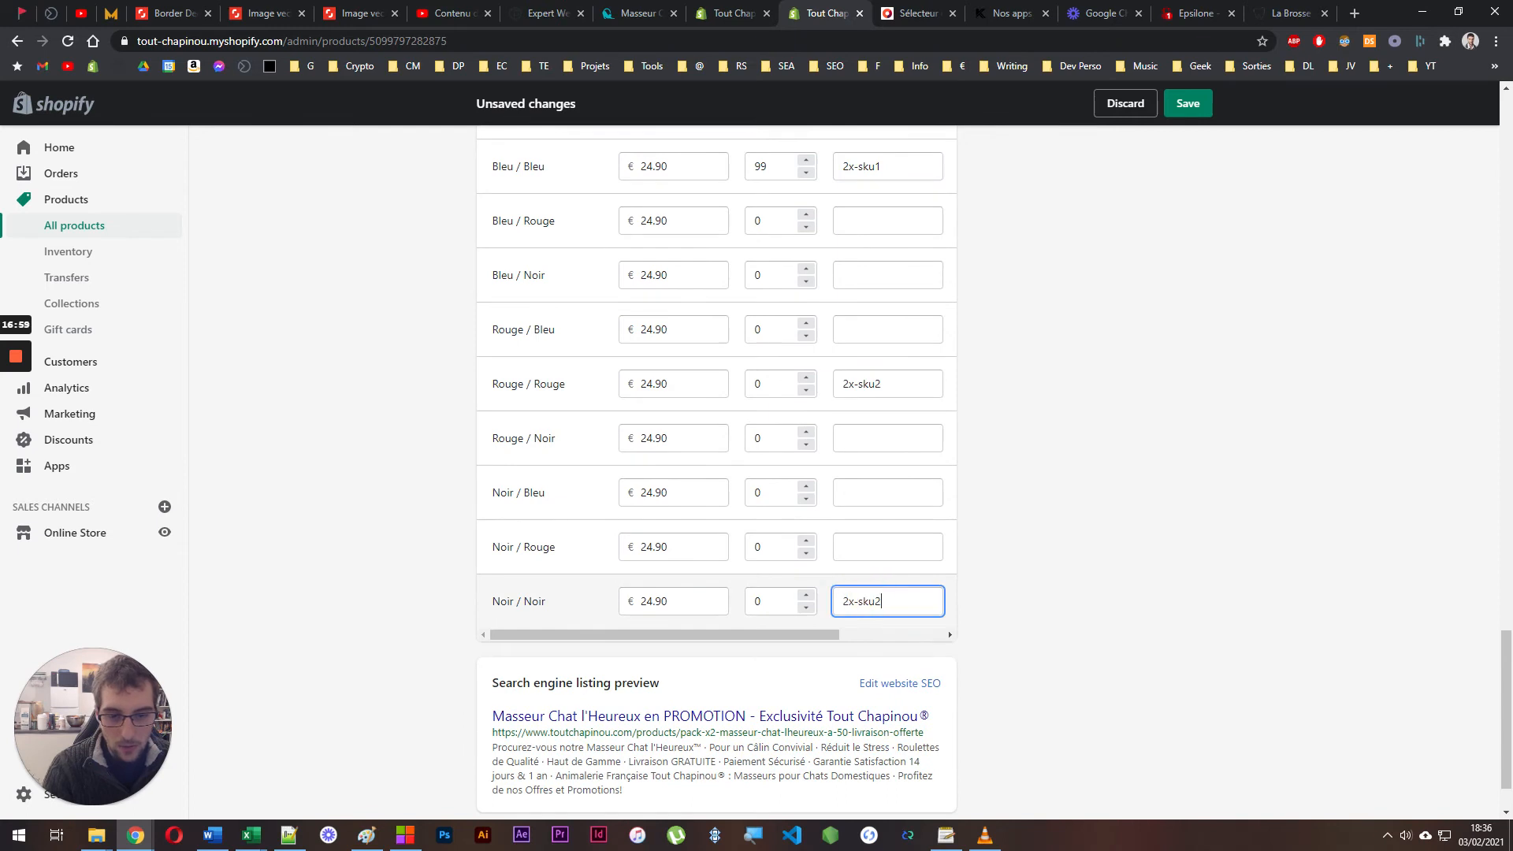
# Set the pack's Bleu / Rouge SKU to sku1-sku2 and its Bleu / Noir SKU to sku1-sku3
pyautogui.scroll(2, 483, 341)
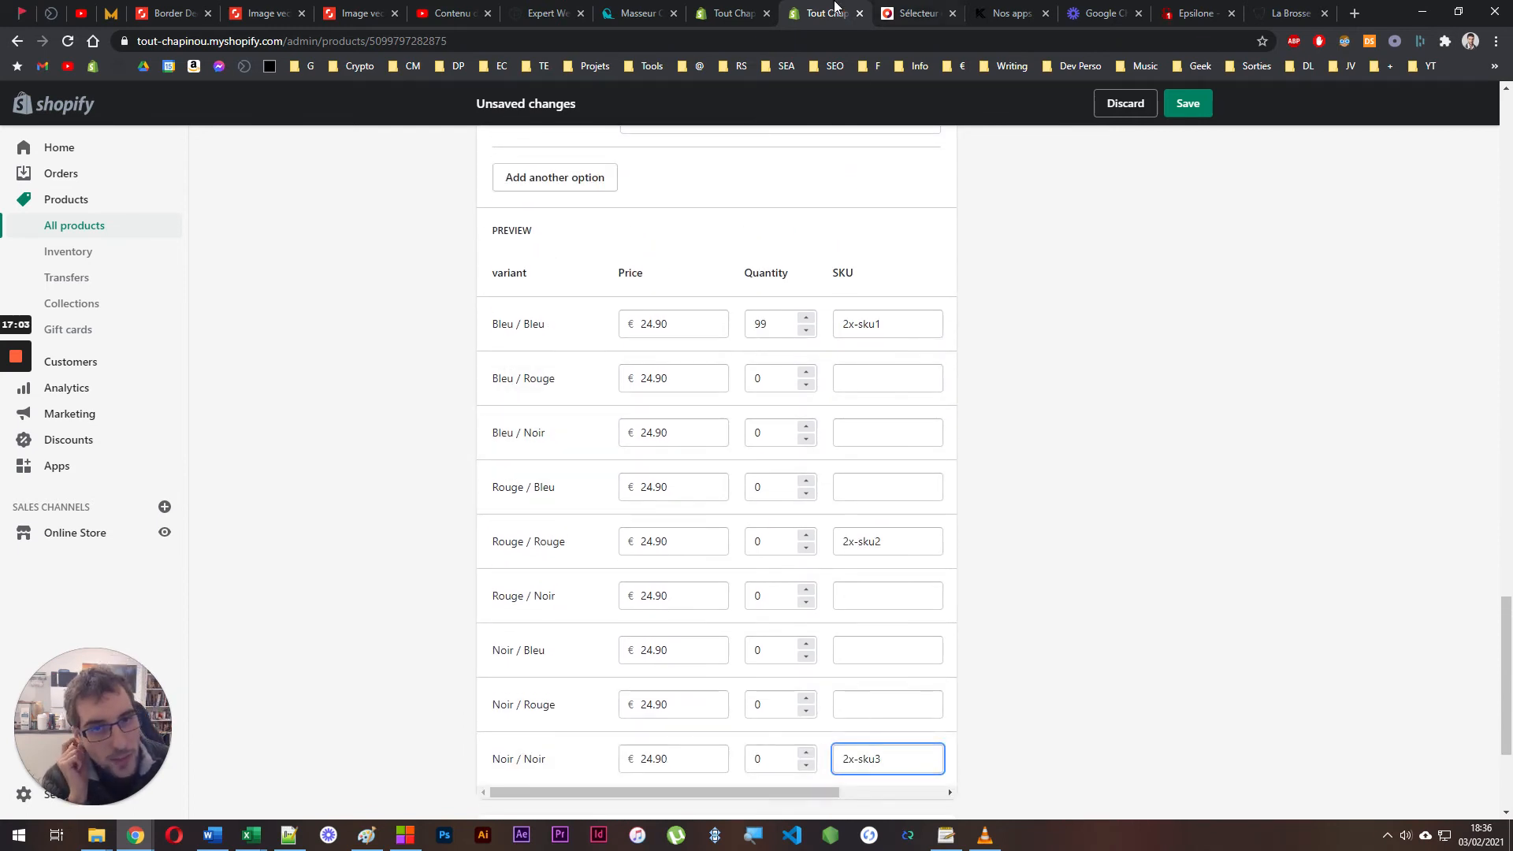
pyautogui.click(753, 11)
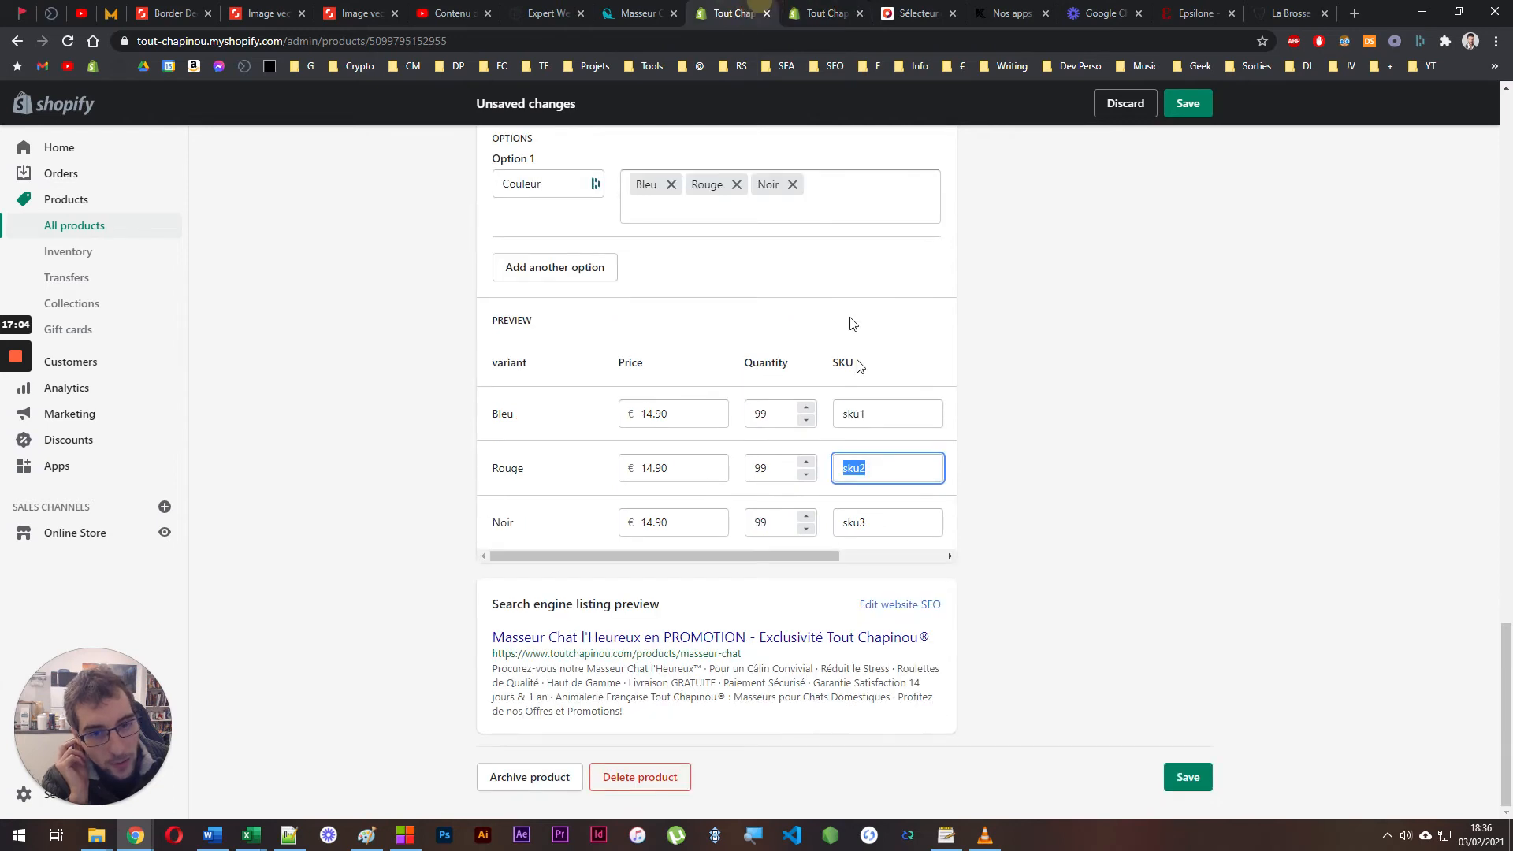
pyautogui.doubleClick(854, 413)
pyautogui.click(821, 8)
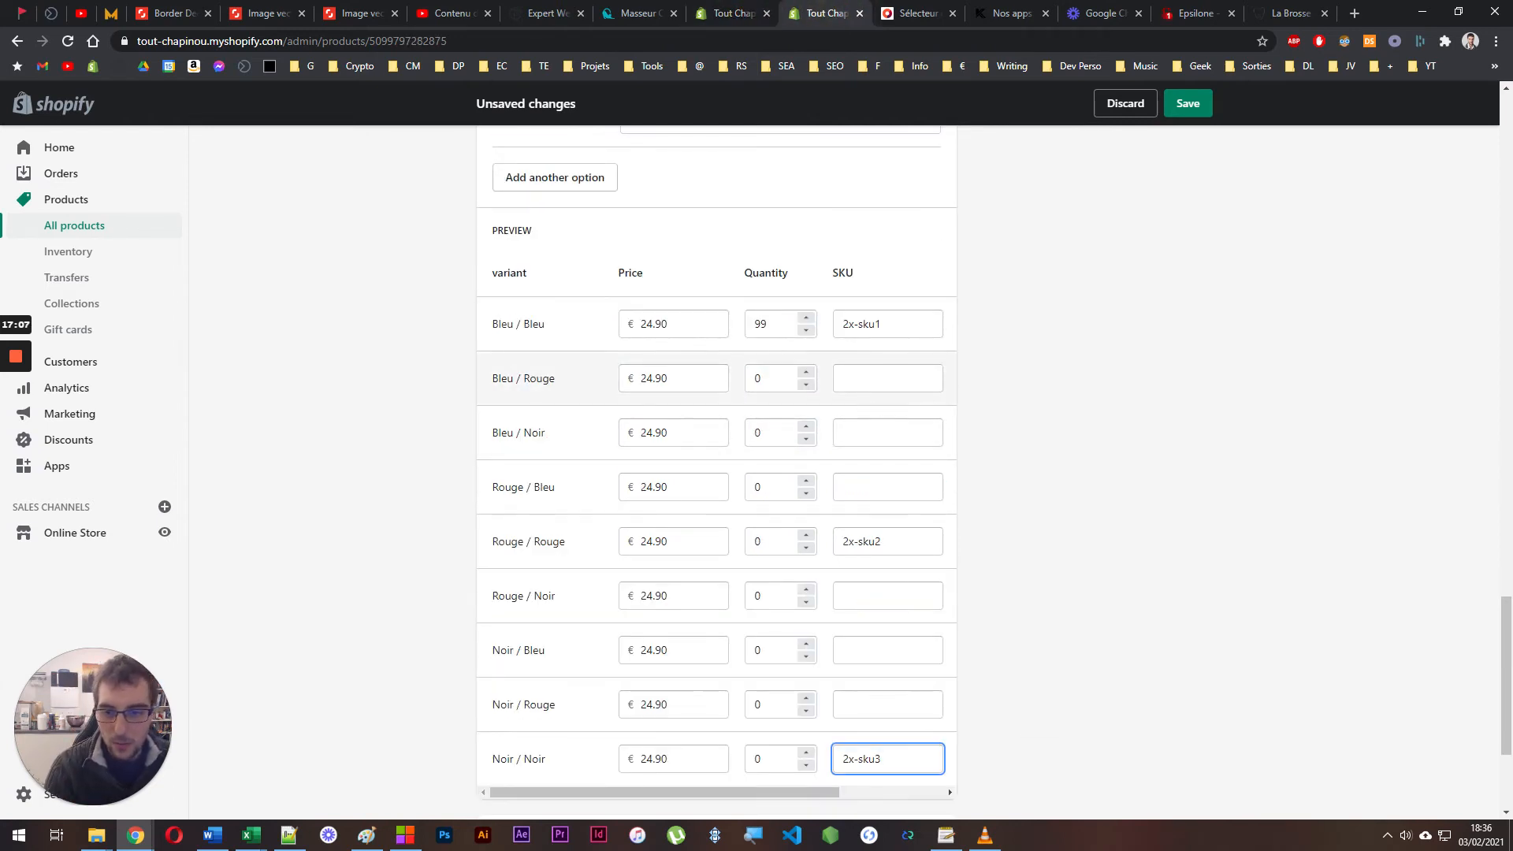
pyautogui.click(864, 385)
pyautogui.hotkey('ctrl', 'v')
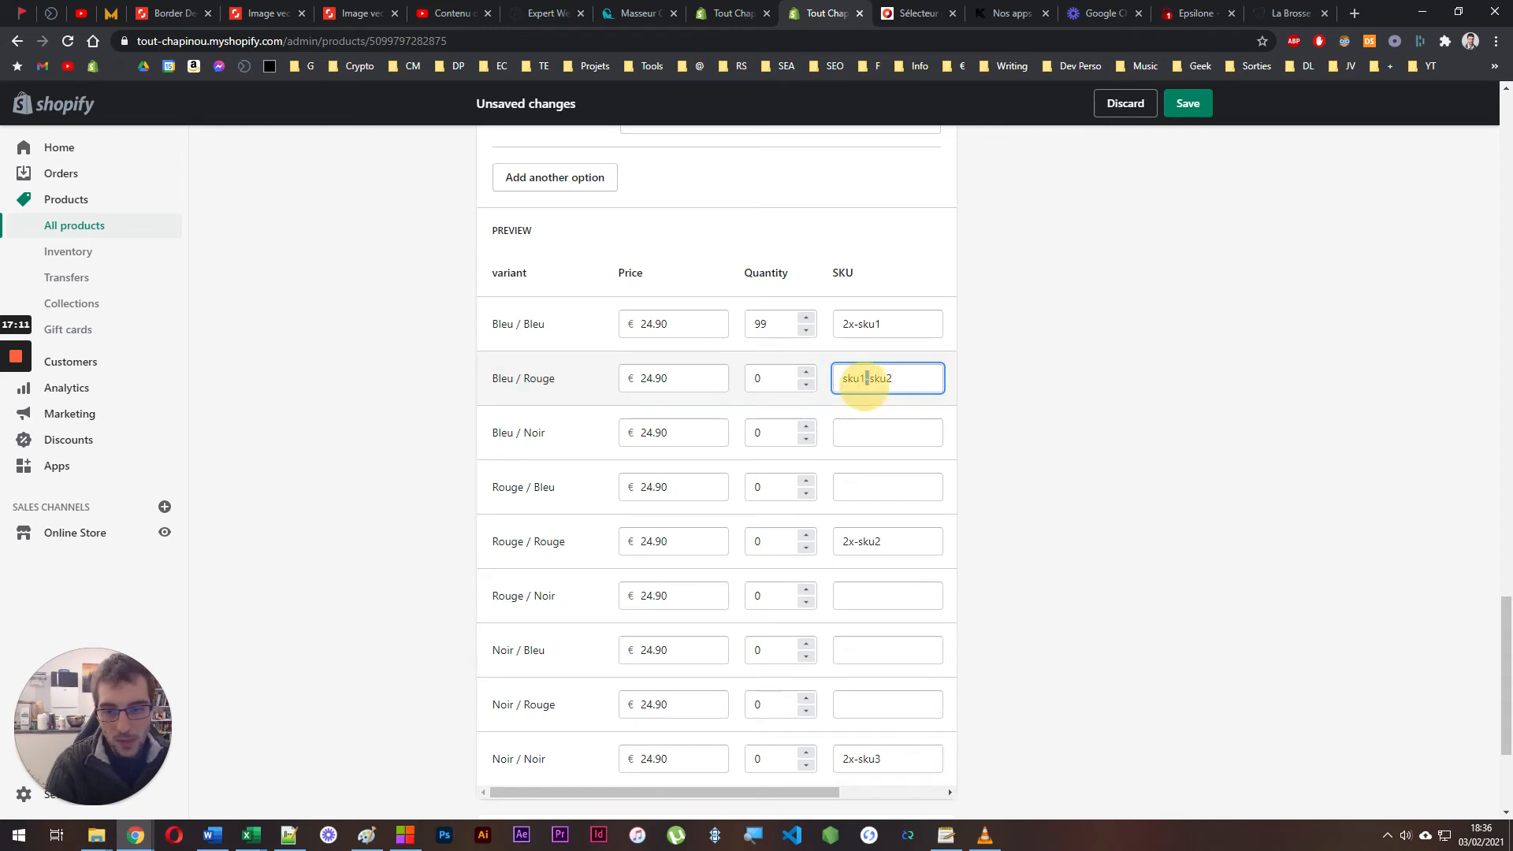
pyautogui.tripleClick(864, 381)
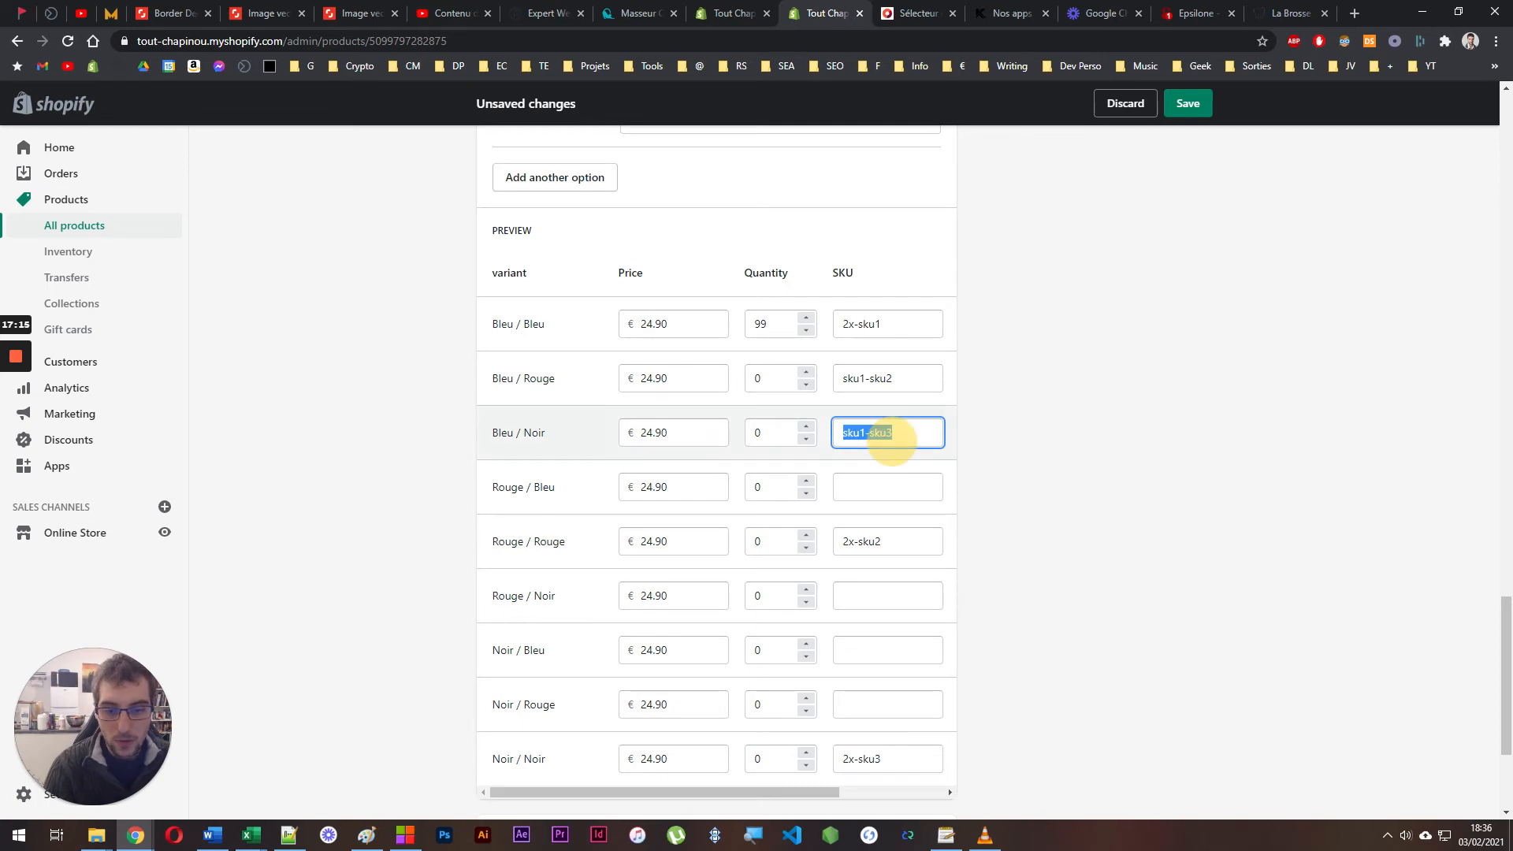
# Set the Rouge / Bleu SKU to sku1-sku2 and the Rouge / Noir SKU to sku2-sku3
pyautogui.click(875, 489)
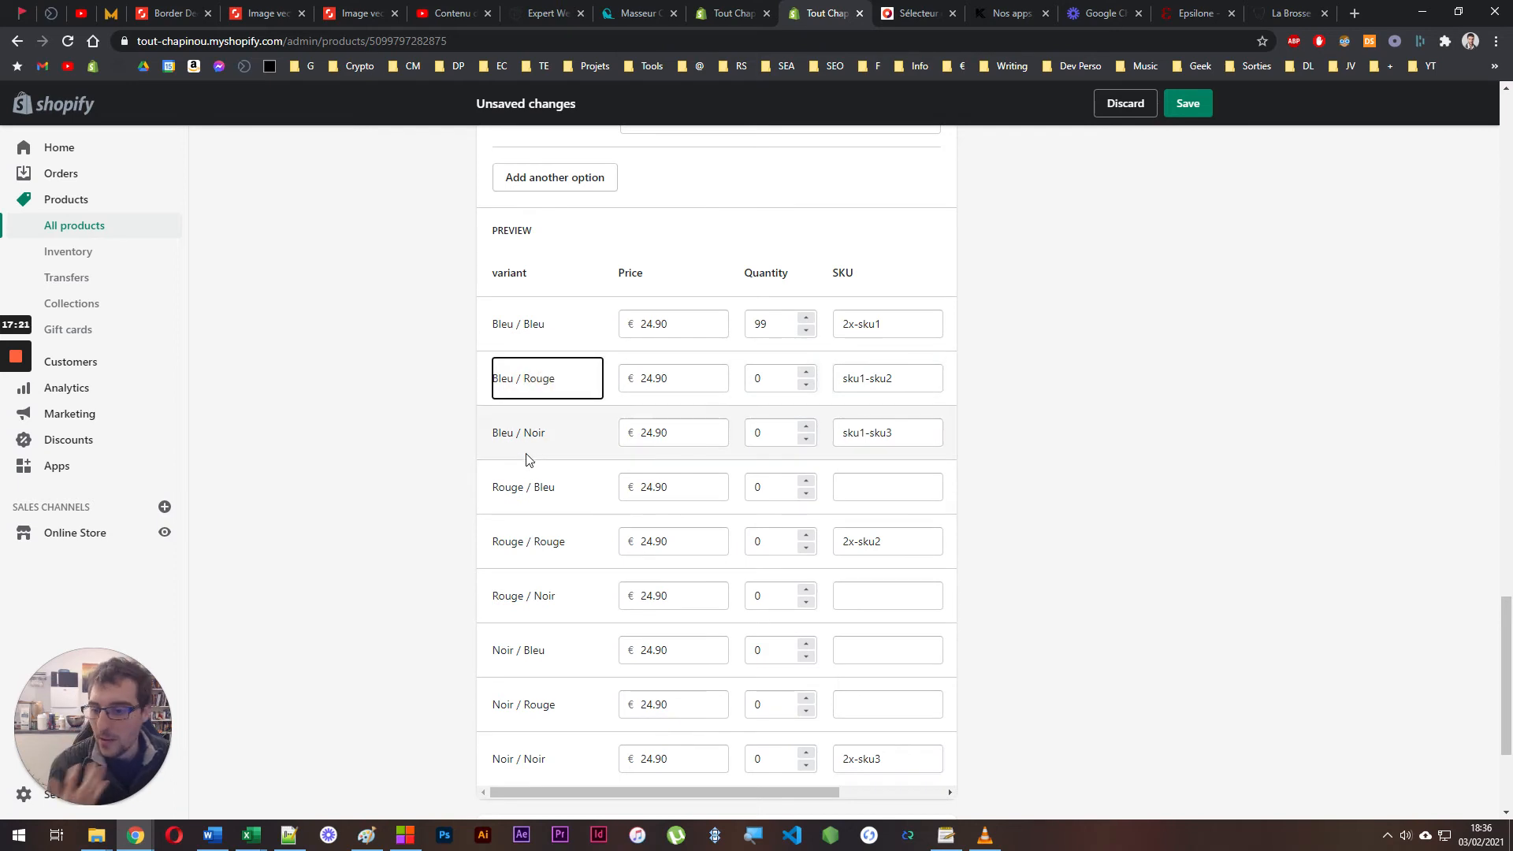
pyautogui.tripleClick(898, 381)
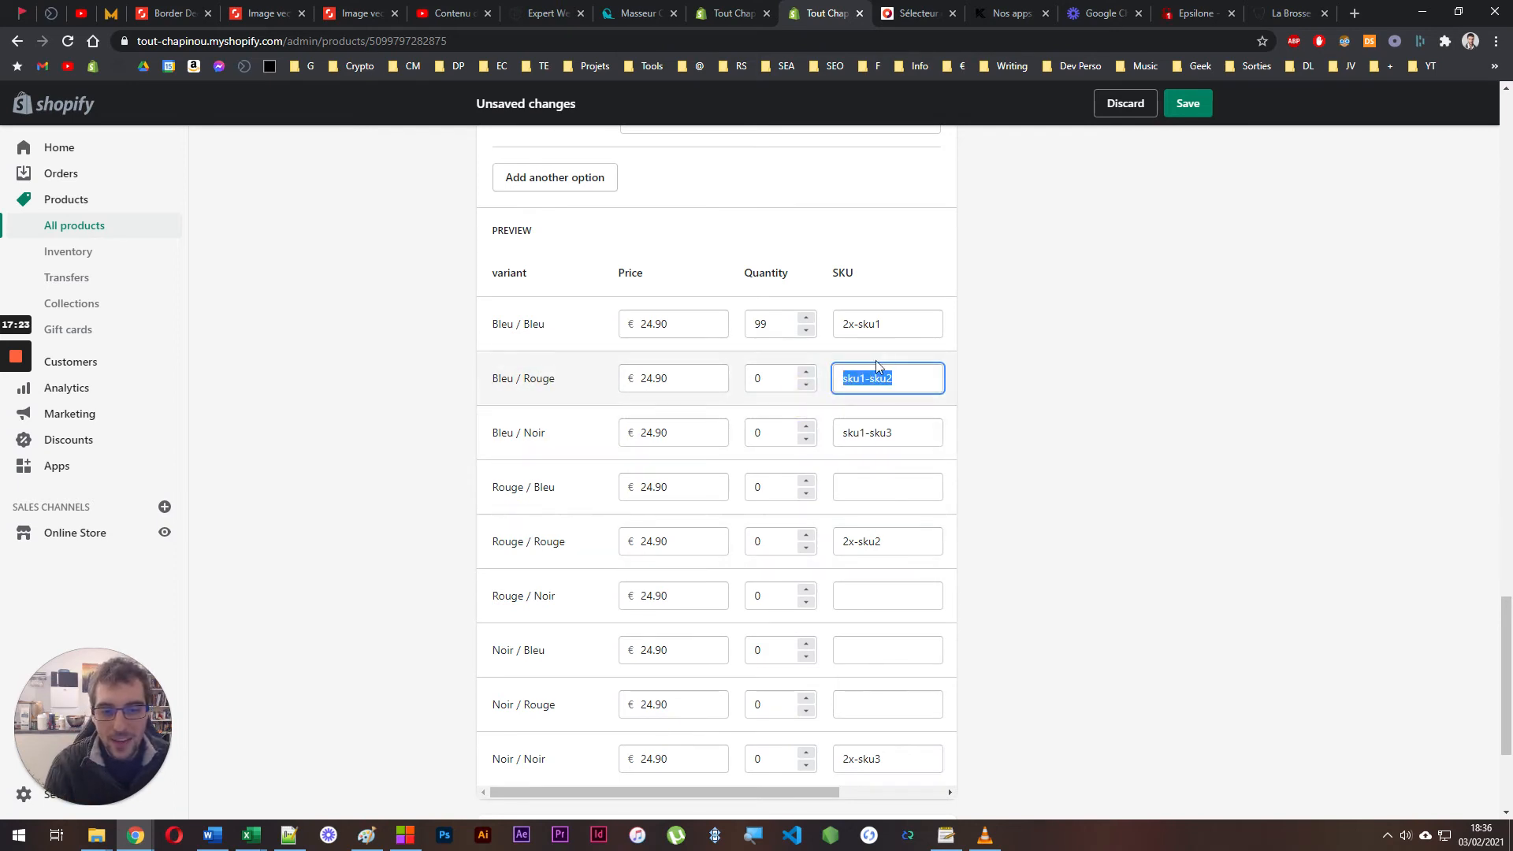
pyautogui.hotkey('ctrl', 'c')
pyautogui.click(879, 484)
pyautogui.hotkey('ctrl', 'v')
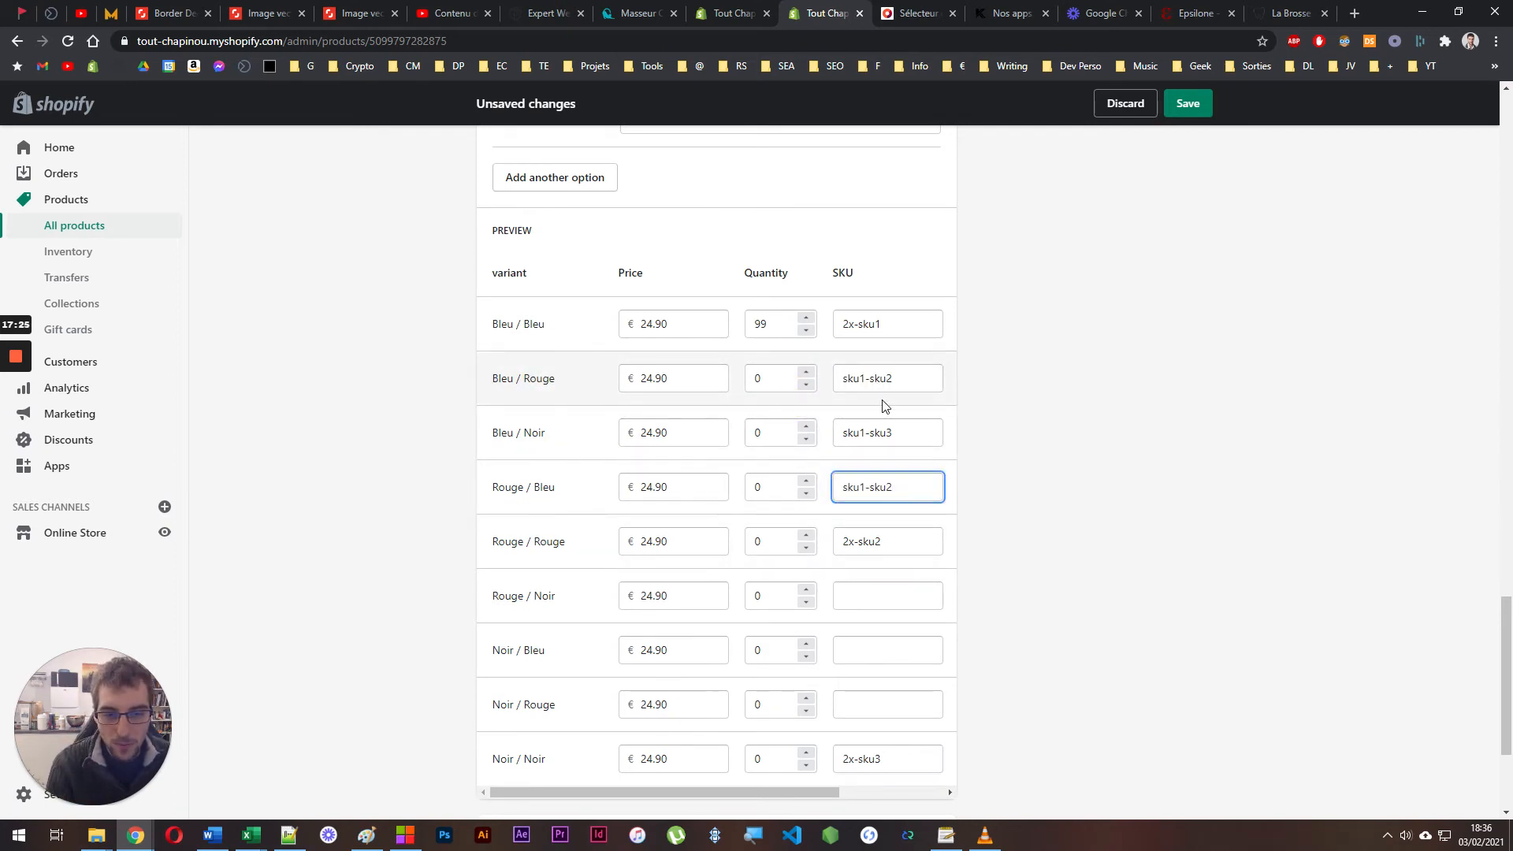
pyautogui.click(878, 483)
pyautogui.scroll(-1, 883, 488)
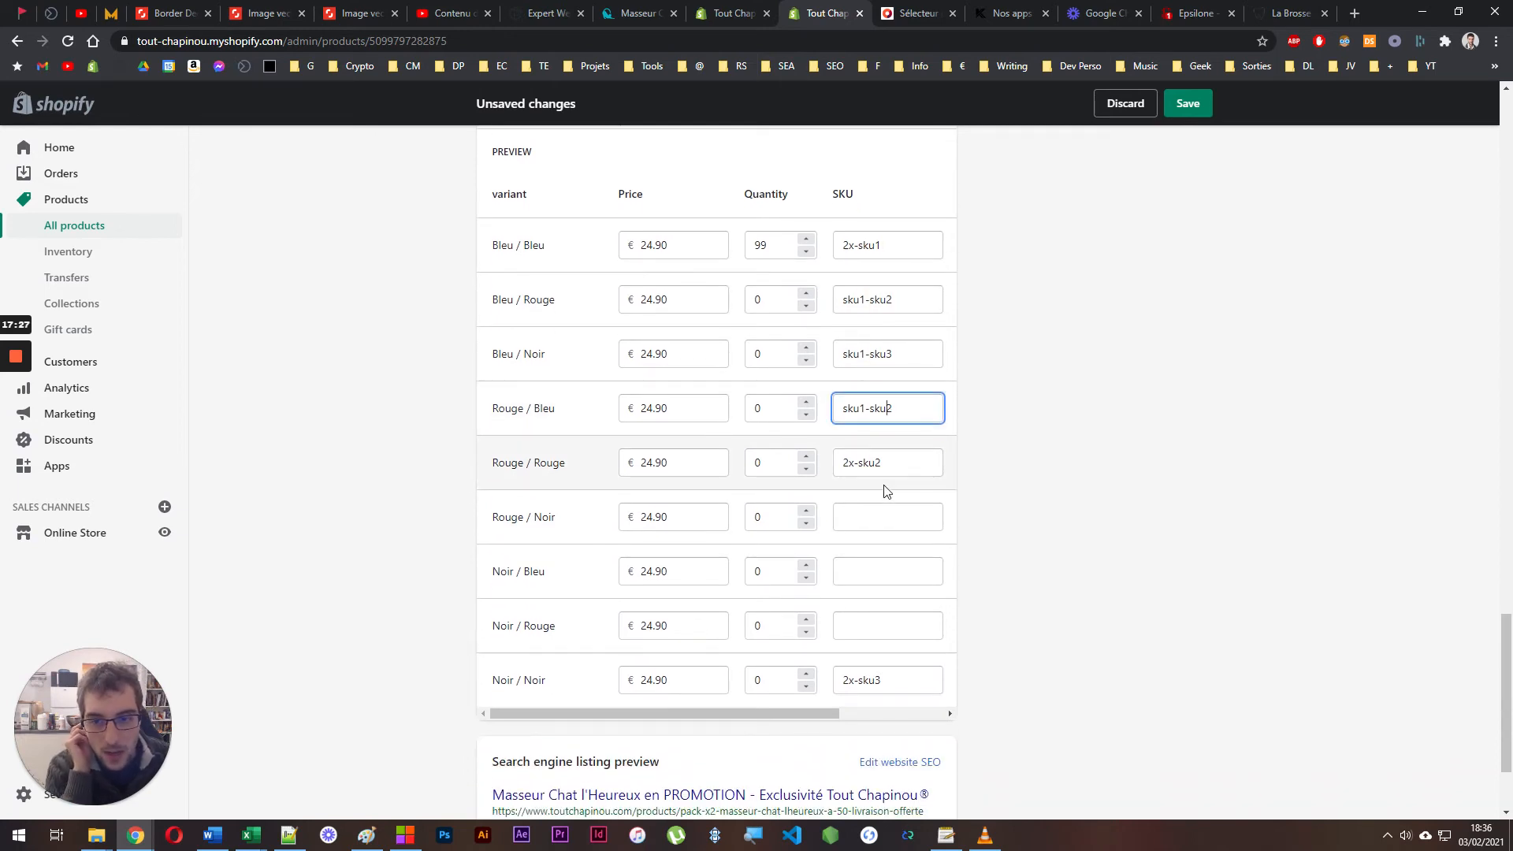
pyautogui.click(867, 516)
pyautogui.hotkey('ctrl', 'v')
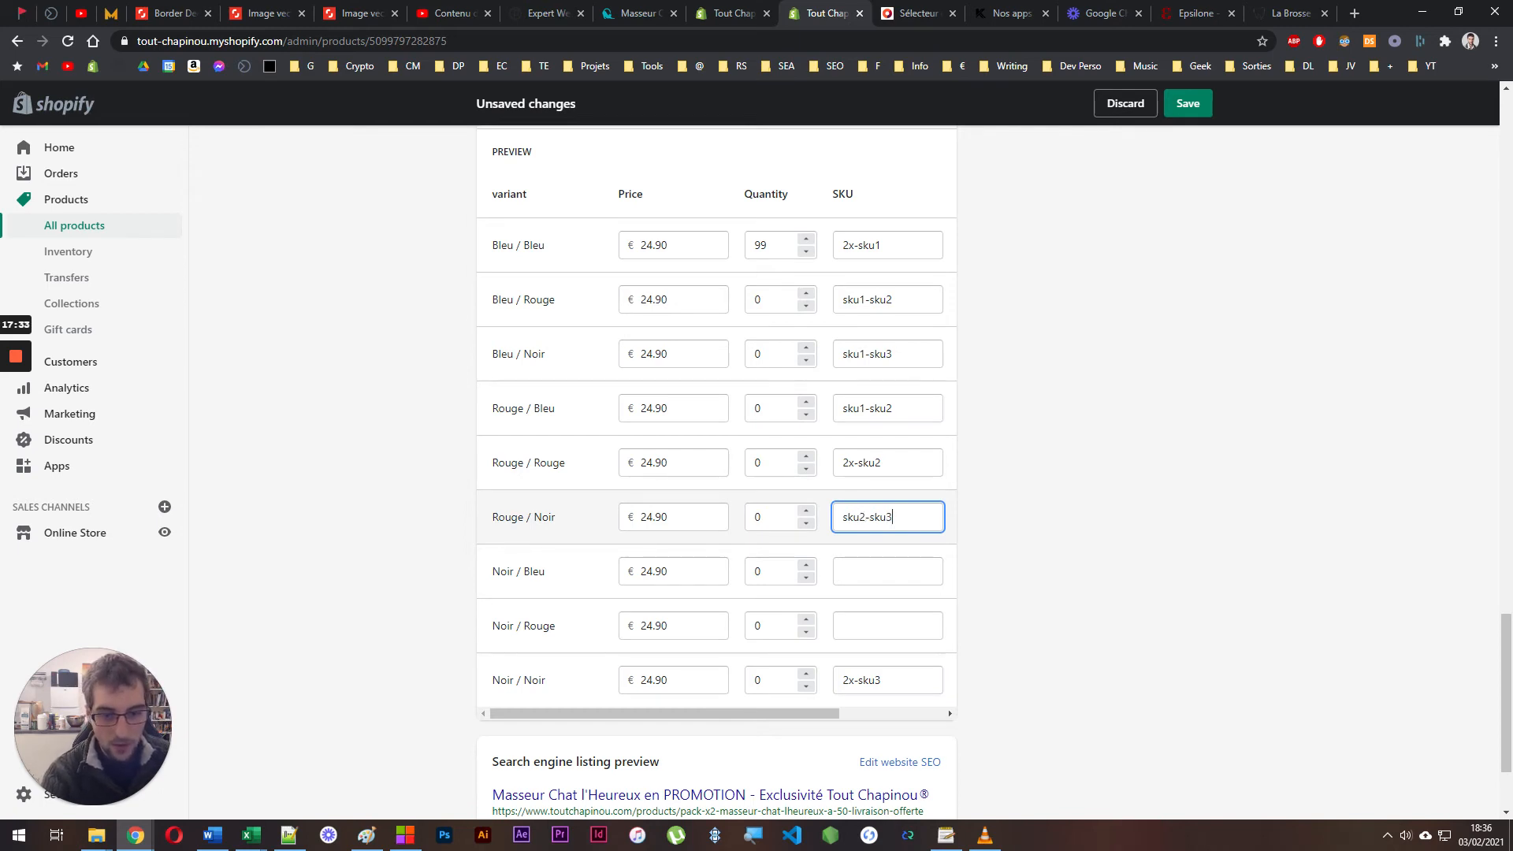
# Copy the matching mixed-colour SKUs so Noir / Bleu has sku1-sku3 and Noir / Rouge has sku2-sku3
pyautogui.tripleClick(921, 349)
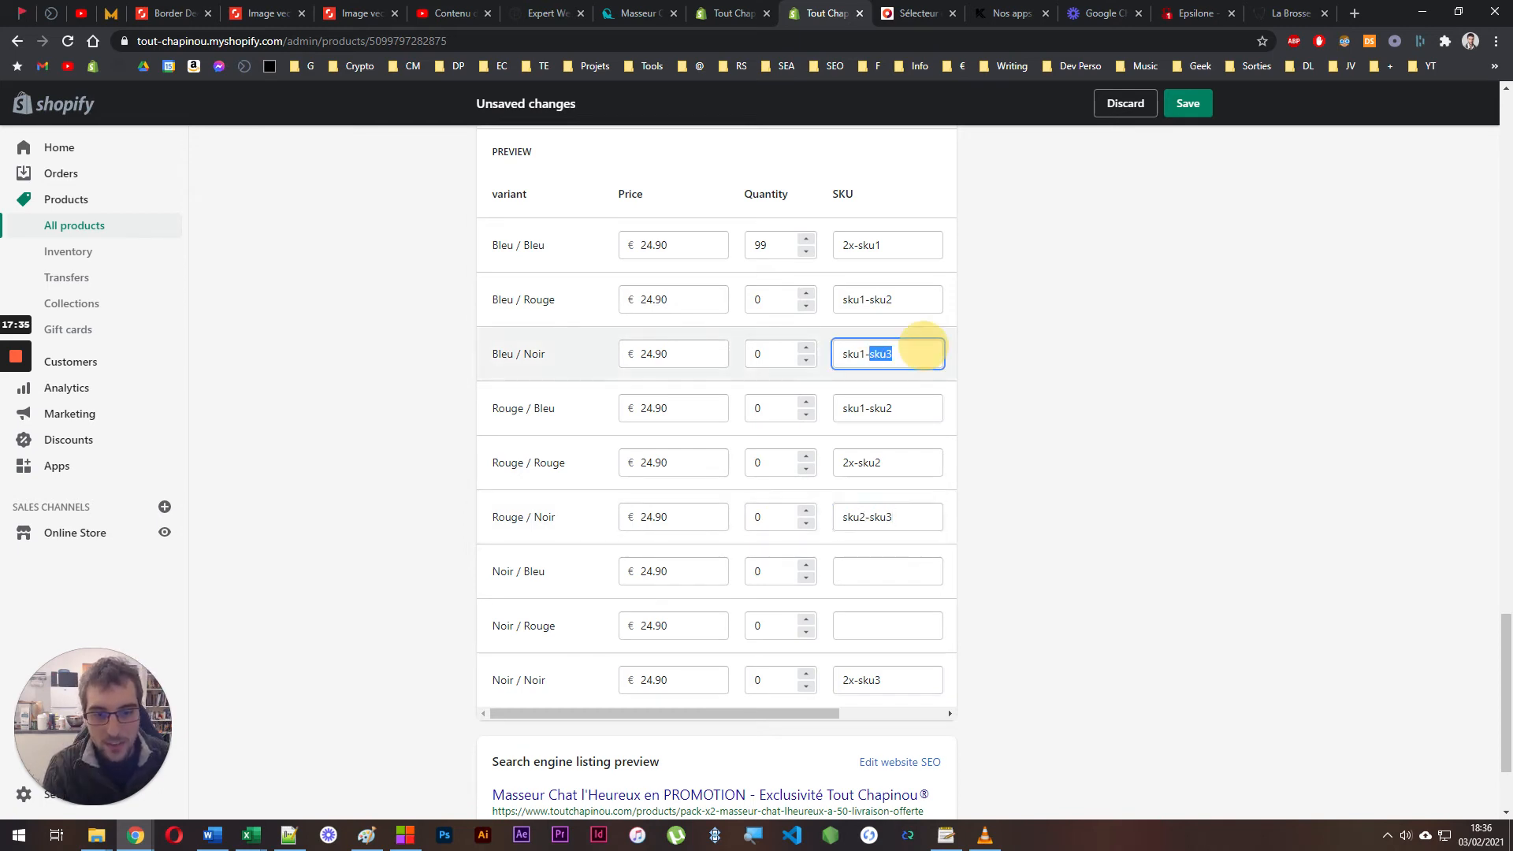
pyautogui.click(866, 555)
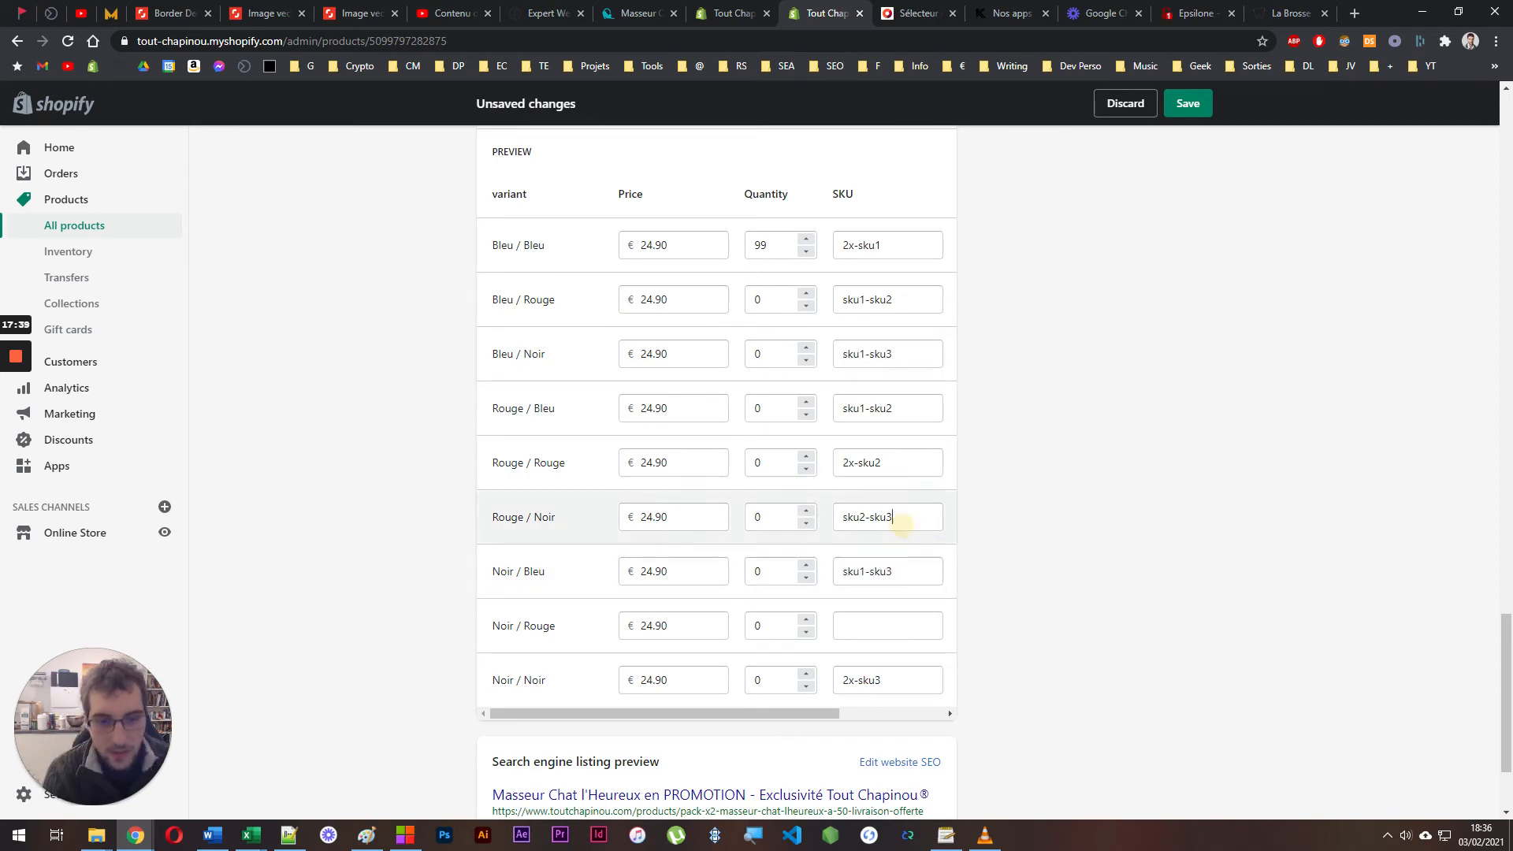
pyautogui.tripleClick(902, 523)
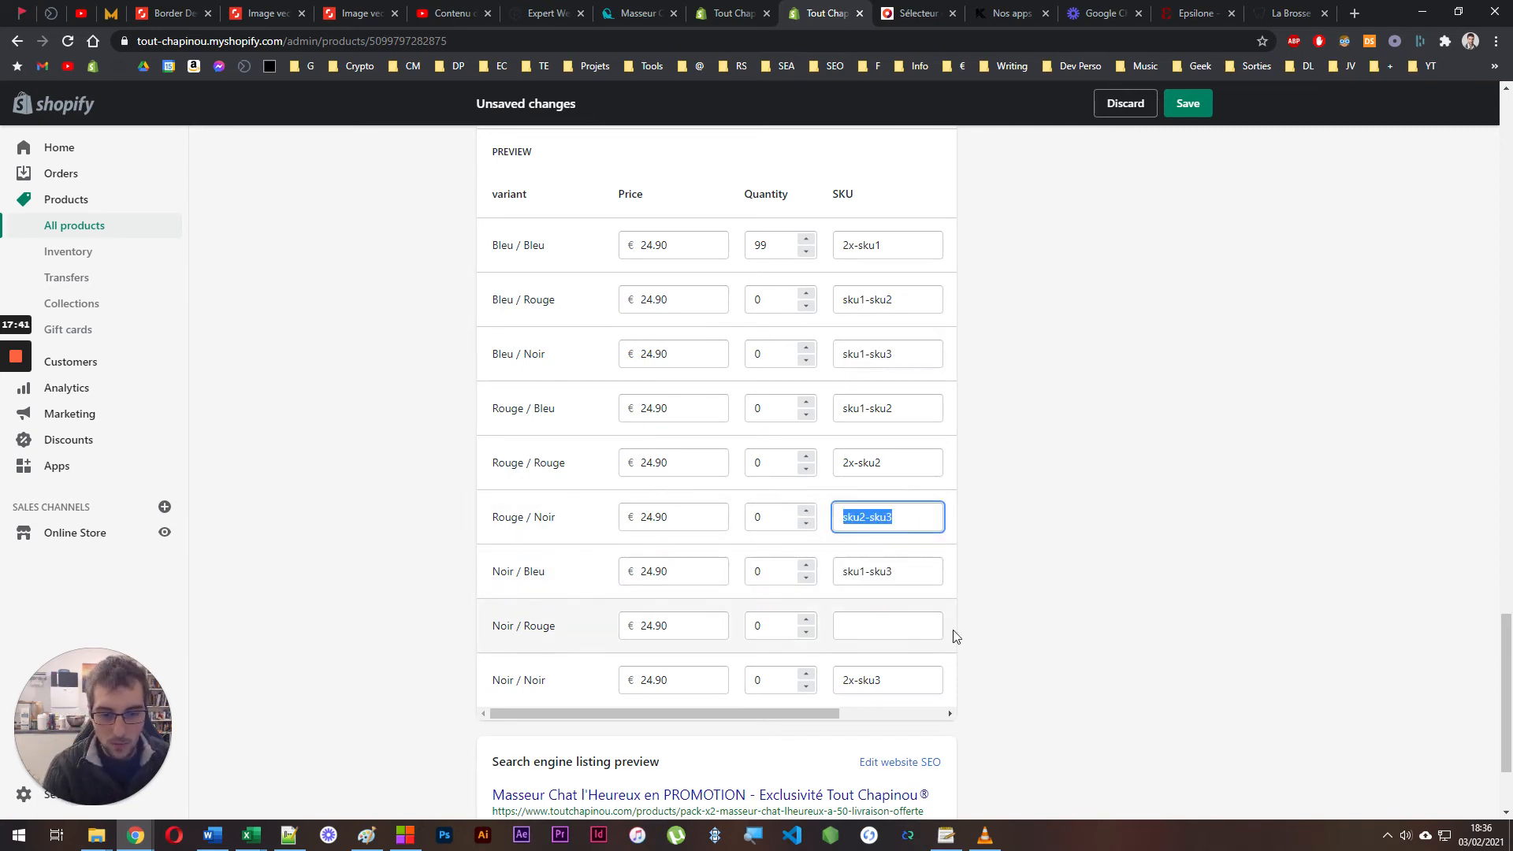
pyautogui.click(1082, 627)
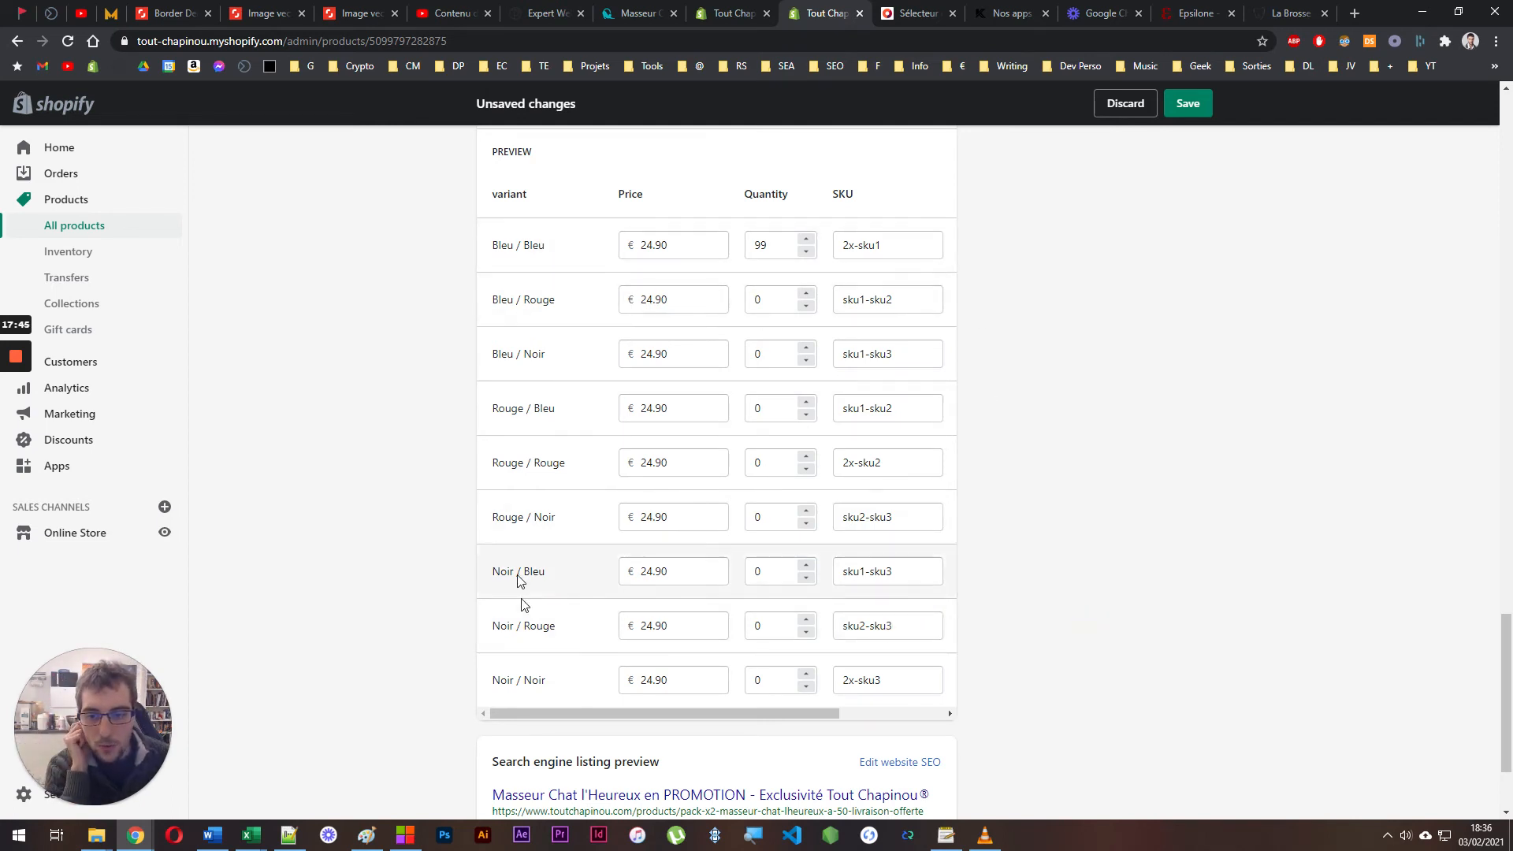
# Compare the single product's variant SKUs with the combined SKUs on the Pack x2 product
pyautogui.scroll(3, 531, 672)
pyautogui.click(729, 13)
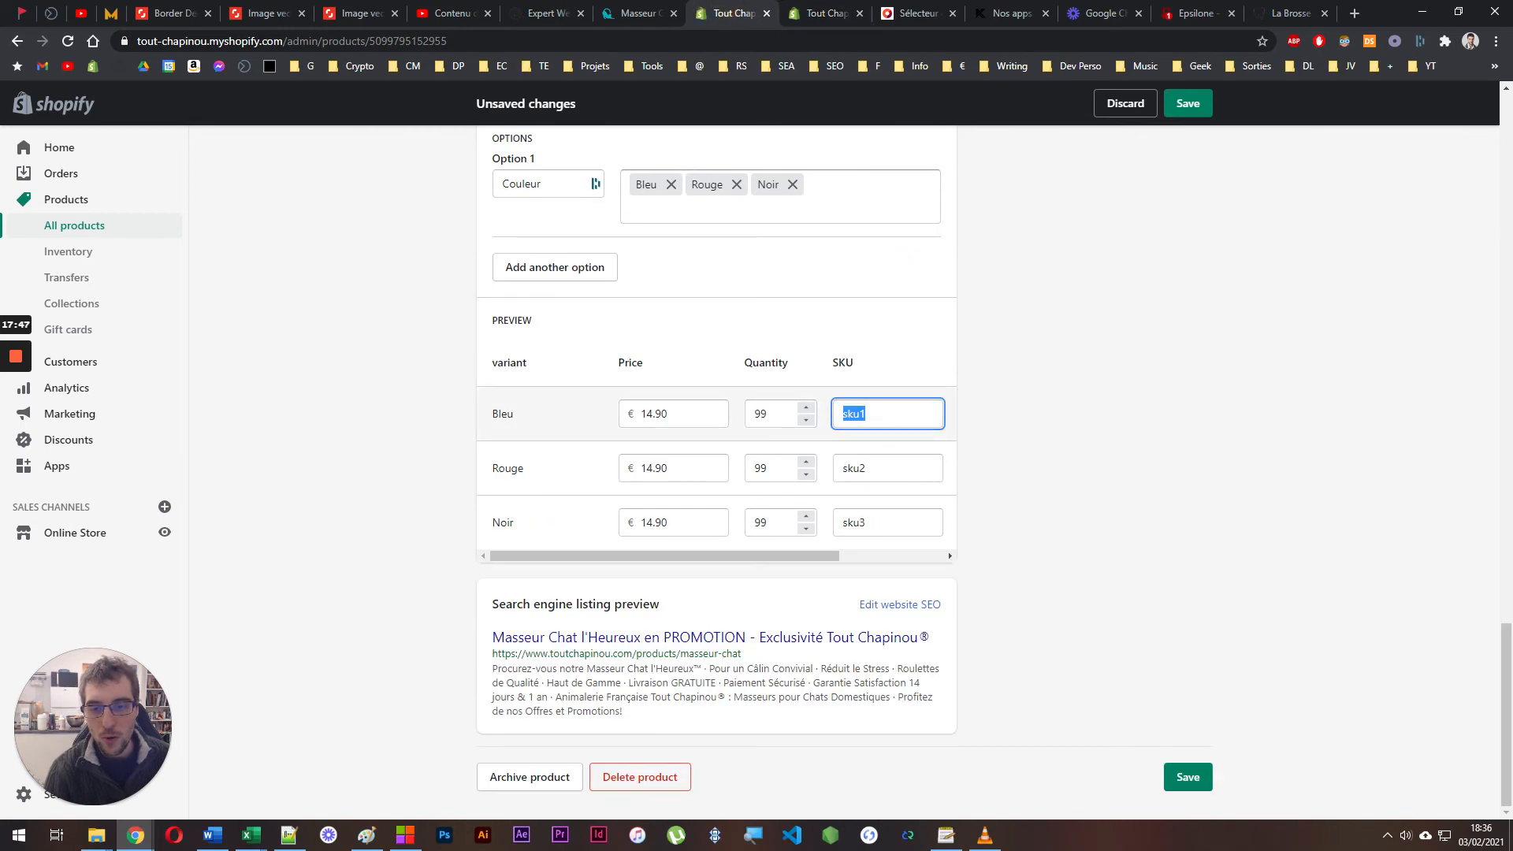
pyautogui.click(827, 13)
pyautogui.scroll(-1, 488, 424)
pyautogui.scroll(-2, 489, 423)
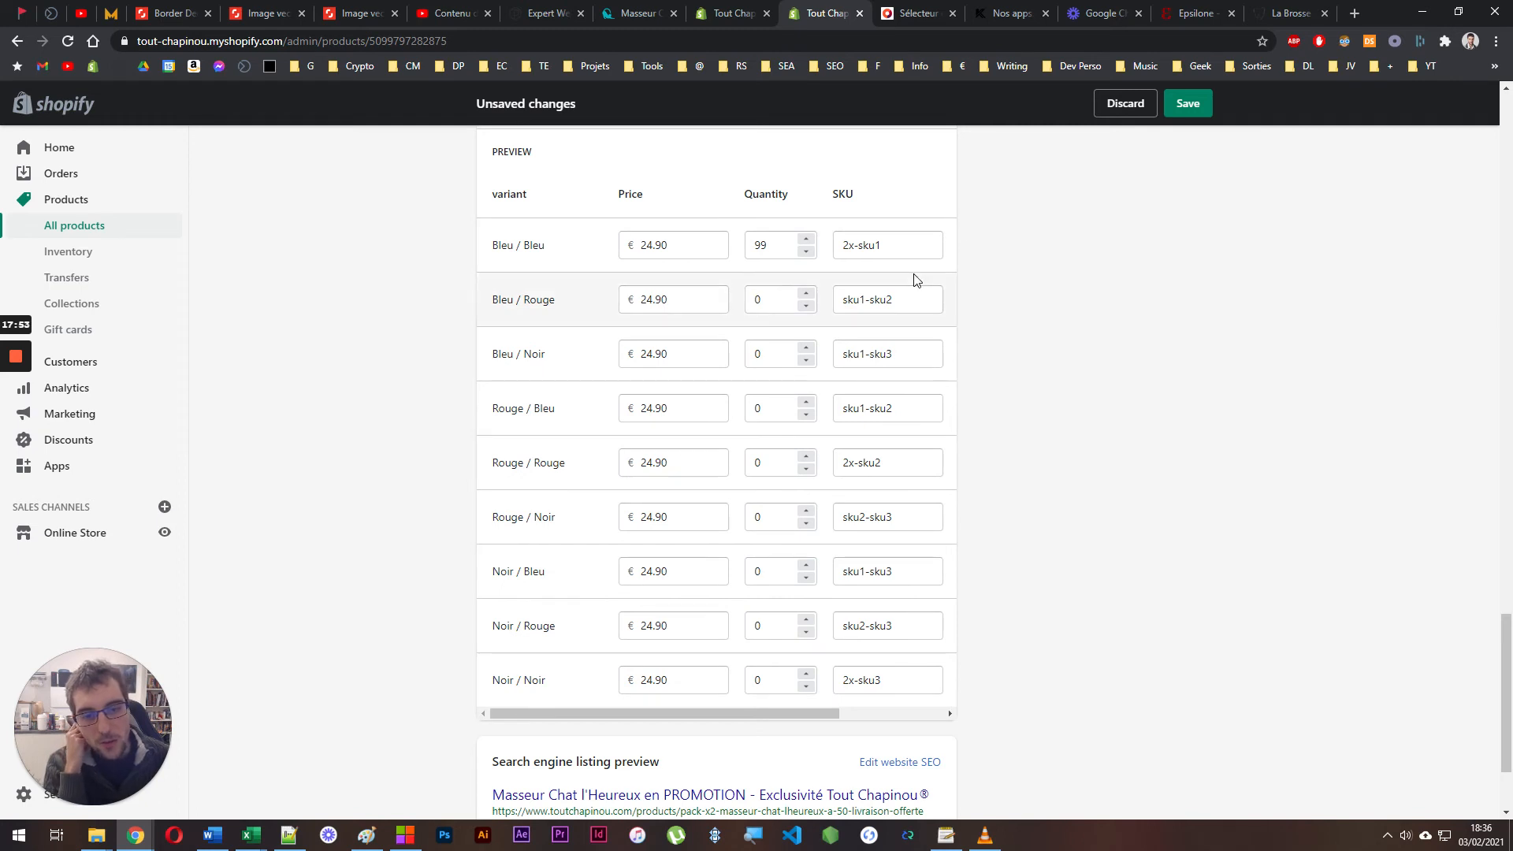
# Review the SKUs of the same-colour and mixed-colour variants across the Pack x2 variant table
pyautogui.click(895, 244)
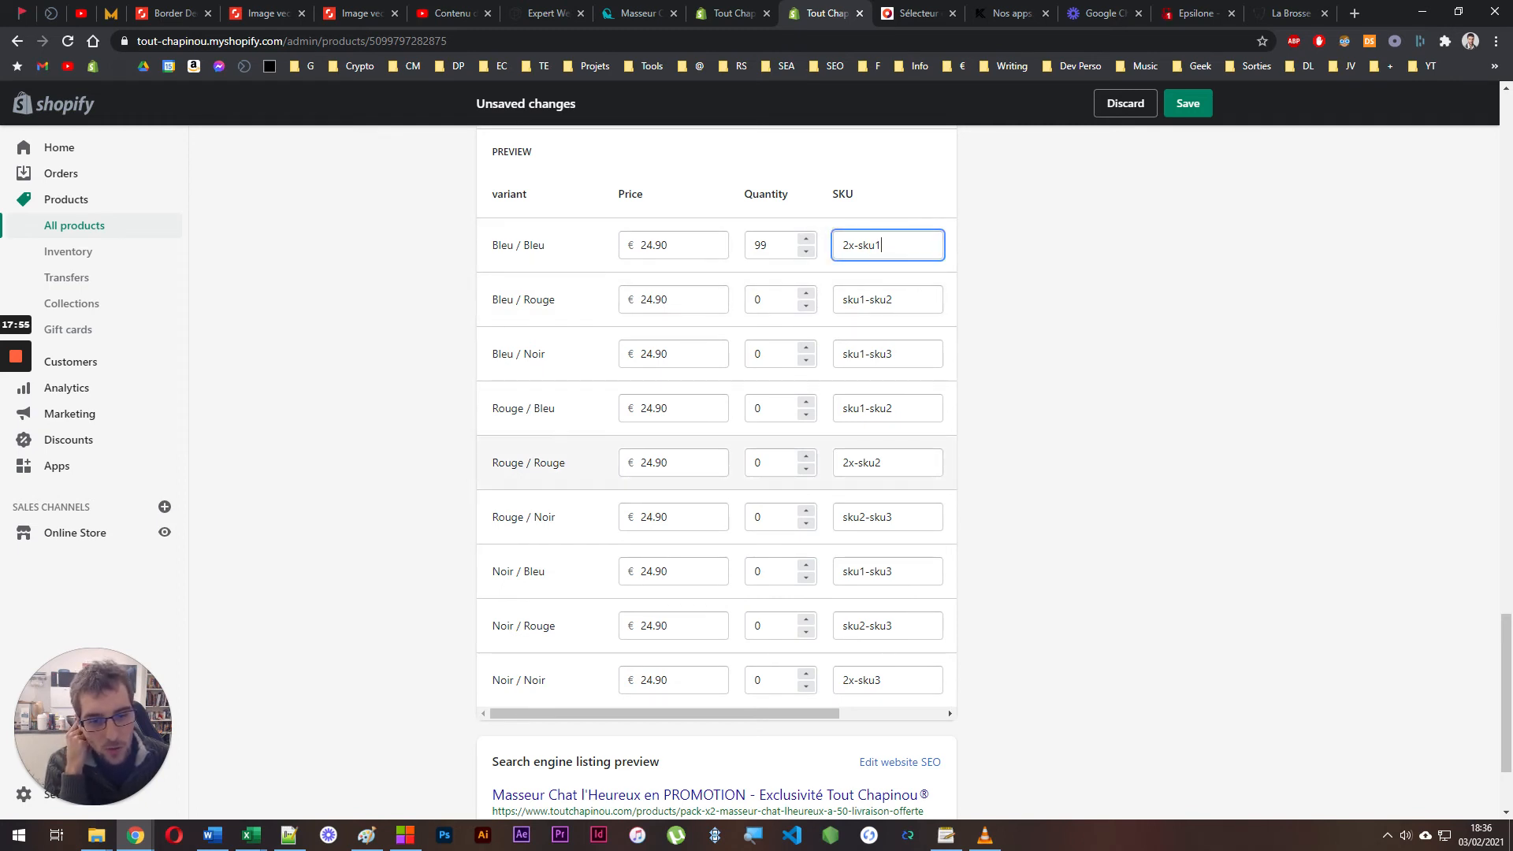
pyautogui.click(898, 462)
pyautogui.click(898, 680)
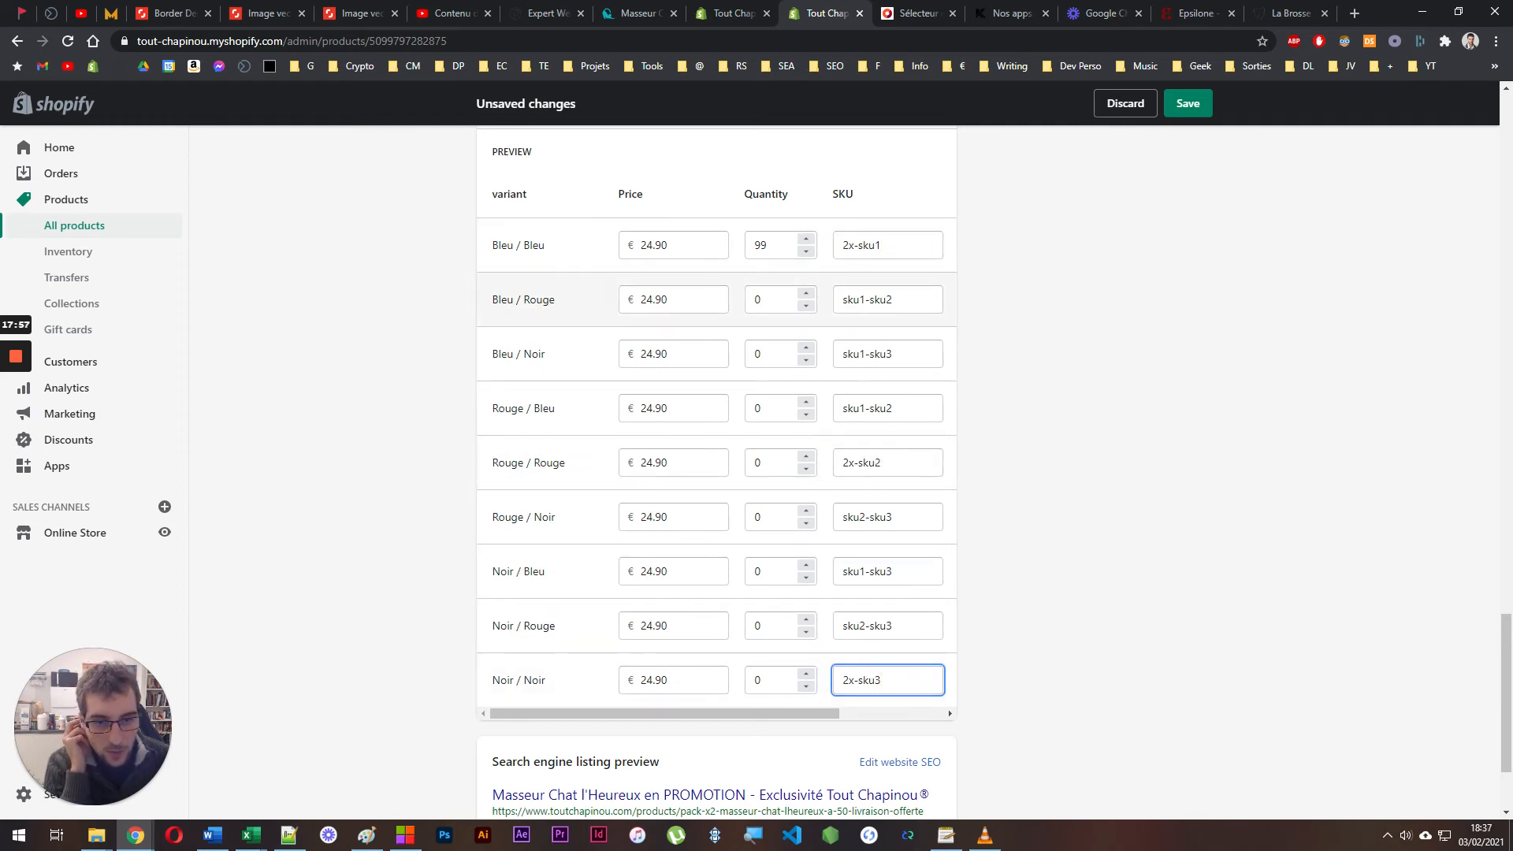
pyautogui.moveTo(848, 354); pyautogui.dragTo(902, 352)
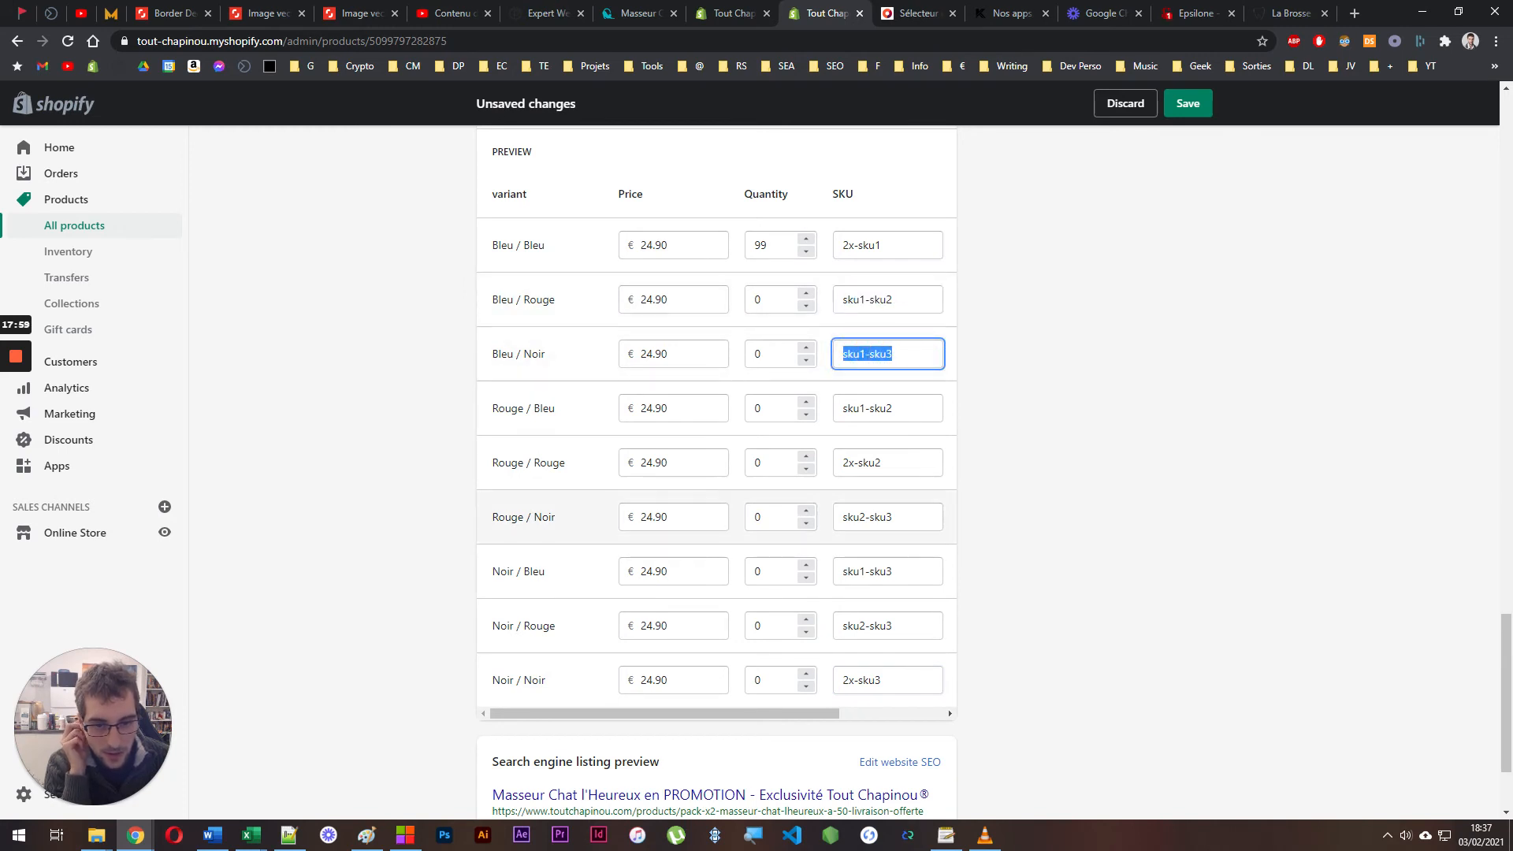
pyautogui.moveTo(848, 517); pyautogui.dragTo(962, 537)
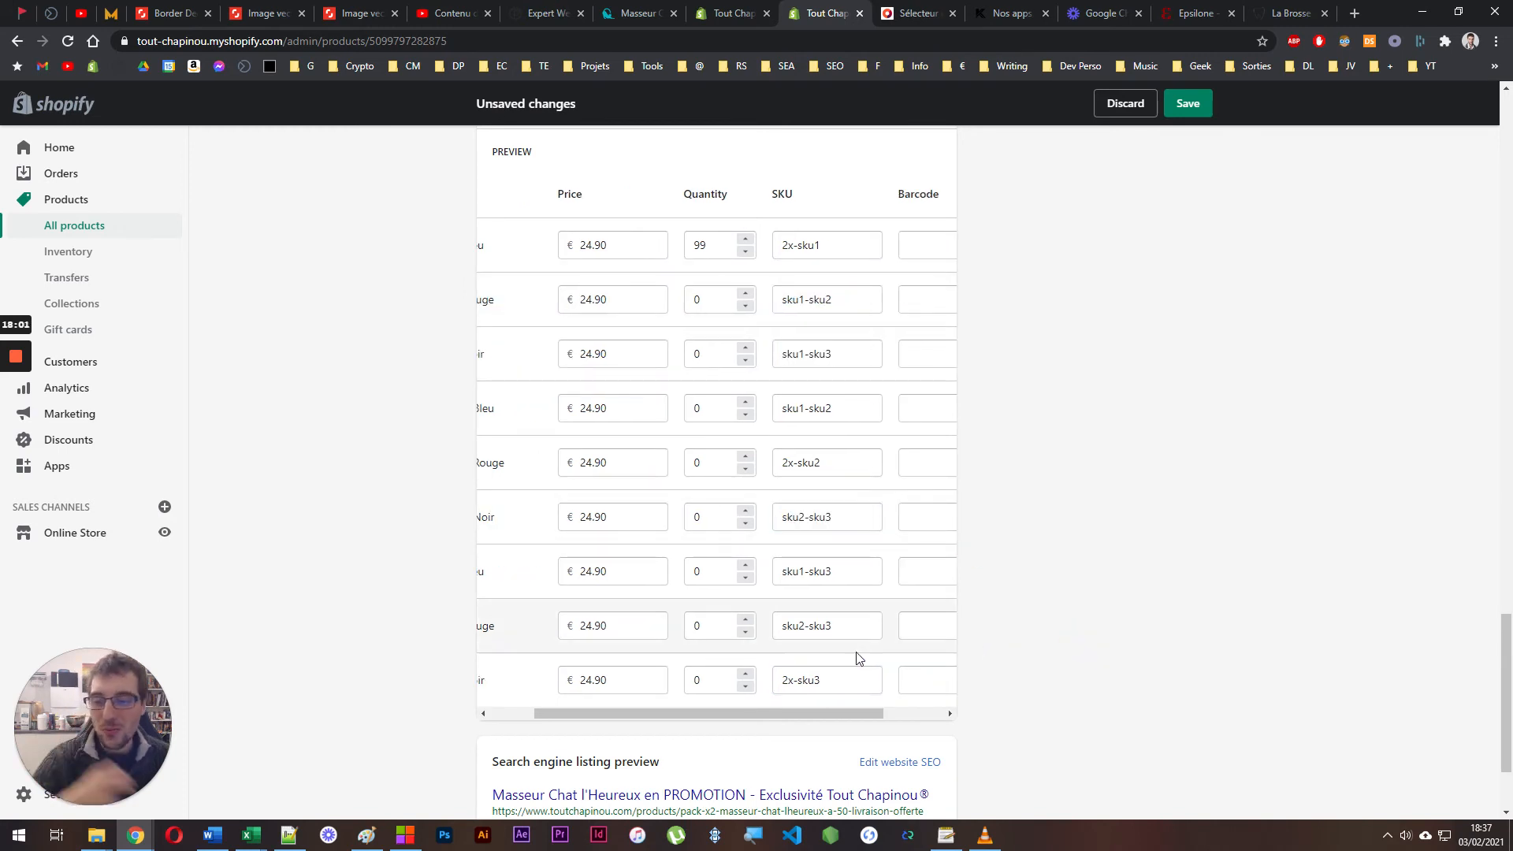
pyautogui.moveTo(748, 713); pyautogui.dragTo(531, 724)
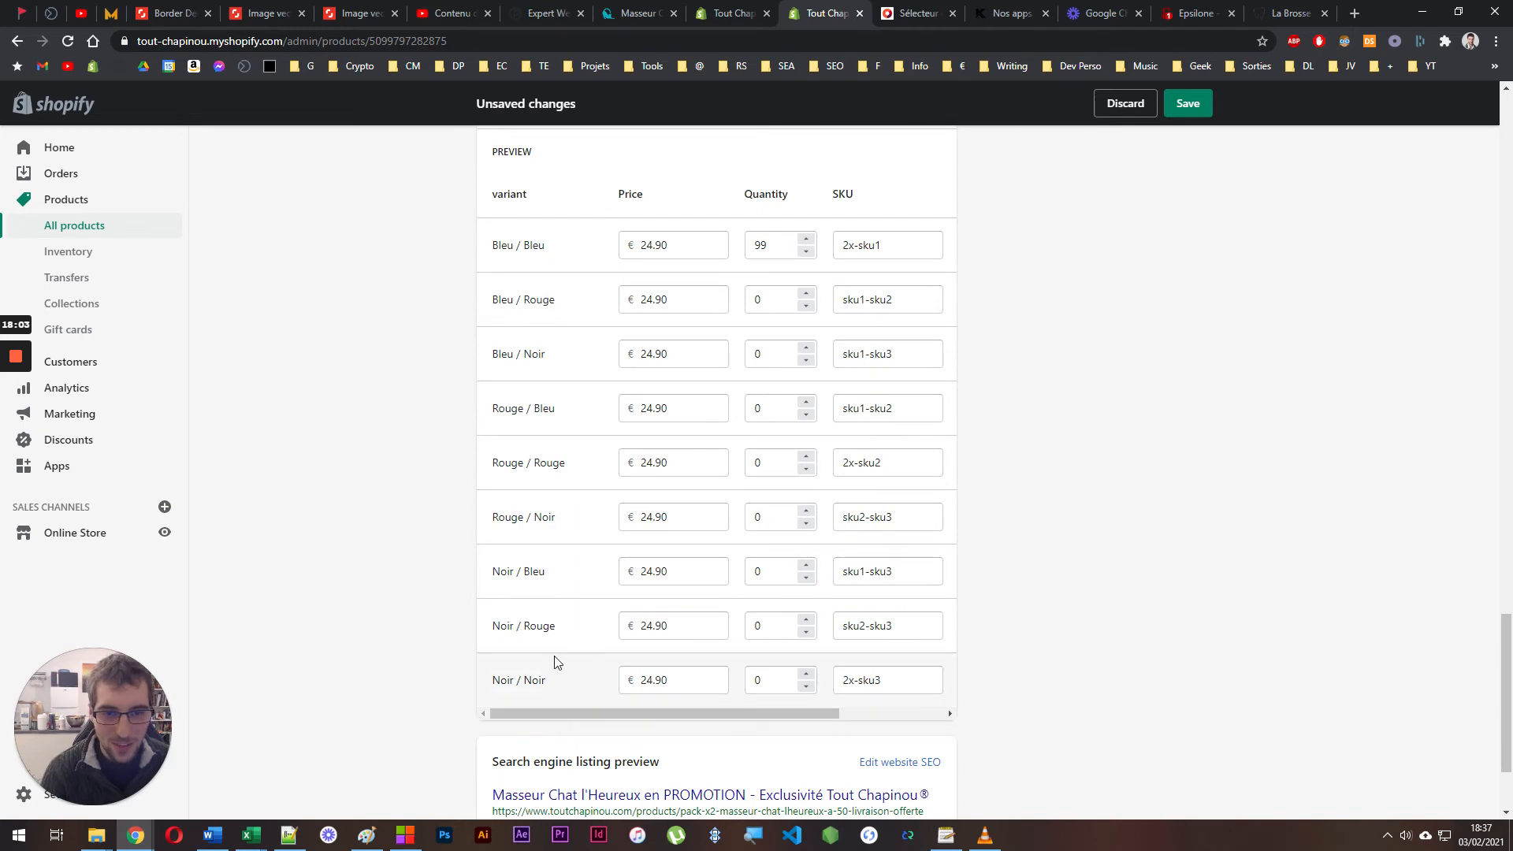
pyautogui.scroll(4, 505, 658)
pyautogui.scroll(-6, 505, 659)
pyautogui.scroll(2, 709, 473)
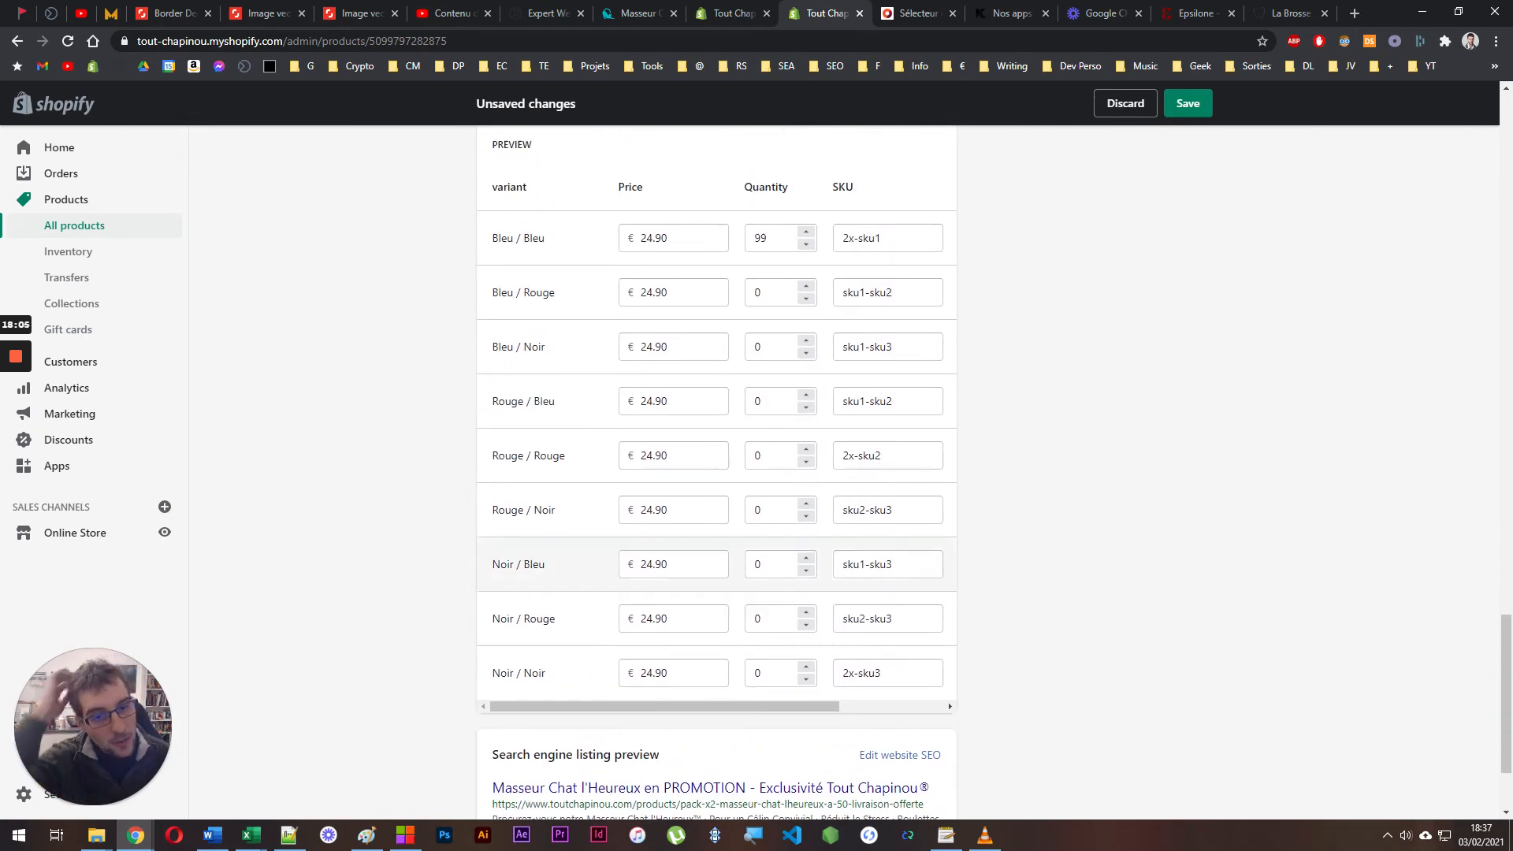
pyautogui.moveTo(877, 245); pyautogui.dragTo(841, 245)
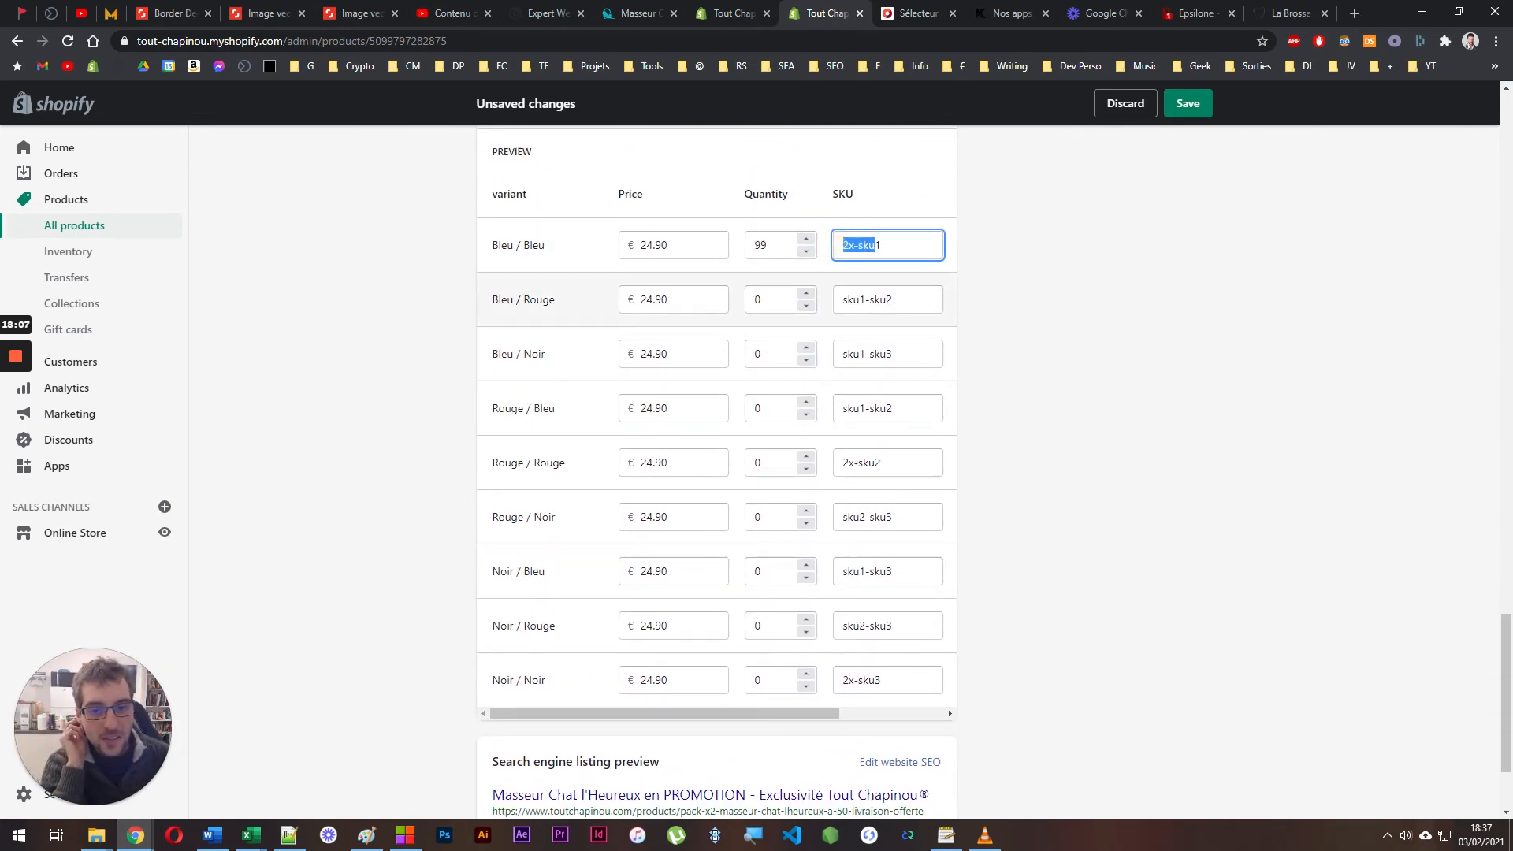
pyautogui.tripleClick(895, 408)
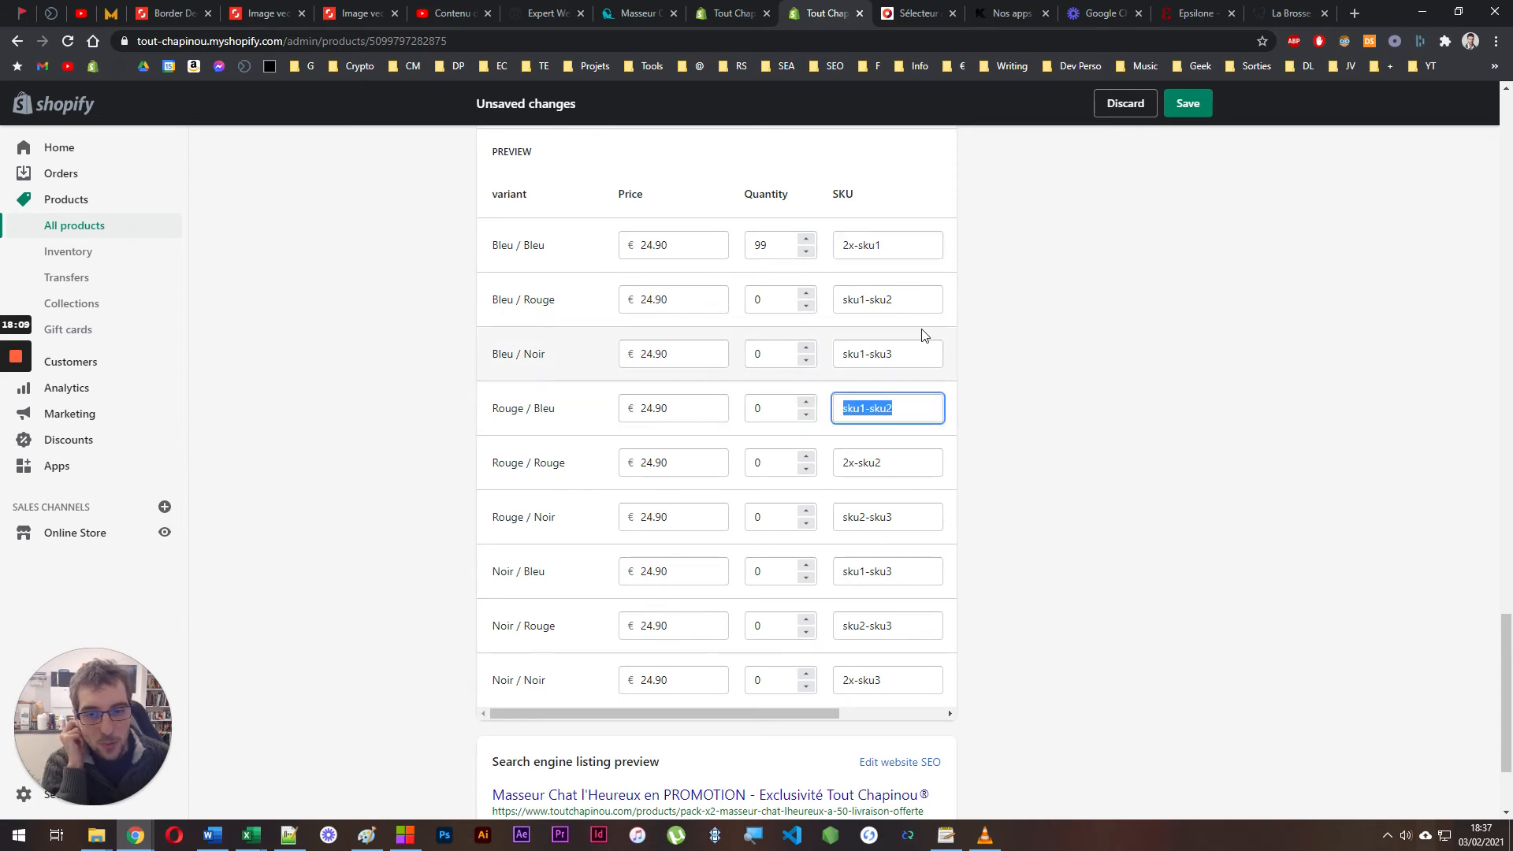
# Review the Bleu / Rouge SKU and the rest of the Pack x2 product page, including its full variant table
pyautogui.click(920, 298)
pyautogui.tripleClick(919, 299)
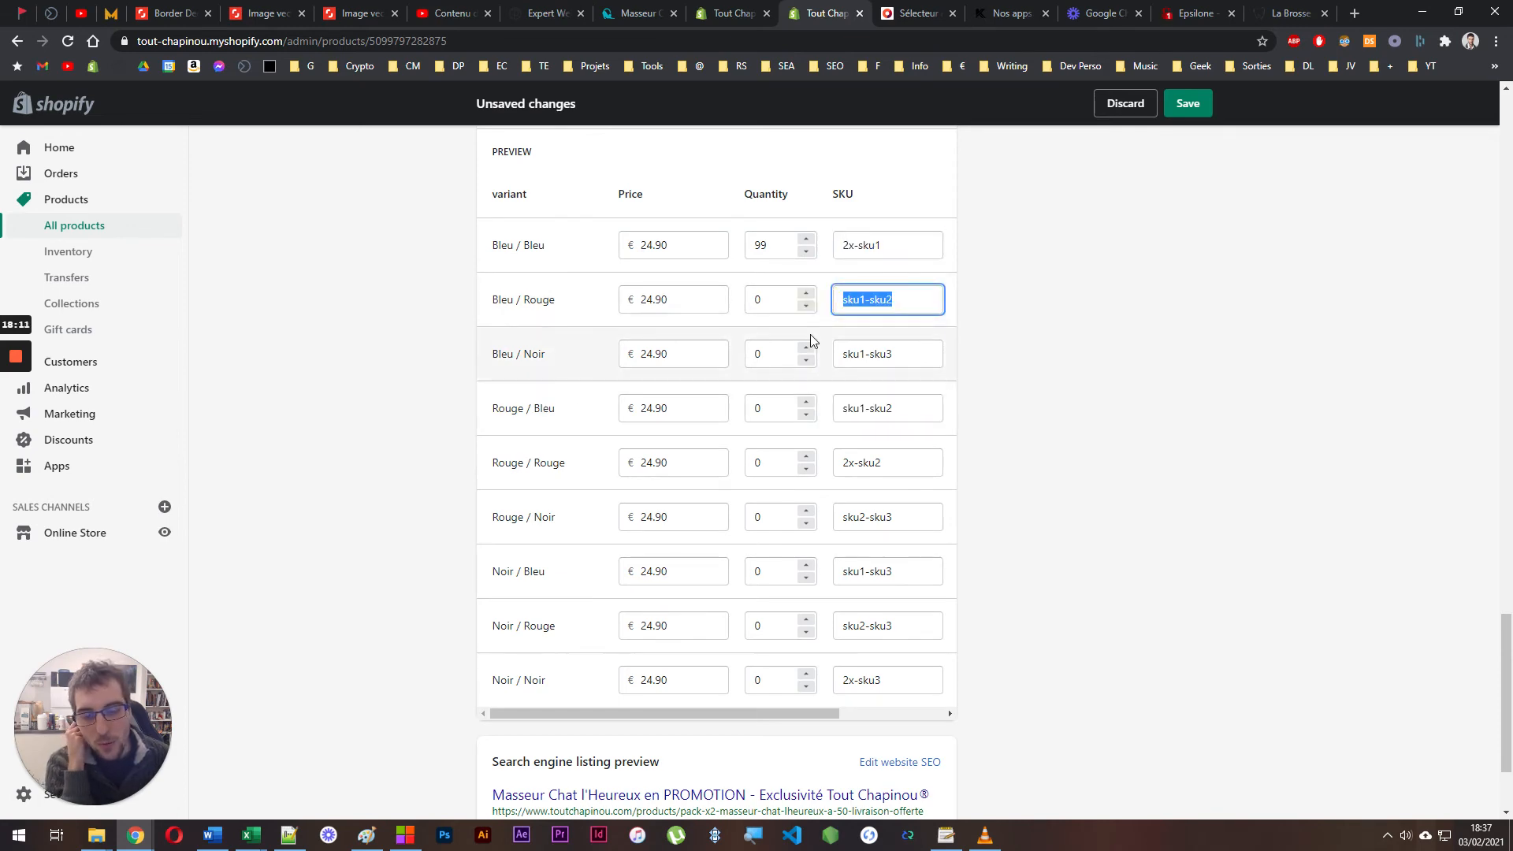
pyautogui.scroll(5, 1080, 524)
pyautogui.scroll(18, 1080, 524)
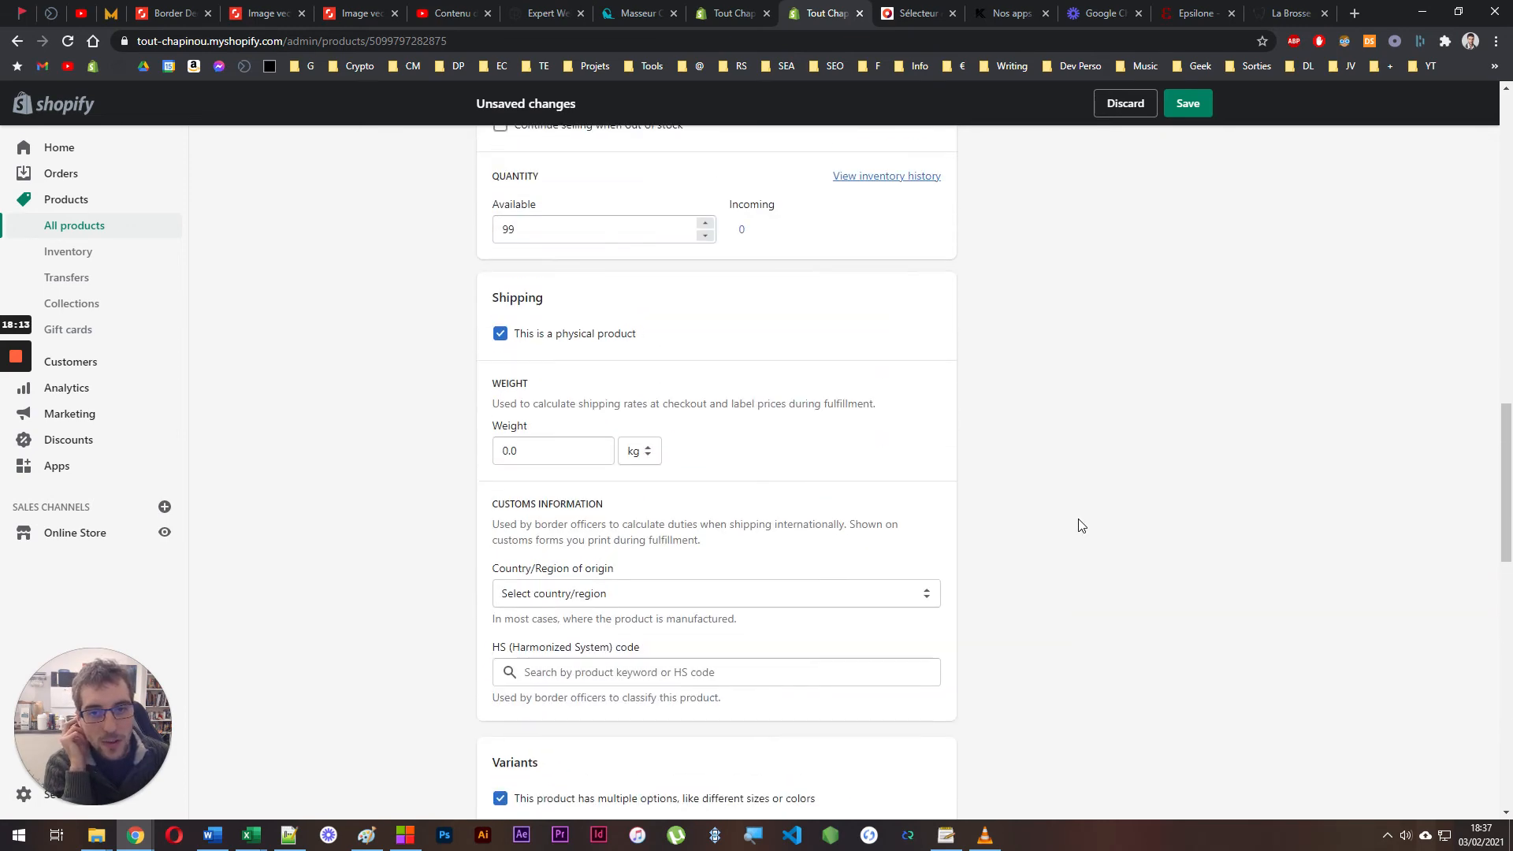
pyautogui.scroll(3, 391, 323)
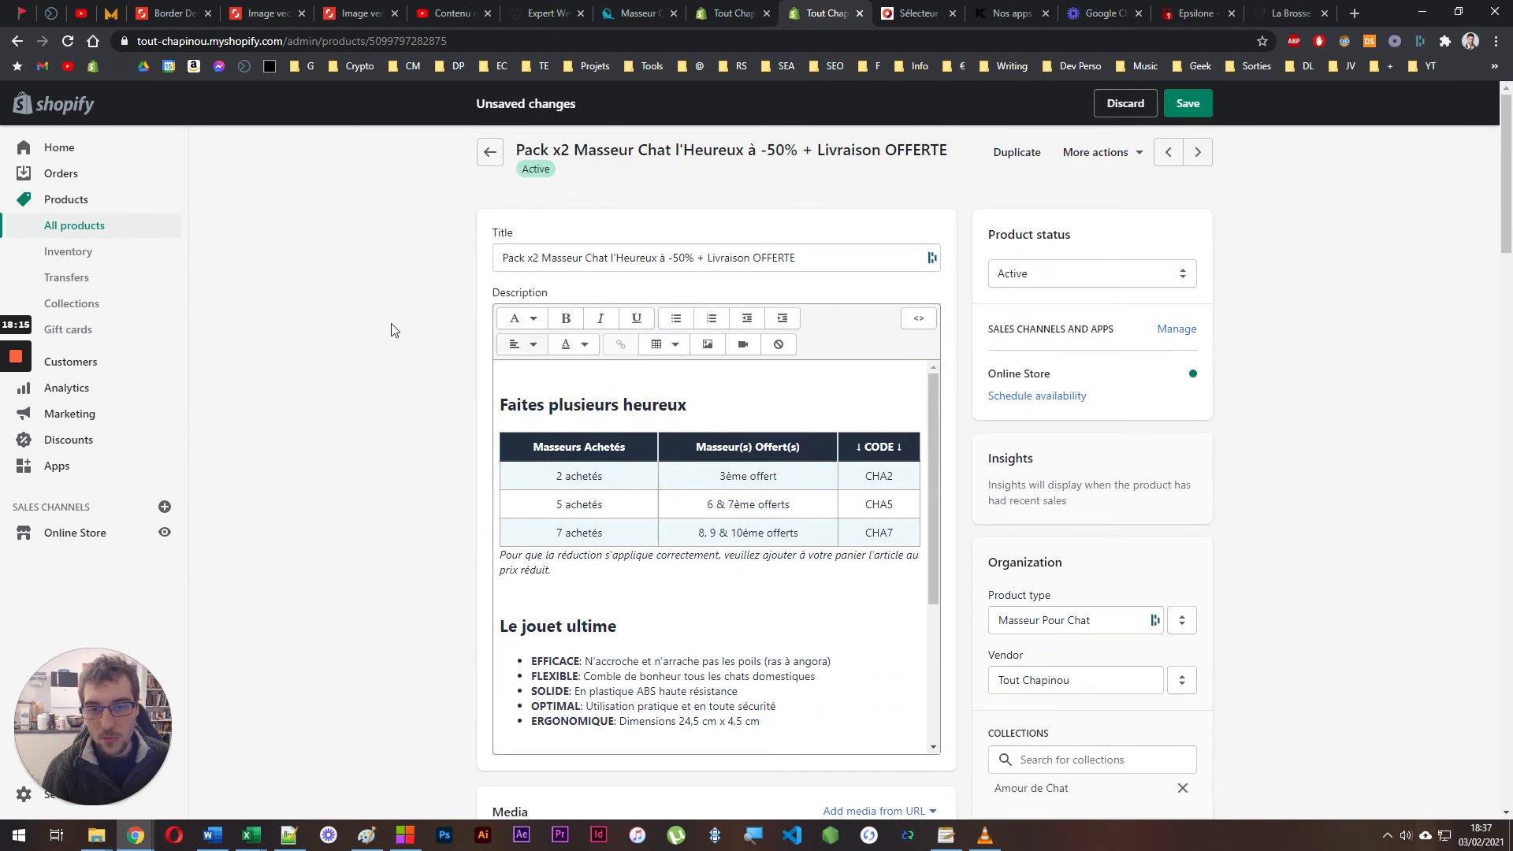
pyautogui.scroll(-20, 440, 295)
pyautogui.scroll(2, 834, 395)
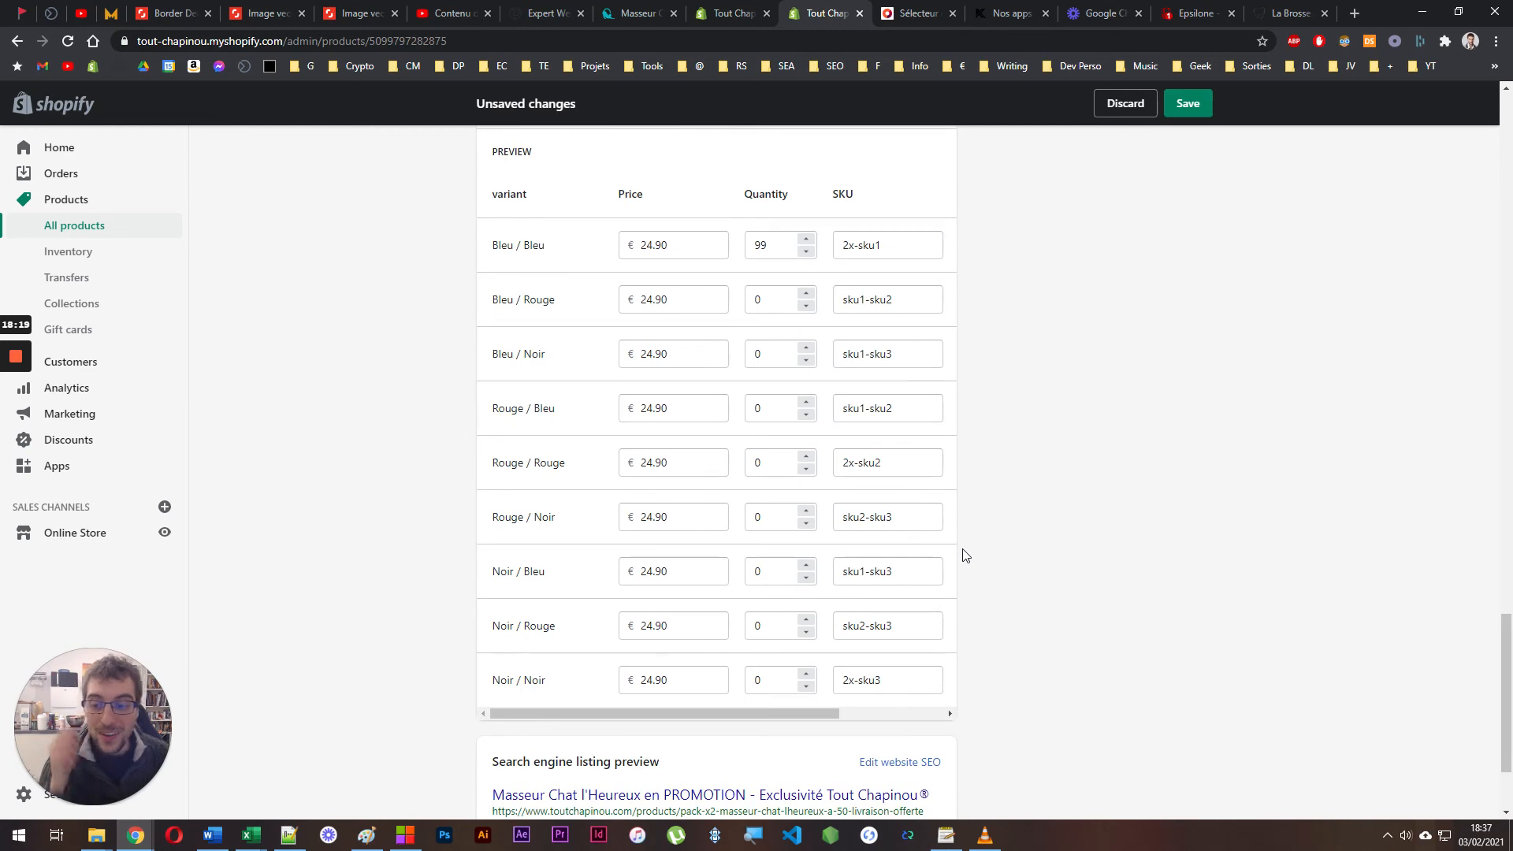
# Open the store's installed apps list in a new tab and take a brief look at DSers
pyautogui.rightClick(59, 481)
pyautogui.click(107, 485)
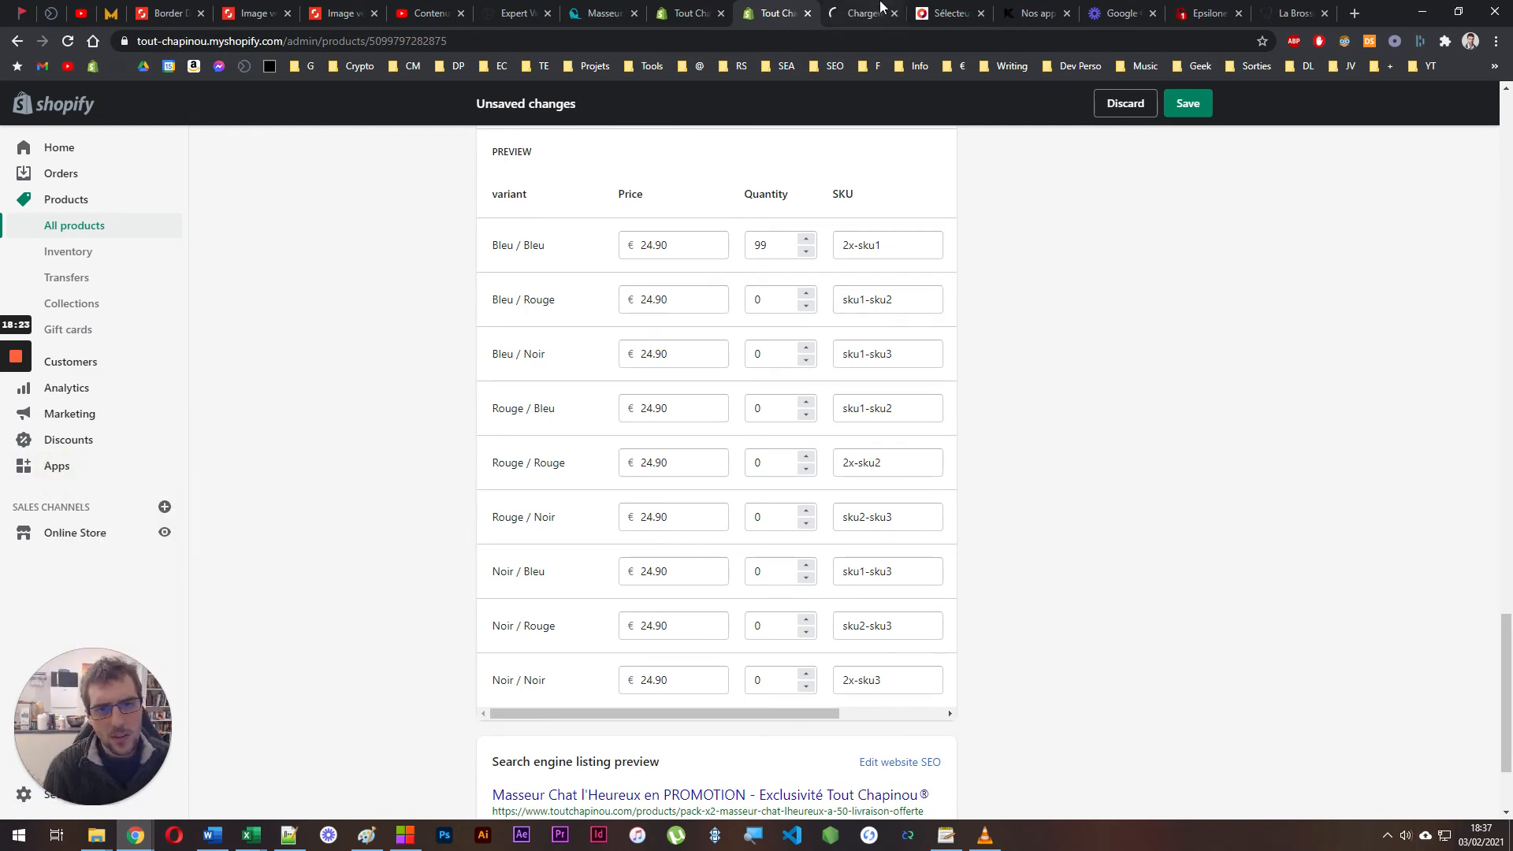
pyautogui.click(857, 22)
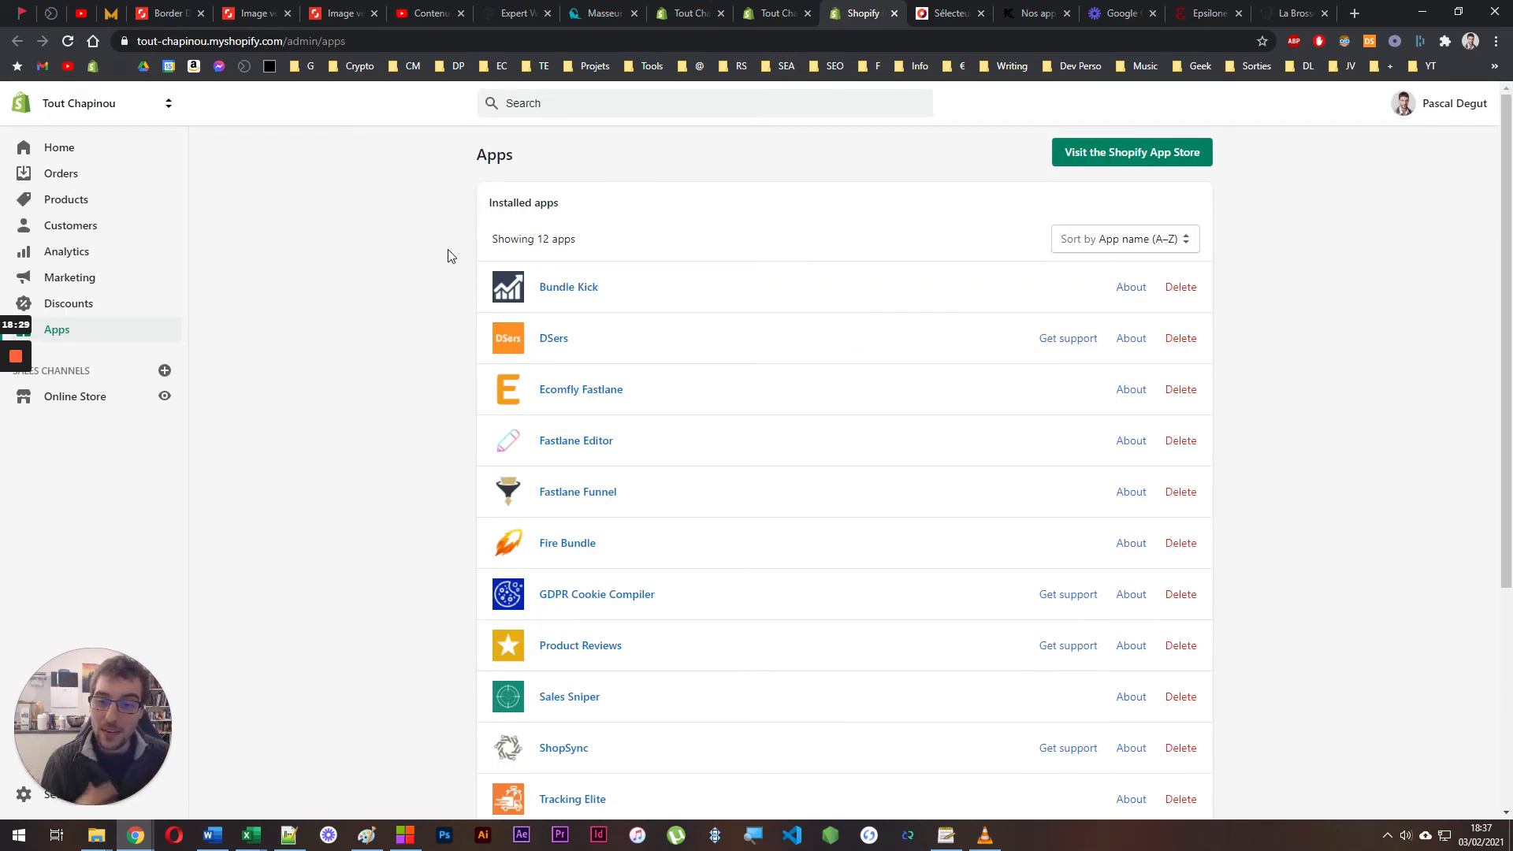
pyautogui.click(799, 10)
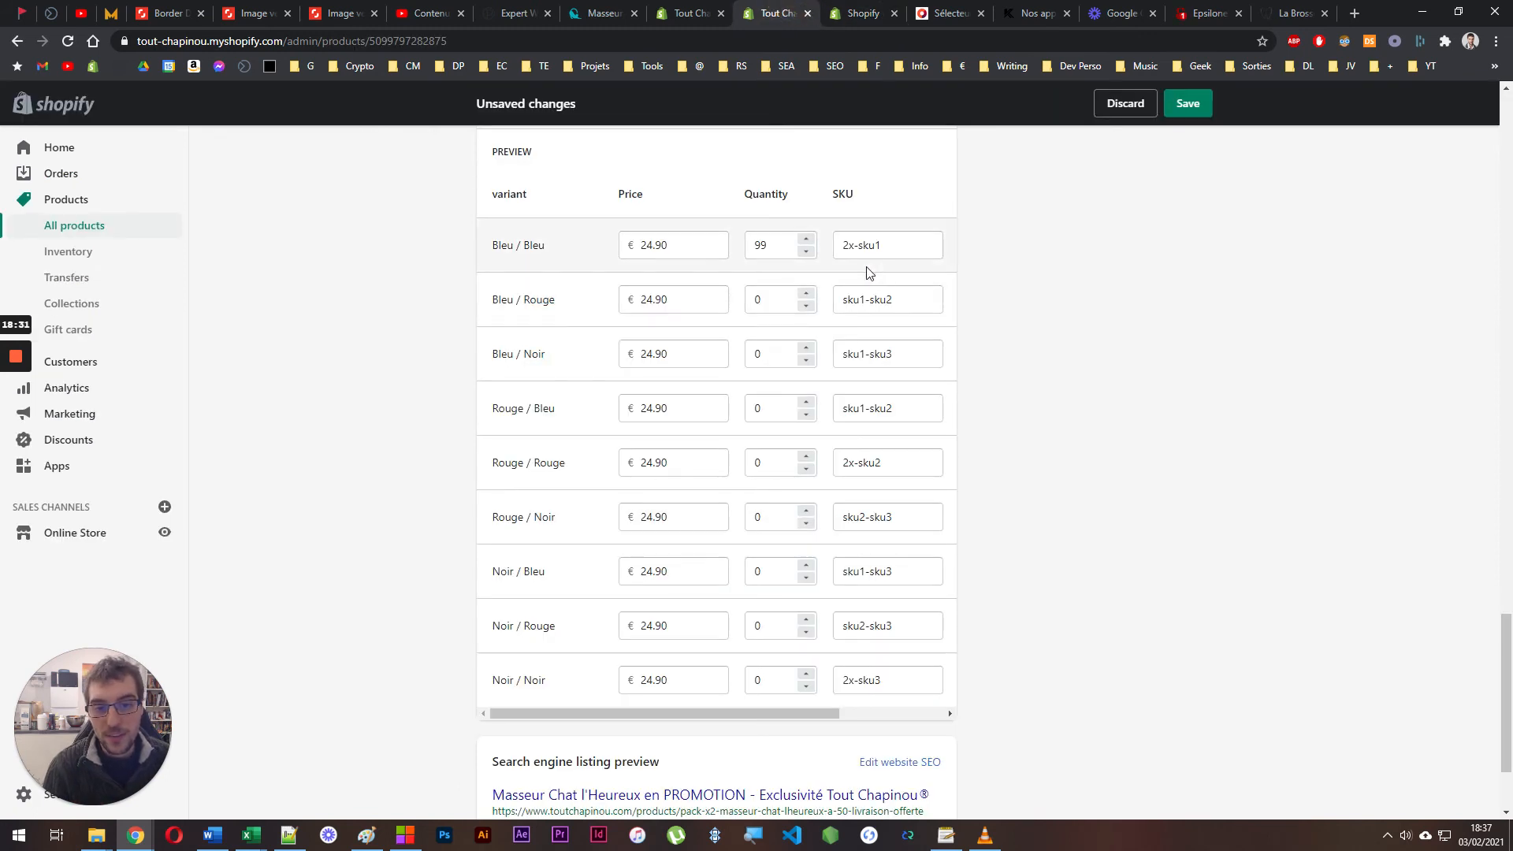
pyautogui.click(862, 12)
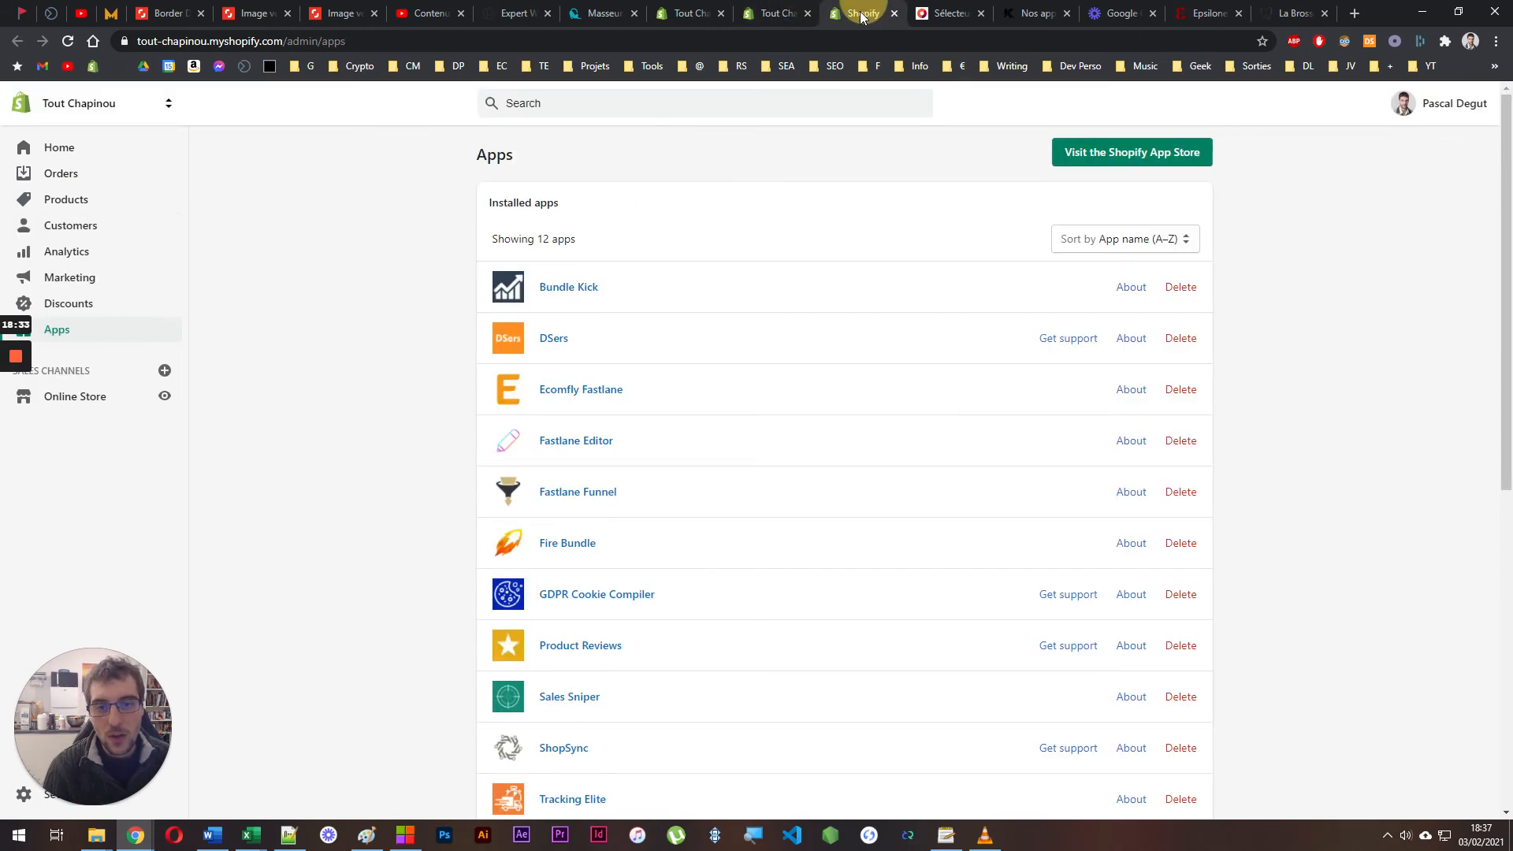
pyautogui.click(554, 338)
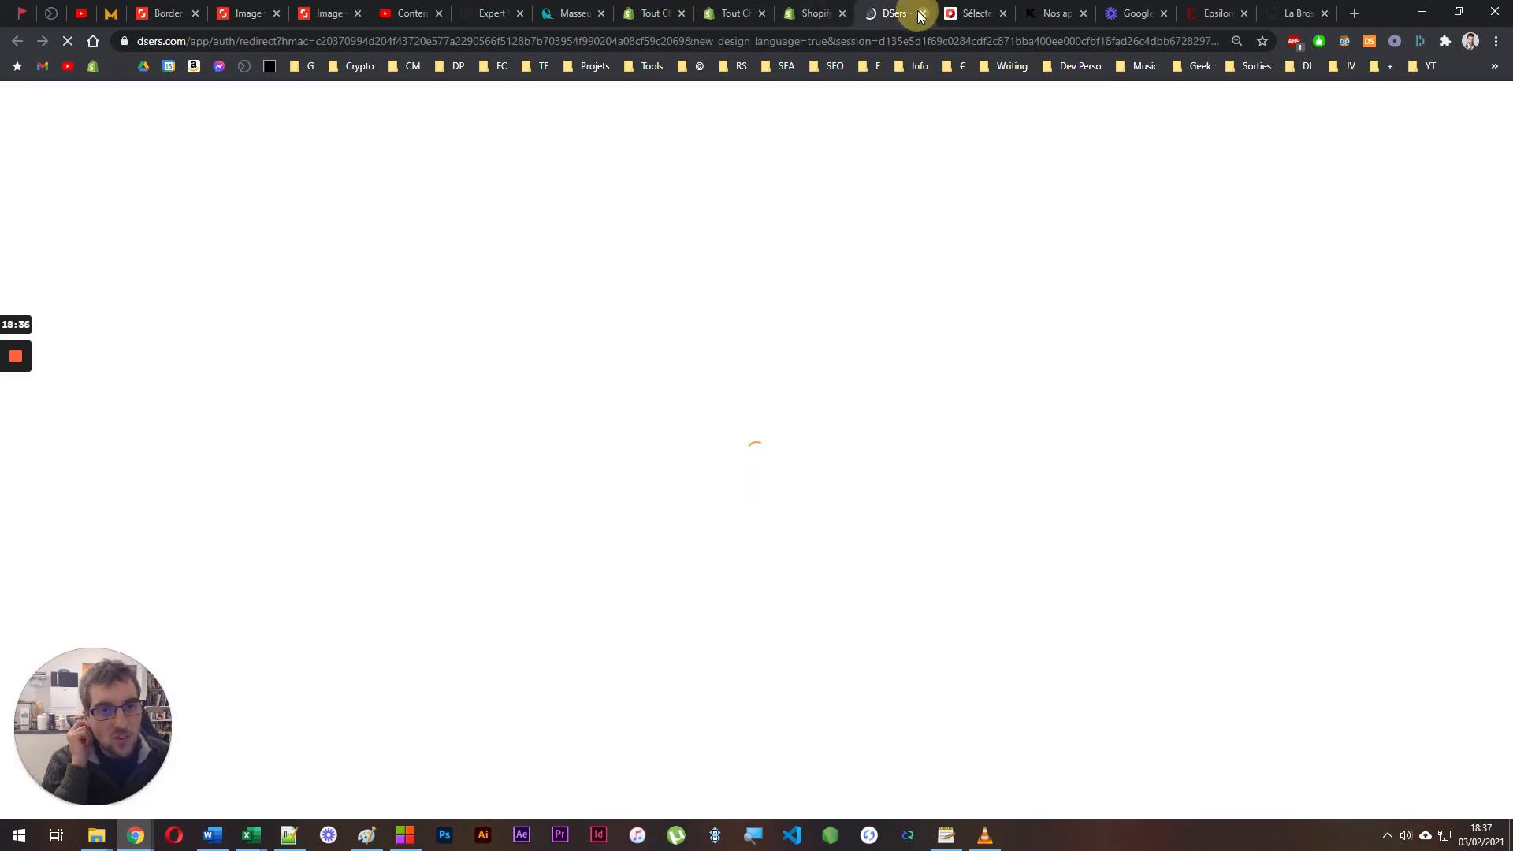
pyautogui.click(922, 14)
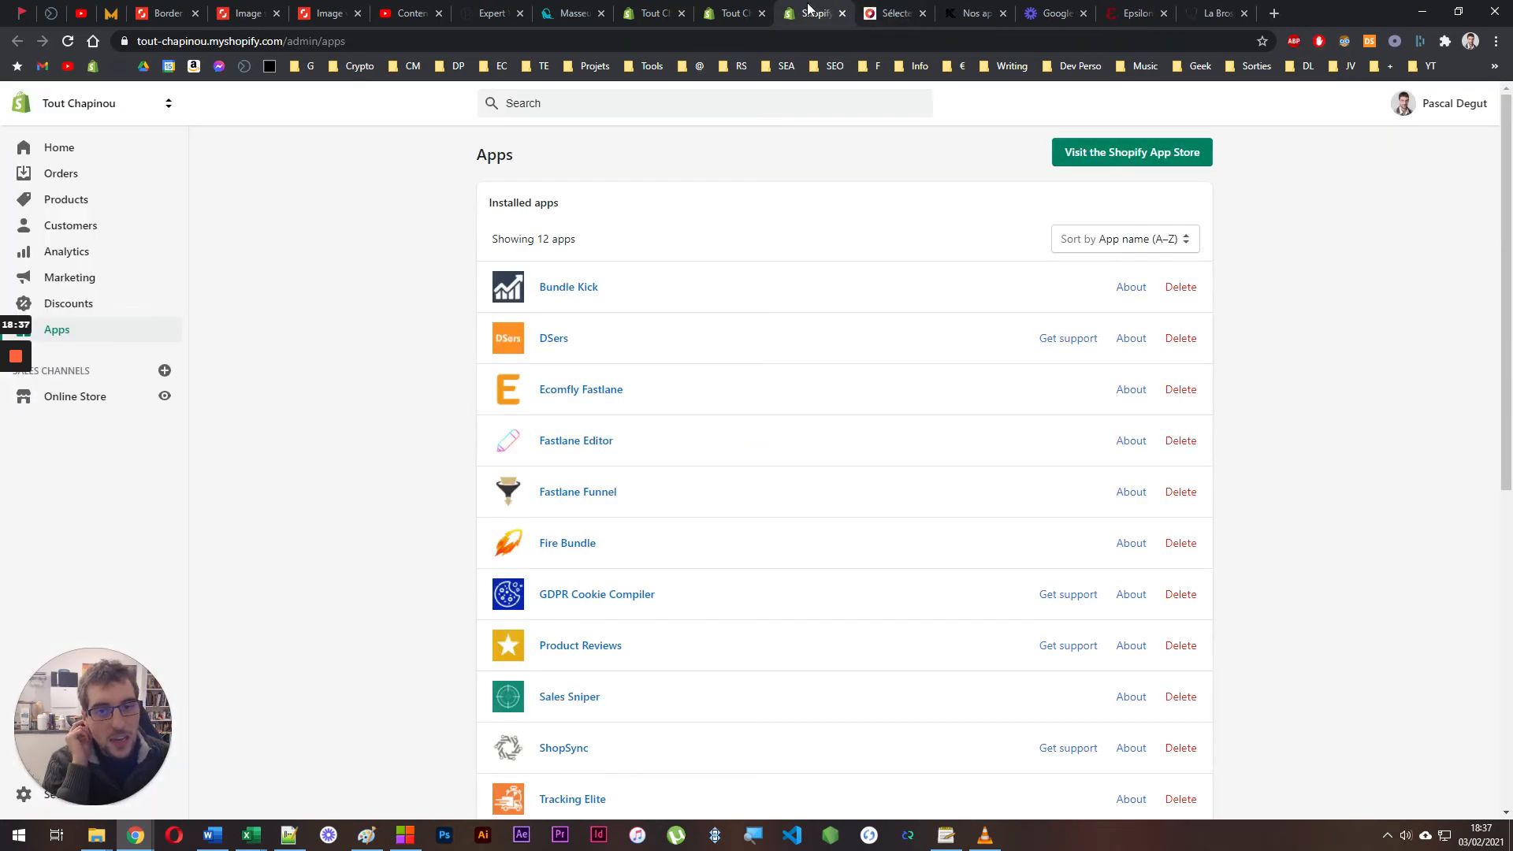
# Look over the Pack x2 product page and the single Masseur Chat l'Heureux product page in the store admin
pyautogui.click(756, 13)
pyautogui.scroll(10, 648, 327)
pyautogui.scroll(10, 697, 342)
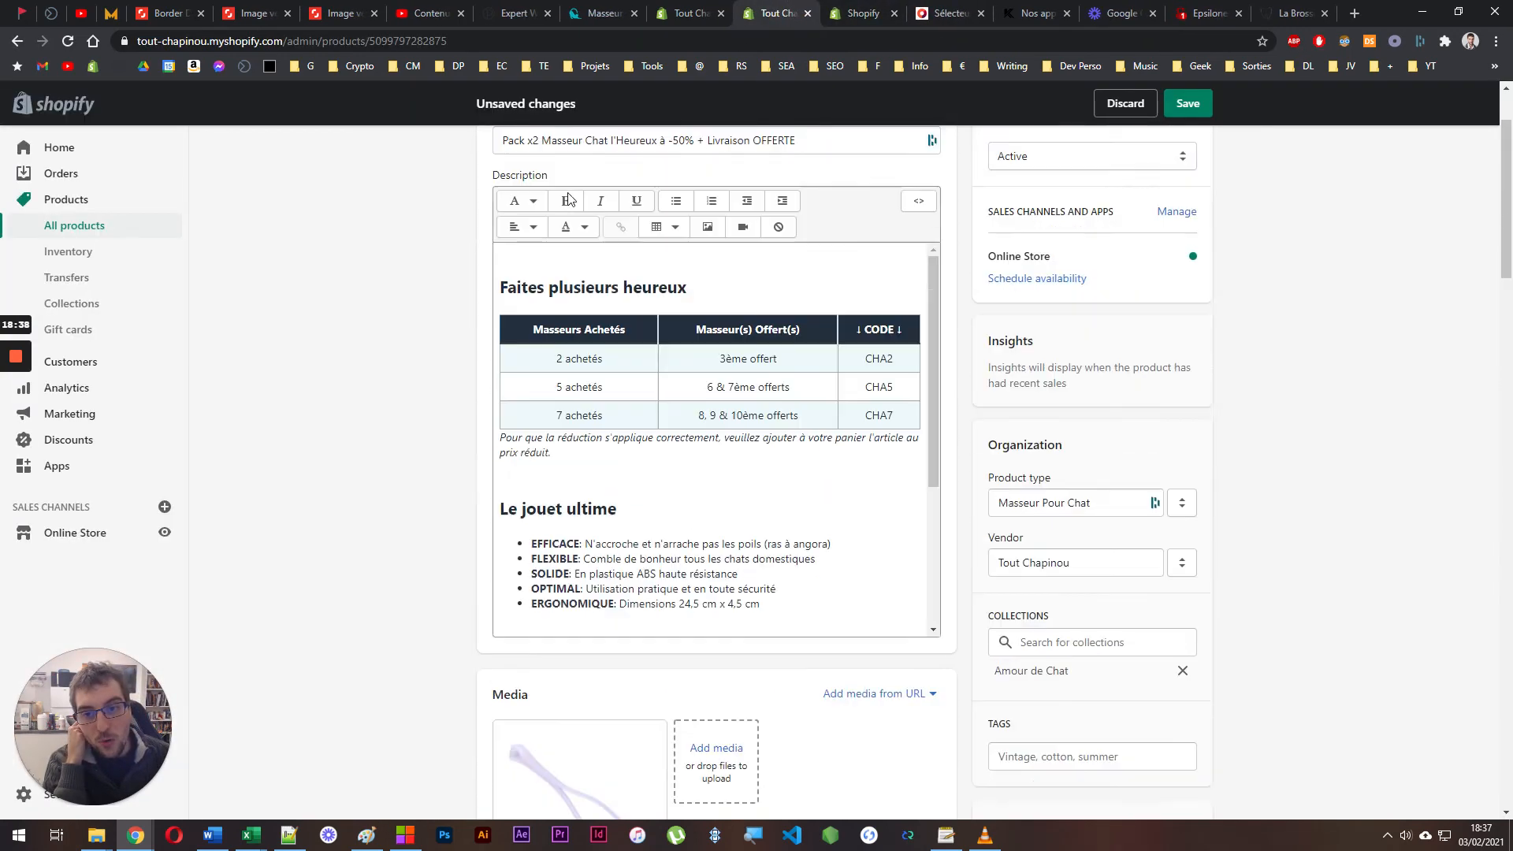
pyautogui.click(687, 10)
pyautogui.scroll(20, 293, 179)
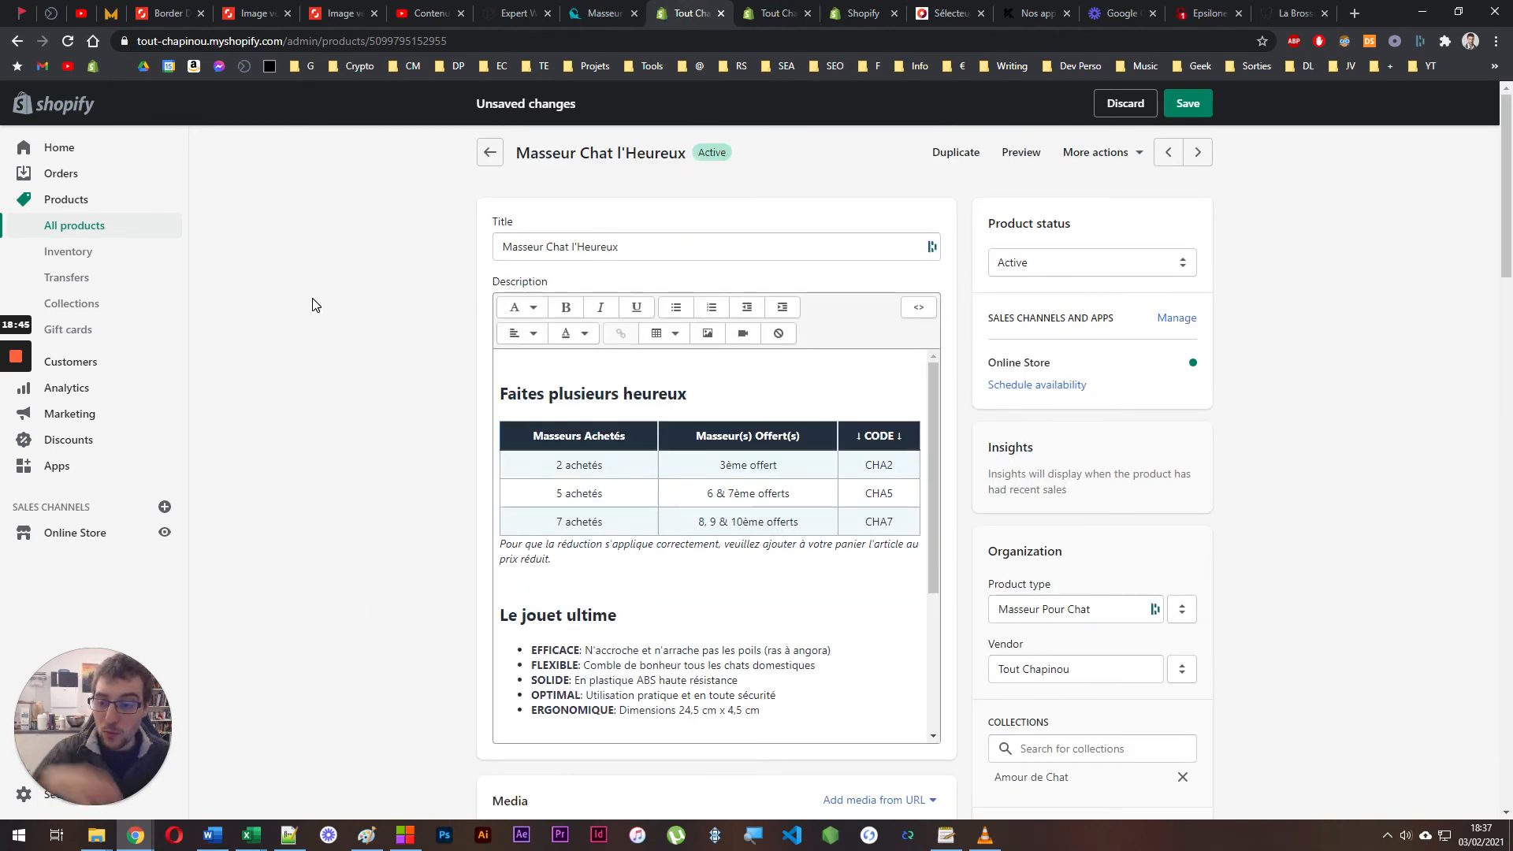
# On the Tout Chapinou storefront, select the single Masseur Chat l'Heureux offer and examine the product's title and price area
pyautogui.click(622, 6)
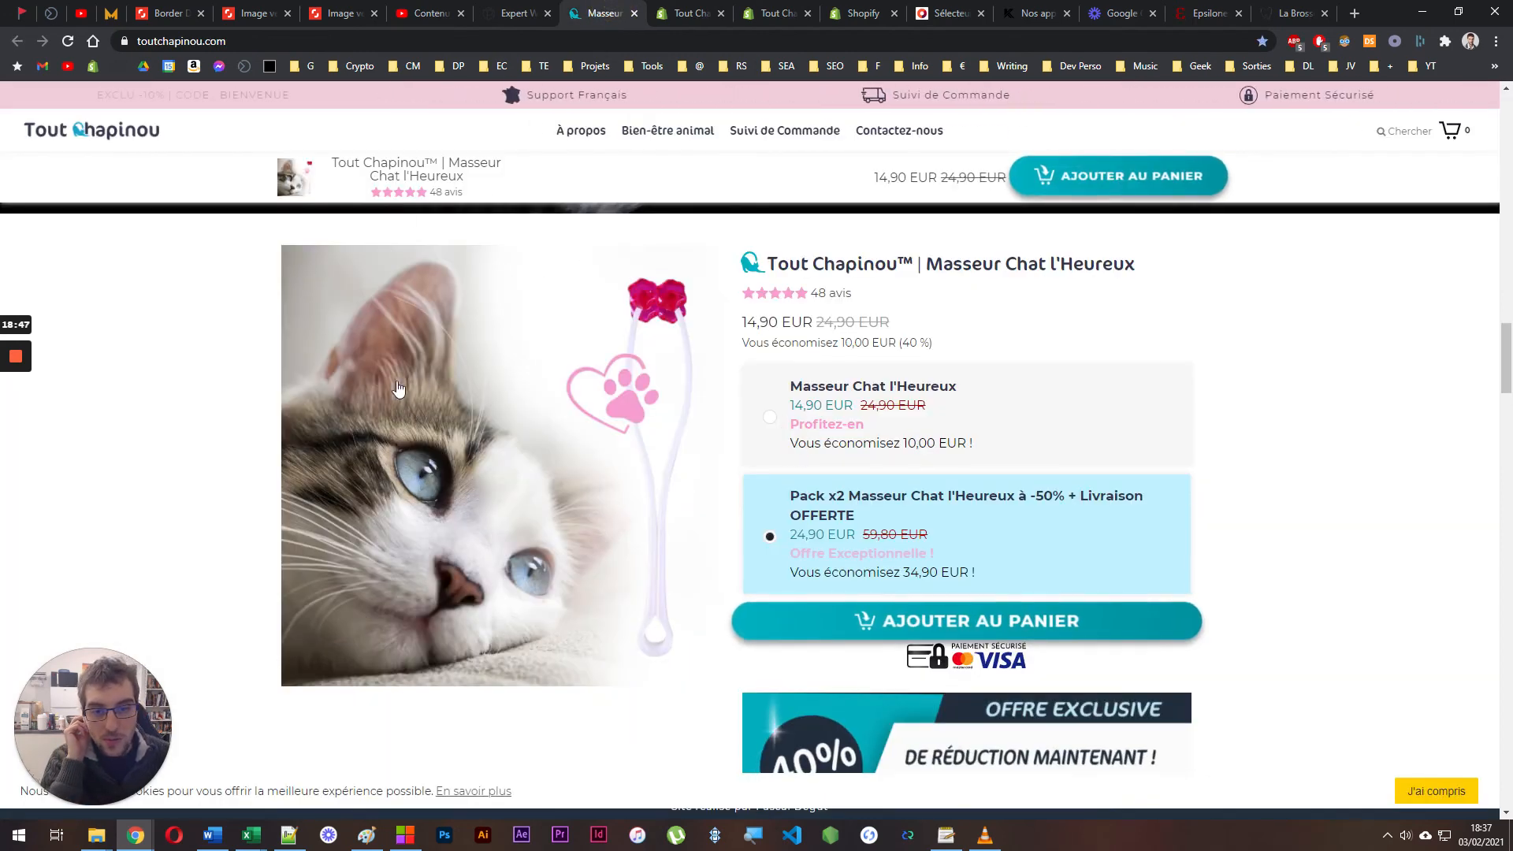
pyautogui.click(508, 244)
pyautogui.click(307, 257)
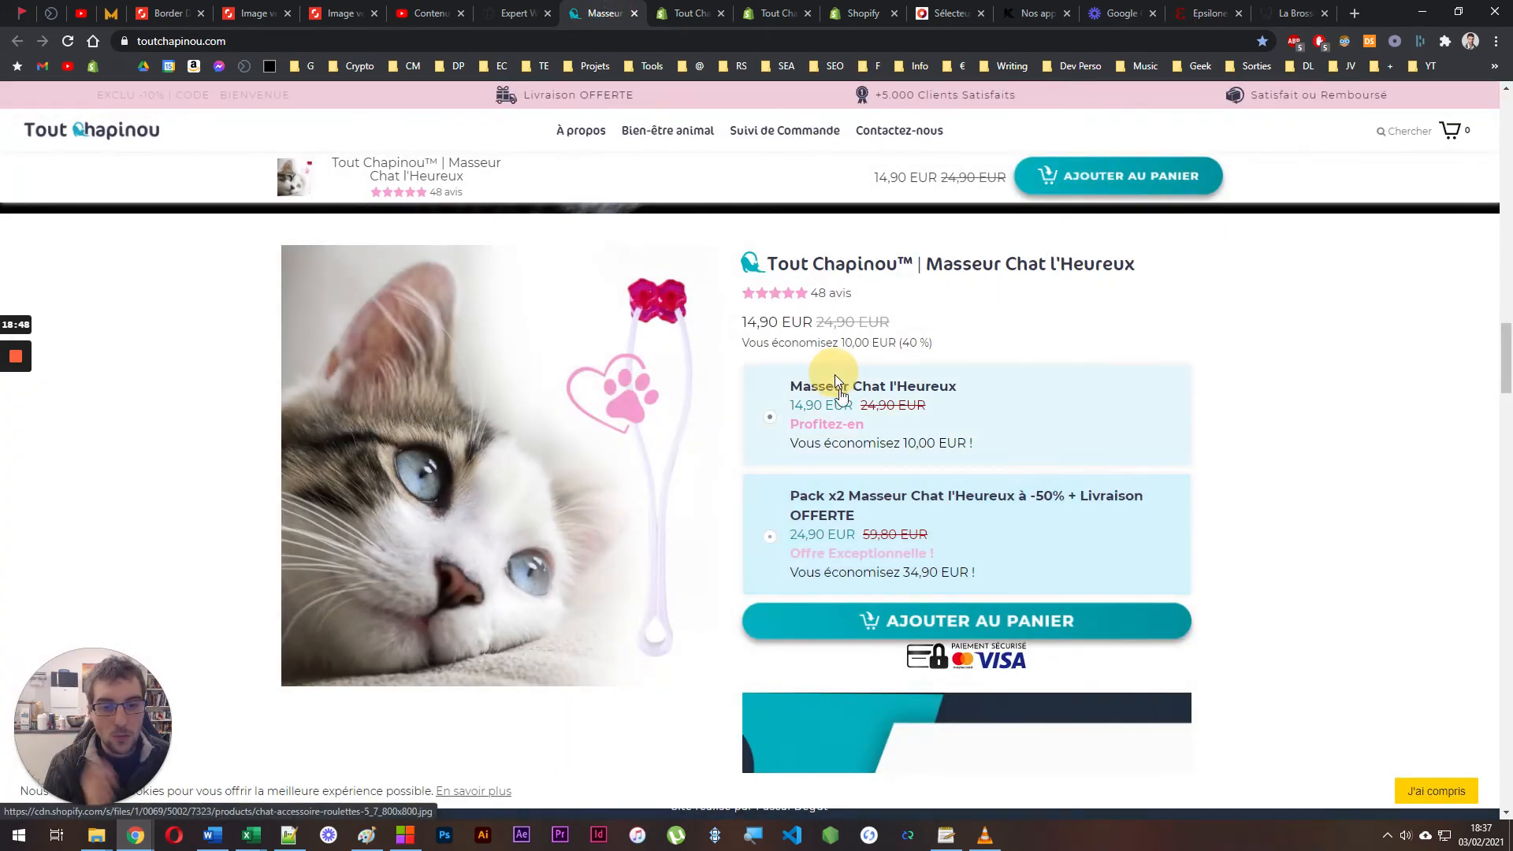
pyautogui.click(839, 420)
pyautogui.moveTo(822, 282); pyautogui.dragTo(1080, 277)
pyautogui.click(896, 363)
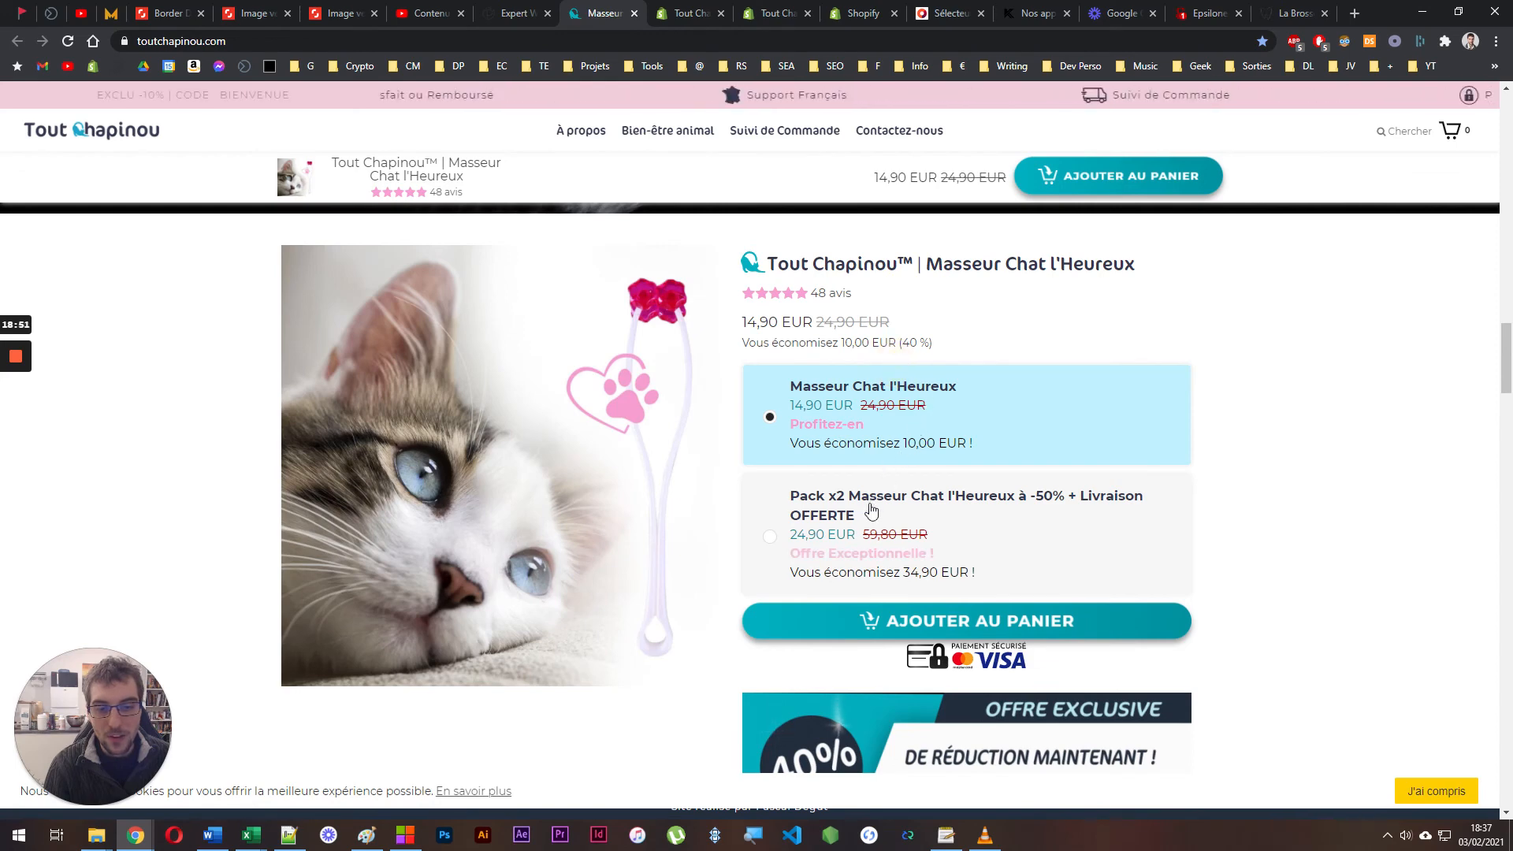
# Select the Pack x2 Masseur Chat l'Heureux offer, add it to the cart and proceed to checkout
pyautogui.click(825, 534)
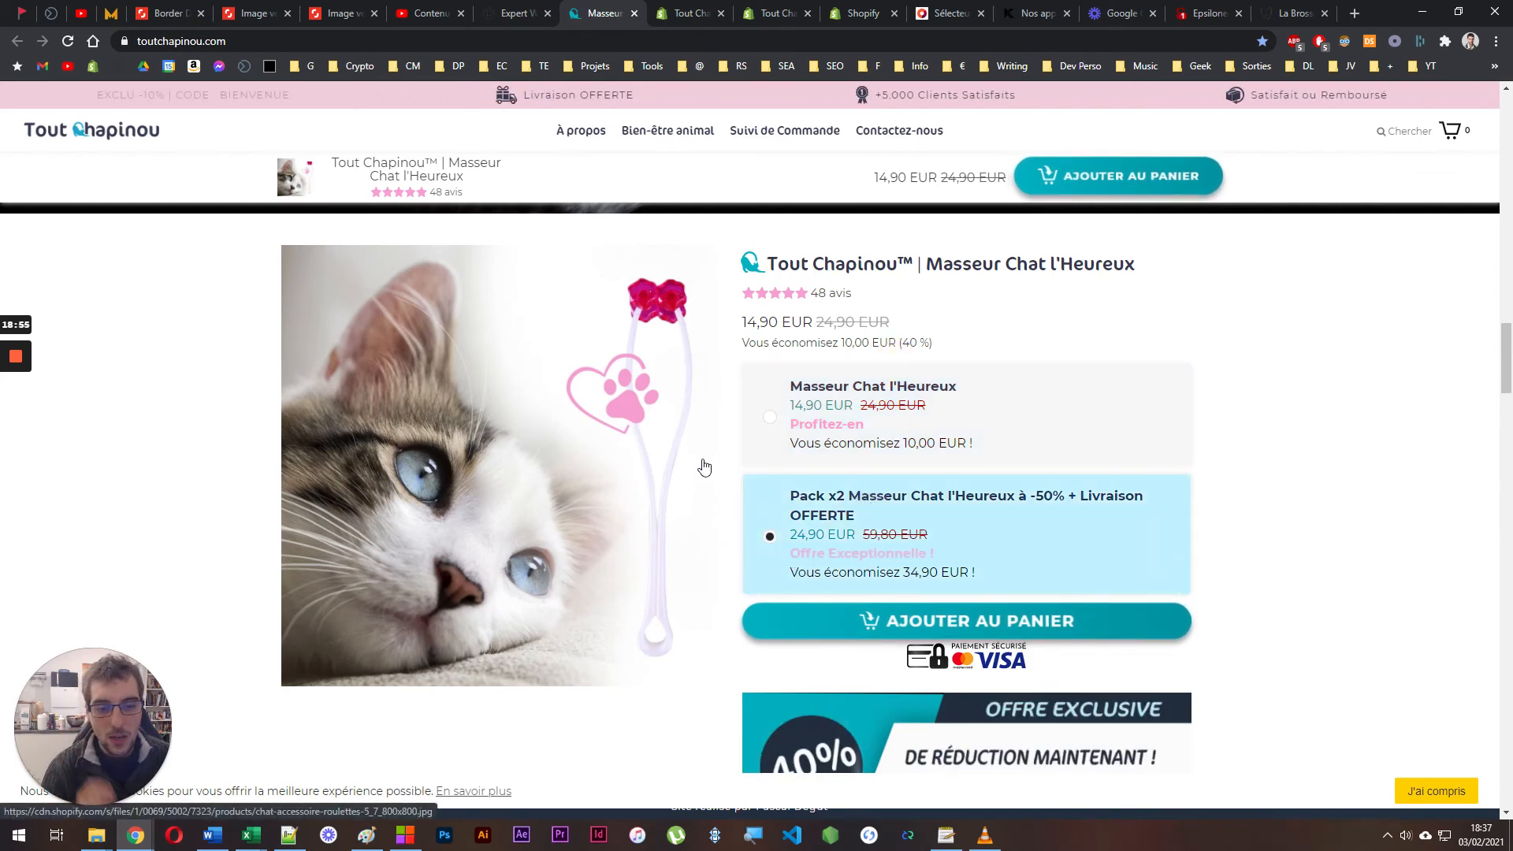
pyautogui.scroll(-5, 704, 466)
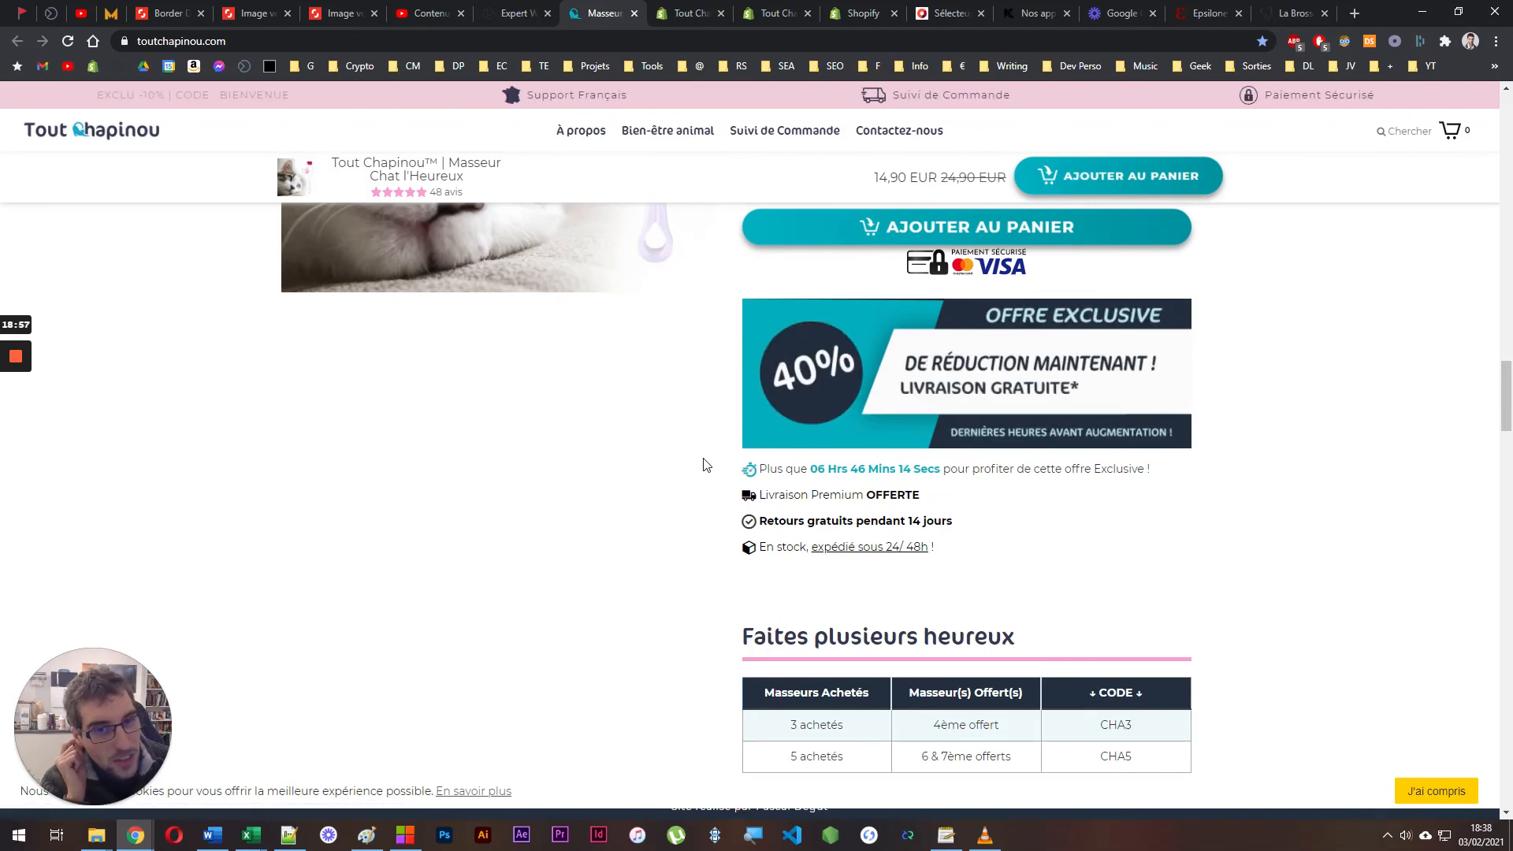
pyautogui.scroll(3, 703, 465)
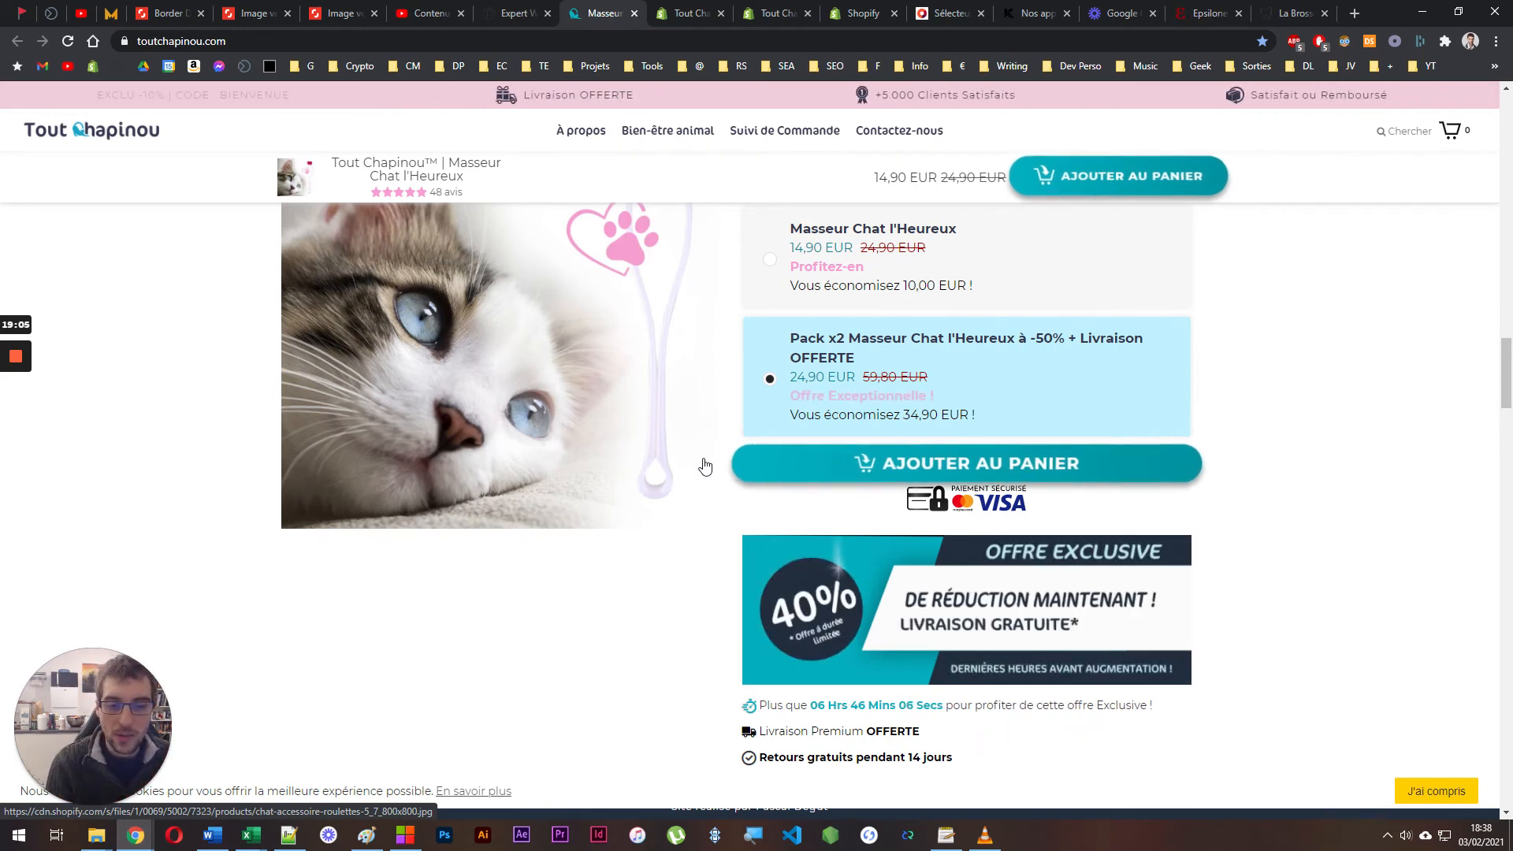
pyautogui.scroll(2, 709, 467)
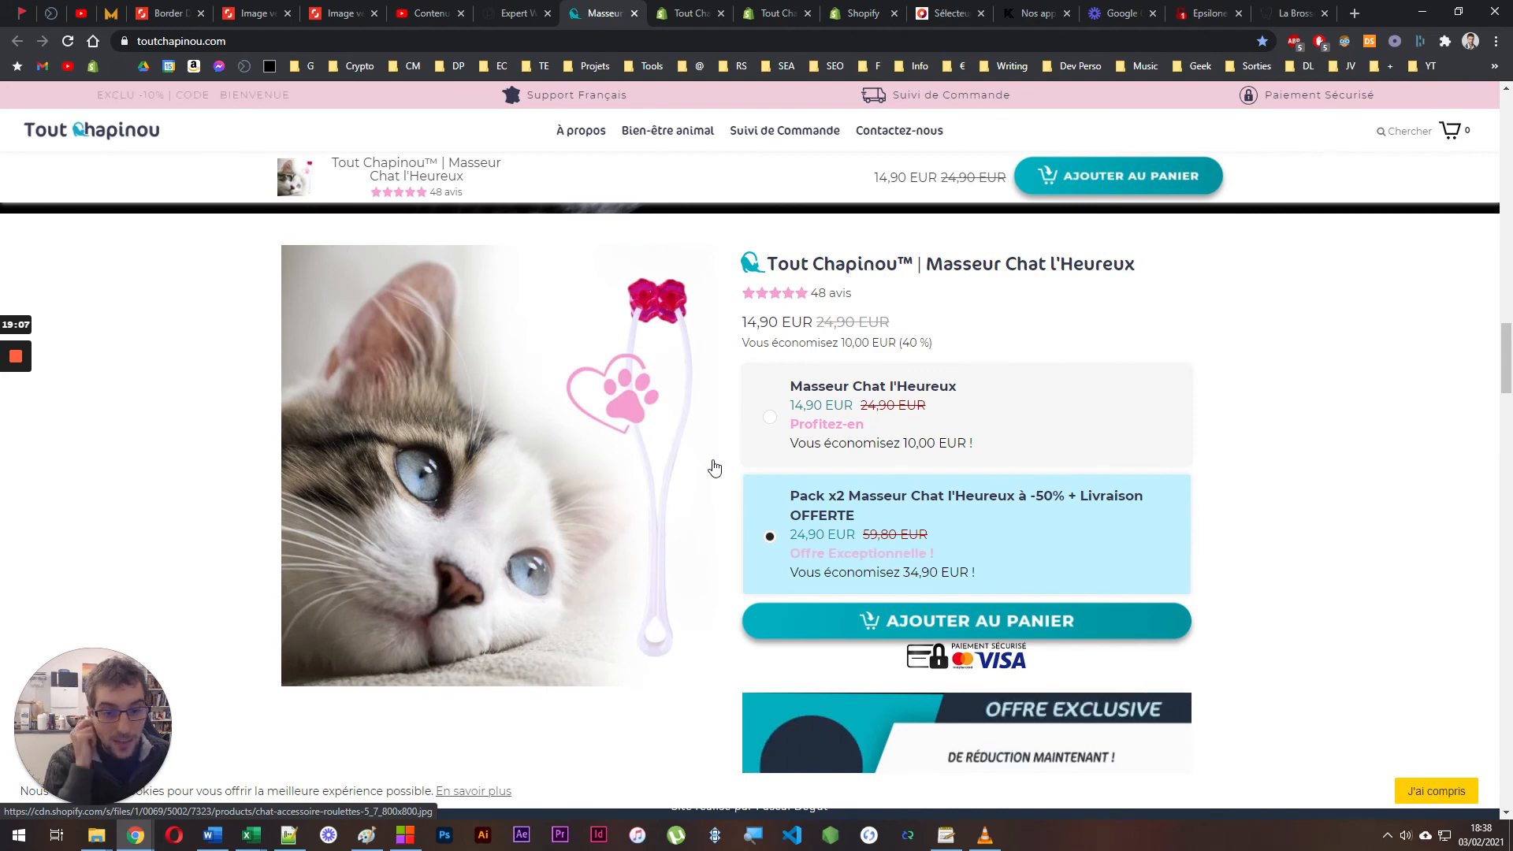
pyautogui.click(955, 635)
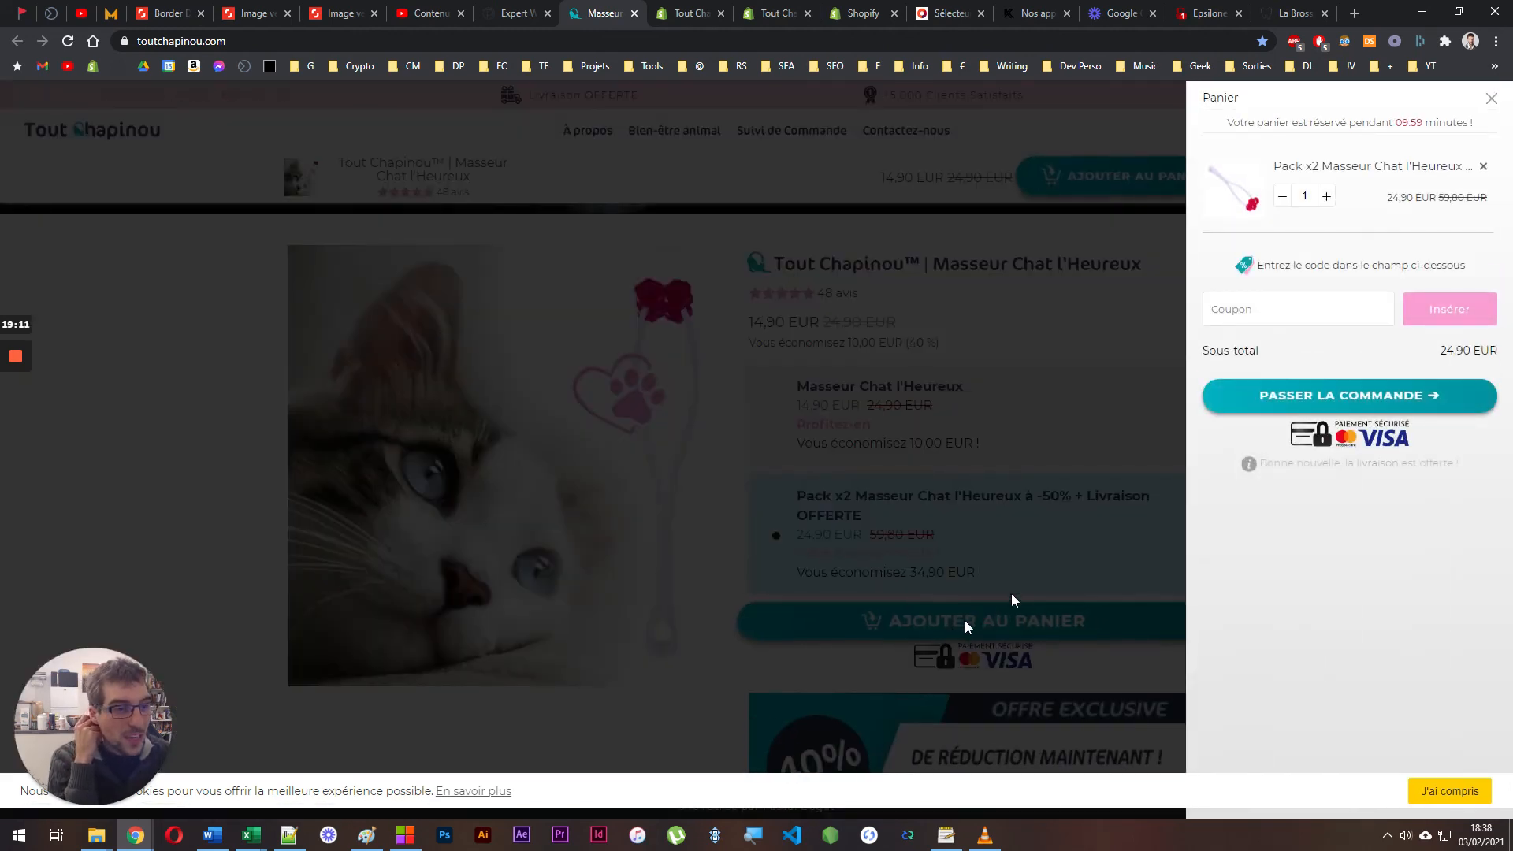
pyautogui.click(1361, 394)
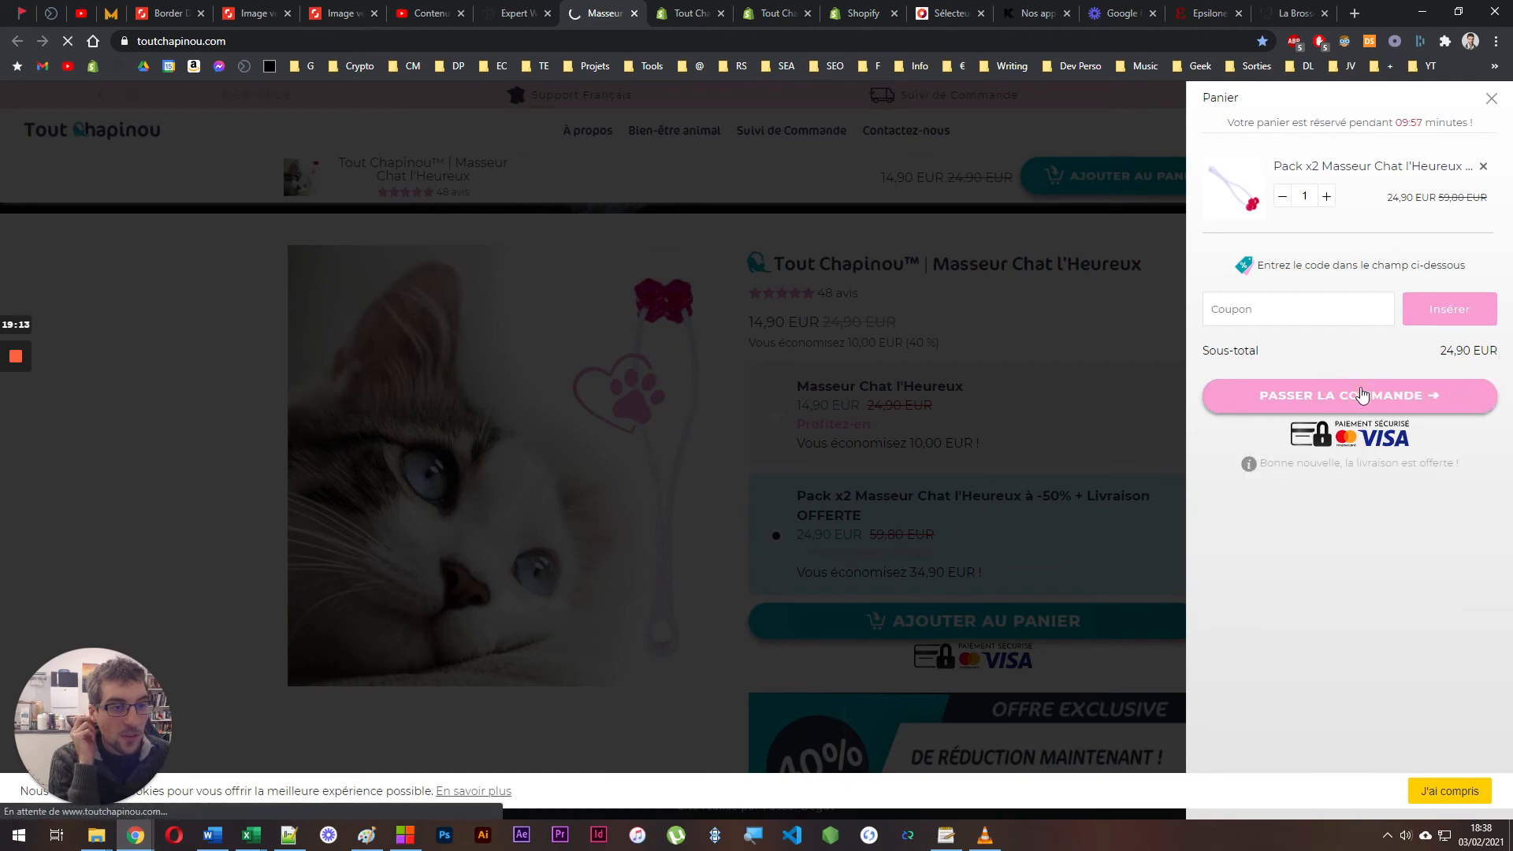
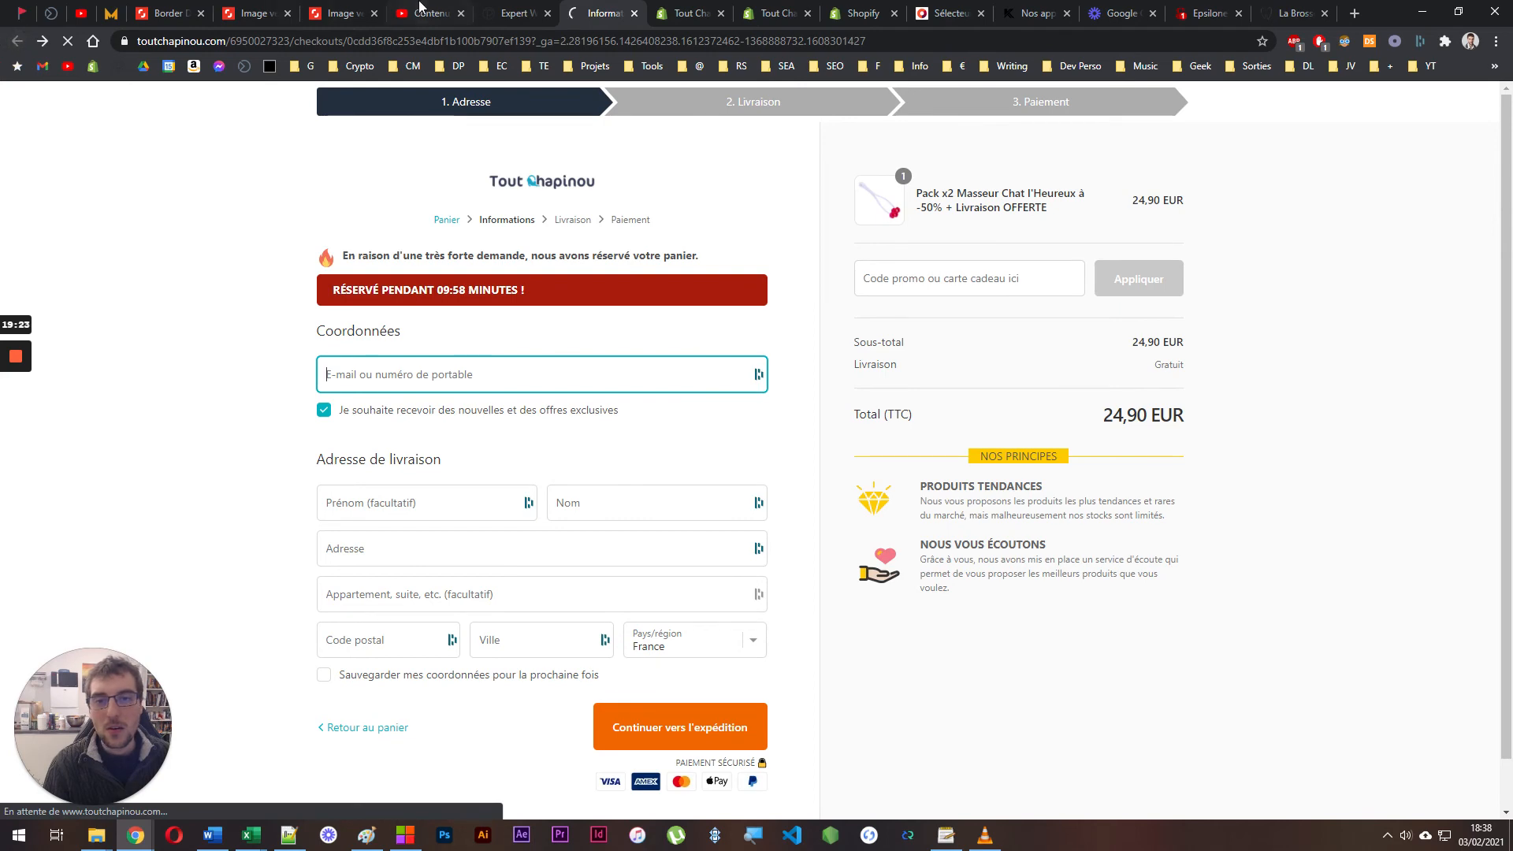
# Return from the checkout to the storefront product page and review its quantity offers alongside the admin product pages
pyautogui.click(544, 8)
pyautogui.click(593, 13)
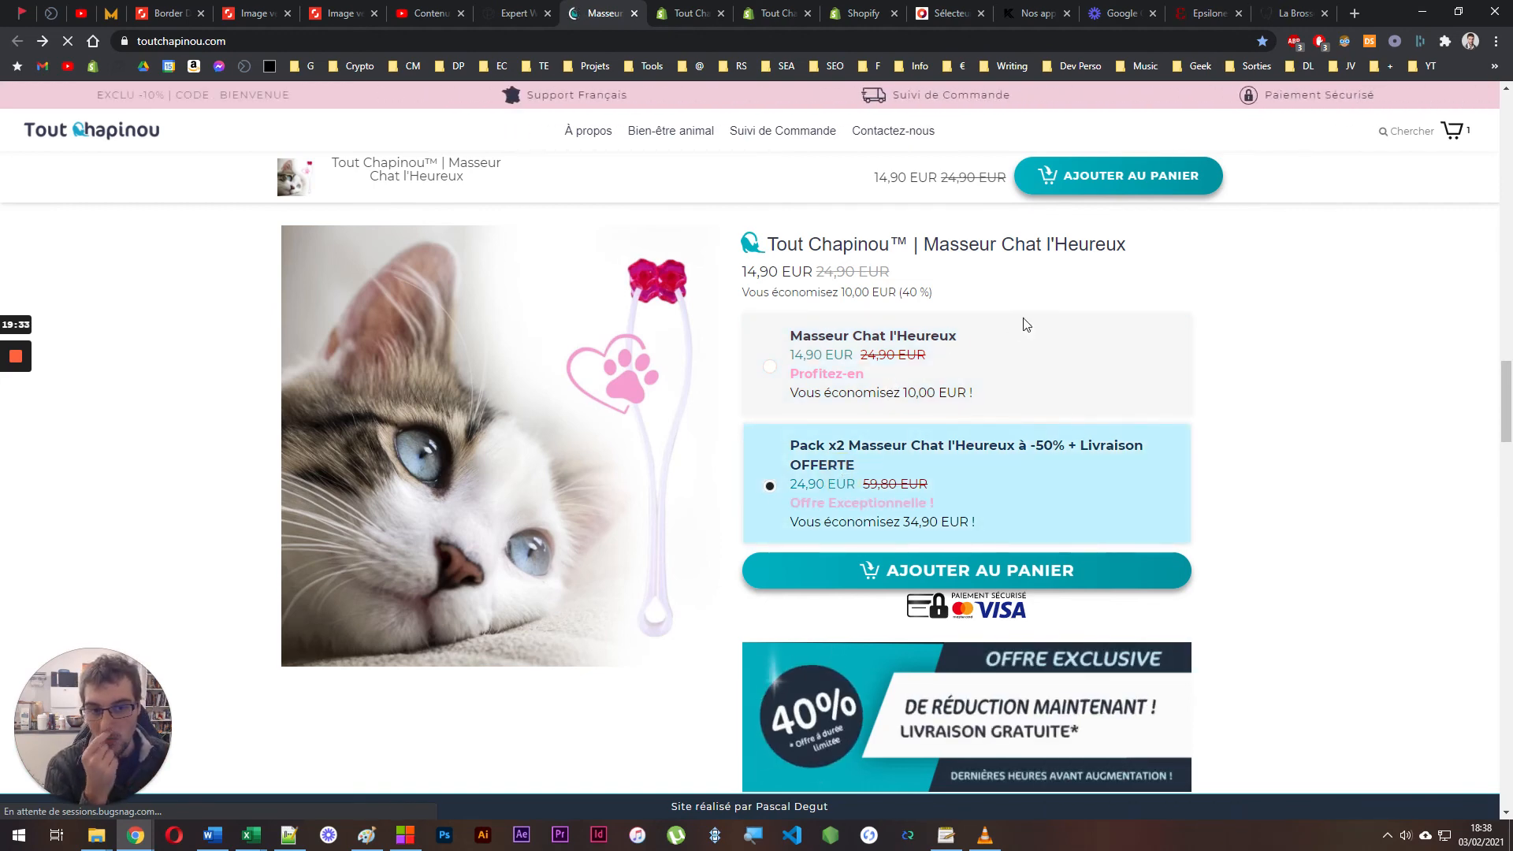
pyautogui.scroll(-5, 1137, 388)
pyautogui.scroll(7, 1137, 386)
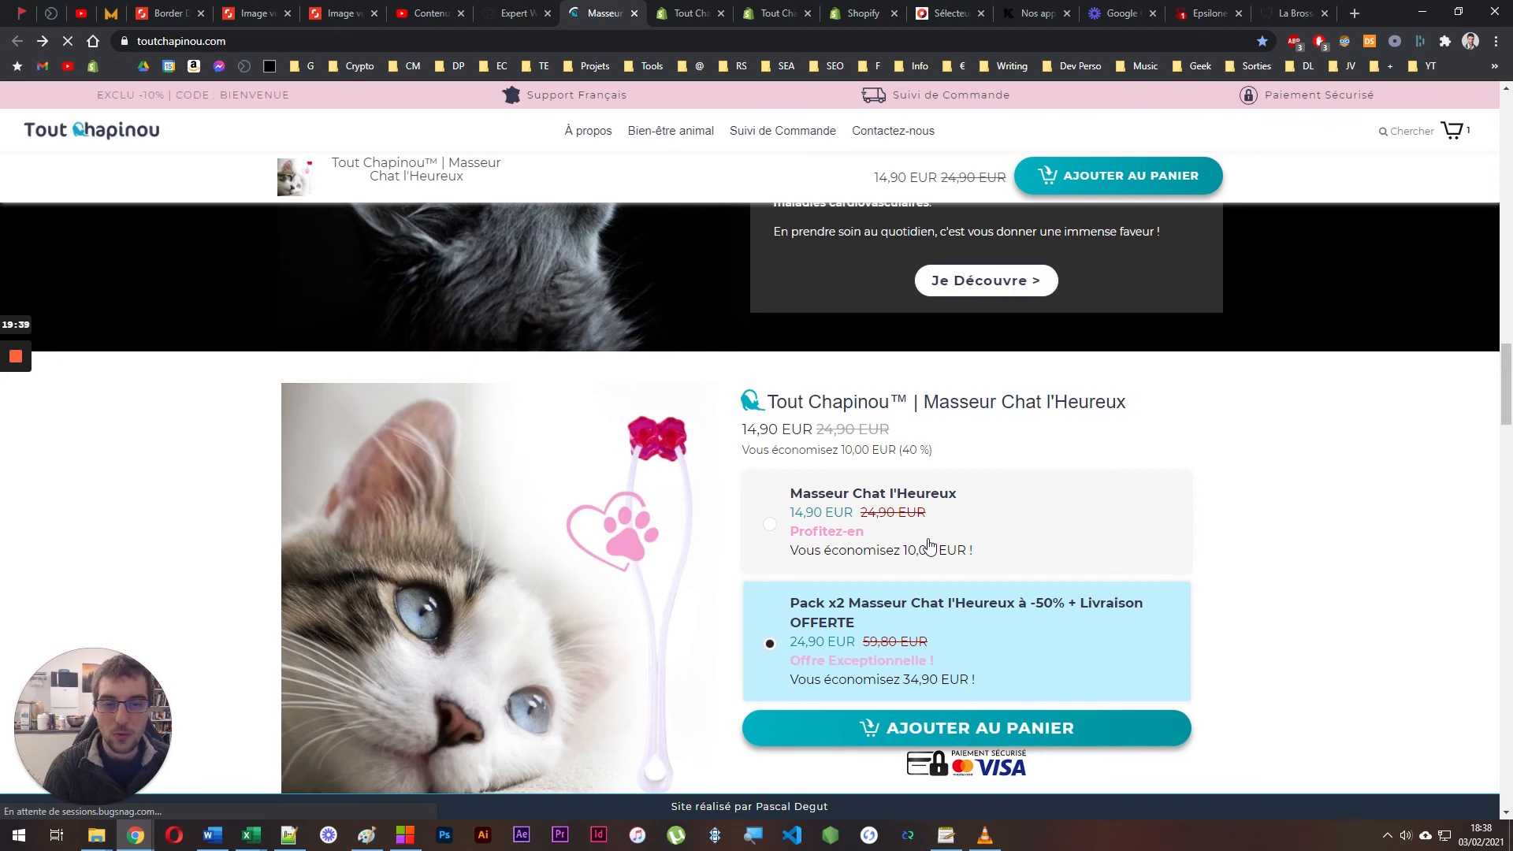
pyautogui.click(683, 10)
pyautogui.click(770, 9)
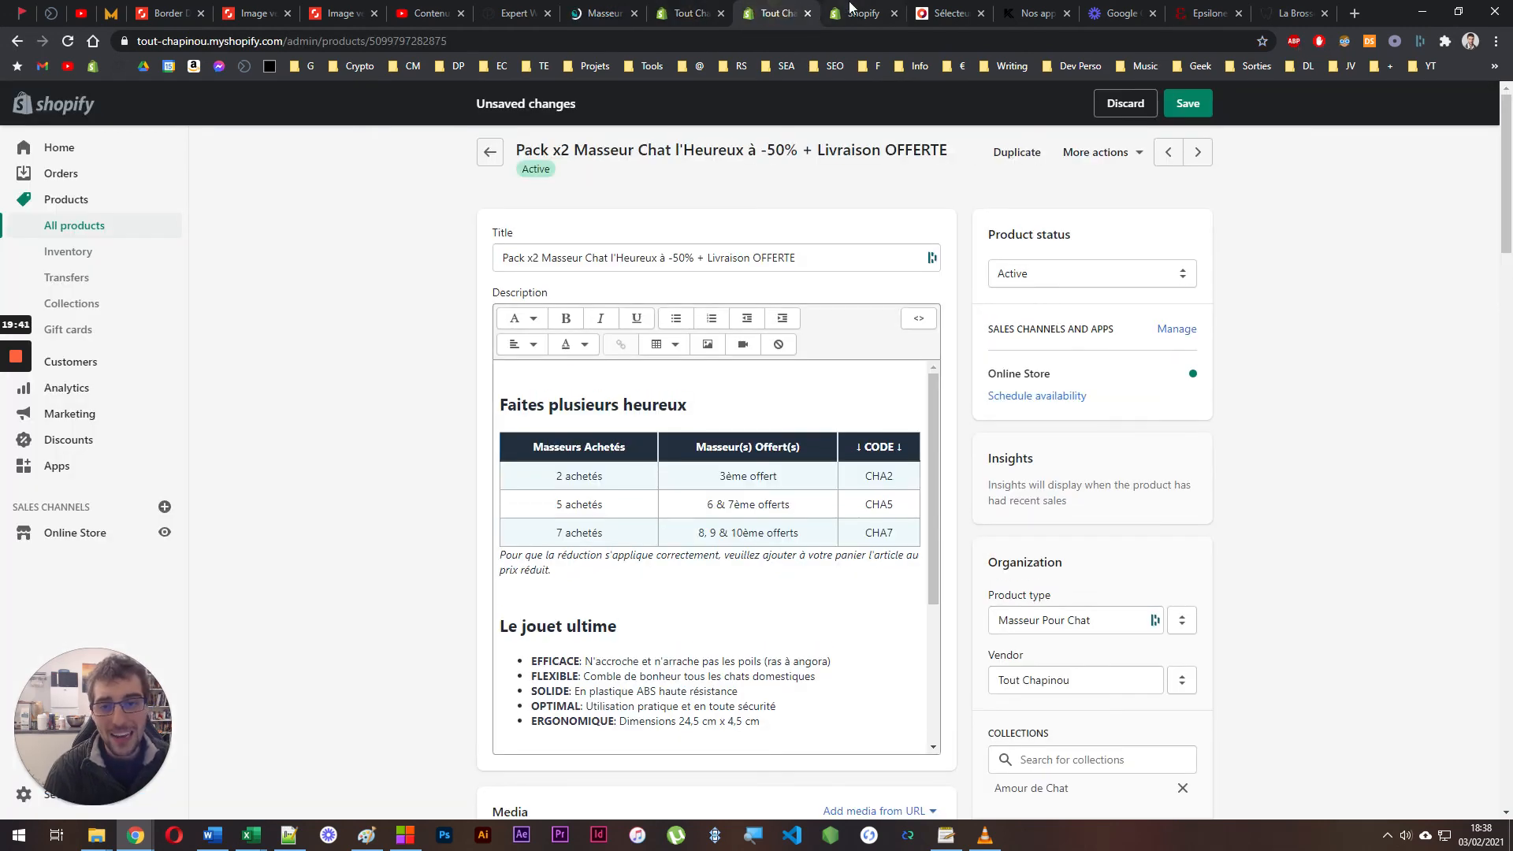
pyautogui.click(857, 9)
pyautogui.click(603, 12)
pyautogui.scroll(-2, 690, 361)
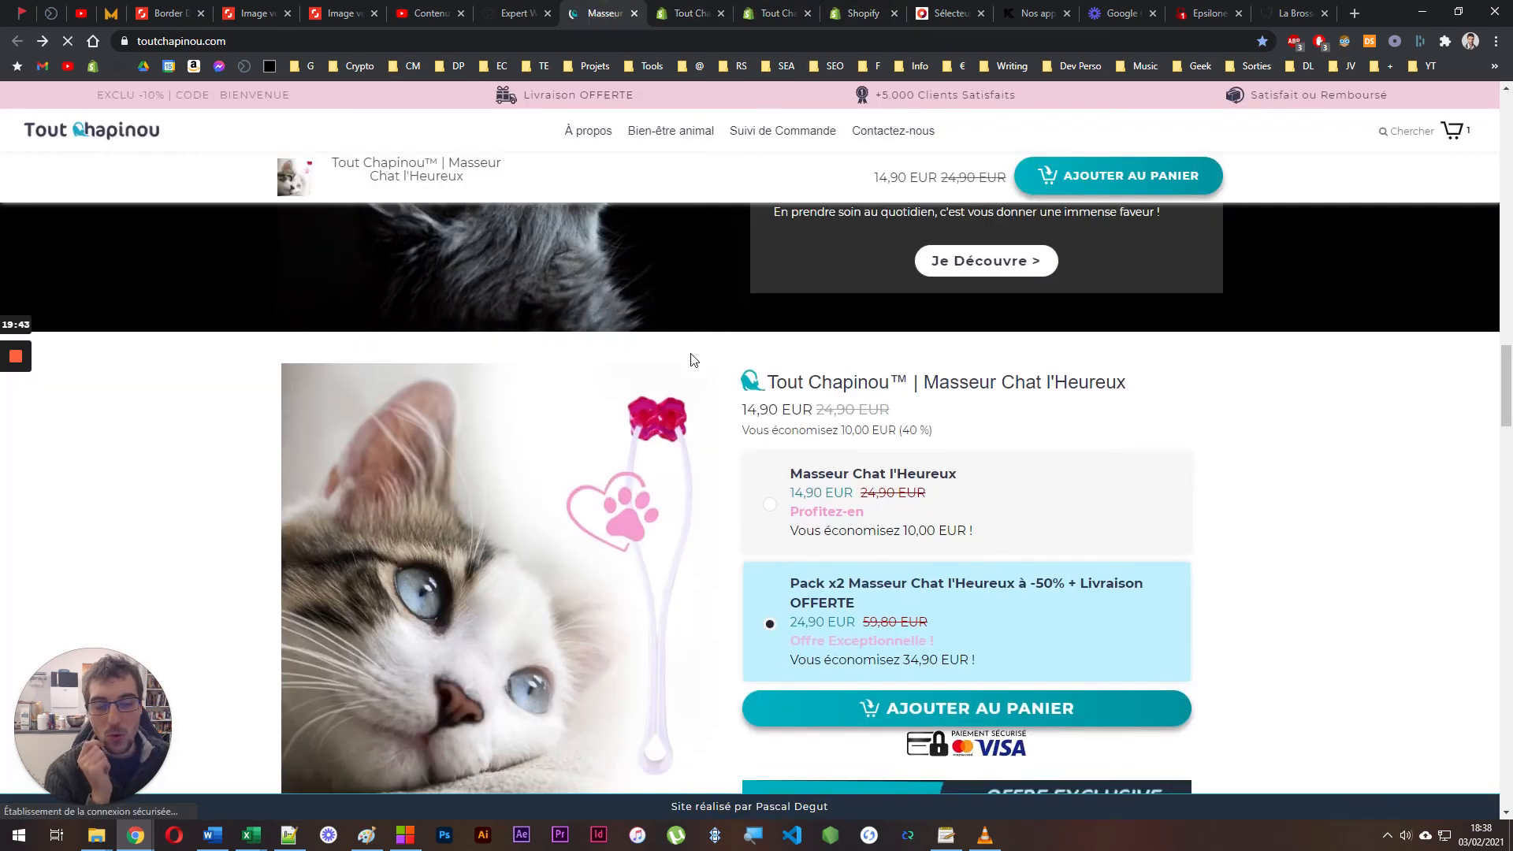
# Compare the single and Pack x2 offers on the storefront by alternating between them, finishing on Pack x2
pyautogui.click(835, 361)
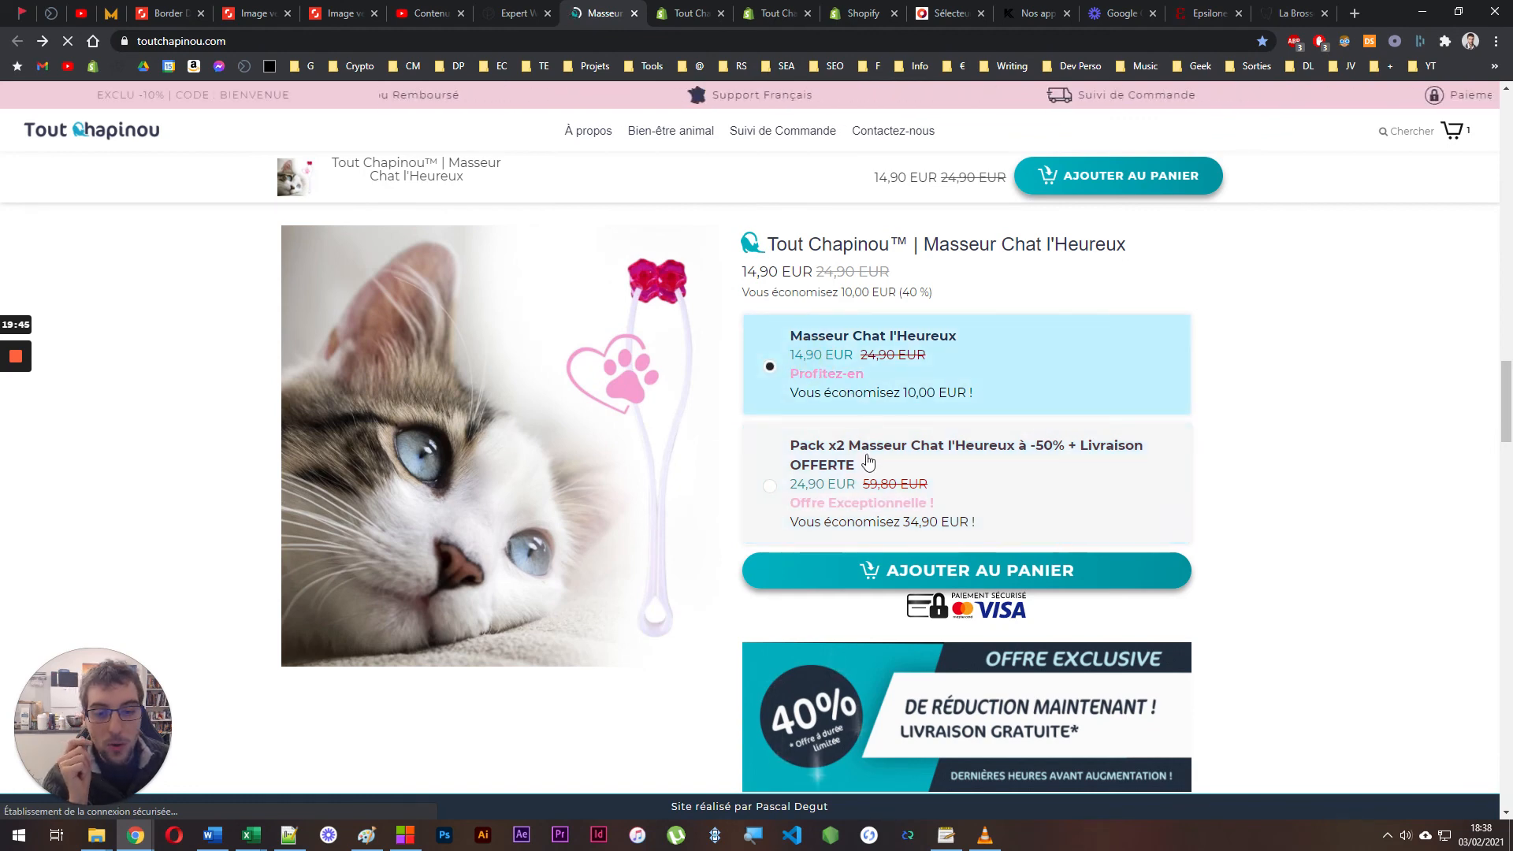
pyautogui.click(866, 455)
pyautogui.click(863, 359)
pyautogui.click(866, 467)
pyautogui.click(840, 350)
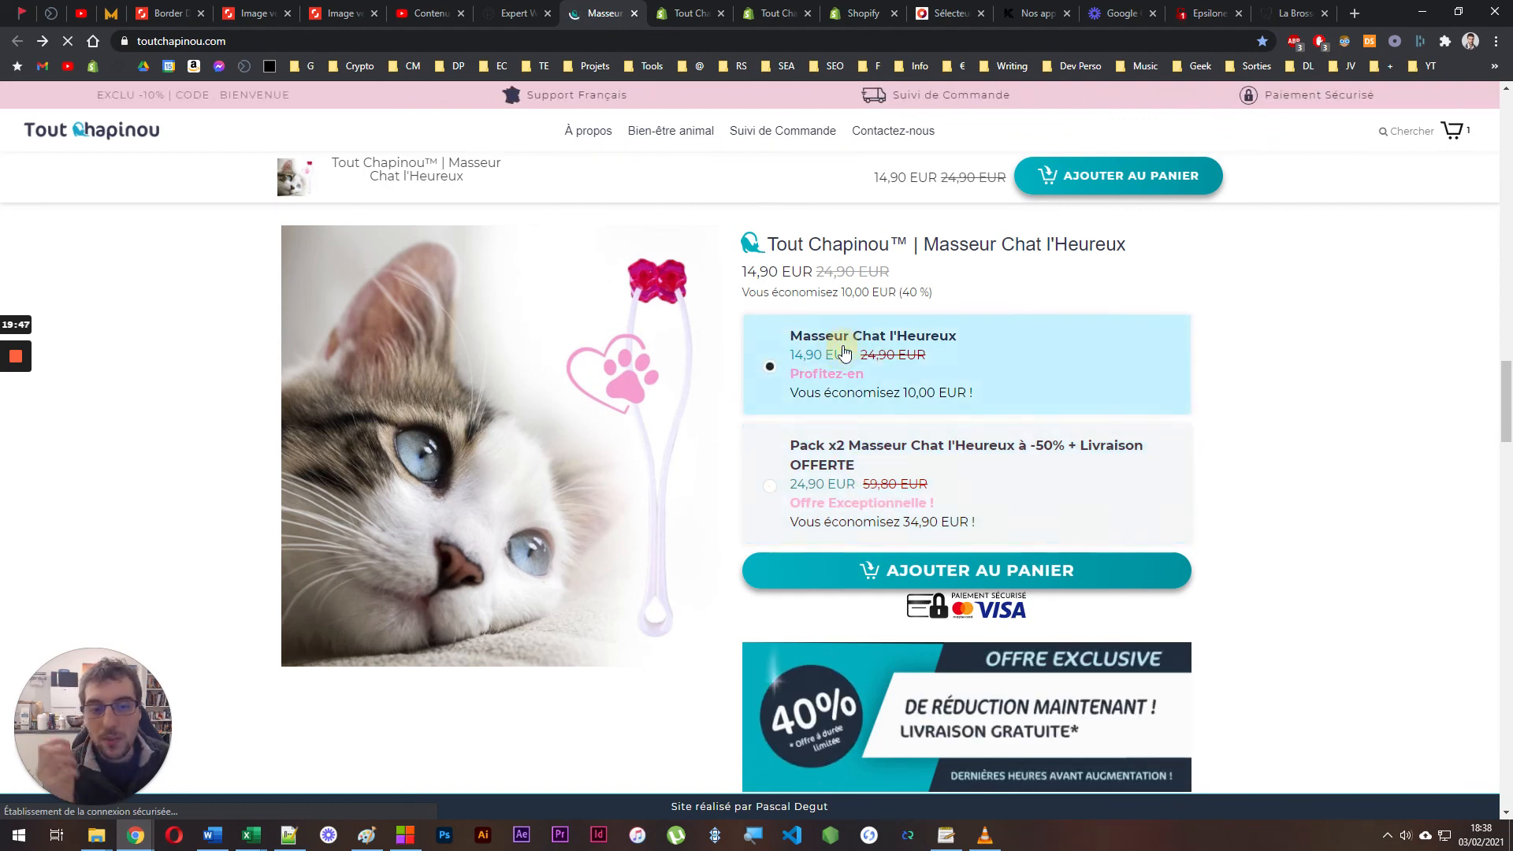
pyautogui.click(838, 459)
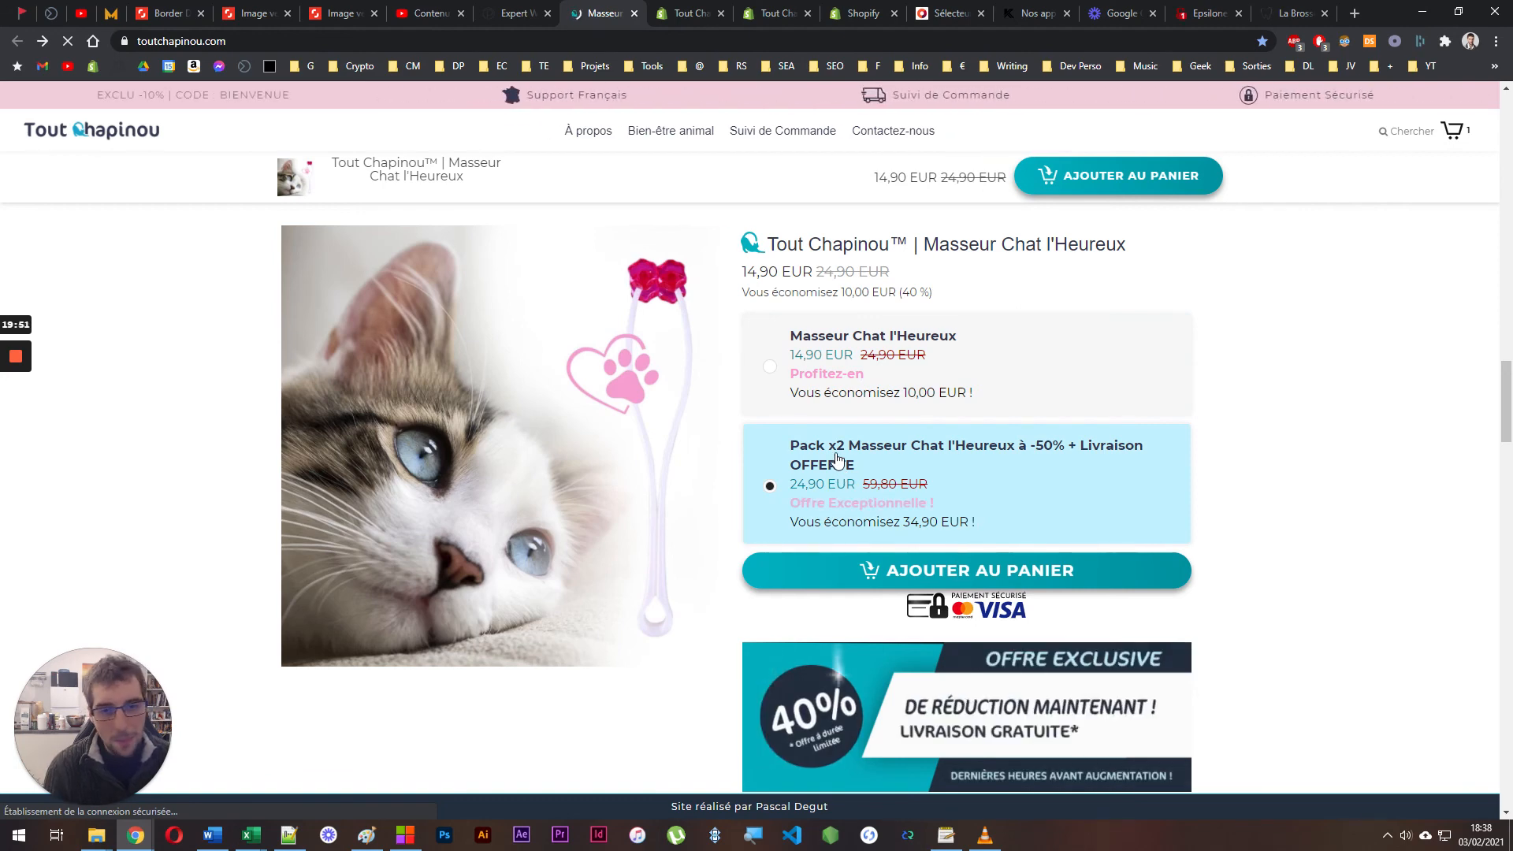
# Open Fire Bundle from the installed apps and open the Masseur Tout Chapinou™ configuration for editing
pyautogui.click(856, 7)
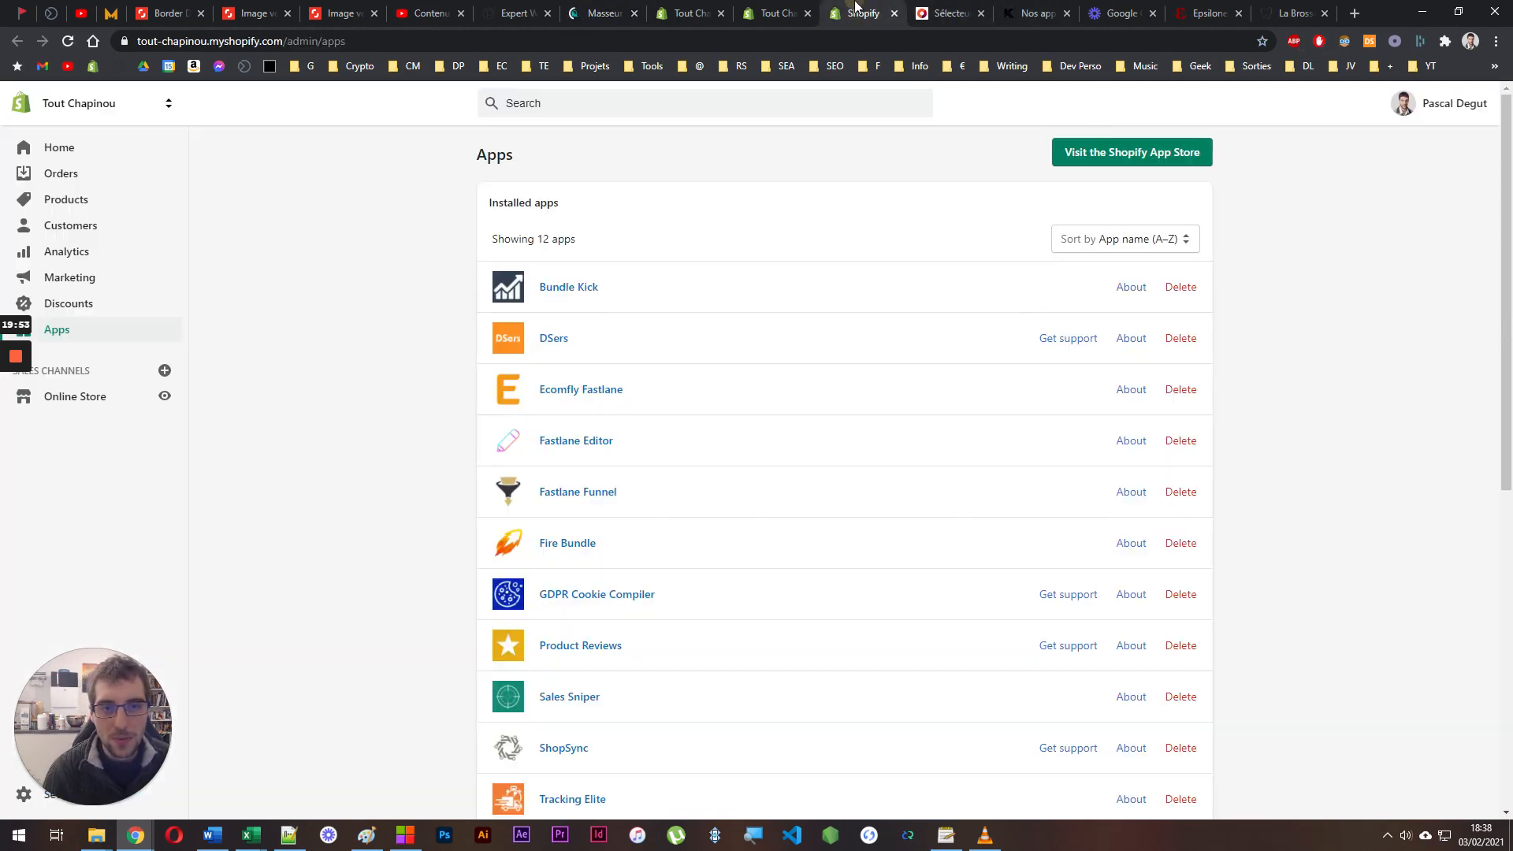
pyautogui.click(566, 545)
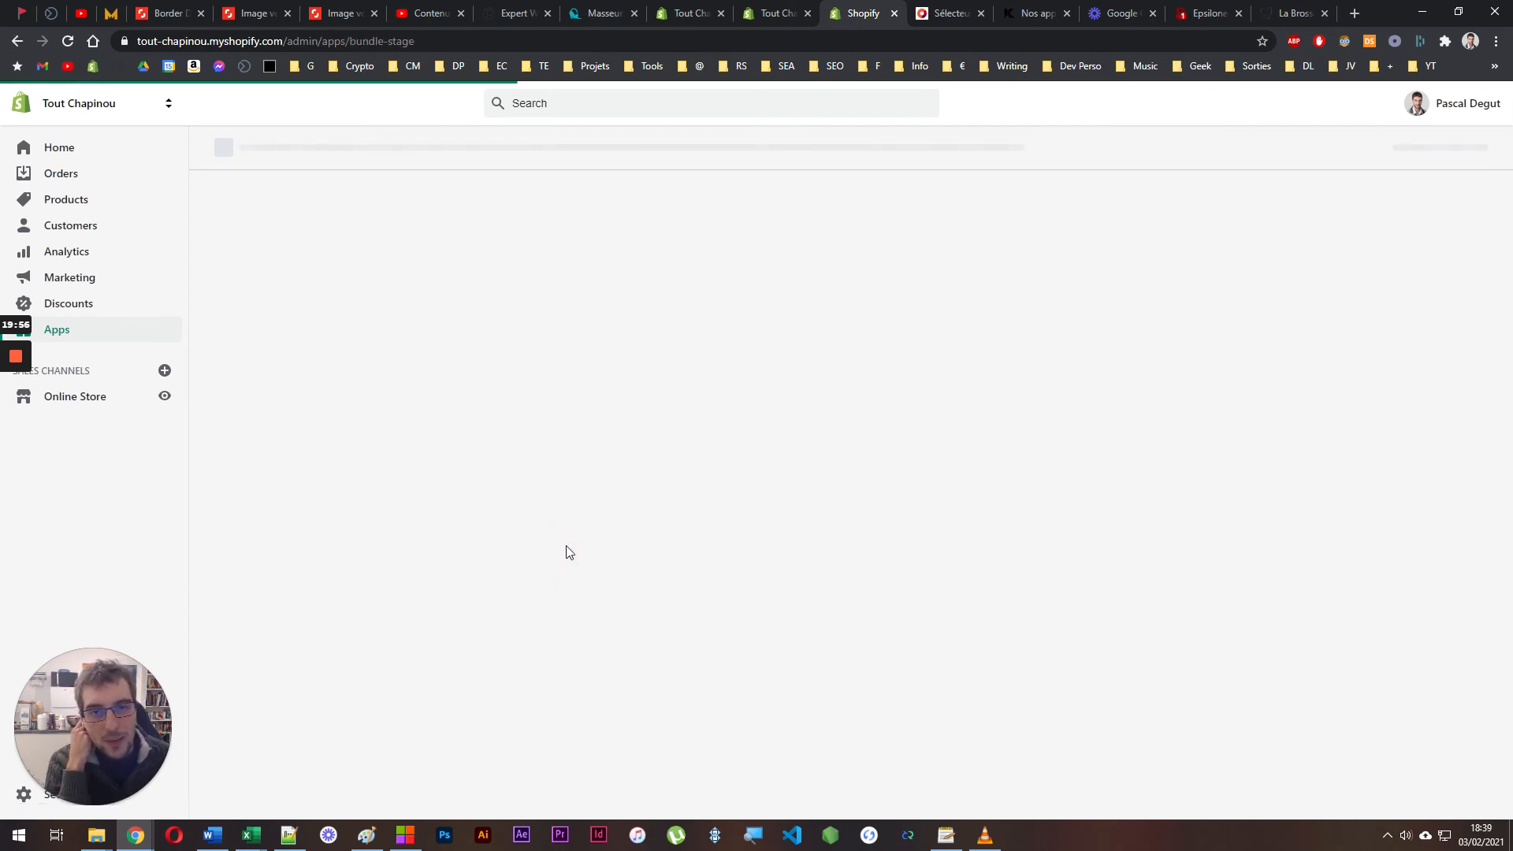
pyautogui.click(589, 11)
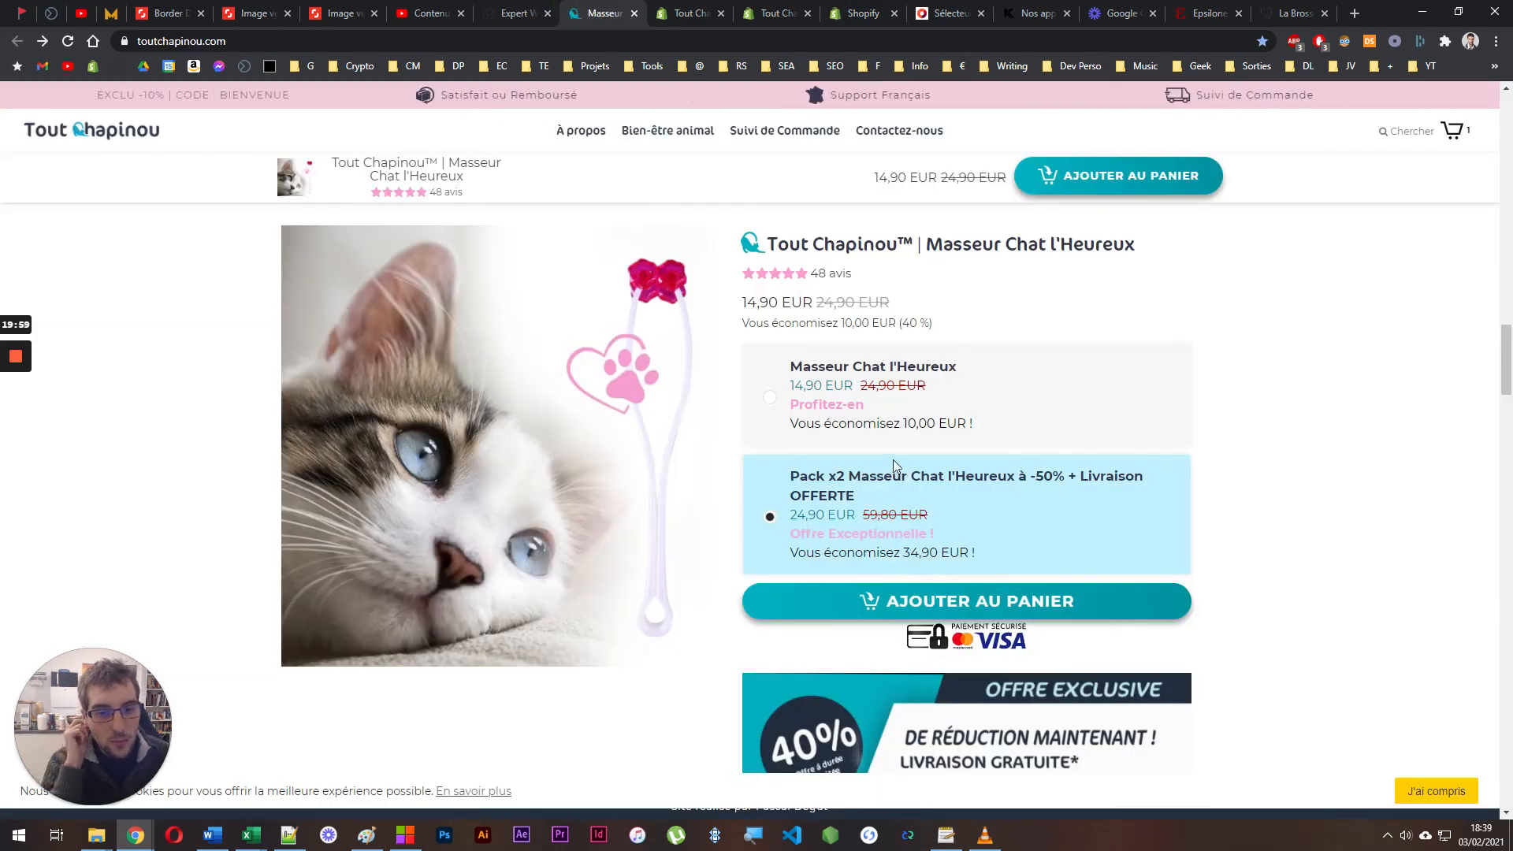
pyautogui.click(866, 13)
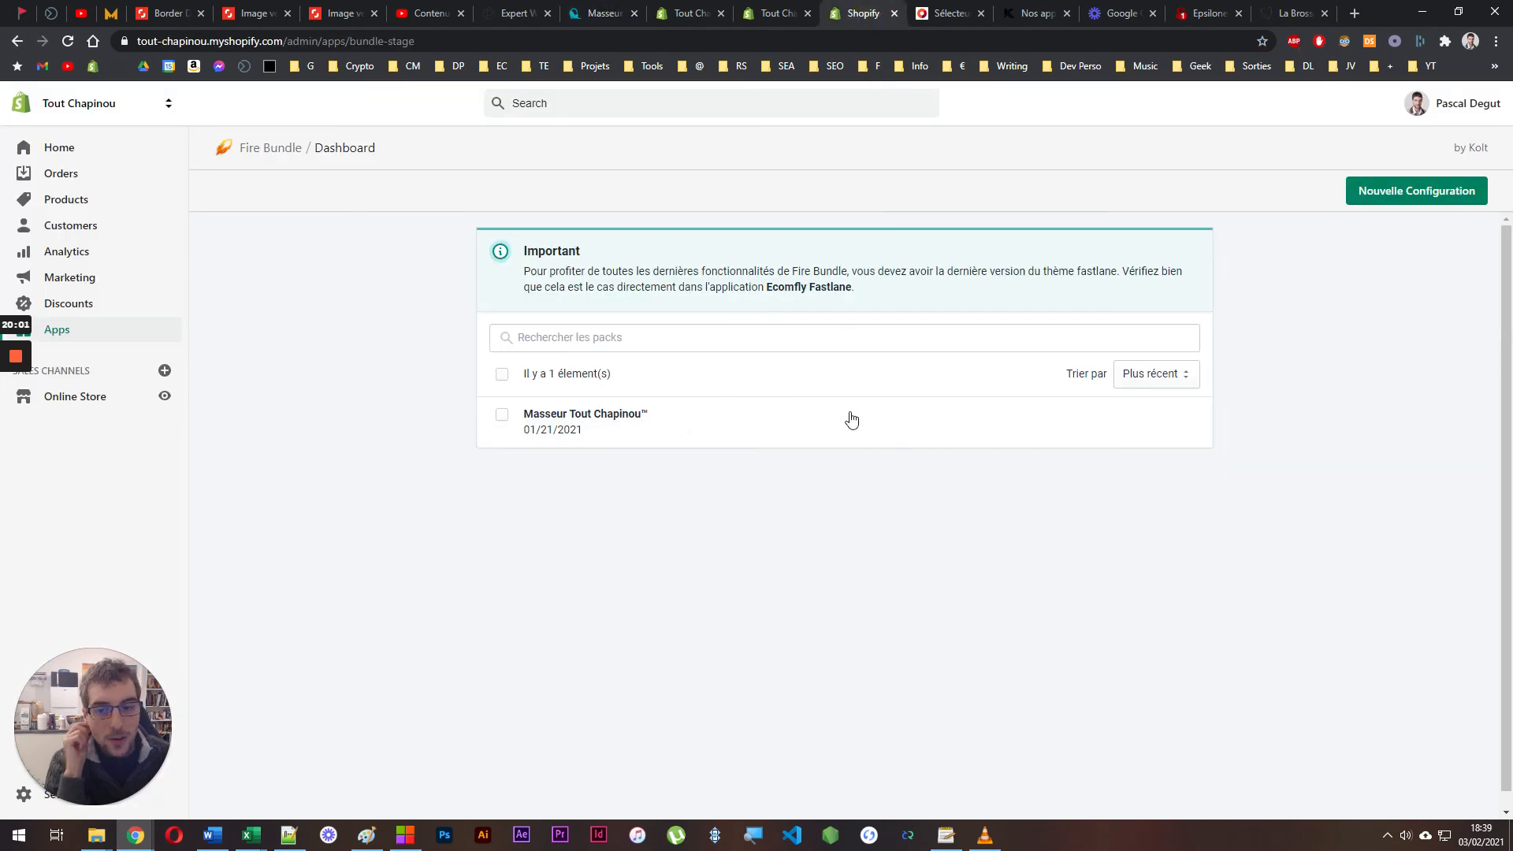
pyautogui.moveTo(1019, 446)
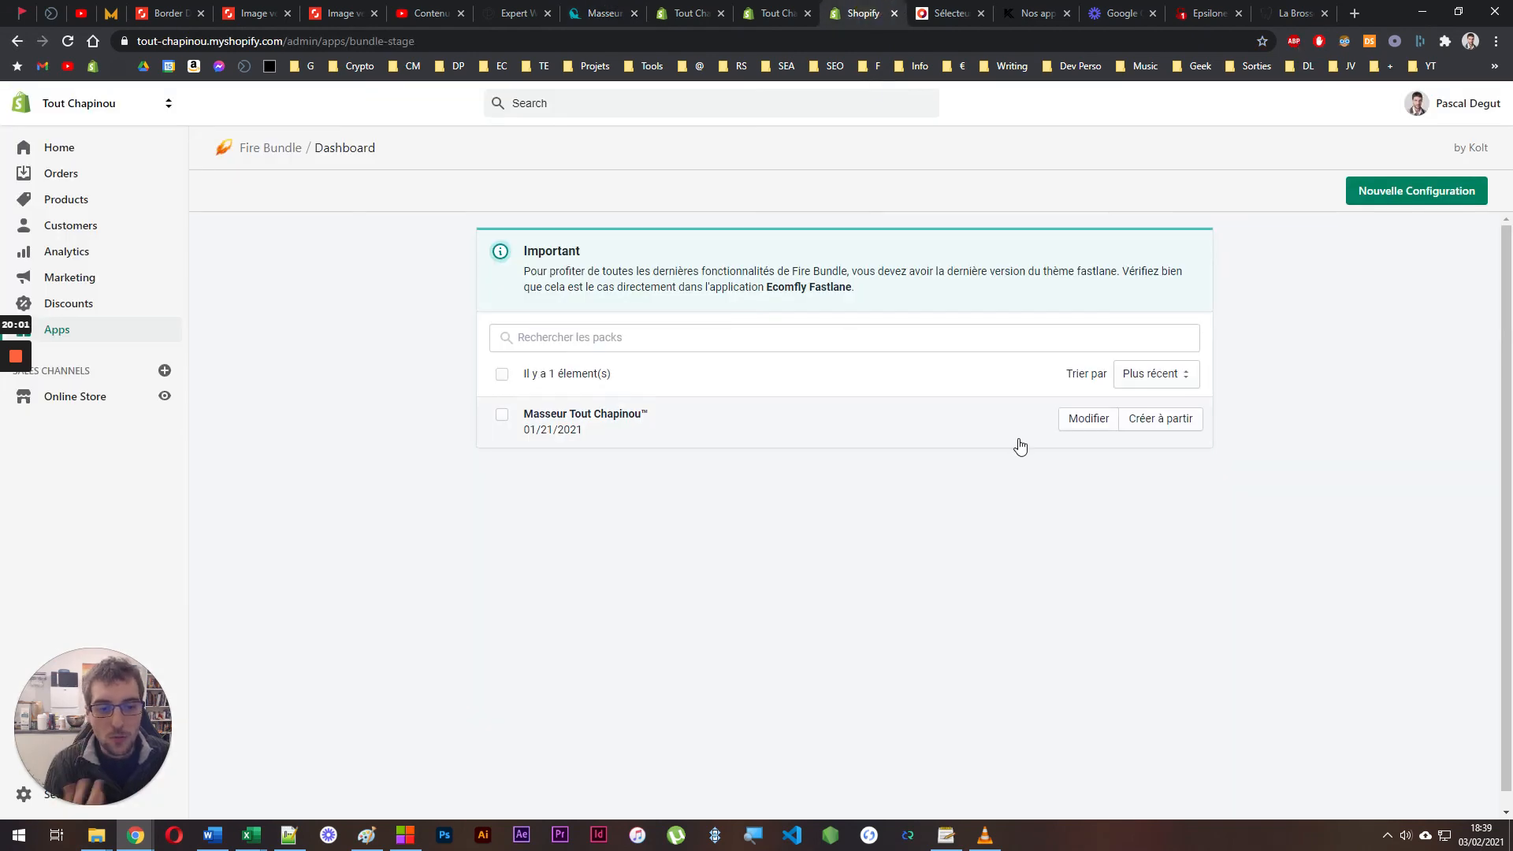
pyautogui.click(1091, 419)
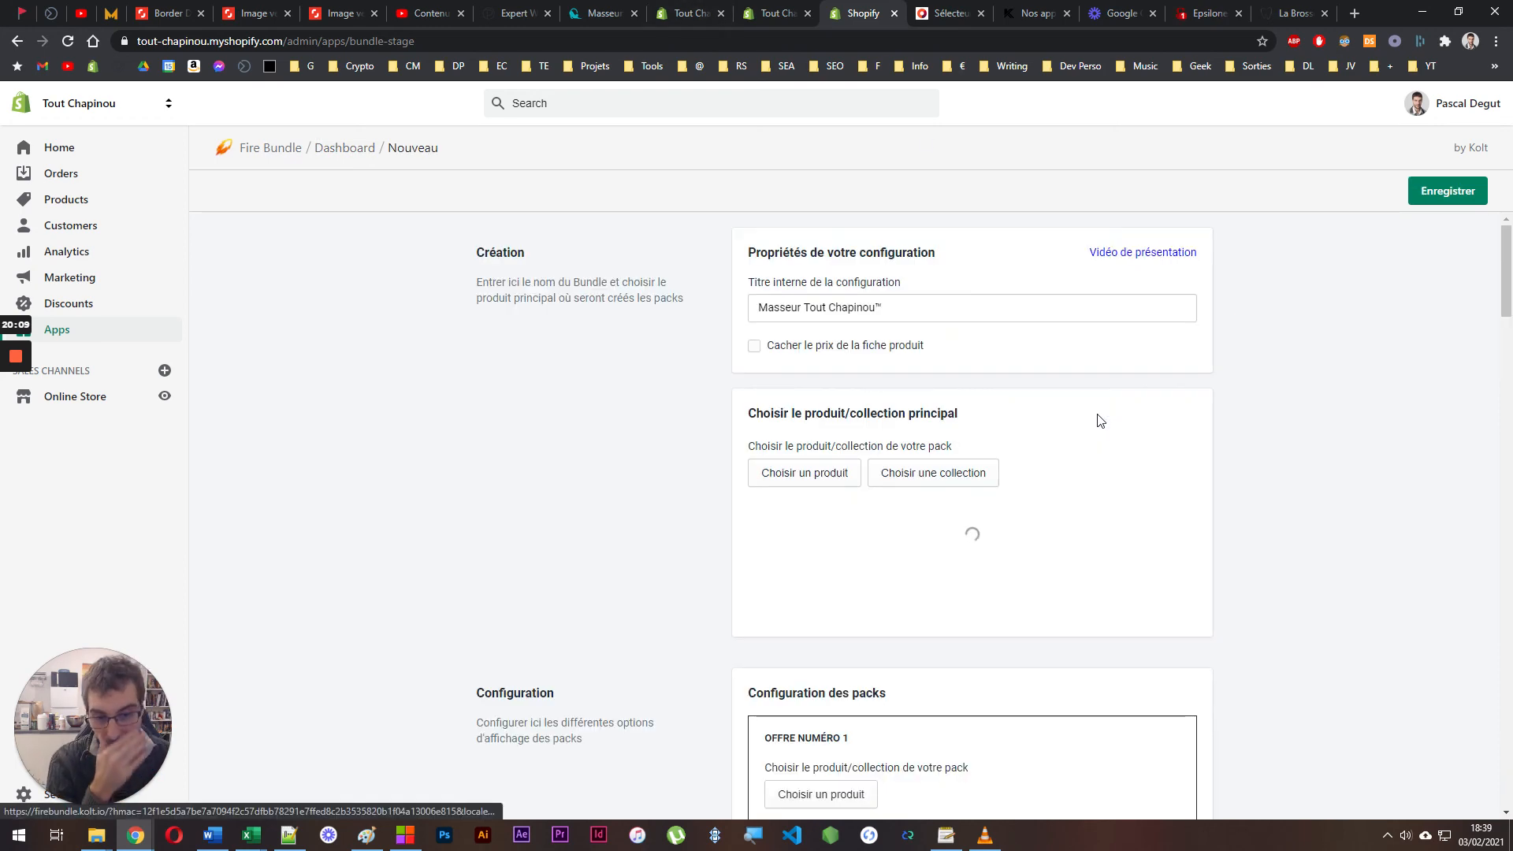
# Review the single and Pack x2 offer settings in the Fire Bundle configuration and compare them with the storefront product page
pyautogui.scroll(-10, 1064, 410)
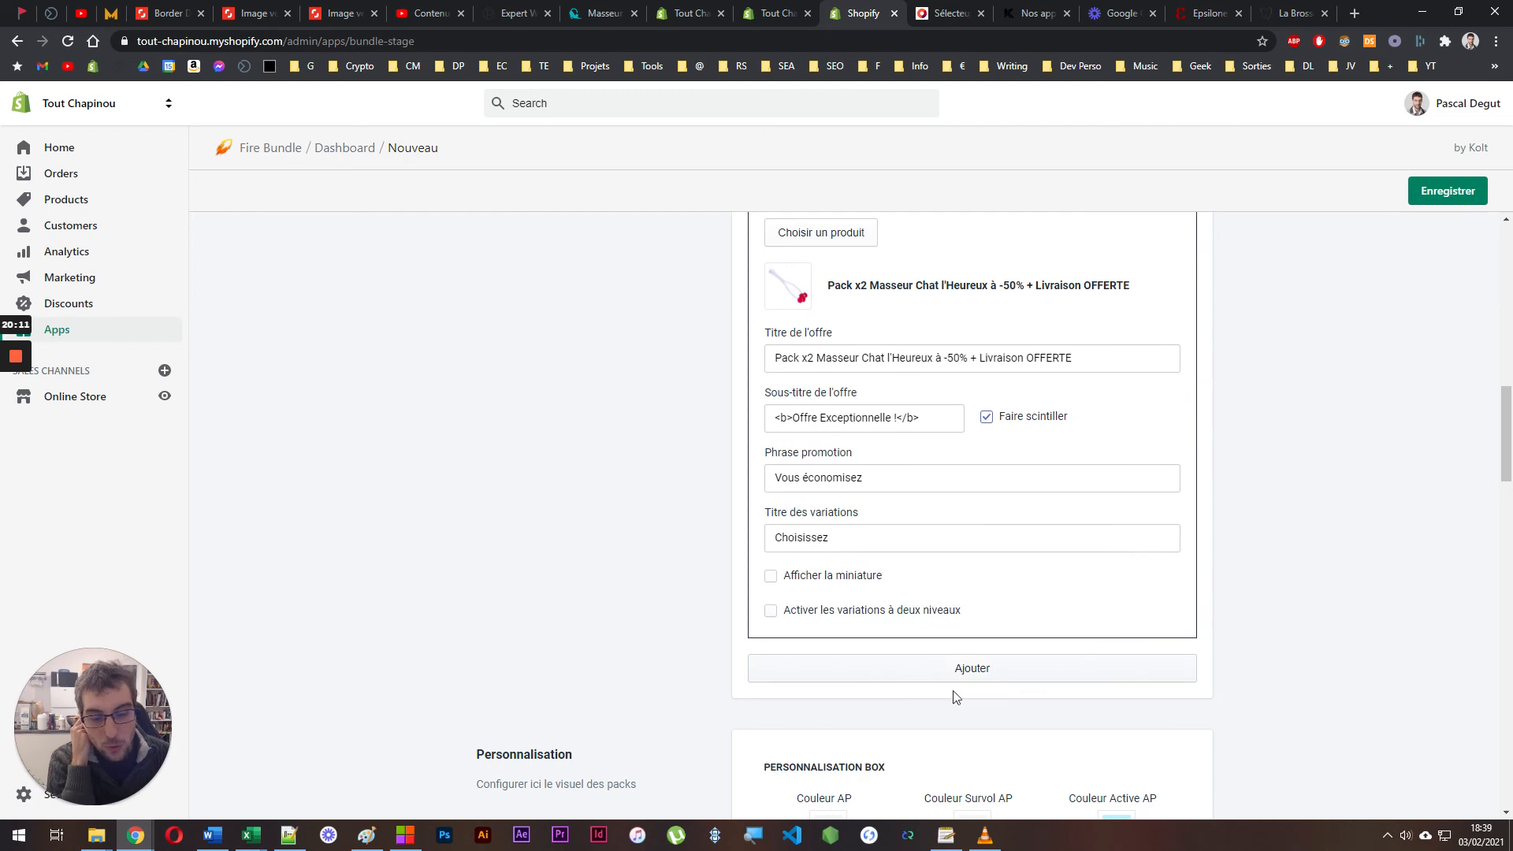
pyautogui.scroll(7, 756, 346)
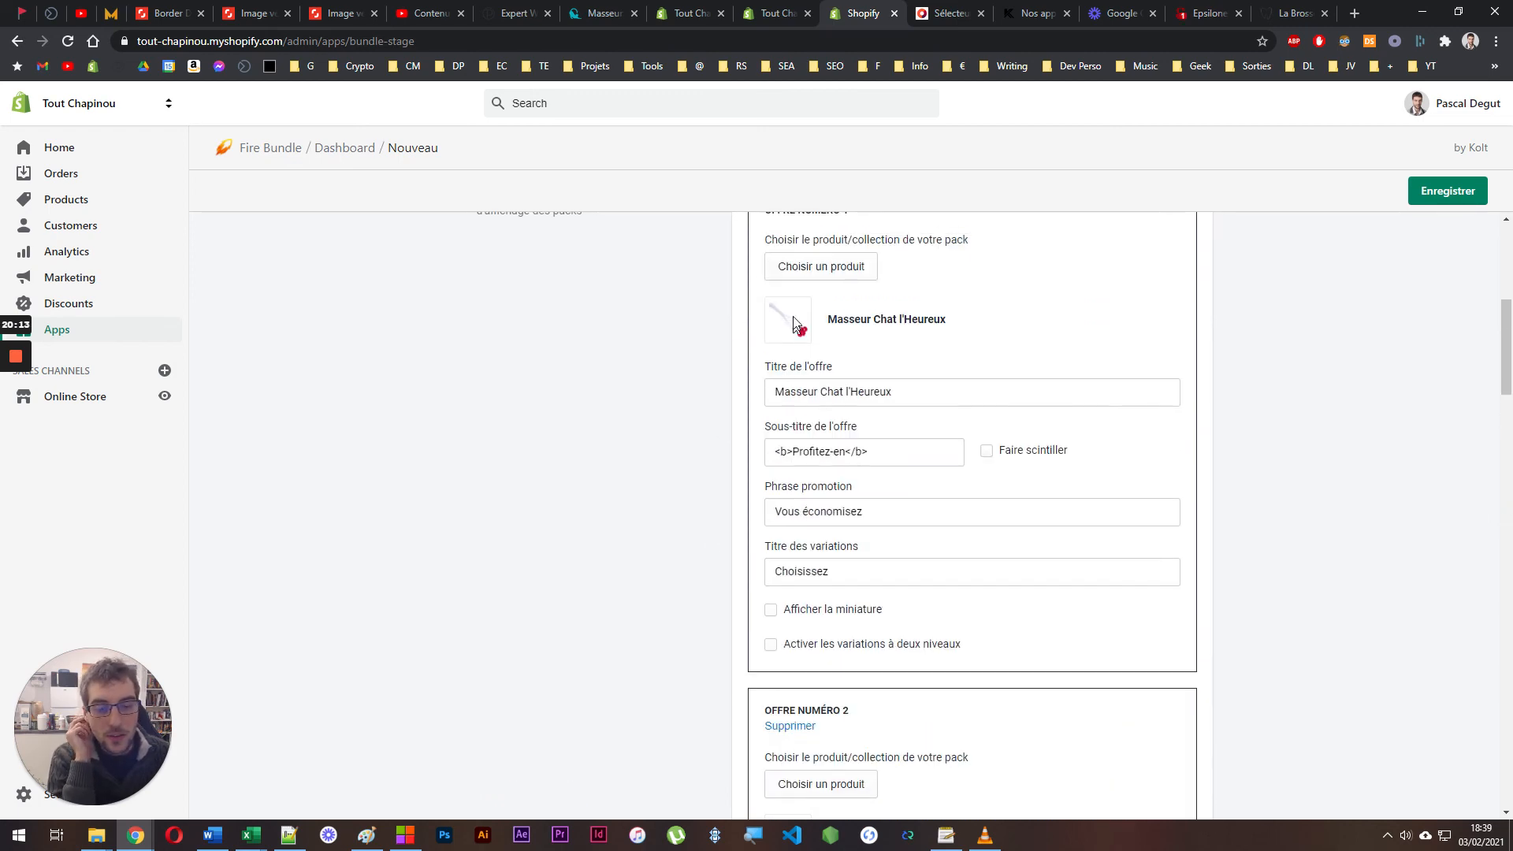
pyautogui.scroll(-6, 788, 355)
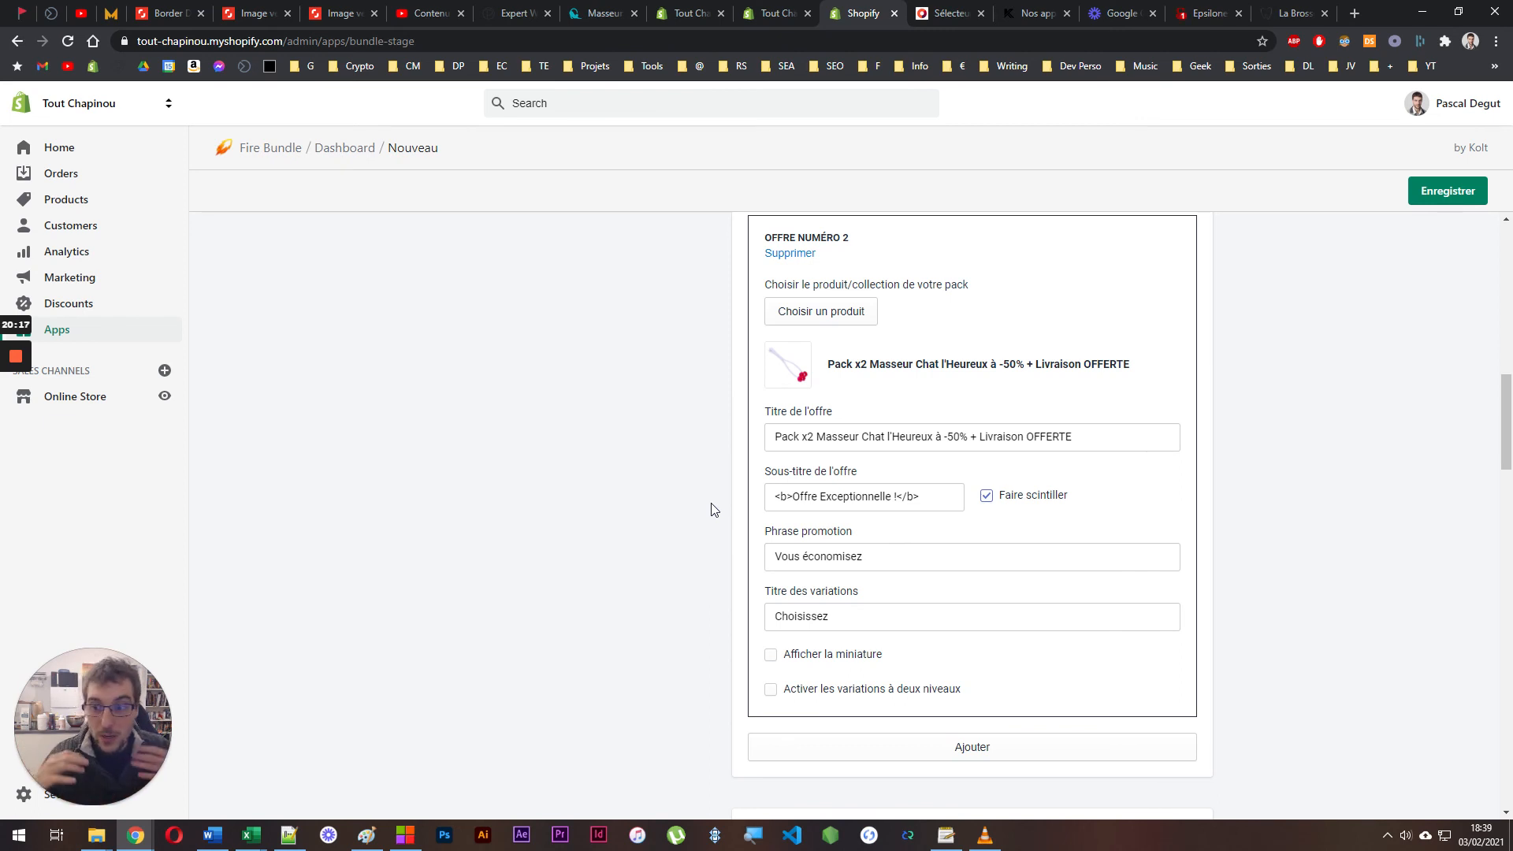
pyautogui.tripleClick(944, 366)
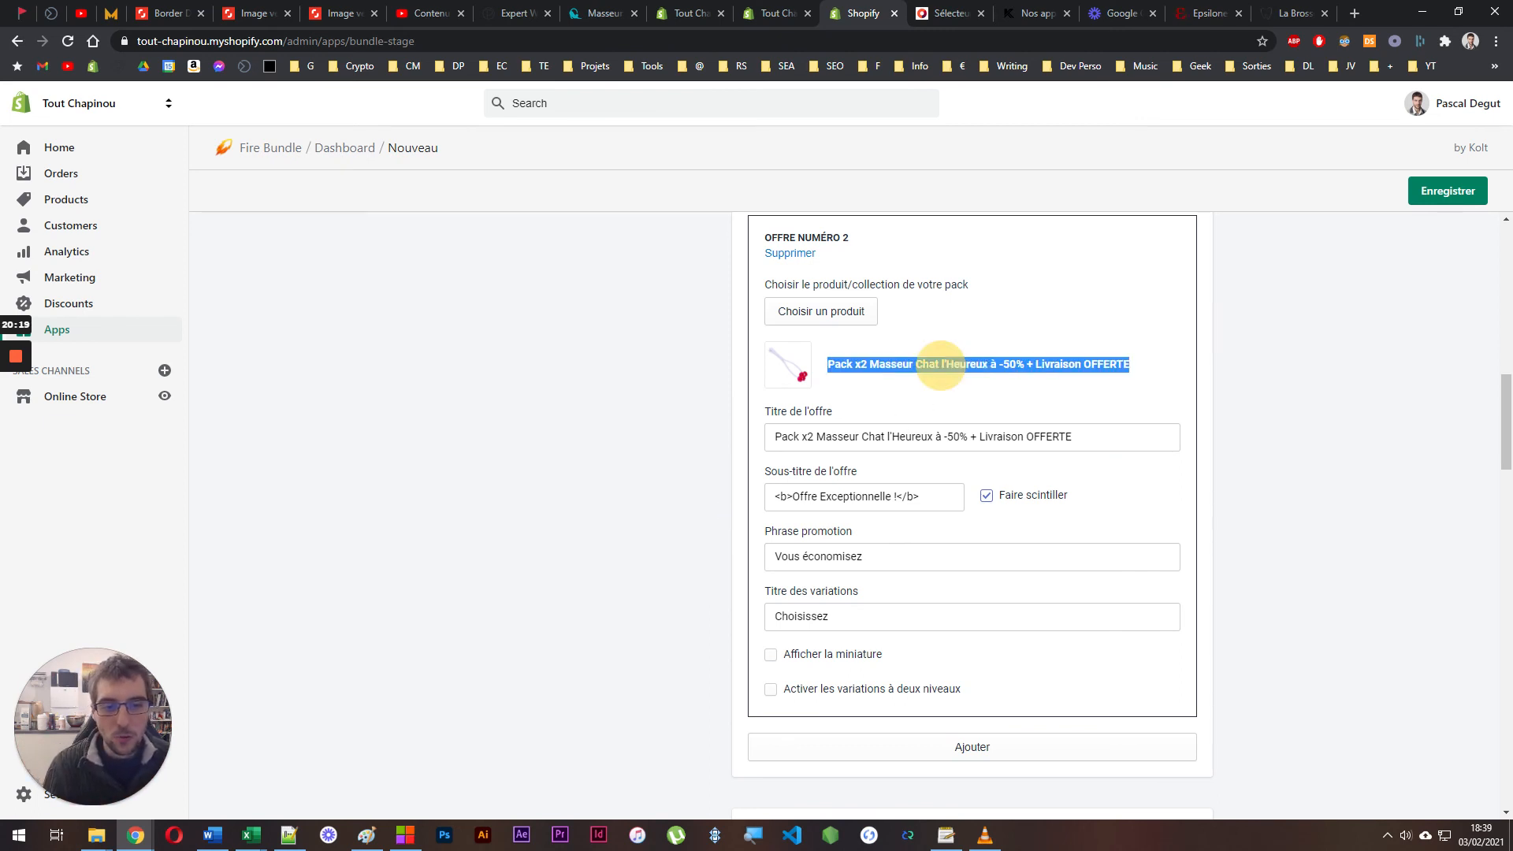
pyautogui.click(371, 598)
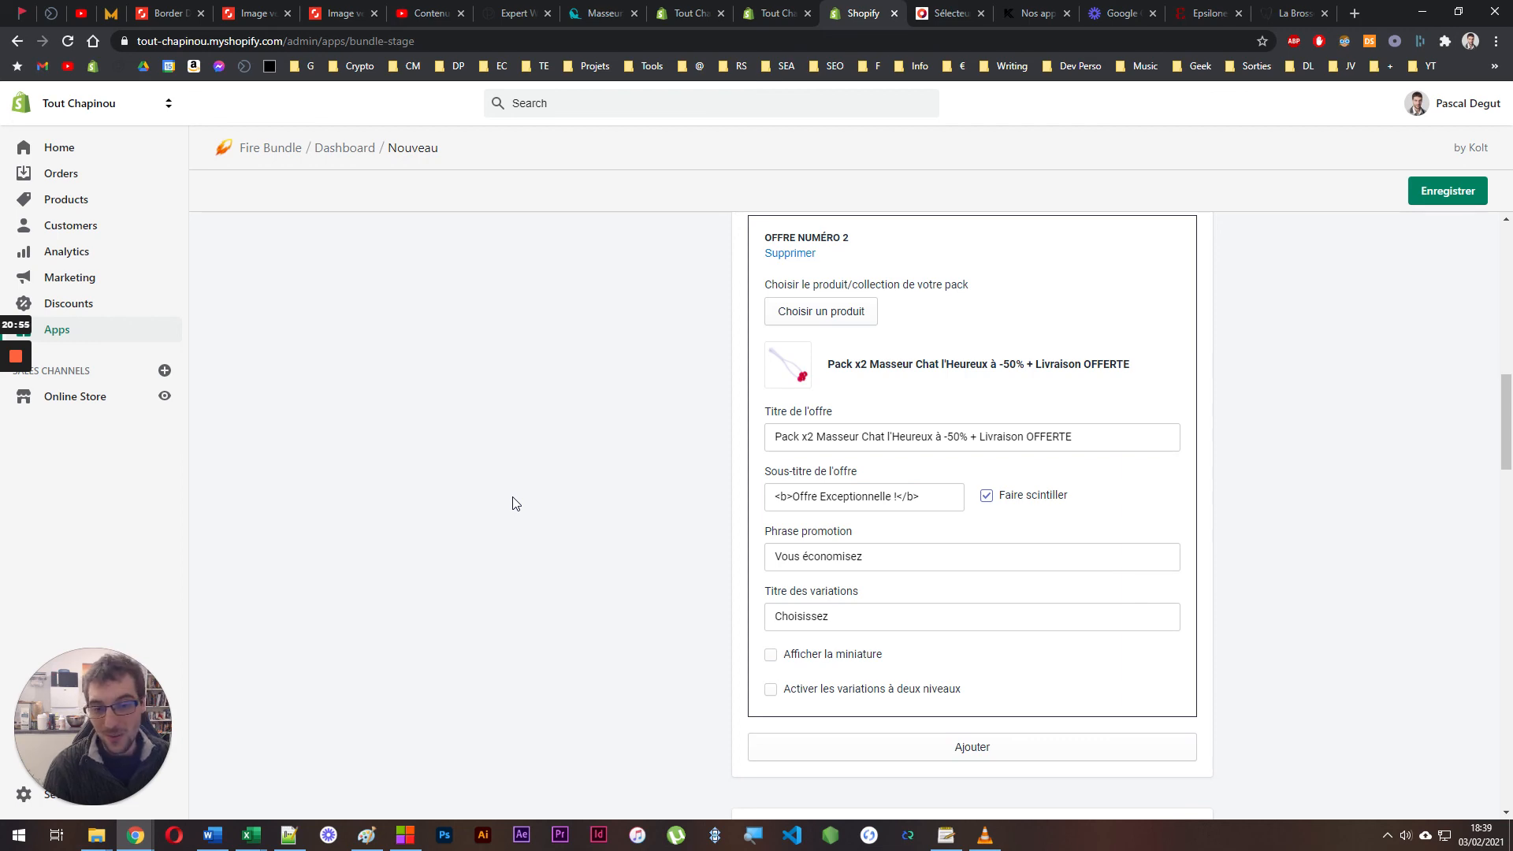
pyautogui.scroll(15, 512, 502)
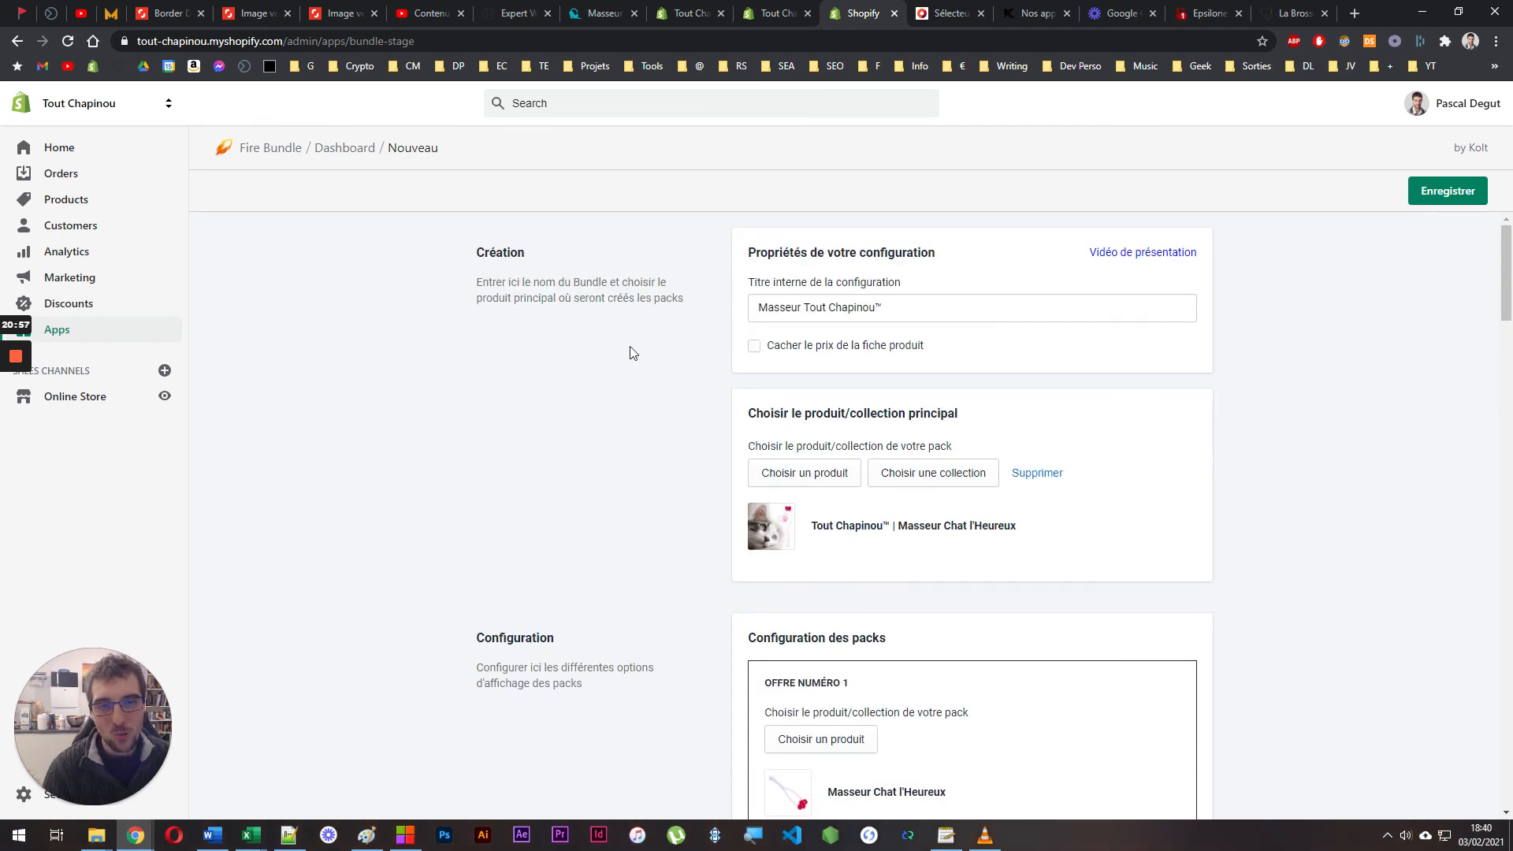
pyautogui.click(945, 13)
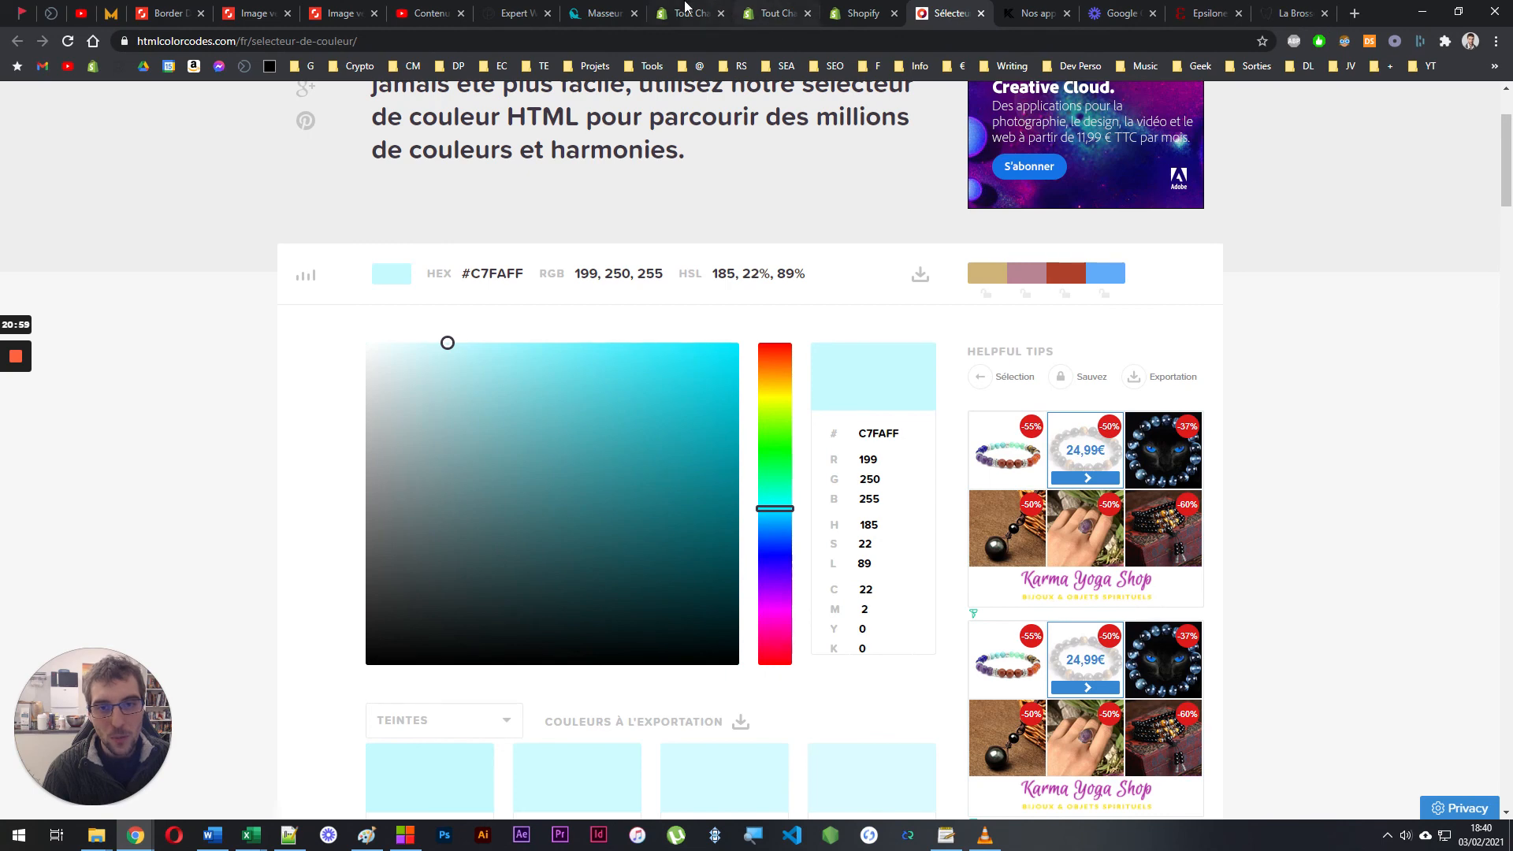
pyautogui.click(587, 13)
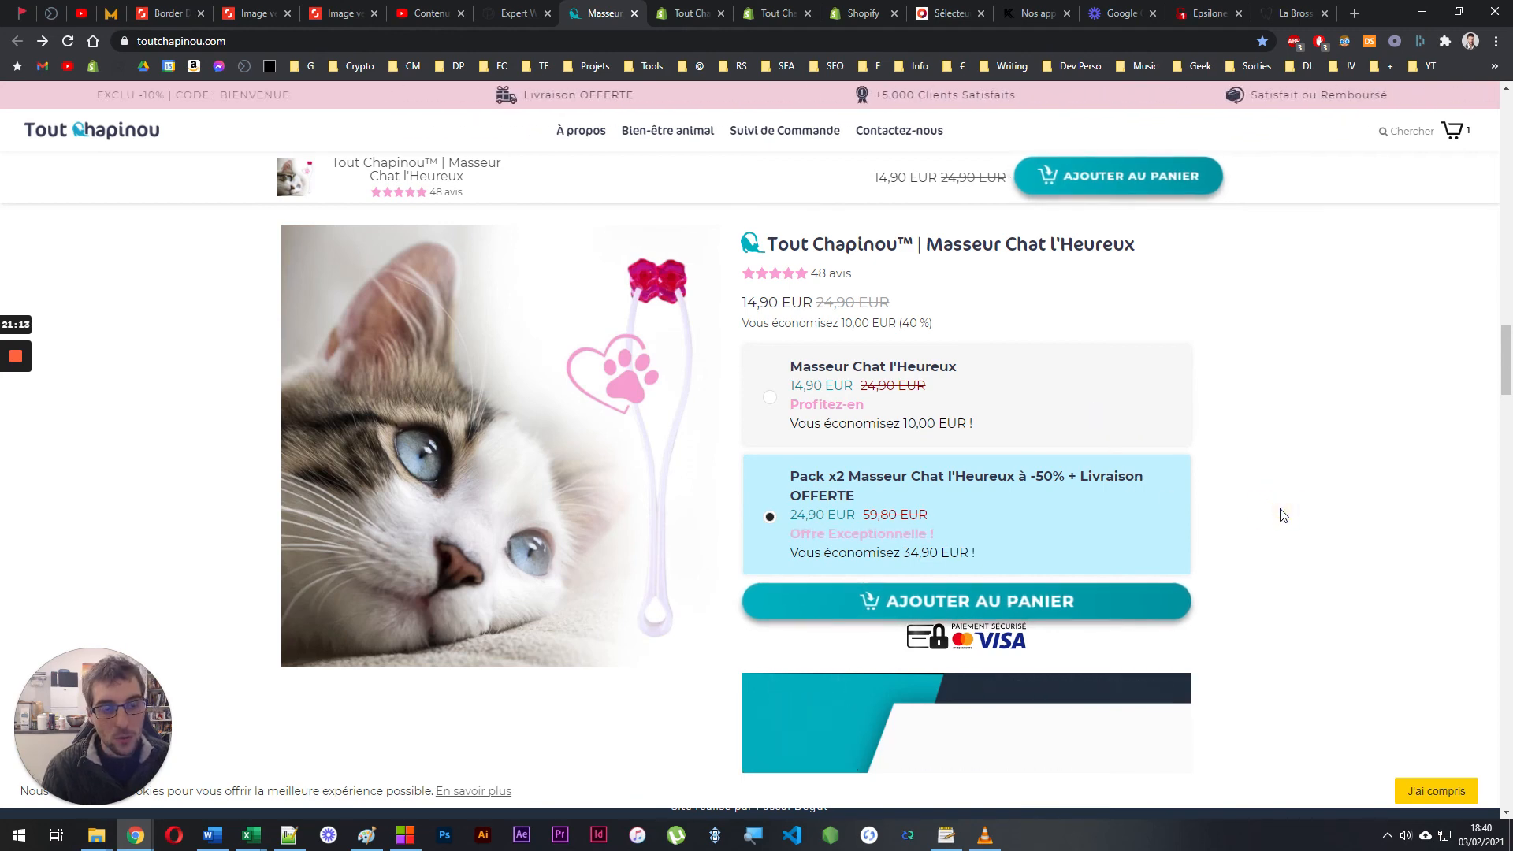
# Switch to the Kolt client area and examine its catalogue of Shopify apps, subscription options and account menu
pyautogui.click(1028, 13)
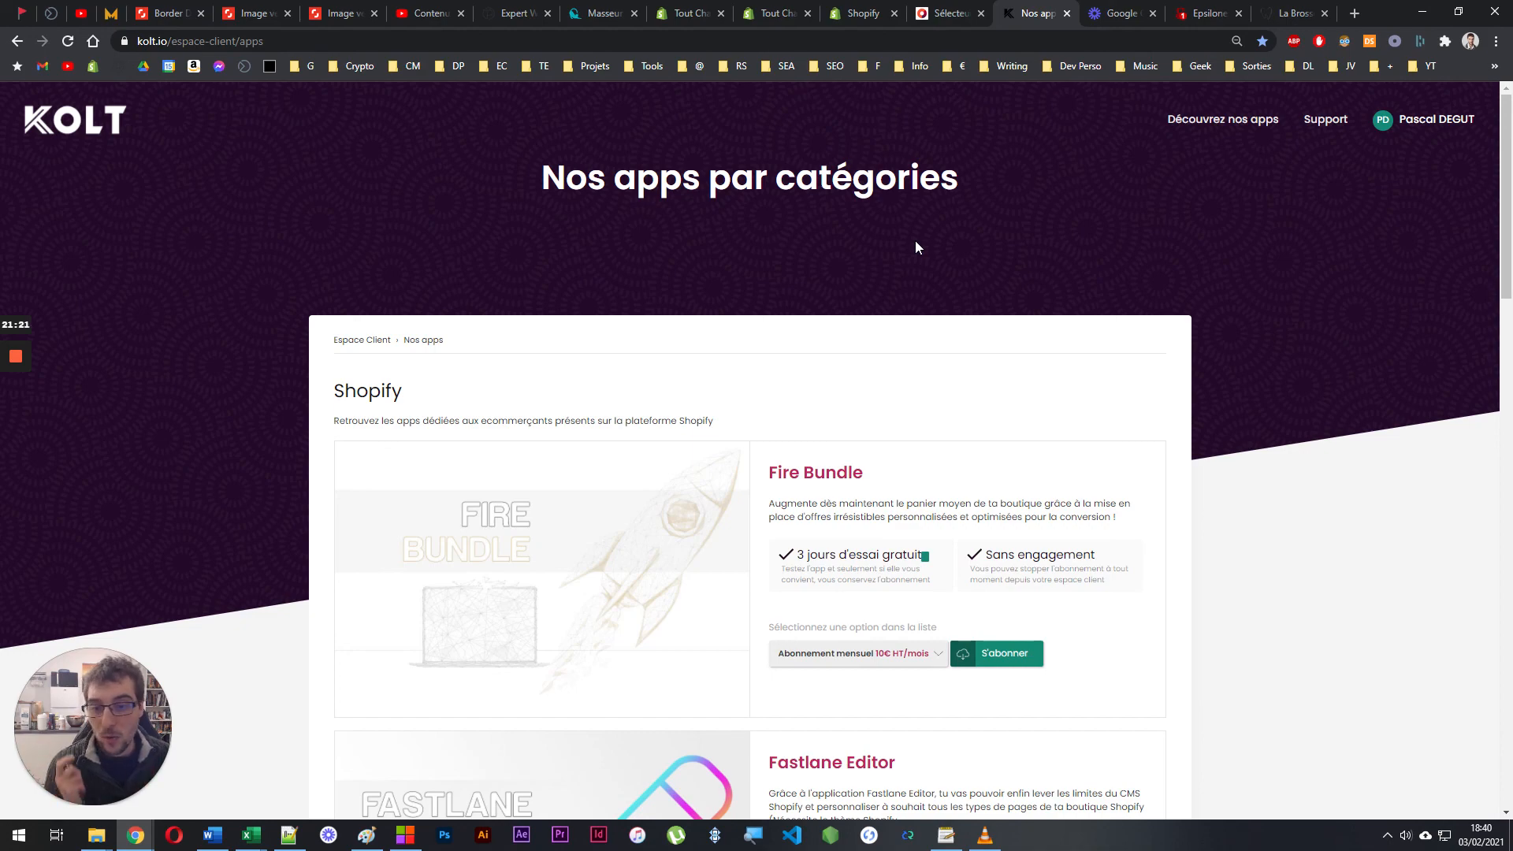
pyautogui.scroll(-6, 925, 246)
pyautogui.scroll(6, 925, 247)
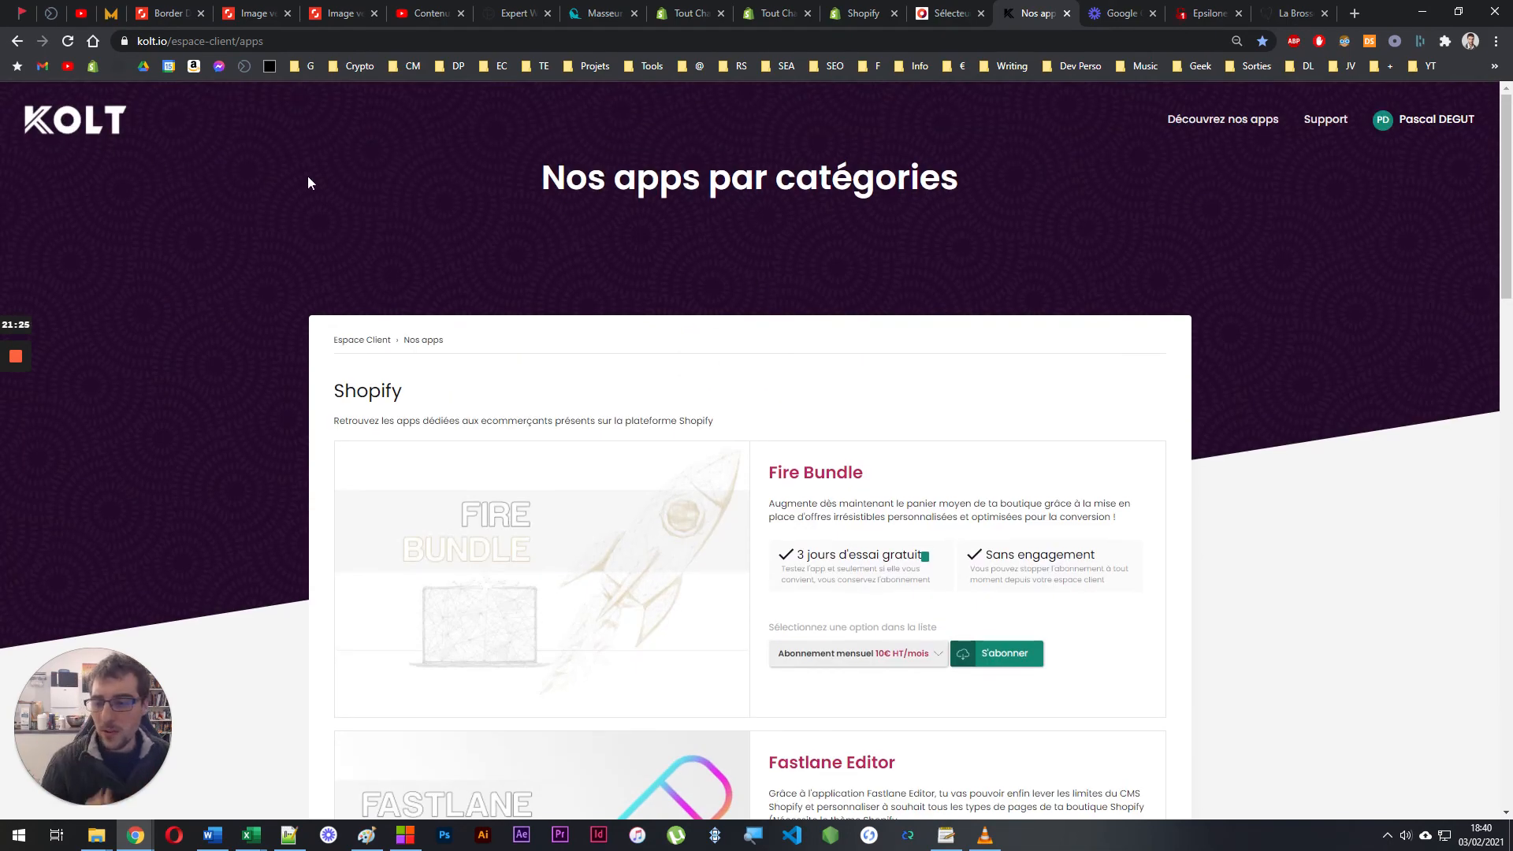
pyautogui.scroll(-2, 827, 433)
pyautogui.scroll(-2, 827, 432)
pyautogui.scroll(-8, 756, 449)
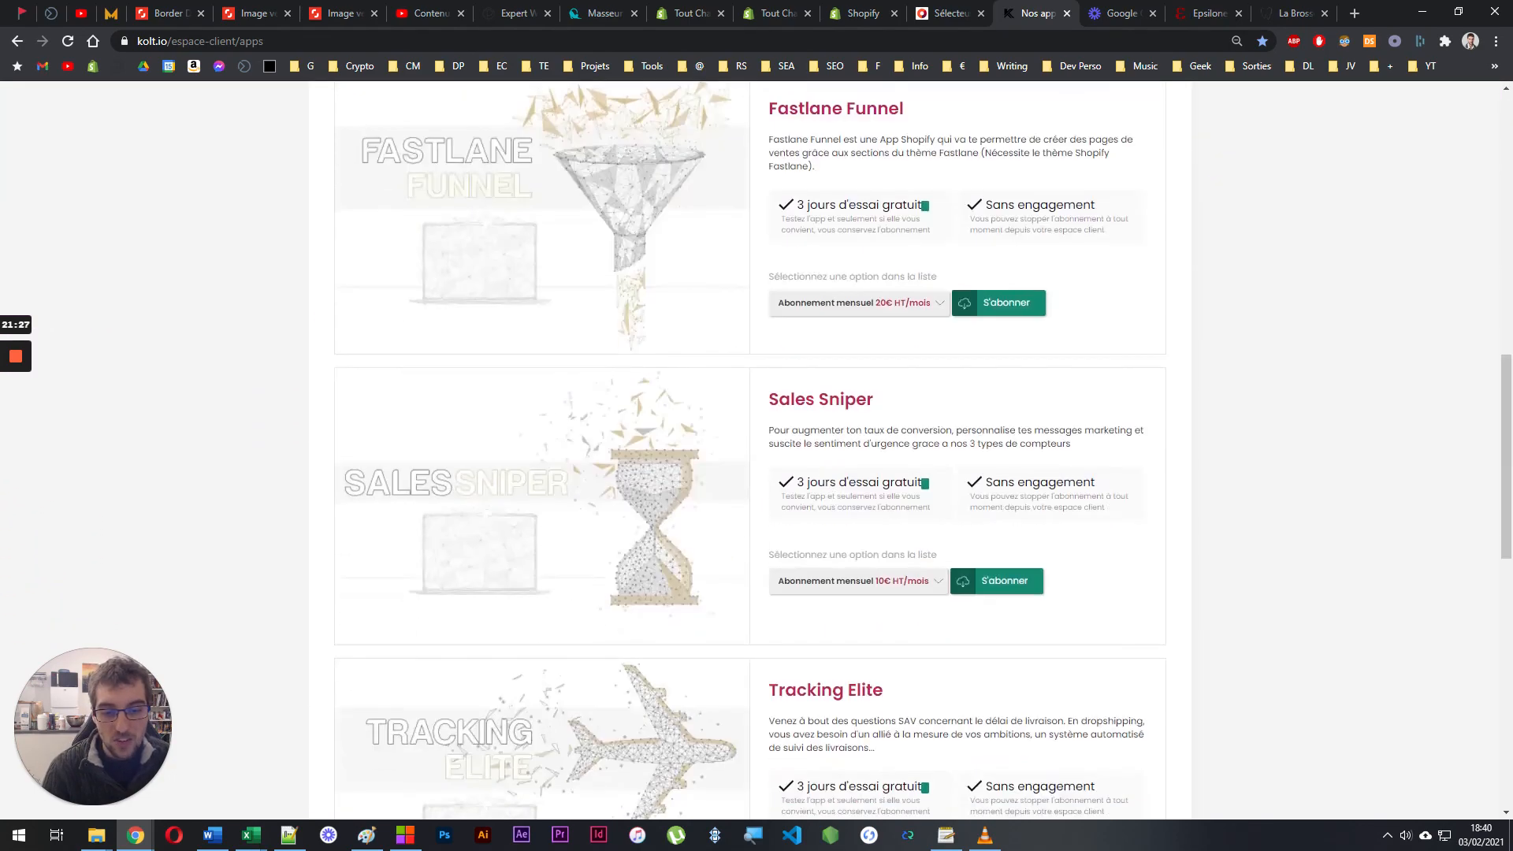
pyautogui.scroll(12, 757, 449)
pyautogui.moveTo(1405, 126)
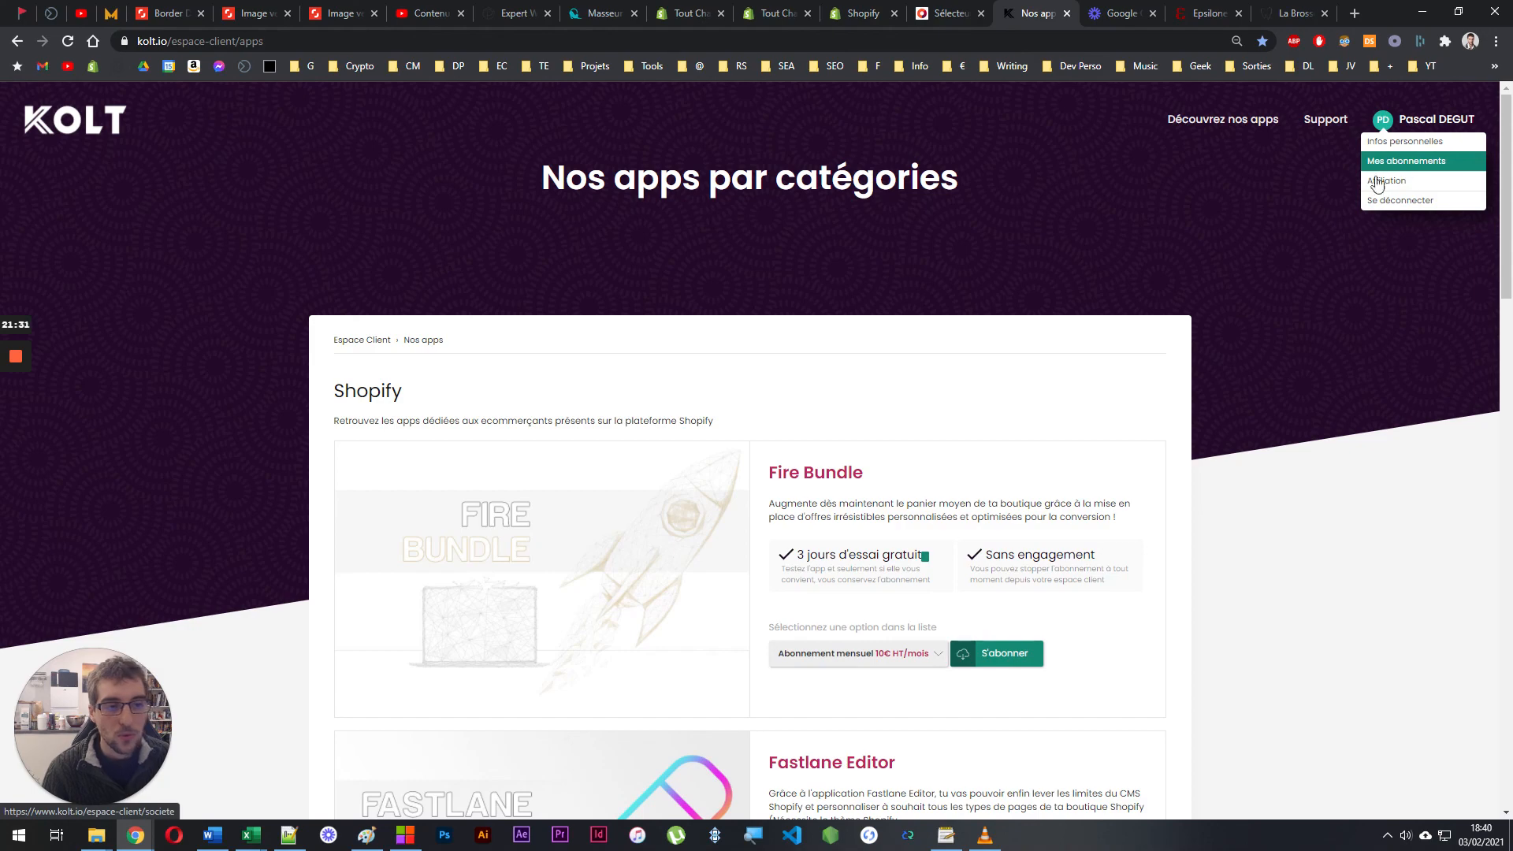
pyautogui.click(1301, 364)
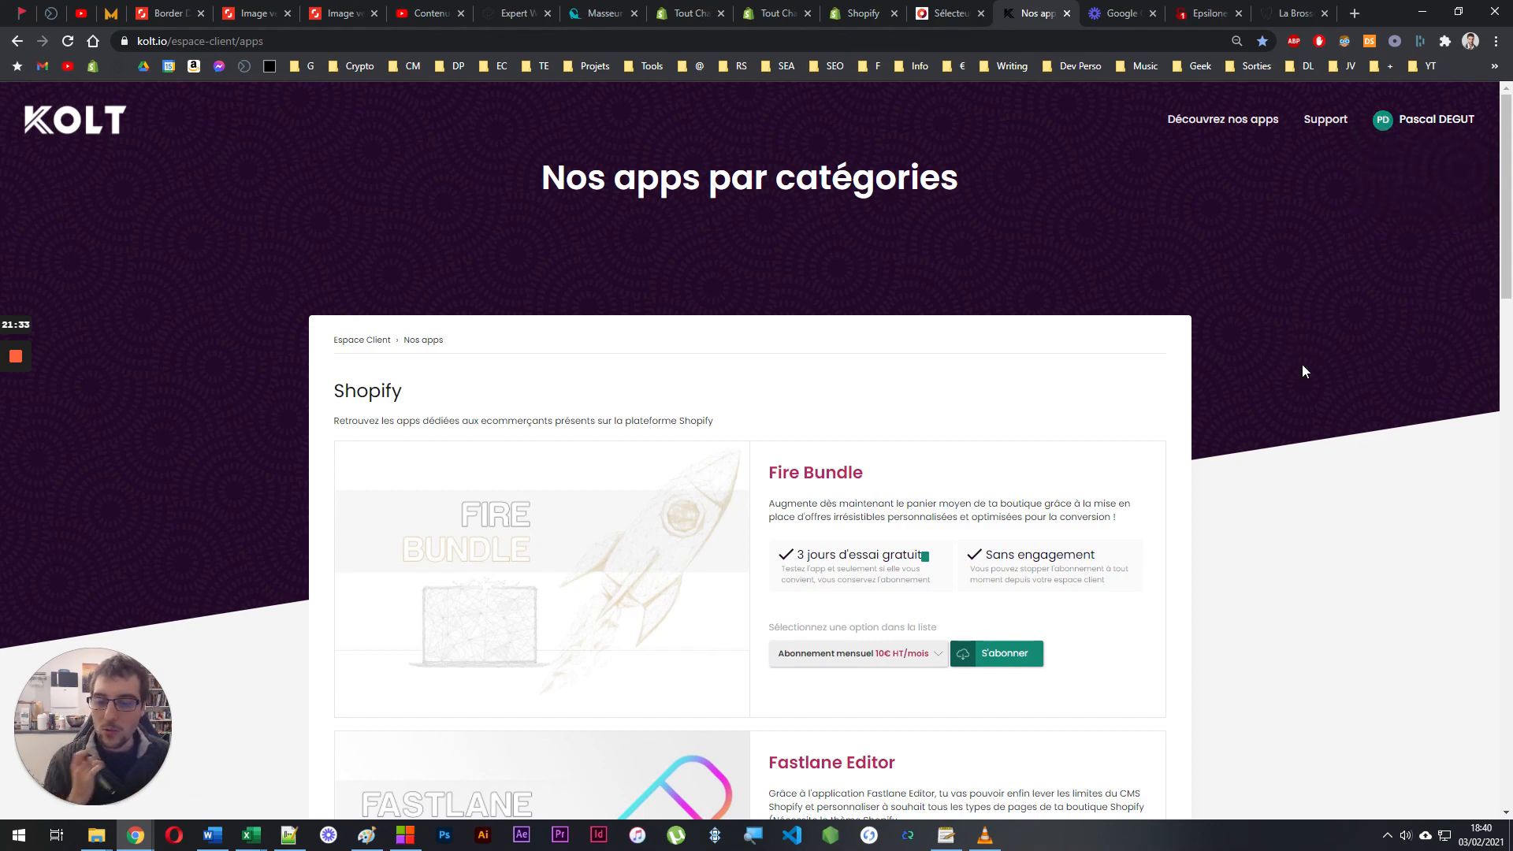
pyautogui.scroll(-10, 1302, 371)
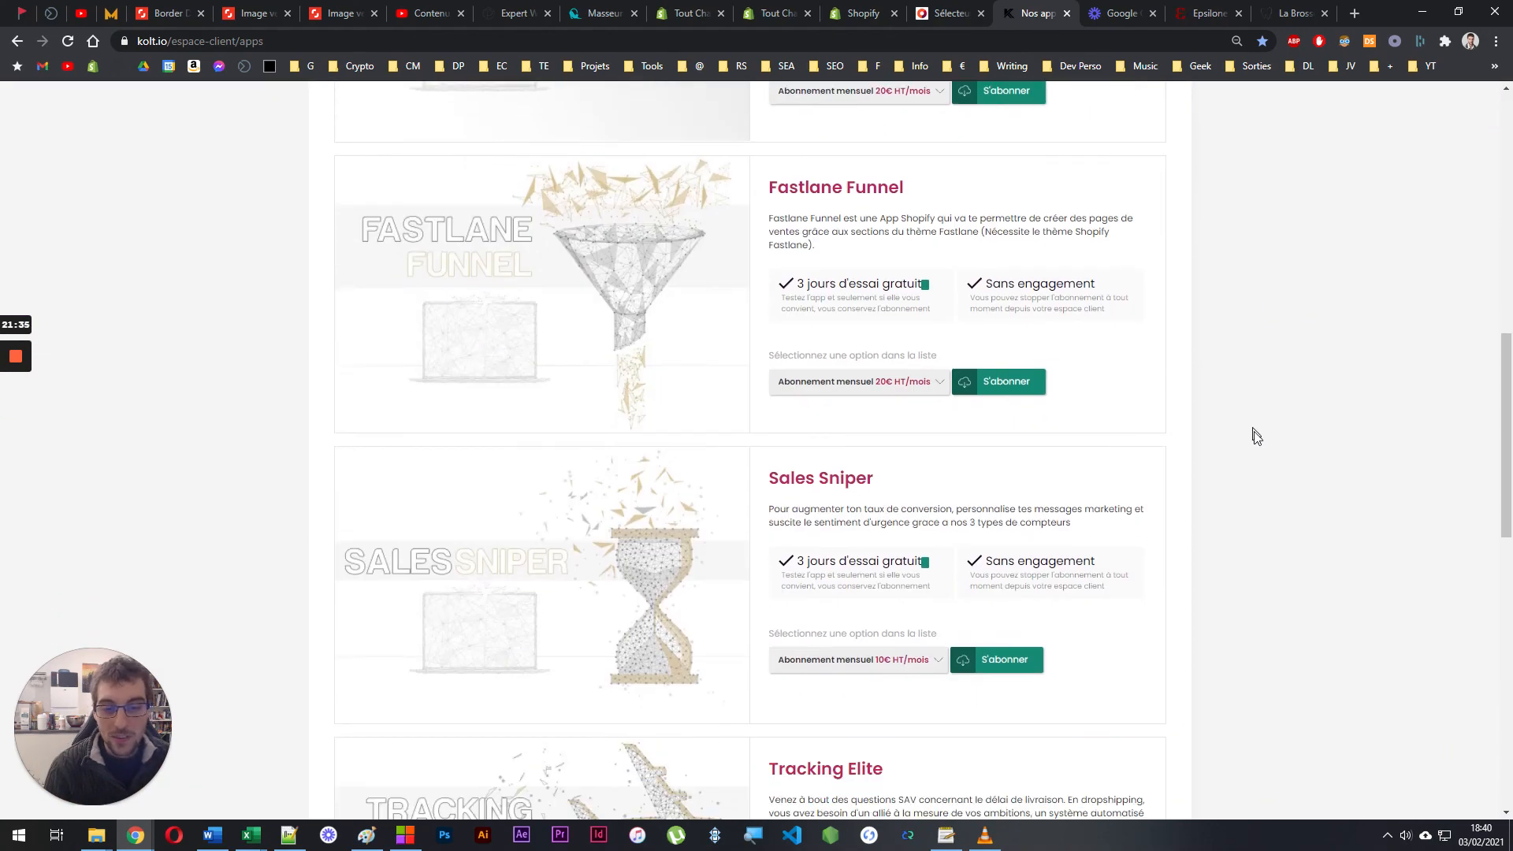
pyautogui.scroll(10, 1259, 441)
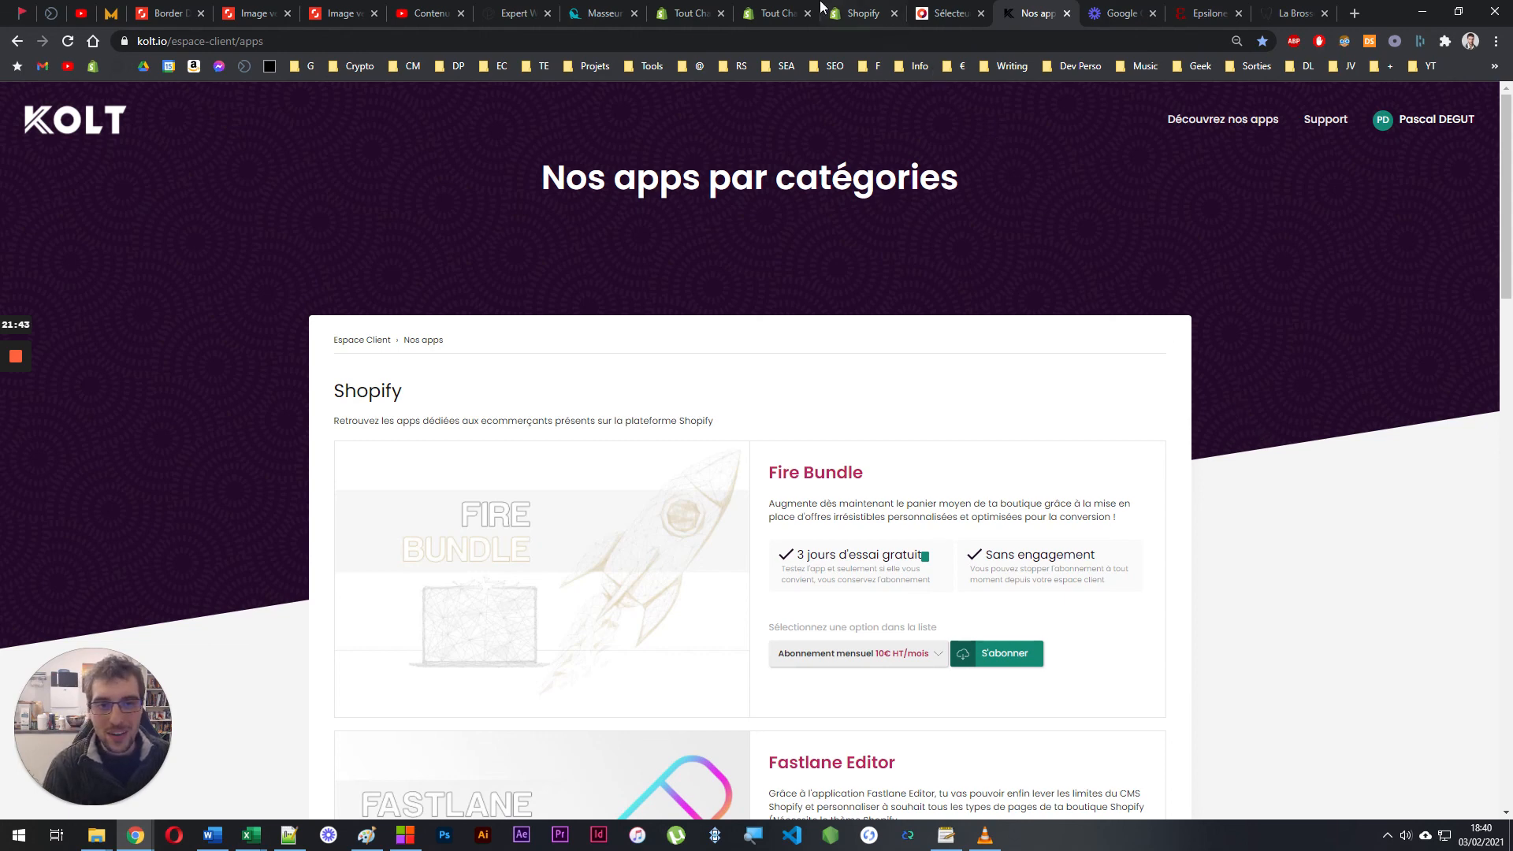
# Revisit the Pack x2 admin product page and return to the quantity offers on the Tout Chapinou storefront
pyautogui.click(788, 15)
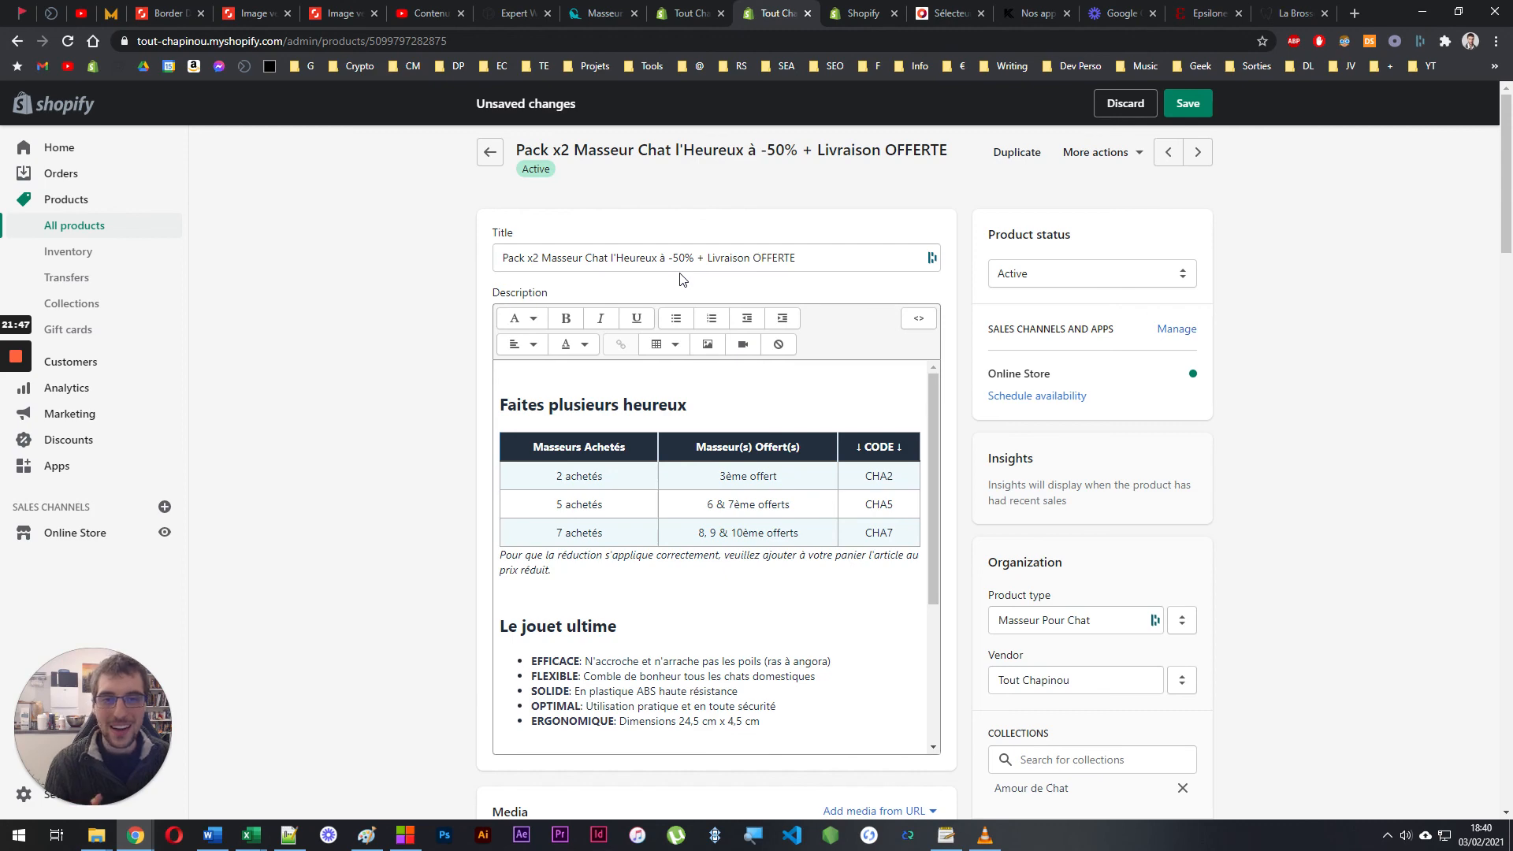
pyautogui.click(710, 9)
pyautogui.click(612, 7)
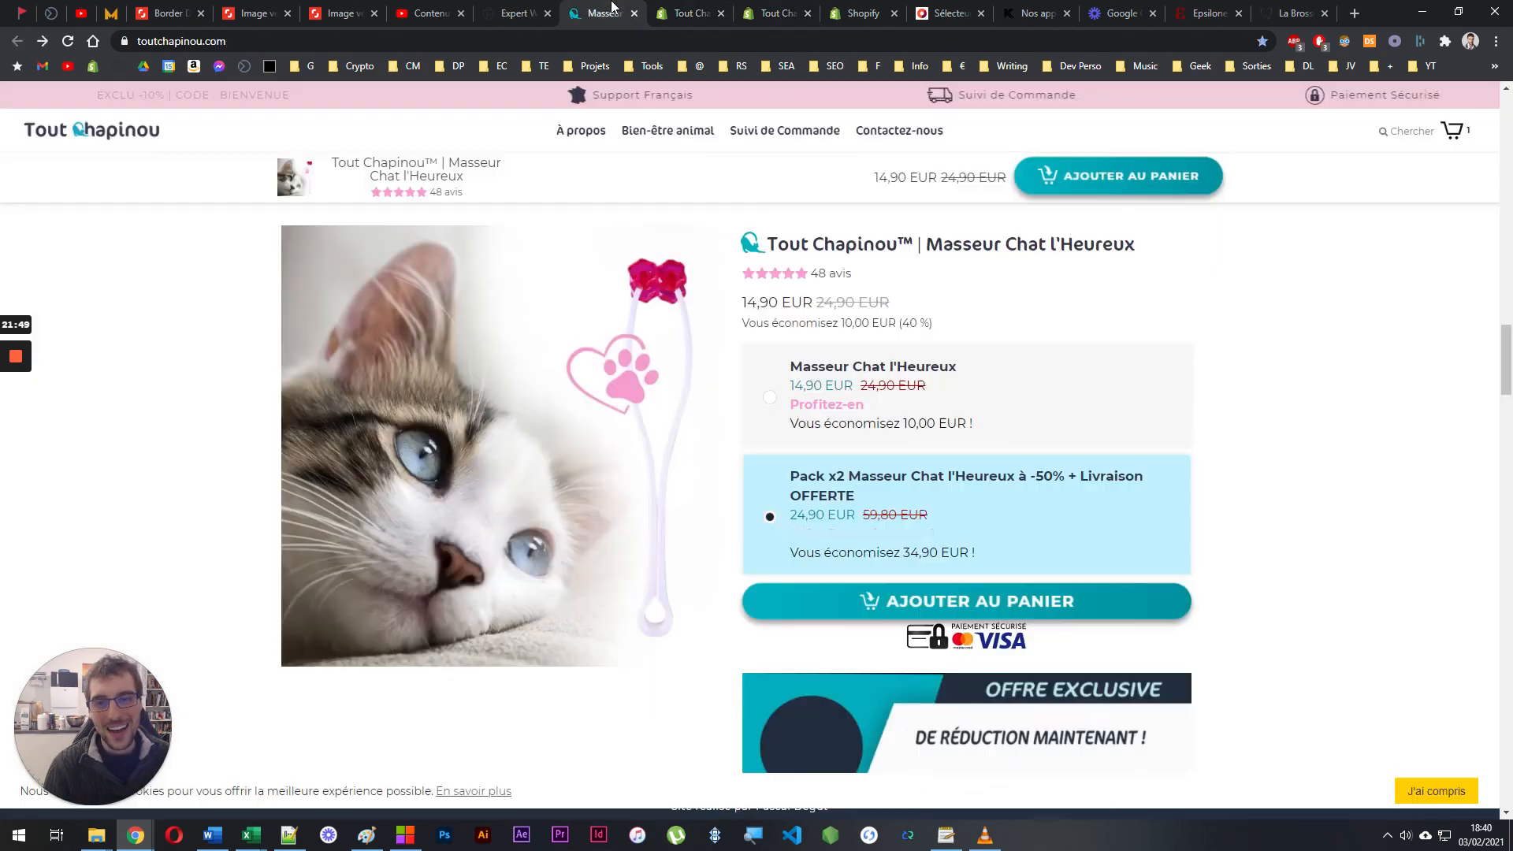